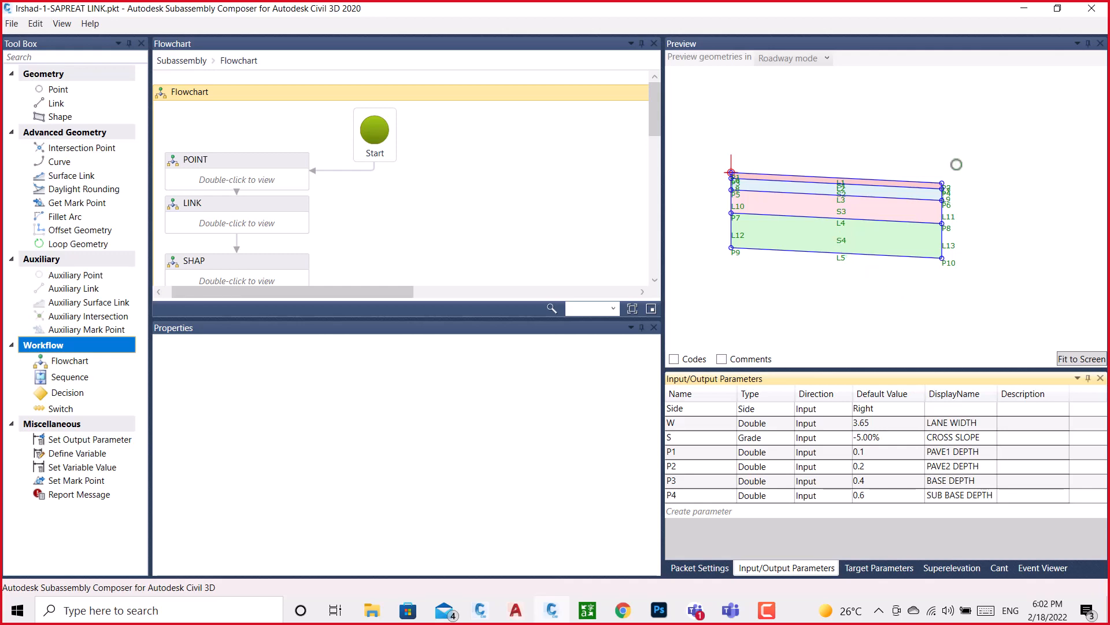
# - Switch to the DAY-4-TARGET drawing in Civil 3D and examine the road assembly and its surrounding plan and profile layout
pyautogui.click(1024, 8)
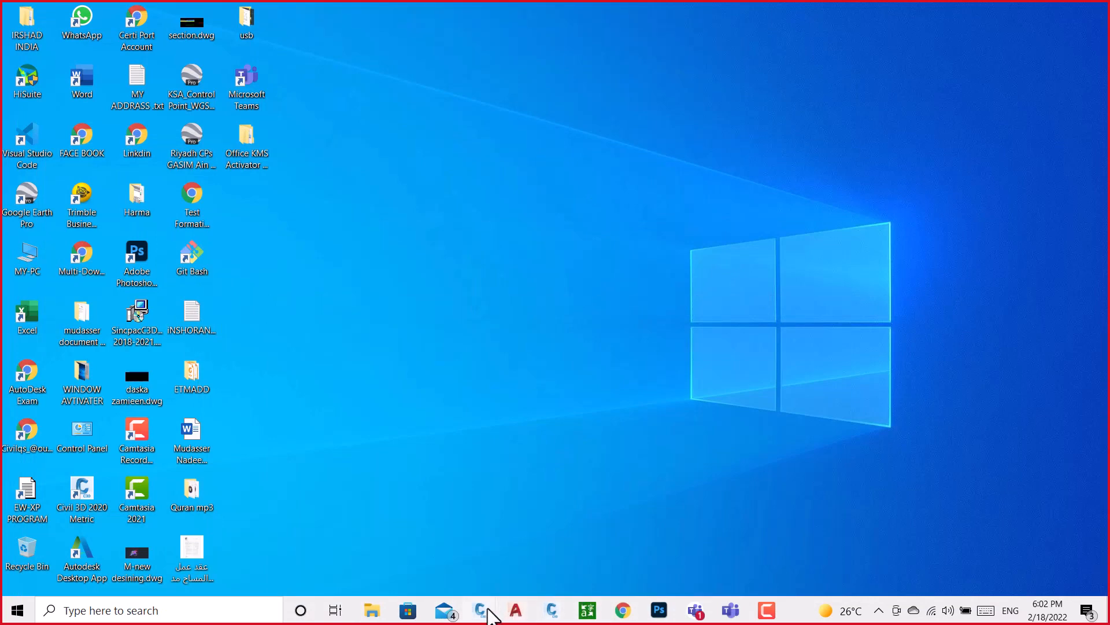
pyautogui.moveTo(486, 614)
pyautogui.click(508, 558)
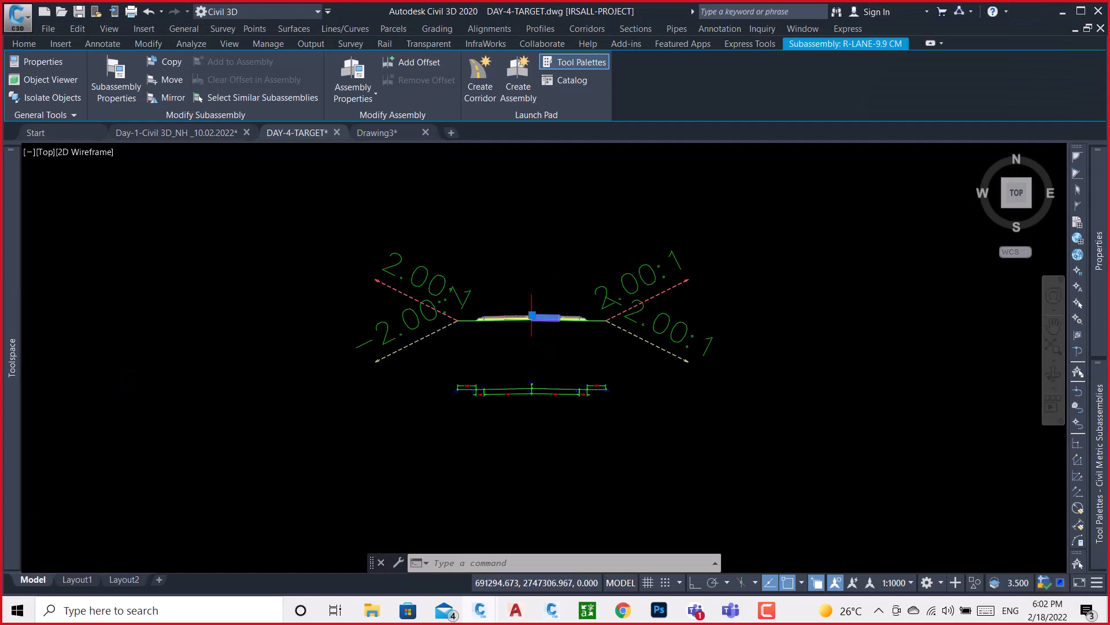
pyautogui.scroll(5, 547, 327)
pyautogui.press('Escape')
pyautogui.scroll(-6, 561, 303)
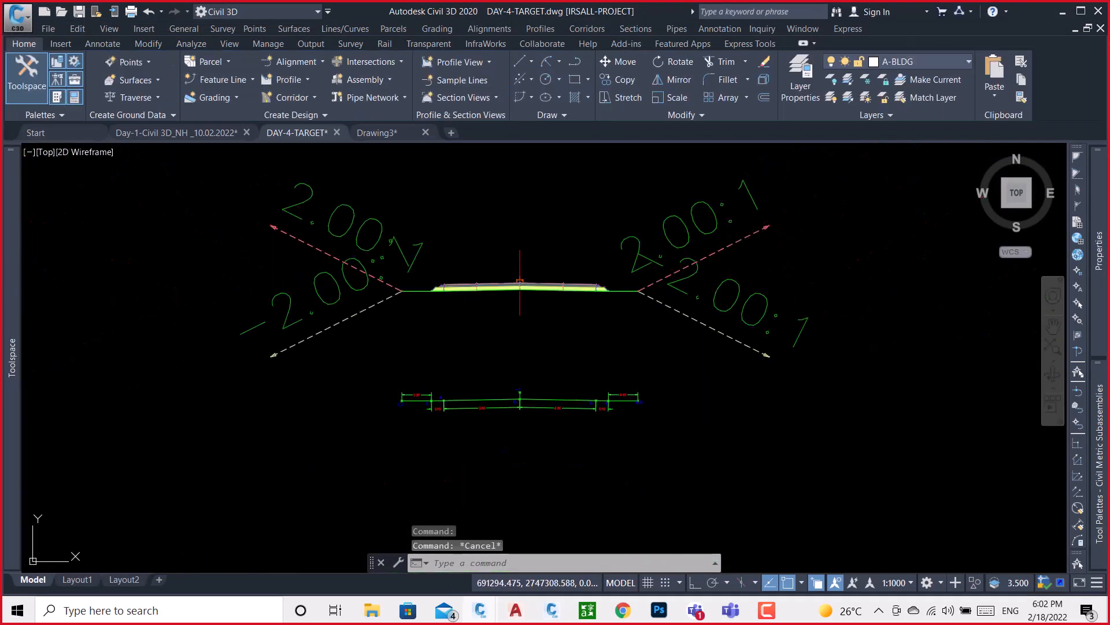
pyautogui.scroll(-8, 566, 312)
pyautogui.scroll(-2, 579, 310)
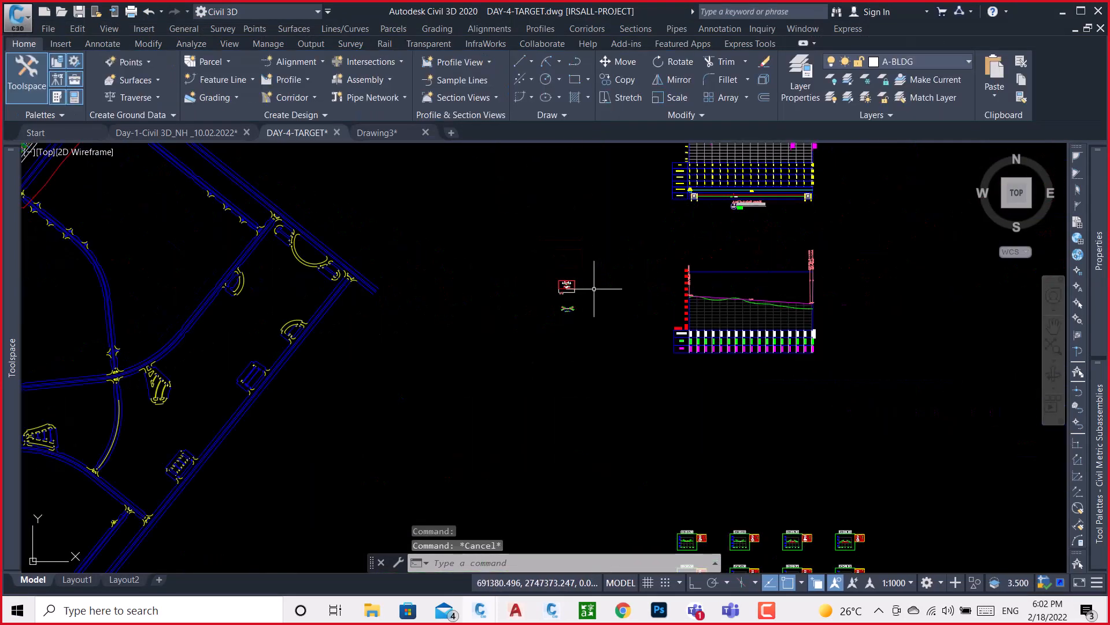
pyautogui.scroll(-6, 616, 290)
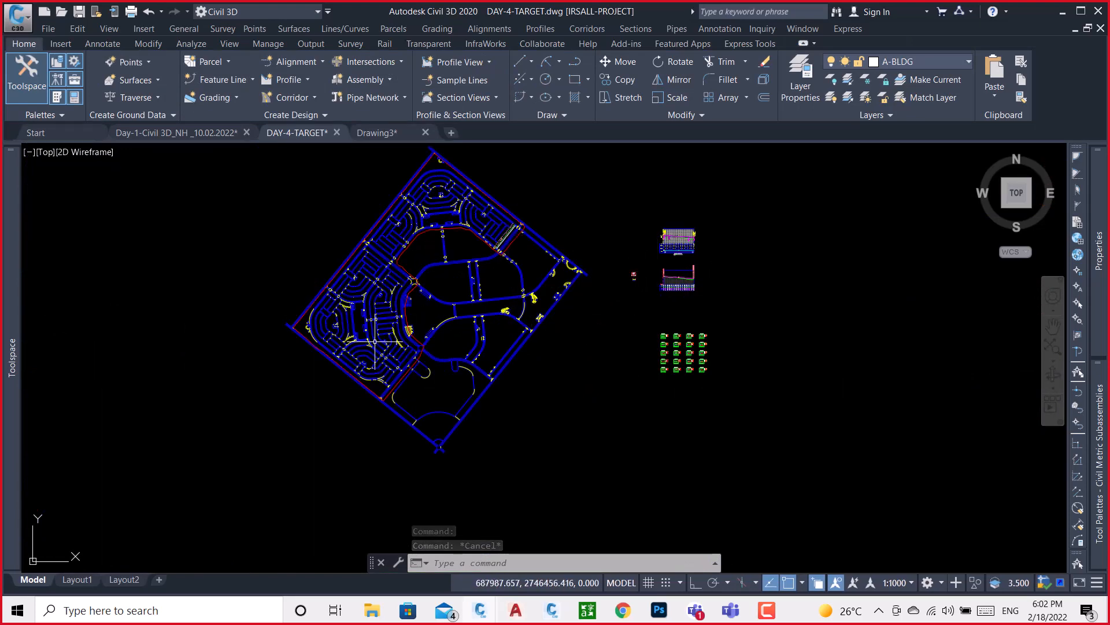
pyautogui.scroll(6, 519, 266)
pyautogui.moveTo(953, 323); pyautogui.dragTo(487, 336, button='middle')
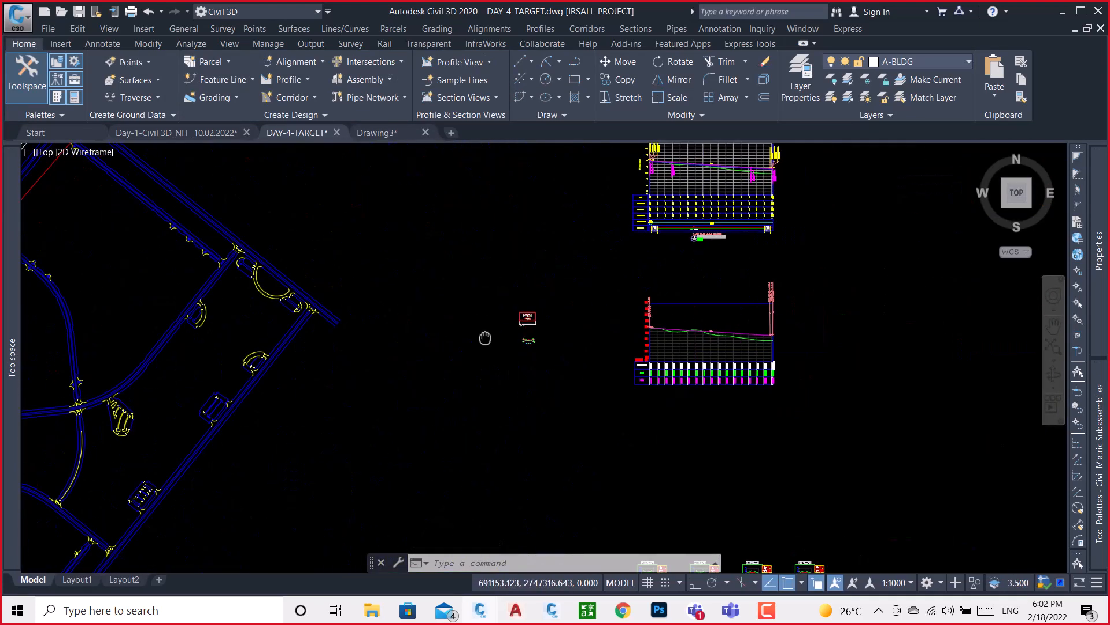
pyautogui.scroll(4, 510, 334)
pyautogui.scroll(15, 547, 347)
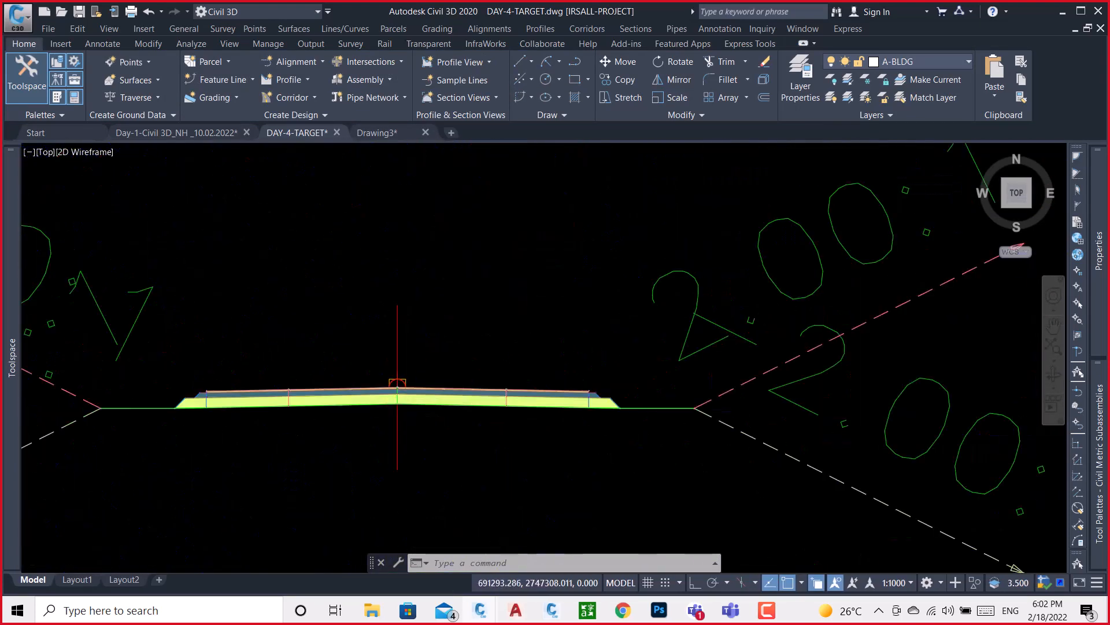
# - Open the subassembly properties of the lane just right of the assembly's centreline and show its parameters
pyautogui.click(448, 379)
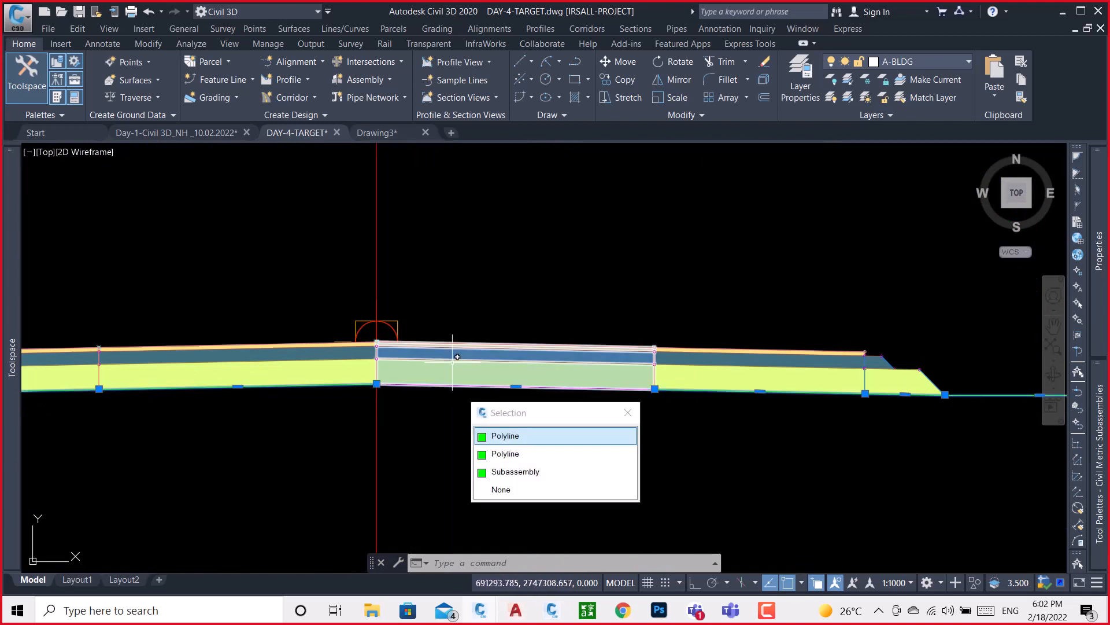
pyautogui.click(515, 471)
pyautogui.rightClick(451, 282)
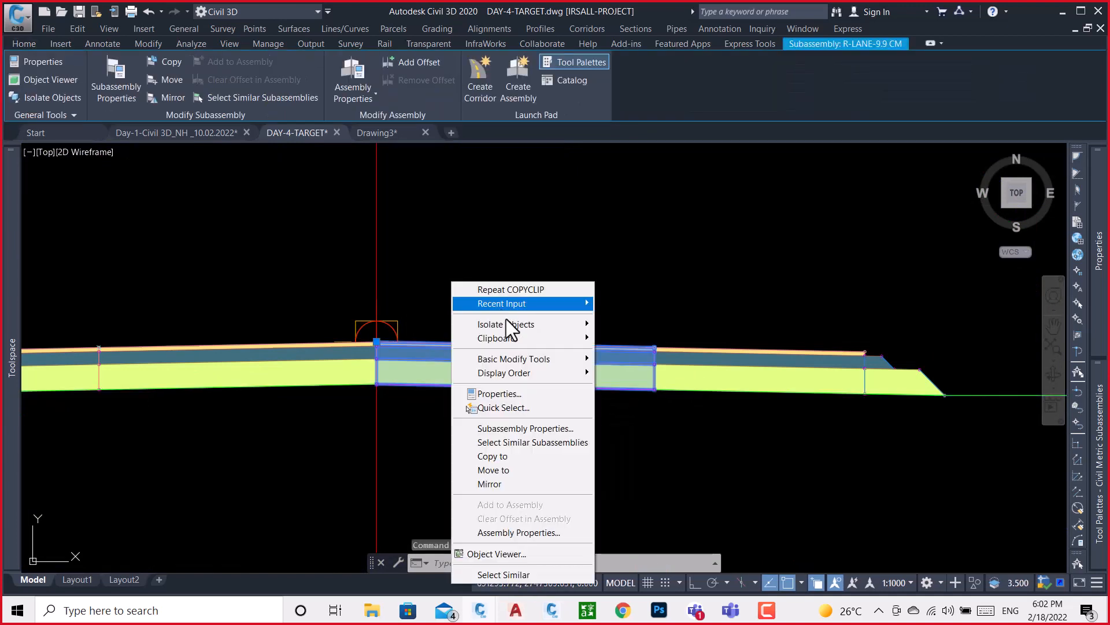
pyautogui.click(539, 429)
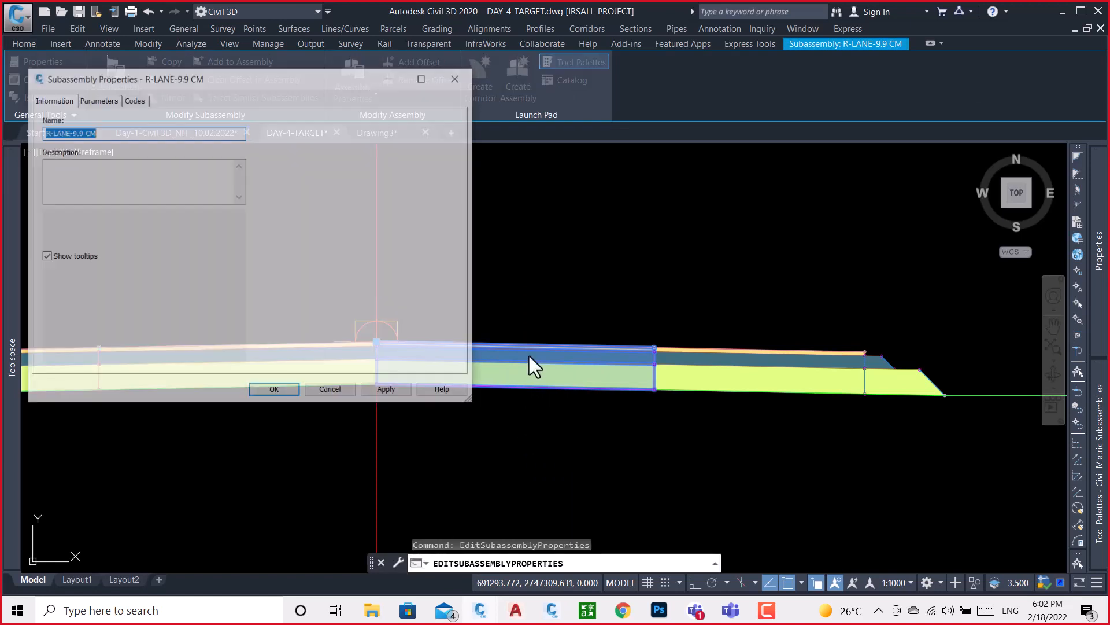
pyautogui.click(106, 101)
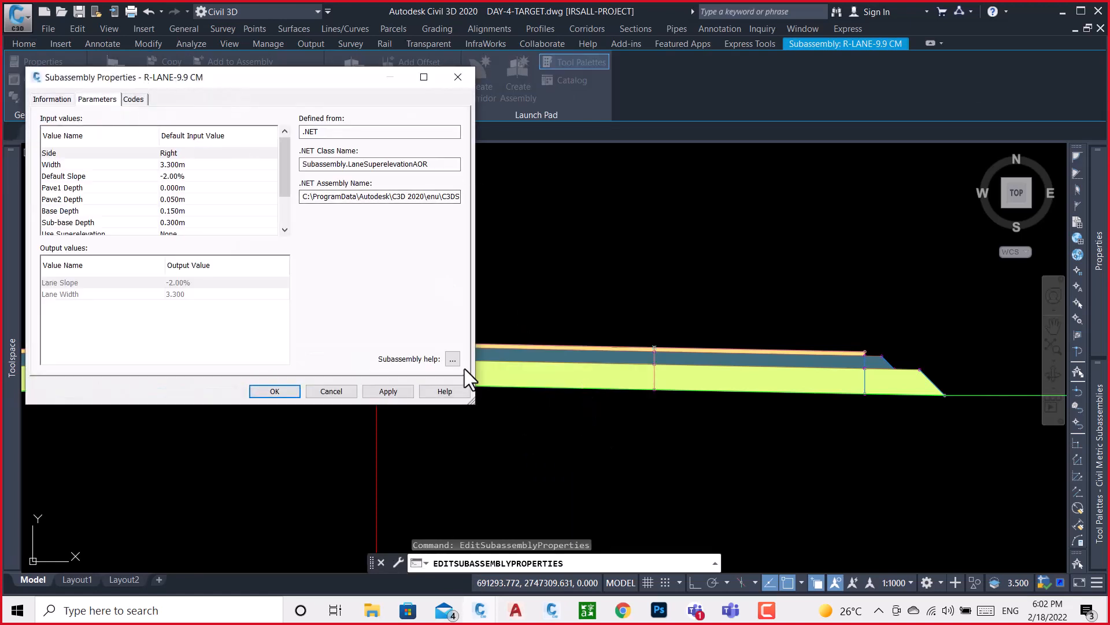
# - Open the lane subassembly's help article full-screen and read down to its point, link and shape codes and coding diagram
pyautogui.click(453, 359)
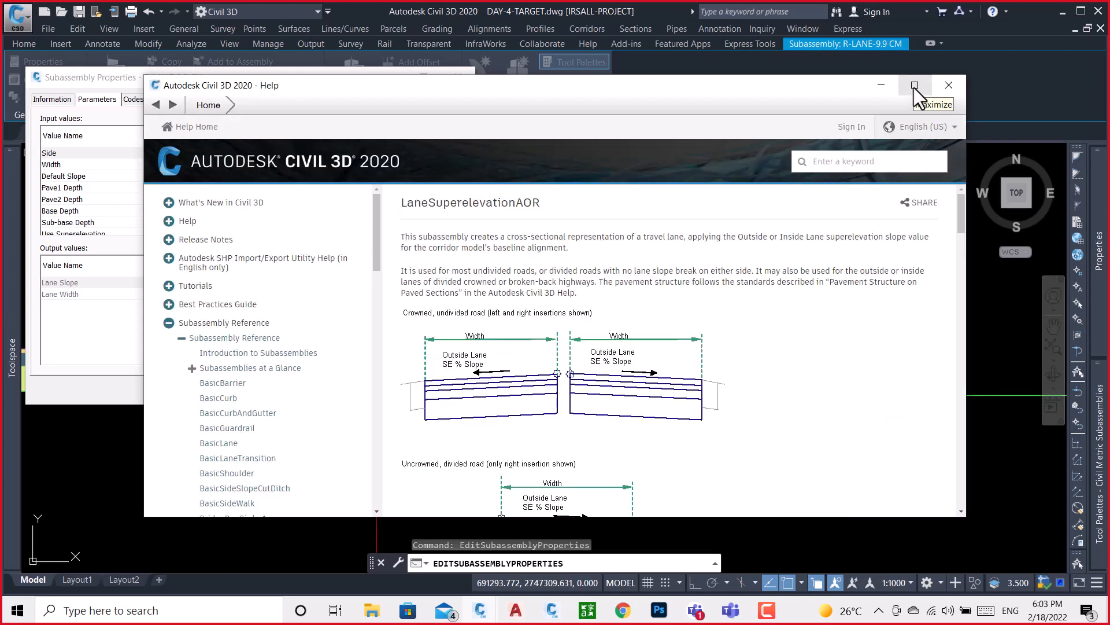
pyautogui.click(913, 86)
pyautogui.scroll(-10, 533, 451)
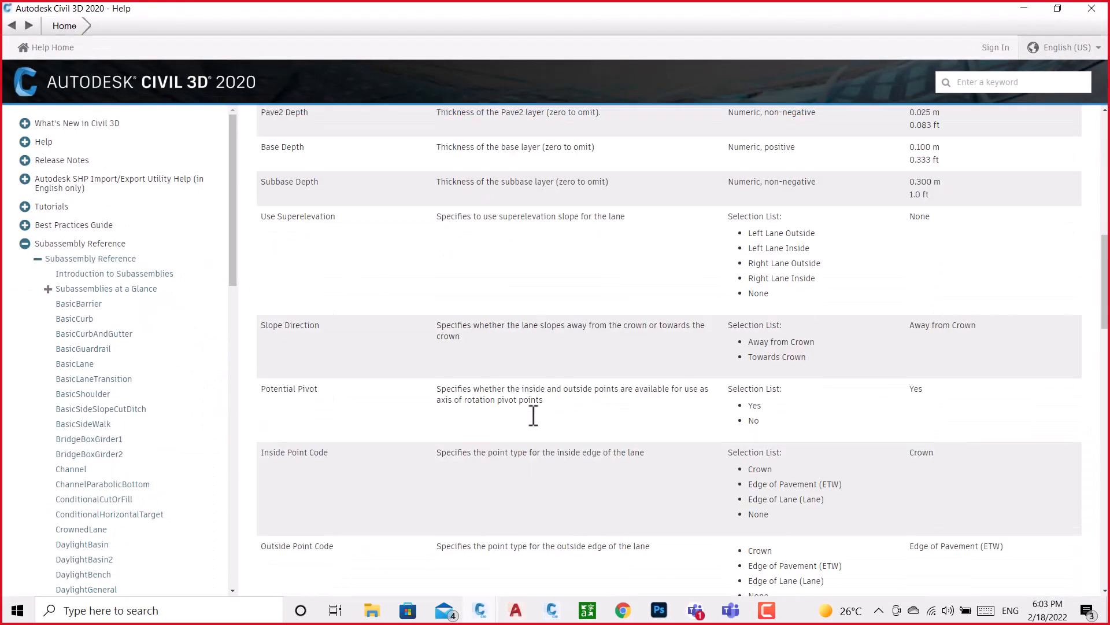
pyautogui.scroll(-15, 533, 415)
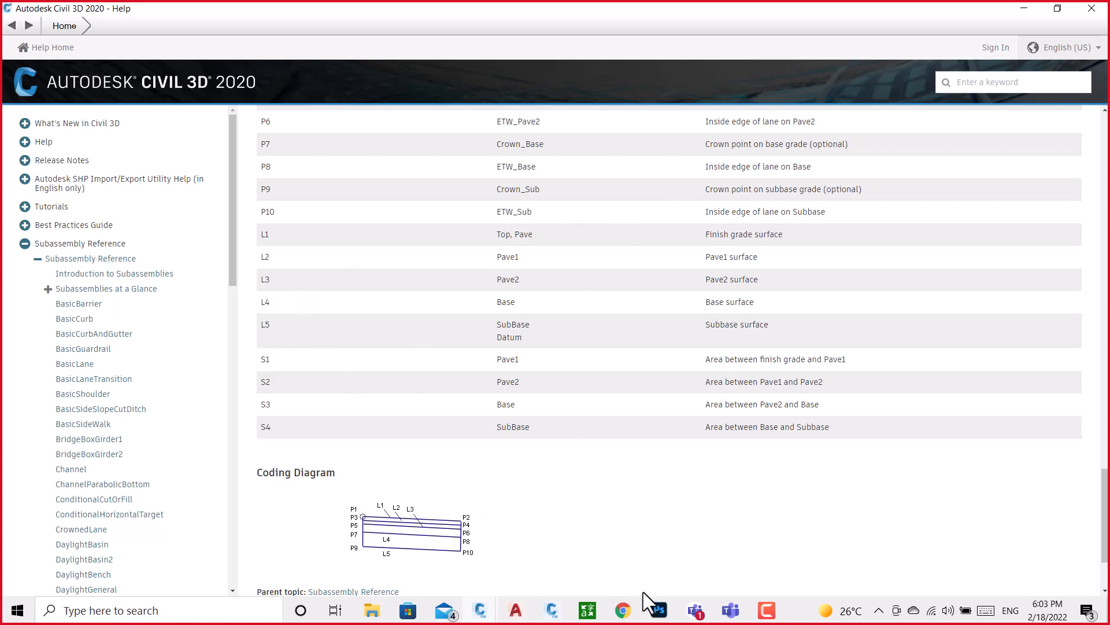
# - Switch to Subassembly Composer, open the LINK flowchart and select link L1 with its Link Codes ready for entry
pyautogui.click(549, 612)
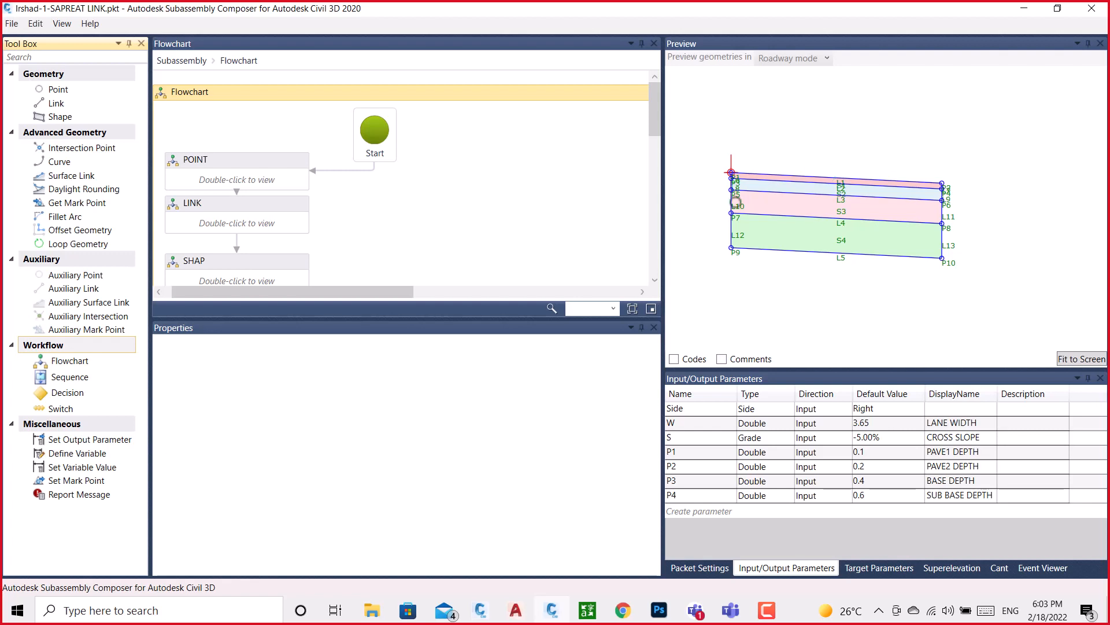
pyautogui.doubleClick(242, 225)
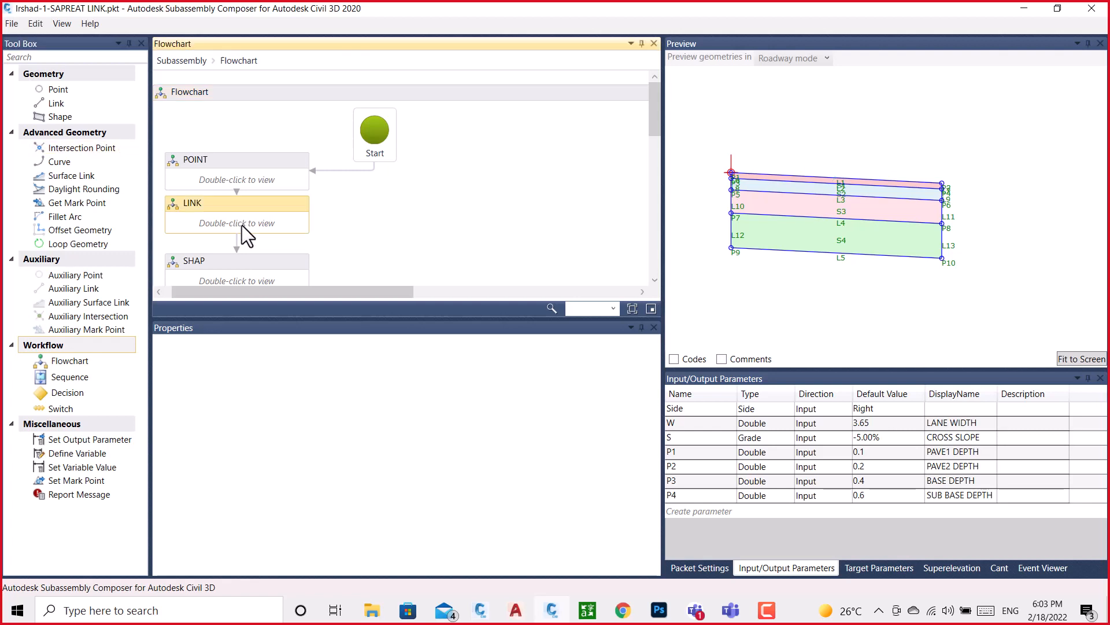
pyautogui.click(359, 193)
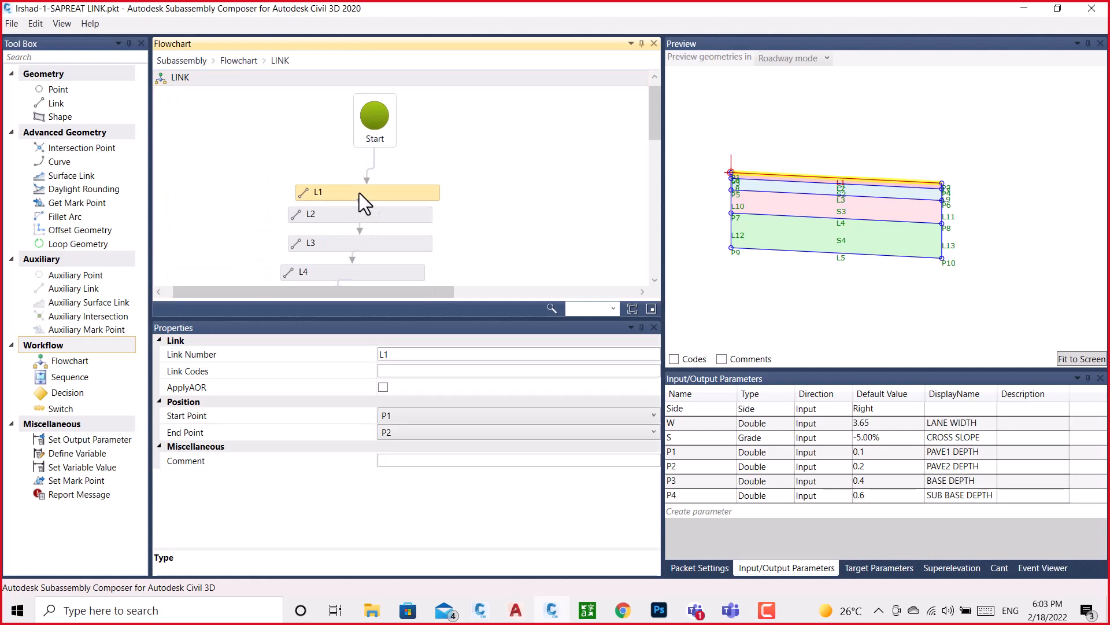
pyautogui.click(395, 372)
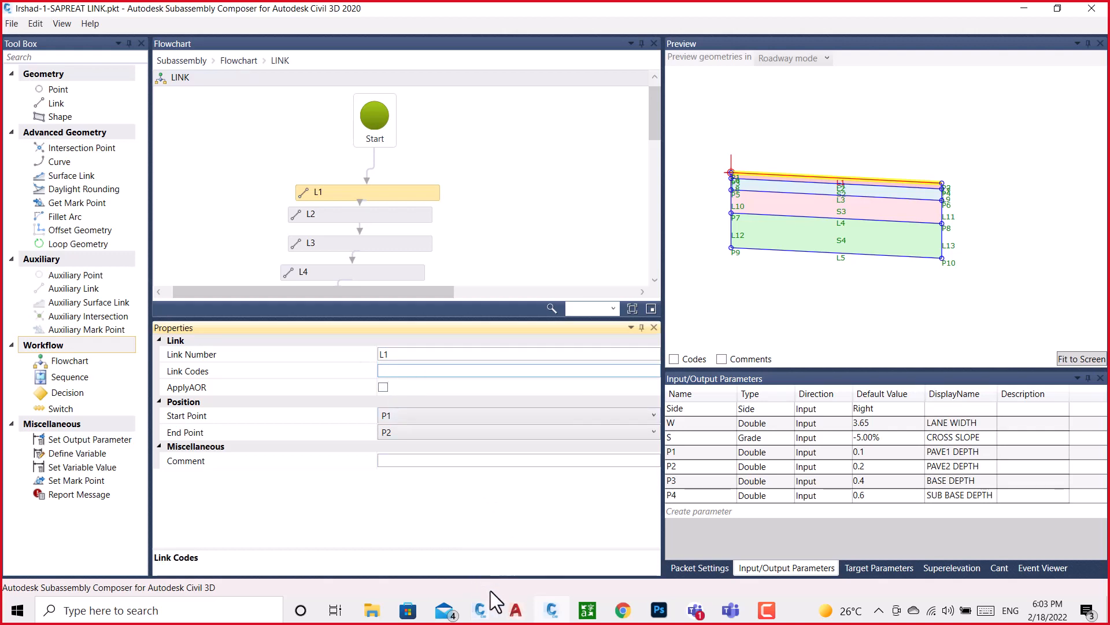
# - Switch to the Civil 3D Help window and copy the L1 code "Top, Pave" from the coding table
pyautogui.moveTo(479, 610)
pyautogui.click(686, 549)
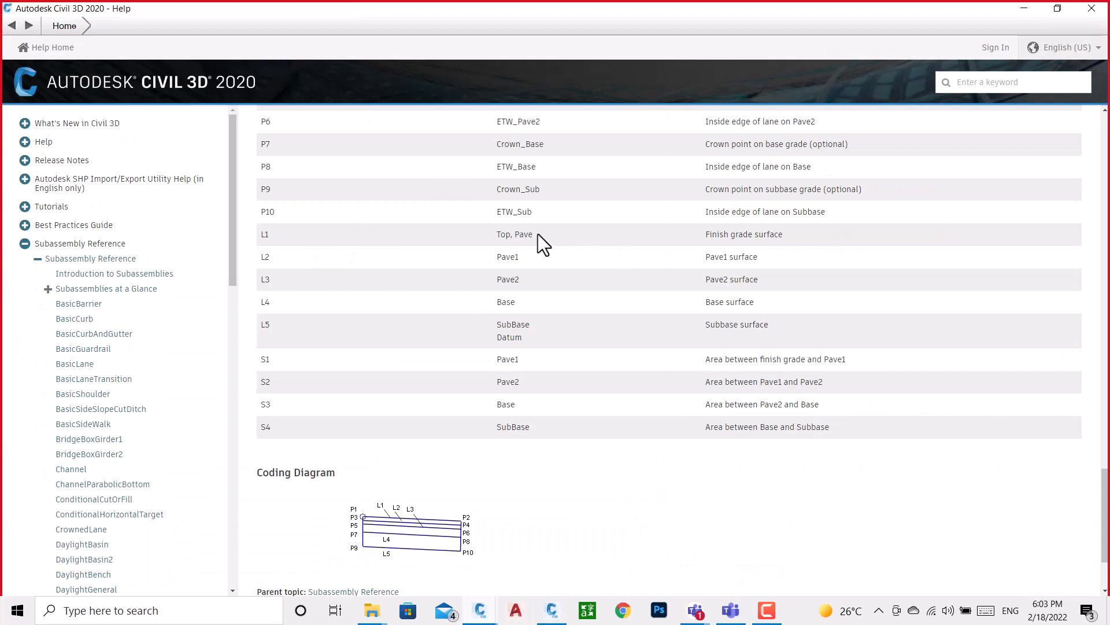
pyautogui.moveTo(538, 233); pyautogui.dragTo(497, 235)
pyautogui.rightClick(513, 238)
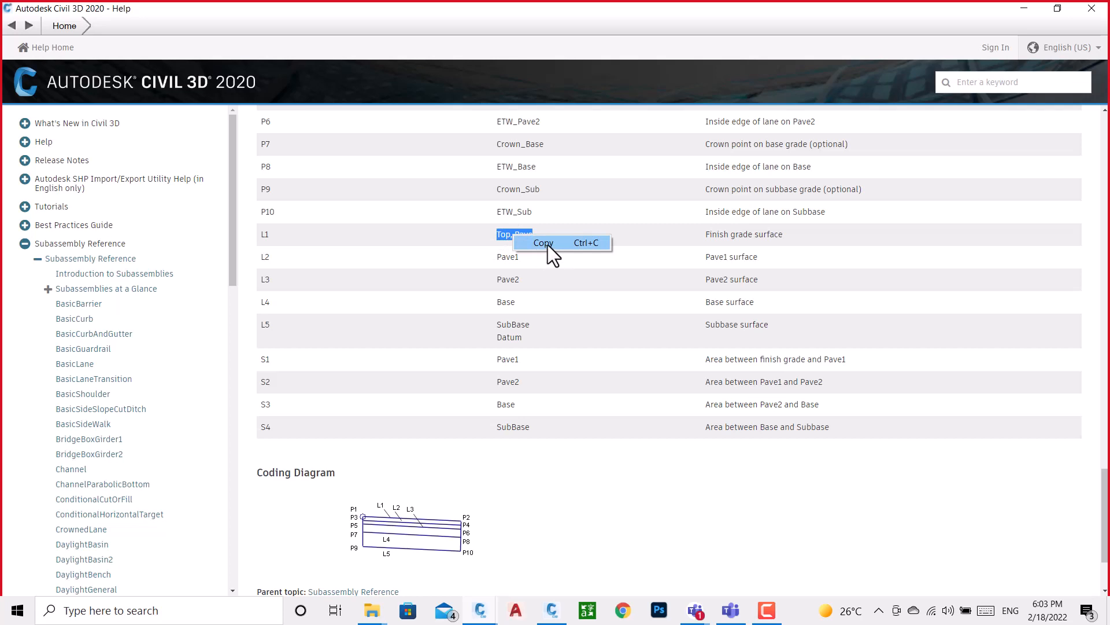
pyautogui.click(547, 245)
# - Minimize the help window, close the lane's subassembly properties and clear the selection in the drawing
pyautogui.click(1024, 8)
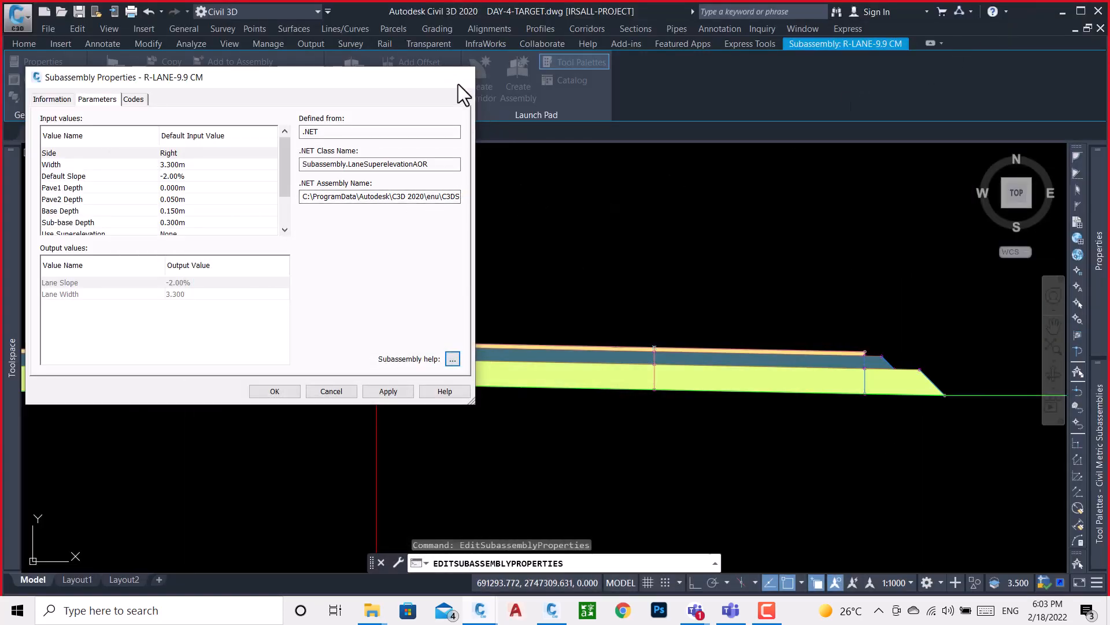
pyautogui.click(457, 80)
pyautogui.press('Escape')
# - Return to Subassembly Composer and set link L1's Link Codes to "Top,Pave" including the quotation marks
pyautogui.click(551, 610)
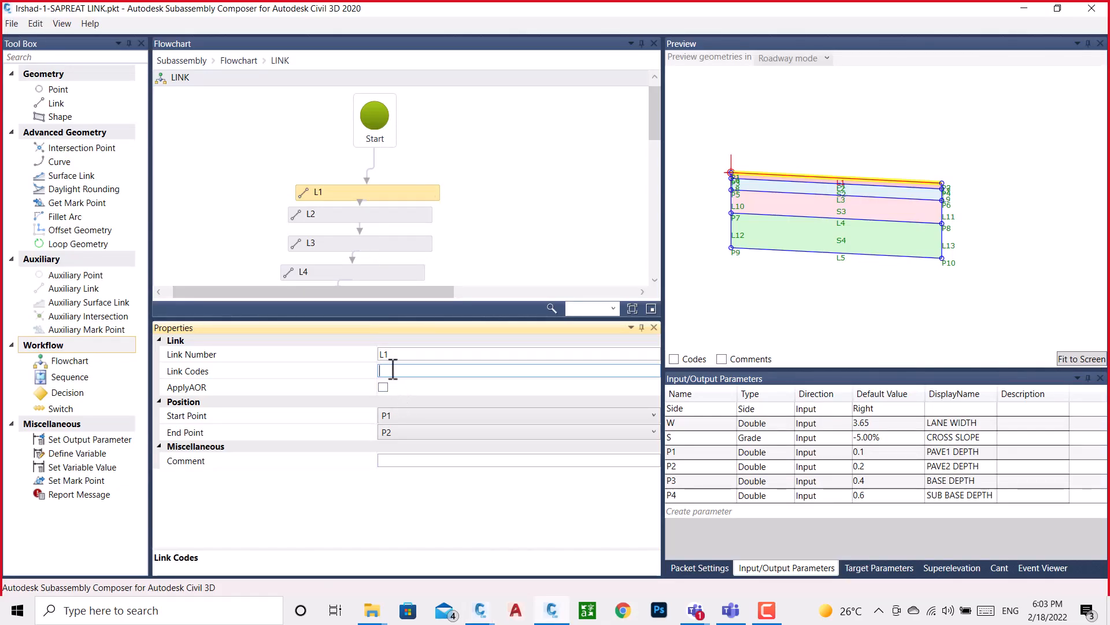
pyautogui.write('"Top, Pave"')
pyautogui.click(387, 213)
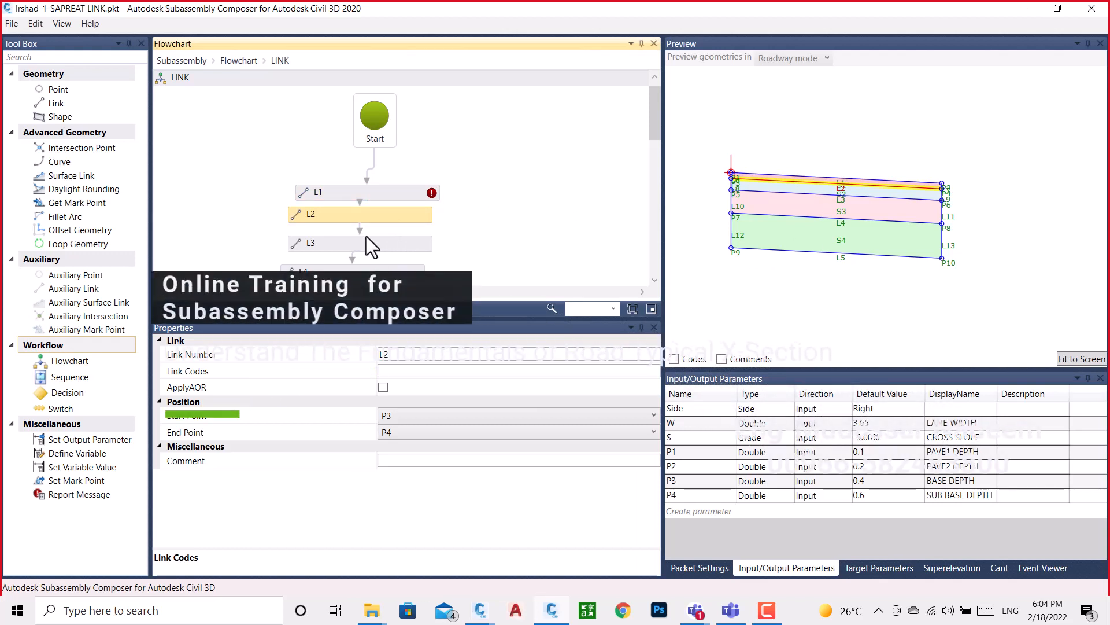
# - Remove the comma from link L1's Link Codes so they read "TopPave", and recheck L1
pyautogui.click(368, 193)
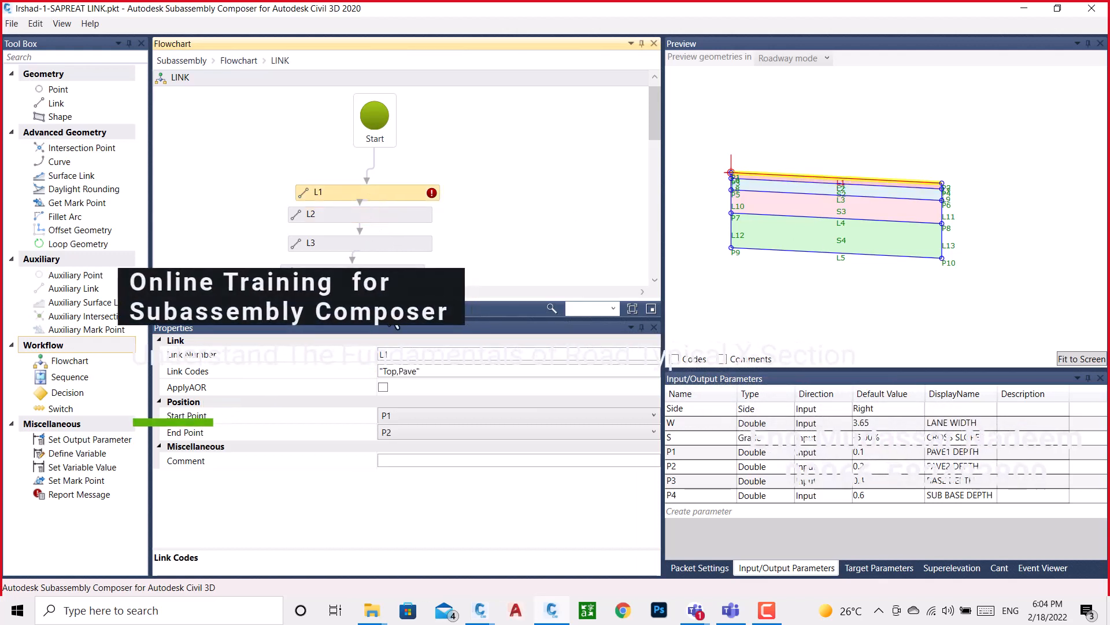
pyautogui.click(413, 373)
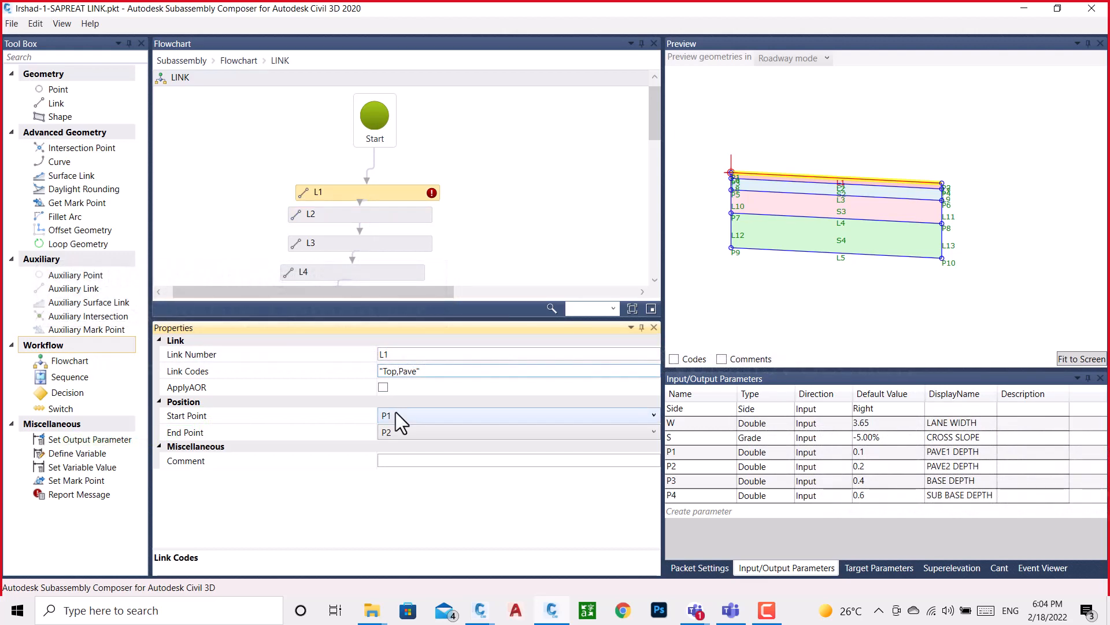
pyautogui.press('BackSpace')
pyautogui.click(359, 219)
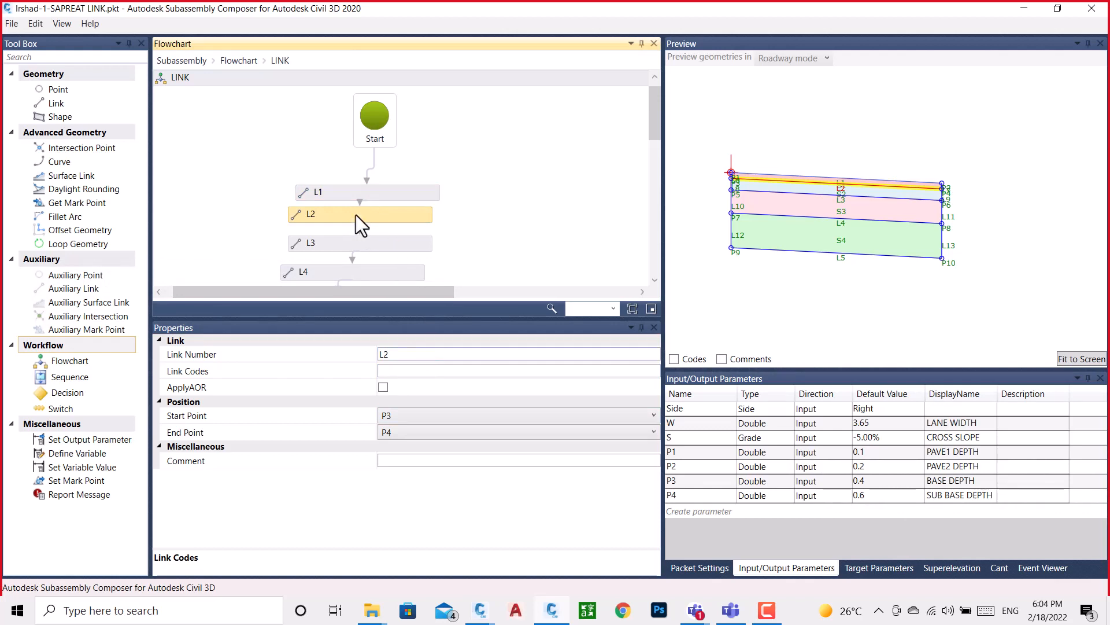
pyautogui.click(349, 190)
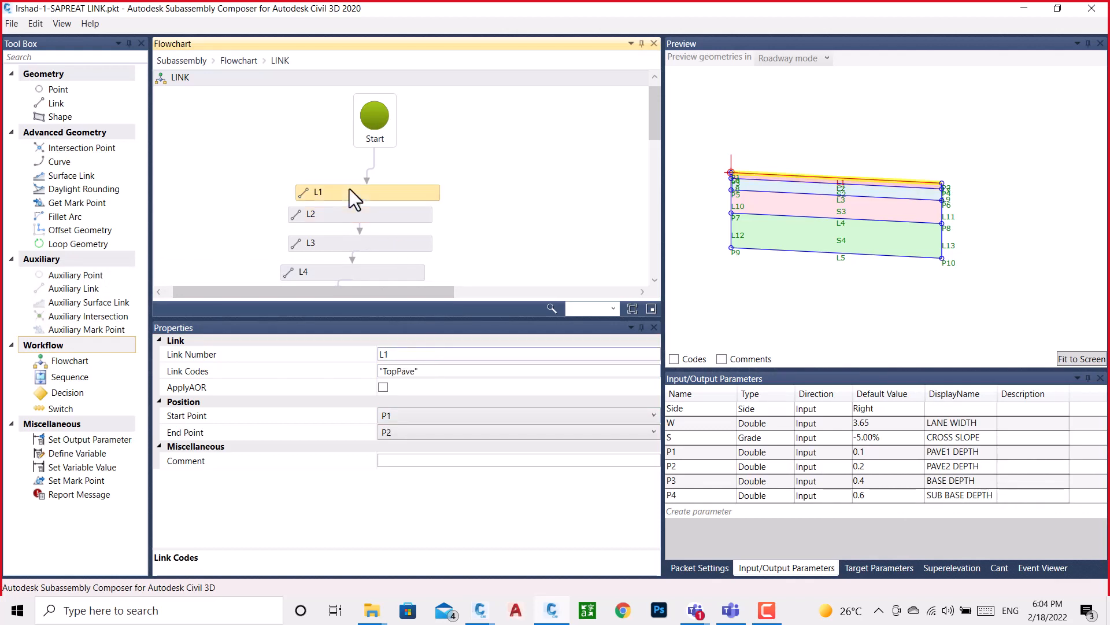
# - Try the comma-separated "Top,Pave" in link L1's Link Codes again, then restore "TopPave"
pyautogui.click(398, 370)
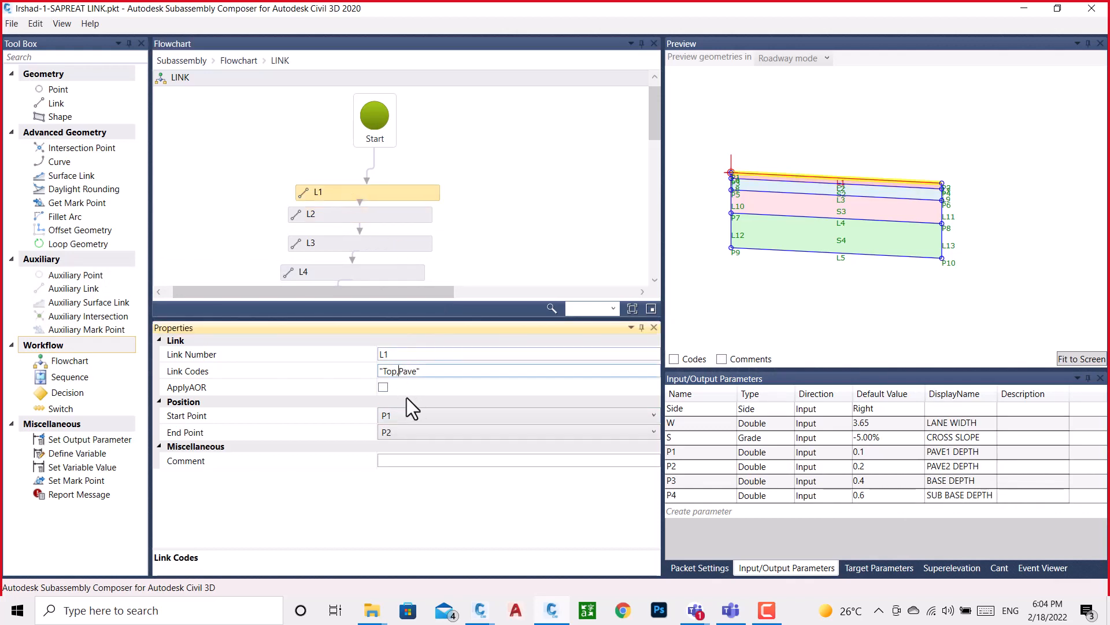
pyautogui.click(352, 188)
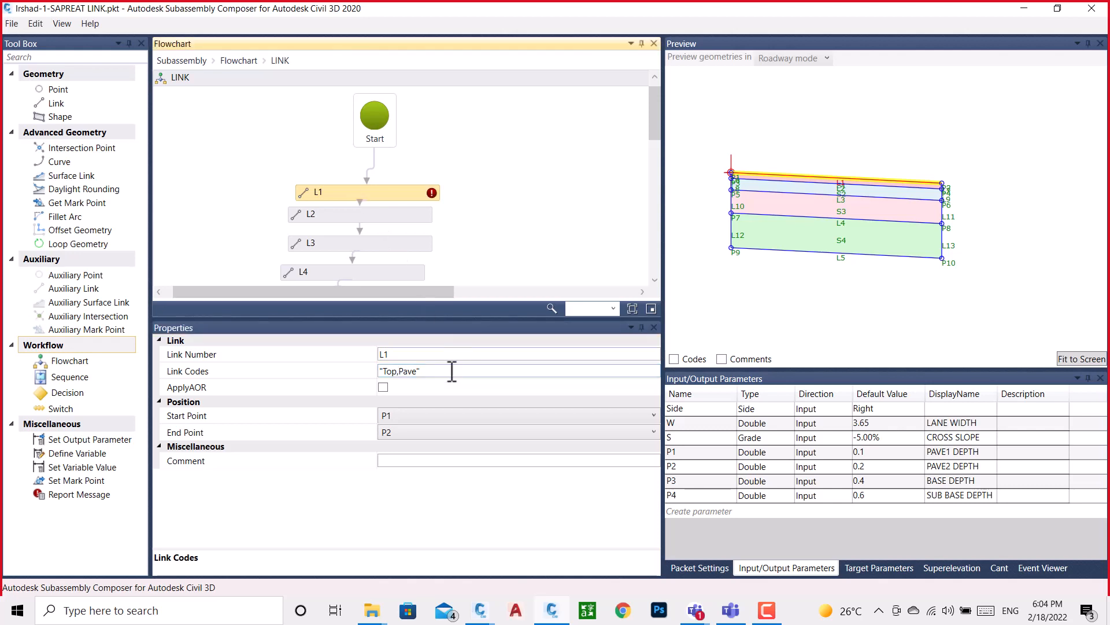
pyautogui.click(399, 370)
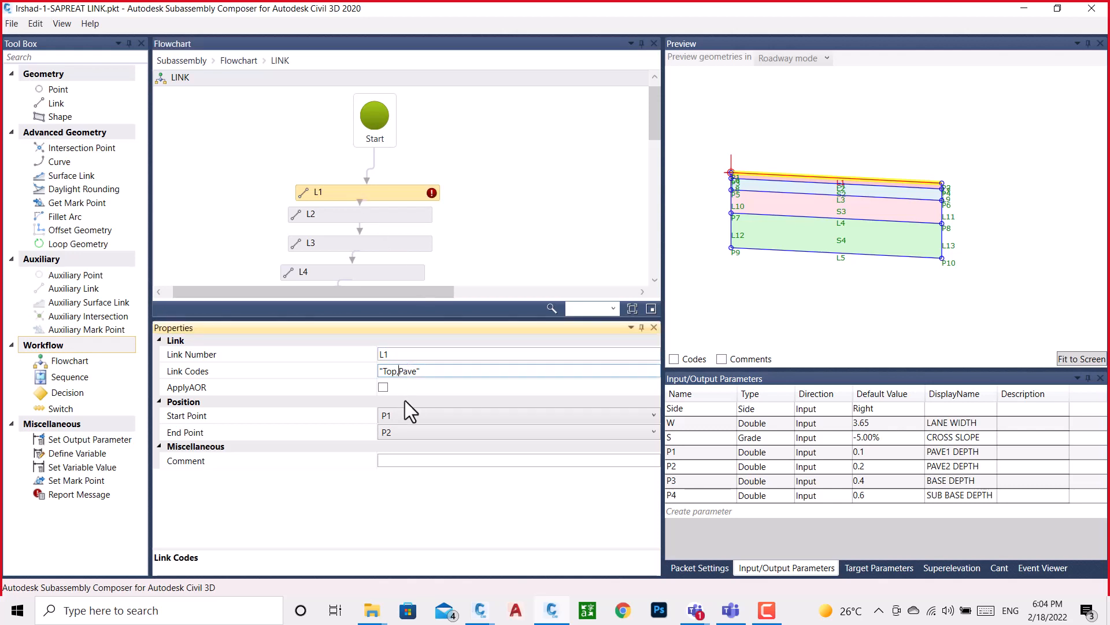
pyautogui.click(343, 199)
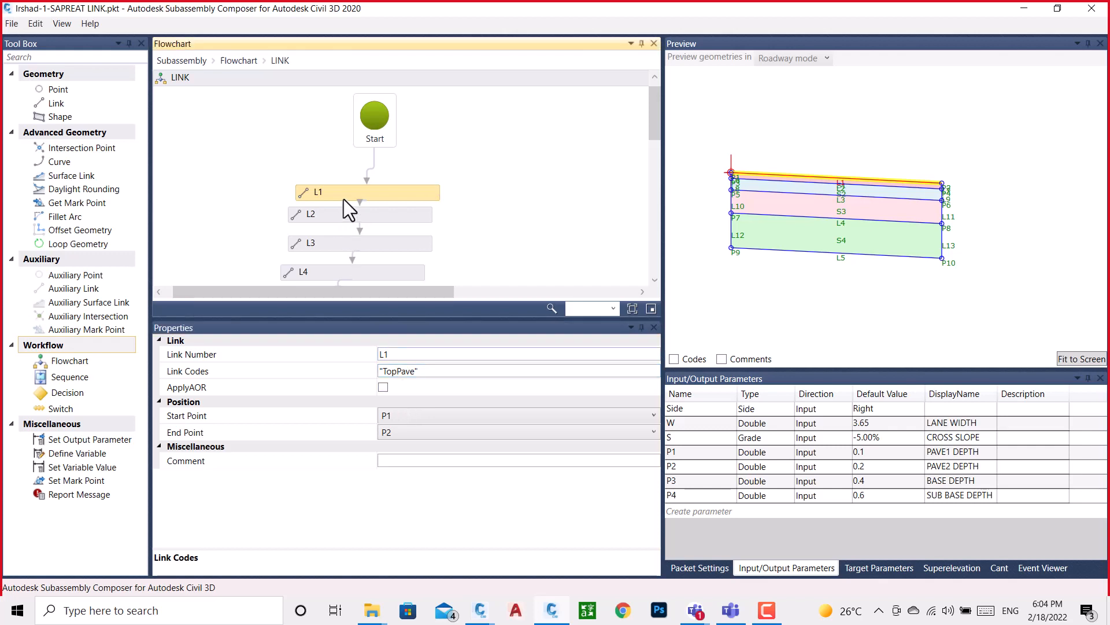
# - Copy link L2's code from the lane help table and set L2's Link Codes to "Pave1" in quotation marks
pyautogui.click(392, 214)
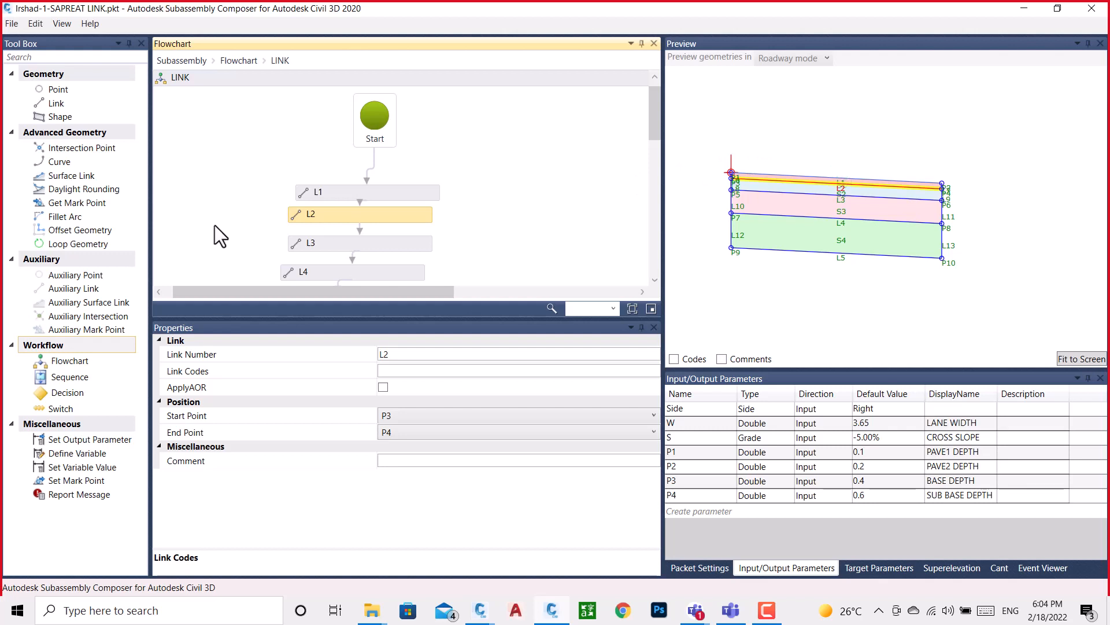
pyautogui.moveTo(480, 610)
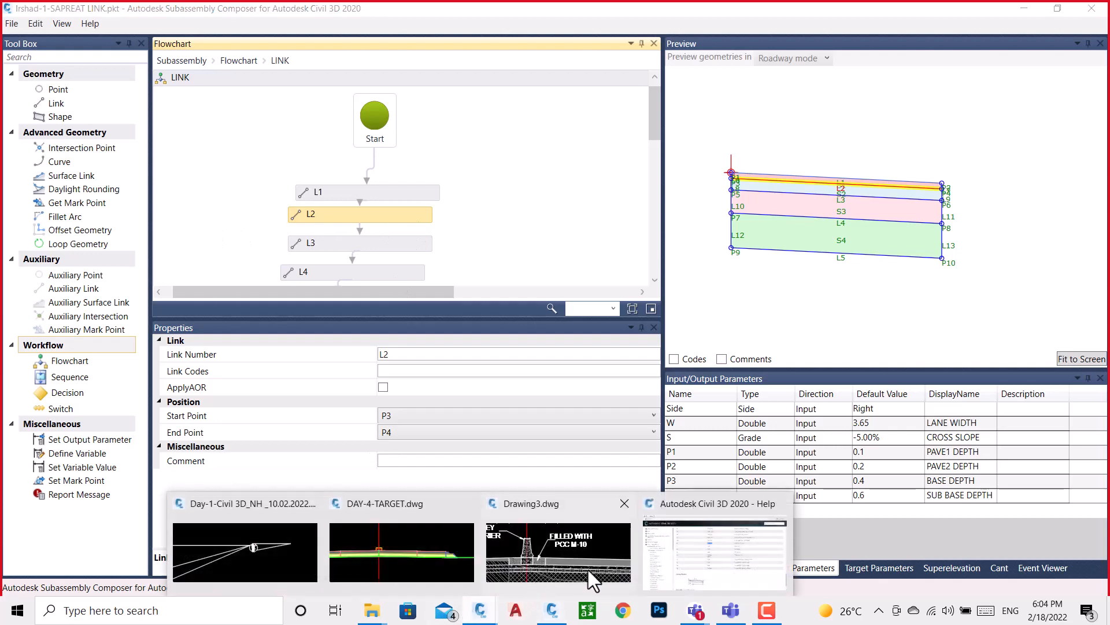
pyautogui.click(664, 558)
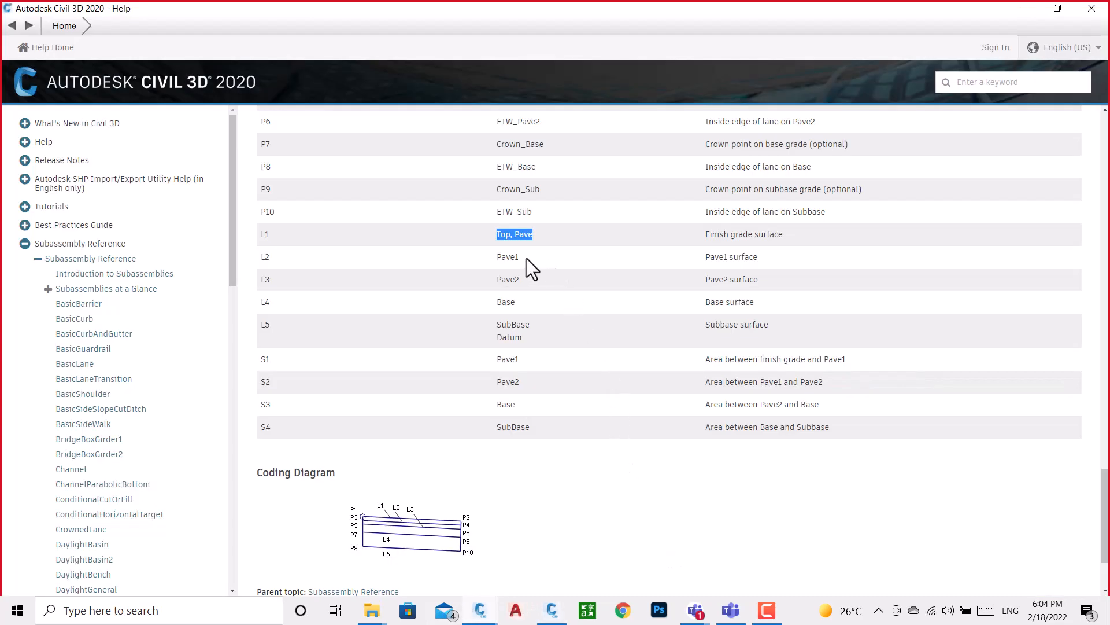
pyautogui.moveTo(526, 258); pyautogui.dragTo(495, 258)
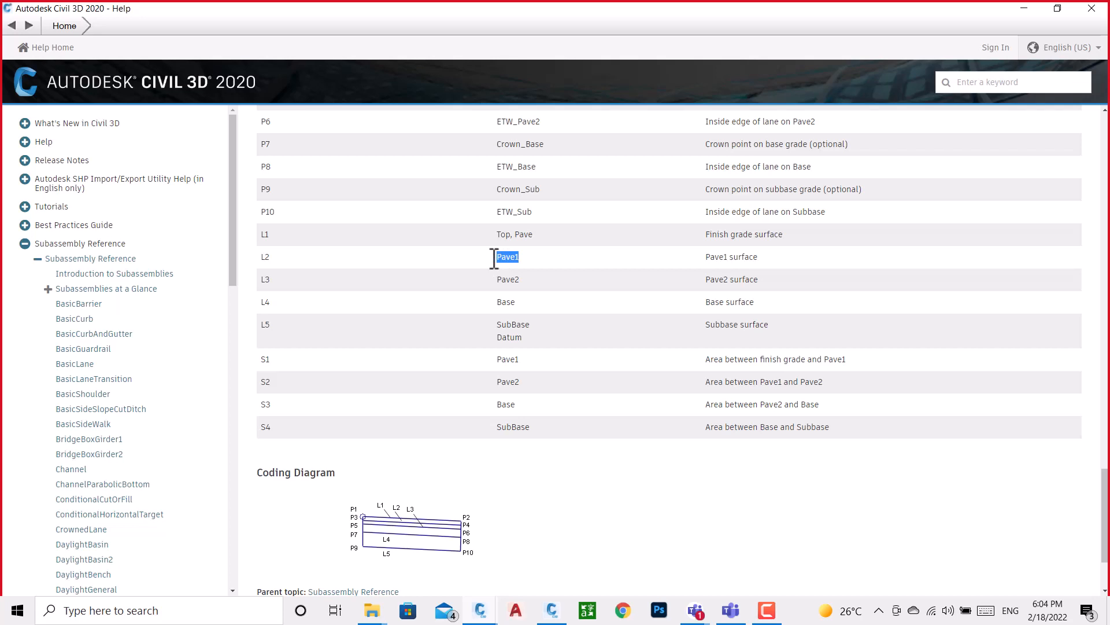
pyautogui.click(552, 610)
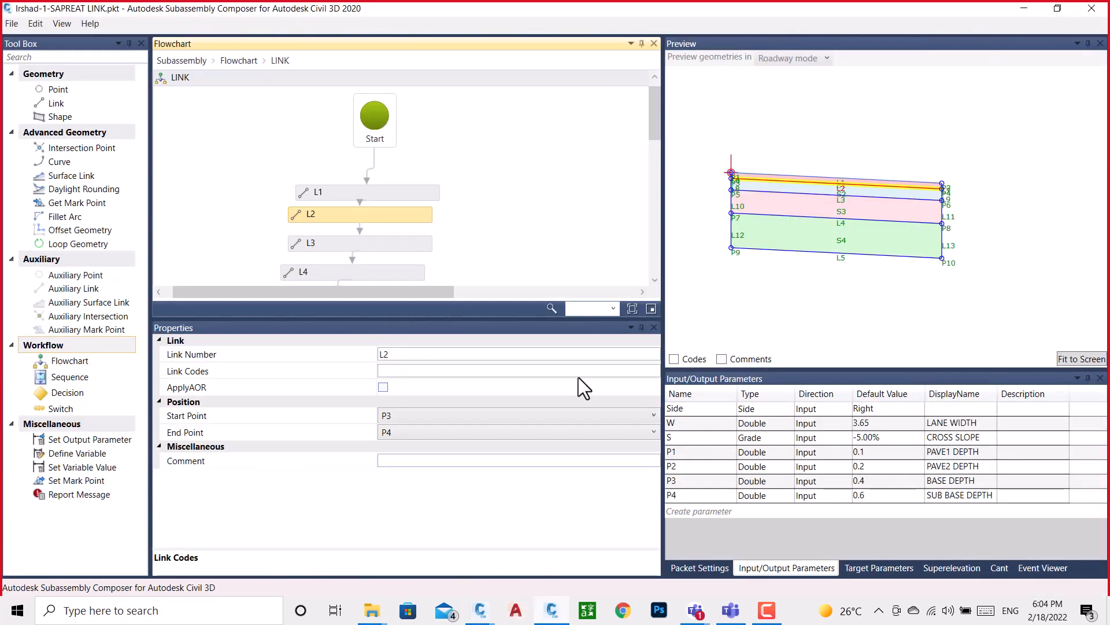
pyautogui.click(414, 371)
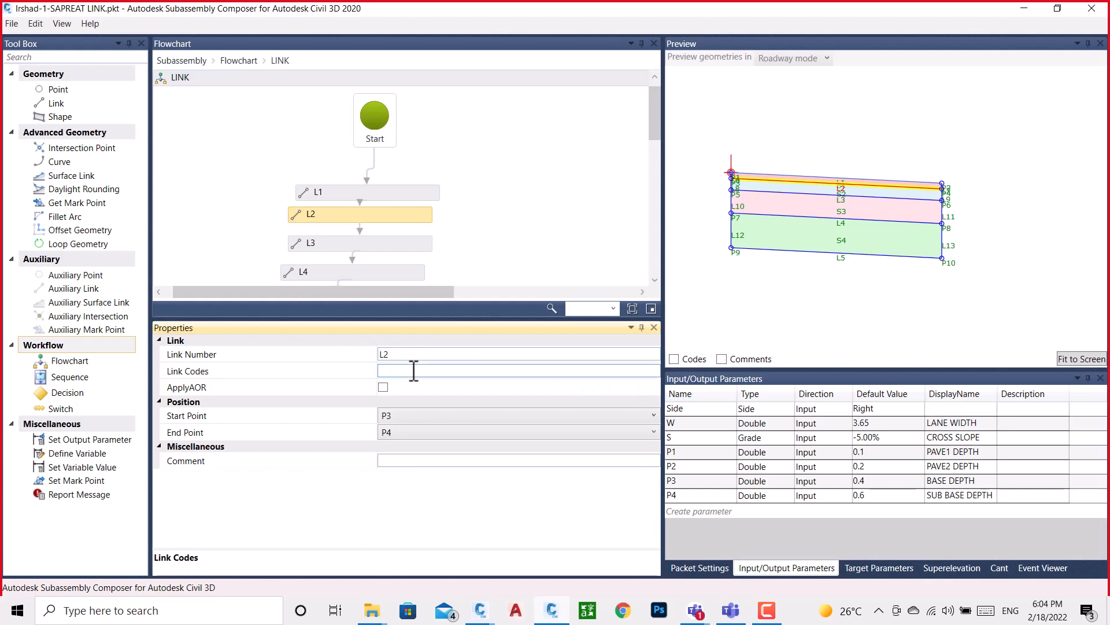
pyautogui.write('"')
pyautogui.click(558, 602)
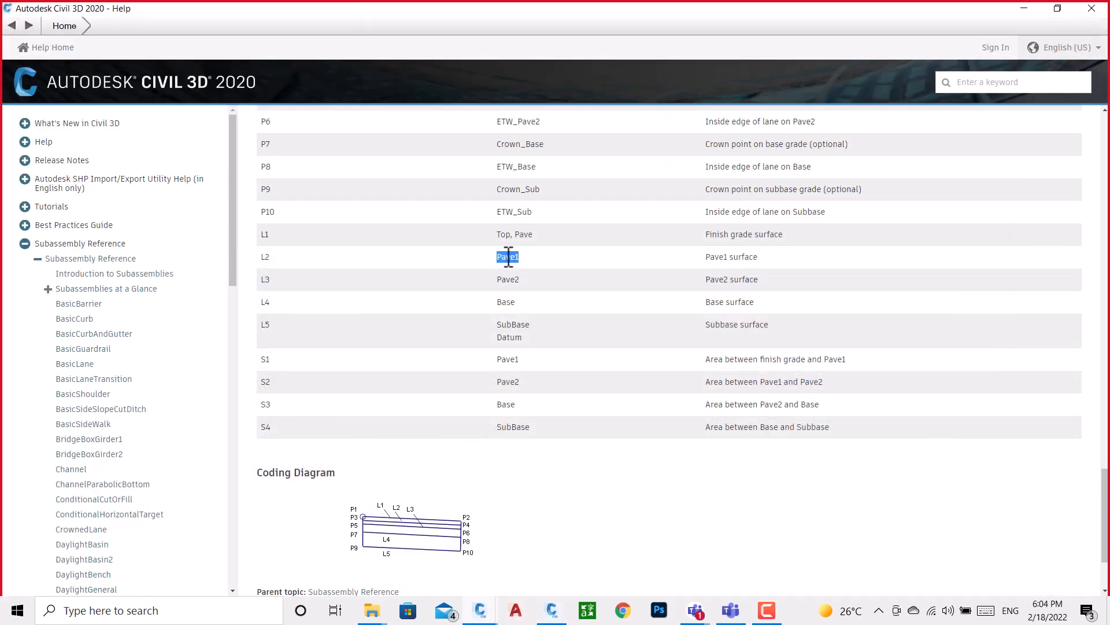
pyautogui.moveTo(508, 257); pyautogui.dragTo(533, 265)
pyautogui.click(552, 610)
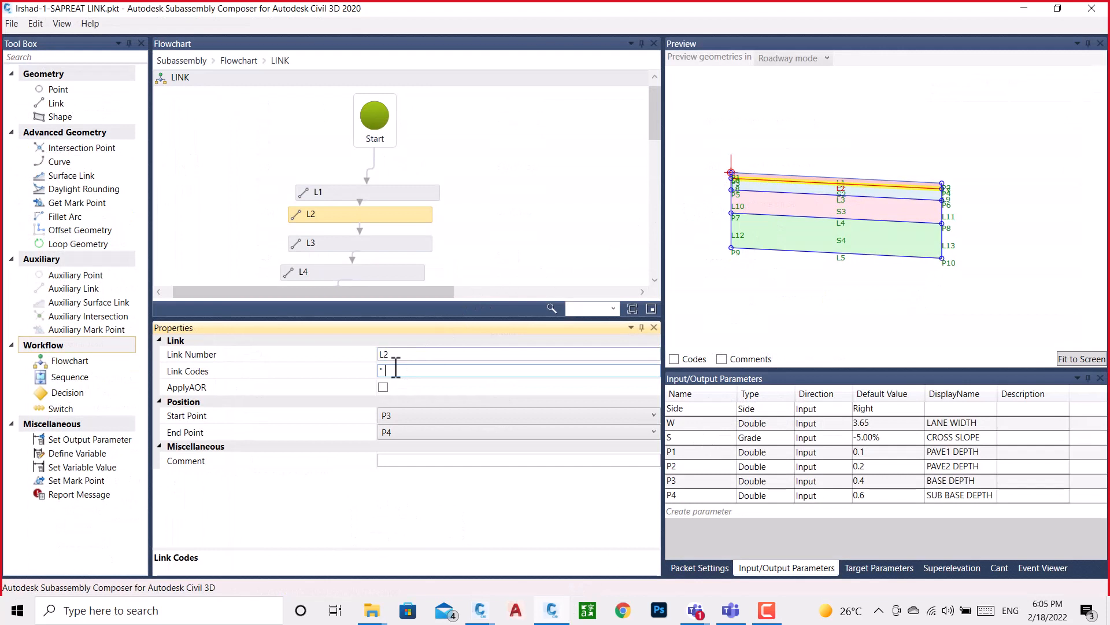
pyautogui.write('Pave1"')
# - Copy link L3's code from the help table and set L3's Link Codes to "Pave2" in quotation marks
pyautogui.click(346, 244)
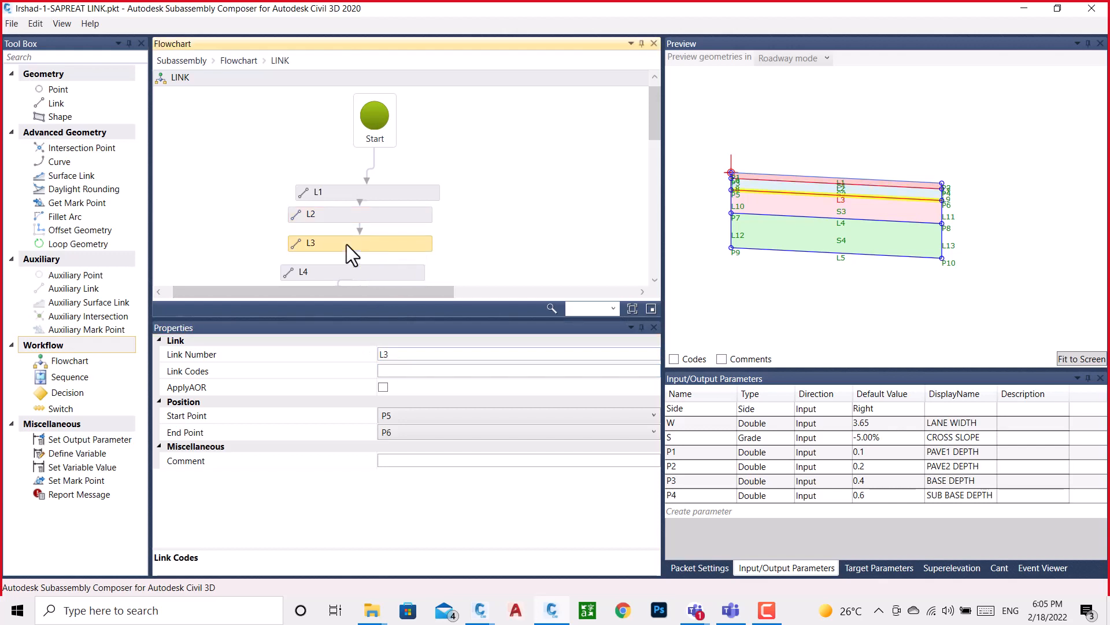
pyautogui.moveTo(489, 610)
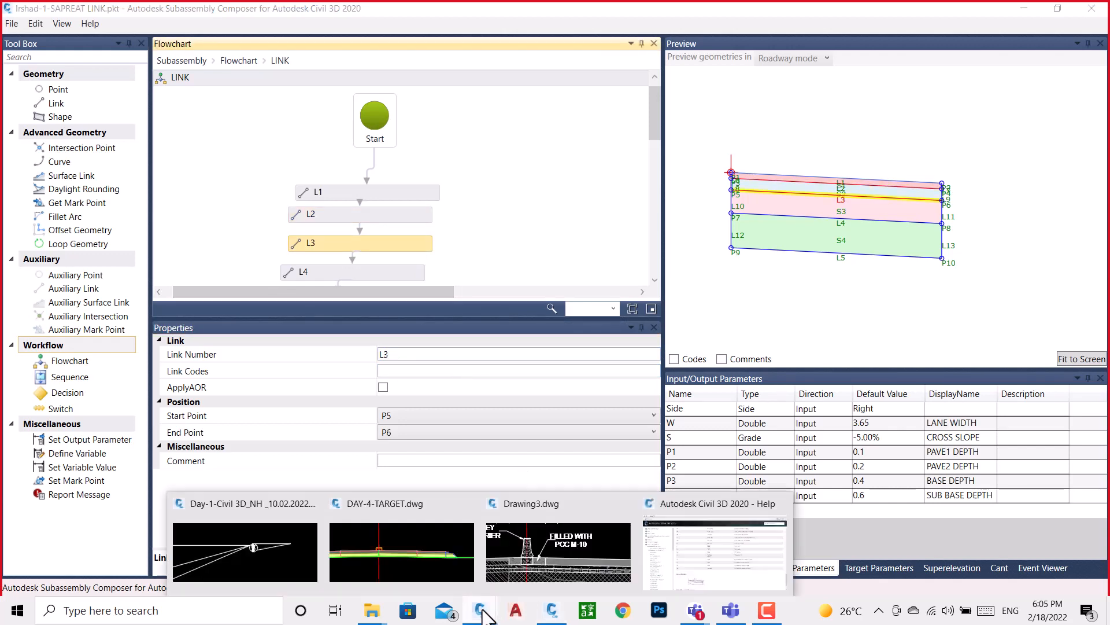
pyautogui.click(732, 558)
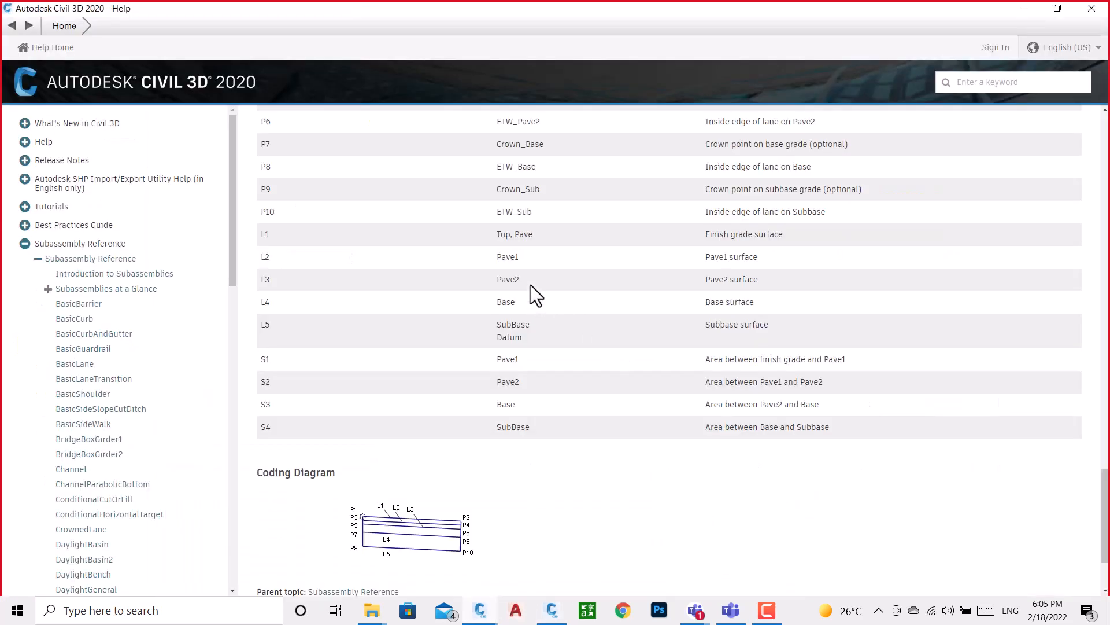
pyautogui.moveTo(520, 280); pyautogui.dragTo(493, 284)
pyautogui.rightClick(502, 283)
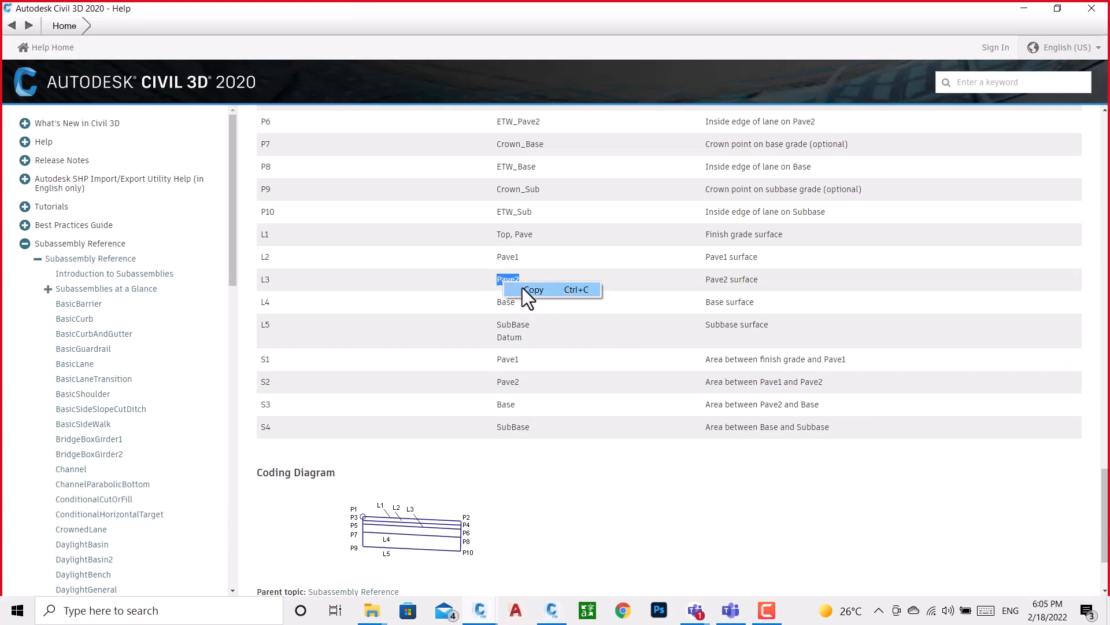
pyautogui.click(522, 287)
pyautogui.click(552, 610)
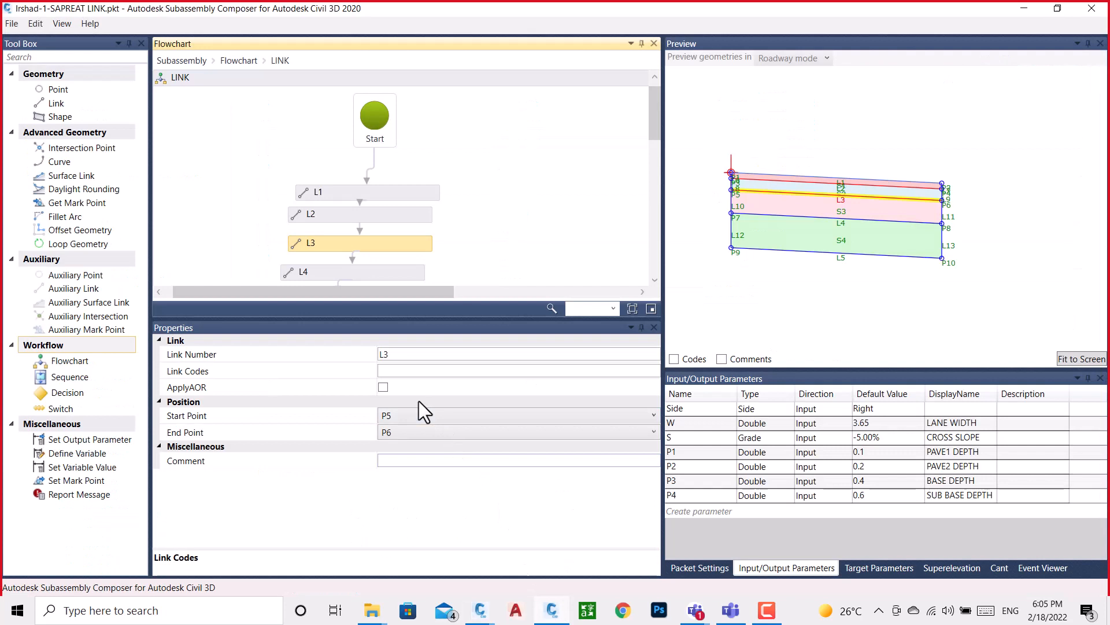
pyautogui.click(396, 371)
pyautogui.write('"')
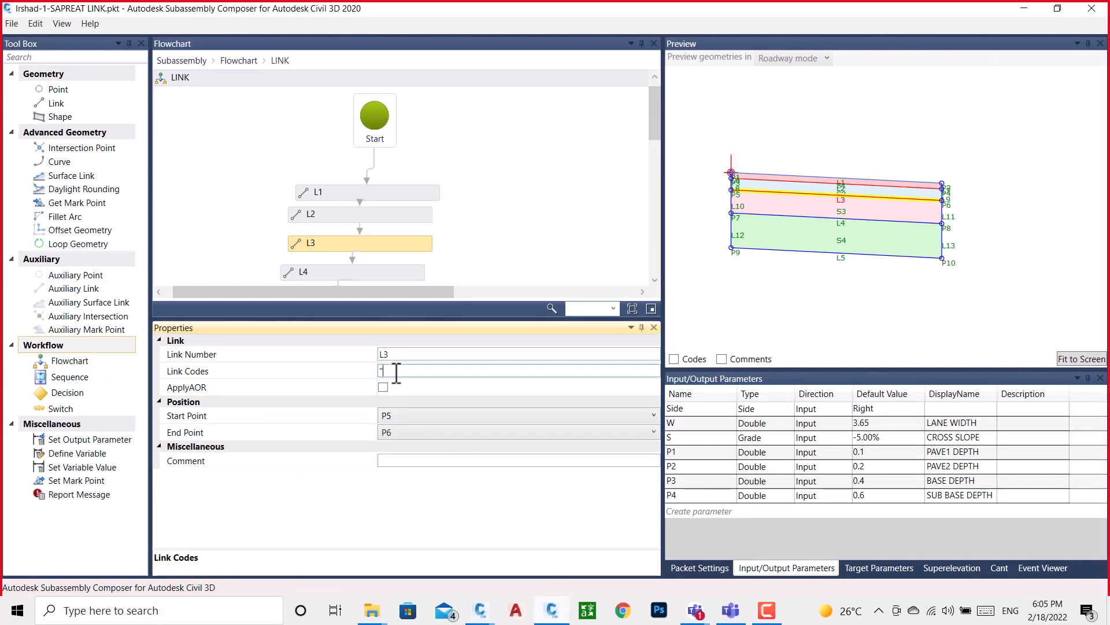
pyautogui.hotkey('ctrl', 'v')
pyautogui.write('"')
pyautogui.click(328, 265)
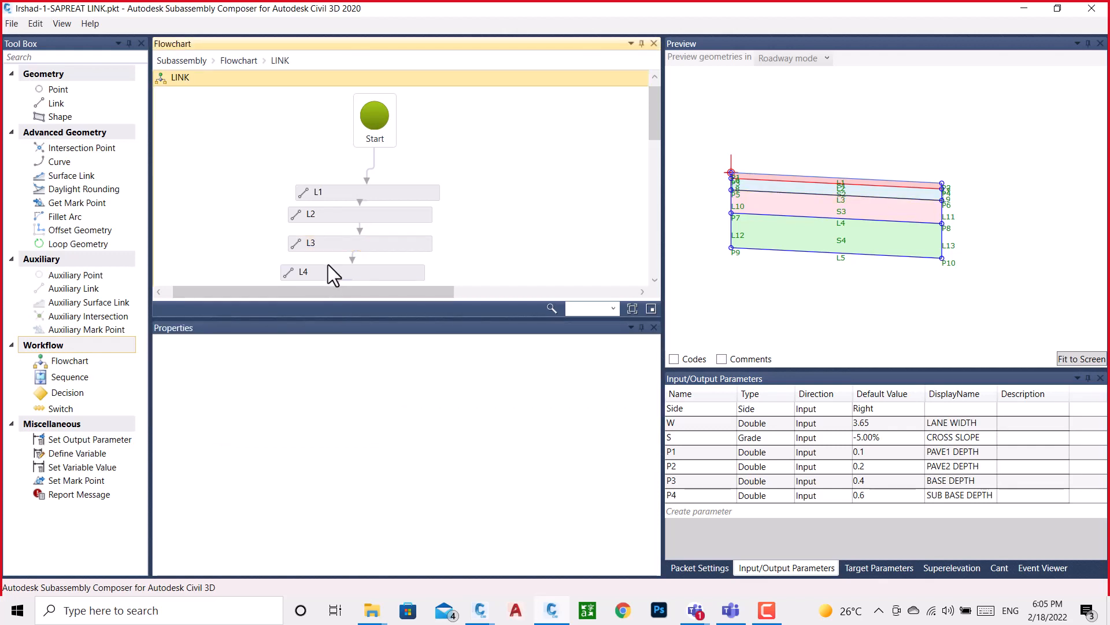
# - Copy link L4's code from the help table and set L4's Link Codes to "Base" in quotation marks
pyautogui.click(338, 270)
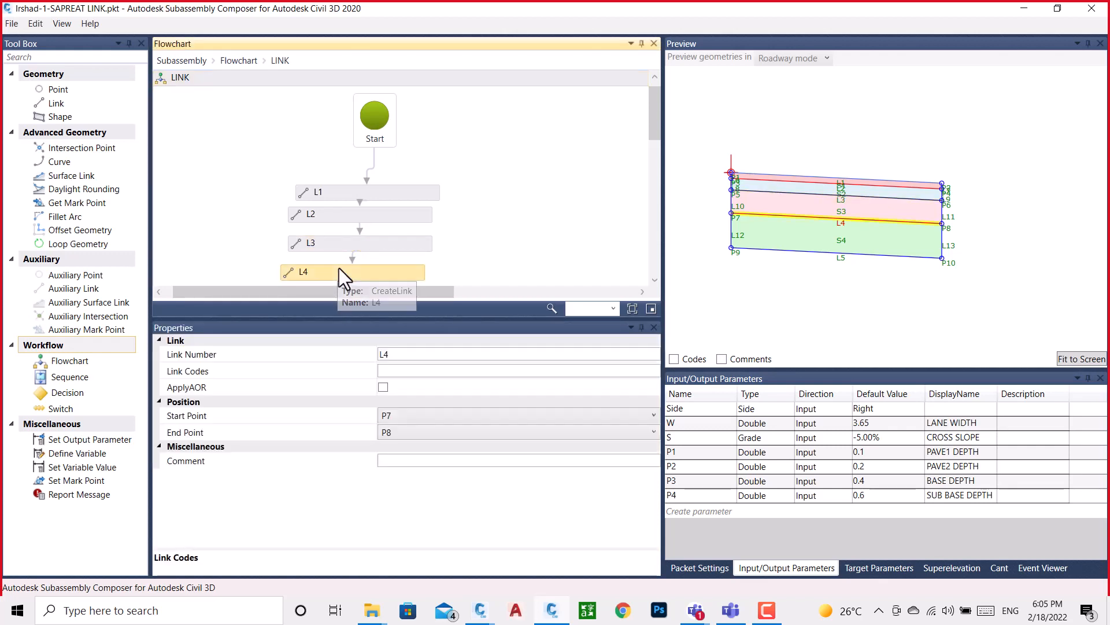
pyautogui.scroll(-1, 554, 208)
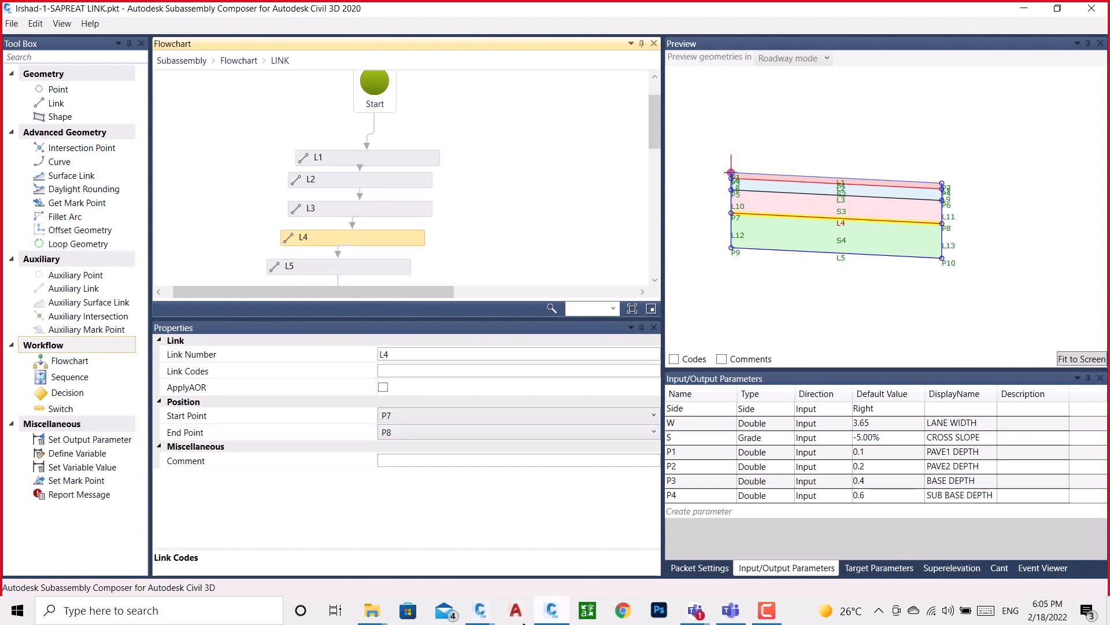
pyautogui.moveTo(485, 613)
pyautogui.click(675, 552)
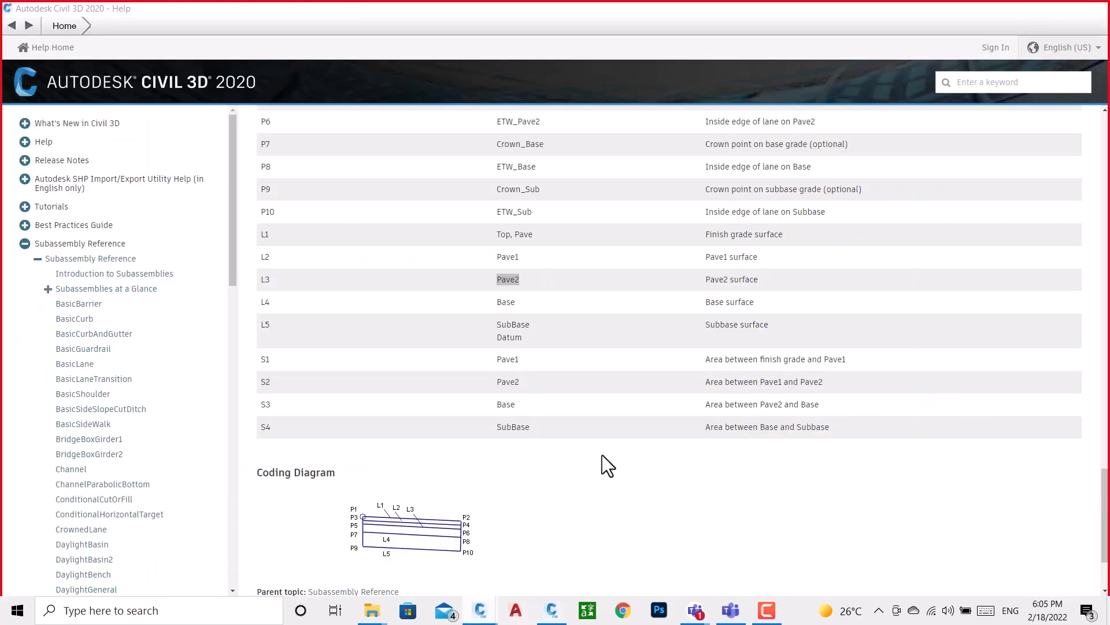
pyautogui.moveTo(518, 303); pyautogui.dragTo(493, 301)
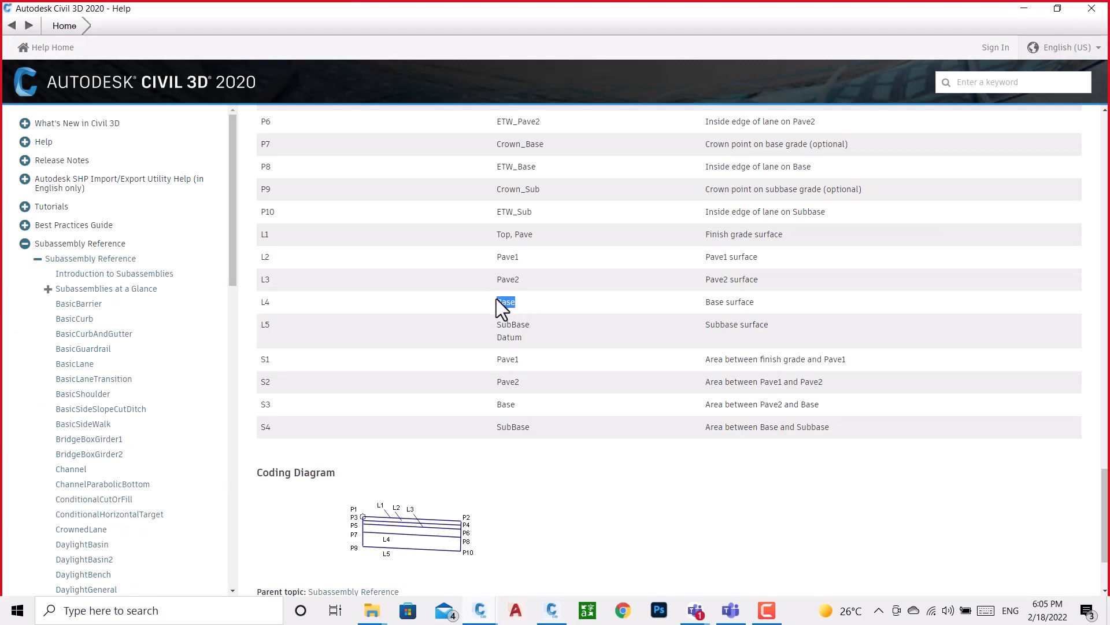
pyautogui.rightClick(504, 303)
pyautogui.click(531, 311)
pyautogui.click(551, 608)
pyautogui.click(392, 370)
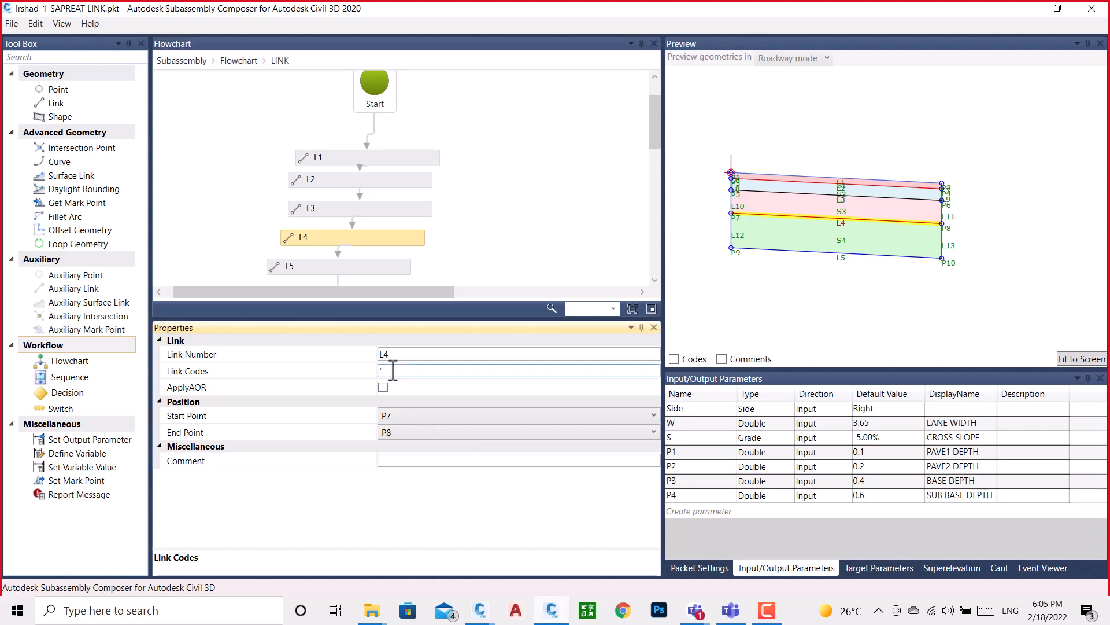
pyautogui.write('Base"')
# - Select link L5, copy its SubBase and Datum codes from the Civil 3D help, and return to Subassembly Composer
pyautogui.click(344, 260)
pyautogui.scroll(-3, 418, 233)
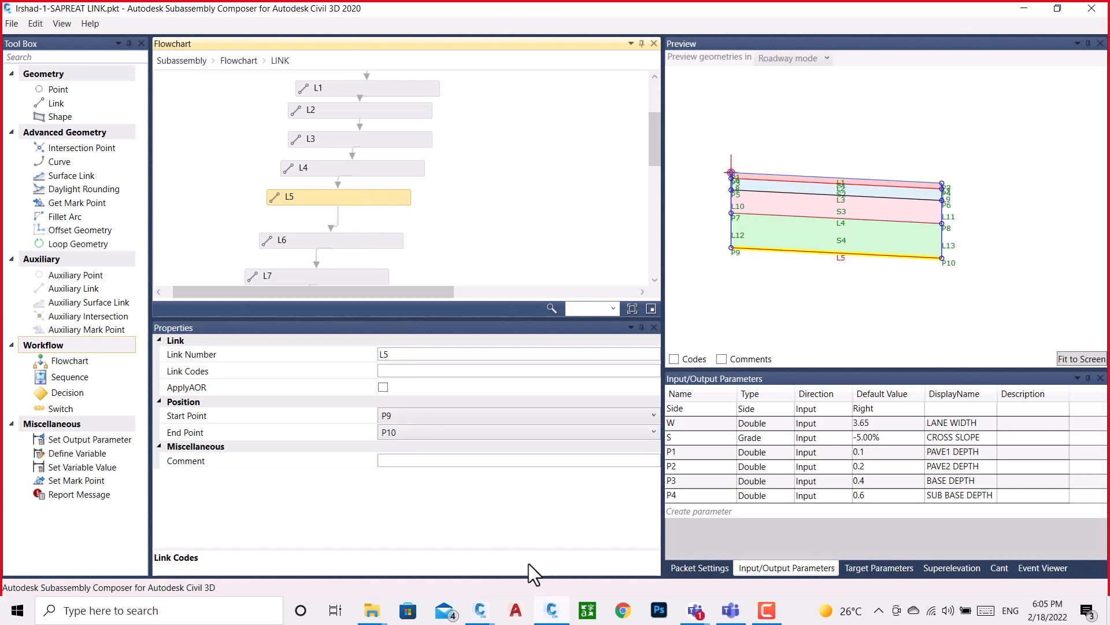
pyautogui.click(489, 612)
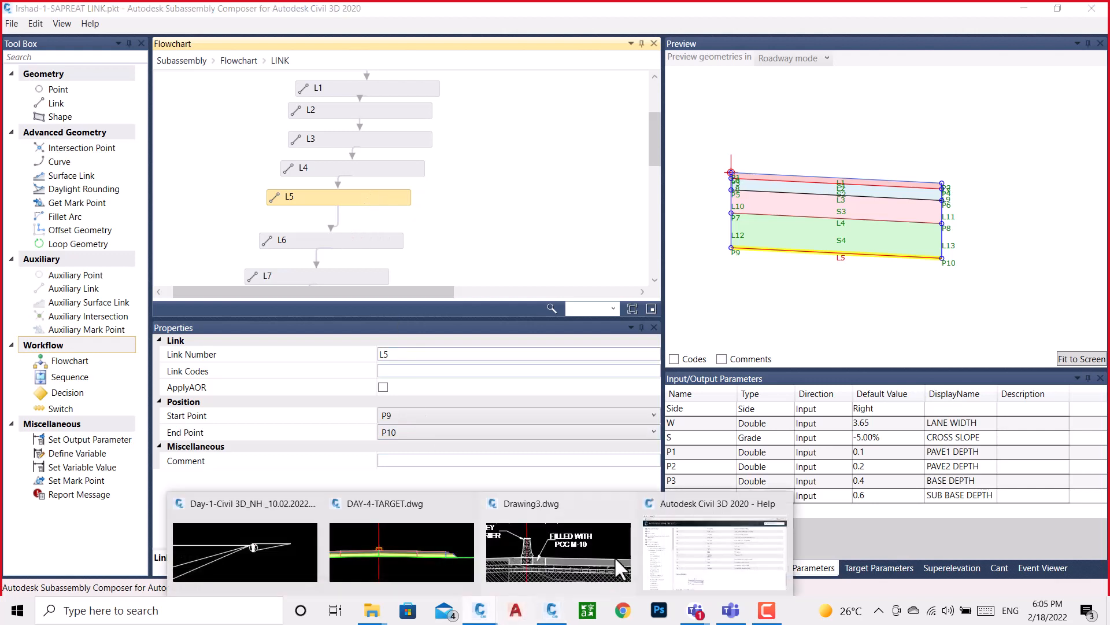
pyautogui.click(691, 539)
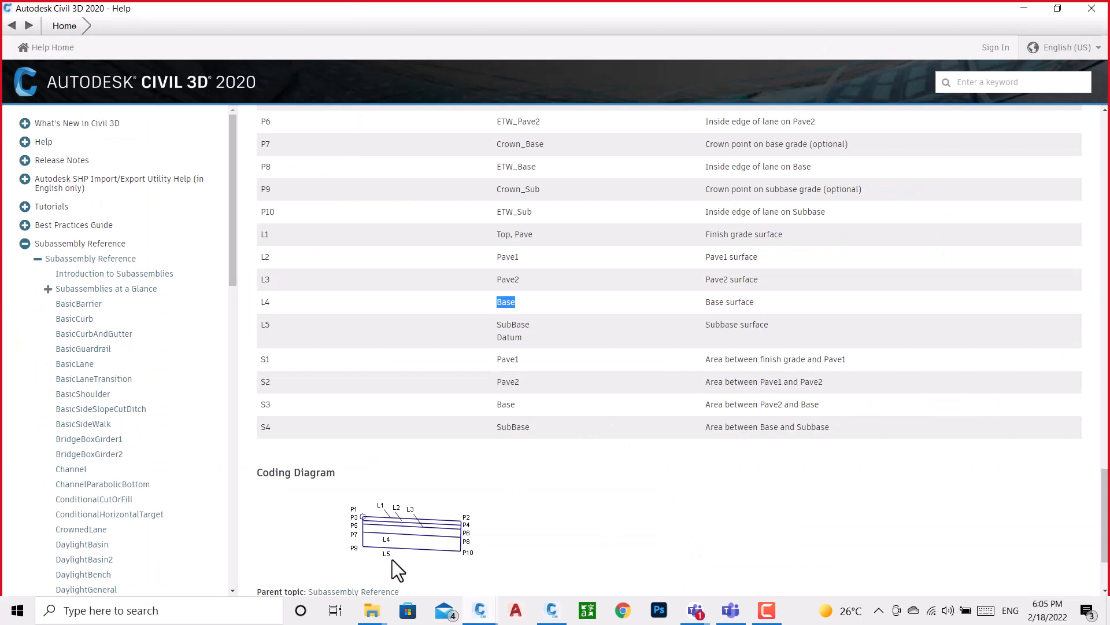
pyautogui.moveTo(523, 337); pyautogui.dragTo(499, 322)
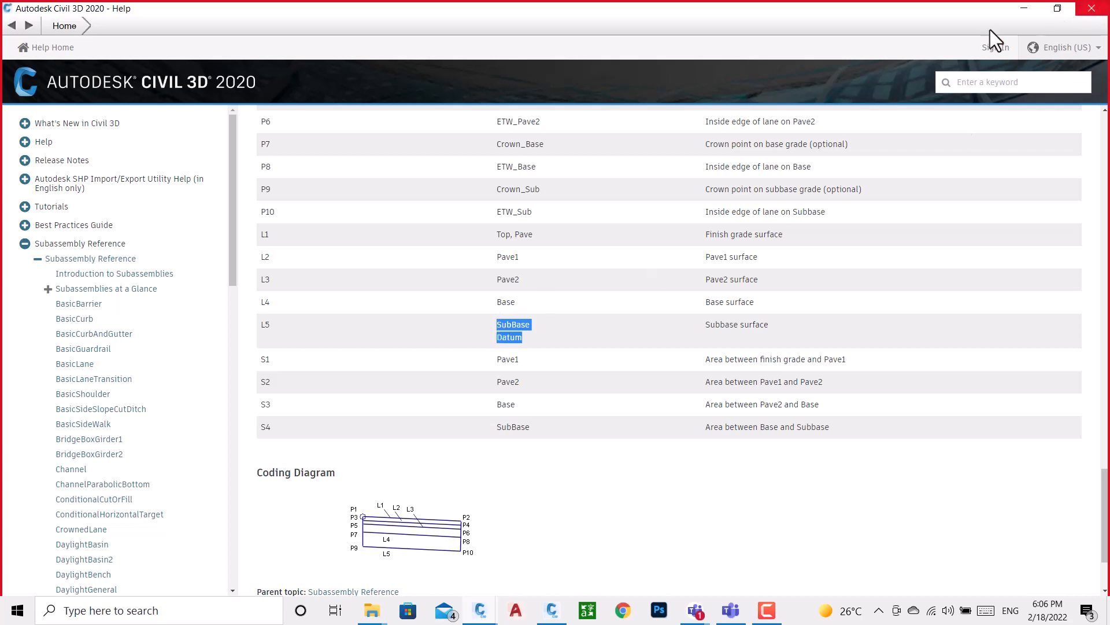
pyautogui.rightClick(508, 334)
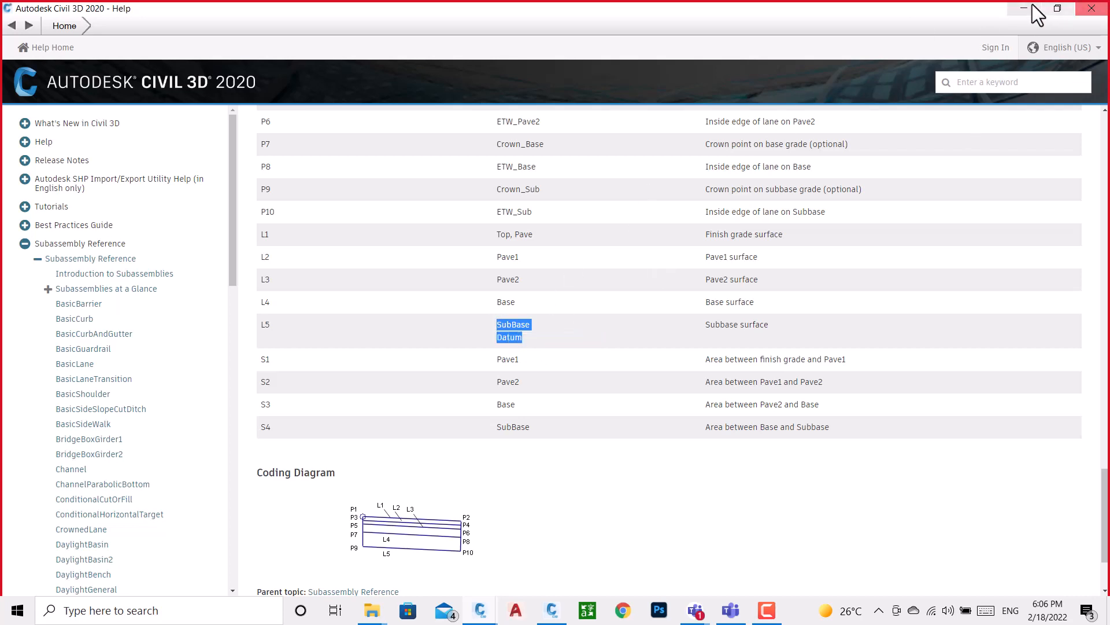
pyautogui.click(1024, 8)
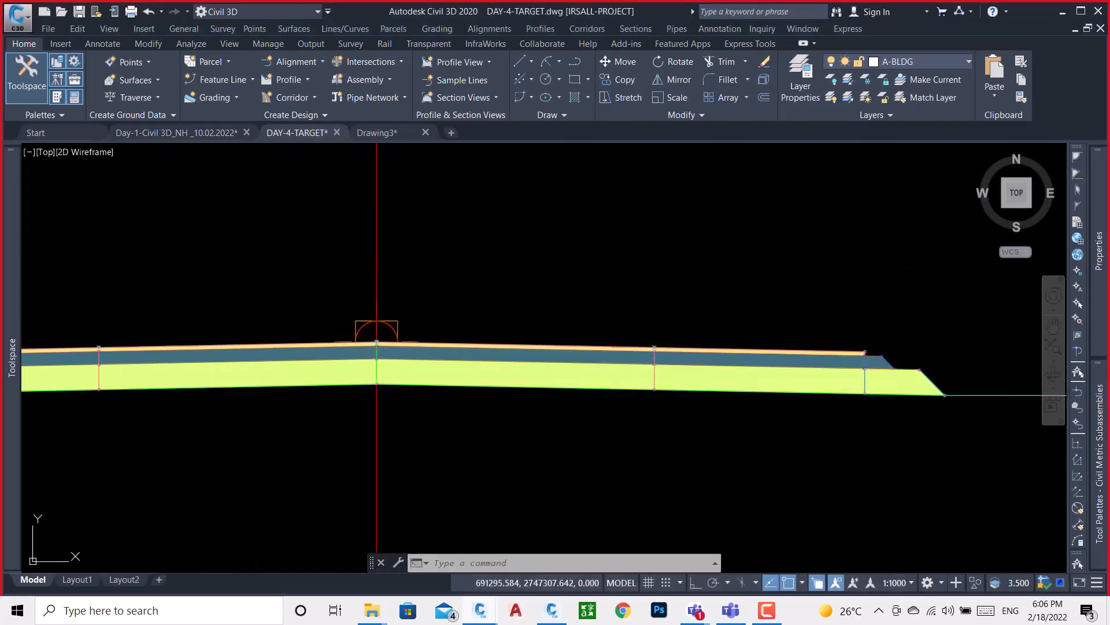
pyautogui.click(551, 610)
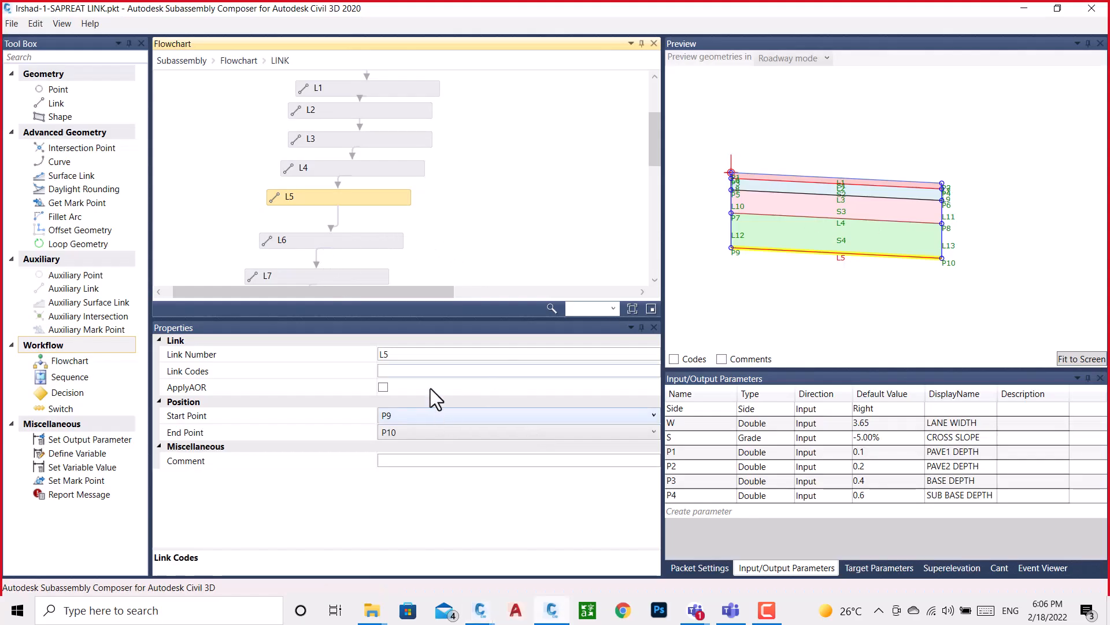
# - Enter an opening quotation mark and SubBase in link L5's Link Codes, deleting any excess text after it
pyautogui.click(418, 371)
pyautogui.write('"')
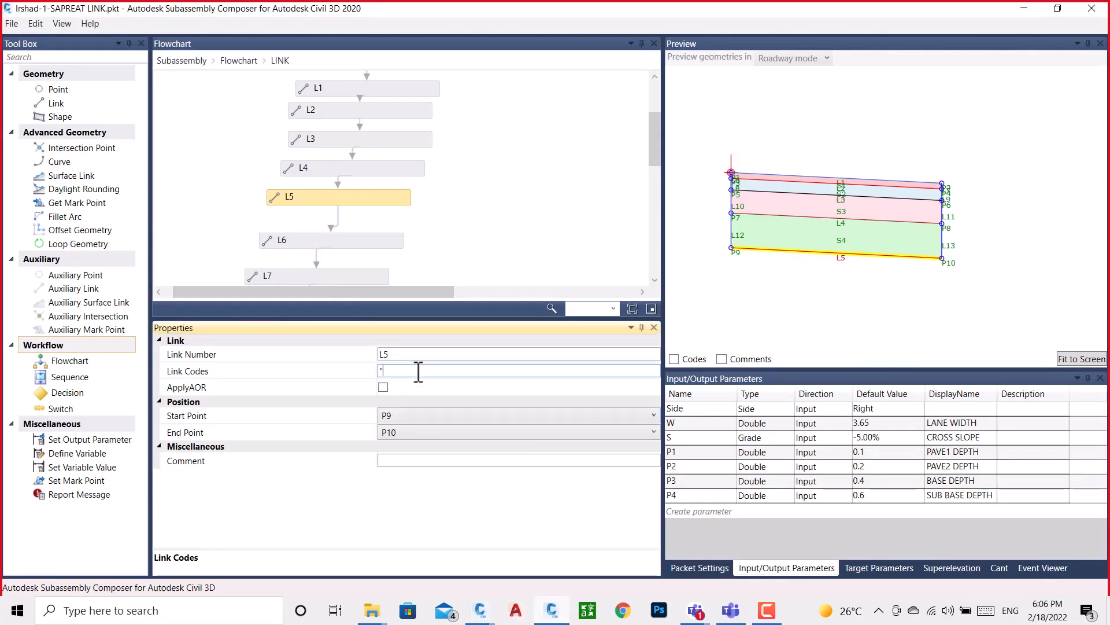
pyautogui.write('SubBase')
pyautogui.hotkey('ctrl', 'v')
pyautogui.press('BackSpace')
pyautogui.press('BackSpace')
pyautogui.press('BackSpace')
pyautogui.press('BackSpace')
pyautogui.press('BackSpace')
pyautogui.press('BackSpace')
pyautogui.press('BackSpace')
# - Copy Datum from link L5's row in the help table and append it to SubBase in L5's Link Codes
pyautogui.click(556, 611)
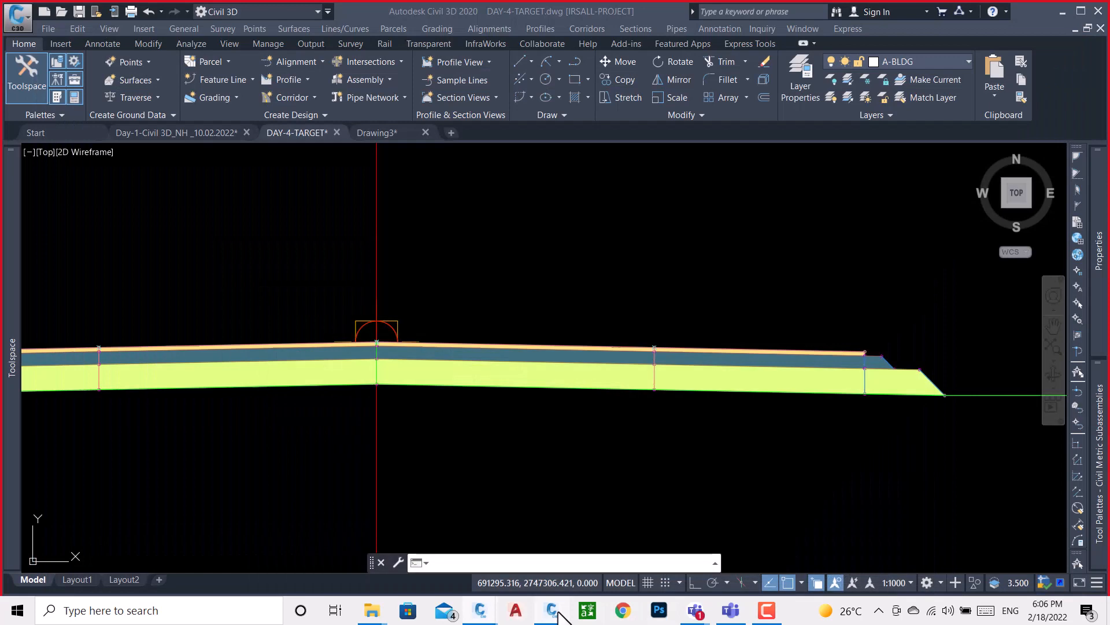
pyautogui.click(554, 612)
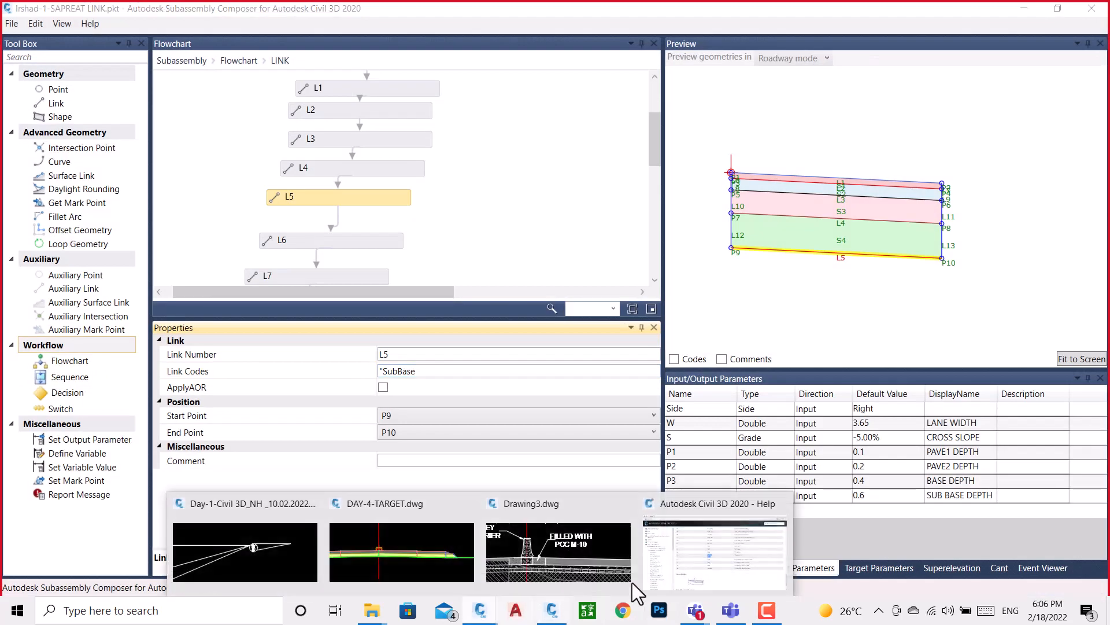
pyautogui.click(699, 559)
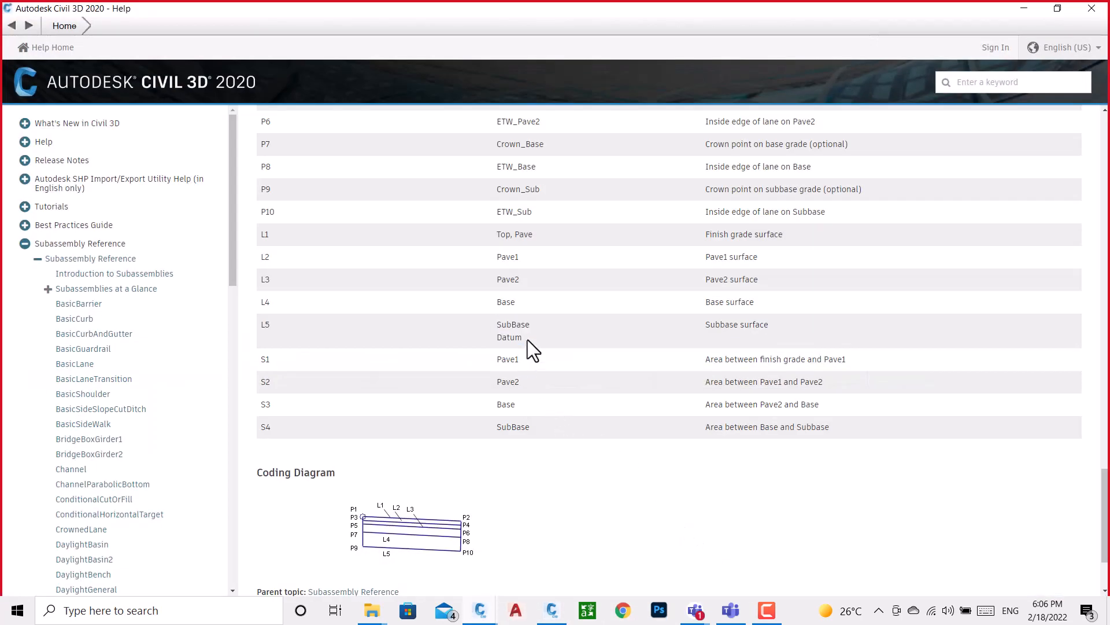
pyautogui.moveTo(527, 339); pyautogui.dragTo(498, 340)
pyautogui.rightClick(510, 342)
pyautogui.click(529, 354)
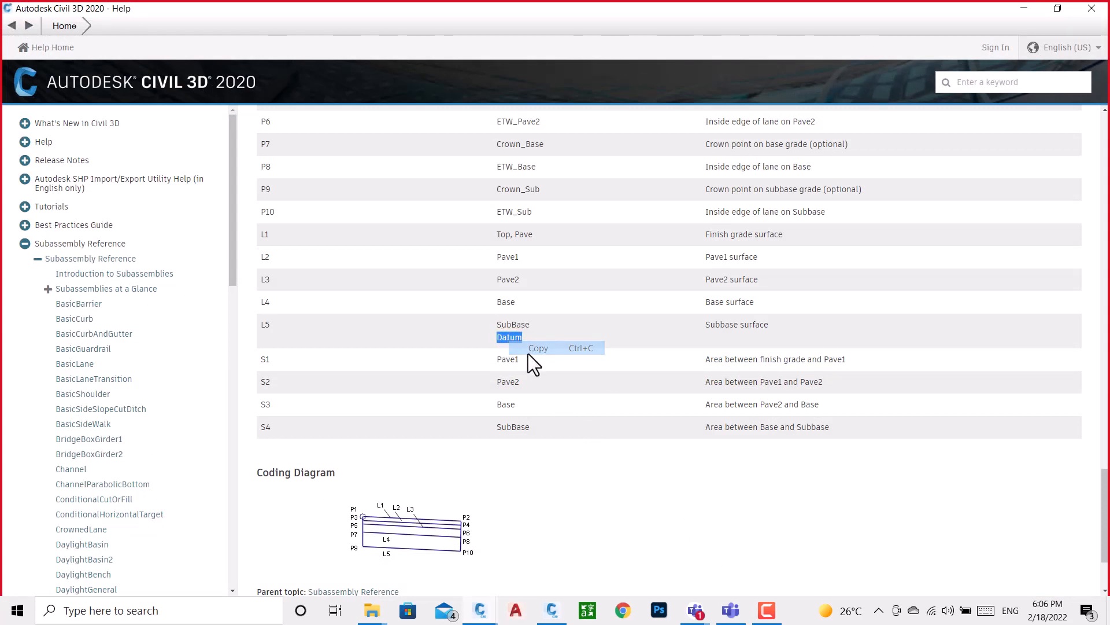
pyautogui.click(1027, 8)
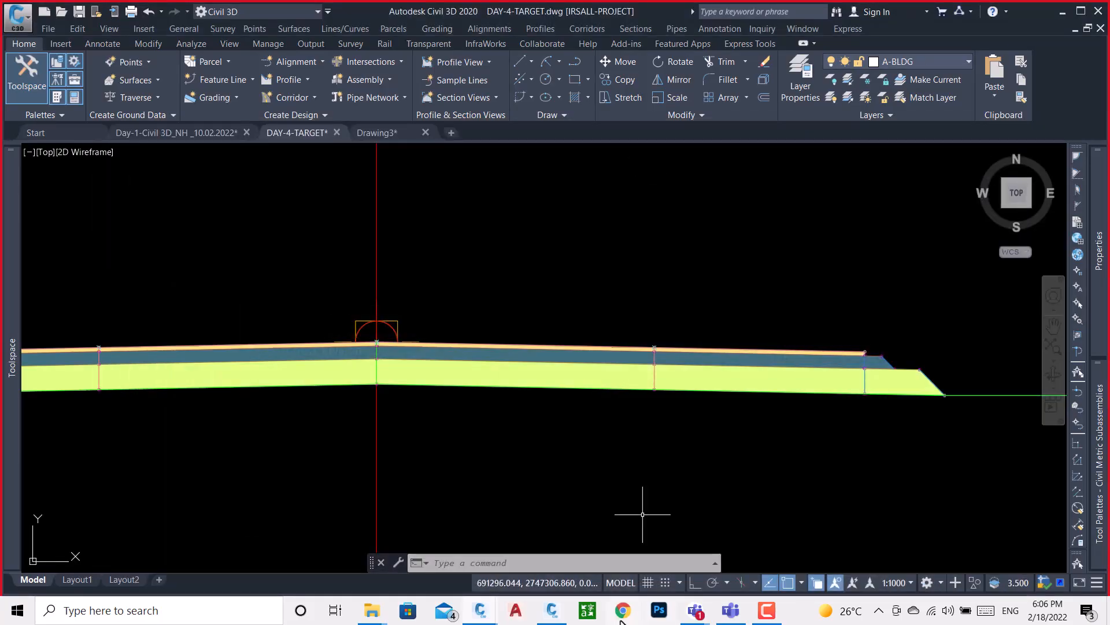
pyautogui.click(551, 611)
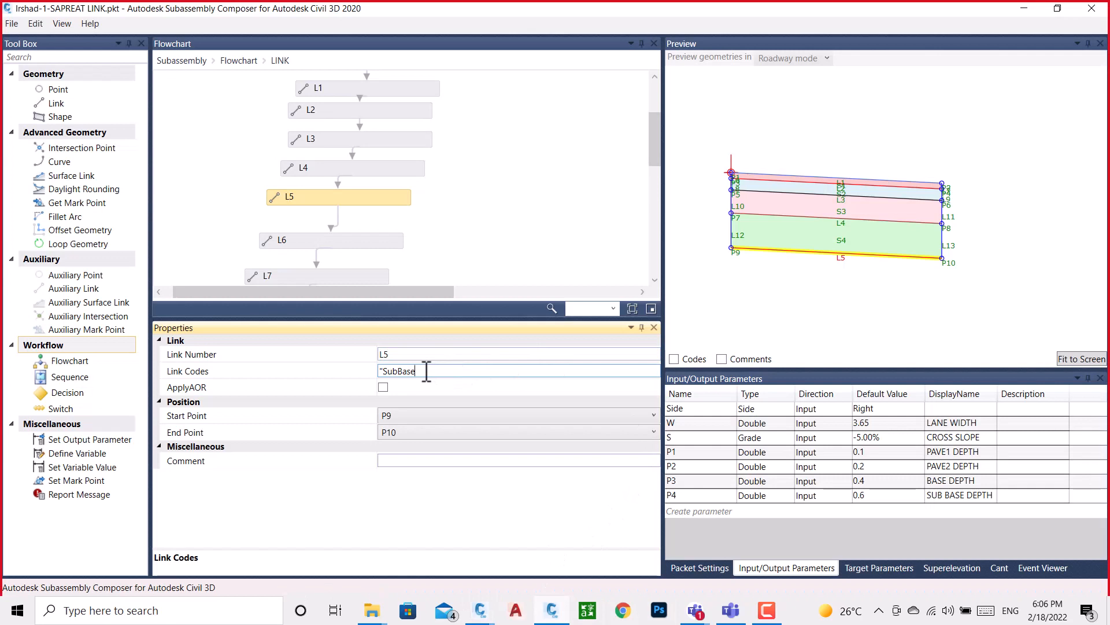
pyautogui.write('Datum')
pyautogui.click(355, 241)
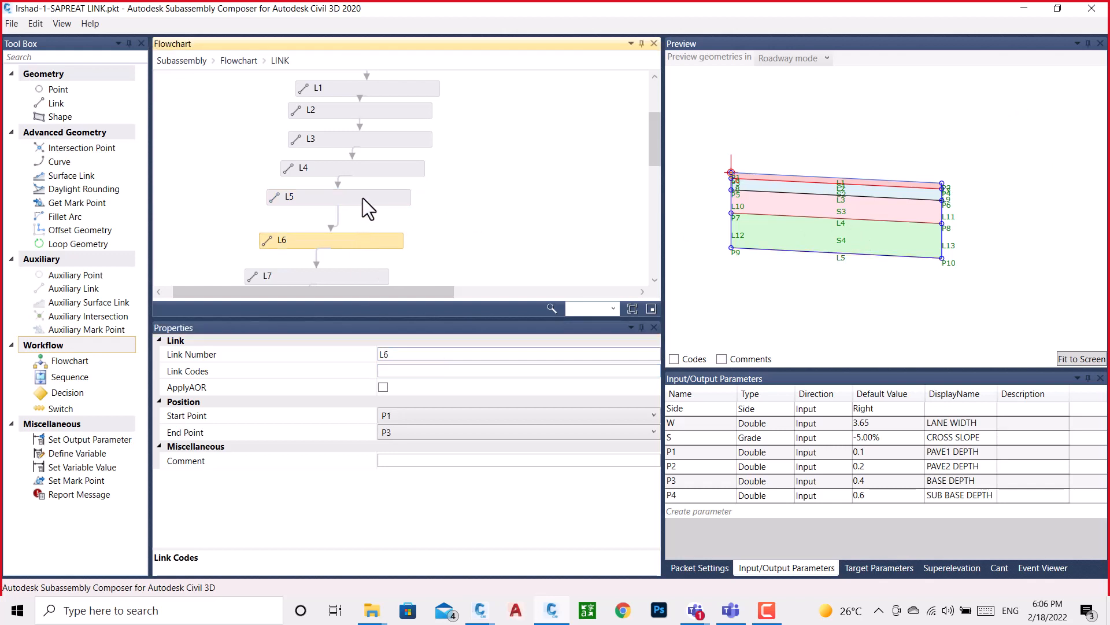
# - Select link L5, check its codes against the lane subassembly table in the Civil 3D help, and return to Subassembly Composer
pyautogui.click(363, 198)
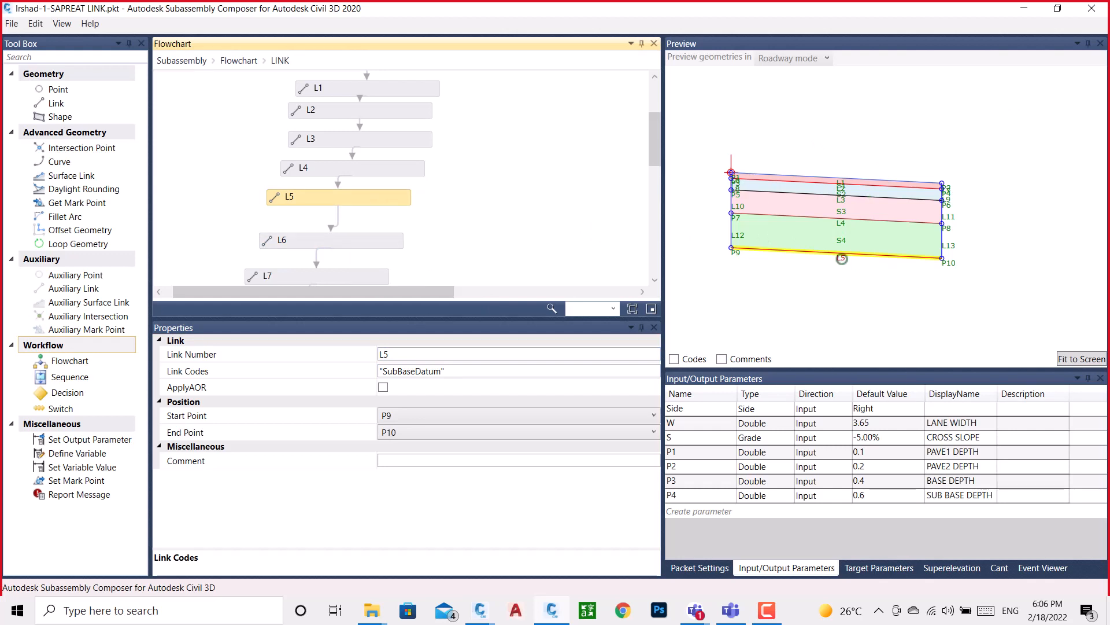
pyautogui.click(554, 610)
pyautogui.click(554, 611)
pyautogui.moveTo(480, 611)
pyautogui.click(706, 571)
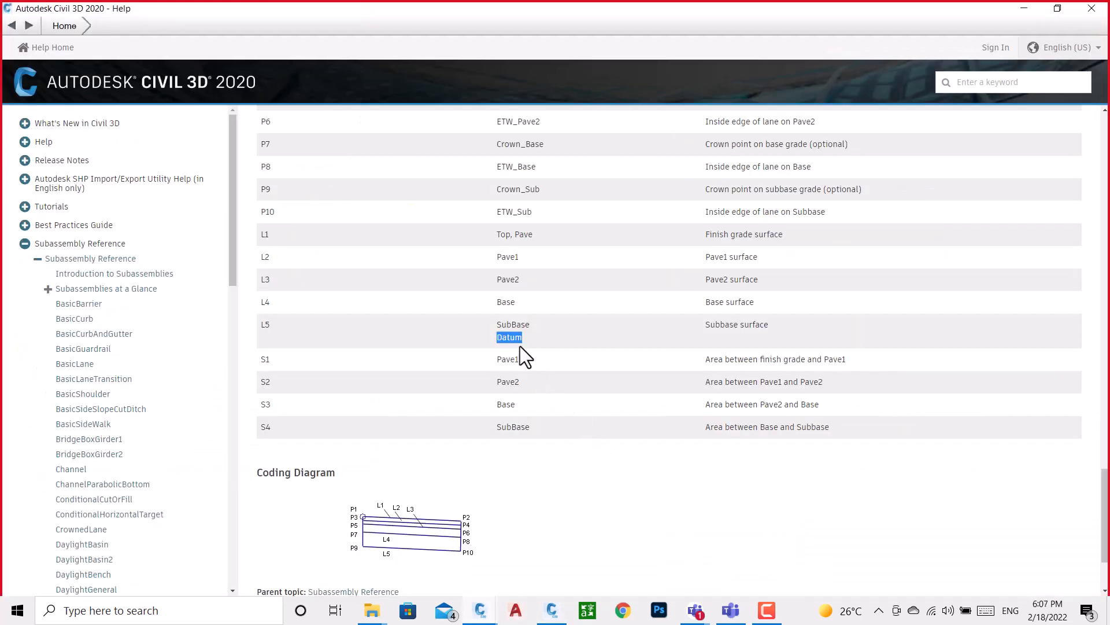
pyautogui.scroll(-1, 446, 490)
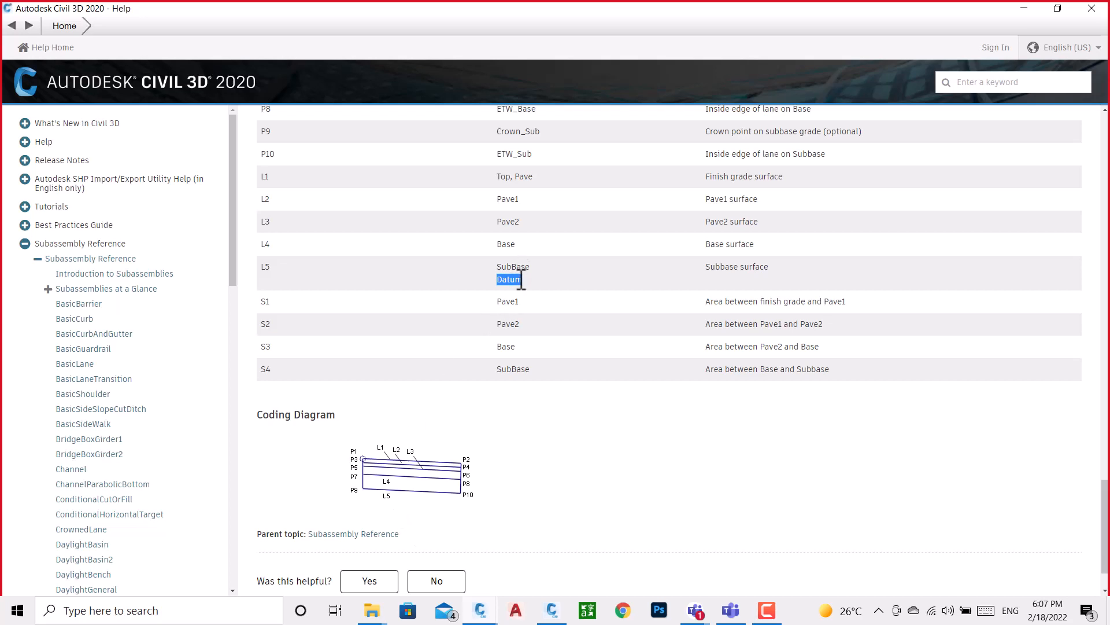
pyautogui.click(1024, 8)
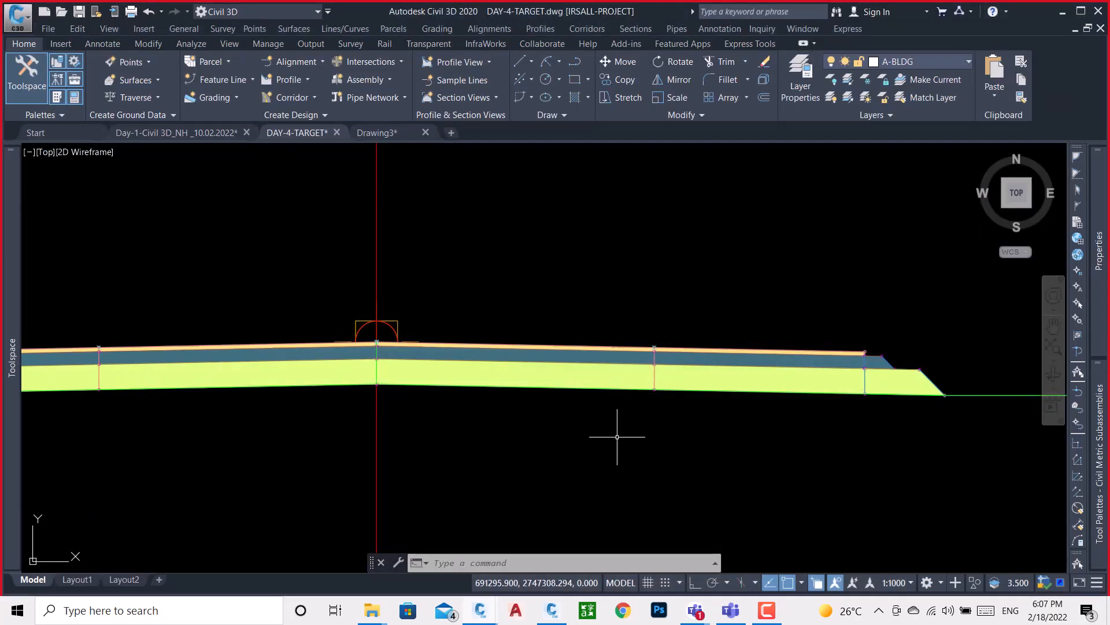
pyautogui.click(552, 610)
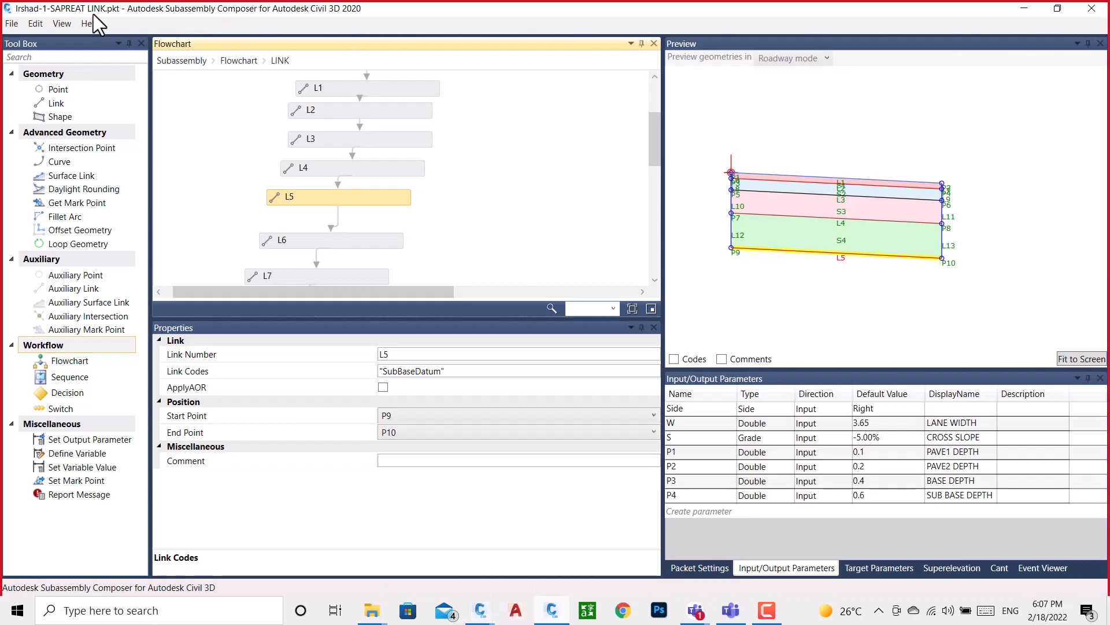
# - Save the subassembly under the new file name "Last link Code SubbaseDatum" in the Subassembly Composser Lecture folder
pyautogui.click(15, 22)
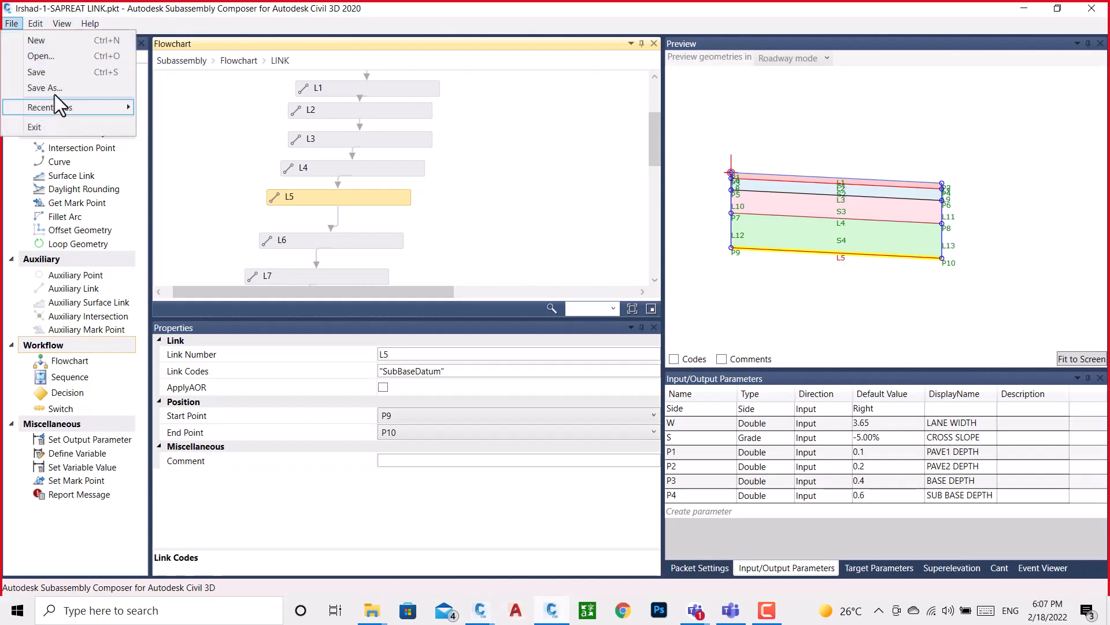
pyautogui.click(54, 88)
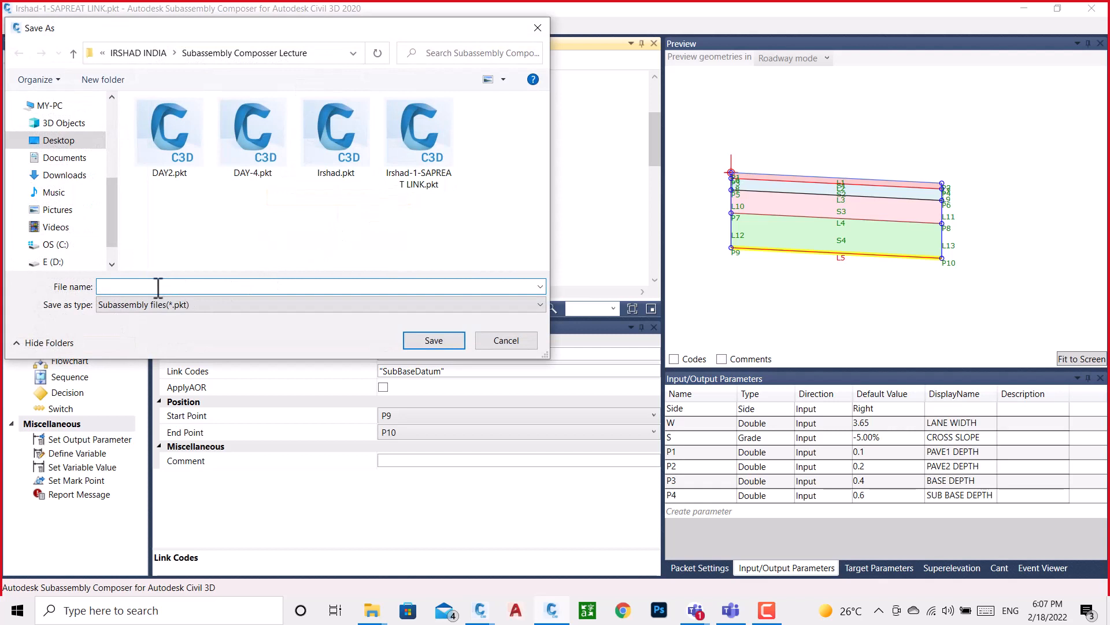
pyautogui.write('Last link Code Datum')
pyautogui.click(158, 285)
pyautogui.write('Subbase')
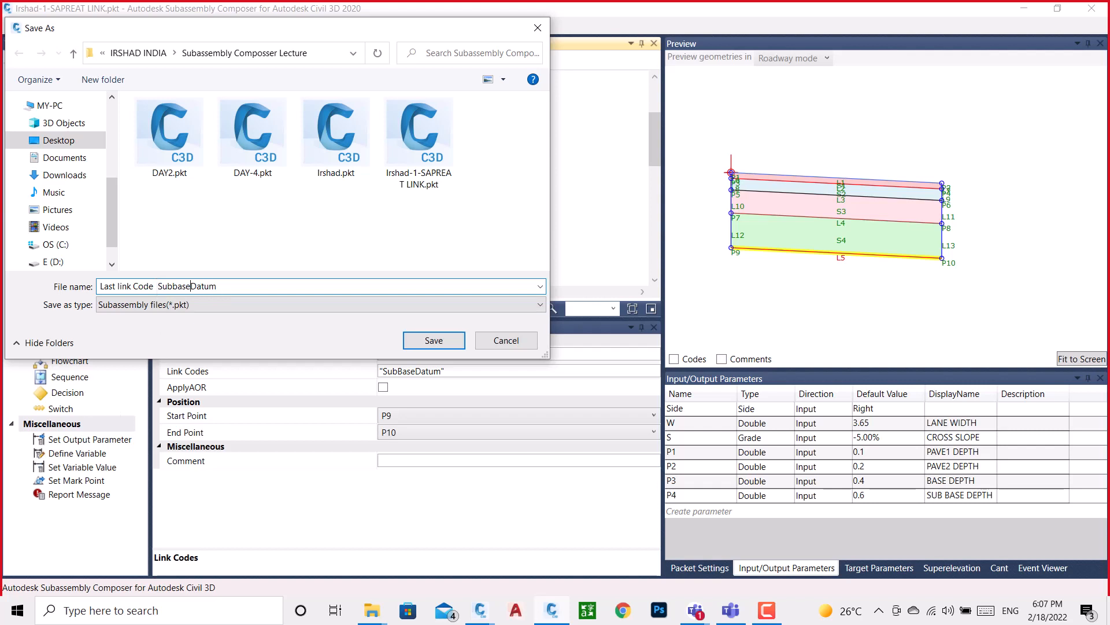
pyautogui.click(449, 339)
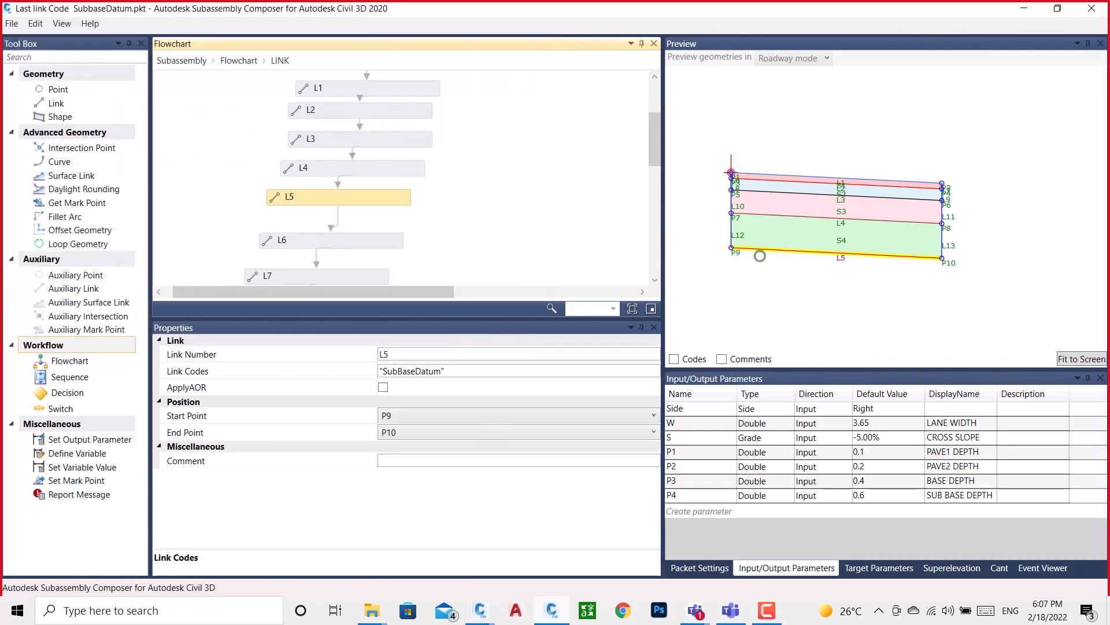
# - Remove SubBase from link L5's Link Codes, leaving "Datum" in quotation marks
pyautogui.click(414, 370)
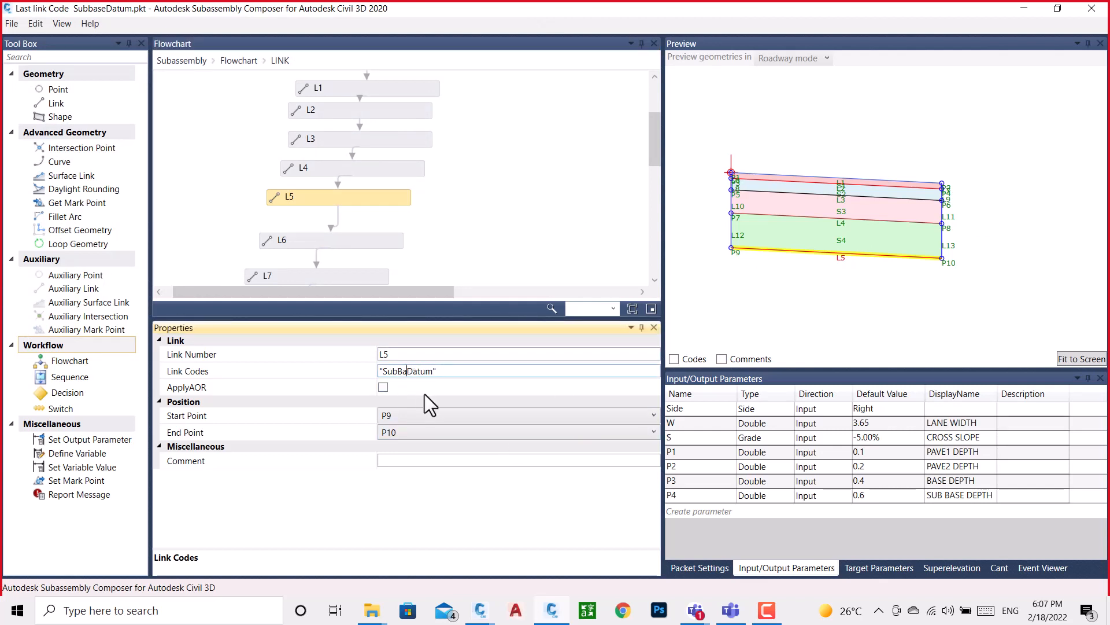
pyautogui.press('BackSpace')
pyautogui.press('BackSpace')
pyautogui.press('BackSpace')
pyautogui.press('BackSpace')
pyautogui.press('BackSpace')
# - Save a second copy of the subassembly as "Last link Code Datum.pkt", adapting the name of the existing SubbaseDatum file
pyautogui.click(11, 23)
pyautogui.click(27, 90)
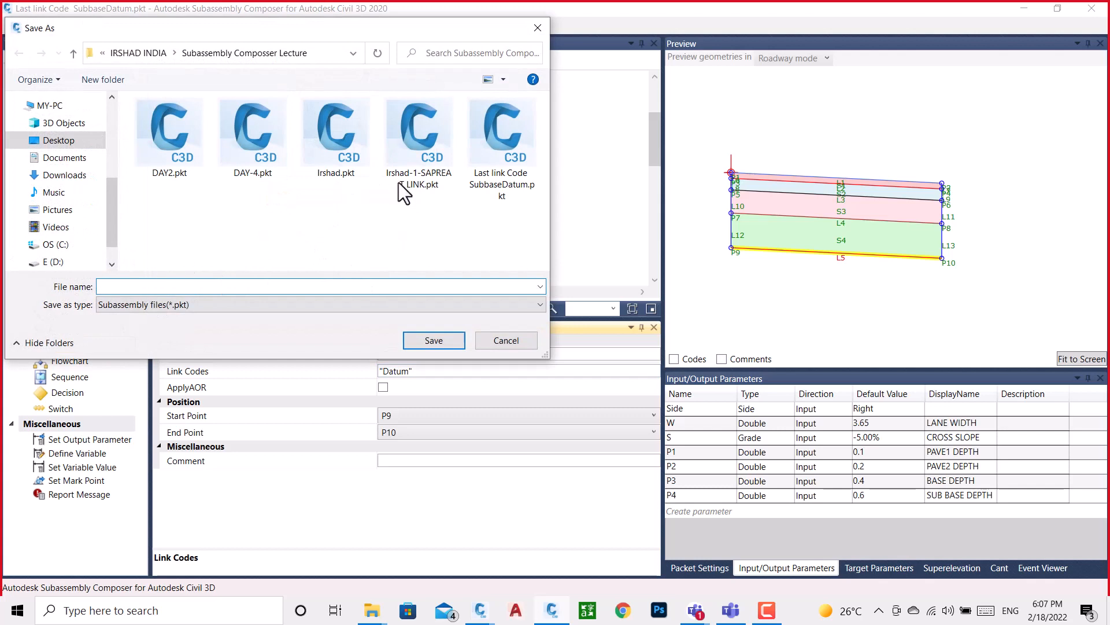
pyautogui.click(509, 188)
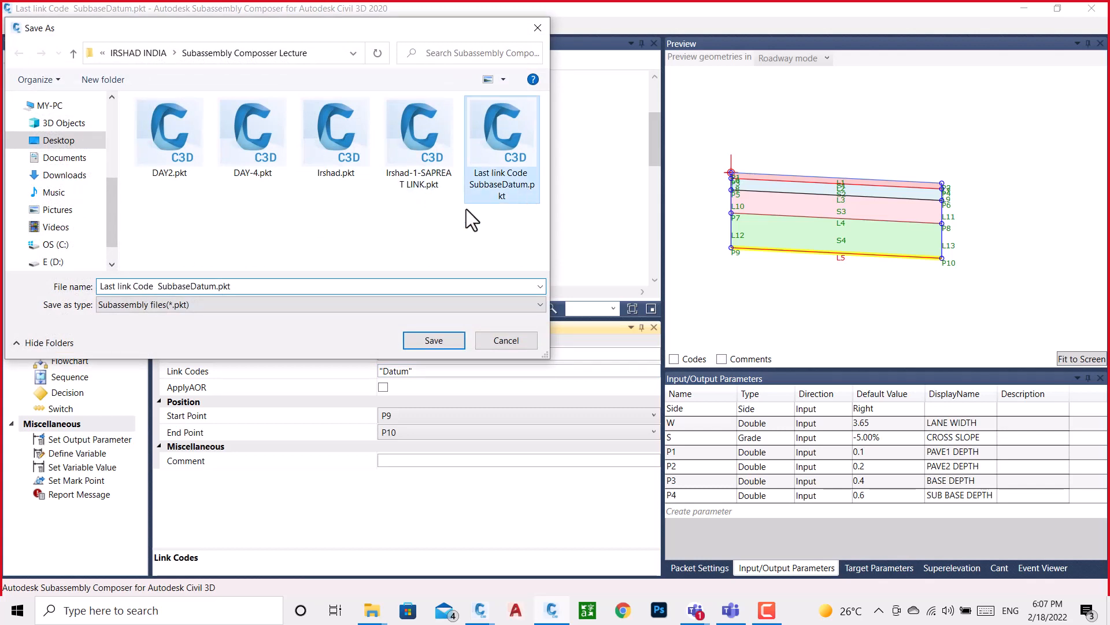
pyautogui.tripleClick(193, 286)
pyautogui.click(194, 286)
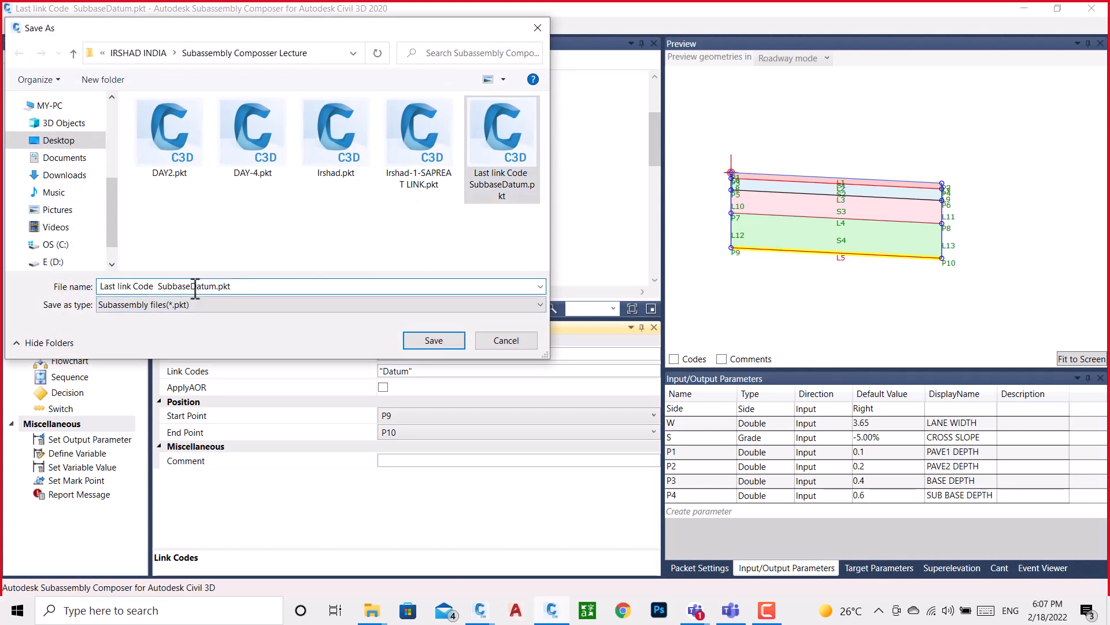
pyautogui.press('BackSpace')
pyautogui.press('BackSpace')
pyautogui.press('BackSpace')
pyautogui.press('BackSpace')
pyautogui.press('BackSpace')
pyautogui.press('BackSpace')
pyautogui.press('BackSpace')
pyautogui.press('BackSpace')
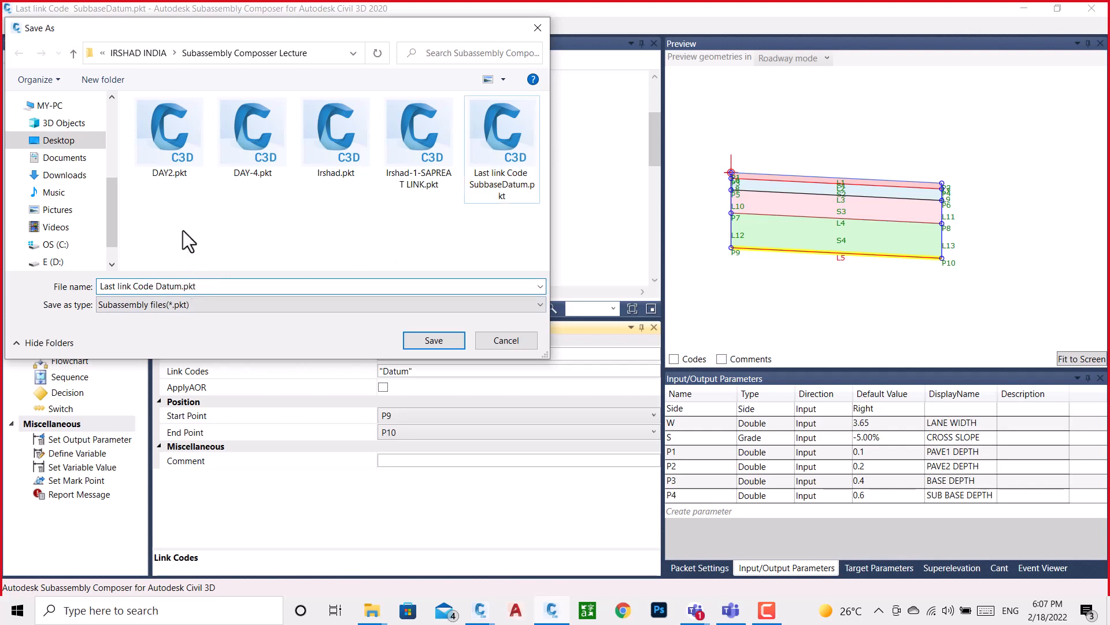
pyautogui.click(423, 341)
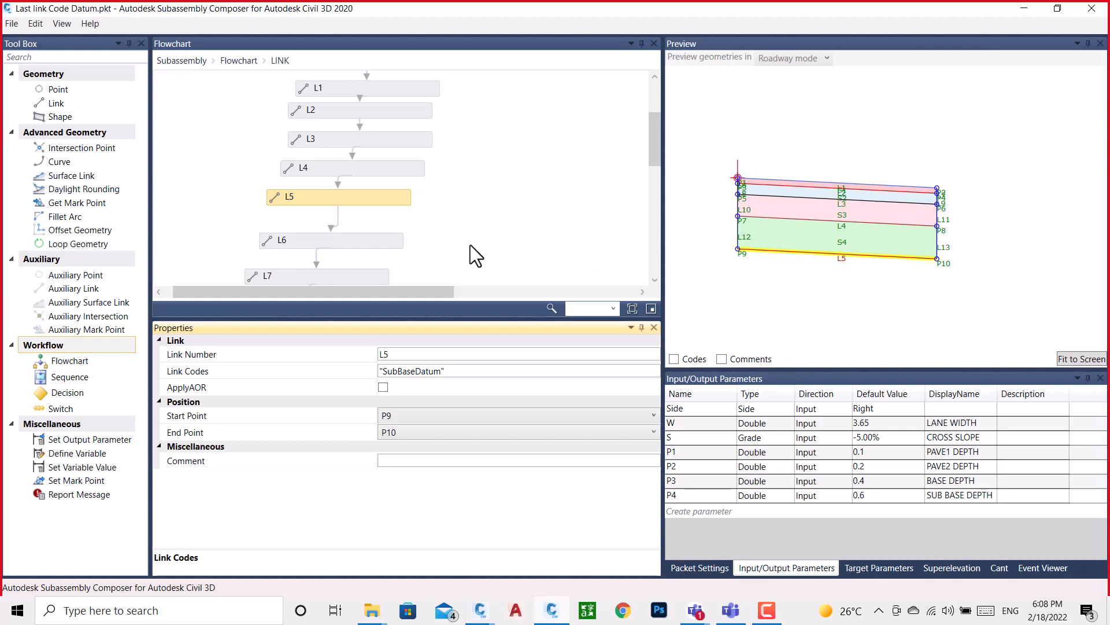
# - Recheck link L5's Link Codes by selecting it in the preview, and close Subassembly Composer
pyautogui.click(495, 192)
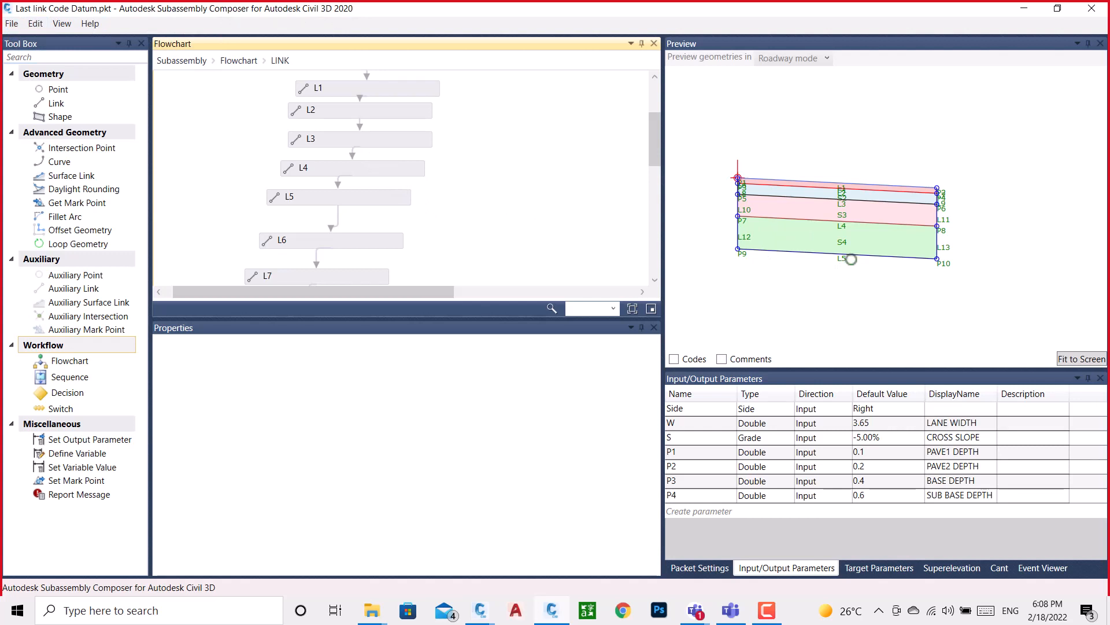
pyautogui.click(851, 259)
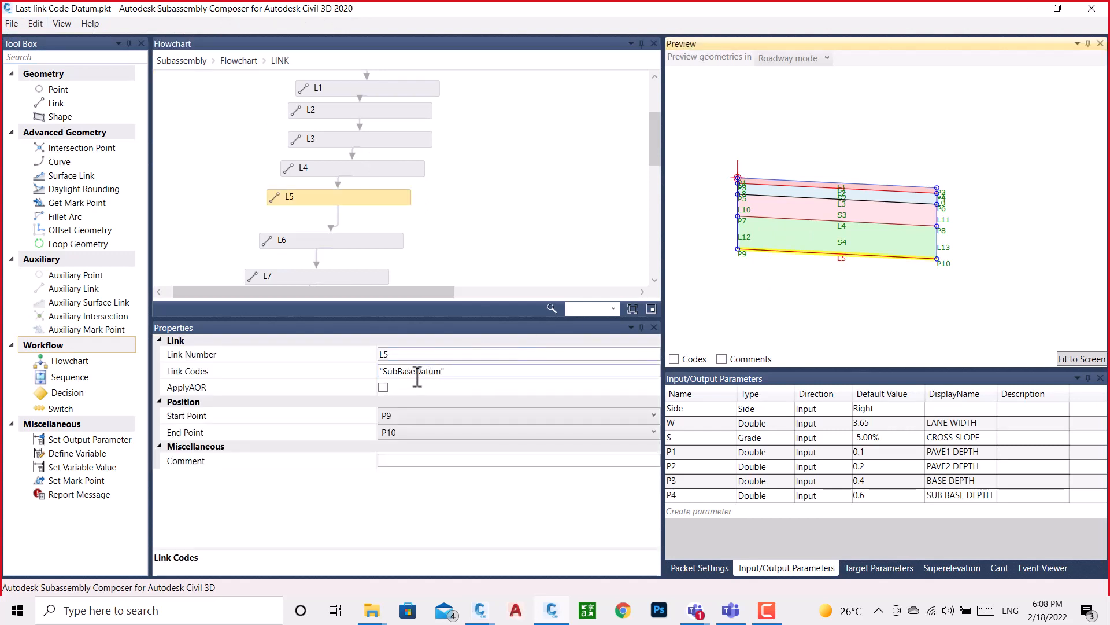
pyautogui.click(417, 373)
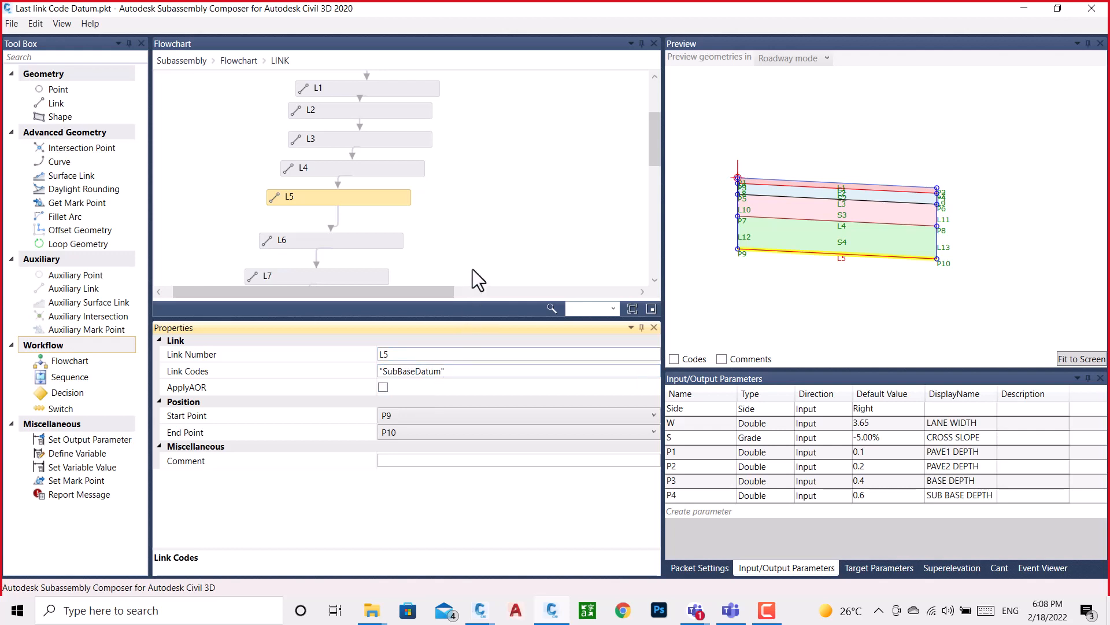
pyautogui.click(465, 238)
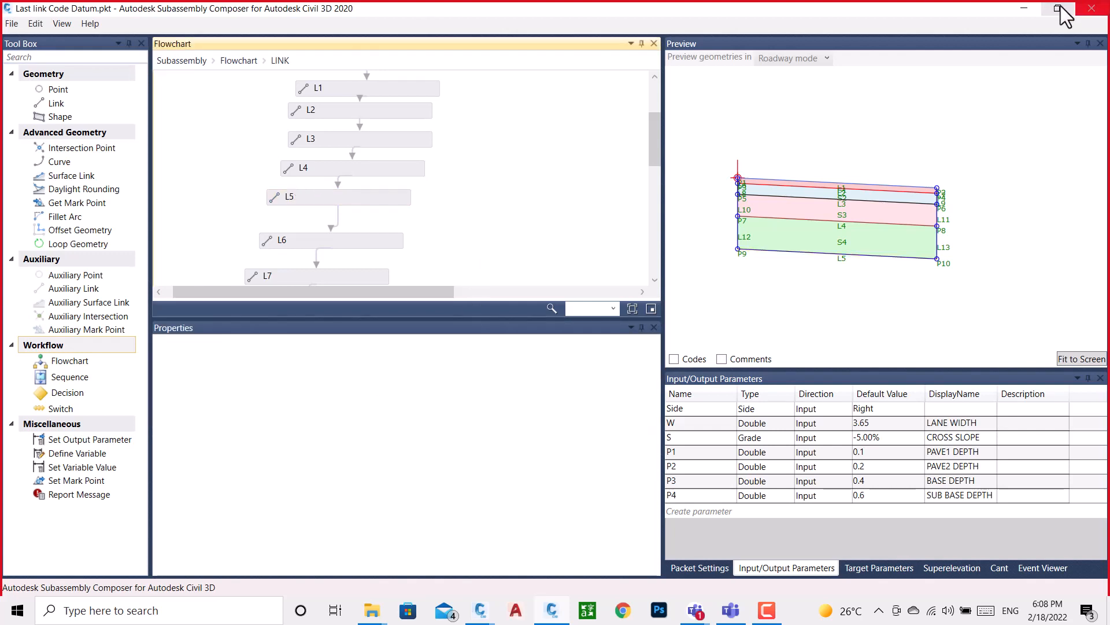
pyautogui.click(1093, 8)
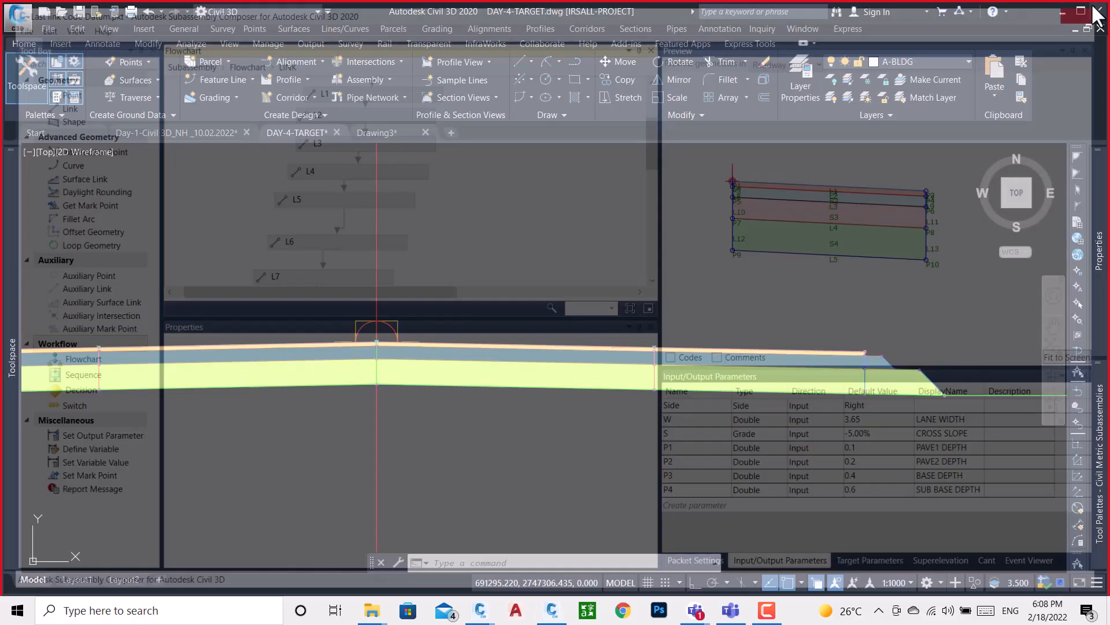
pyautogui.scroll(-5, 628, 261)
pyautogui.scroll(-6, 627, 260)
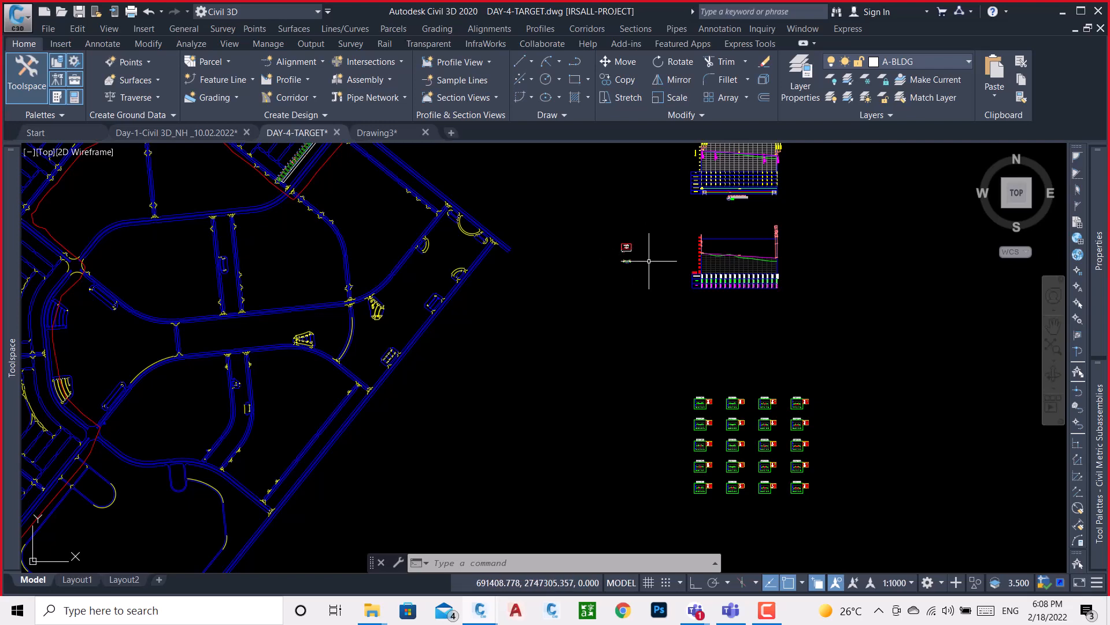
pyautogui.scroll(-4, 639, 250)
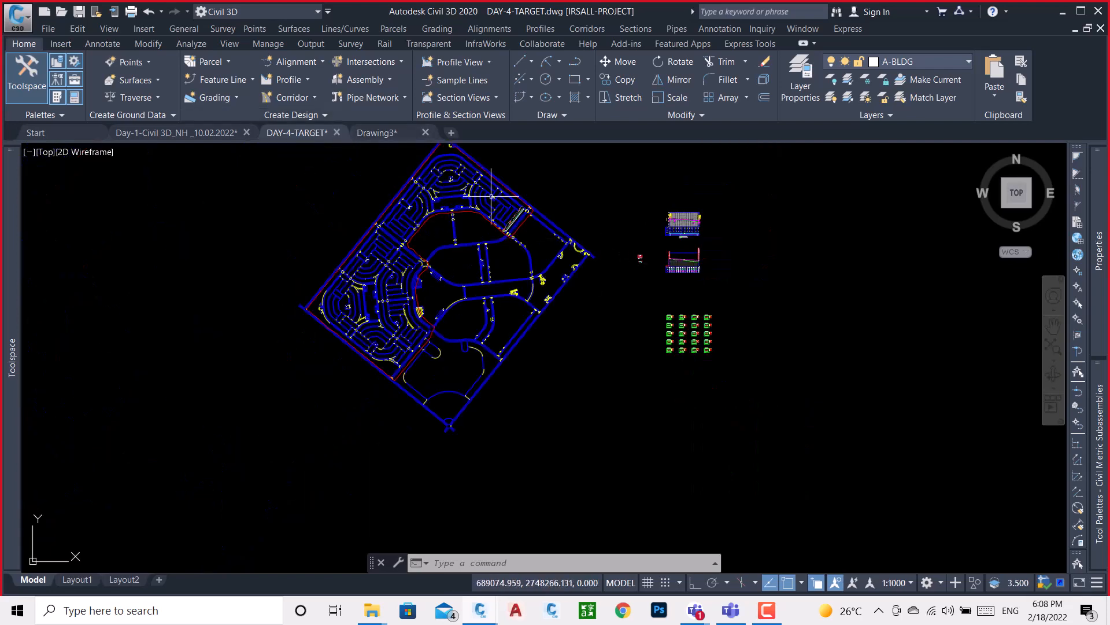
pyautogui.scroll(6, 719, 333)
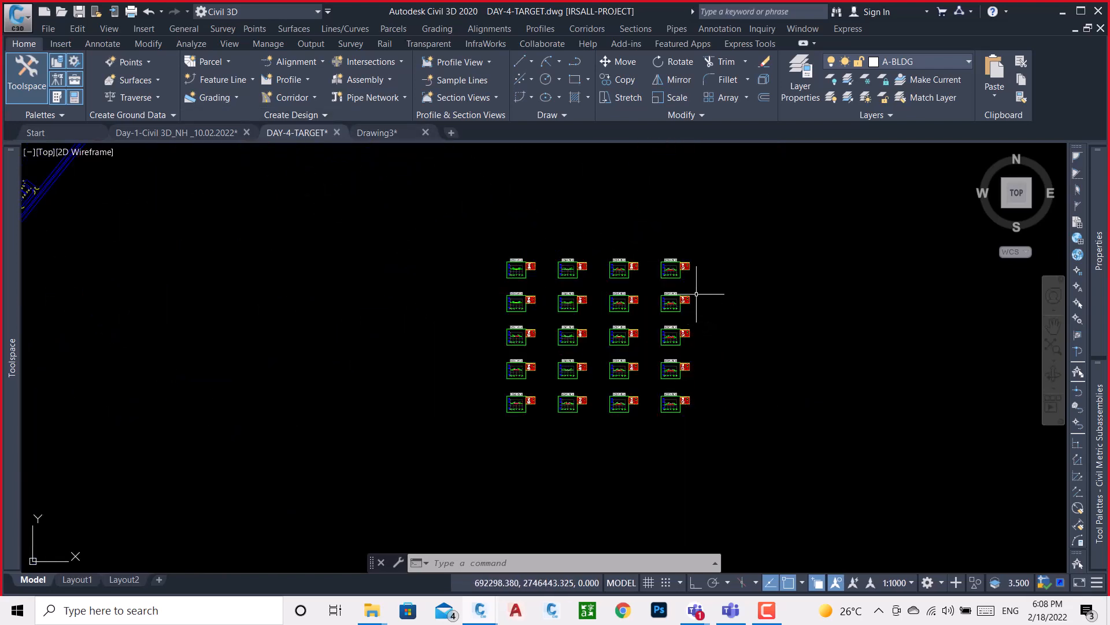
pyautogui.scroll(-8, 665, 289)
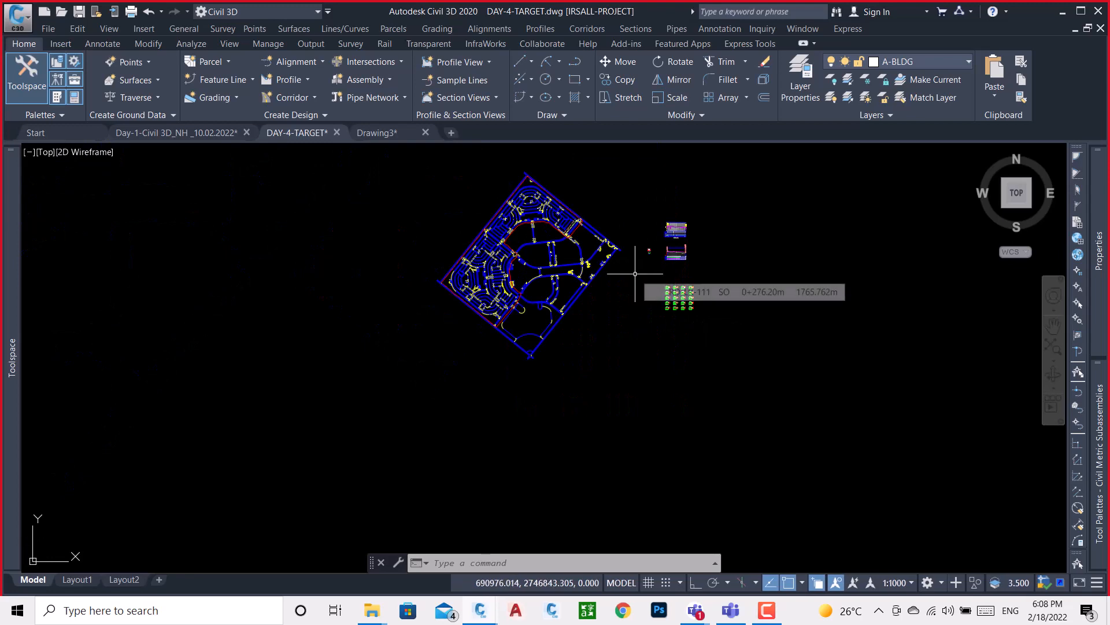
pyautogui.scroll(8, 648, 237)
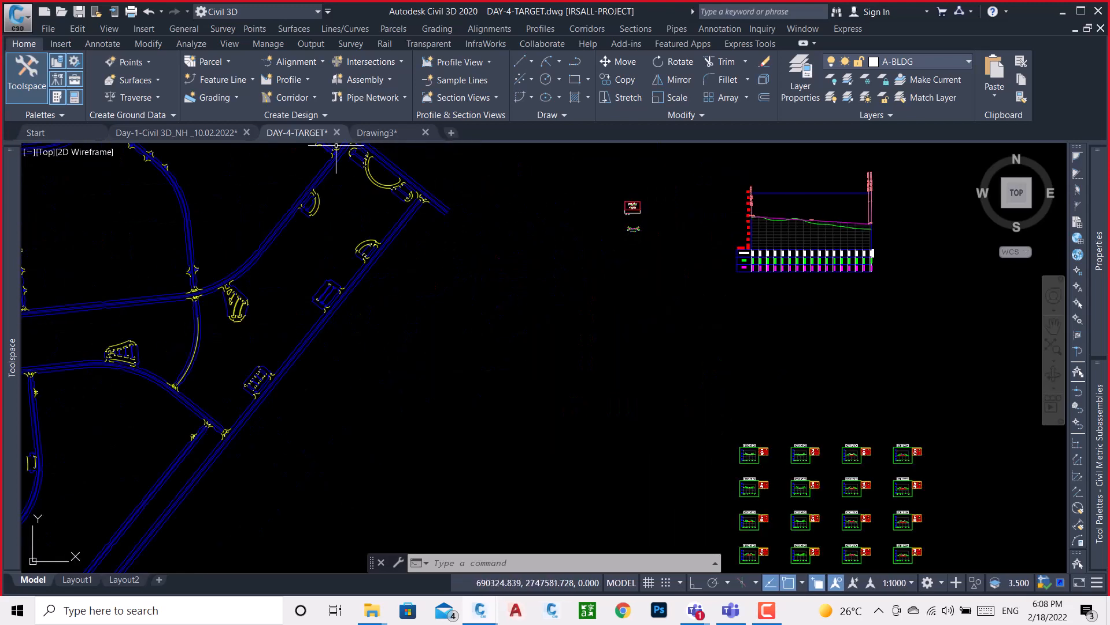
pyautogui.moveTo(303, 141)
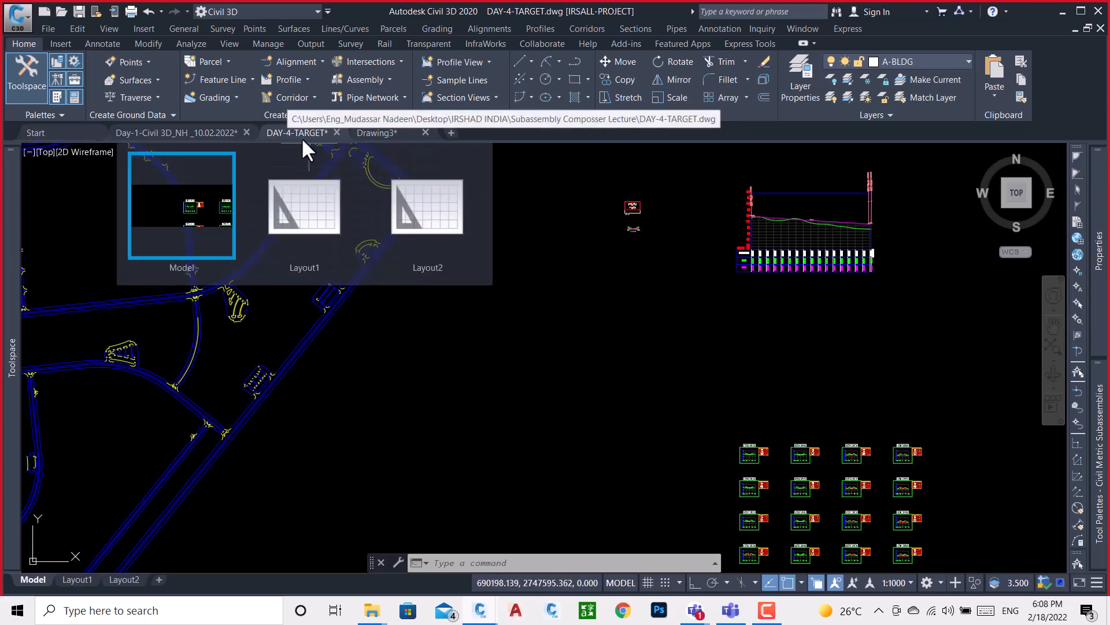
# - Save the DAY-4-TARGET drawing under the new name "DAY-4-last code subasedatum dwg" in the Subassembly Composser Lecture folder
pyautogui.click(19, 28)
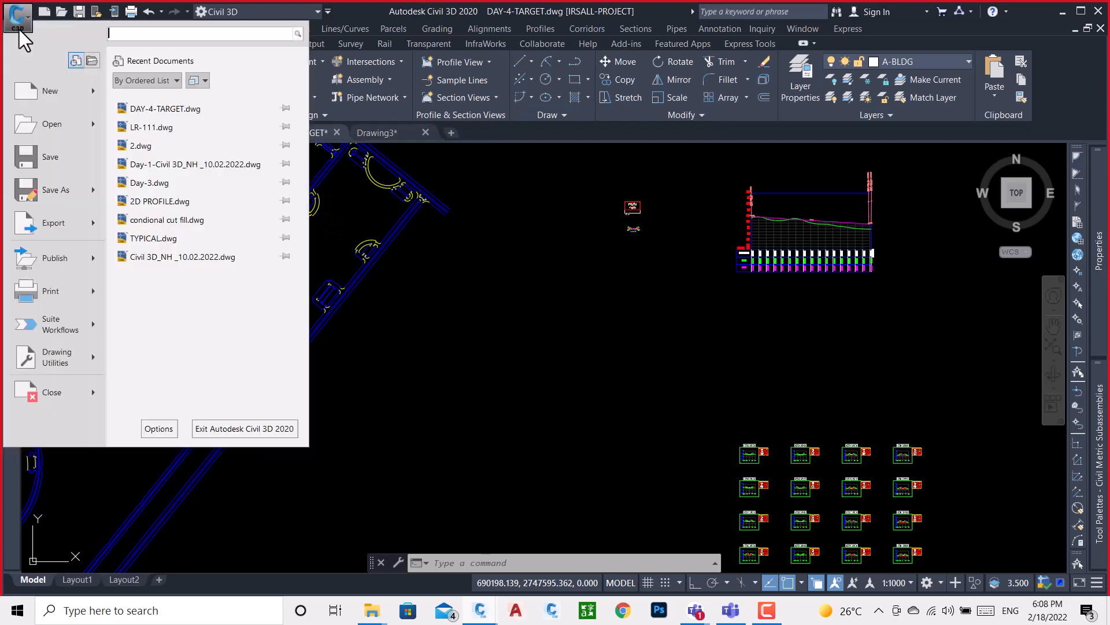
pyautogui.click(54, 192)
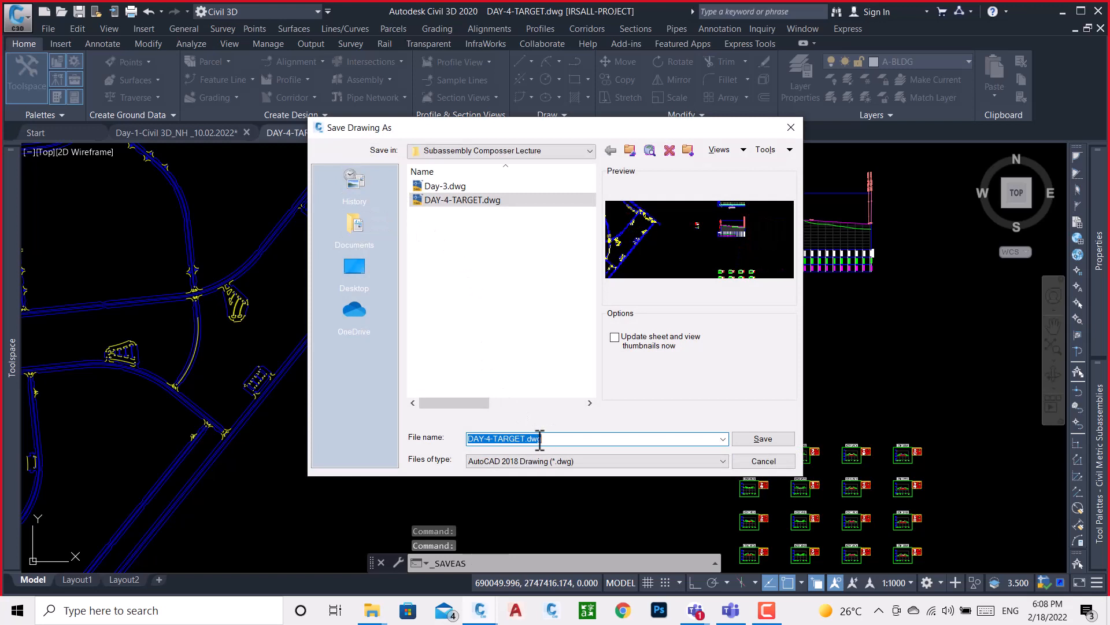
pyautogui.click(531, 438)
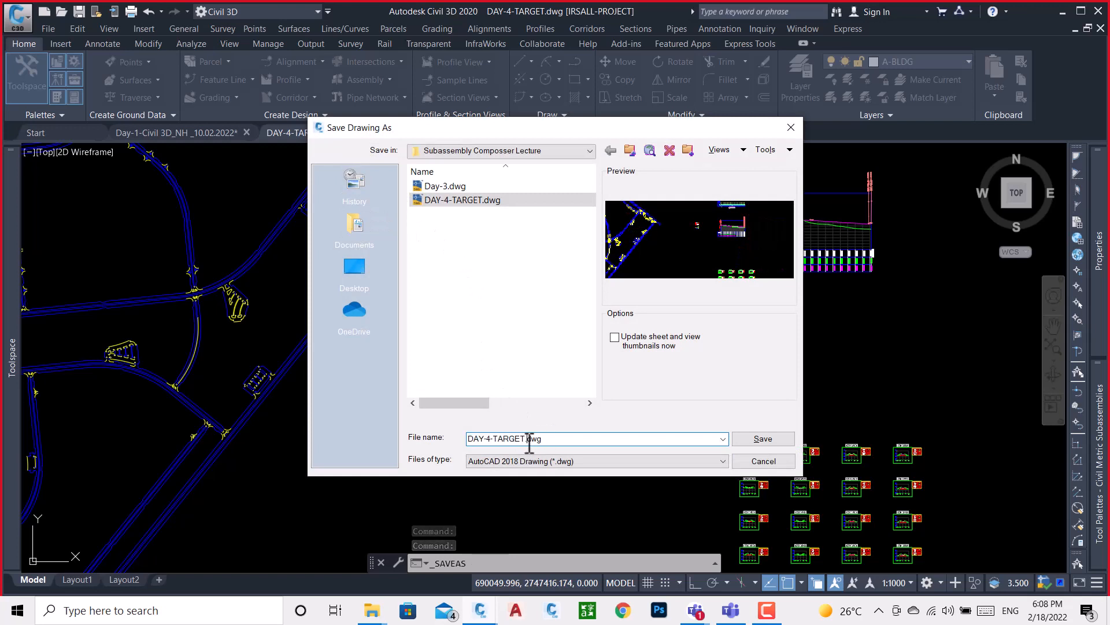
pyautogui.press('BackSpace')
pyautogui.press('BackSpace')
pyautogui.press('BackSpace')
pyautogui.press('BackSpace')
pyautogui.press('BackSpace')
pyautogui.press('BackSpace')
pyautogui.press('BackSpace')
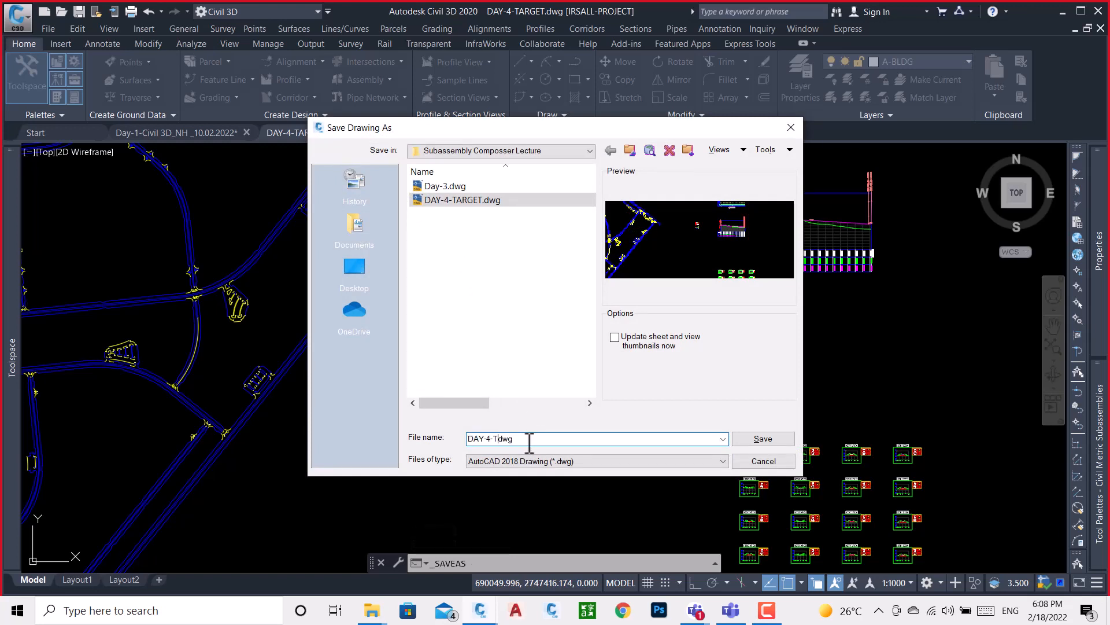
pyautogui.write('lasto')
pyautogui.press('BackSpace')
pyautogui.press('BackSpace')
pyautogui.write('code subasedatum')
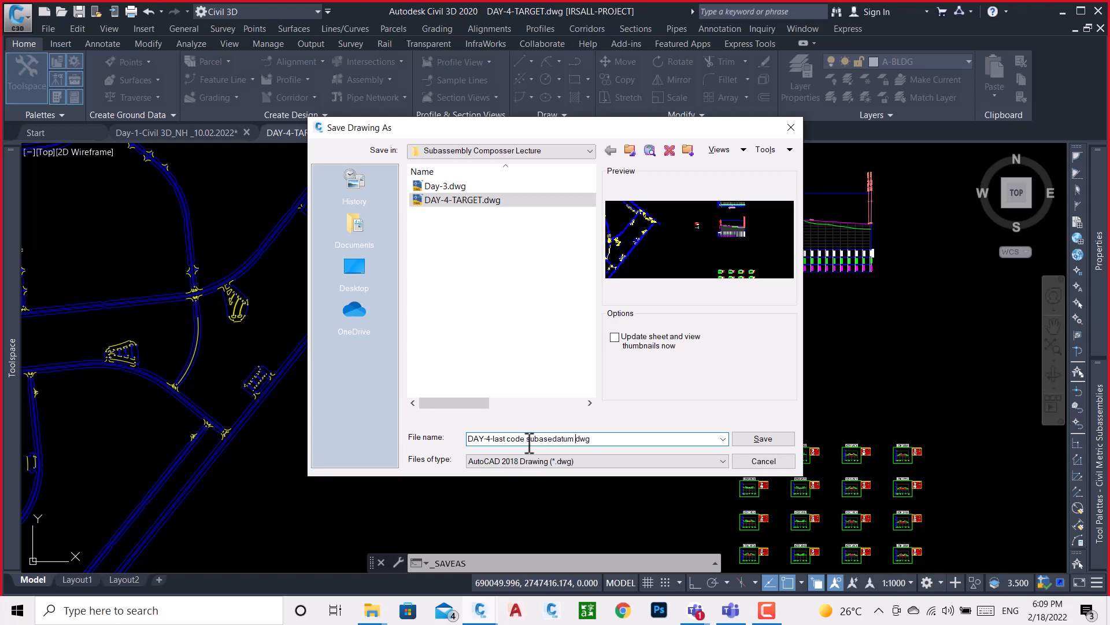
pyautogui.click(762, 439)
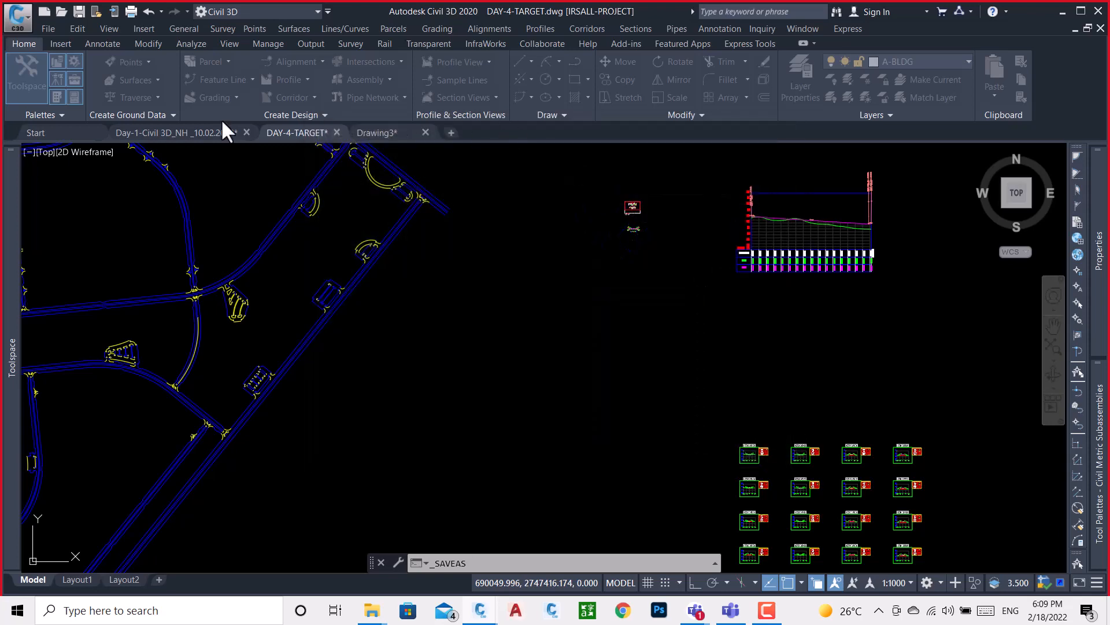
# - Save the drawing under the new name "DAY-4-last code datum dwg.dwg" in the Subassembly Composer Lecture folder
pyautogui.click(23, 26)
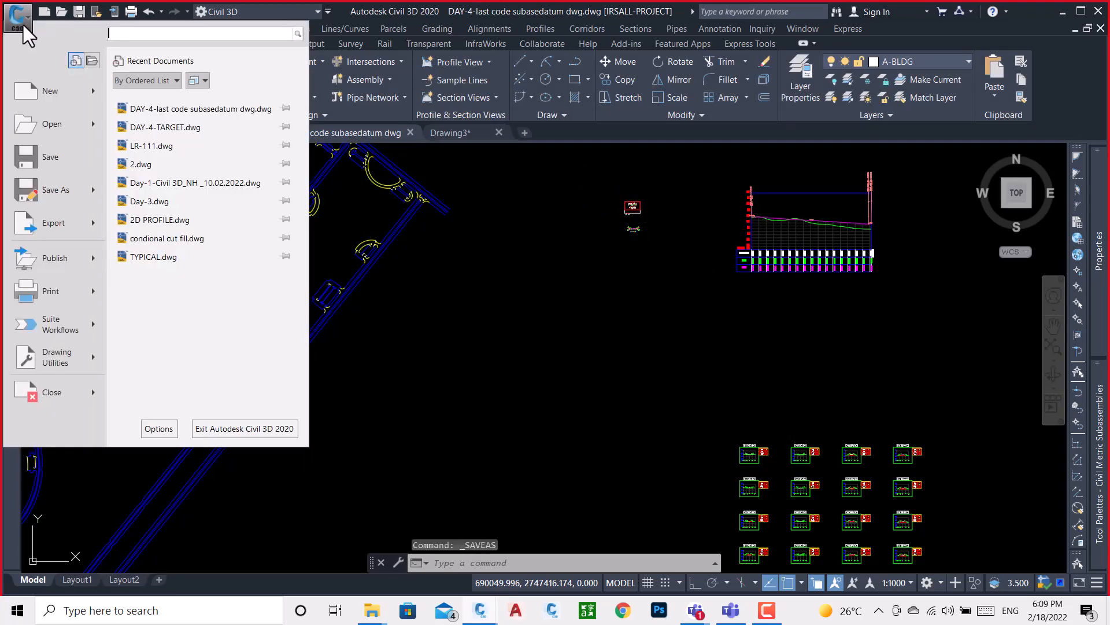
pyautogui.click(60, 189)
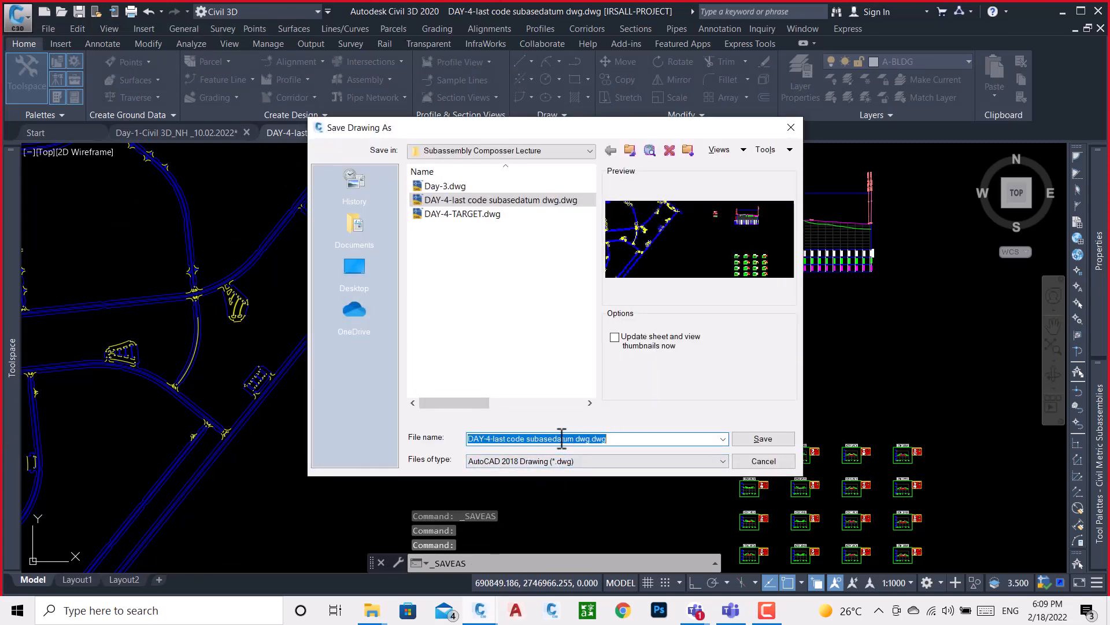
pyautogui.click(556, 438)
pyautogui.press('BackSpace')
pyautogui.press('BackSpace')
pyautogui.press('BackSpace')
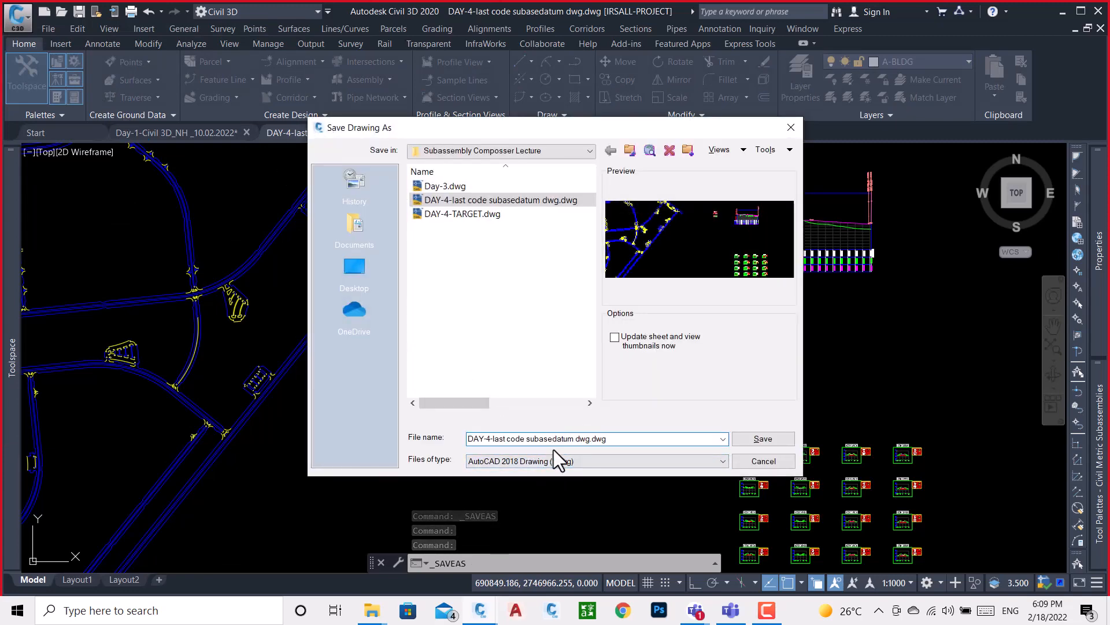
pyautogui.press('BackSpace')
pyautogui.press('BackSpace')
pyautogui.press('BackSpace')
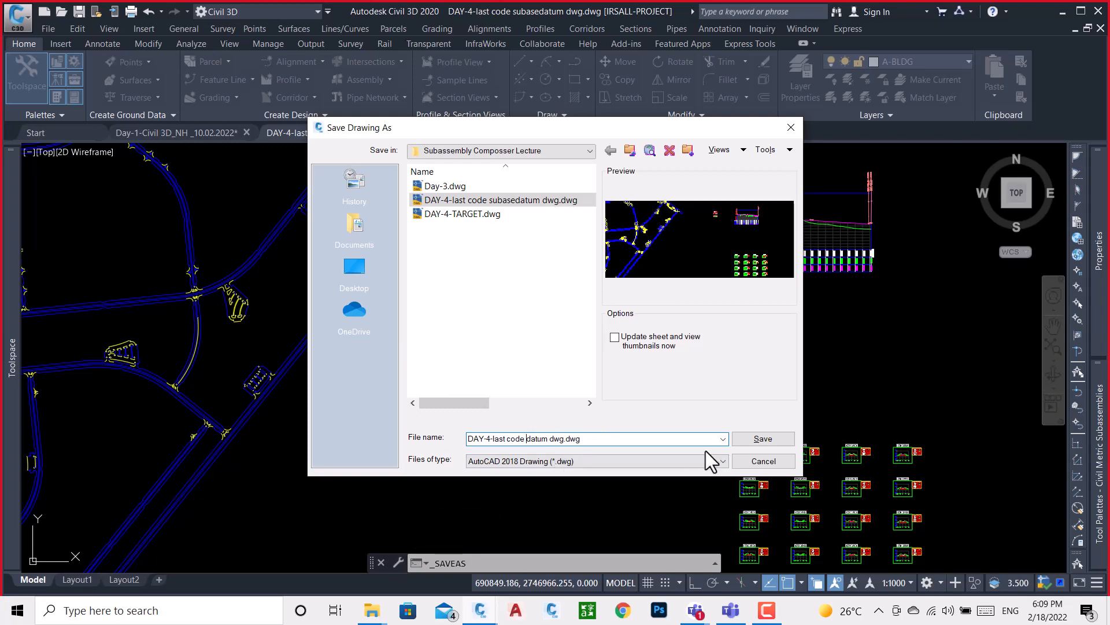
pyautogui.click(782, 437)
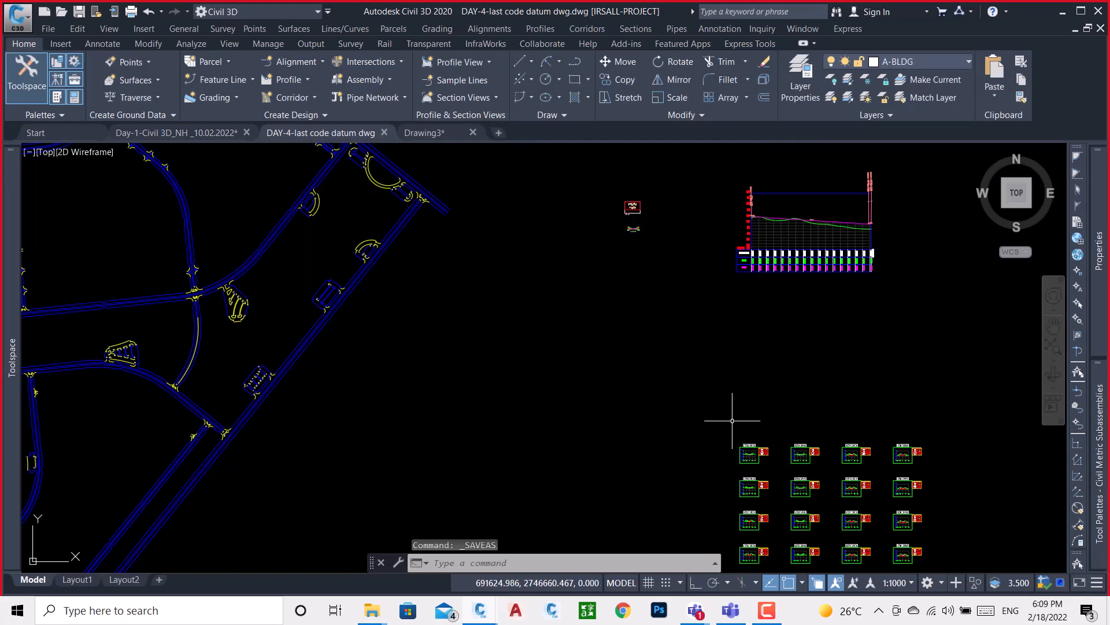
# - Close the DAY-4-last code datum drawing and reopen the recent drawing "DAY-4-last code subasedatum dwg"
pyautogui.click(384, 132)
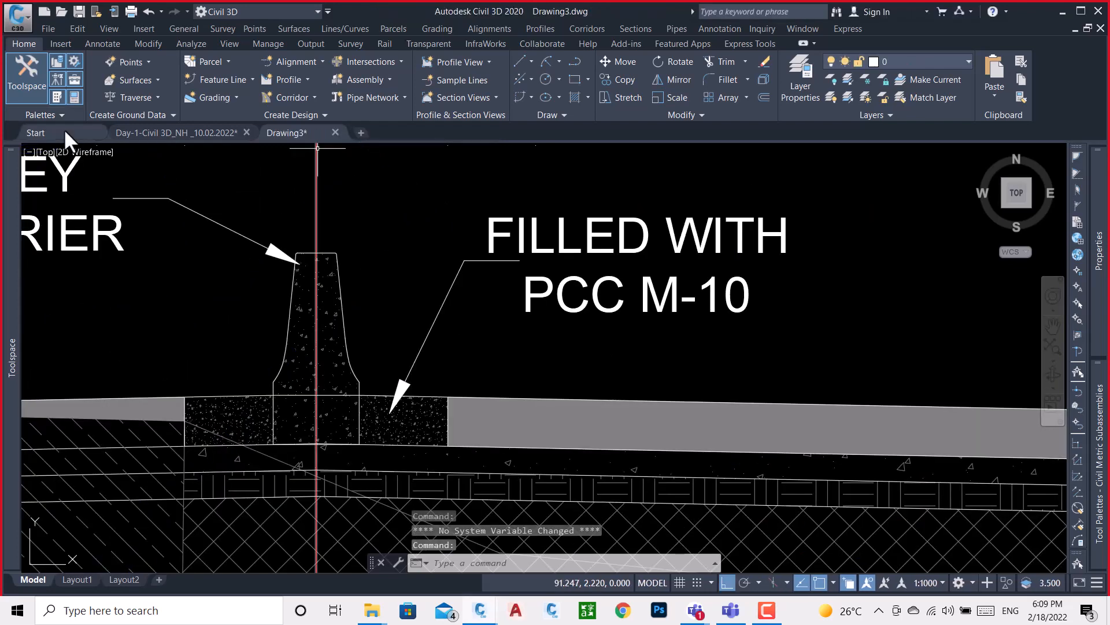
pyautogui.click(65, 132)
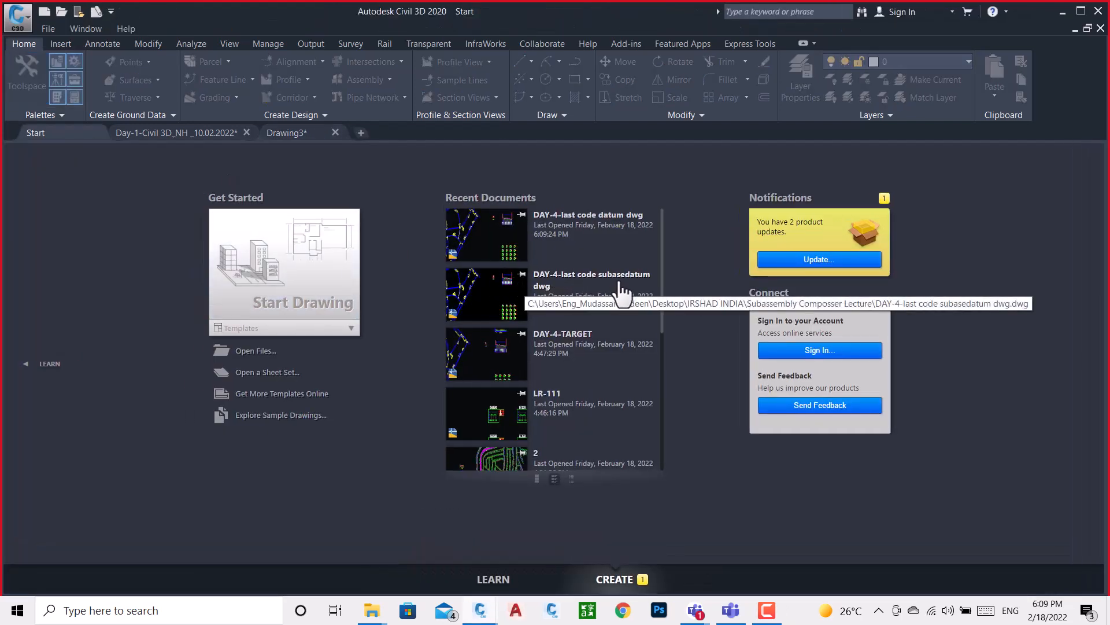
pyautogui.click(469, 294)
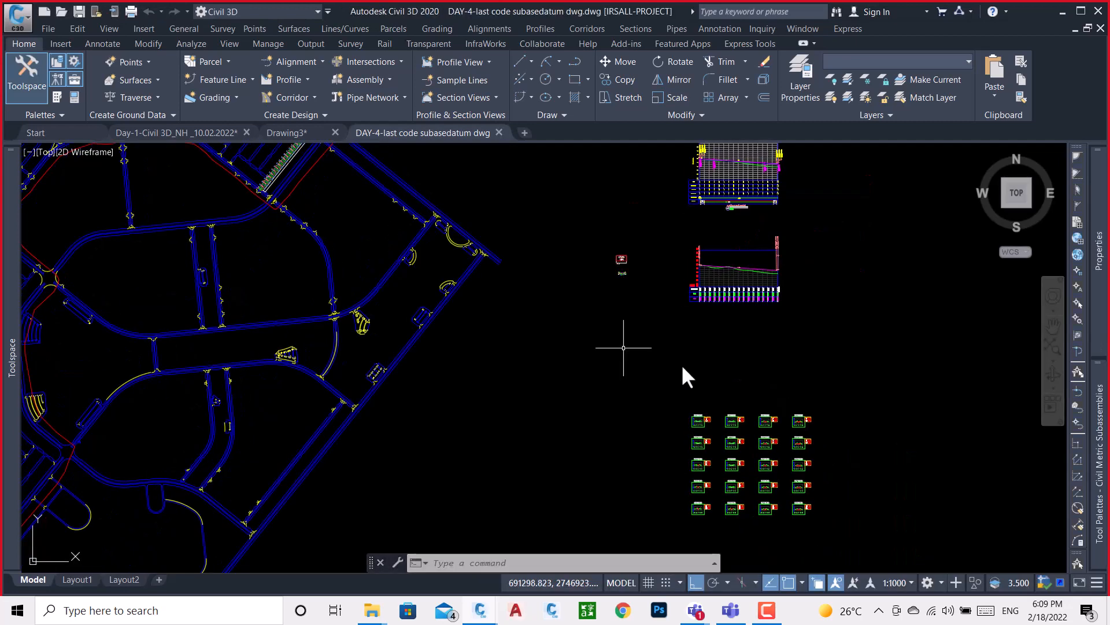
# - Delete the whole grid of section views below the profile views
pyautogui.scroll(-4, 766, 339)
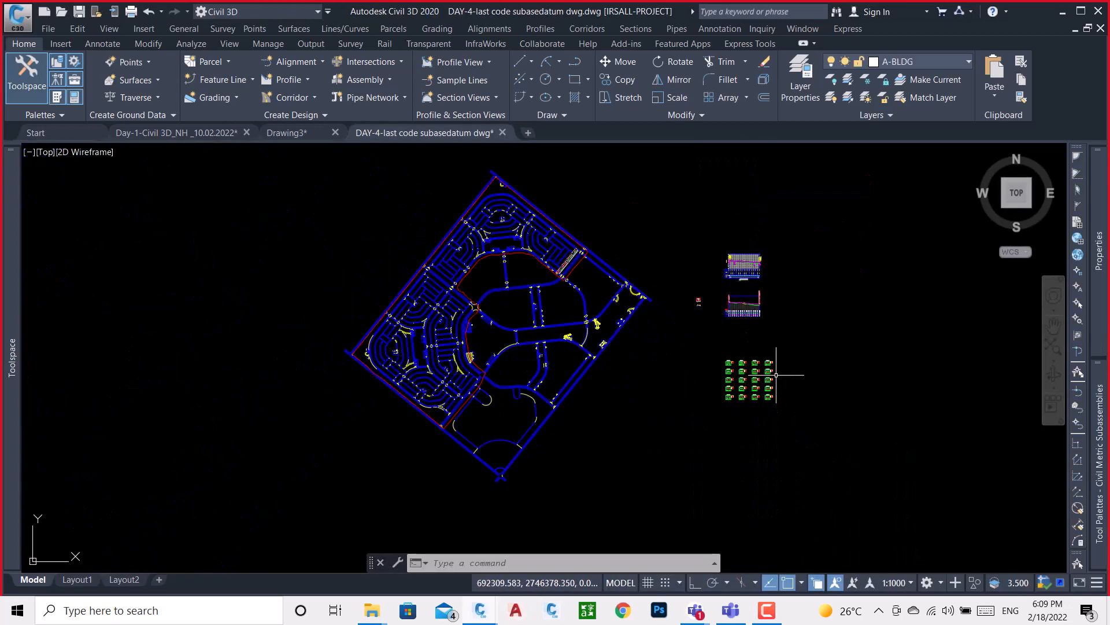
pyautogui.scroll(4, 776, 375)
pyautogui.click(814, 321)
pyautogui.click(615, 464)
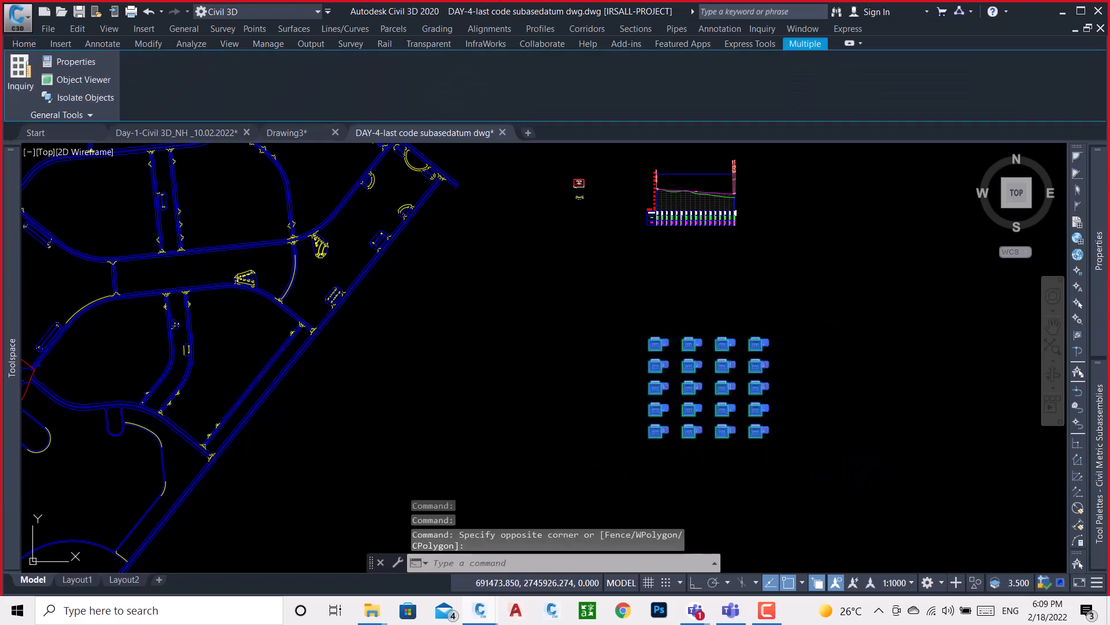
pyautogui.press('Delete')
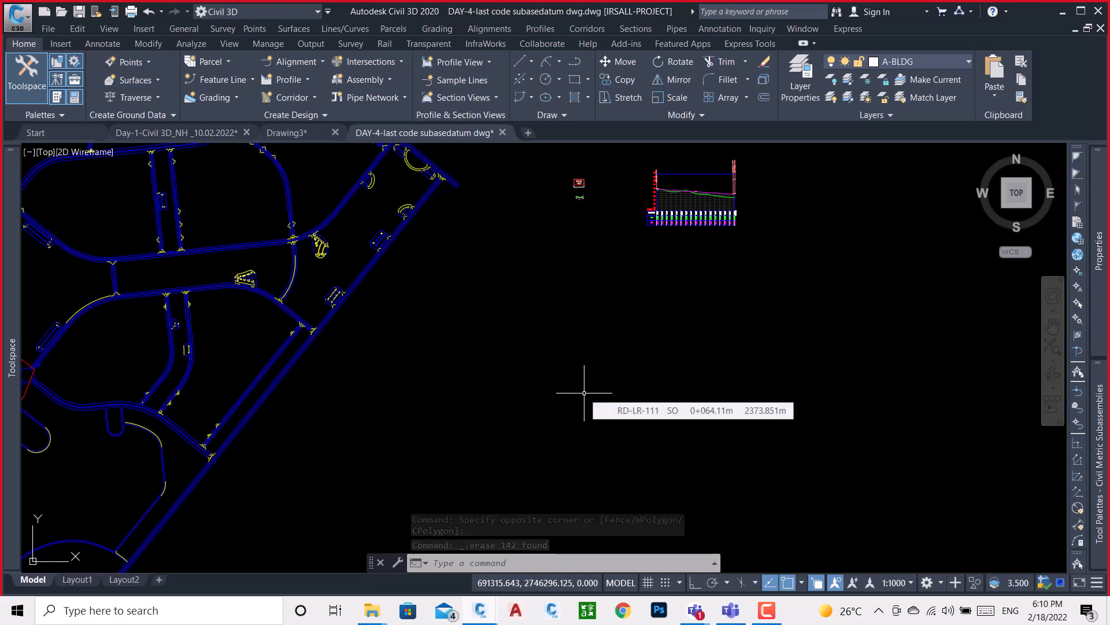
# - Delete the existing corridor model along alignment RD-LR-111
pyautogui.scroll(-7, 584, 393)
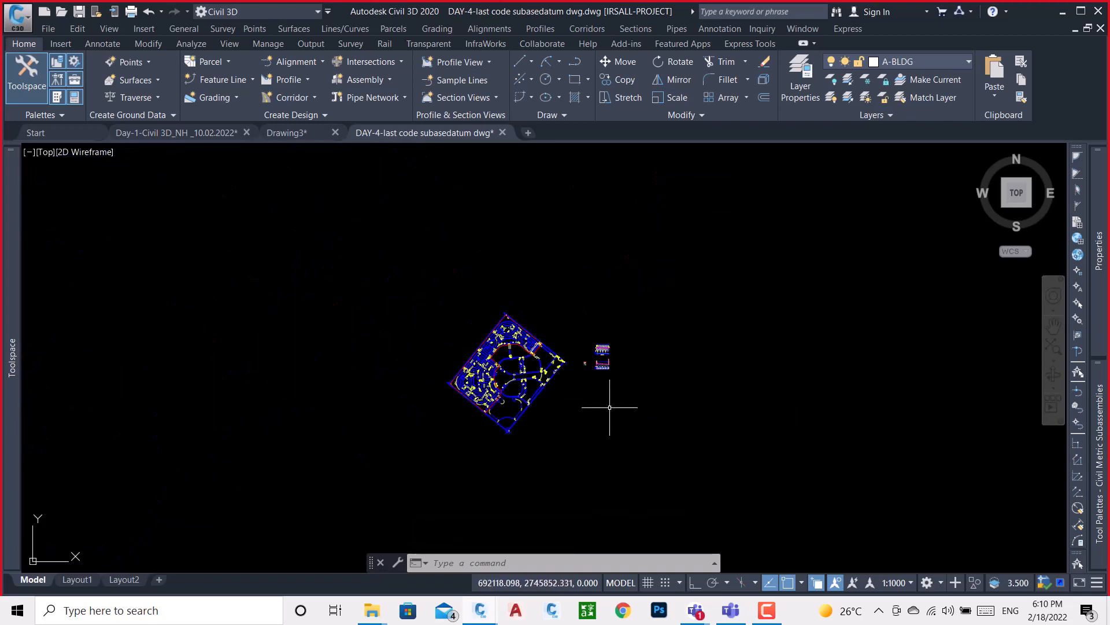
pyautogui.scroll(6, 531, 396)
pyautogui.scroll(5, 629, 217)
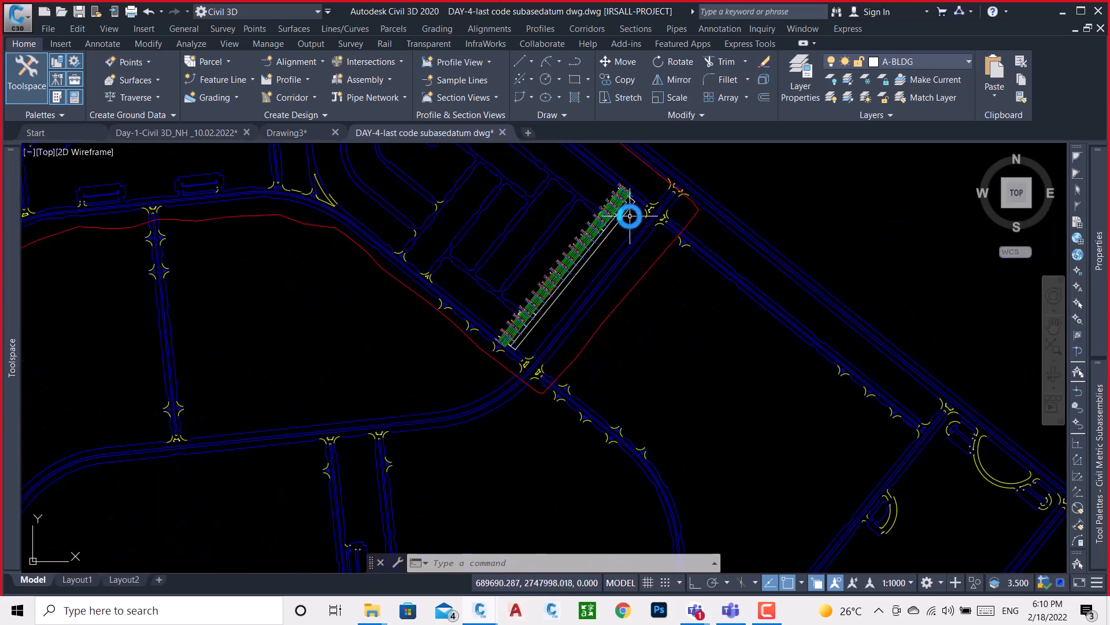
pyautogui.scroll(-6, 629, 217)
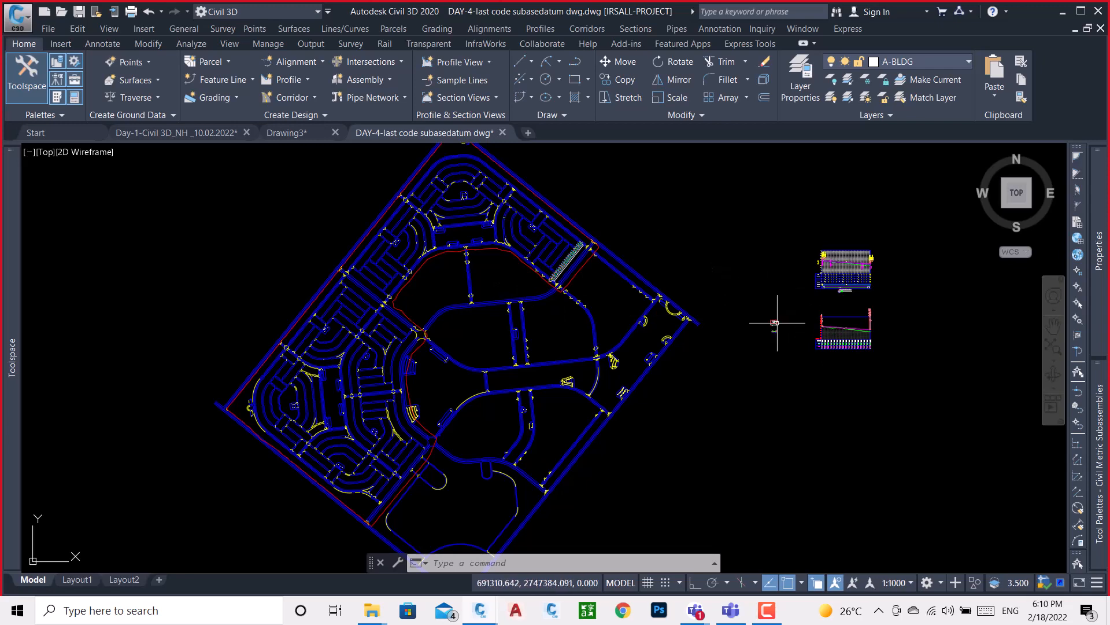
pyautogui.scroll(4, 778, 321)
pyautogui.scroll(6, 778, 318)
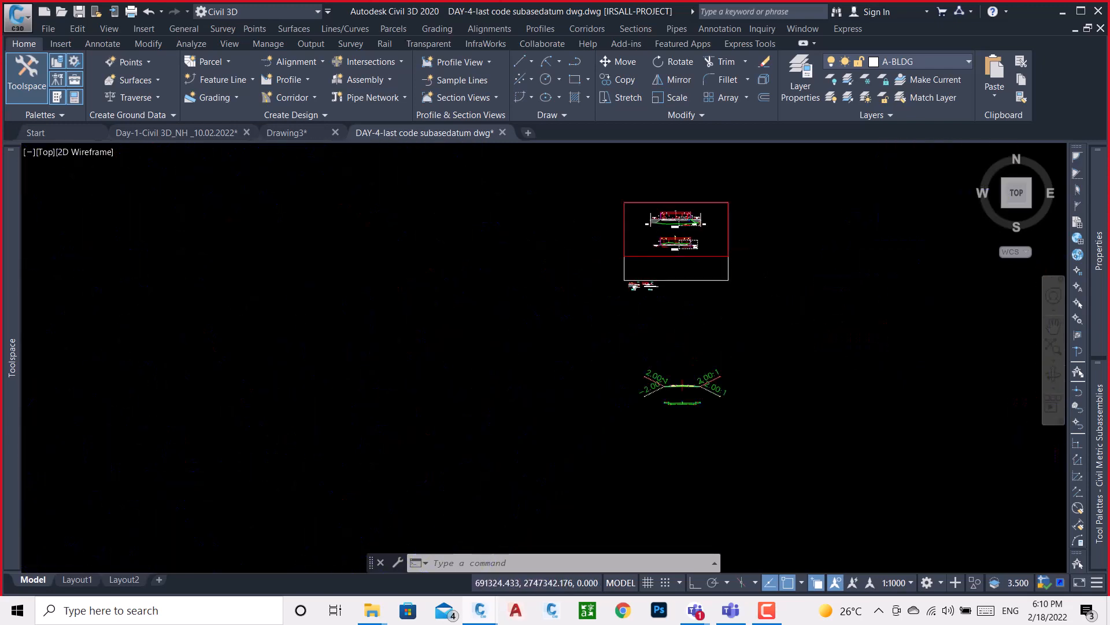
pyautogui.scroll(-5, 715, 352)
pyautogui.scroll(7, 381, 230)
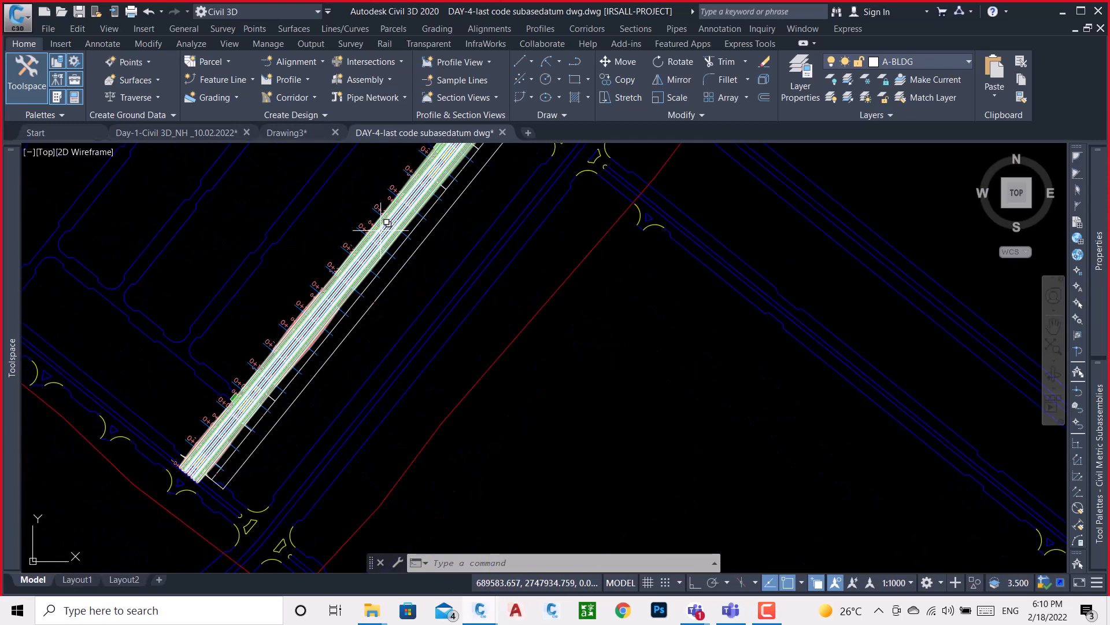
pyautogui.click(409, 216)
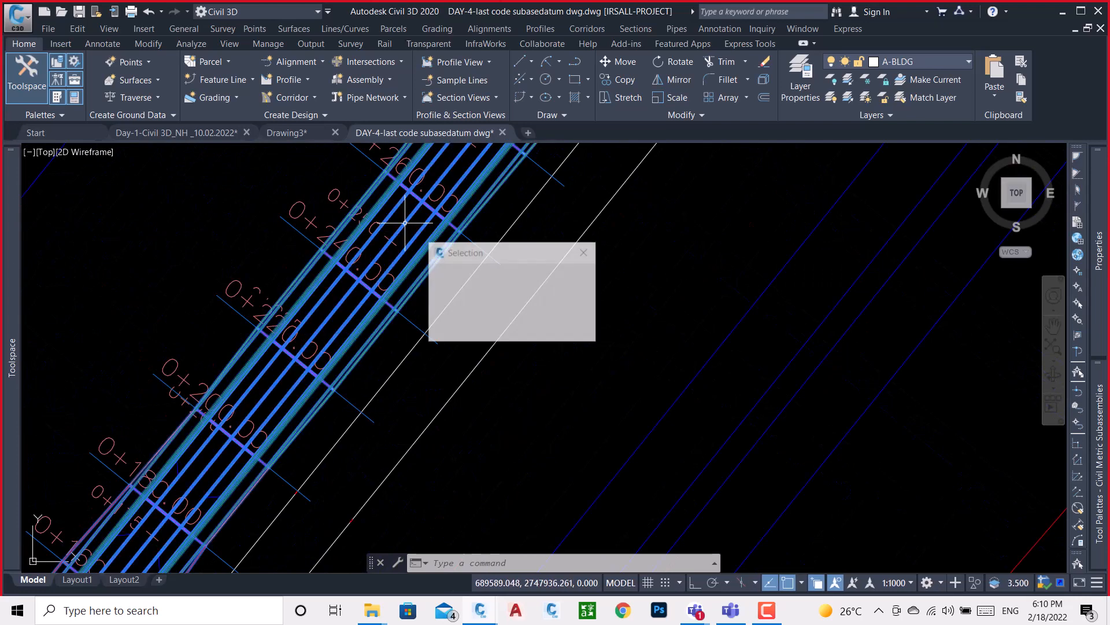
pyautogui.press('Escape')
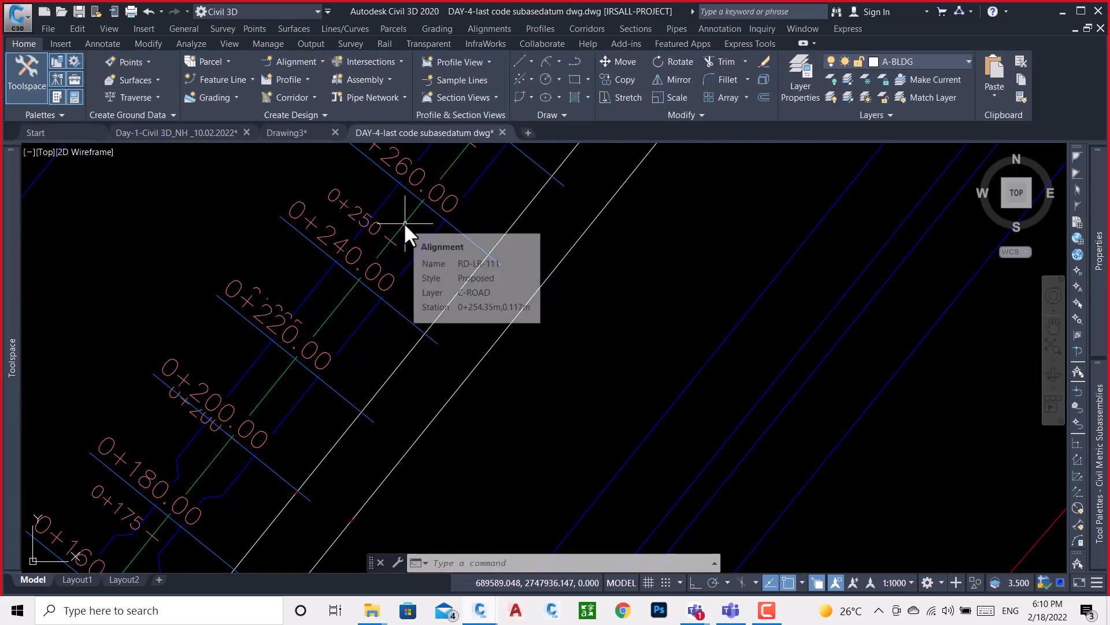
# - Delete all sample lines along the alignment by selecting objects similar to the one at 0+260.00, and save the drawing
pyautogui.click(460, 235)
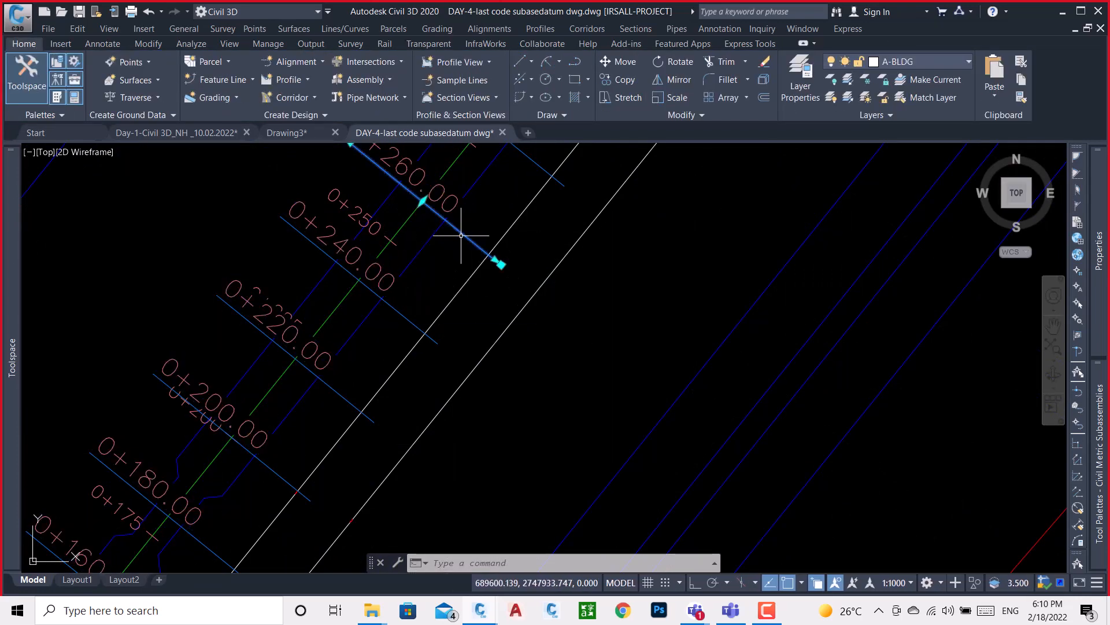
pyautogui.rightClick(497, 347)
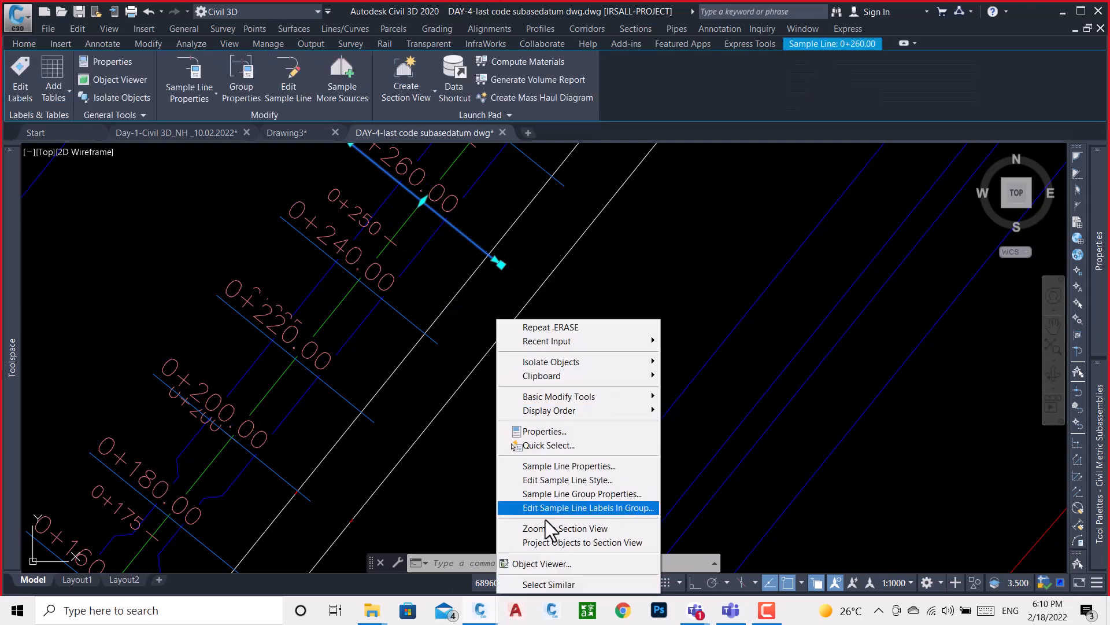
pyautogui.click(549, 584)
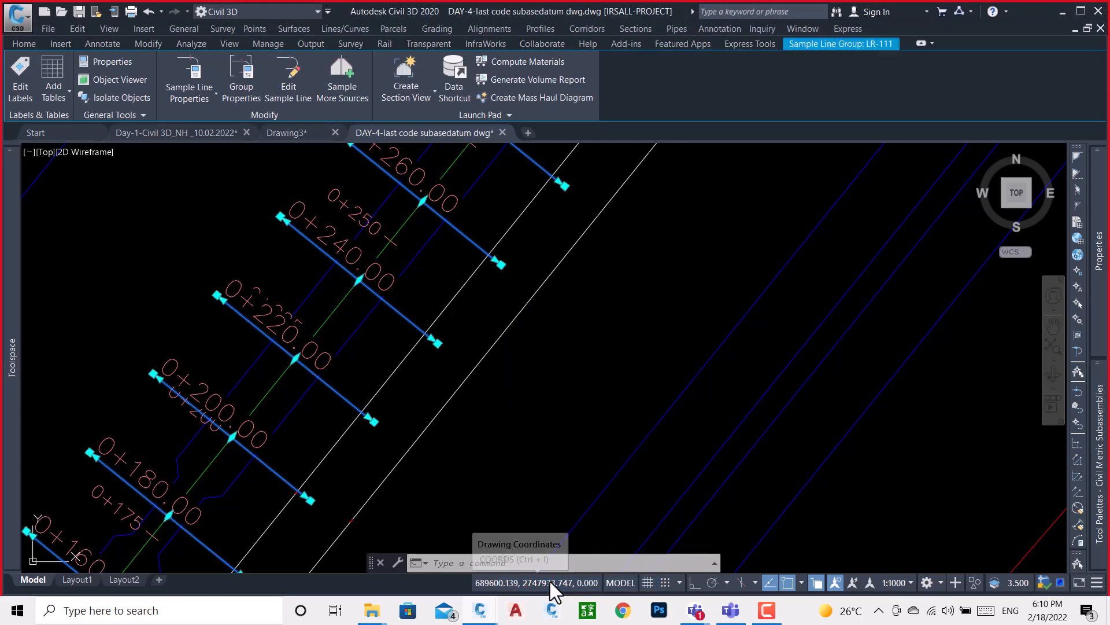
pyautogui.press('Delete')
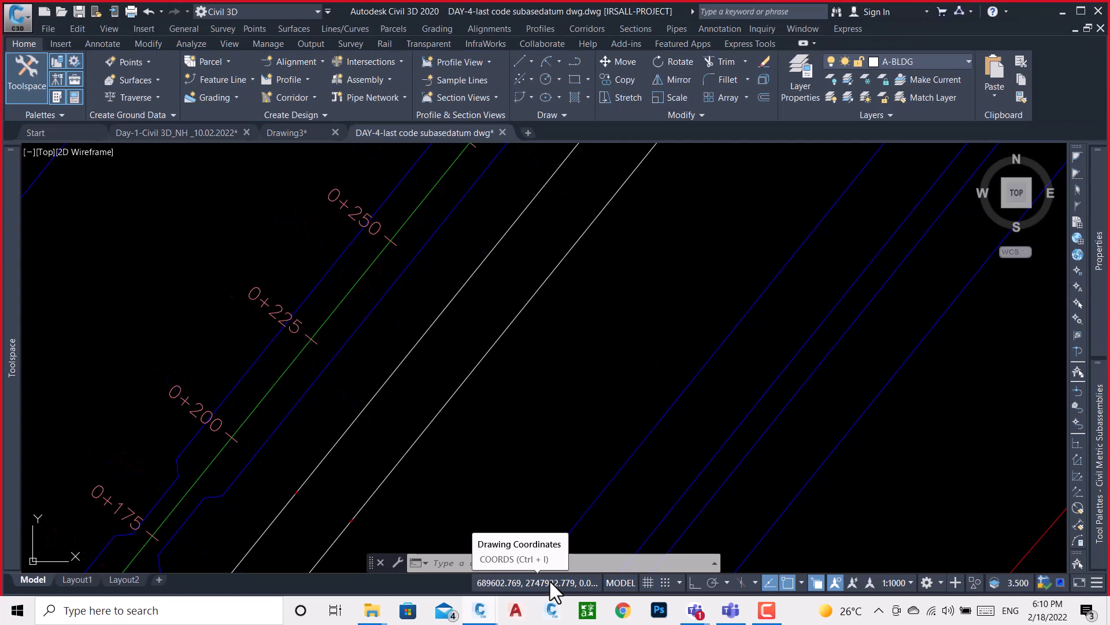
pyautogui.hotkey('ctrl', 's')
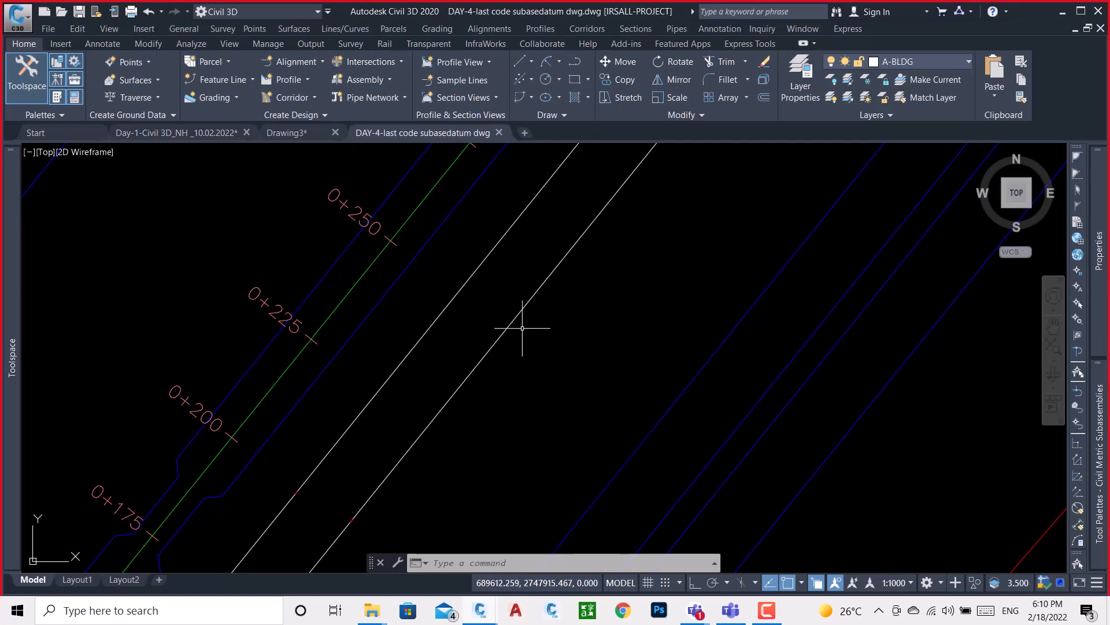
# - Create an assembly named "Last-subbase datum" with the All Codes set and place its baseline in empty space below the existing assembly
pyautogui.scroll(-10, 620, 377)
pyautogui.scroll(5, 689, 393)
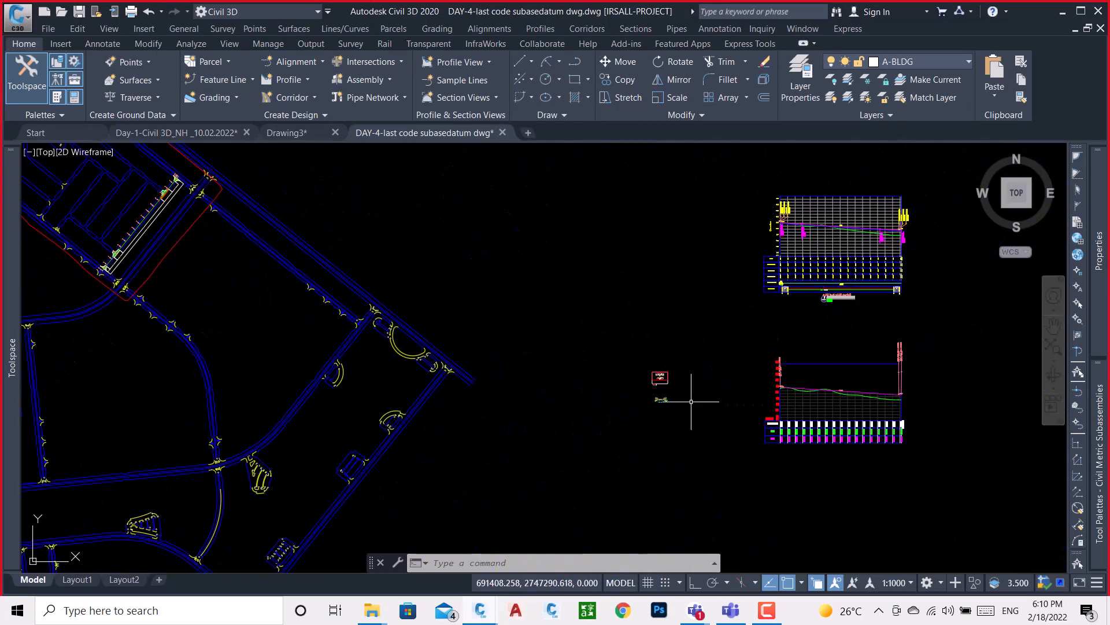
pyautogui.scroll(10, 641, 402)
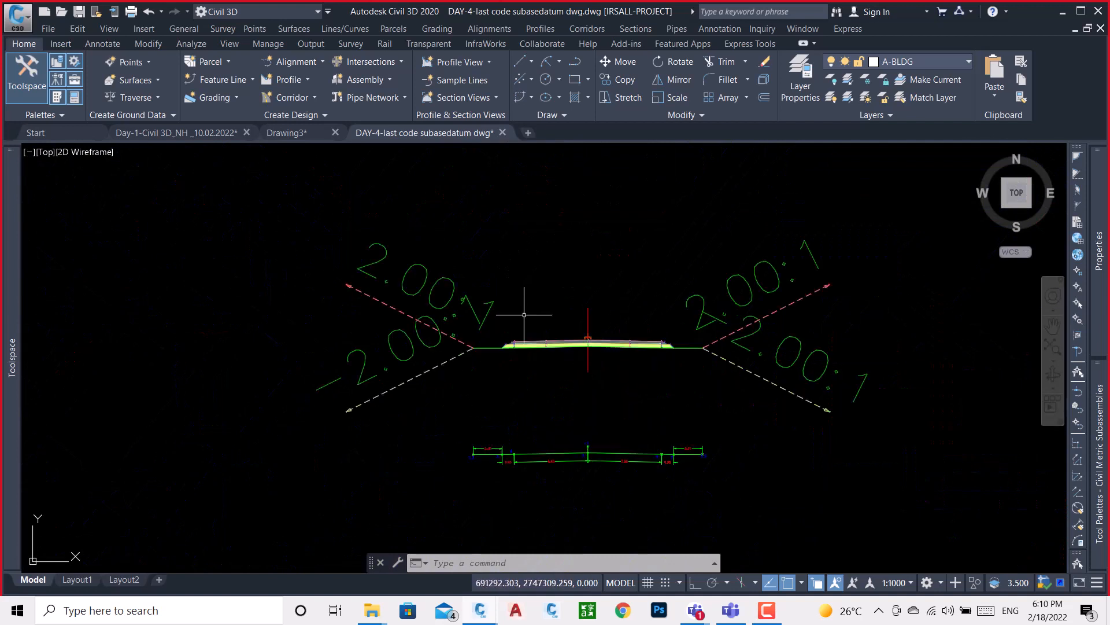
pyautogui.click(314, 96)
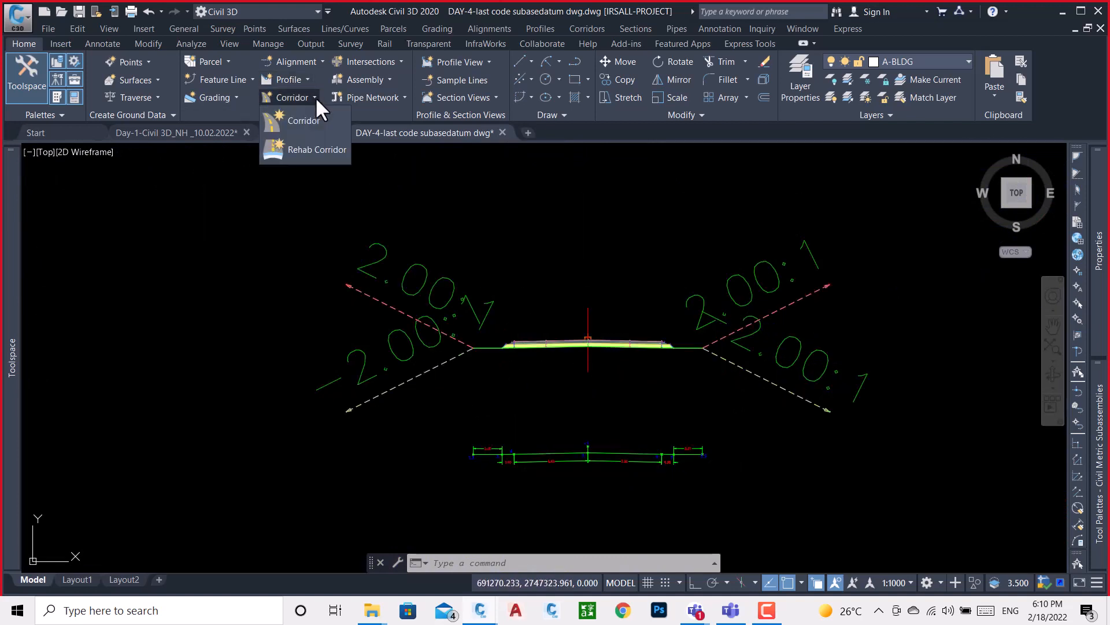
pyautogui.click(367, 79)
pyautogui.click(381, 118)
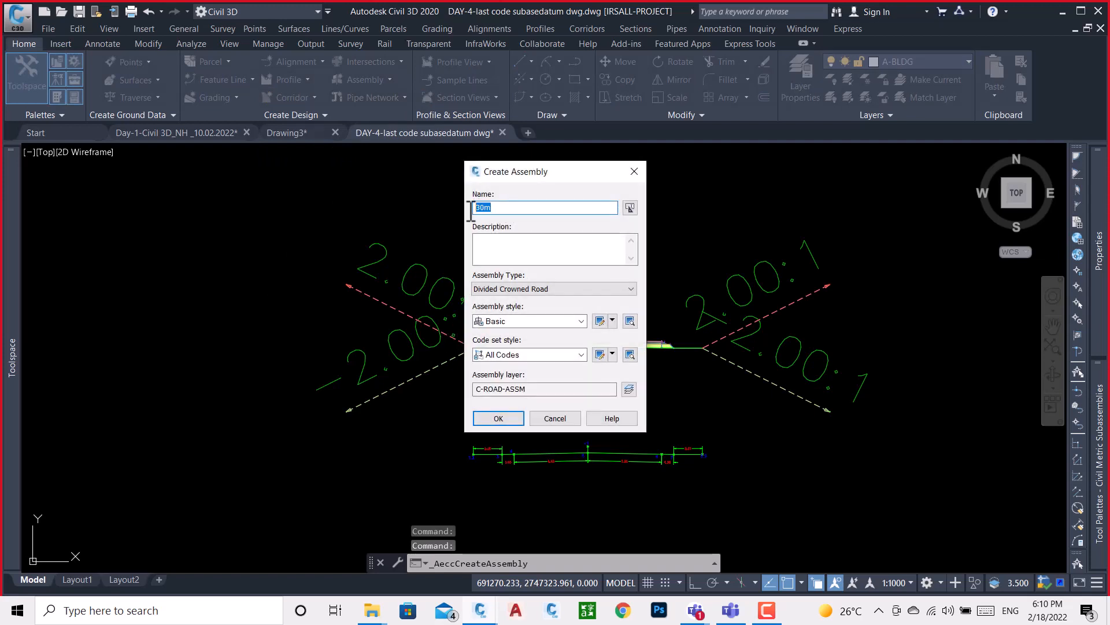
pyautogui.write('Last-')
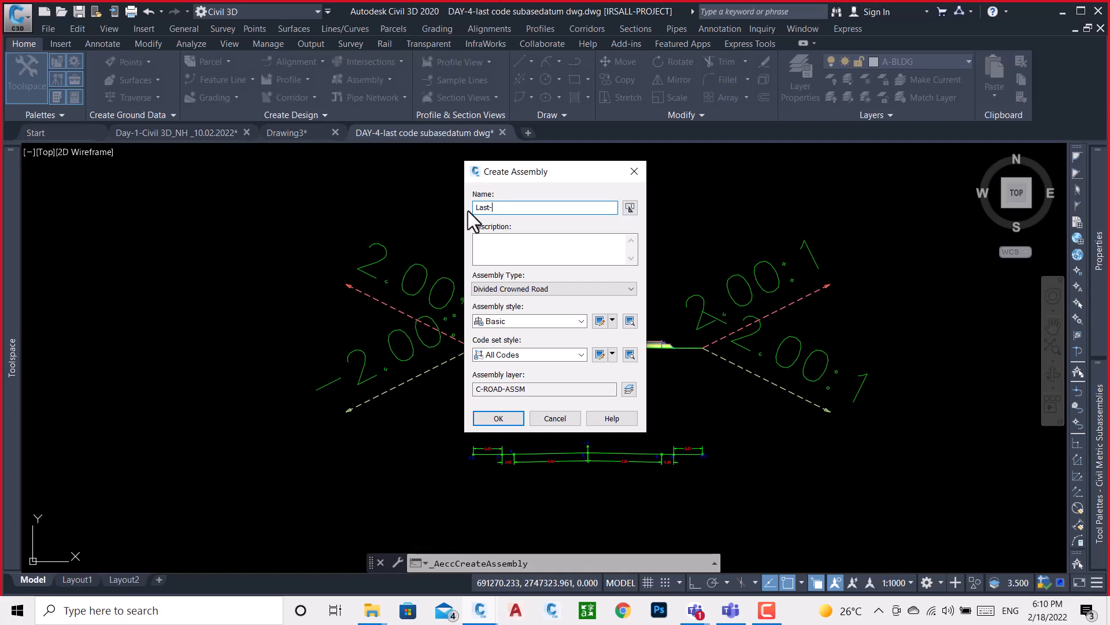
pyautogui.write('subbase datum')
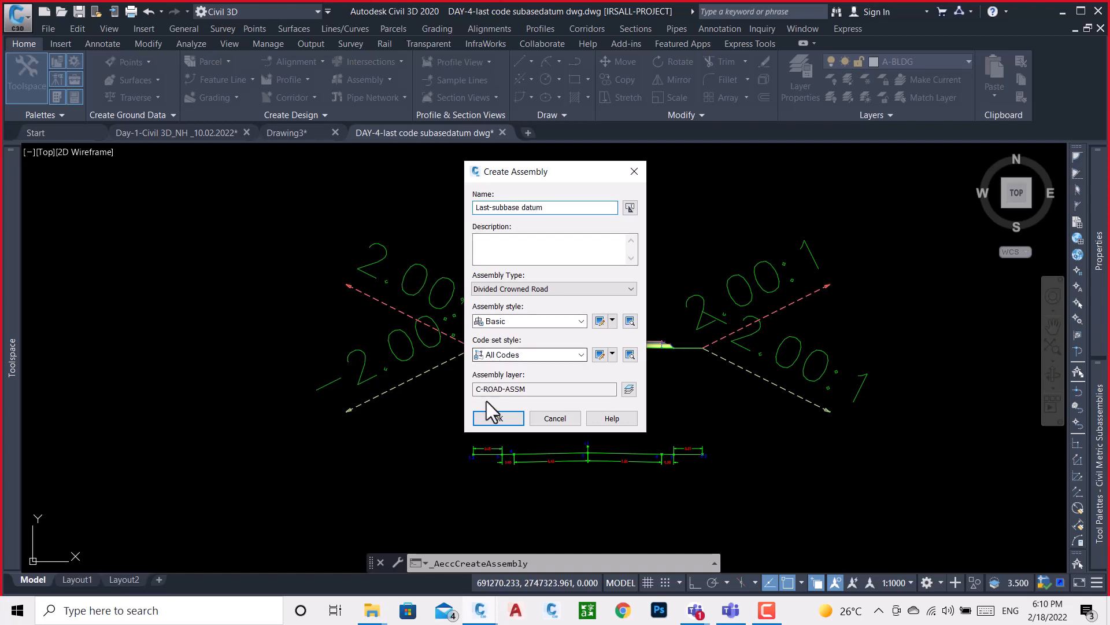
pyautogui.click(498, 419)
pyautogui.scroll(-5, 581, 278)
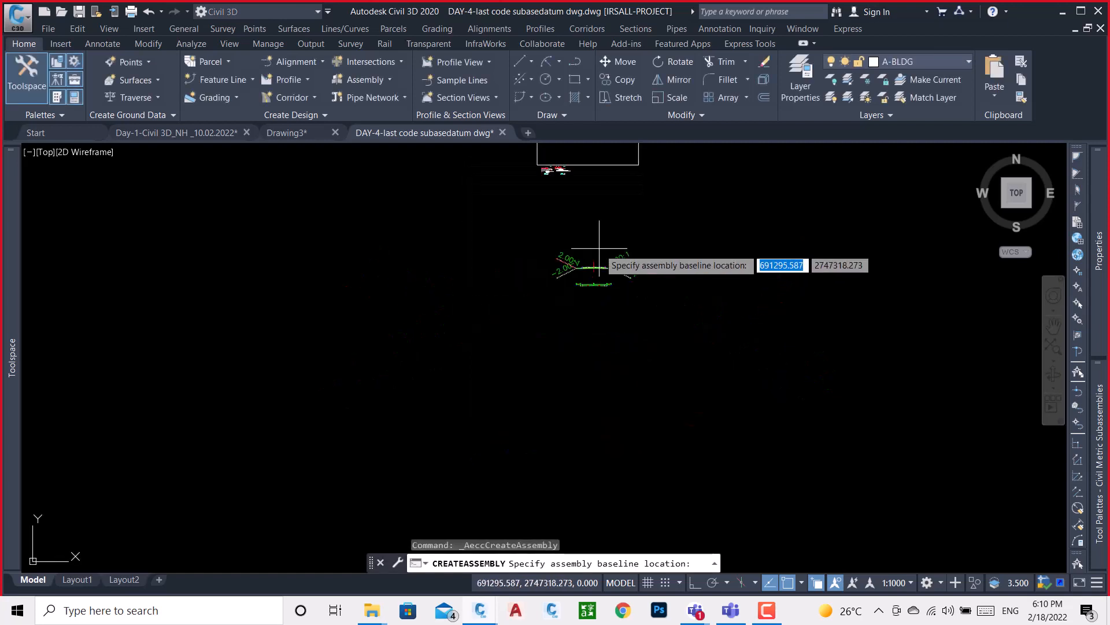
pyautogui.click(451, 345)
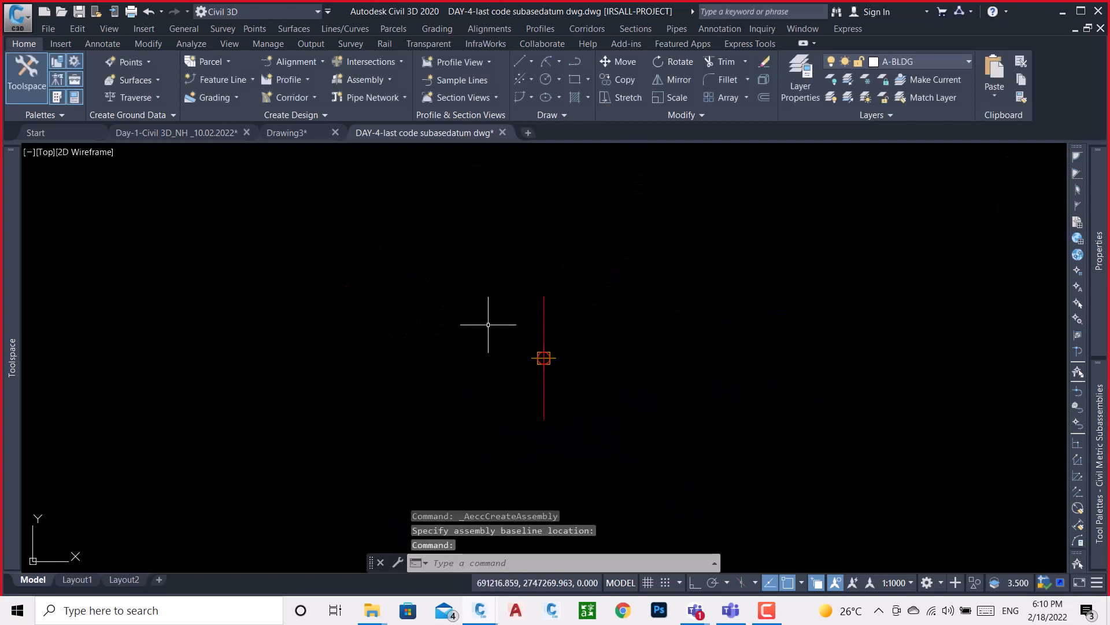
# - Import Last link Code SubbaseDatum.pkt from the Subassembly Composser Lecture folder into the custom tool palette that holds Day1
pyautogui.moveTo(1105, 436)
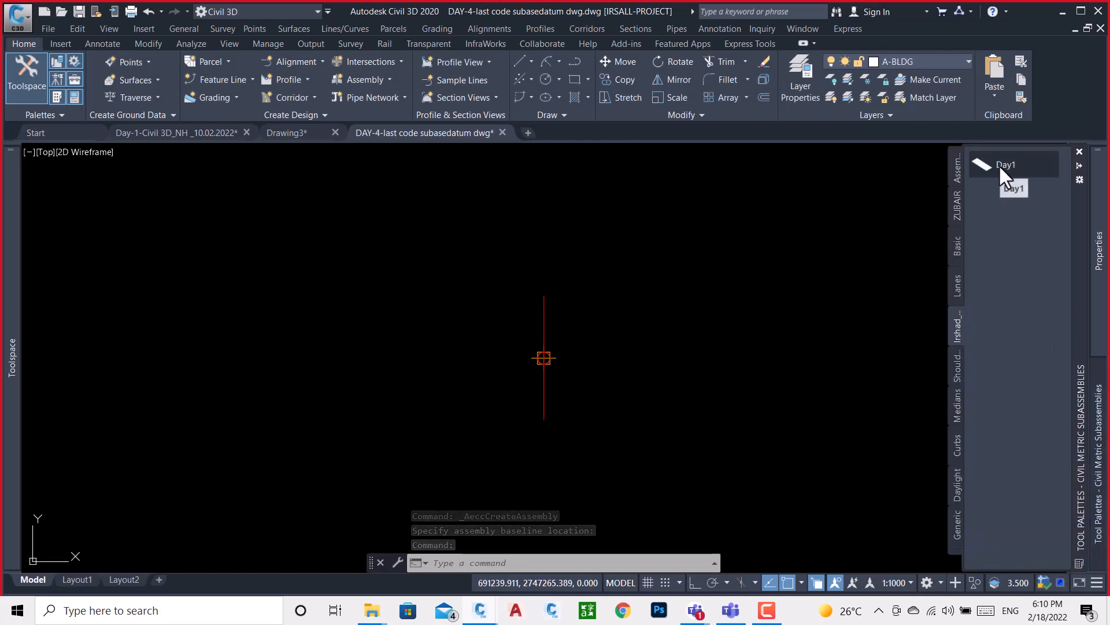
pyautogui.rightClick(954, 316)
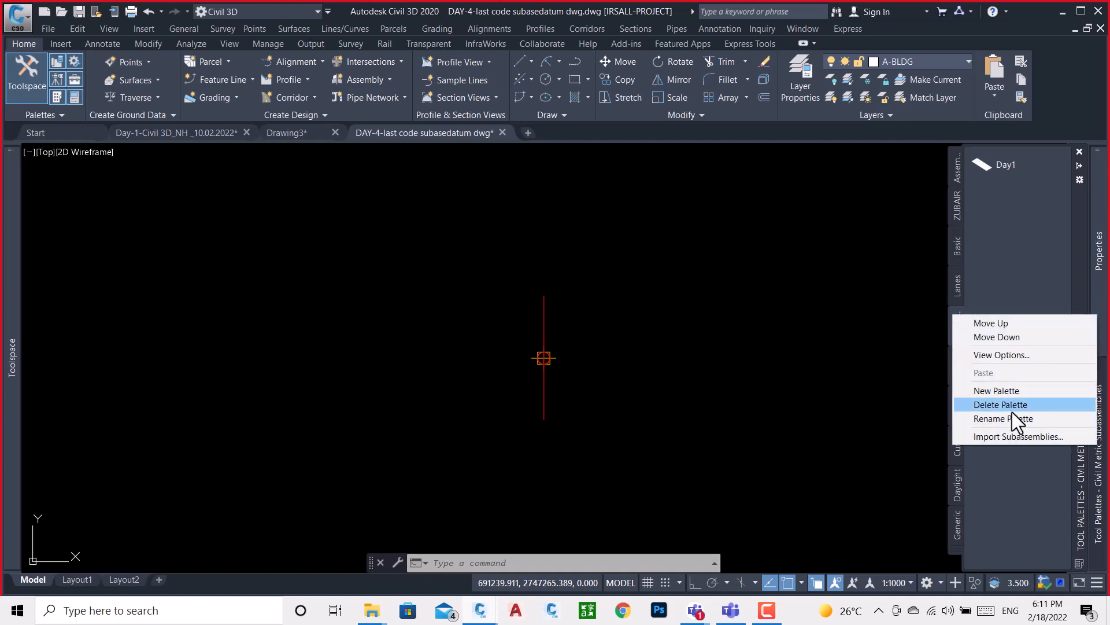
pyautogui.click(1013, 435)
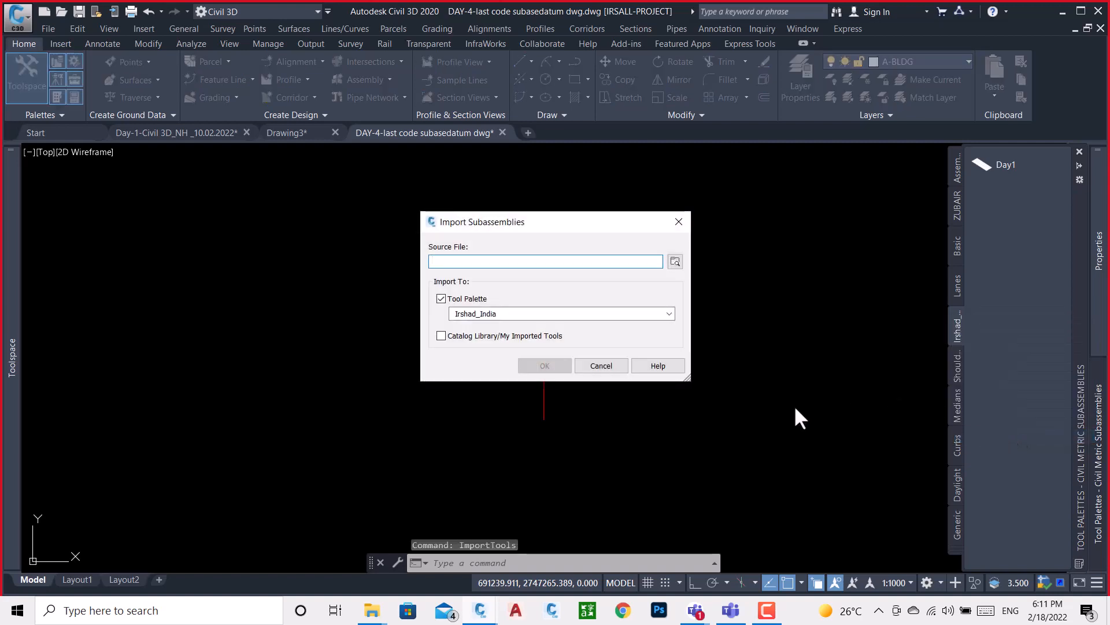
pyautogui.click(674, 262)
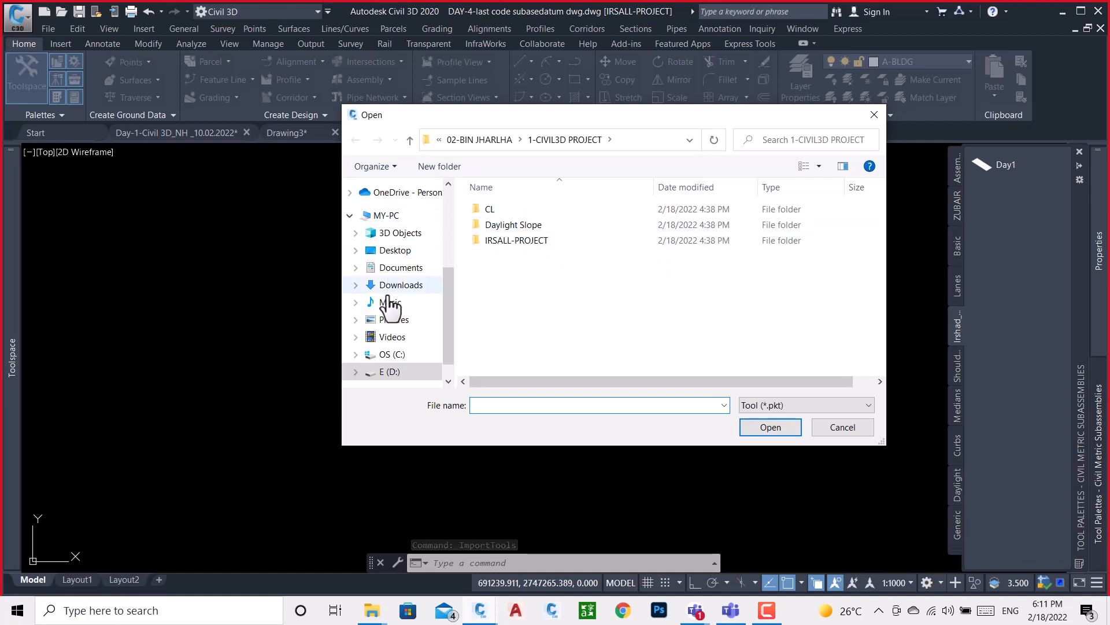
pyautogui.click(396, 251)
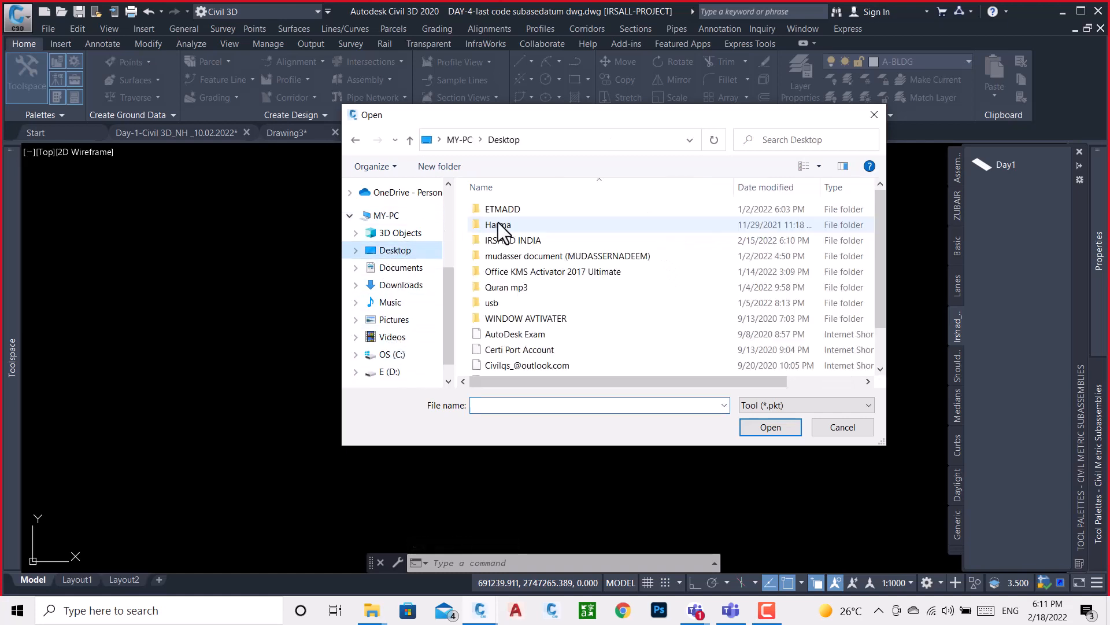
pyautogui.doubleClick(507, 242)
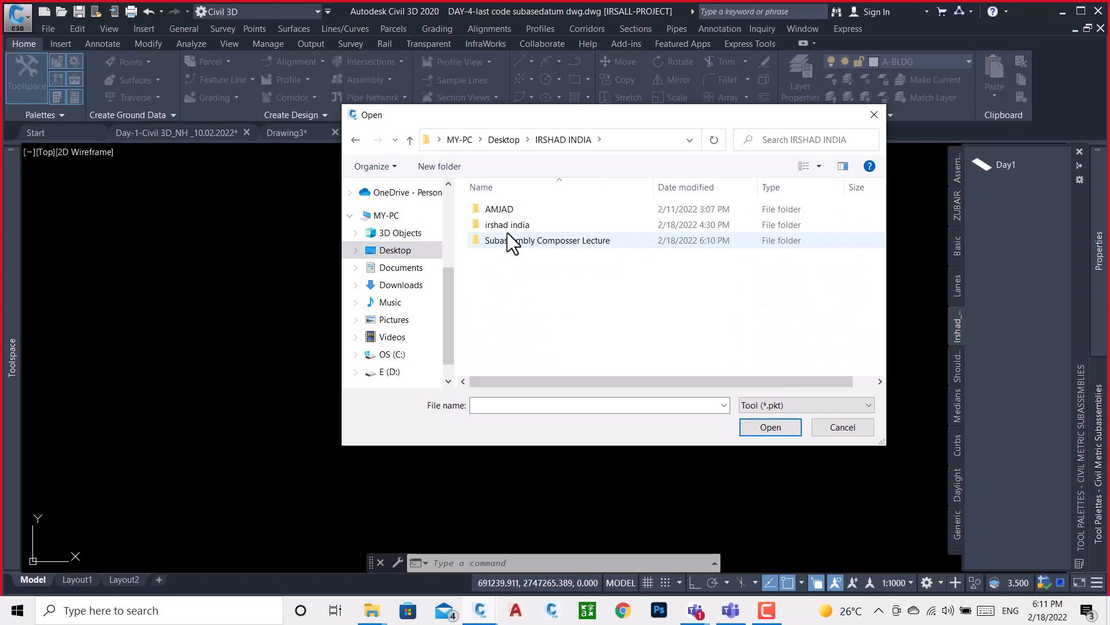
pyautogui.click(512, 241)
pyautogui.doubleClick(512, 241)
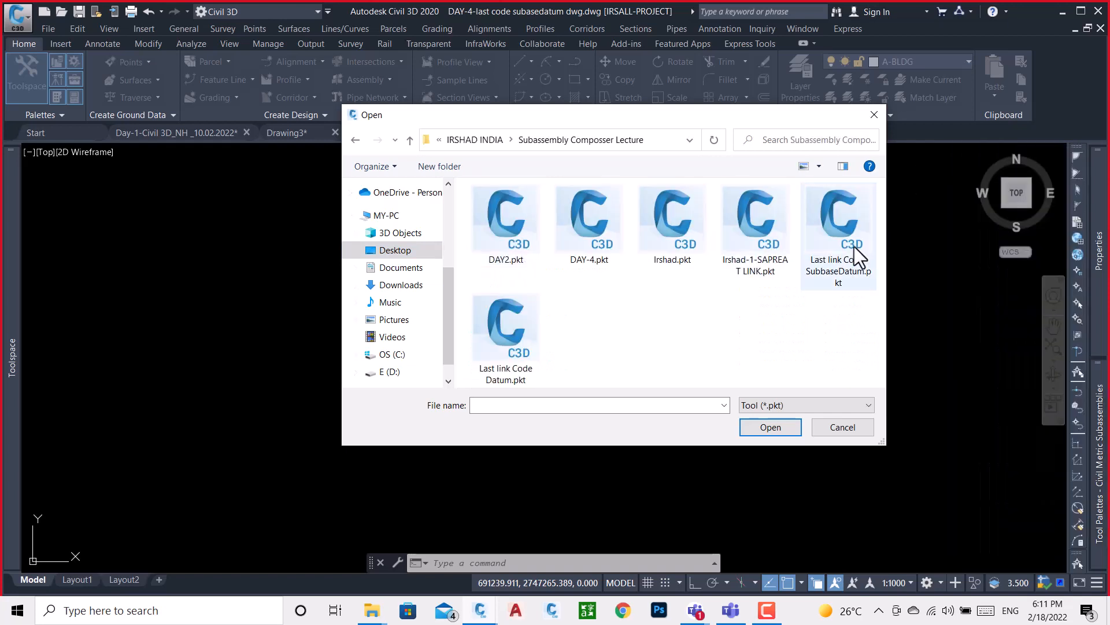
pyautogui.moveTo(886, 295); pyautogui.dragTo(1046, 284)
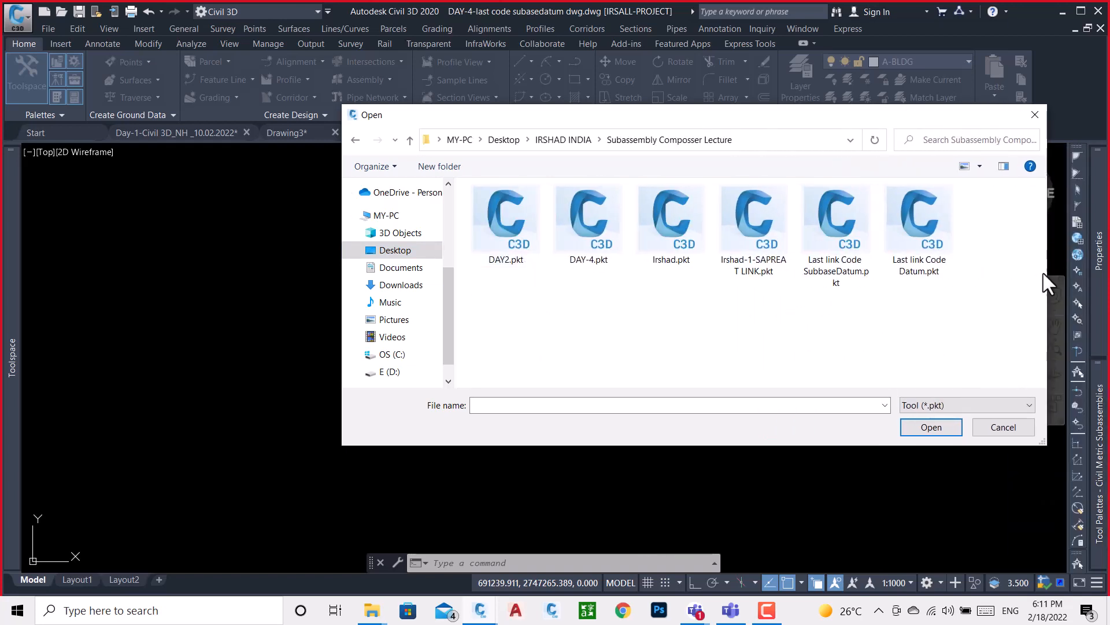
pyautogui.click(817, 233)
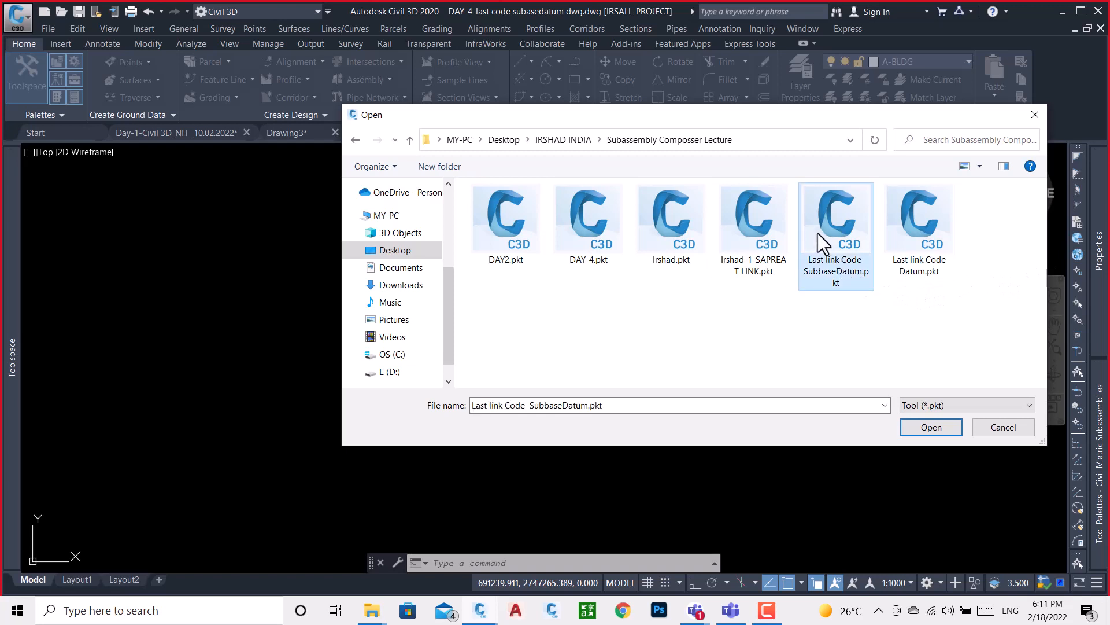
pyautogui.click(916, 425)
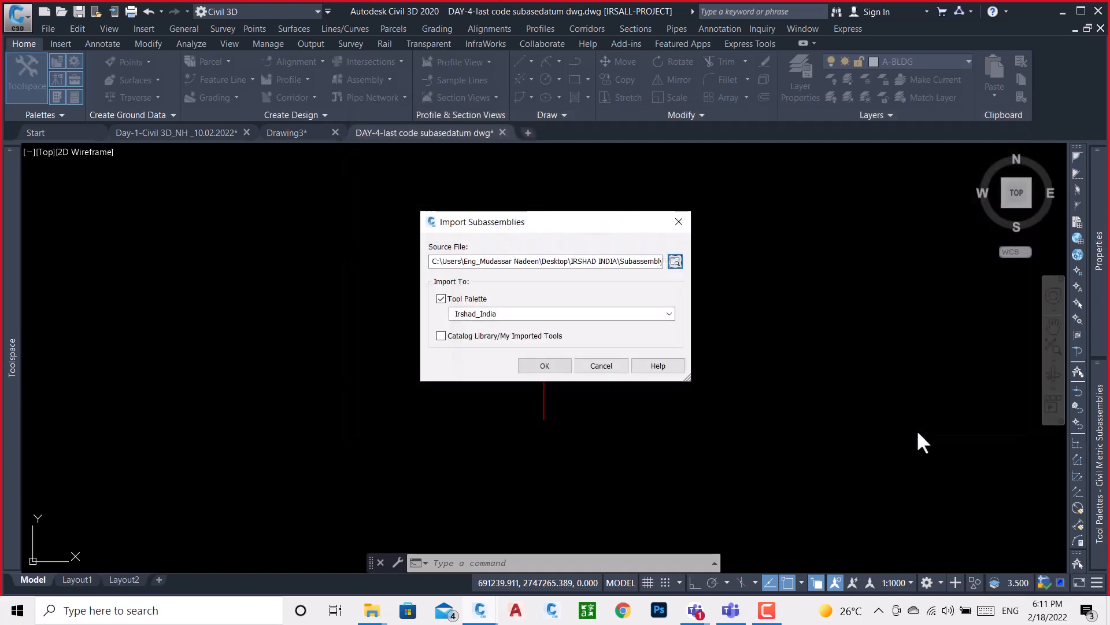
pyautogui.click(557, 365)
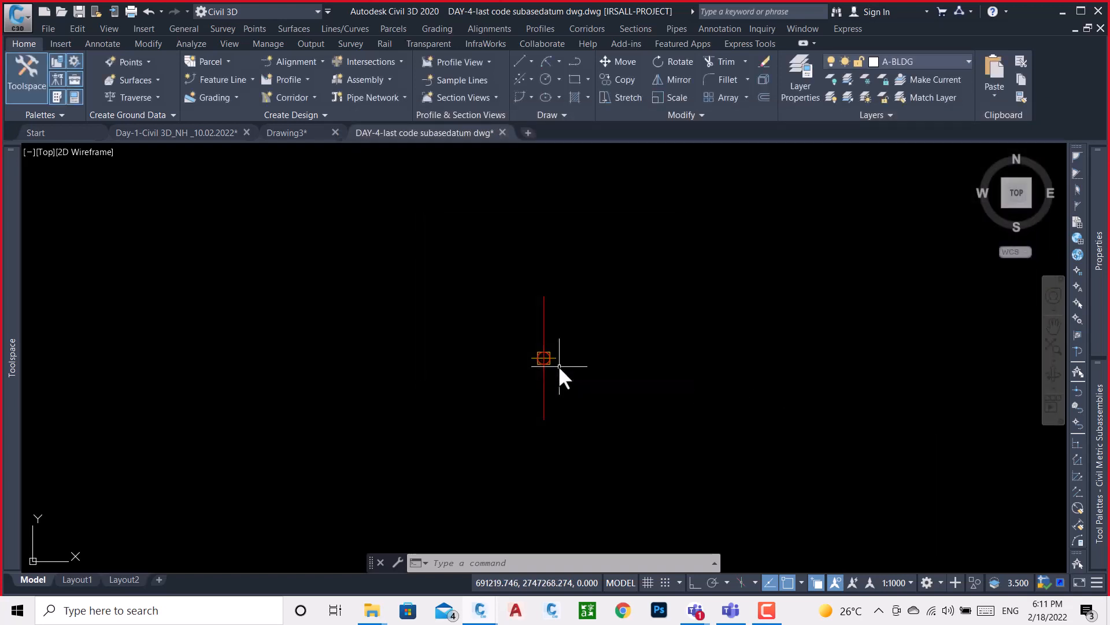
# - Delete the older Day1 subassembly tool, the one with the preview image, from the custom palette
pyautogui.moveTo(1096, 417)
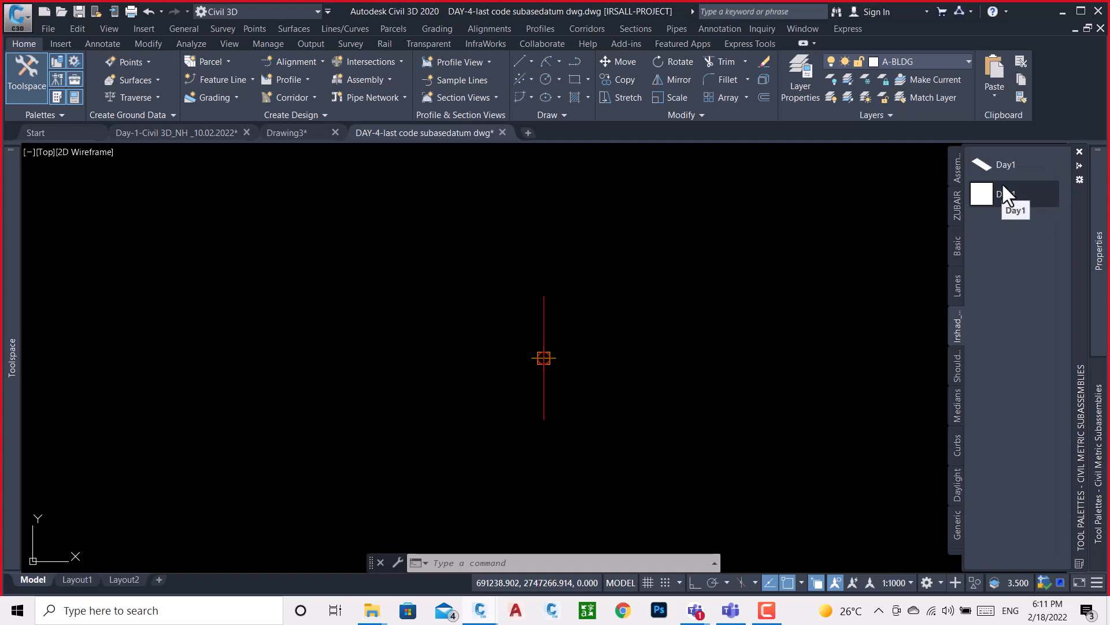
pyautogui.rightClick(1005, 166)
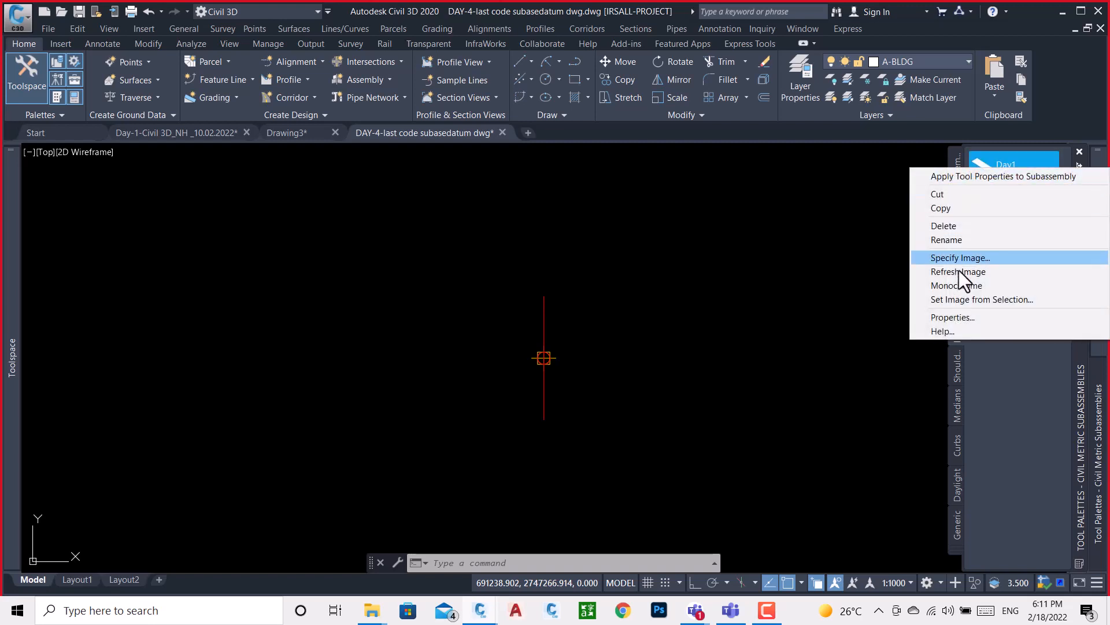
pyautogui.click(941, 225)
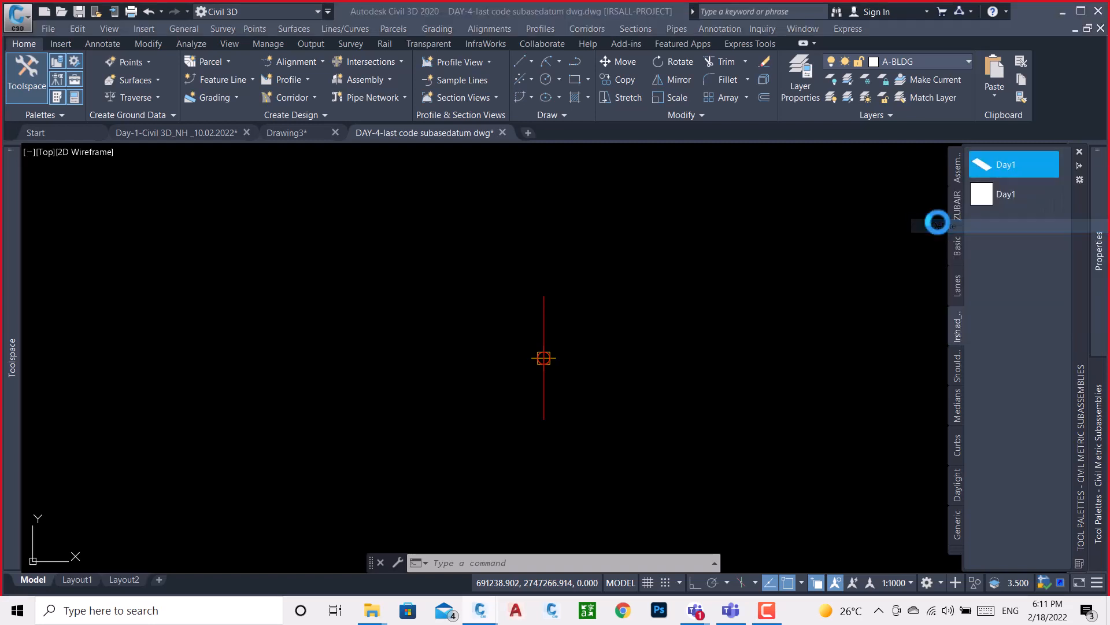
pyautogui.click(573, 338)
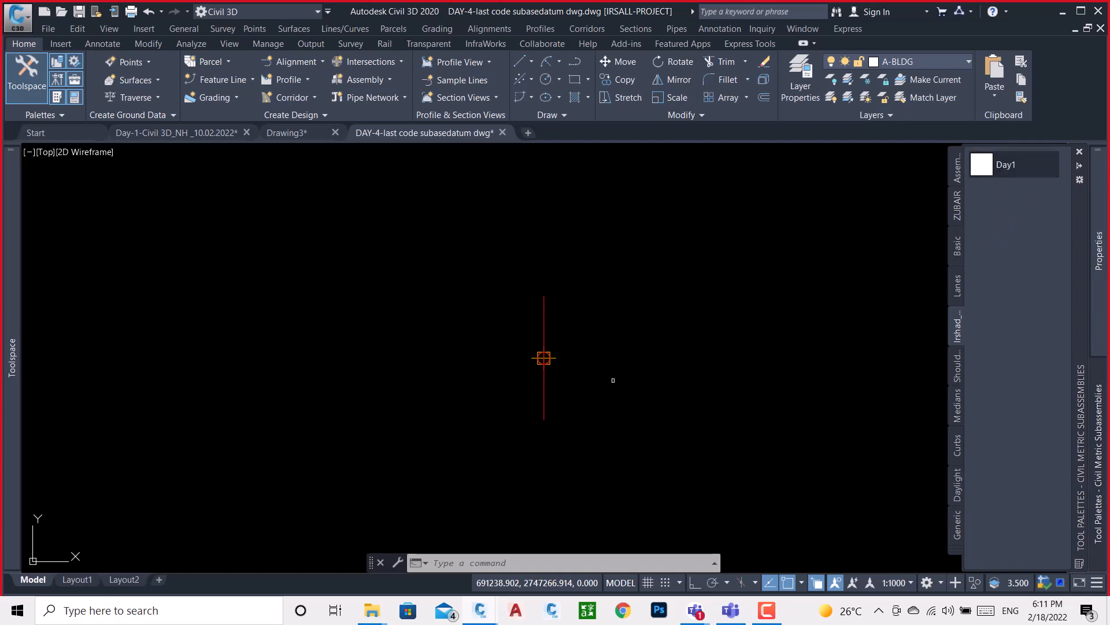
# - Attach the newly imported Day1 subassembly to the "Last-subbase datum" assembly's baseline marker and end the insertion
pyautogui.click(543, 357)
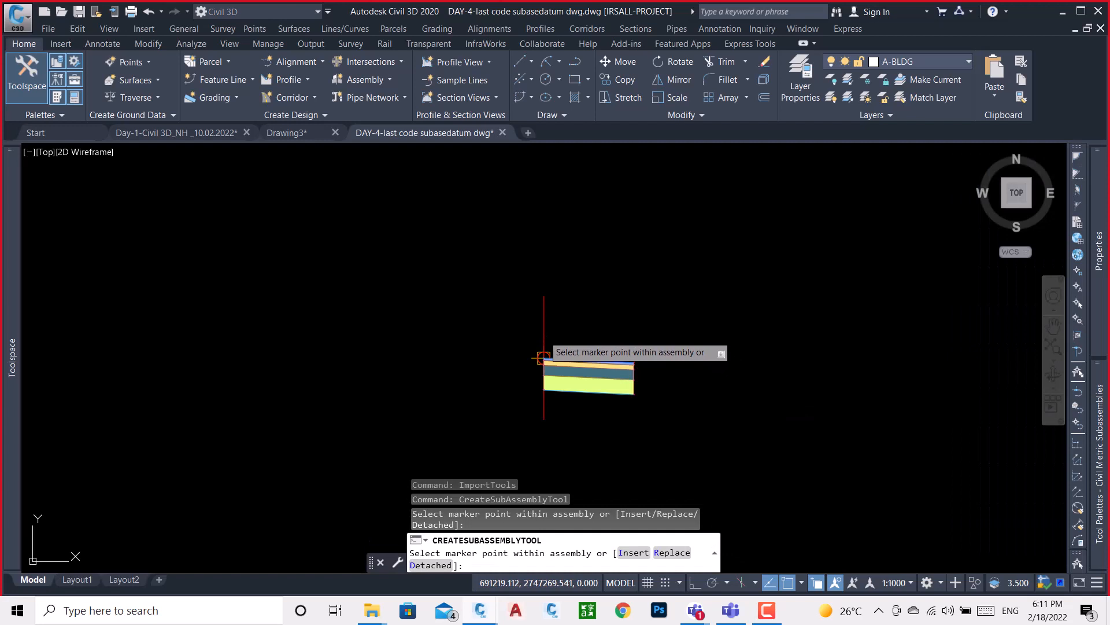
pyautogui.press('Escape')
pyautogui.scroll(5, 630, 399)
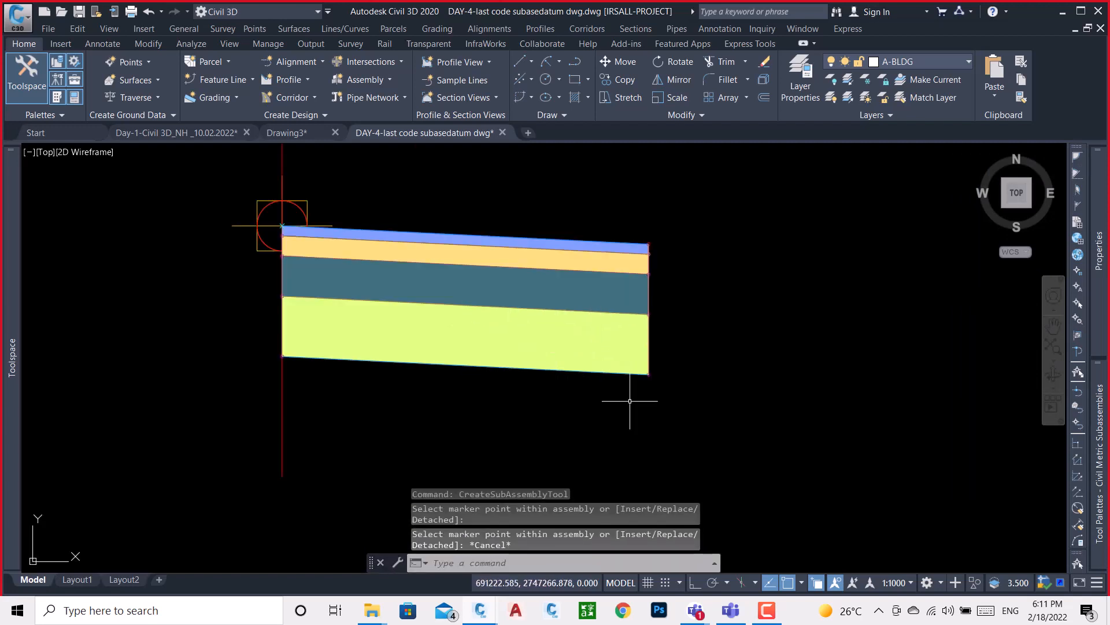
# - Examine the top surface and the lowest link of the attached Day1 subassembly for their codes and display
pyautogui.scroll(5, 635, 401)
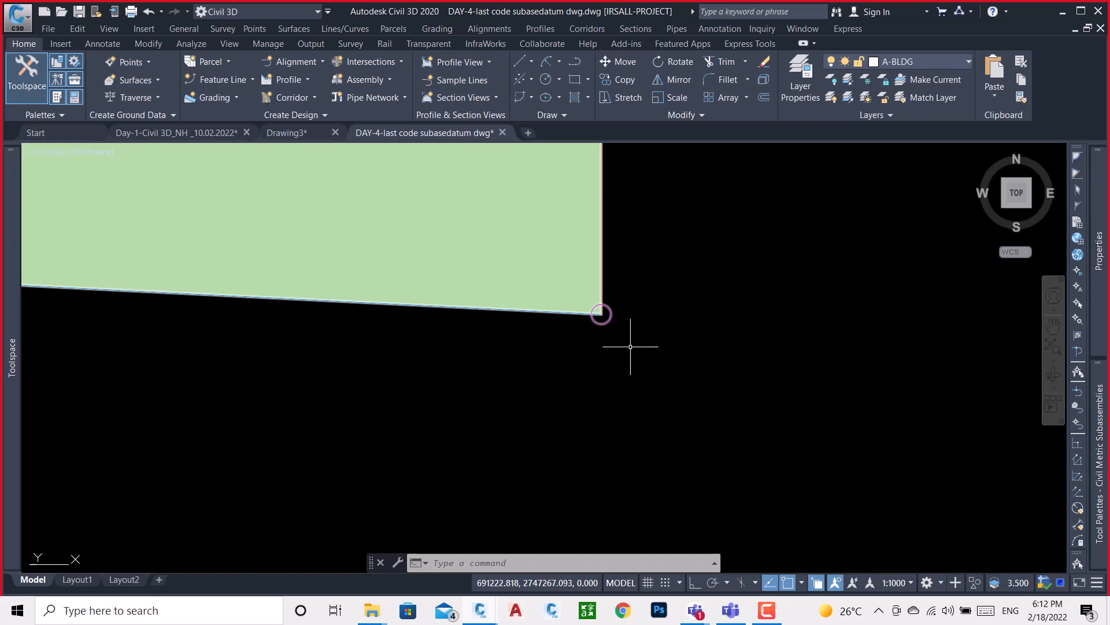
pyautogui.scroll(-5, 671, 362)
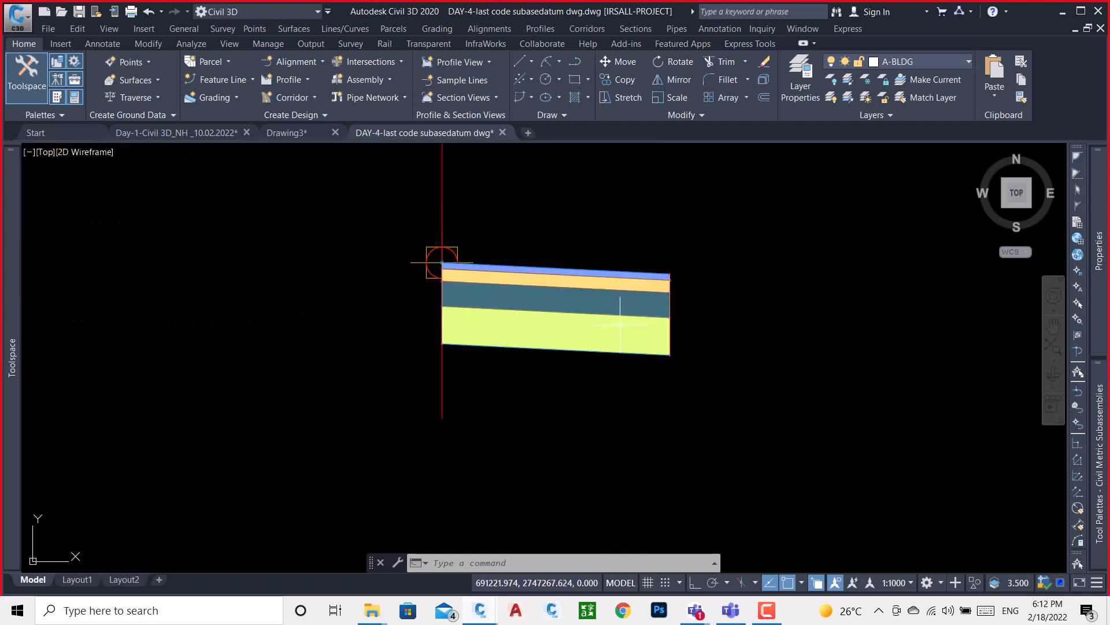
pyautogui.scroll(6, 632, 255)
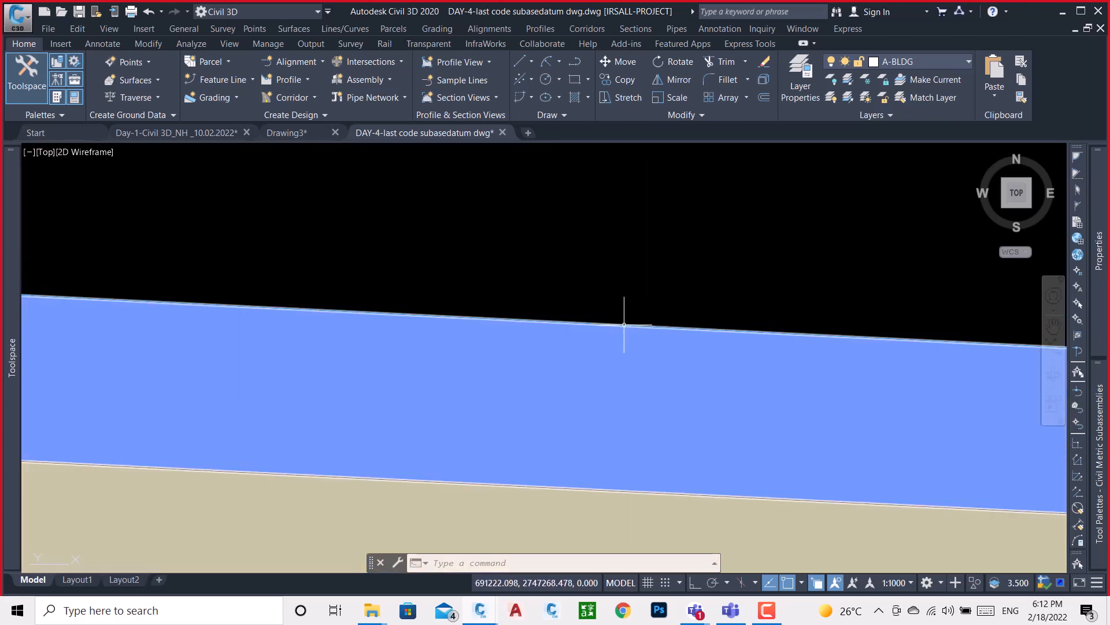
pyautogui.moveTo(624, 325)
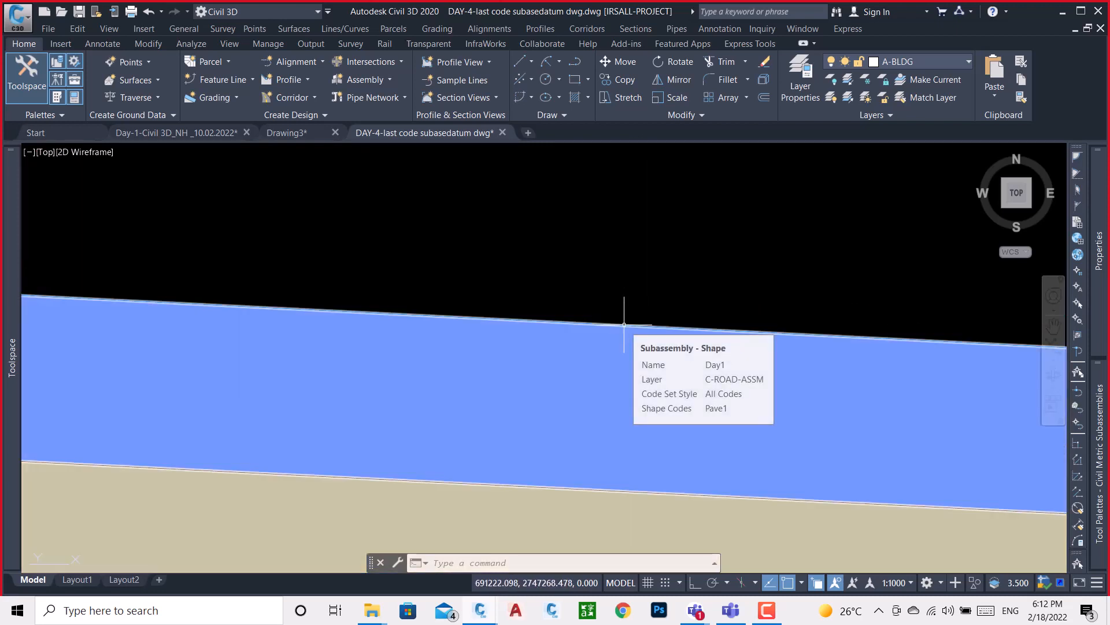
pyautogui.scroll(-4, 624, 325)
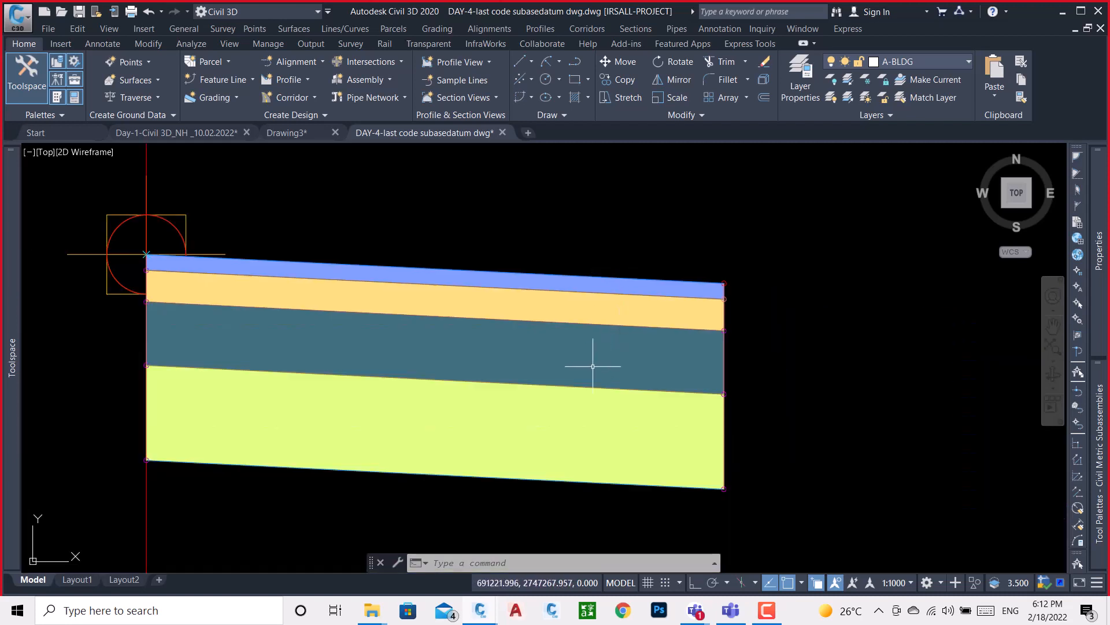
pyautogui.scroll(5, 536, 477)
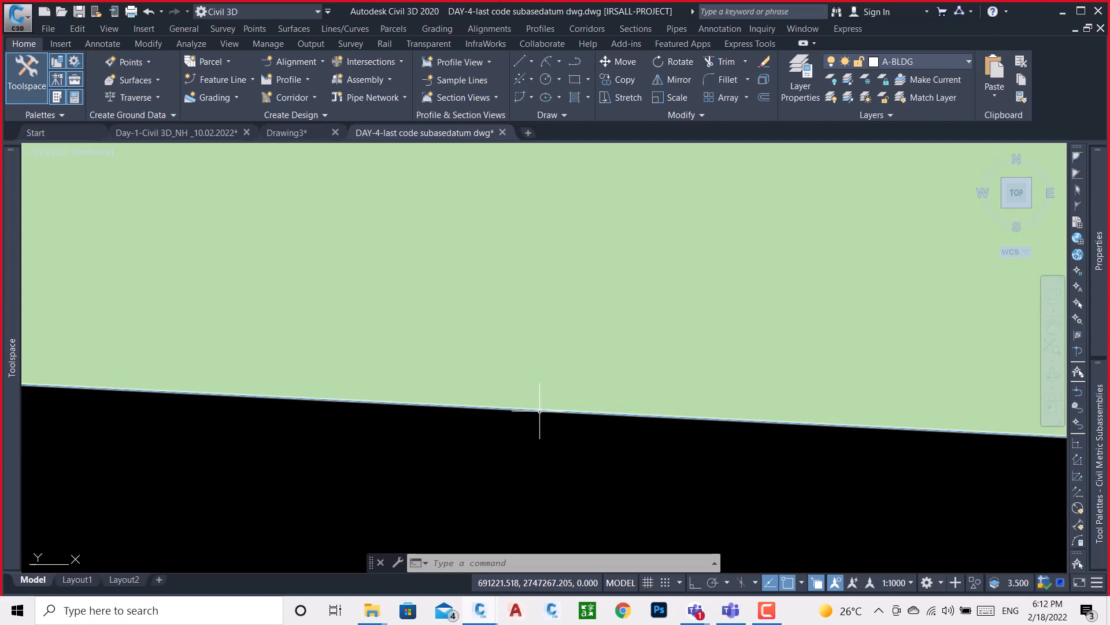
pyautogui.click(540, 411)
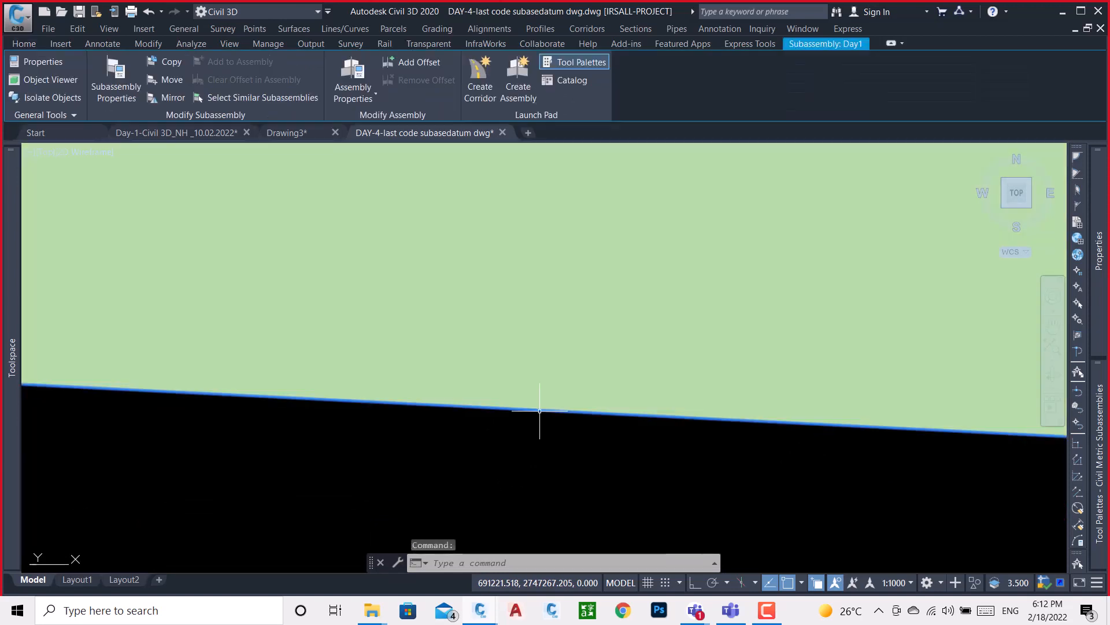
pyautogui.press('Escape')
pyautogui.press('Escape')
pyautogui.scroll(-8, 399, 343)
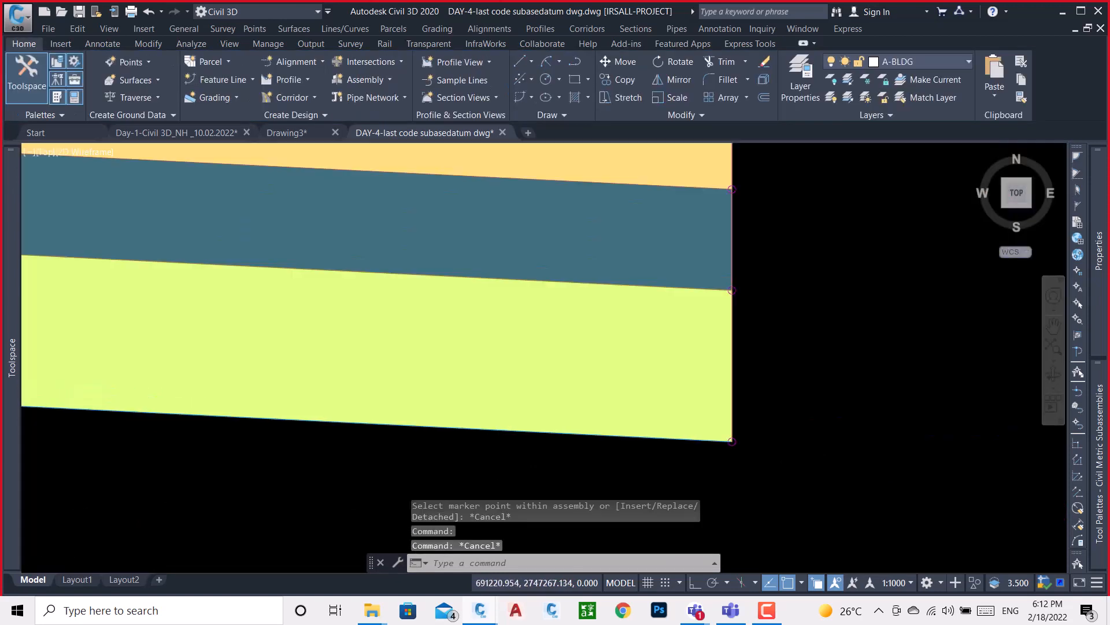
# - Delete the two overlapping green polylines along the underside of the existing road assembly's subbase layer
pyautogui.scroll(-6, 399, 343)
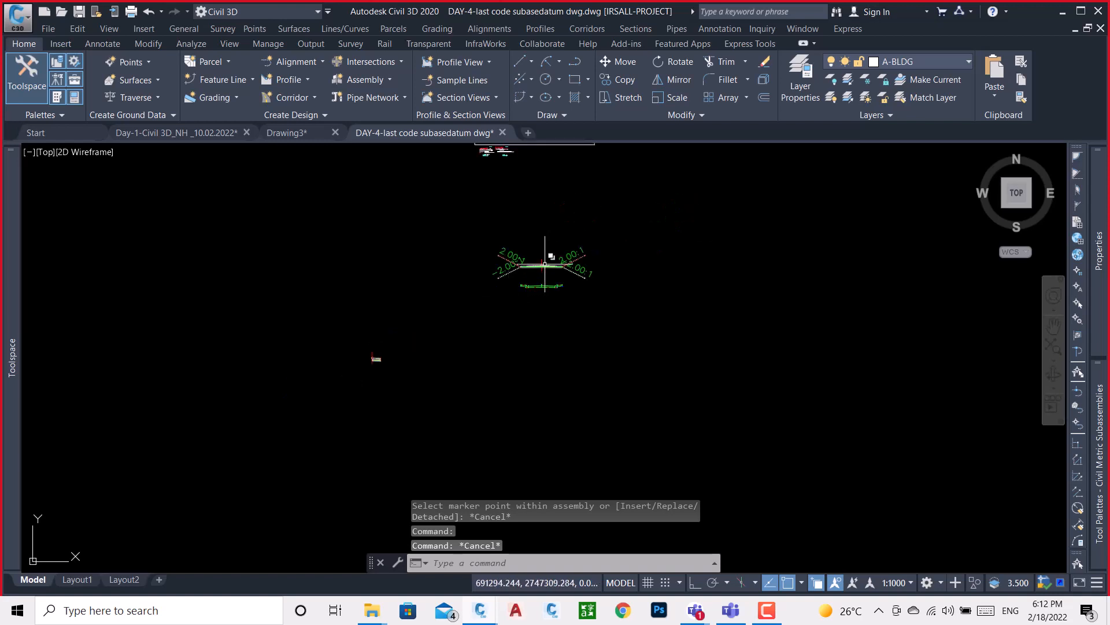
pyautogui.scroll(9, 546, 270)
pyautogui.scroll(5, 570, 271)
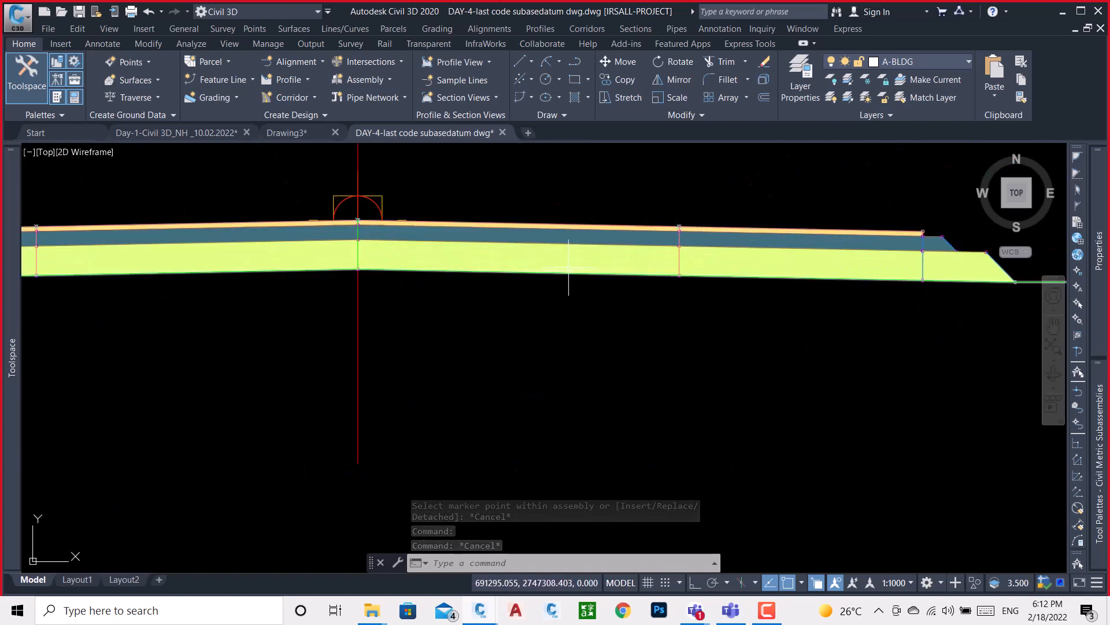
pyautogui.scroll(3, 657, 298)
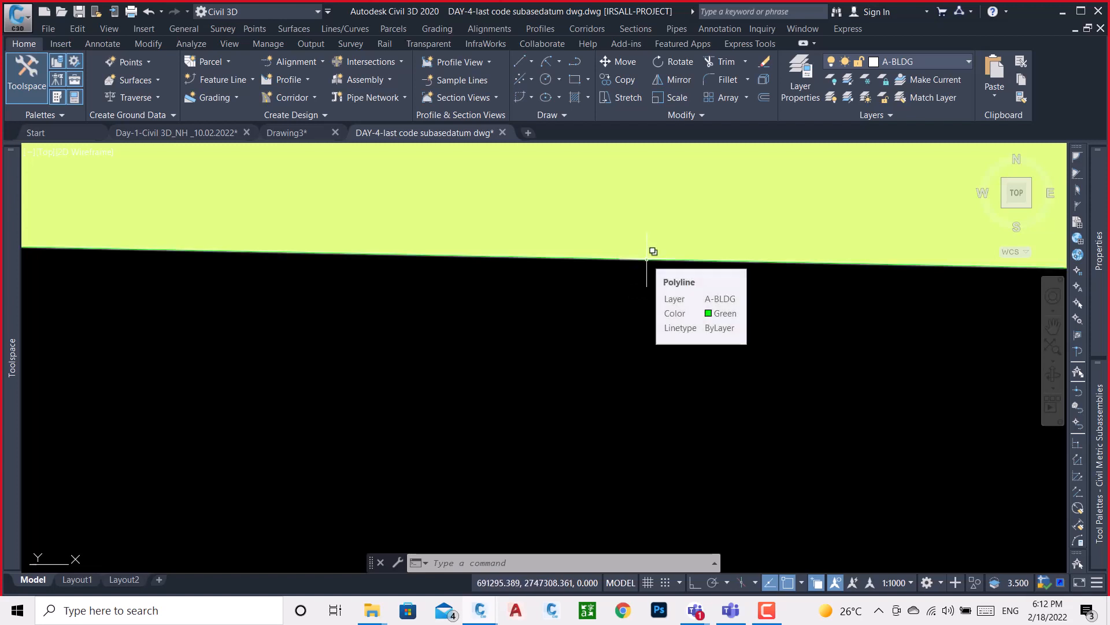
pyautogui.scroll(-3, 610, 297)
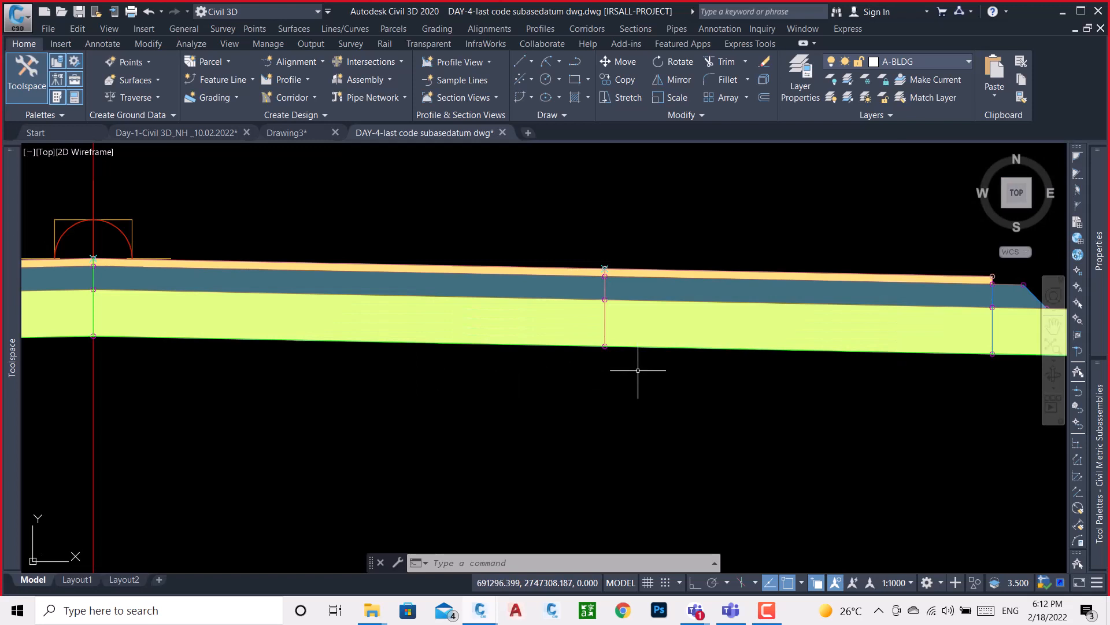
pyautogui.scroll(5, 638, 370)
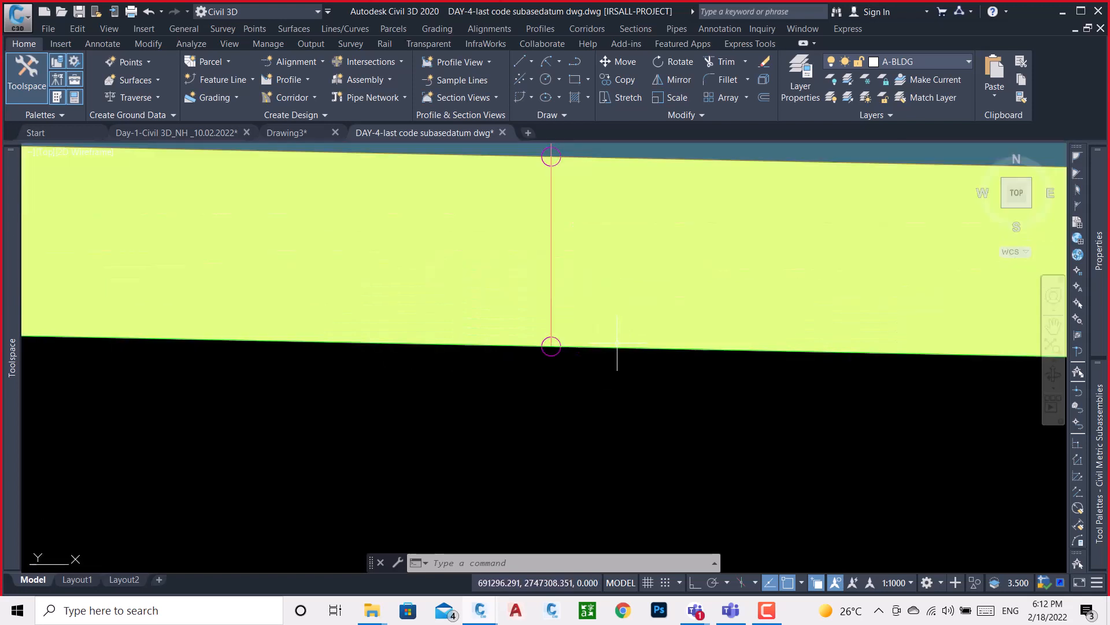
pyautogui.click(617, 347)
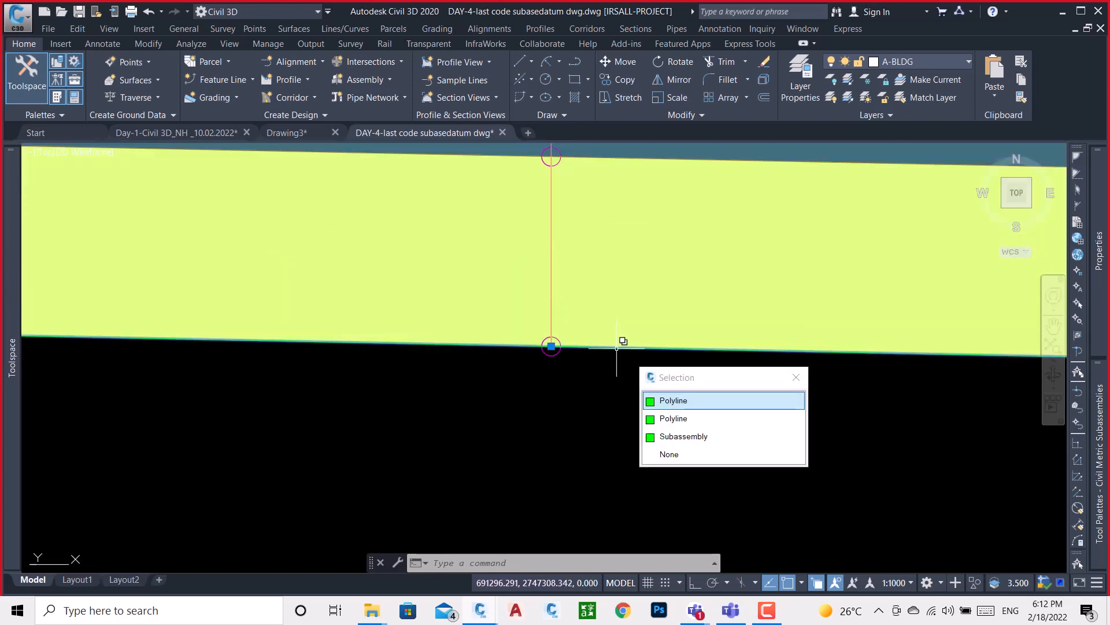
pyautogui.press('Delete')
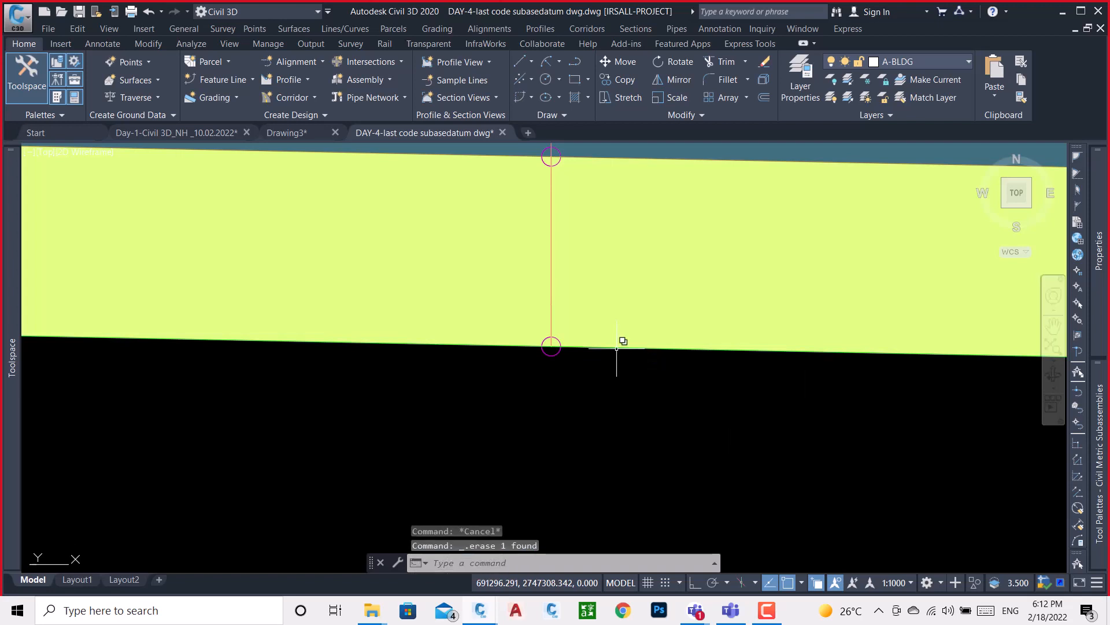
pyautogui.click(617, 347)
pyautogui.press('Delete')
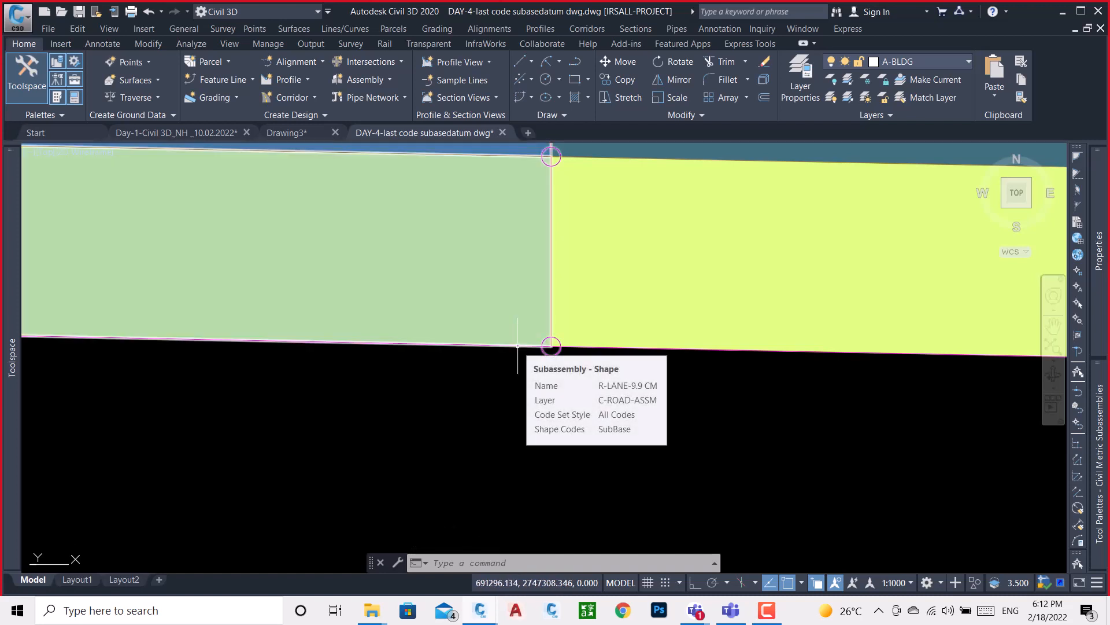
pyautogui.press('Escape')
pyautogui.scroll(-5, 618, 346)
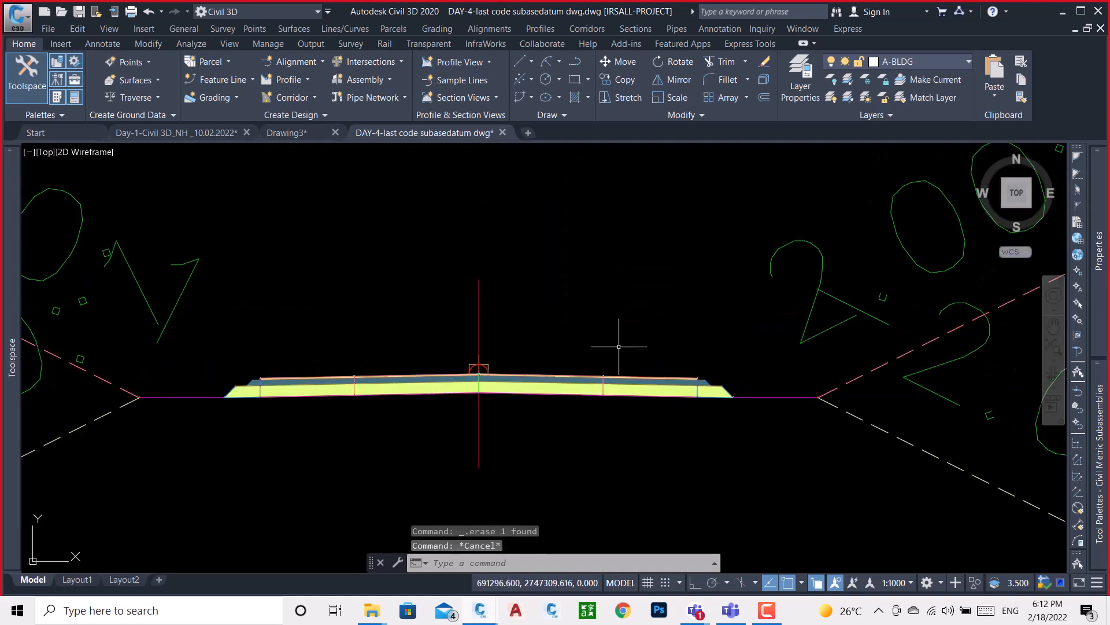
pyautogui.scroll(-12, 620, 344)
pyautogui.scroll(8, 443, 453)
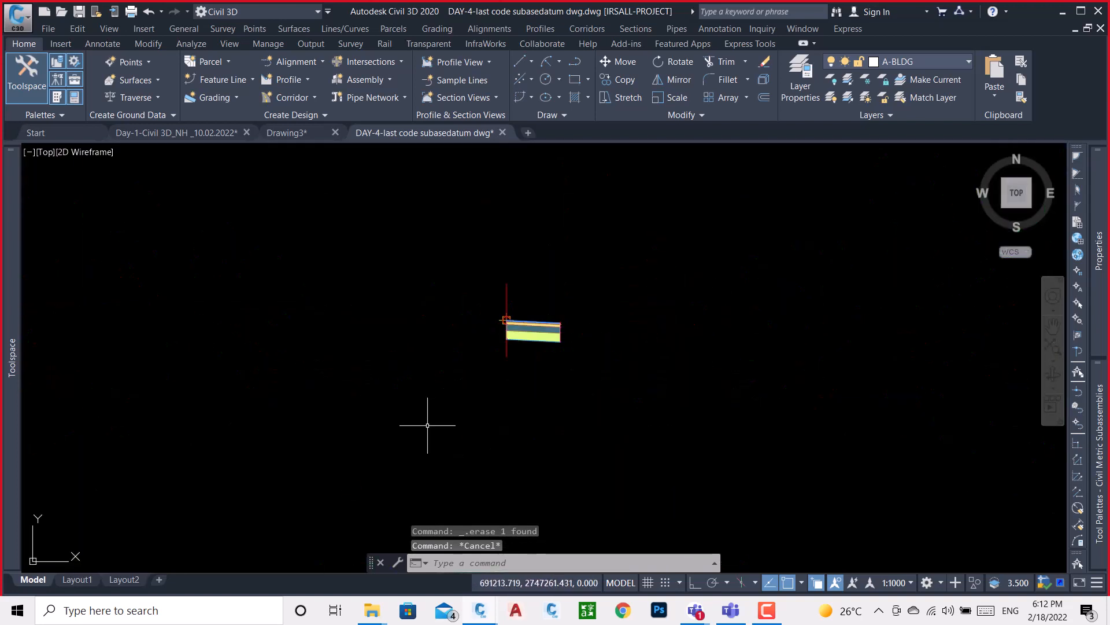
# - Mirror the right-side Day1 subassembly onto the opposite side of the "Last-subbase datum" assembly at its baseline marker
pyautogui.scroll(4, 505, 373)
pyautogui.click(540, 286)
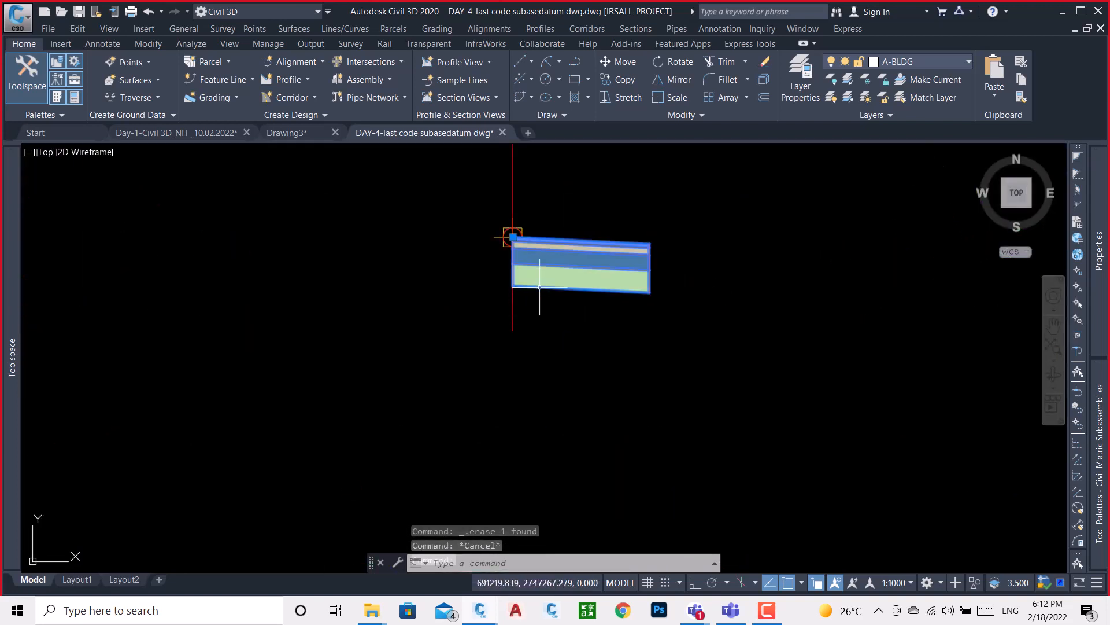
pyautogui.moveTo(1099, 272)
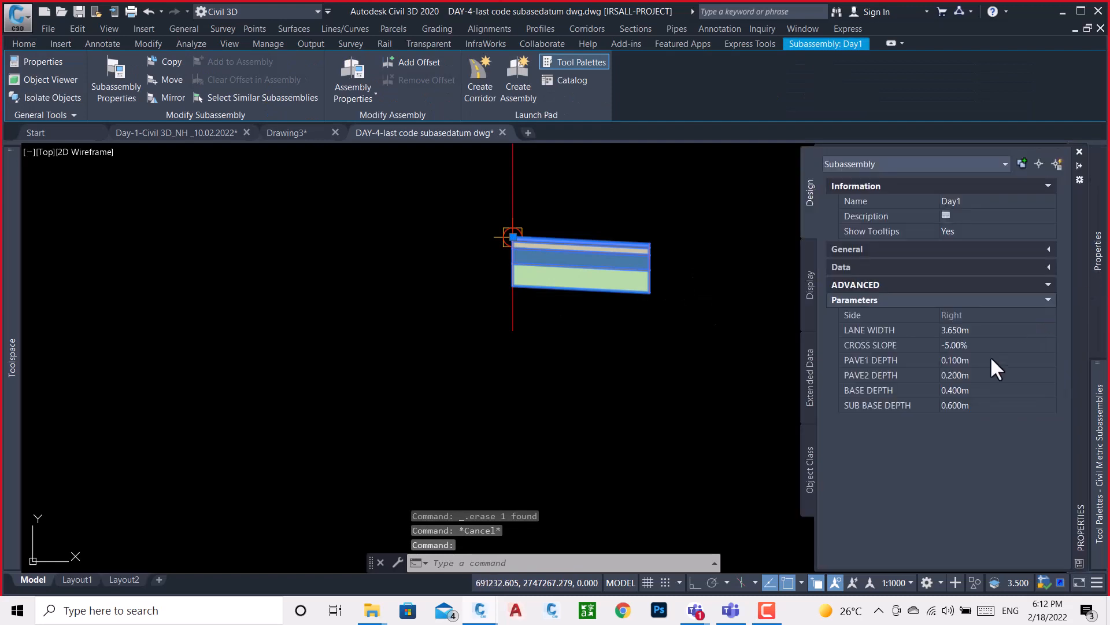
pyautogui.click(978, 329)
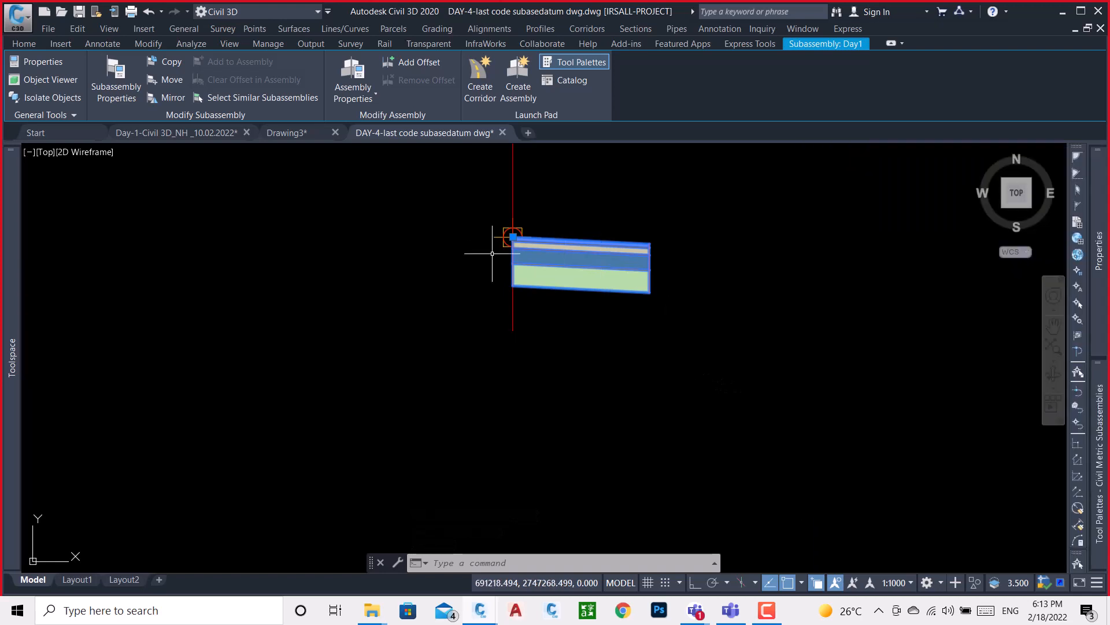
pyautogui.click(168, 97)
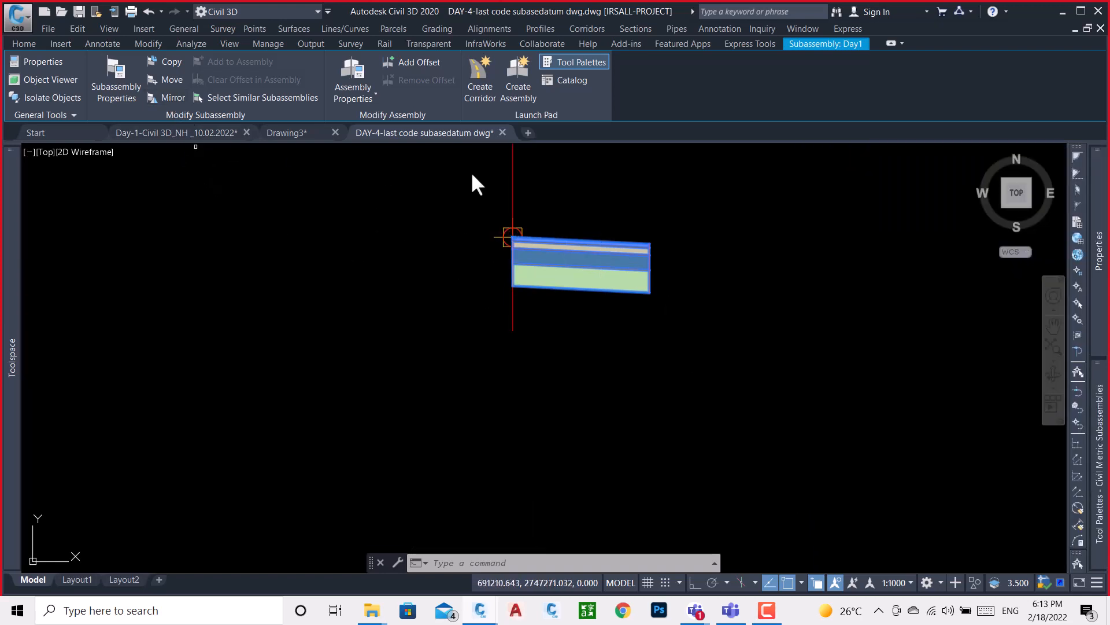
pyautogui.click(512, 184)
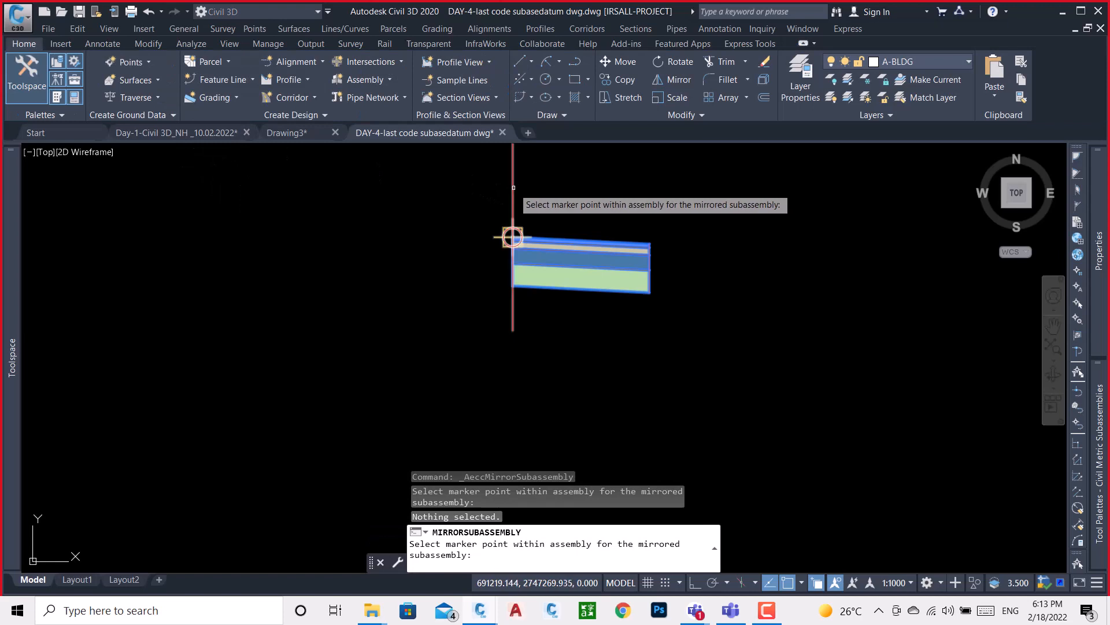
pyautogui.click(512, 236)
pyautogui.press('Escape')
pyautogui.scroll(-5, 449, 270)
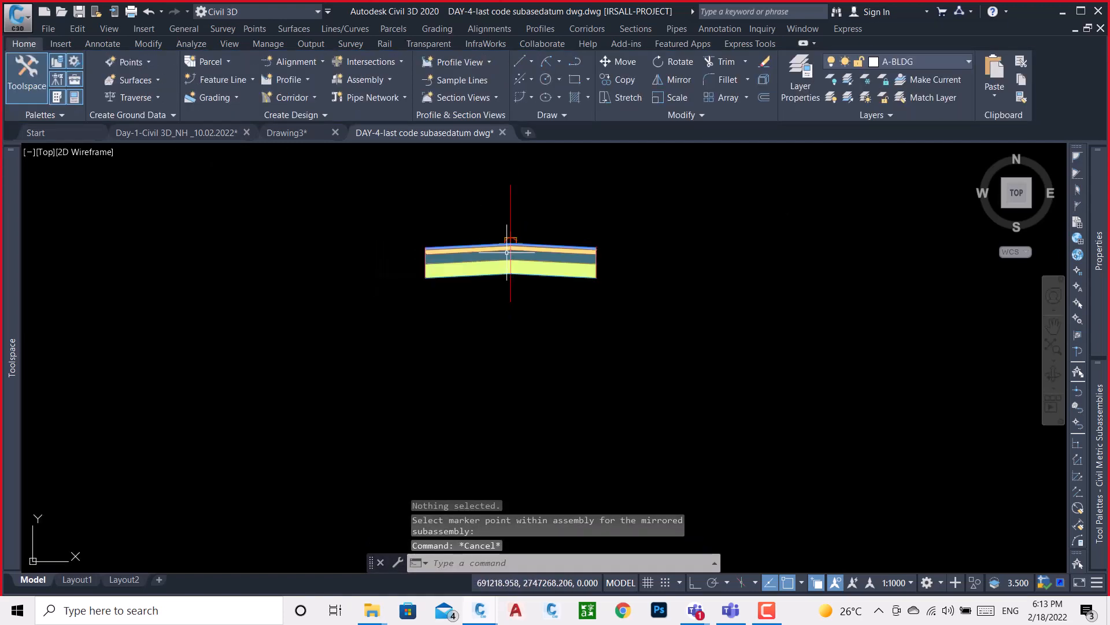
# - Start creating a new corridor and name it subbasedatum
pyautogui.scroll(-4, 509, 256)
pyautogui.moveTo(598, 240); pyautogui.dragTo(585, 252, button='middle')
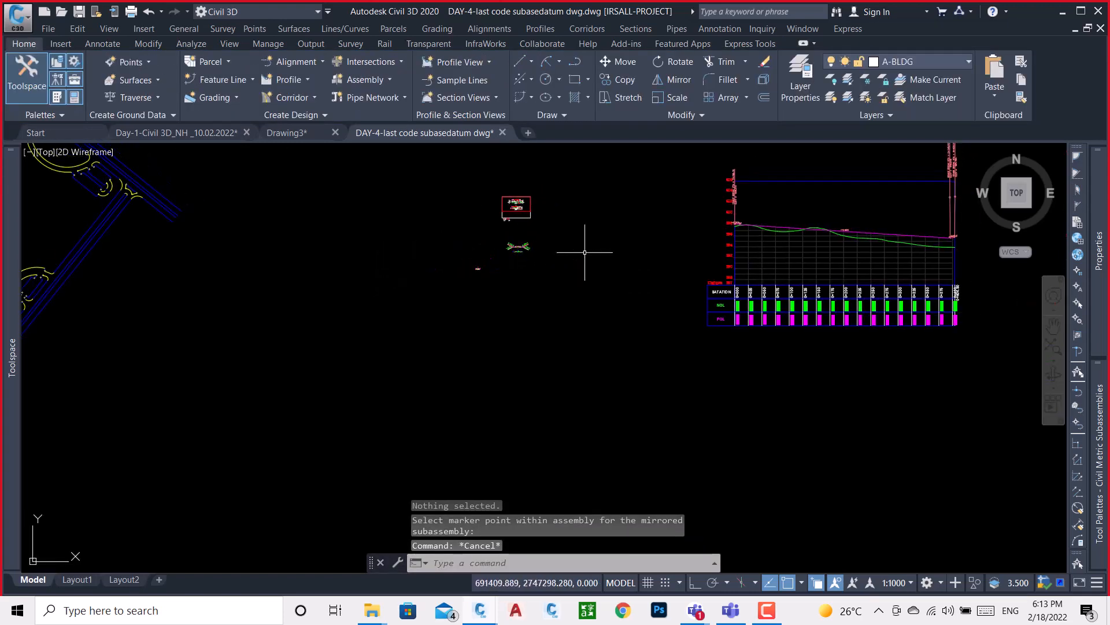
pyautogui.scroll(-2, 585, 253)
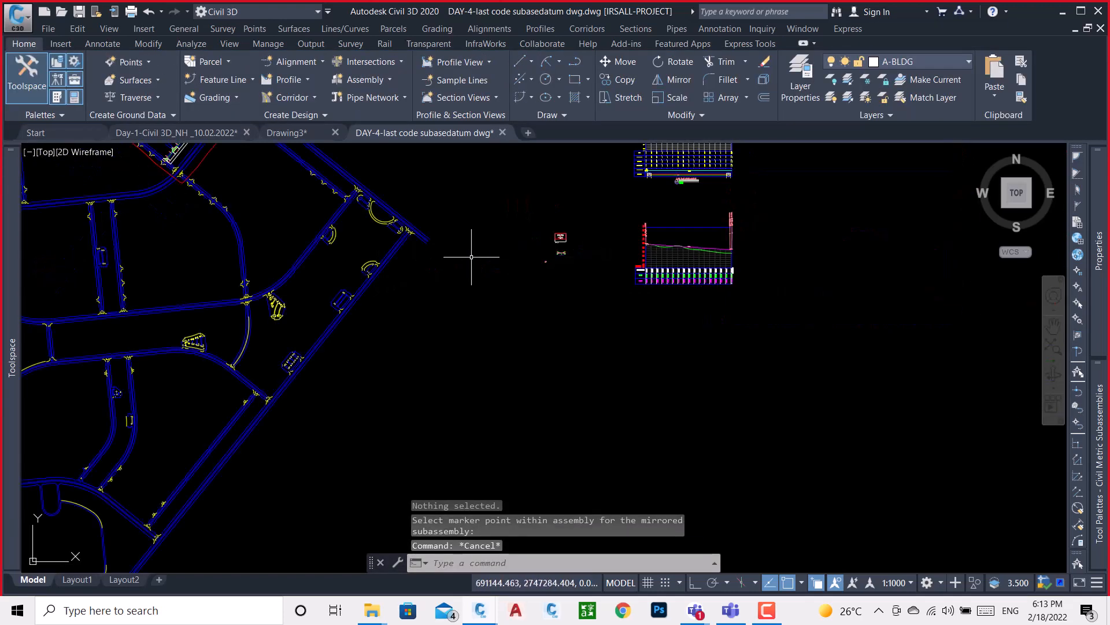
pyautogui.click(288, 99)
pyautogui.click(309, 119)
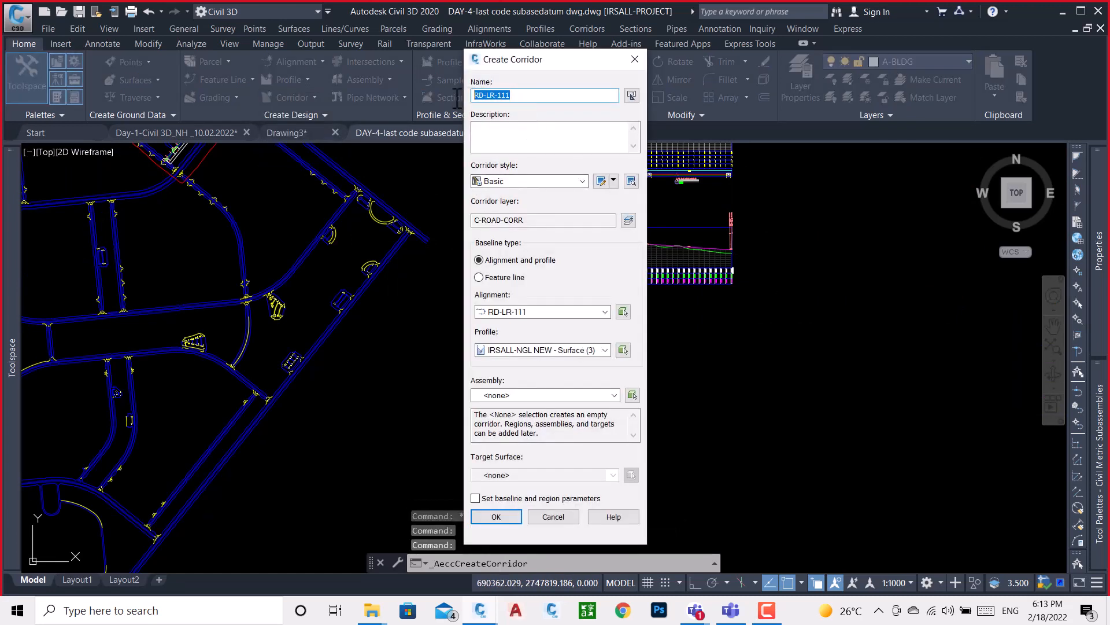
pyautogui.write('s')
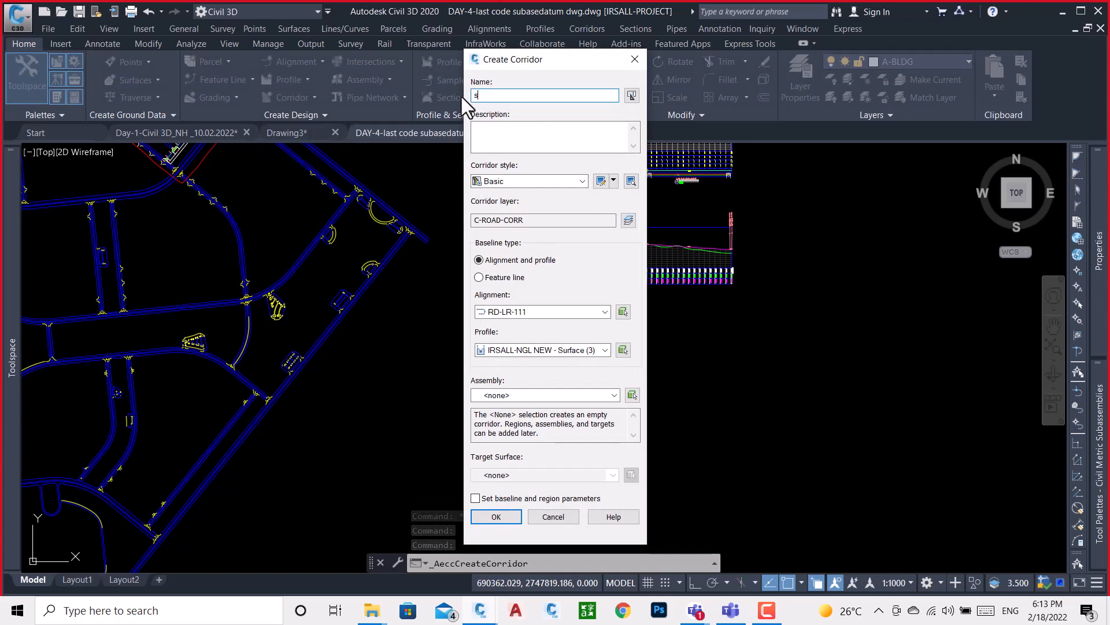
pyautogui.write('ubba')
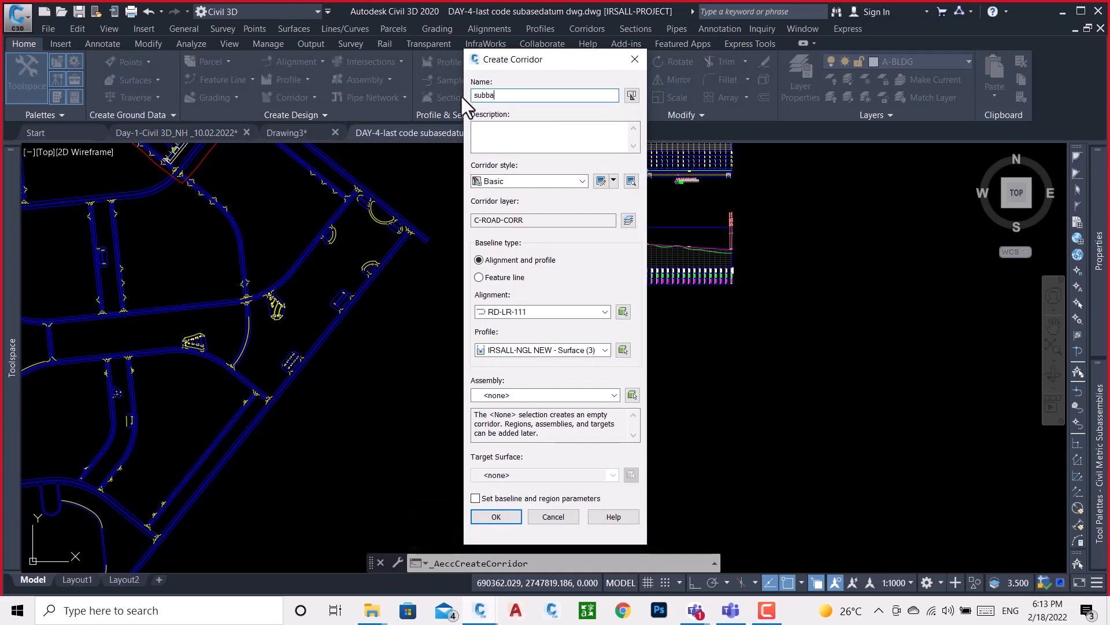
pyautogui.write('sedatum')
# - Assign the profile pgl-lr-111, the "Last-subbase datum" assembly and the target surface IRSALL-NGL NEW to the new corridor, and accept the definition
pyautogui.click(536, 351)
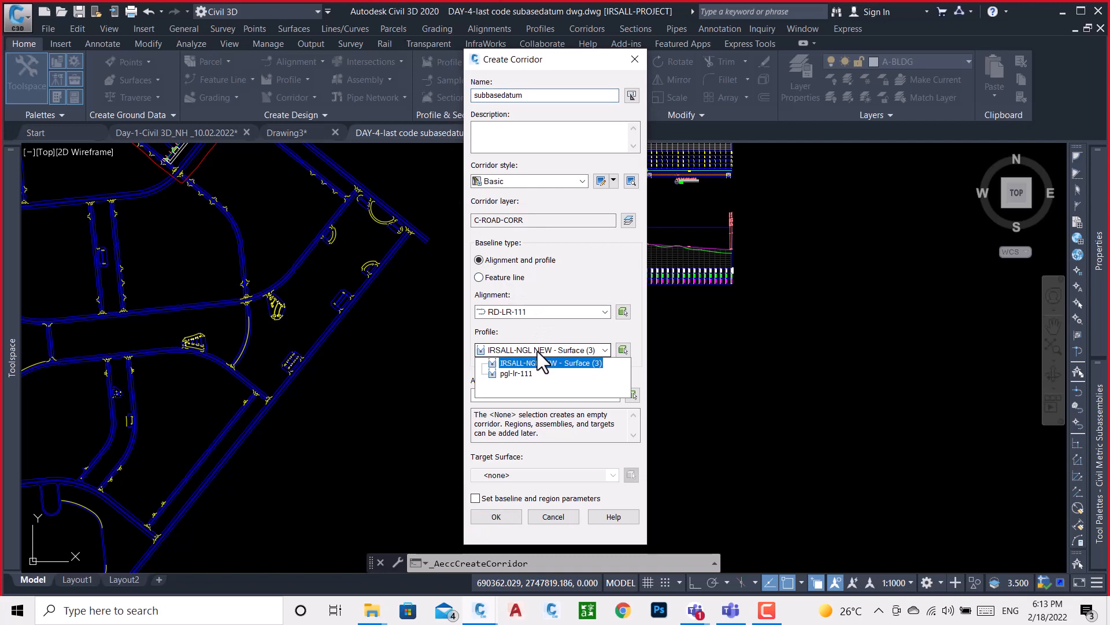
pyautogui.click(507, 373)
pyautogui.click(505, 394)
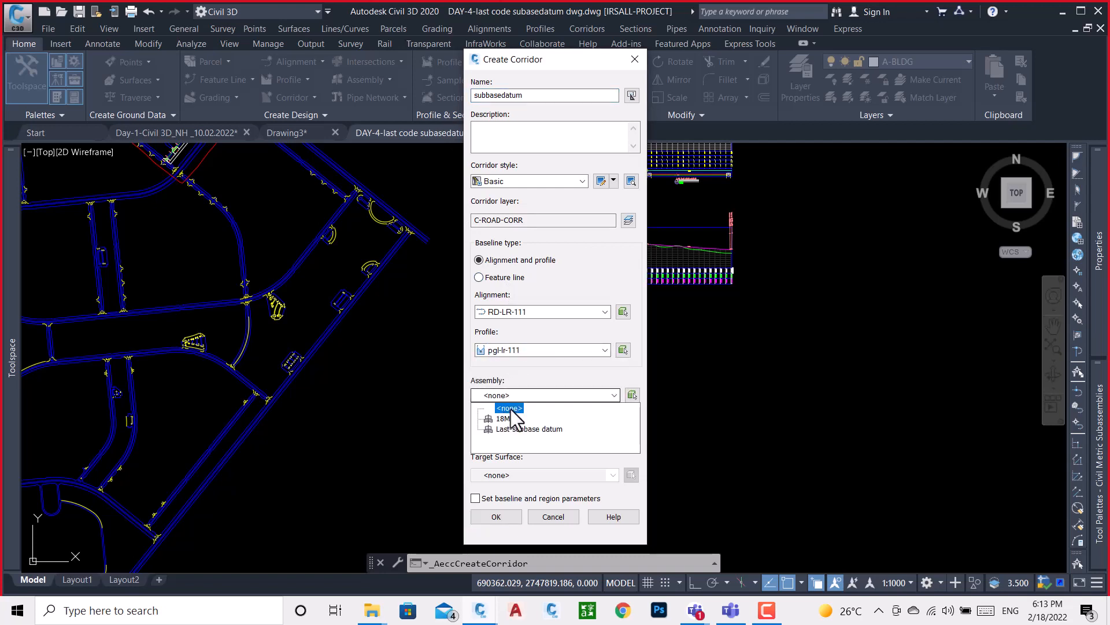
pyautogui.click(527, 429)
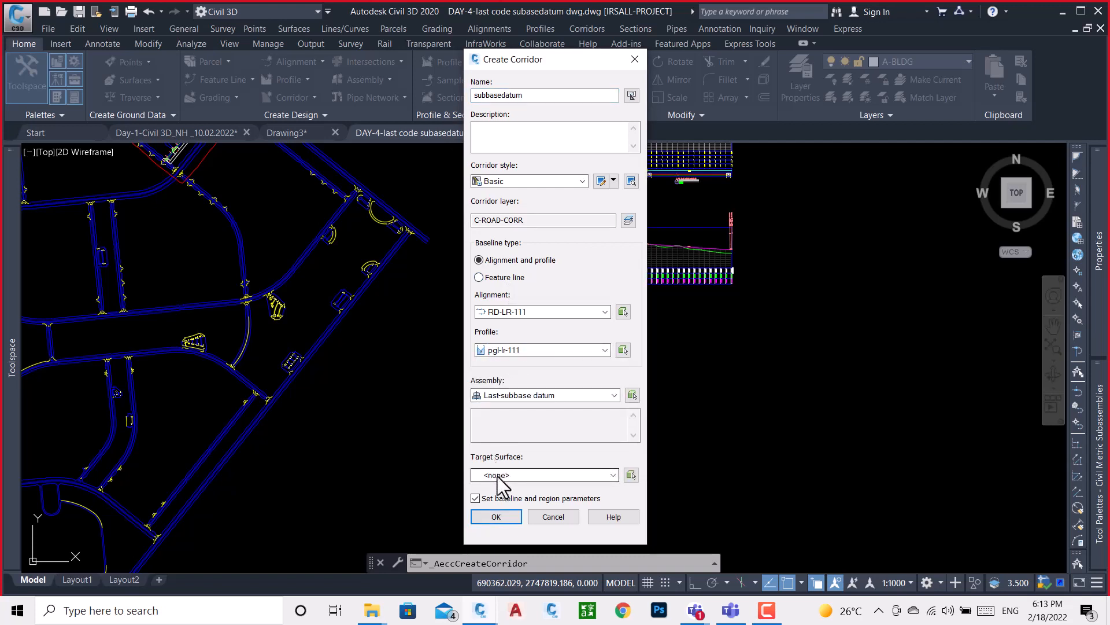
pyautogui.click(497, 476)
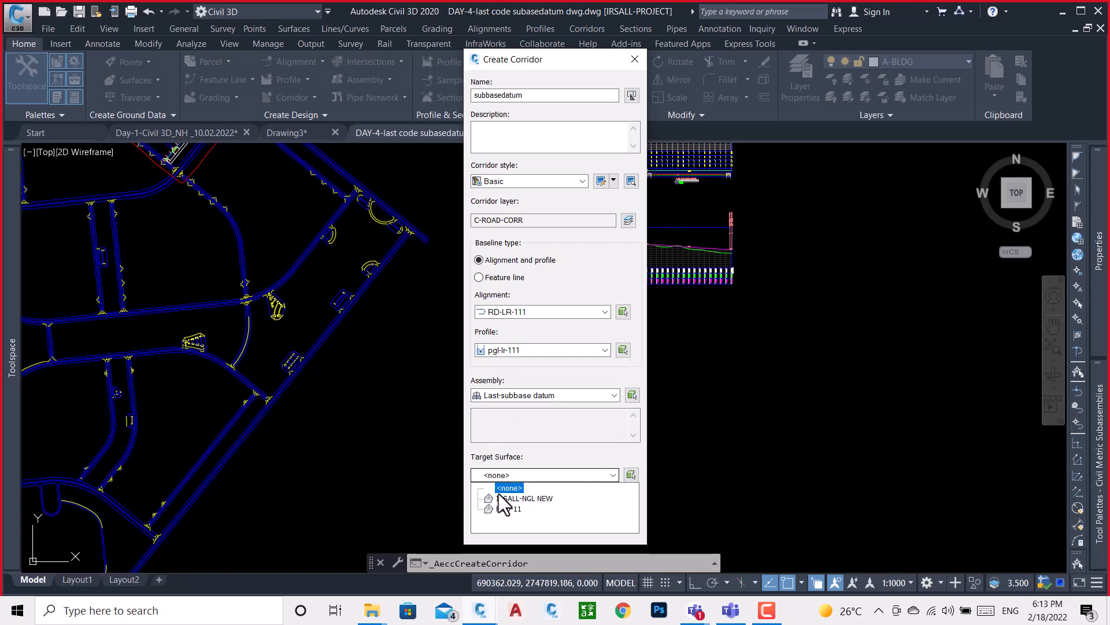
pyautogui.click(536, 497)
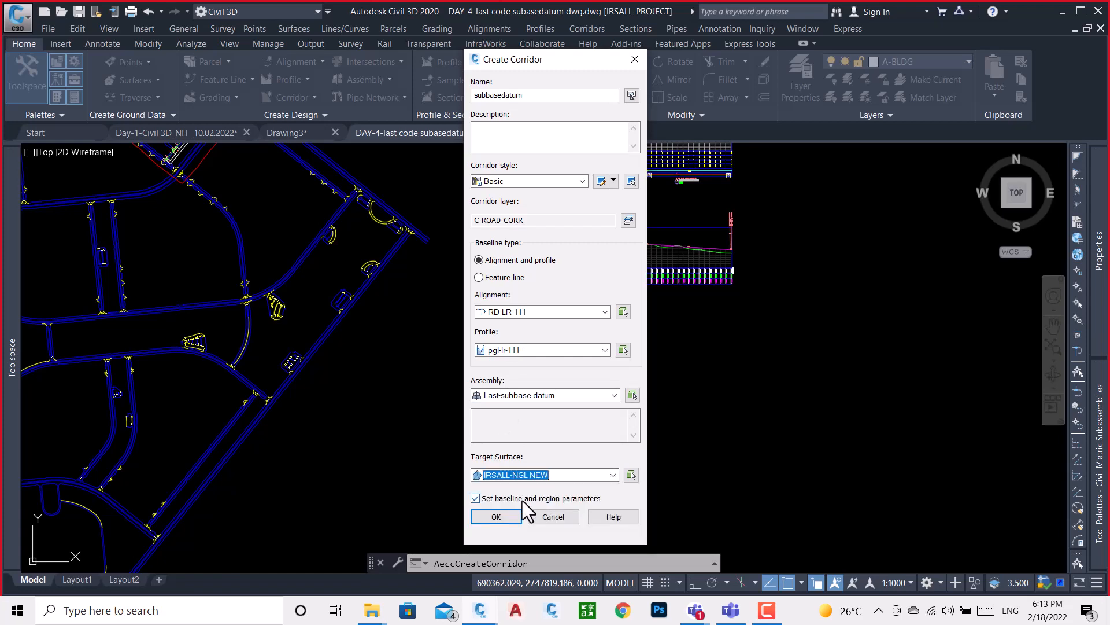
pyautogui.click(496, 517)
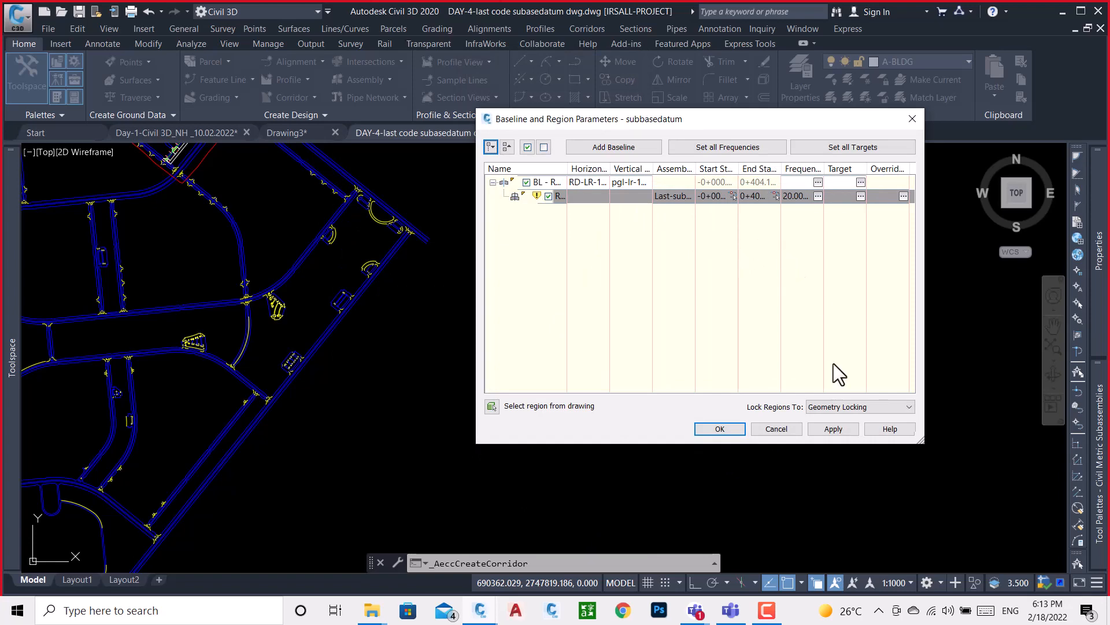
# - Apply the corridor's baseline and region parameters without changes, rebuild the corridor and finish creating it
pyautogui.click(836, 429)
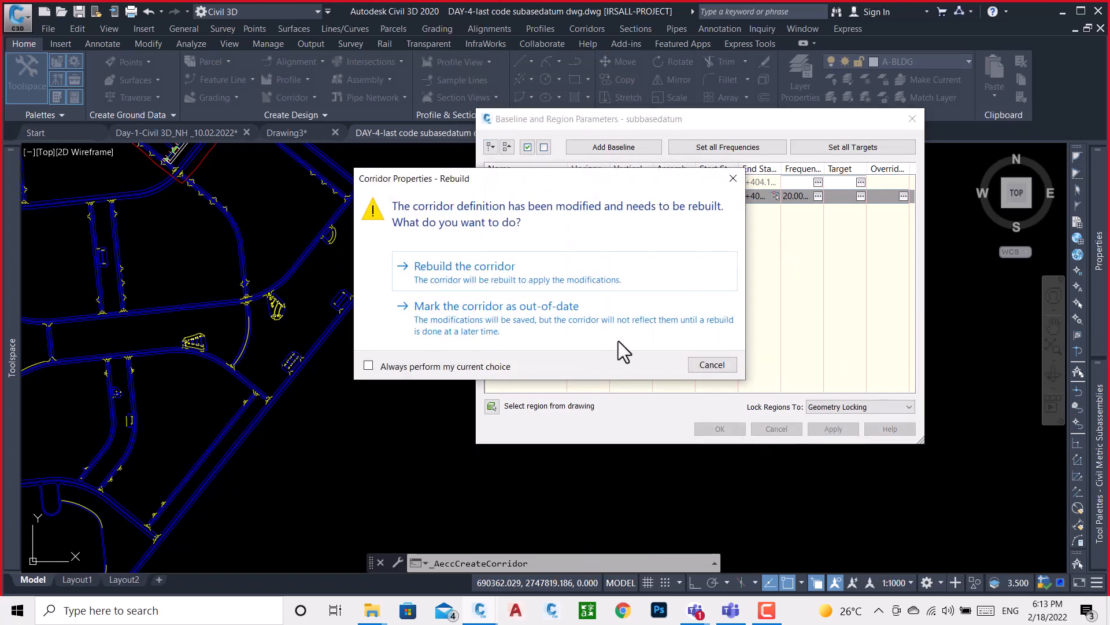
pyautogui.click(484, 262)
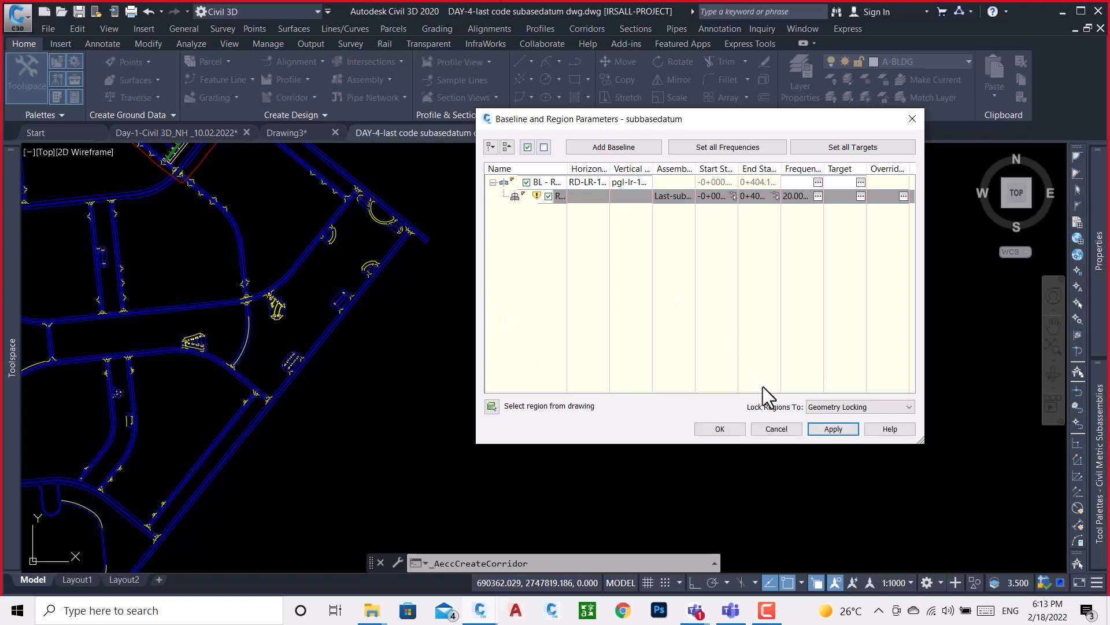
pyautogui.click(720, 428)
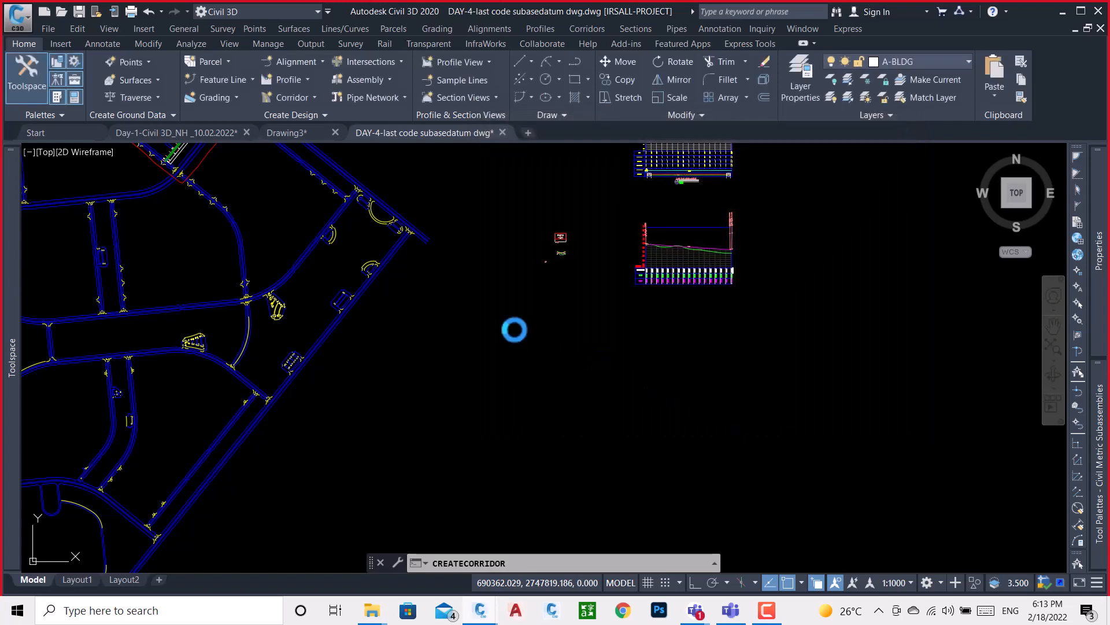
# - Select the subbasedatum corridor near station 0+300 and open the surface settings in its corridor properties
pyautogui.scroll(-2, 462, 347)
pyautogui.scroll(5, 305, 186)
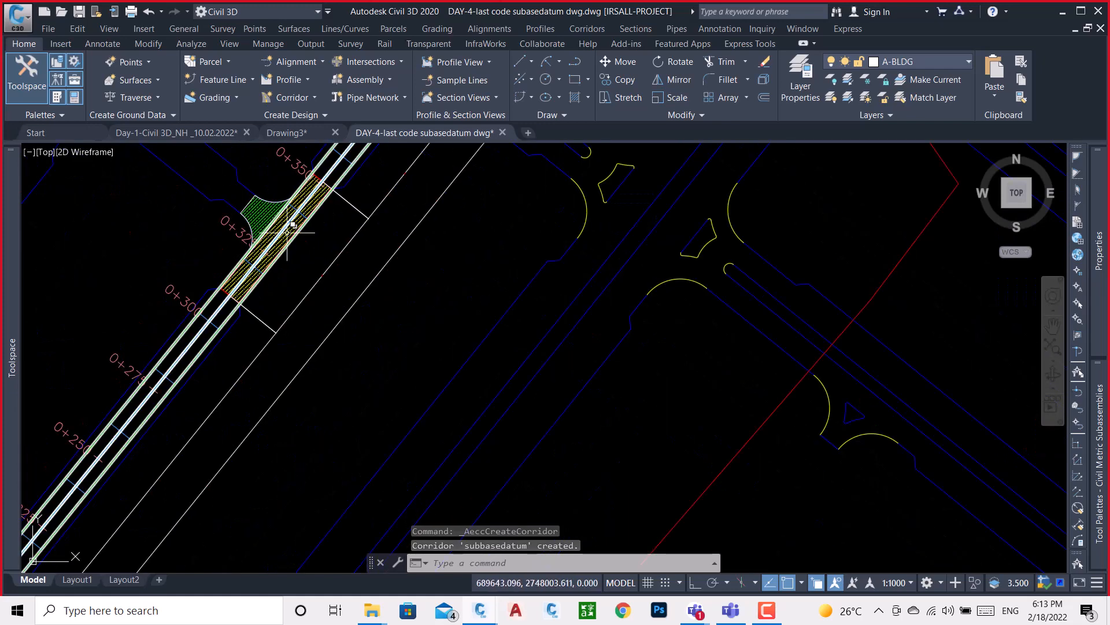
pyautogui.scroll(2, 291, 224)
pyautogui.scroll(-4, 208, 347)
pyautogui.scroll(8, 208, 351)
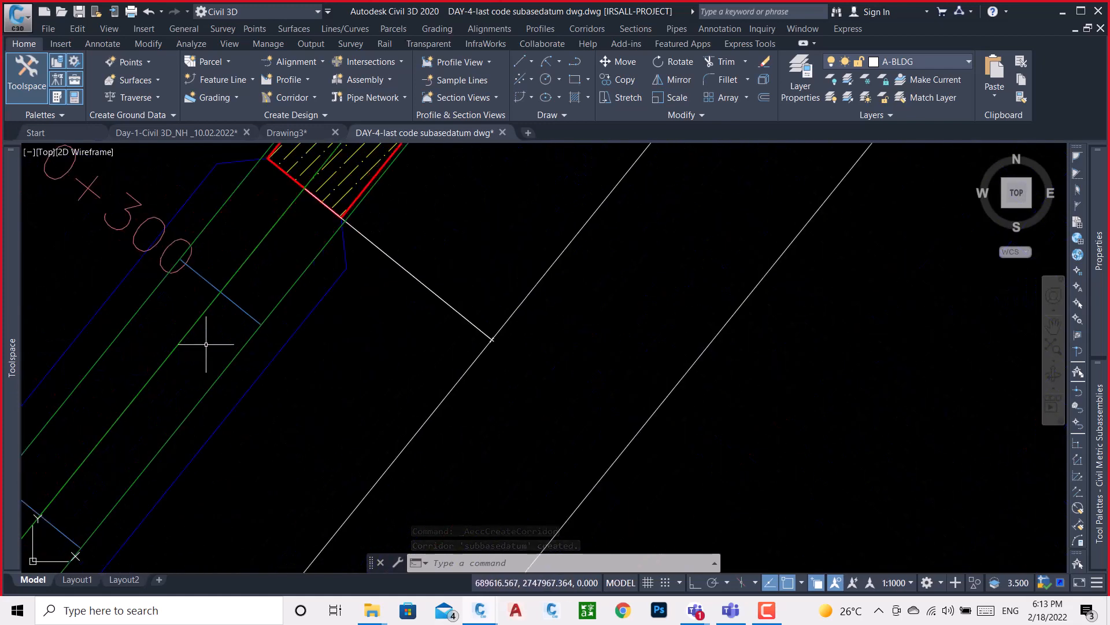
pyautogui.click(232, 303)
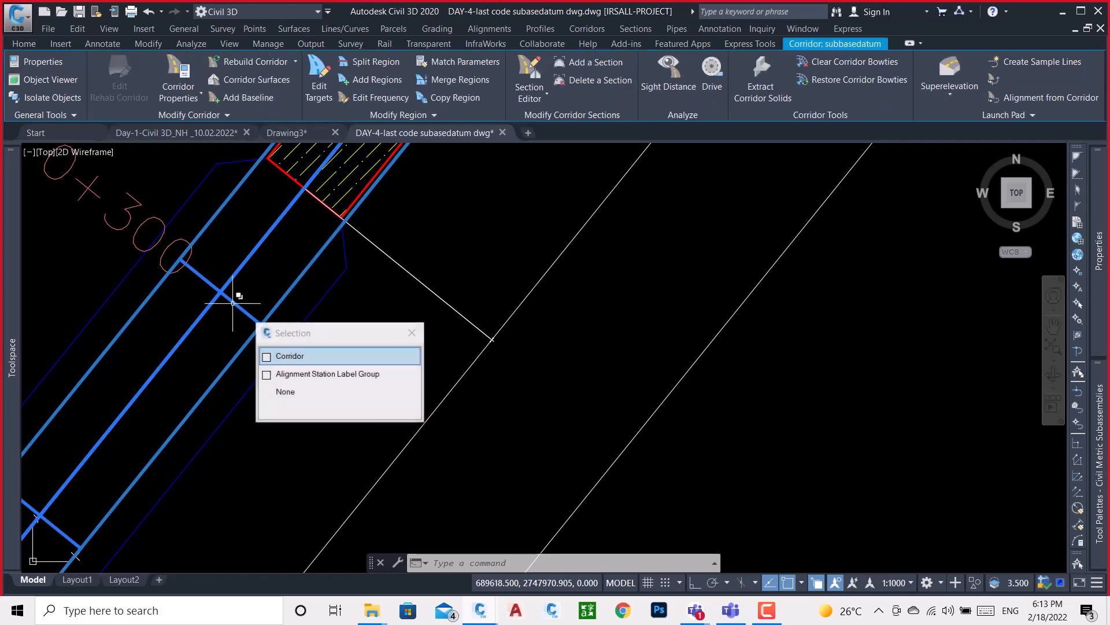
pyautogui.press('Escape')
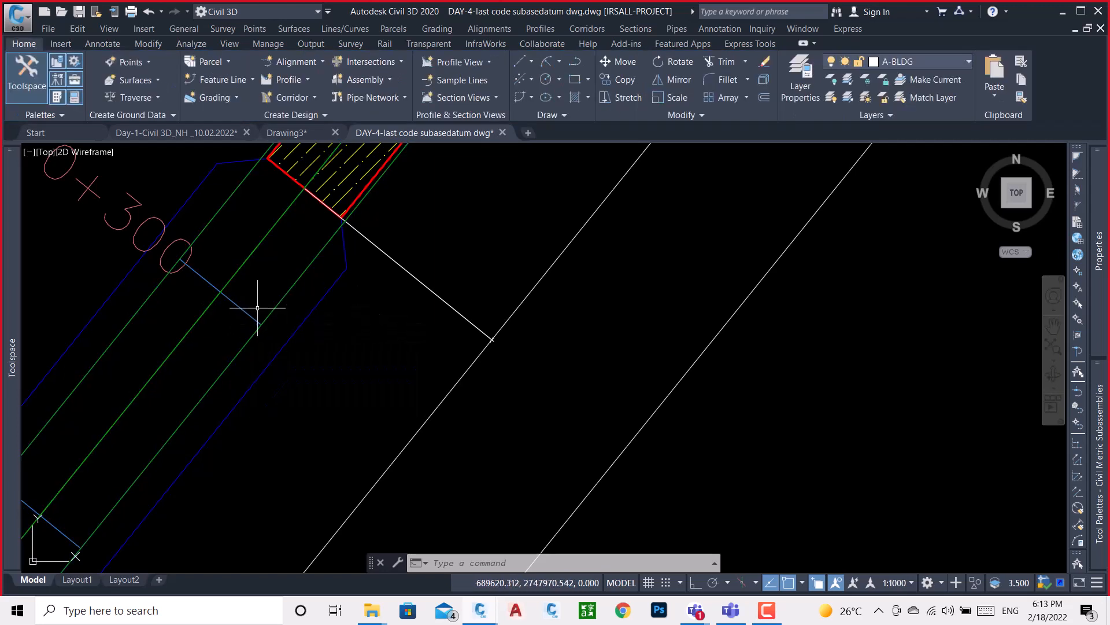
pyautogui.click(240, 303)
pyautogui.rightClick(406, 226)
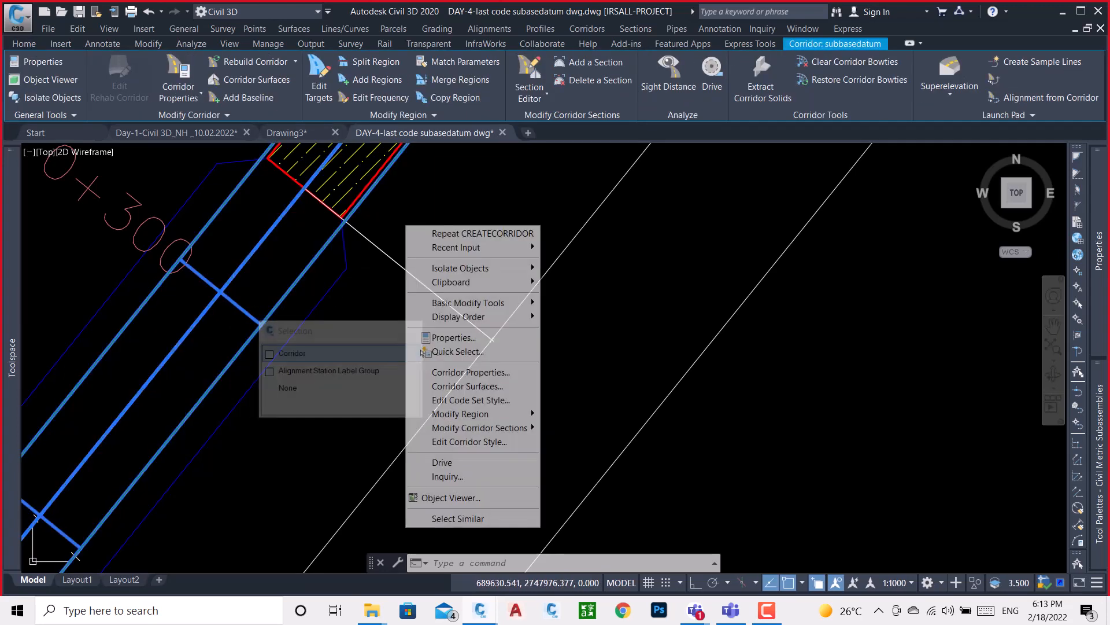
pyautogui.click(481, 371)
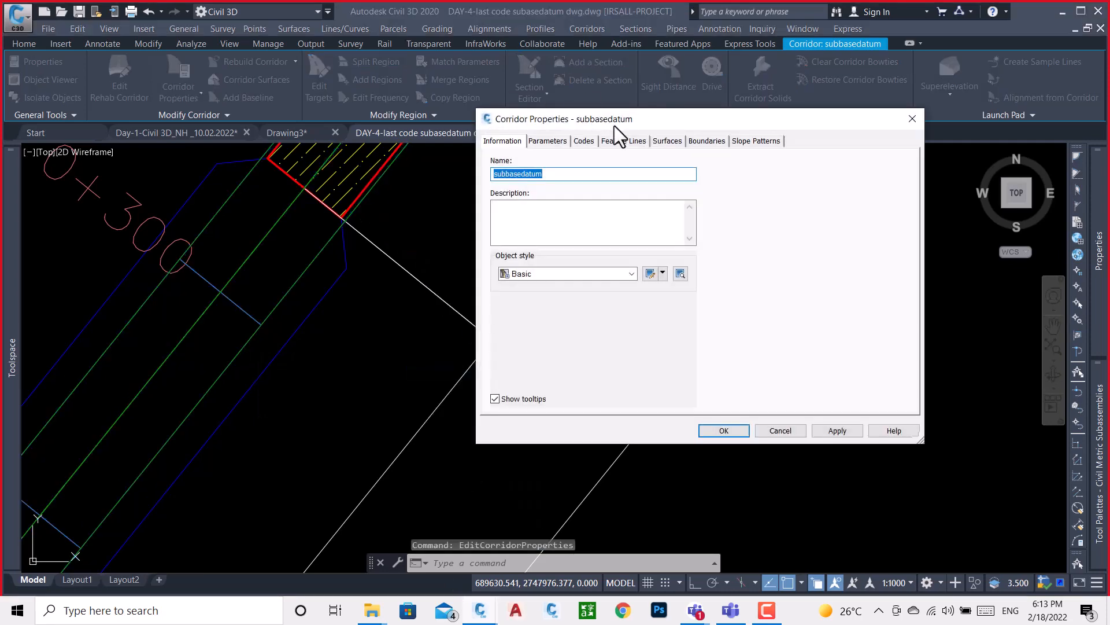
pyautogui.click(666, 141)
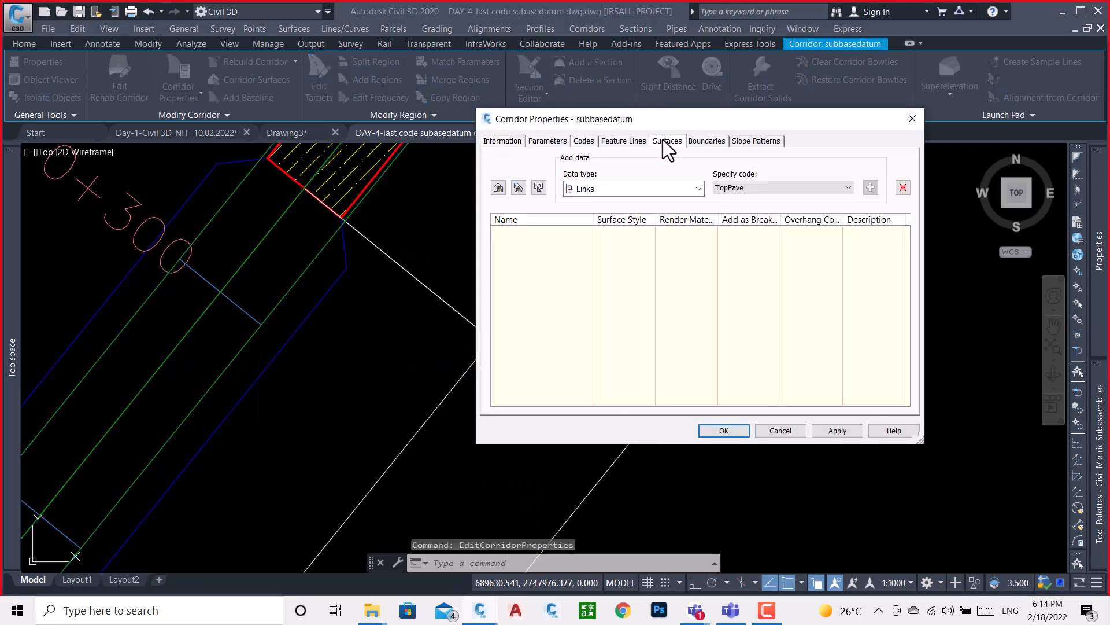
# - Create a corridor surface and name it Datum
pyautogui.click(498, 188)
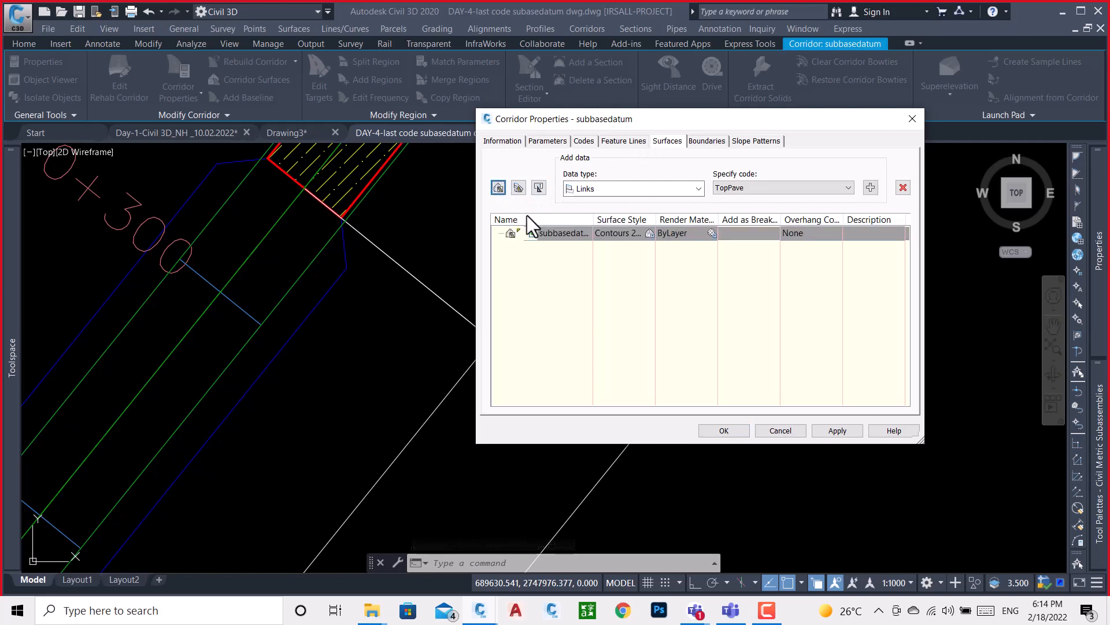
pyautogui.doubleClick(556, 233)
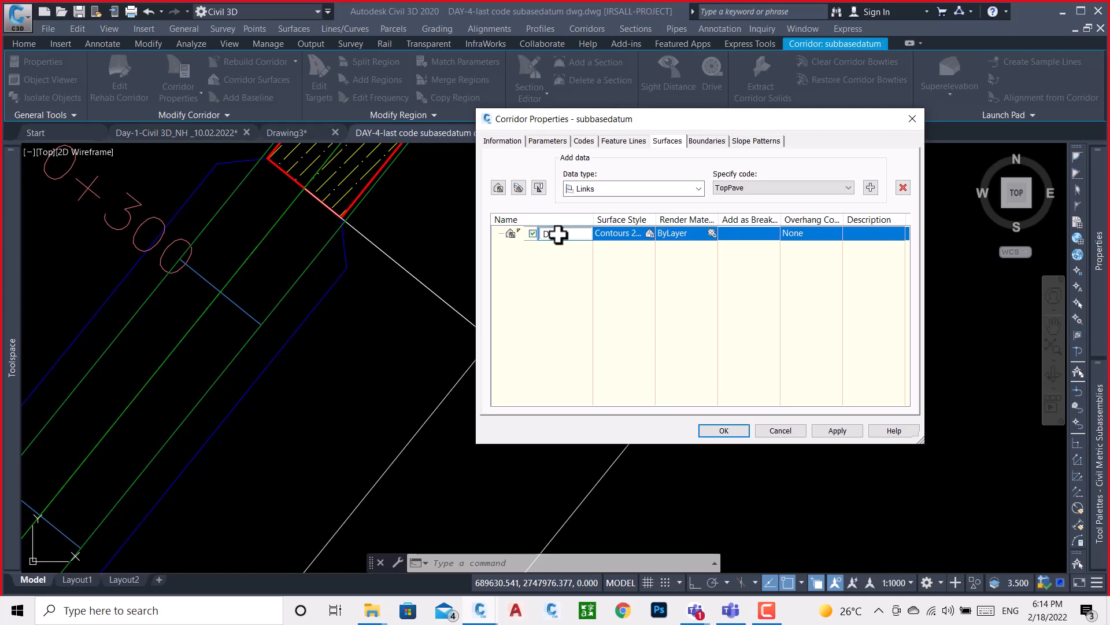
pyautogui.write('Datum')
pyautogui.press('Return')
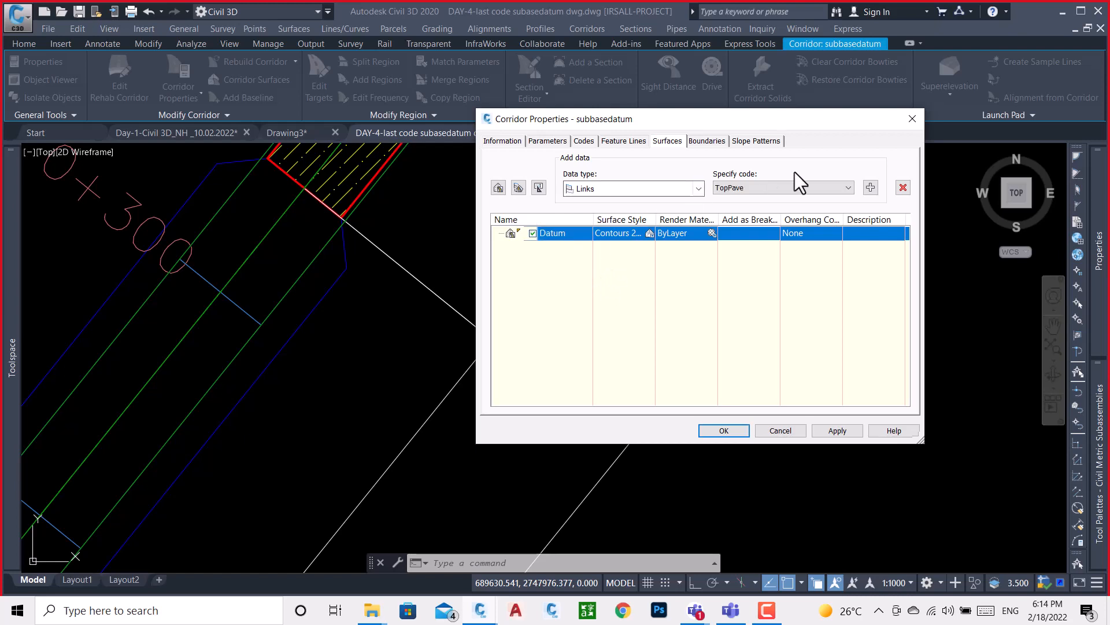
# - Add the SubBaseDatum link code to the Datum surface as breaklines and set its overhang correction to Bottom Links
pyautogui.click(829, 190)
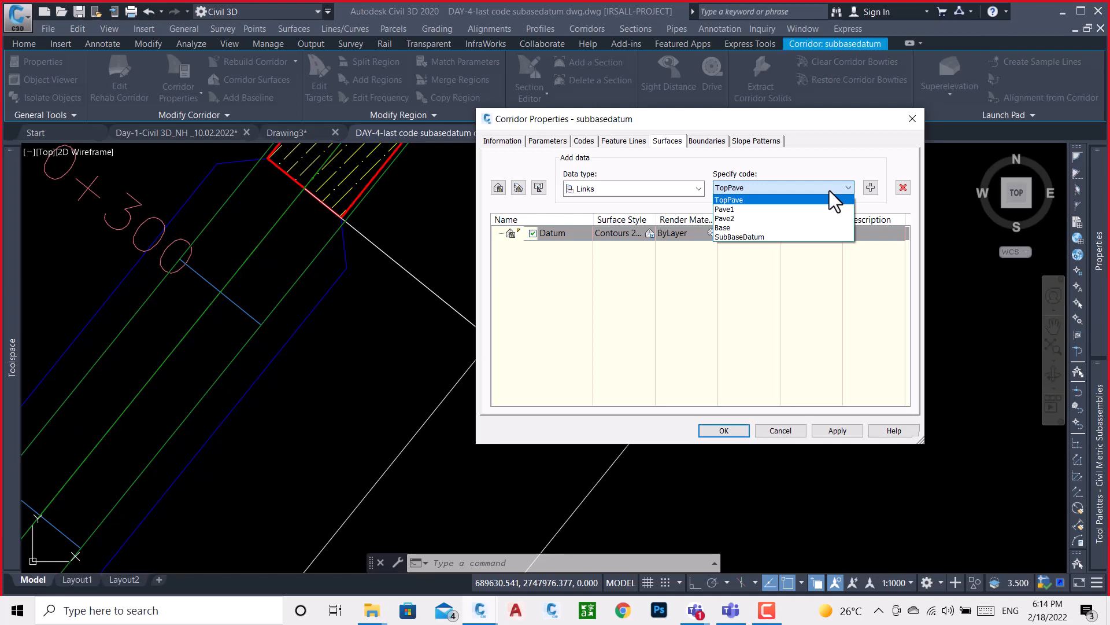
pyautogui.click(753, 238)
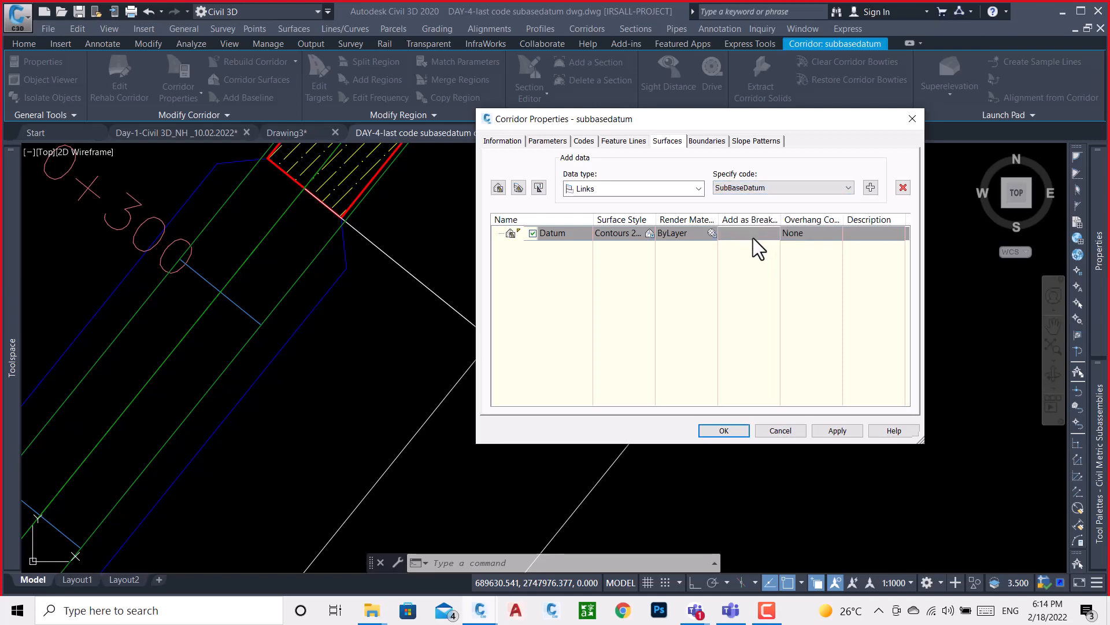
pyautogui.click(870, 187)
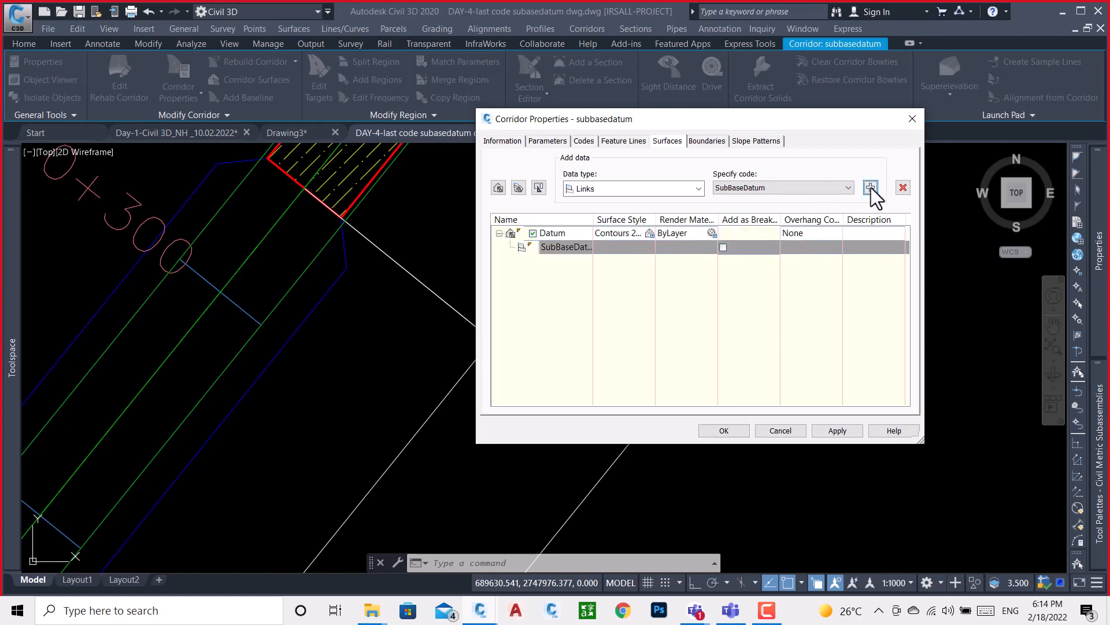
pyautogui.click(725, 248)
pyautogui.click(790, 233)
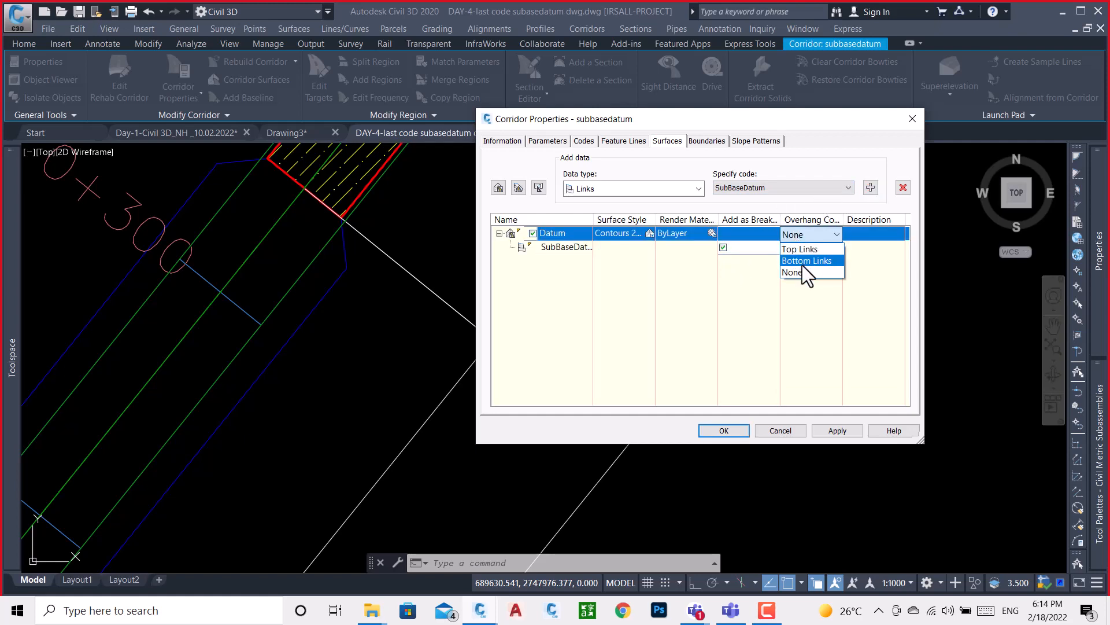
pyautogui.click(801, 260)
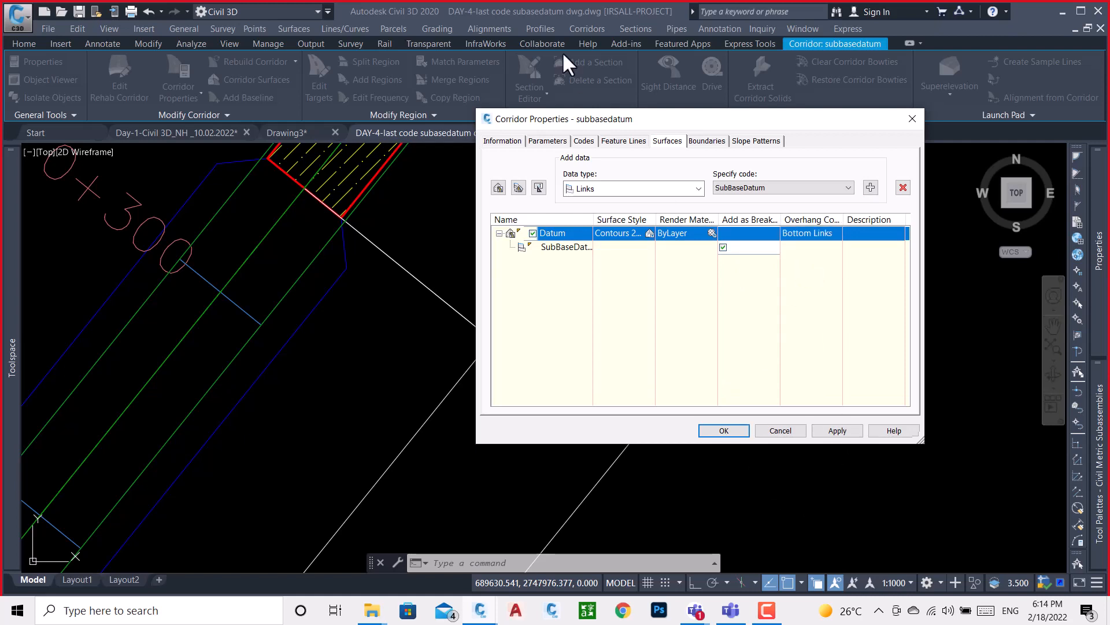
# - Add the corridor extents as the outside boundary of the Datum surface and rebuild the corridor to apply it
pyautogui.click(706, 140)
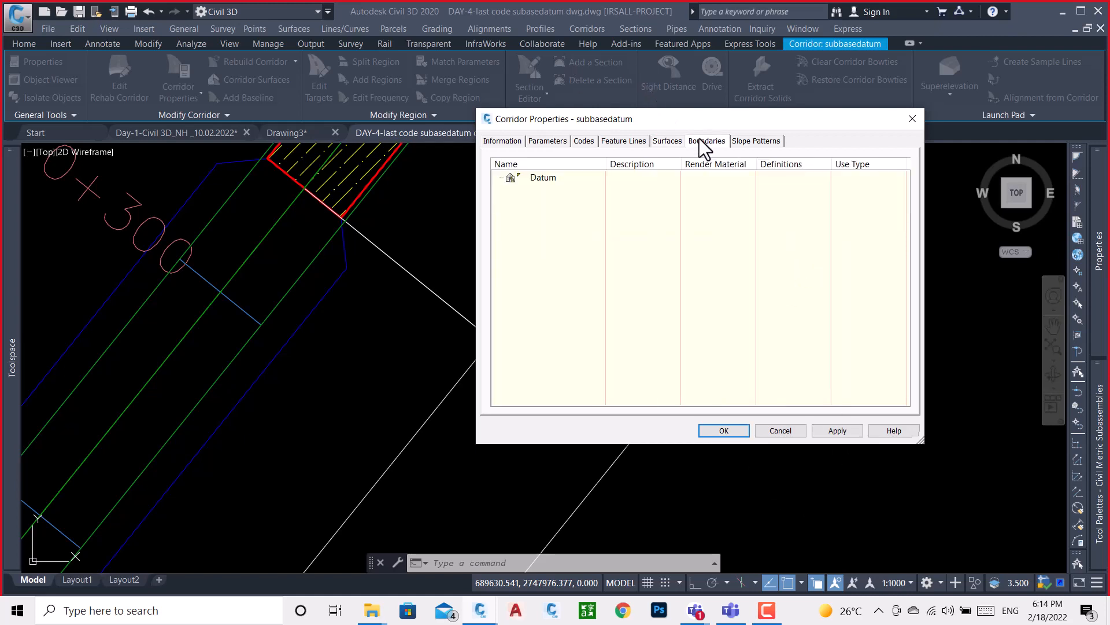
pyautogui.click(545, 179)
pyautogui.rightClick(545, 179)
pyautogui.click(617, 187)
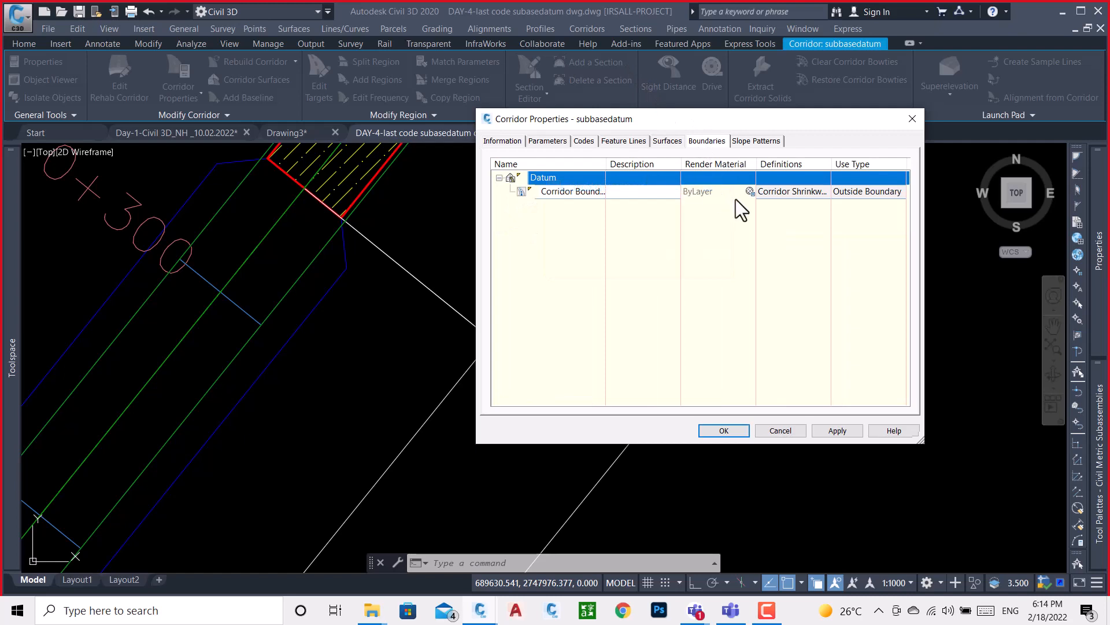
pyautogui.click(843, 435)
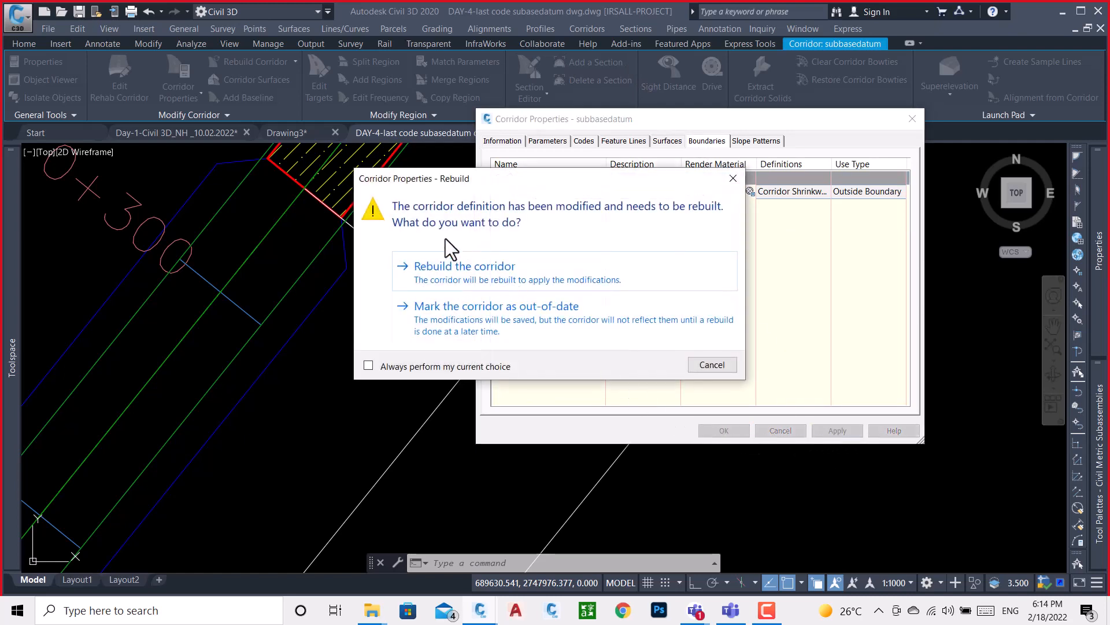
pyautogui.click(456, 266)
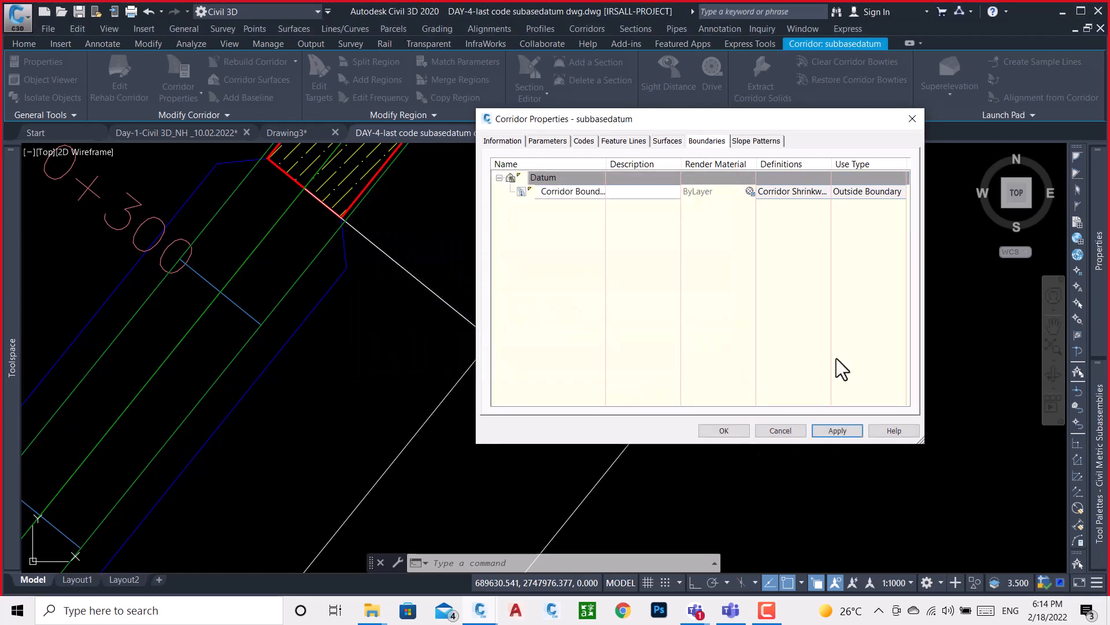
pyautogui.click(724, 431)
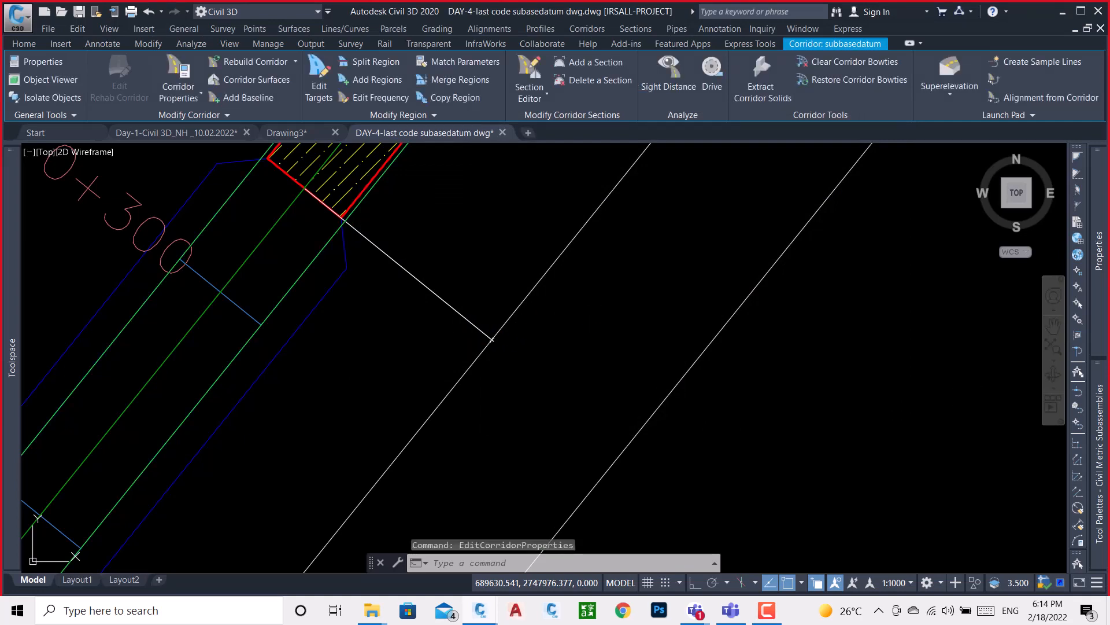
pyautogui.press('Escape')
# - Create sample lines by range of stations along alignment RD-LR-111 in the LR-111 group, keeping the default station range settings
pyautogui.scroll(-6, 503, 289)
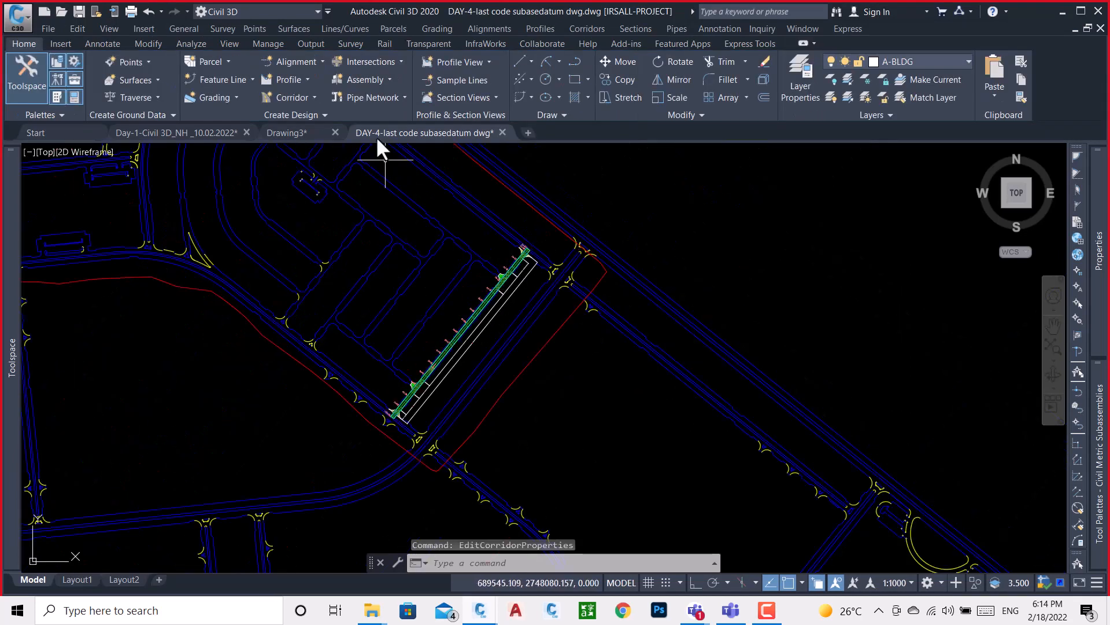
pyautogui.click(463, 79)
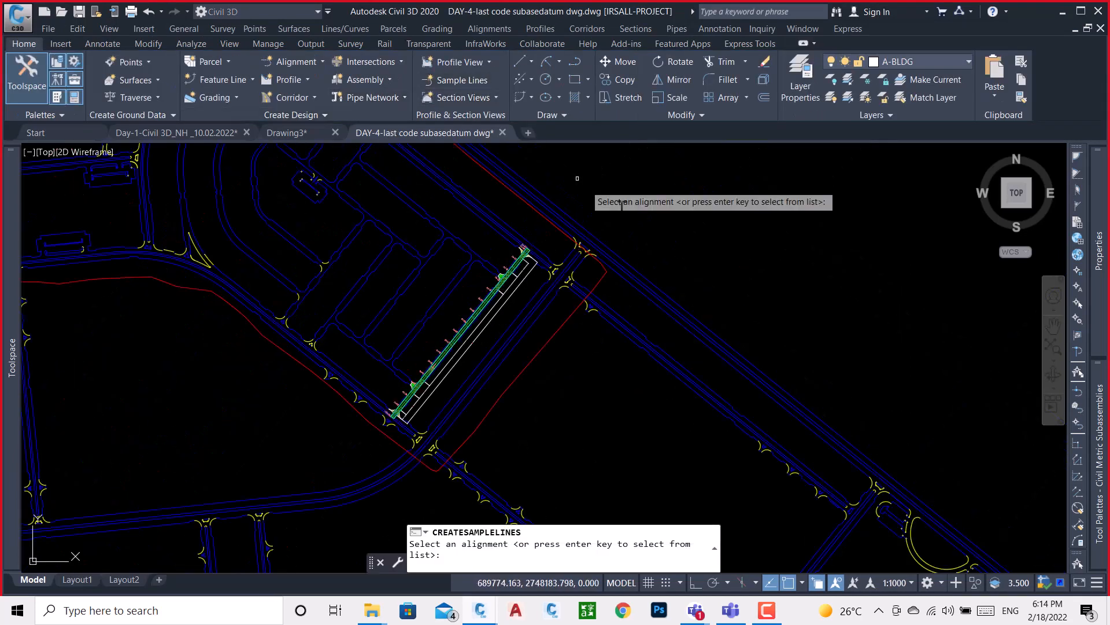
pyautogui.press('Return')
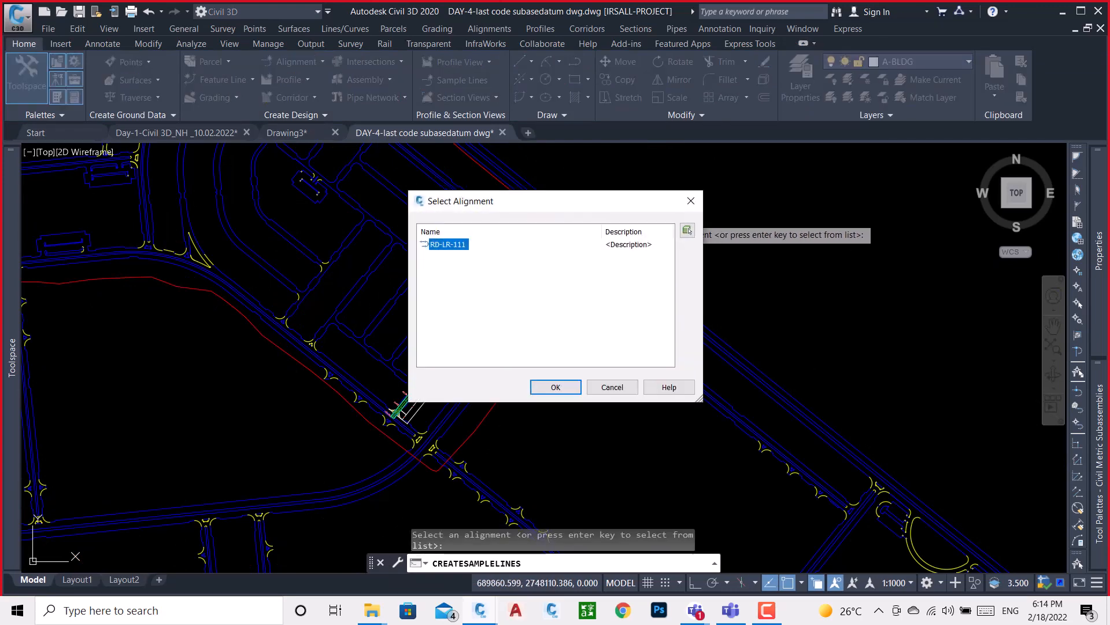
pyautogui.click(554, 386)
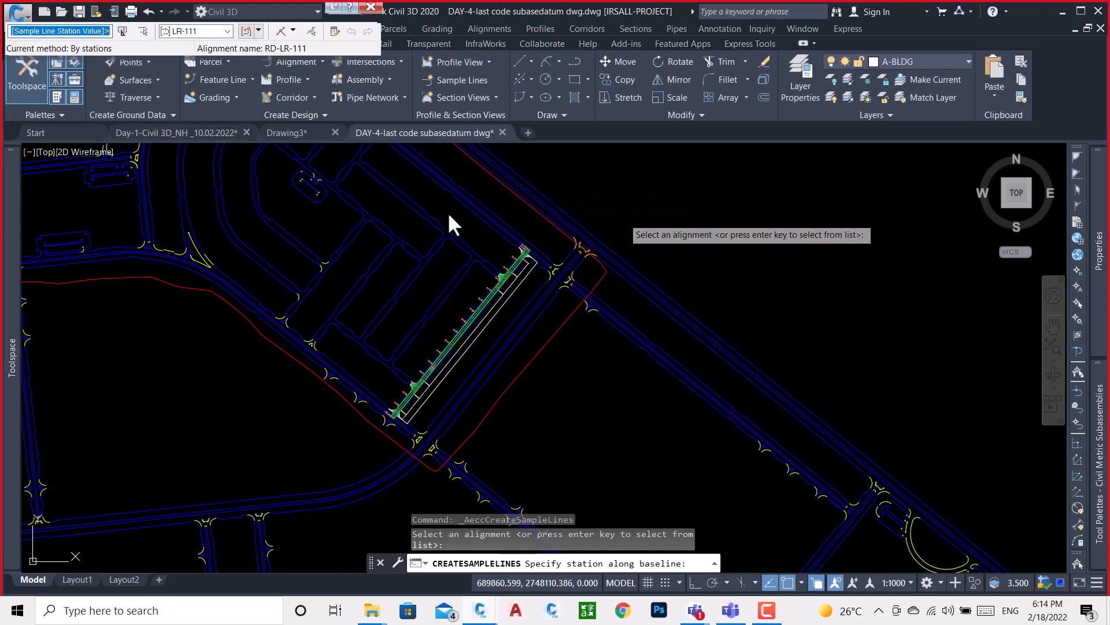
pyautogui.click(293, 31)
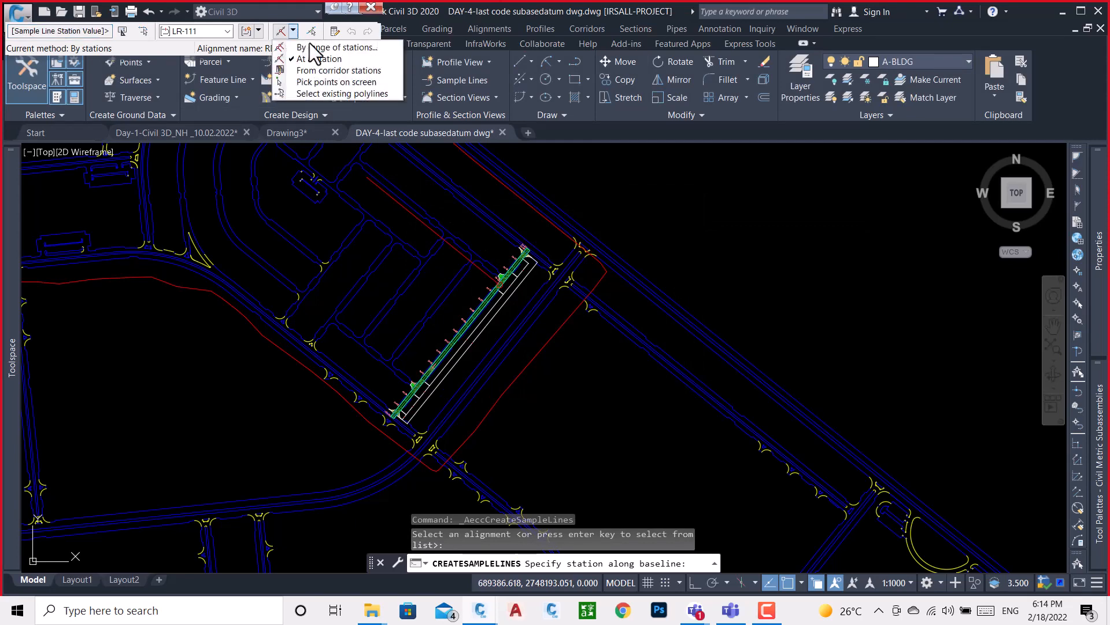
pyautogui.click(327, 50)
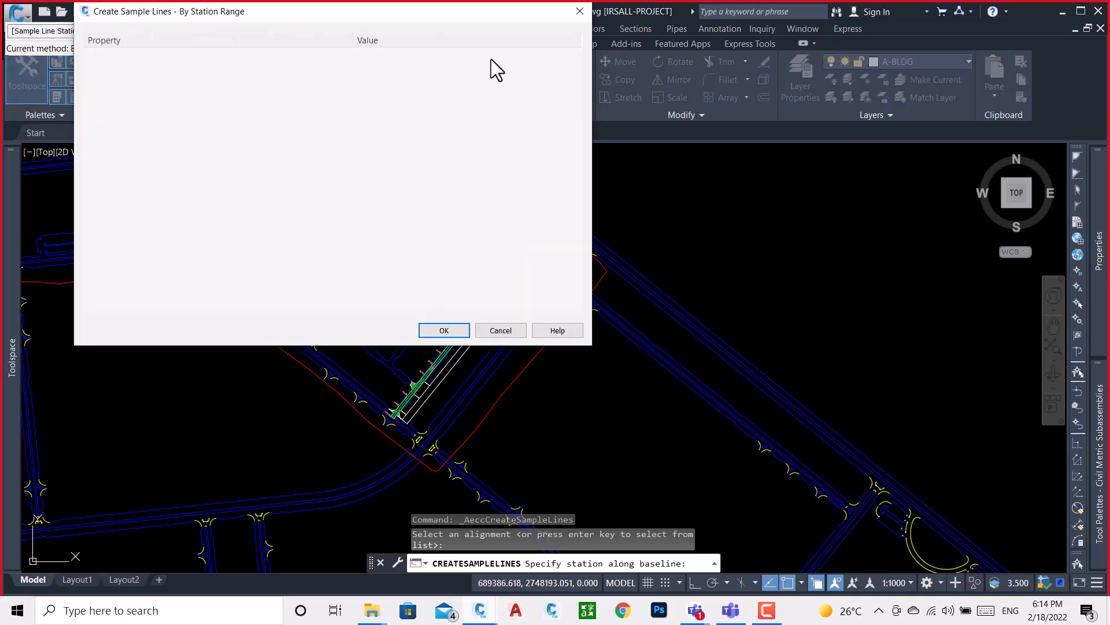
pyautogui.click(457, 325)
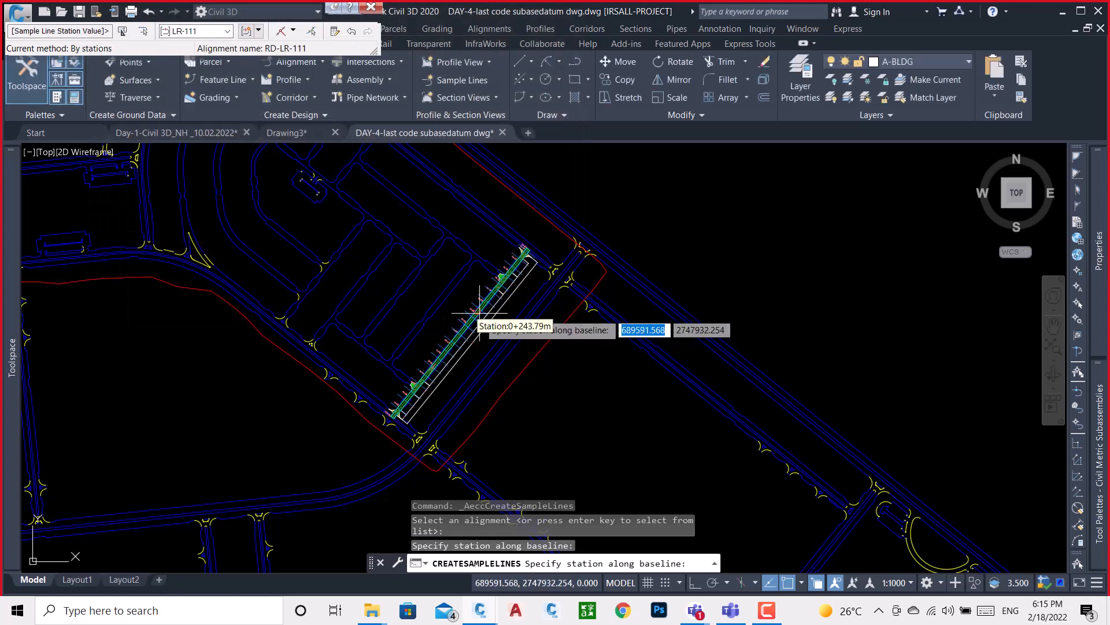
pyautogui.press('Escape')
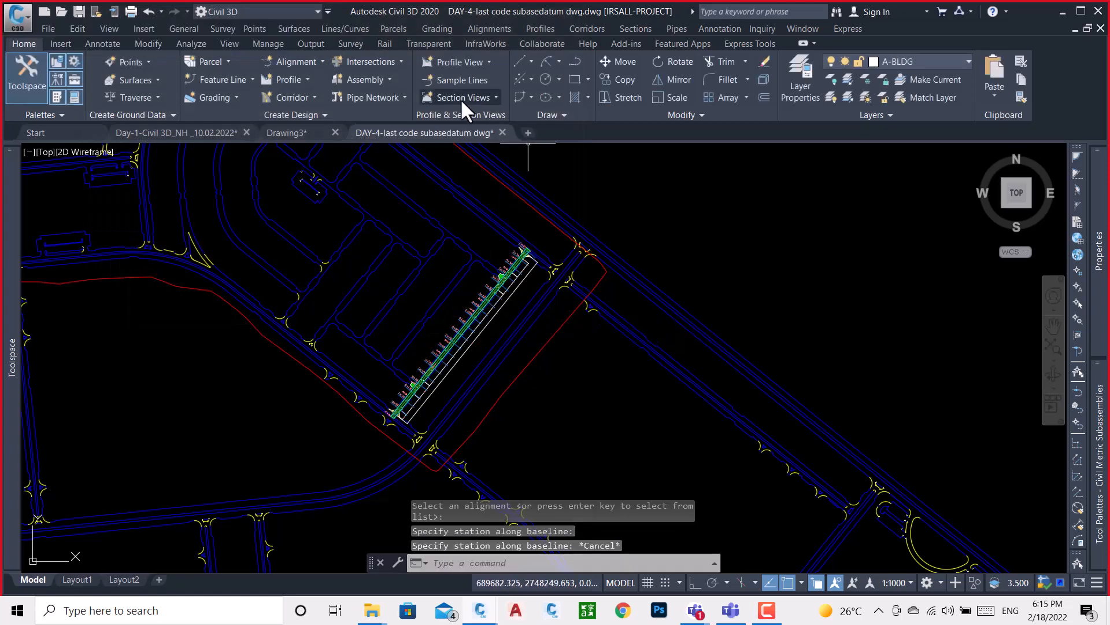
# - Open the material list for computing materials on alignment RD-LR-111 with the sample line group LR-111
pyautogui.click(642, 32)
pyautogui.click(667, 129)
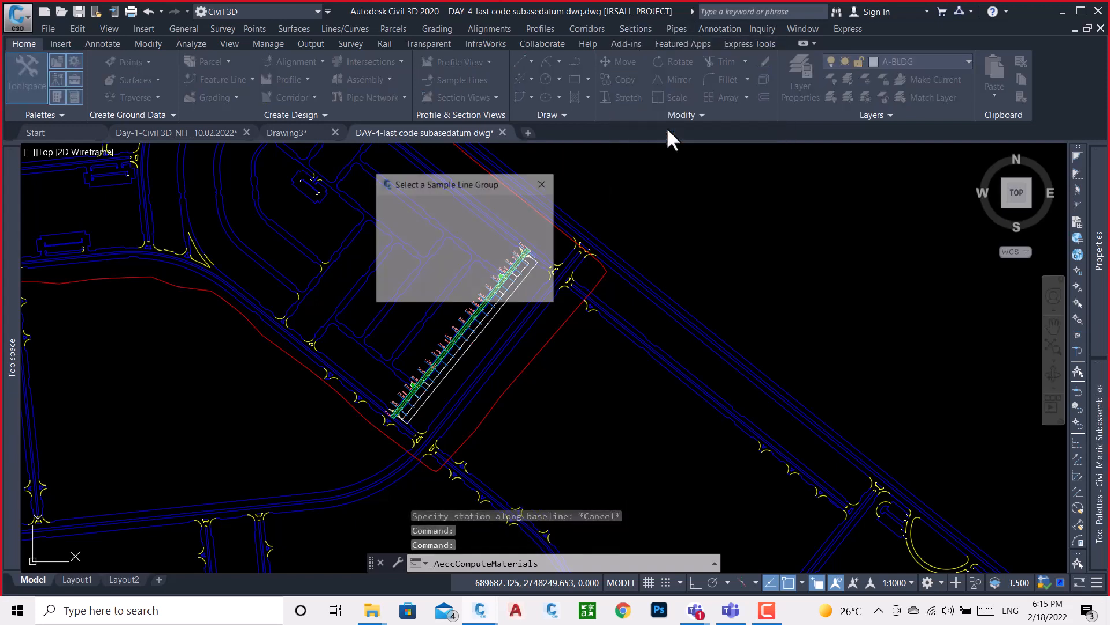
pyautogui.click(442, 226)
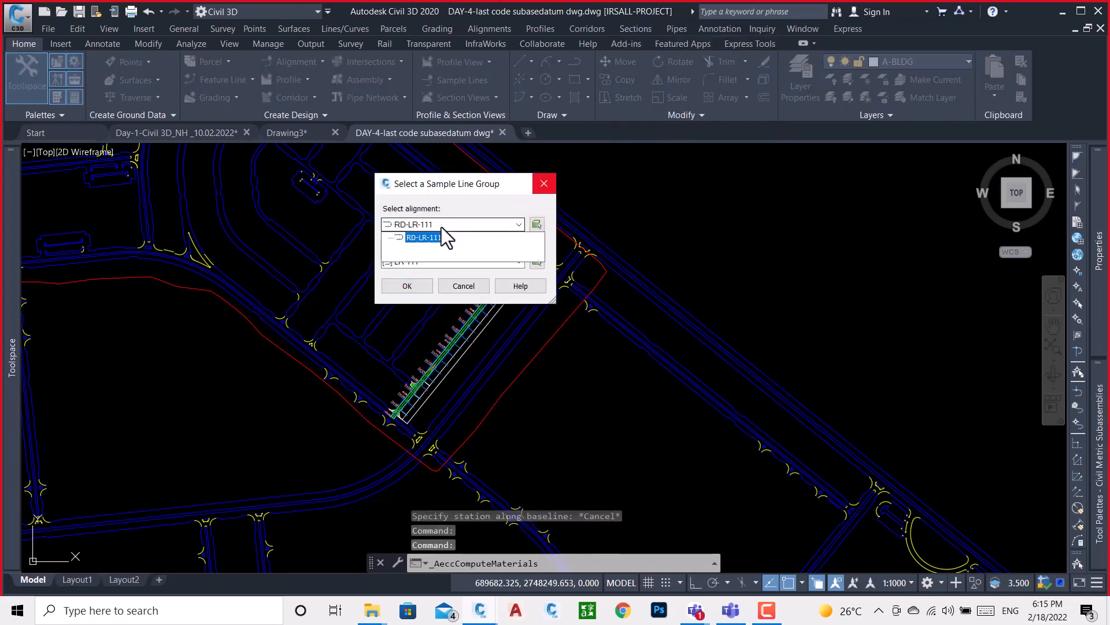
pyautogui.click(442, 227)
pyautogui.click(428, 261)
pyautogui.click(416, 274)
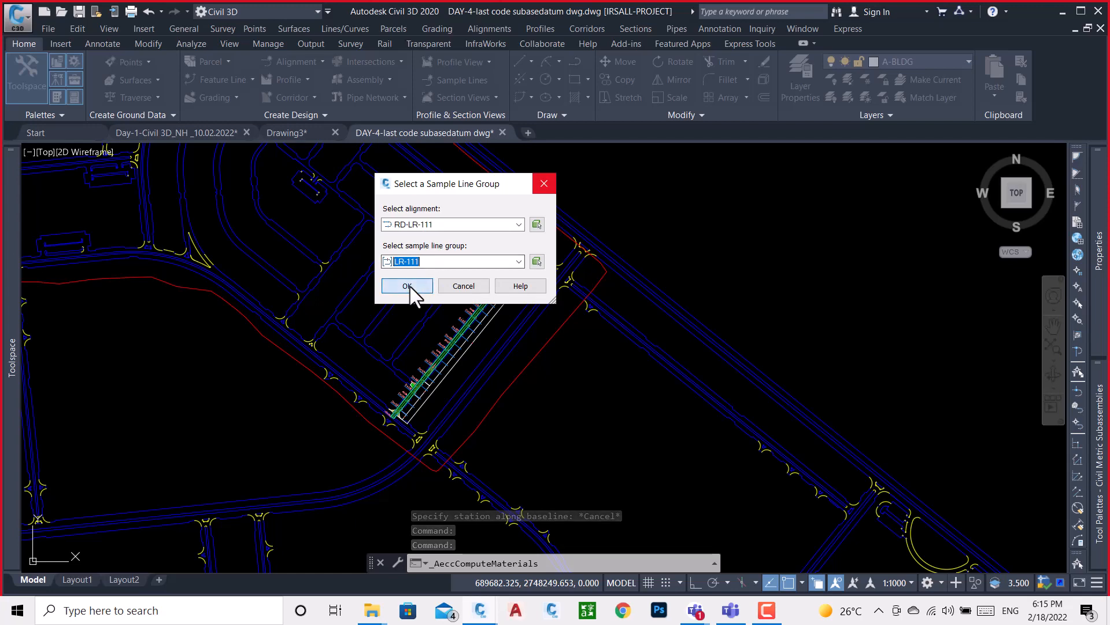
pyautogui.click(408, 284)
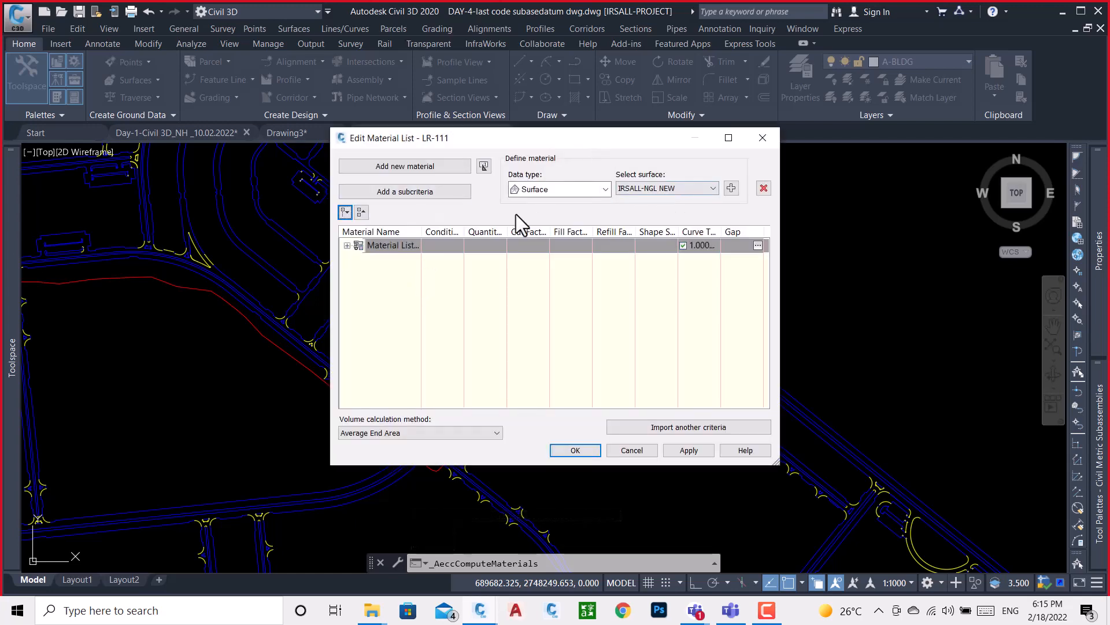
# - Examine the surfaces and conditions defined under Ground Removed and Ground Fill in the material list, and close it without changes
pyautogui.click(346, 245)
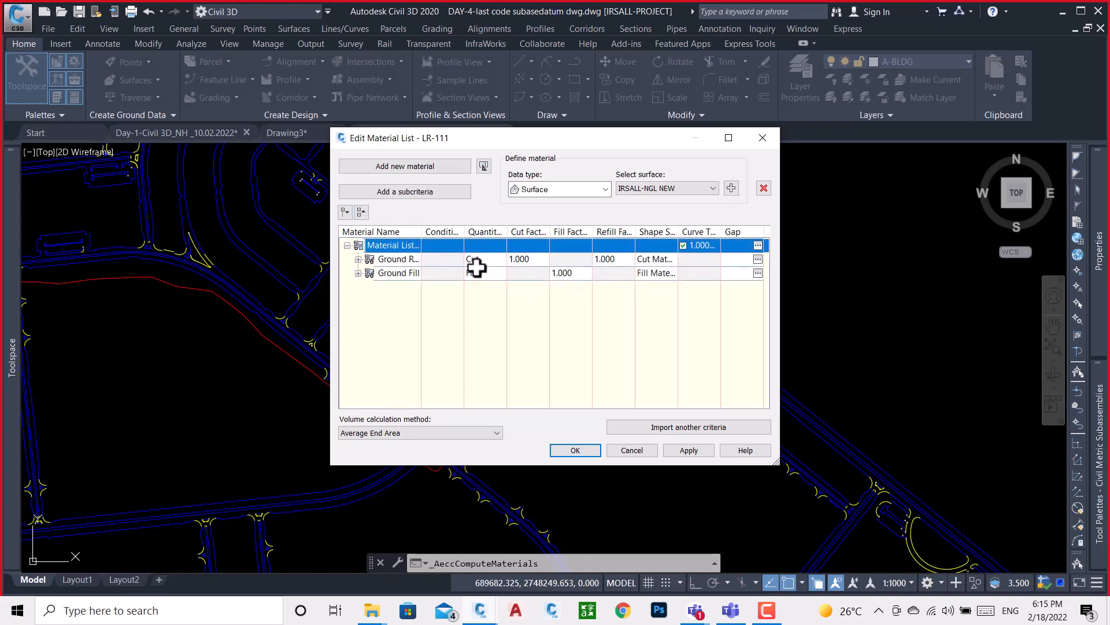
pyautogui.click(358, 259)
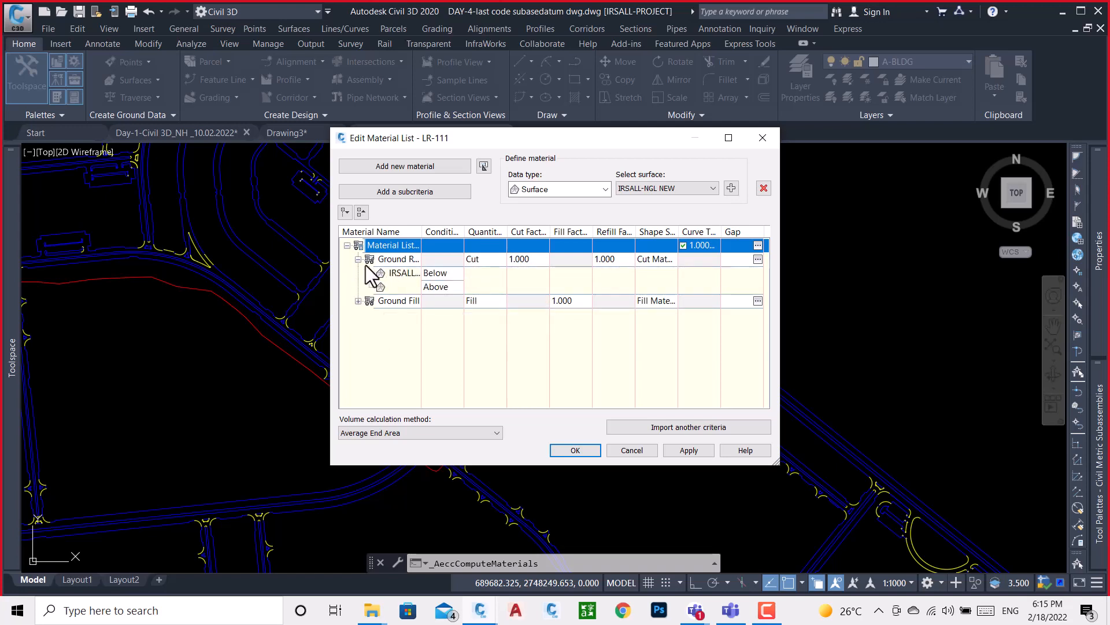
pyautogui.click(358, 260)
pyautogui.click(358, 273)
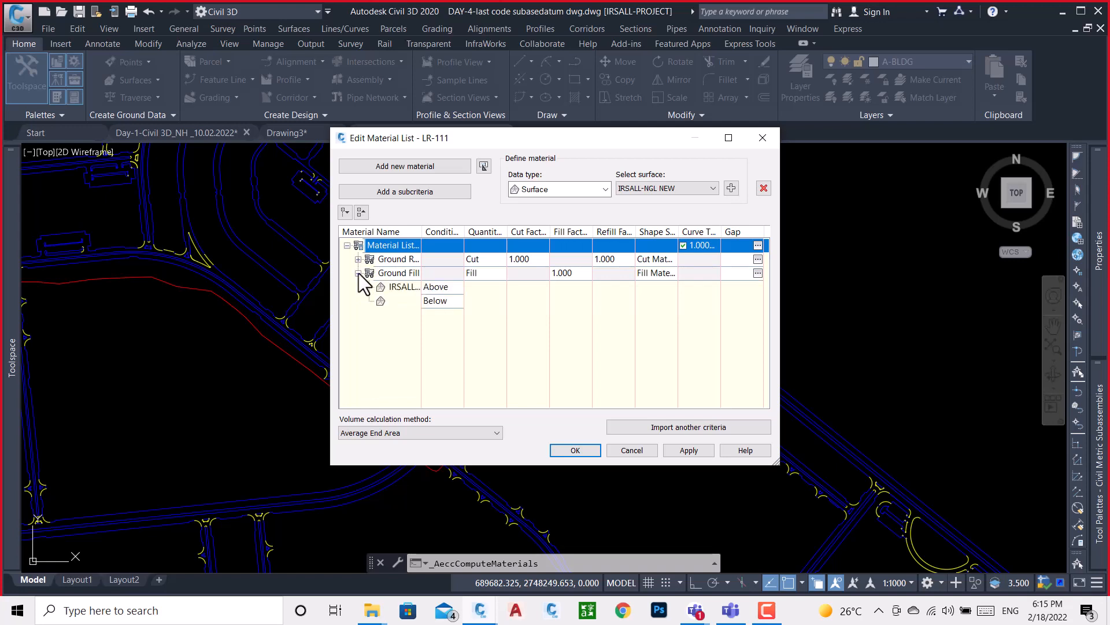
pyautogui.click(359, 273)
pyautogui.click(358, 260)
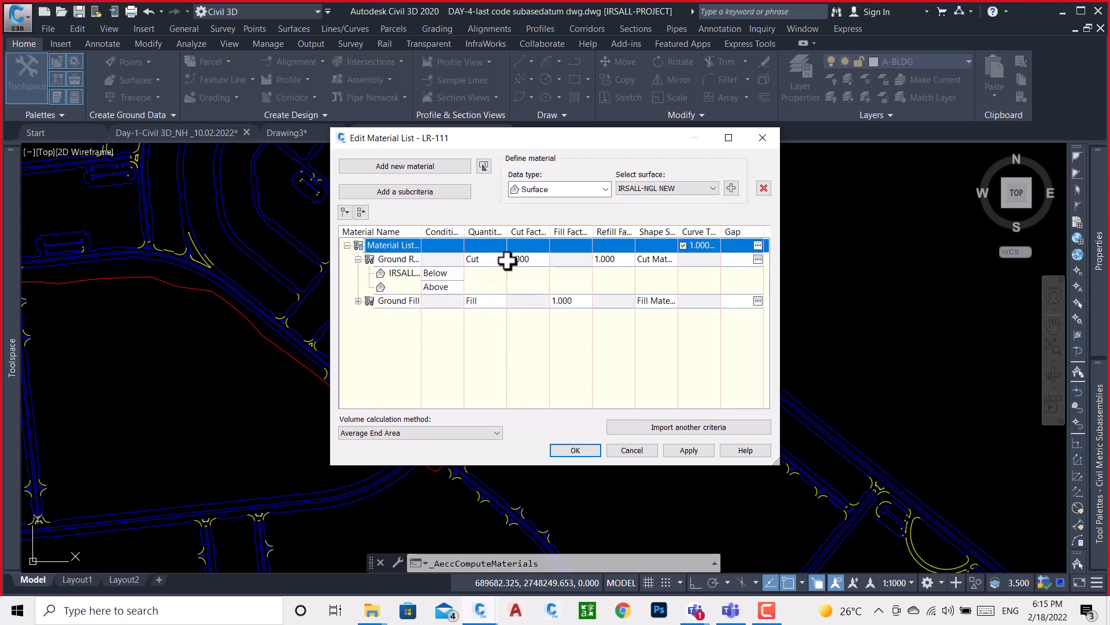
pyautogui.moveTo(507, 232); pyautogui.dragTo(539, 233)
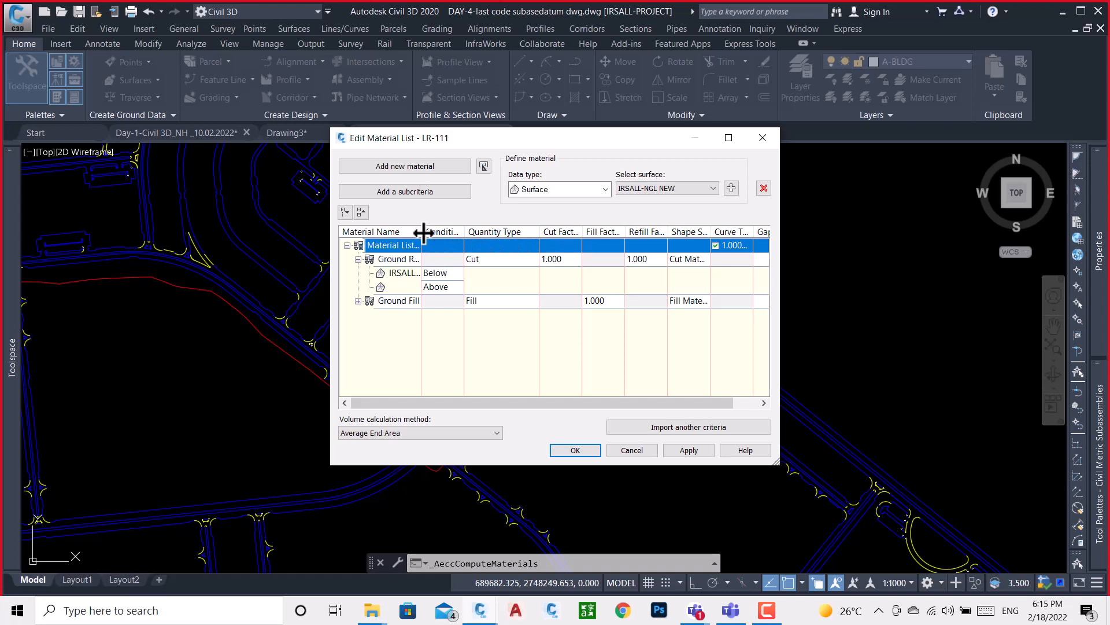
pyautogui.moveTo(423, 233); pyautogui.dragTo(470, 242)
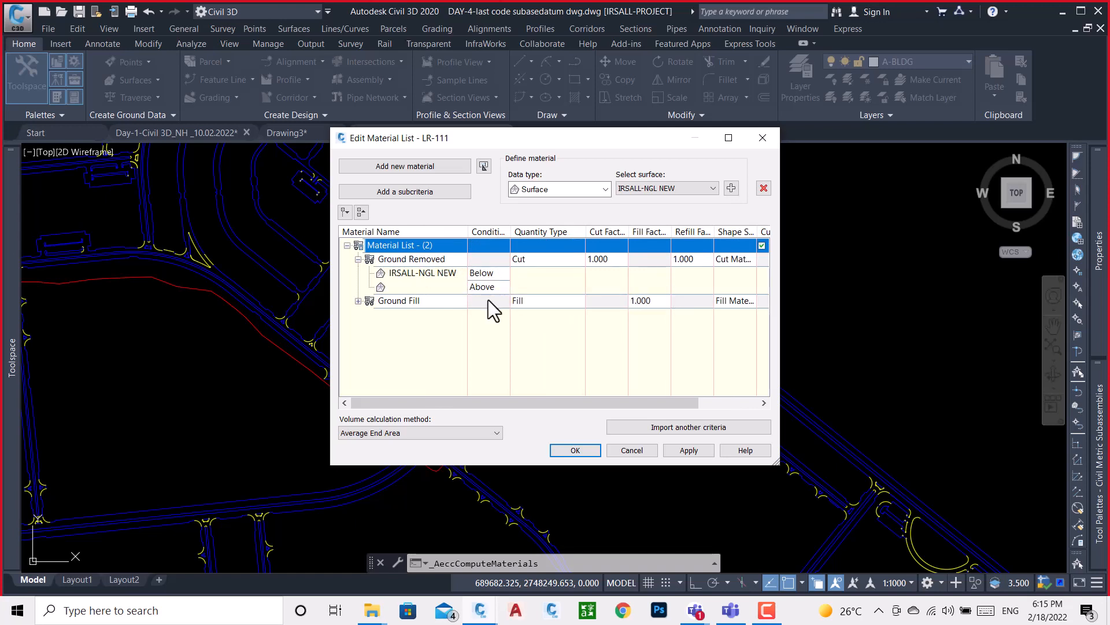
pyautogui.click(376, 288)
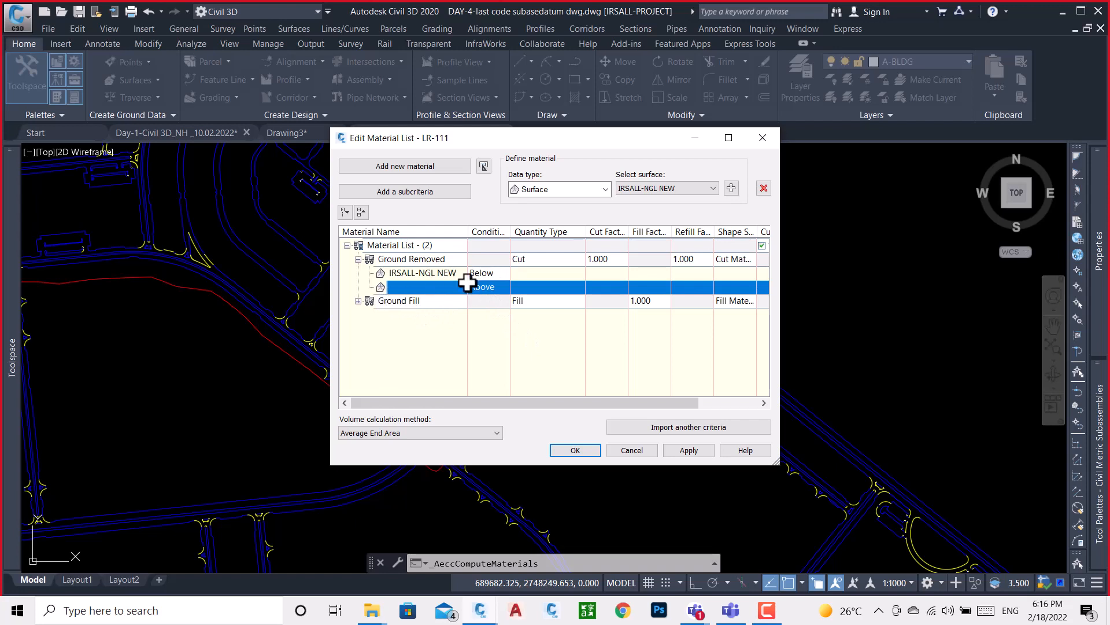
pyautogui.click(487, 290)
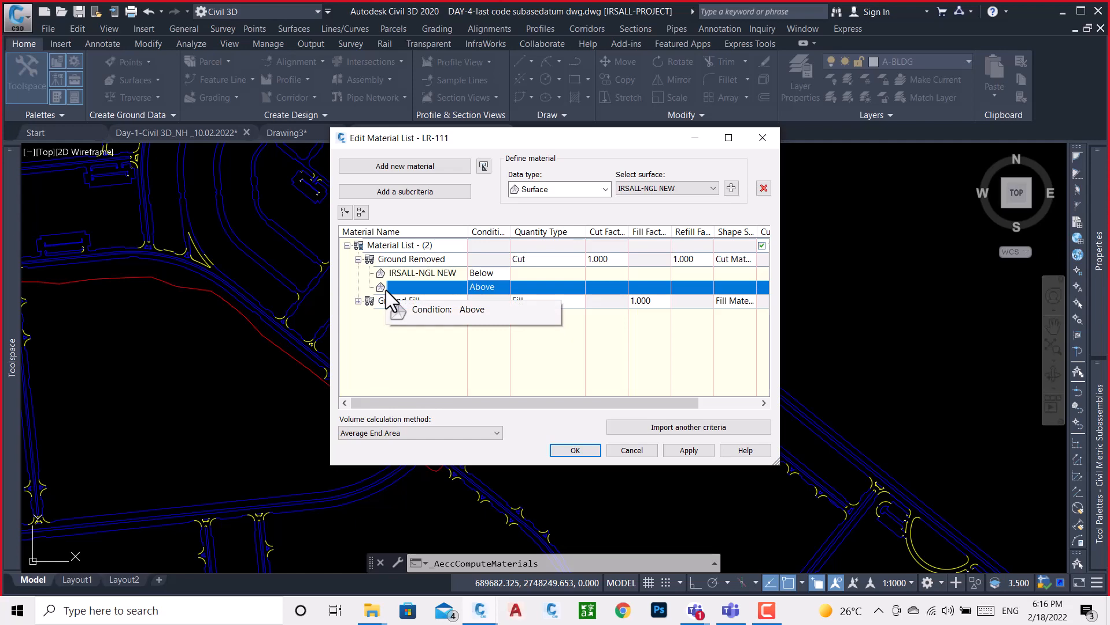
pyautogui.click(761, 138)
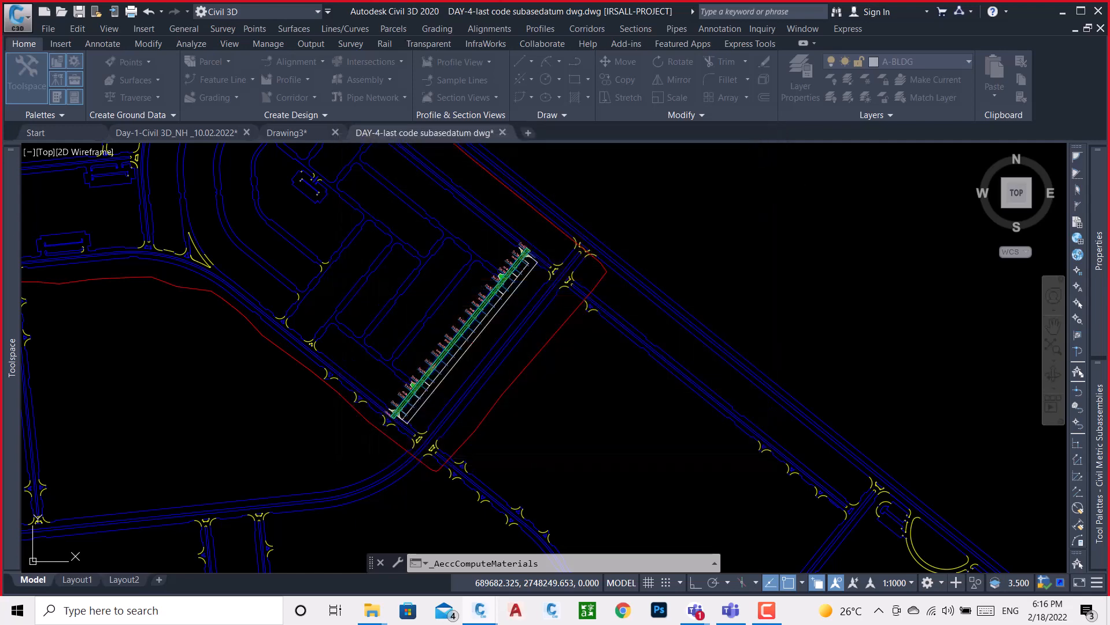
# - Examine the pavement layers and bottom link of the small road assembly beside the profile views
pyautogui.scroll(-5, 532, 280)
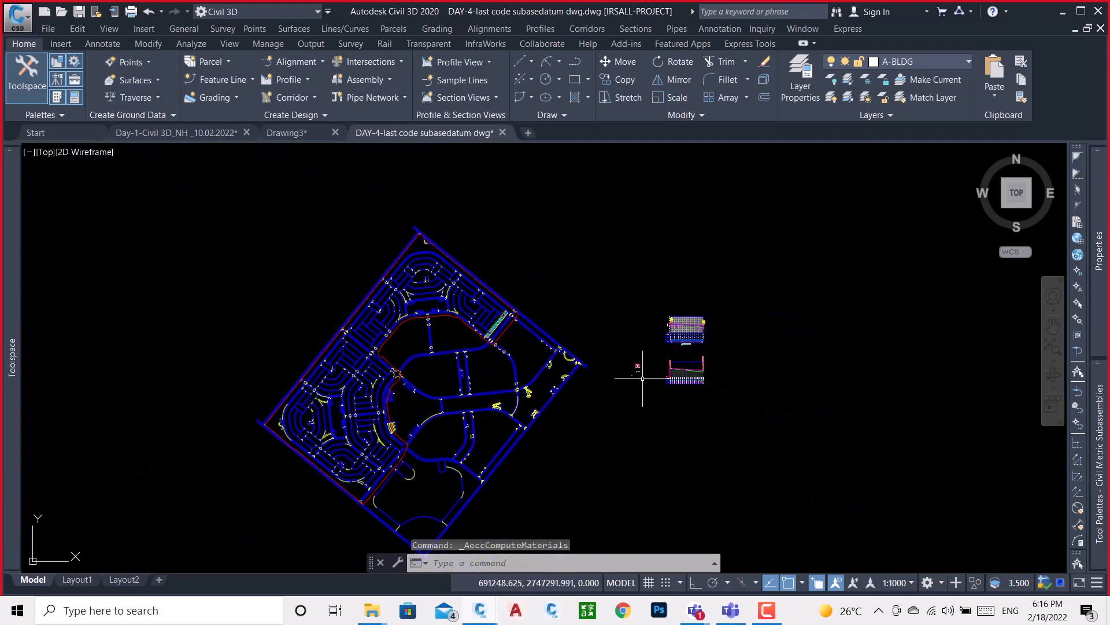
pyautogui.scroll(10, 636, 370)
pyautogui.scroll(-5, 543, 303)
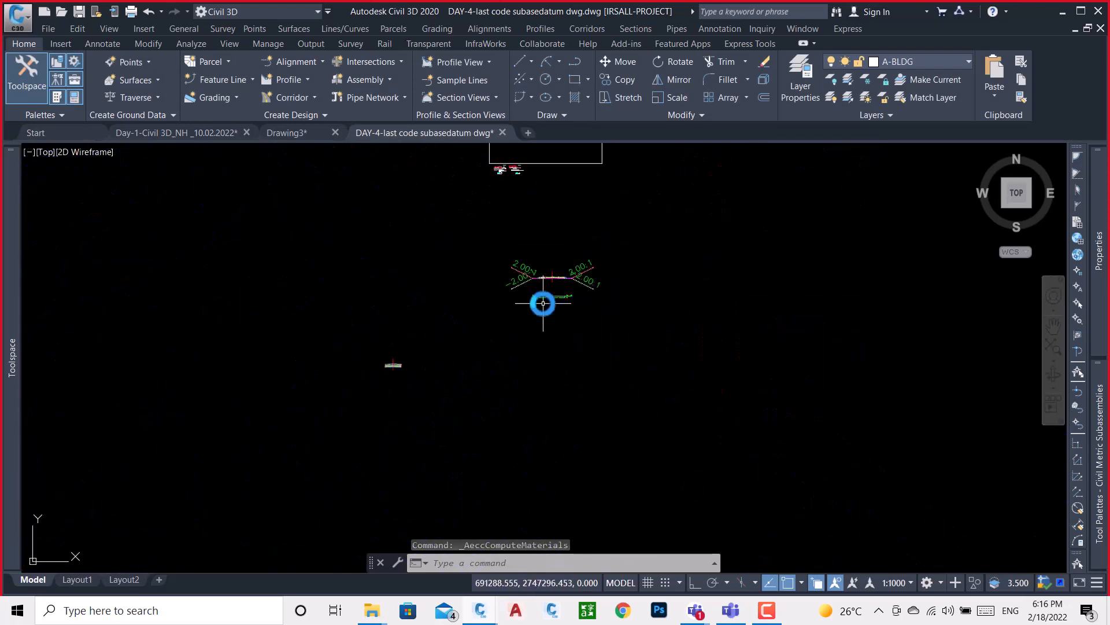
pyautogui.scroll(-2, 466, 322)
pyautogui.scroll(10, 444, 345)
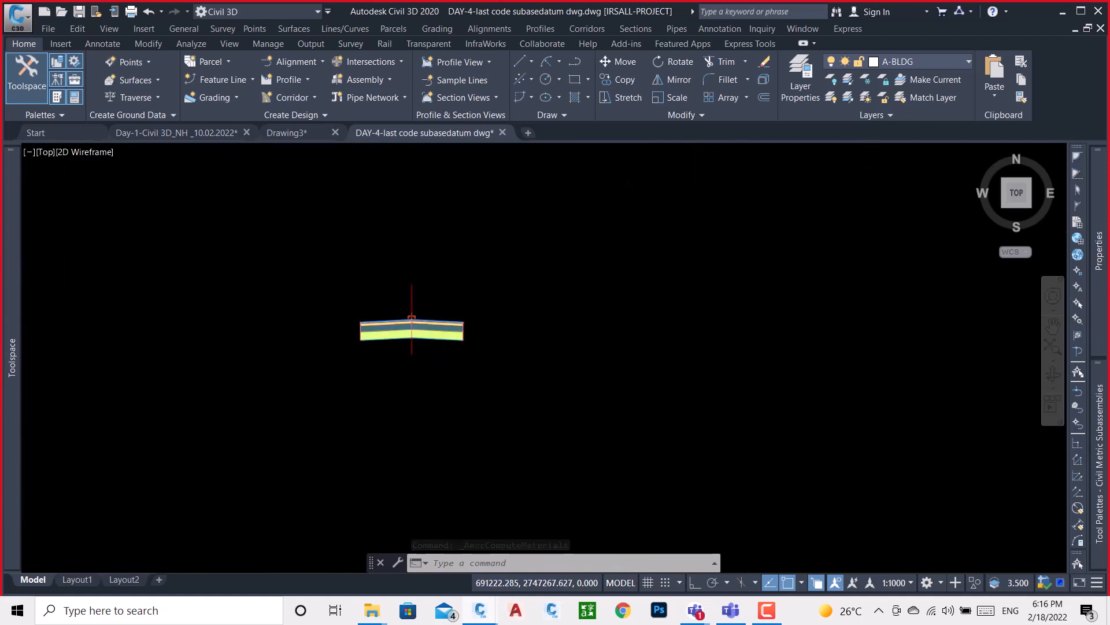
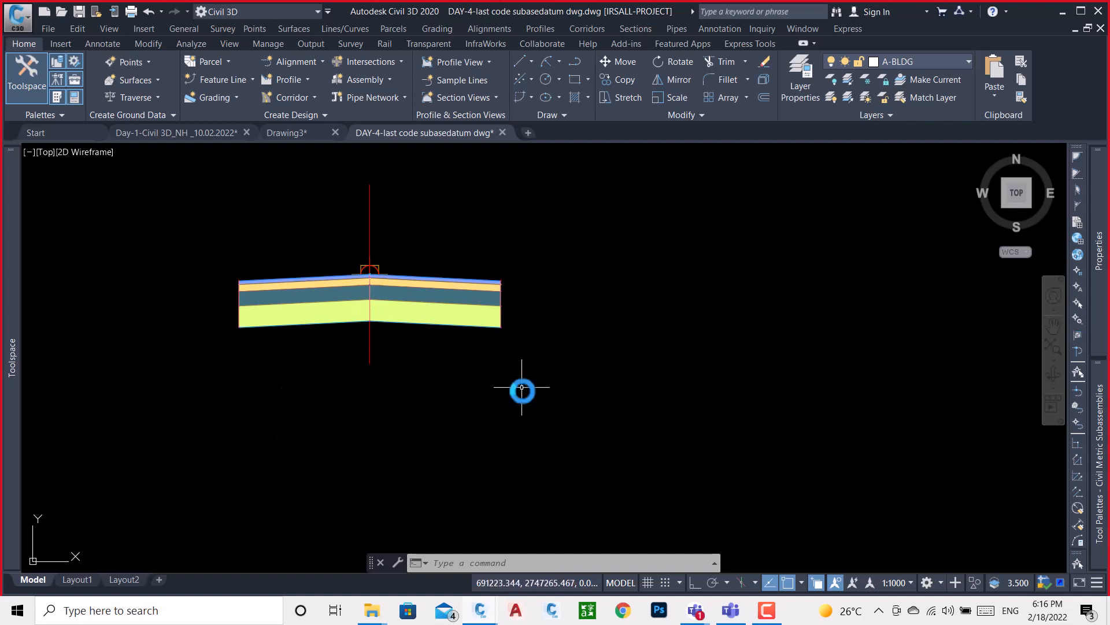
pyautogui.scroll(-2, 521, 389)
pyautogui.moveTo(520, 389); pyautogui.dragTo(553, 471, button='middle')
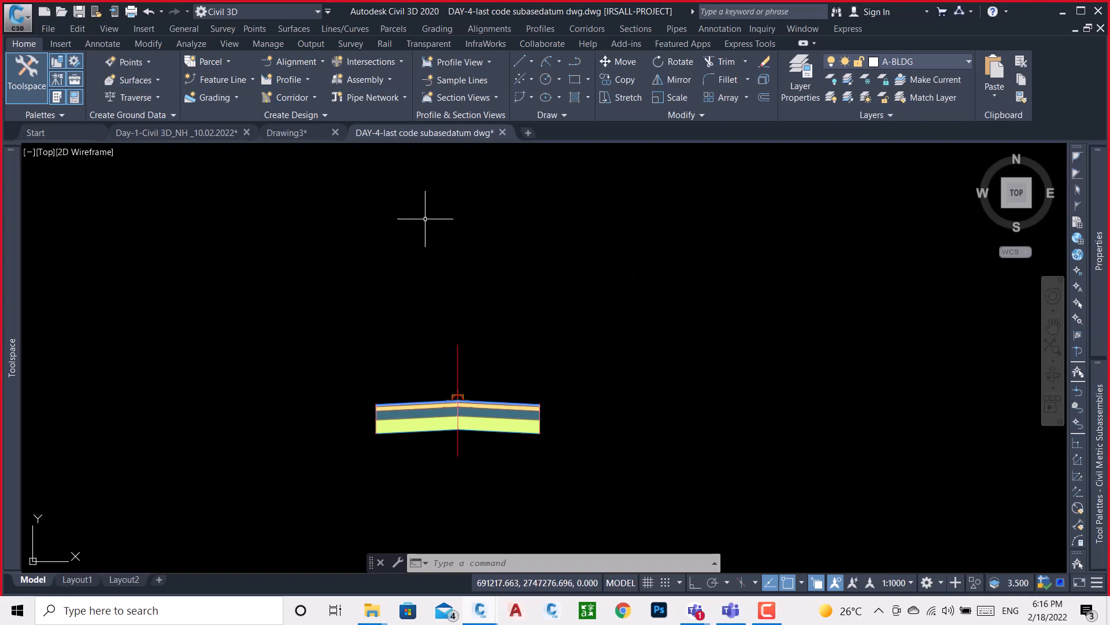
# - Set up multiple section views for alignment RD-LR-111 and sample line group LR-111, with Road Section style, draft placement and Basic plot style
pyautogui.scroll(-10, 362, 278)
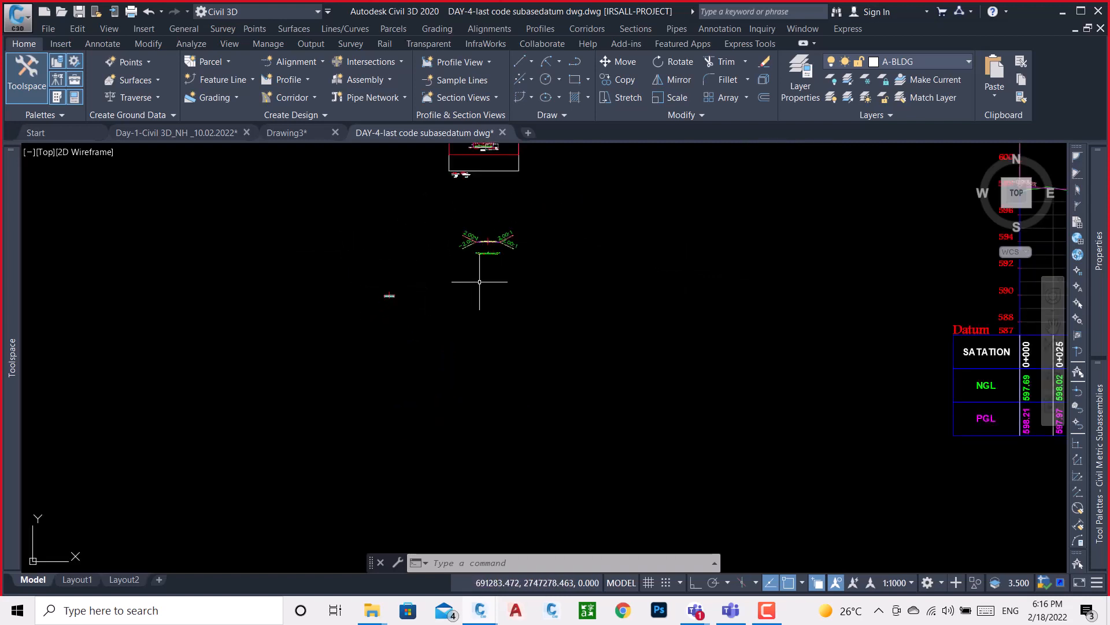
pyautogui.moveTo(491, 281); pyautogui.dragTo(322, 356, button='middle')
pyautogui.scroll(-3, 471, 285)
pyautogui.moveTo(543, 266); pyautogui.dragTo(407, 325, button='middle')
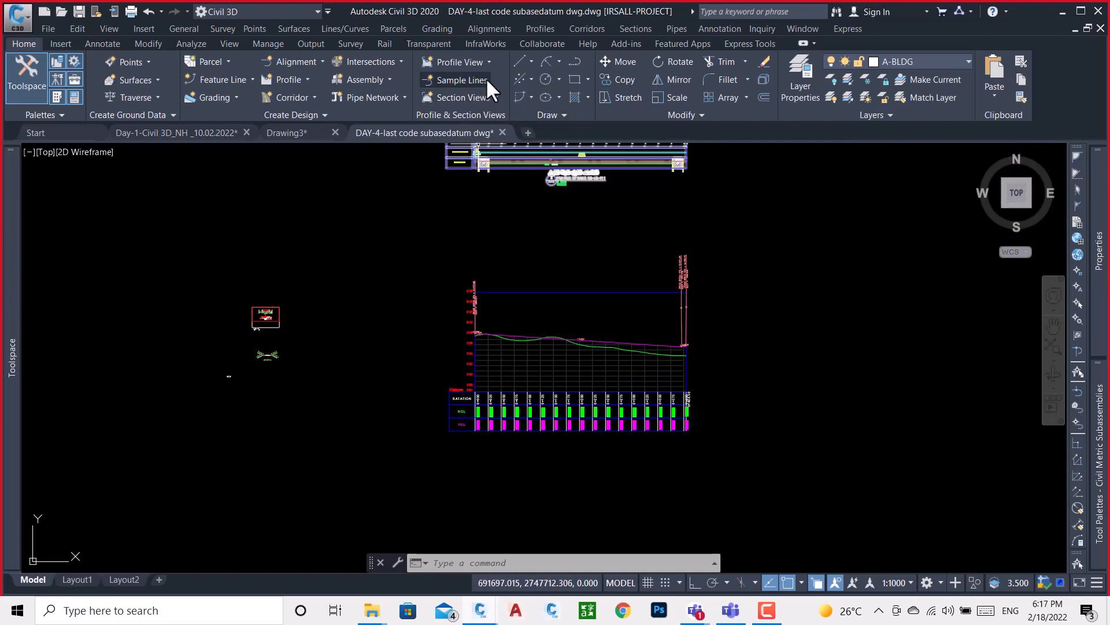
pyautogui.click(479, 96)
pyautogui.click(471, 121)
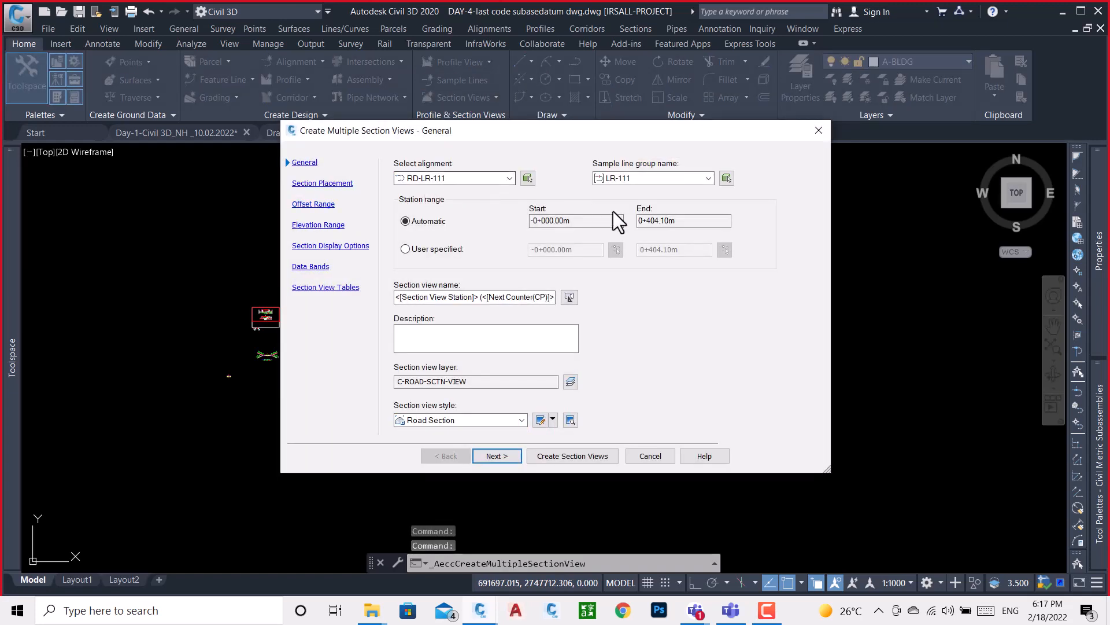
pyautogui.click(522, 295)
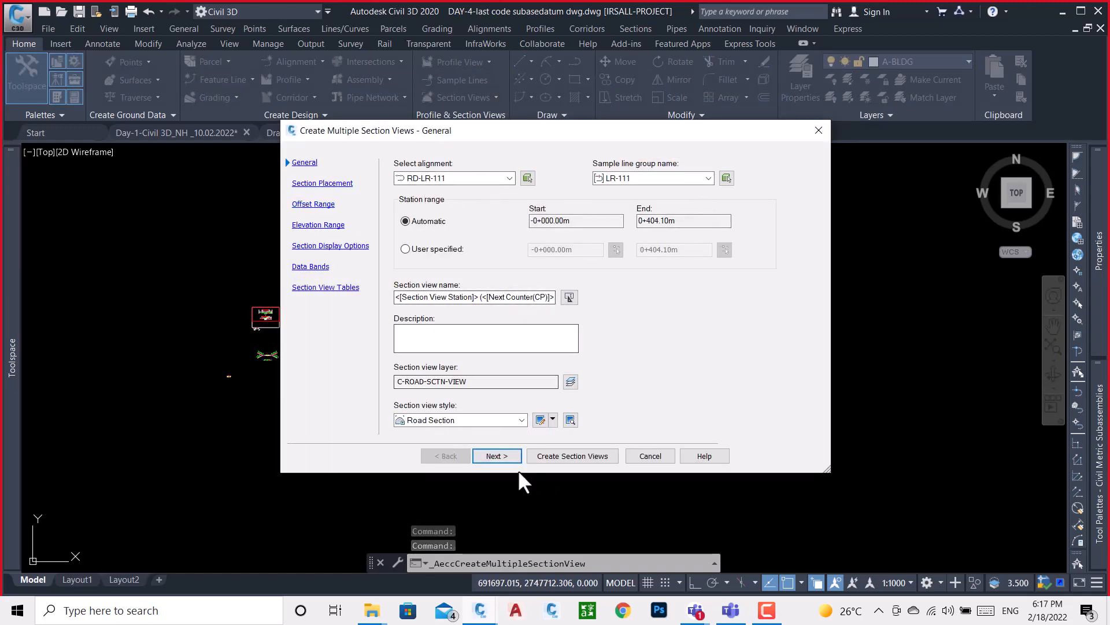
pyautogui.click(496, 457)
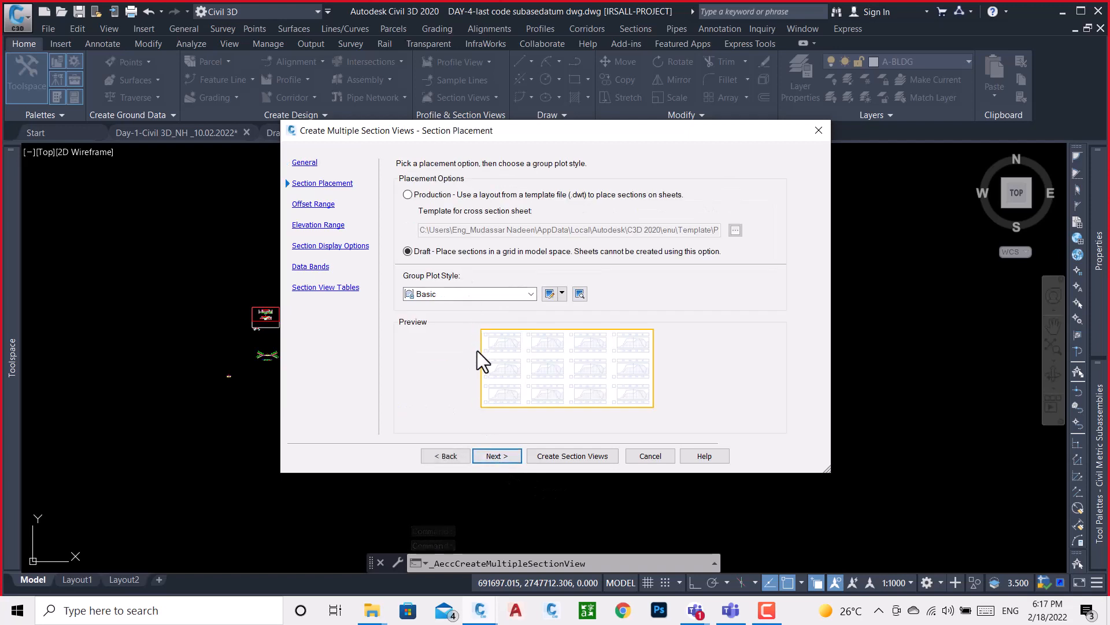
pyautogui.click(579, 456)
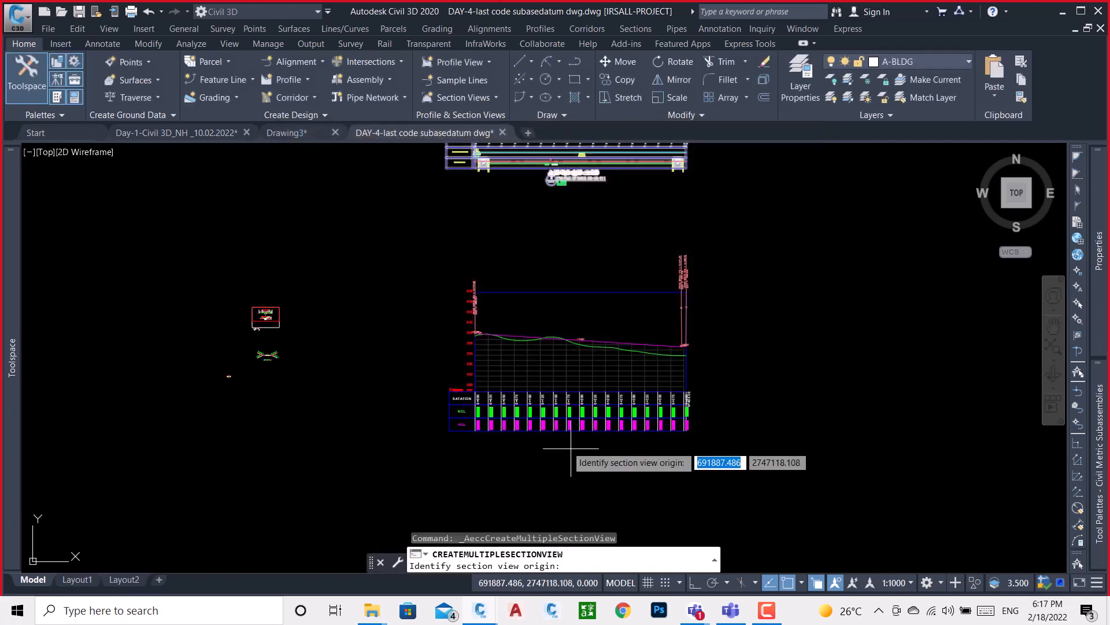
# - Place the grid of section views in the empty area below the small road assembly
pyautogui.moveTo(311, 383)
pyautogui.mouseDown(button='middle')
pyautogui.moveTo(520, 315)
pyautogui.moveTo(591, 317)
pyautogui.mouseUp(button='middle')
pyautogui.scroll(6, 481, 349)
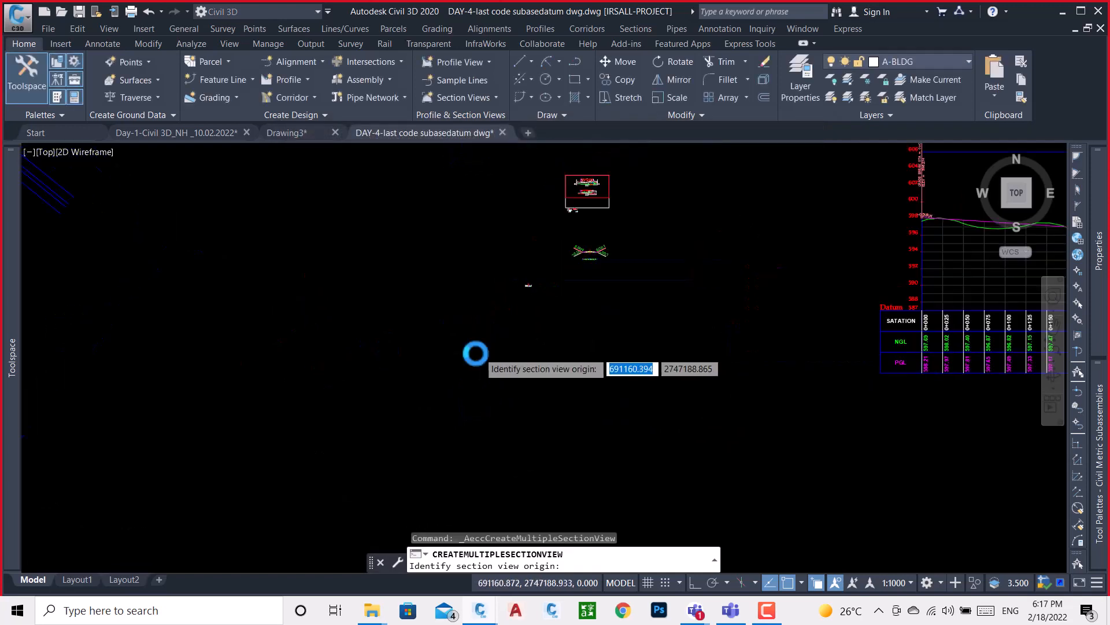
pyautogui.click(370, 334)
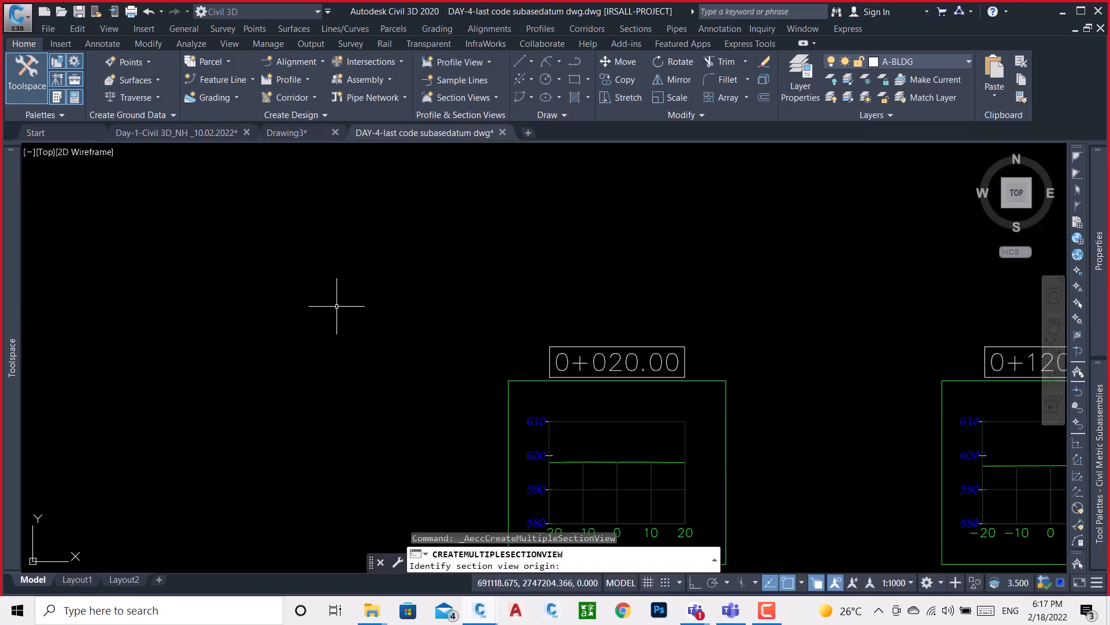
pyautogui.scroll(-5, 434, 367)
pyautogui.scroll(8, 457, 390)
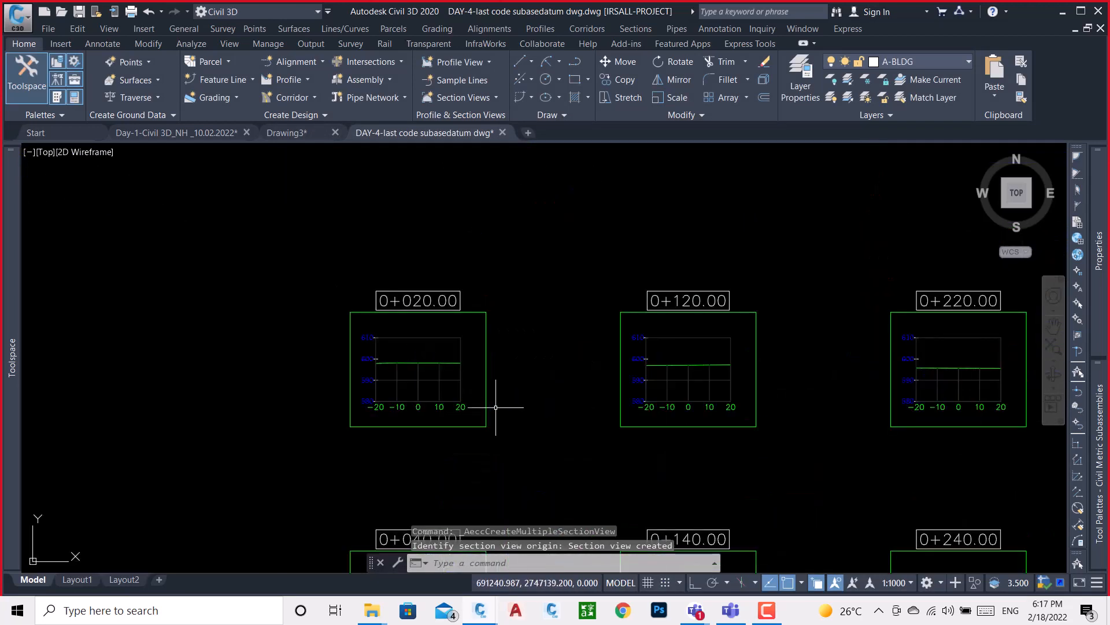
pyautogui.scroll(-7, 350, 280)
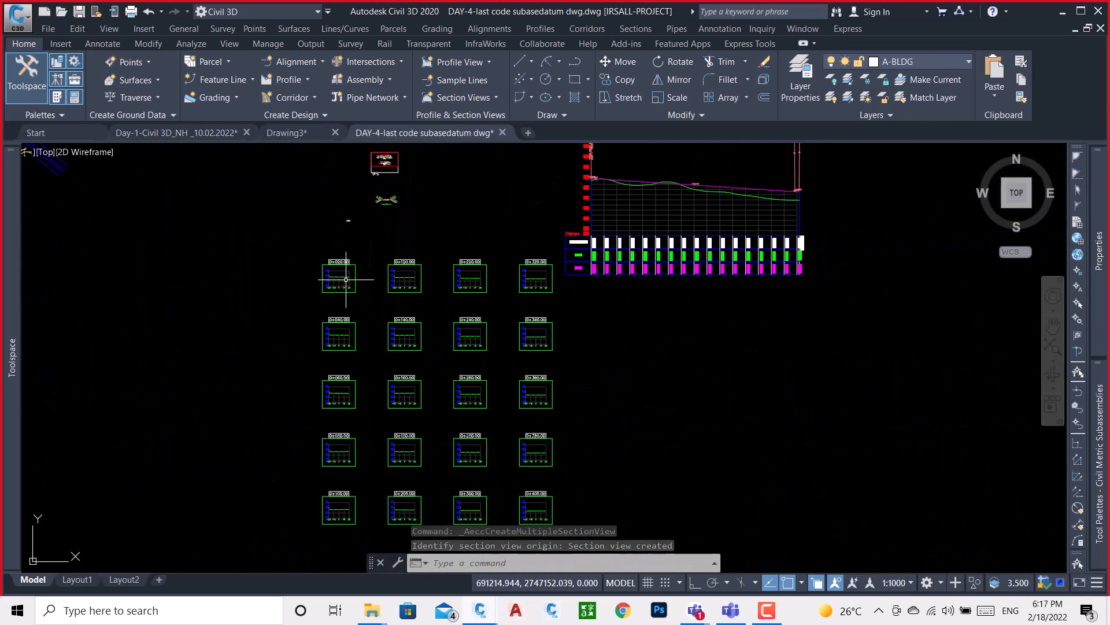
# - Open the section sources of group LR-111 from the sample line at station 0+080.00
pyautogui.scroll(3, 366, 254)
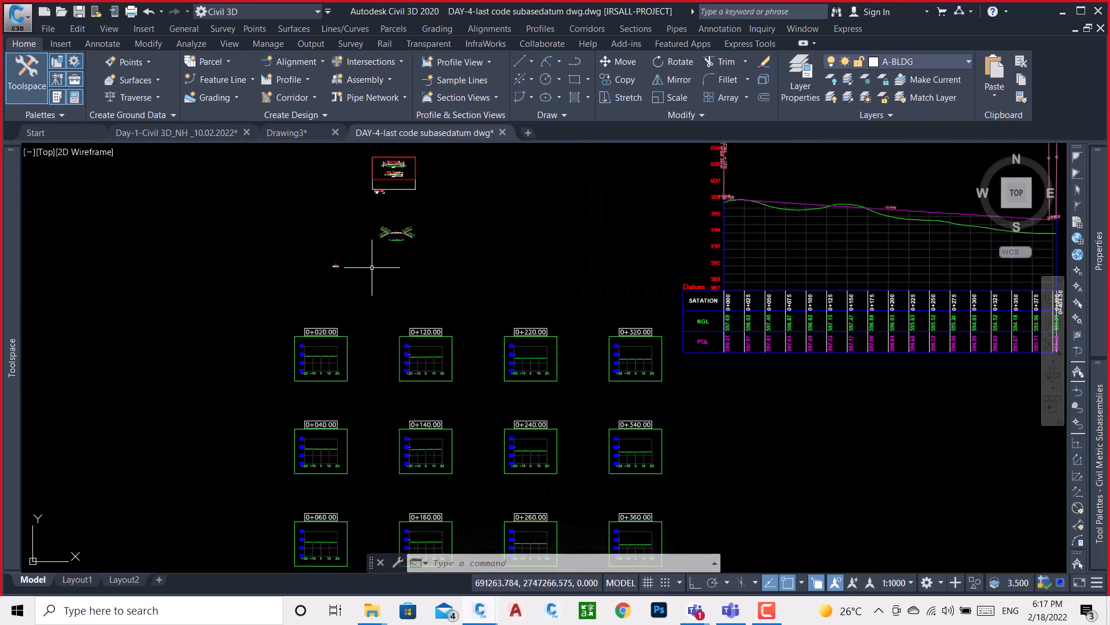
pyautogui.scroll(-6, 350, 269)
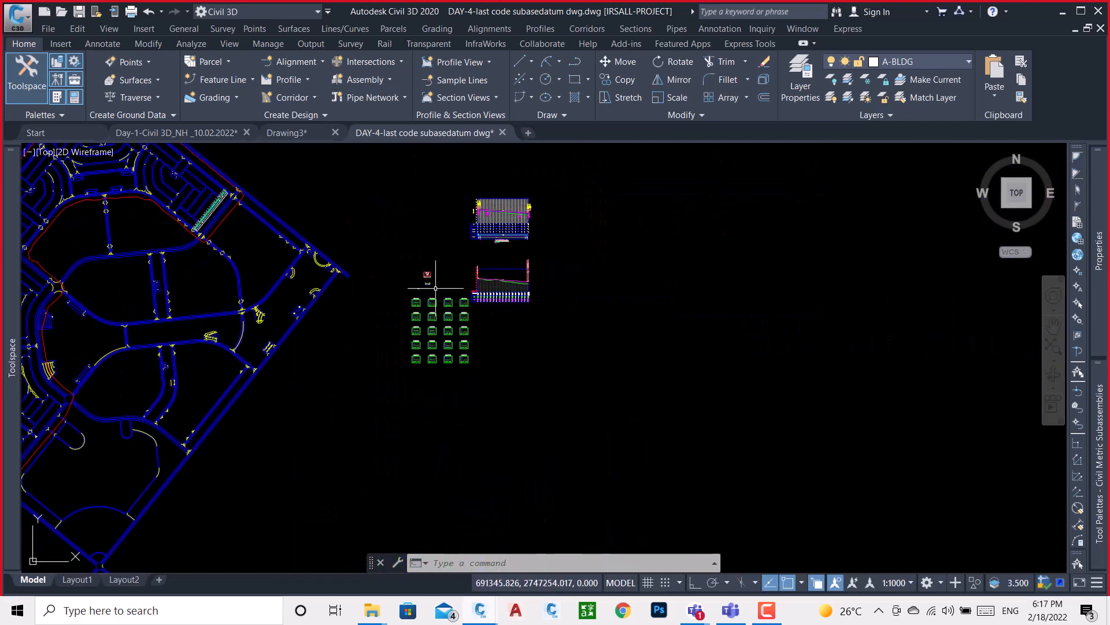
pyautogui.scroll(6, 229, 233)
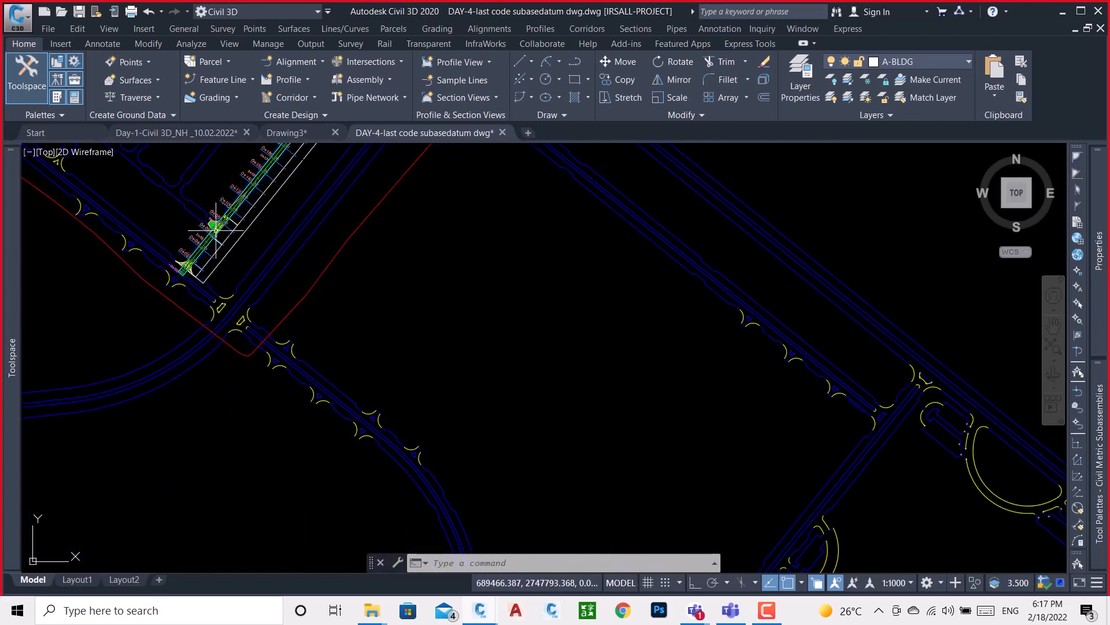
pyautogui.click(225, 185)
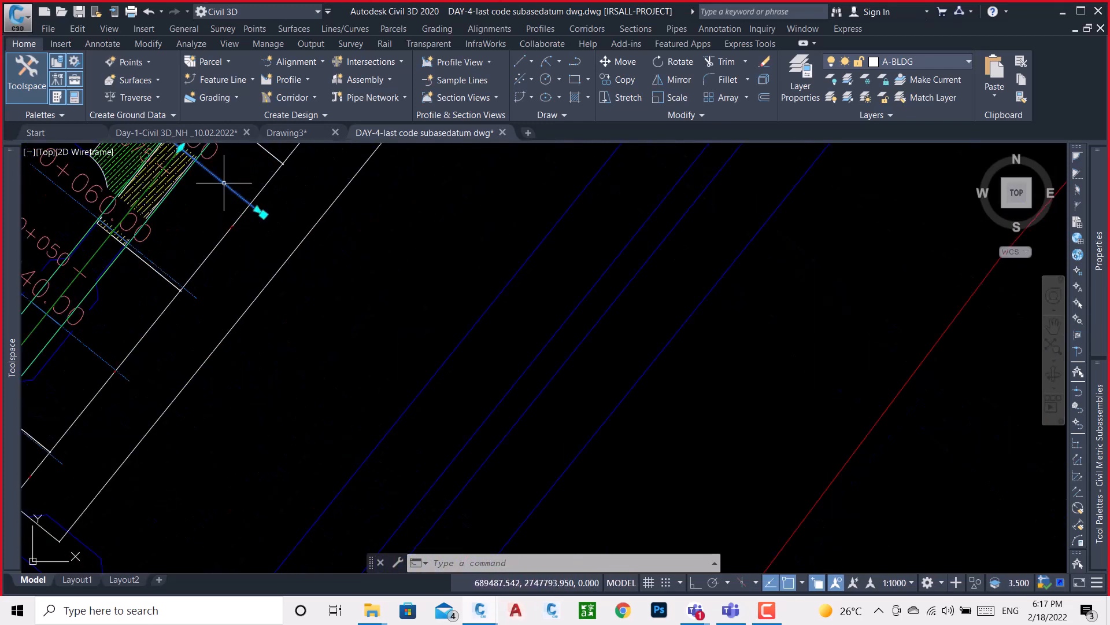
pyautogui.moveTo(354, 131)
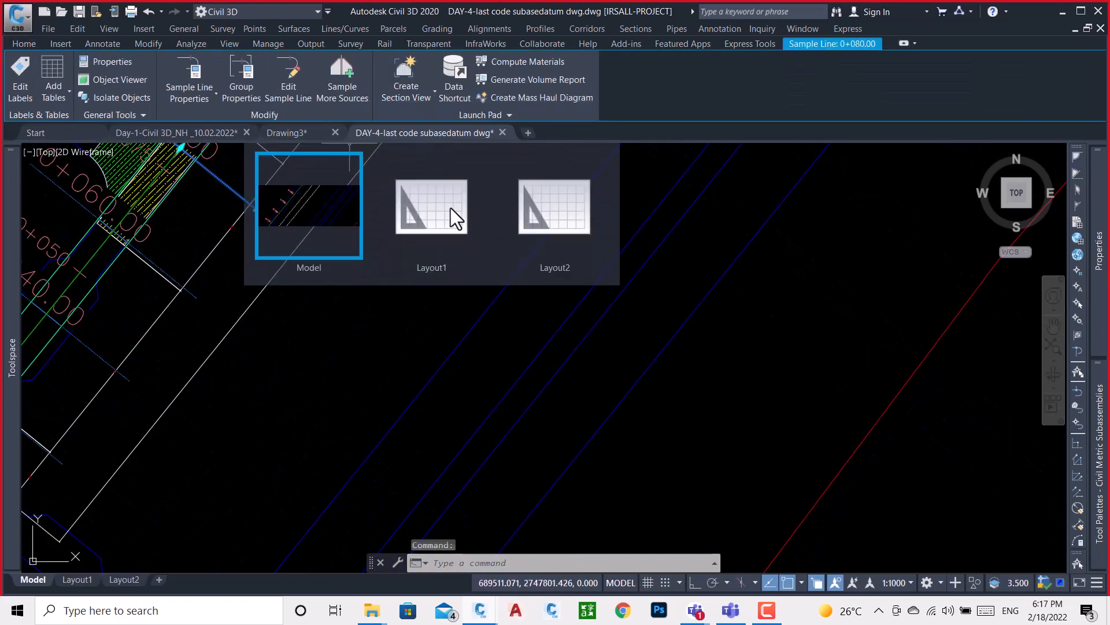
pyautogui.click(340, 81)
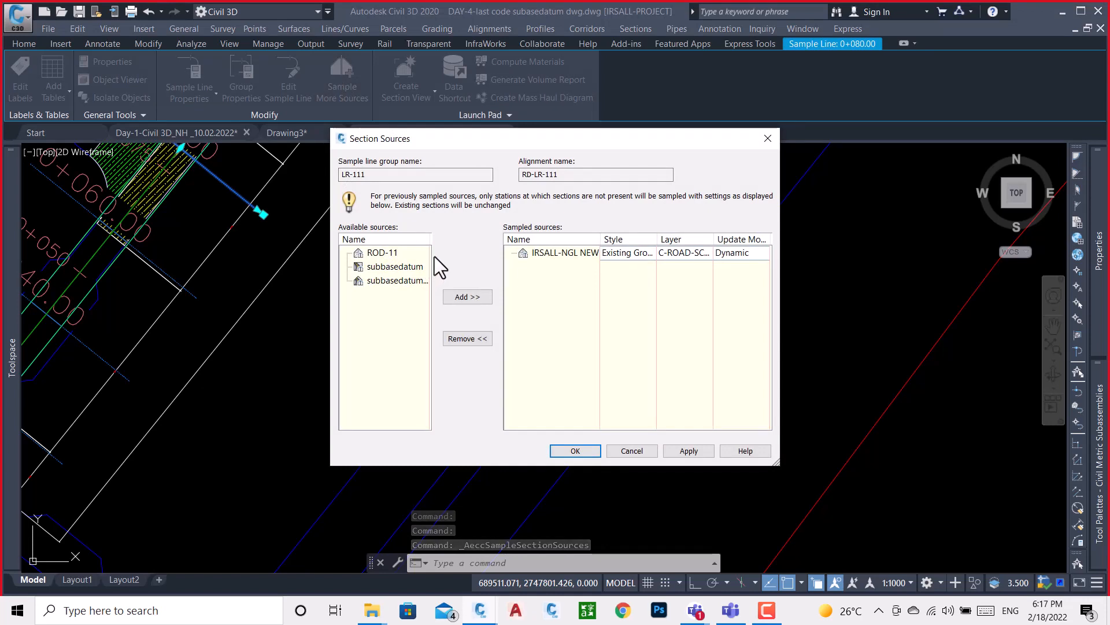
# - Add ROD-11, the subbasedatum corridor and its subbasedatum surface to the sampled sources and apply them to the sample line group
pyautogui.click(386, 282)
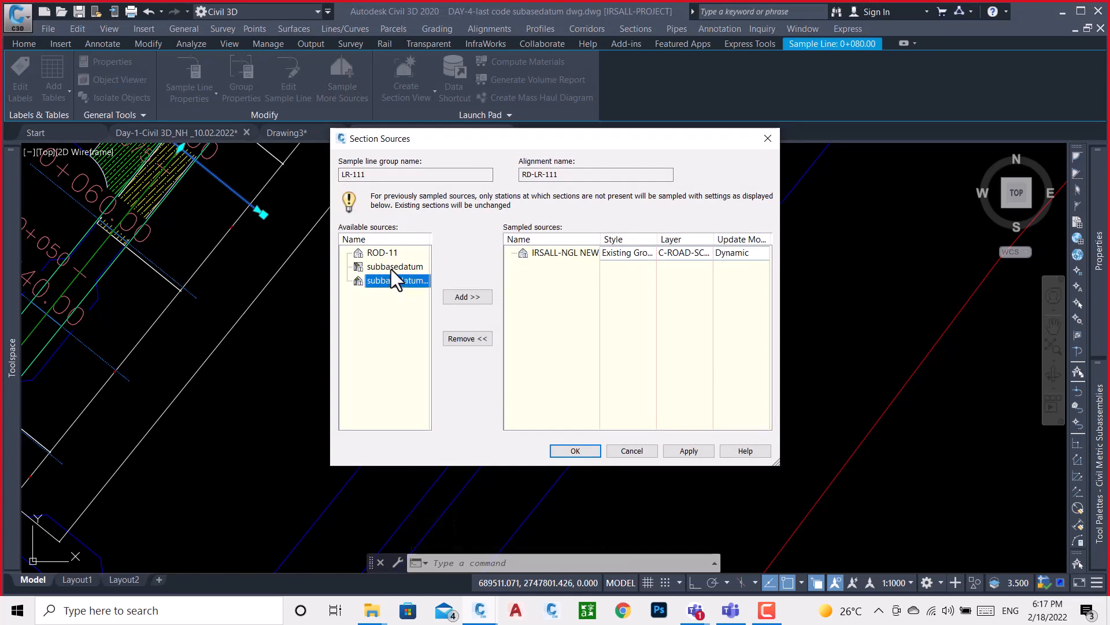
pyautogui.click(391, 268)
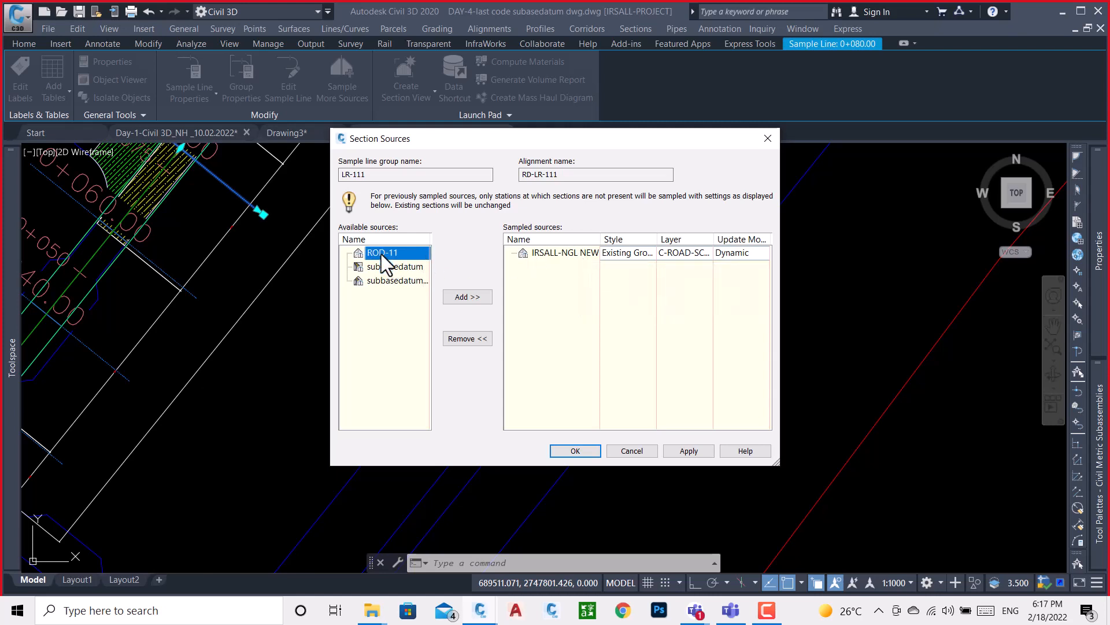
pyautogui.click(467, 296)
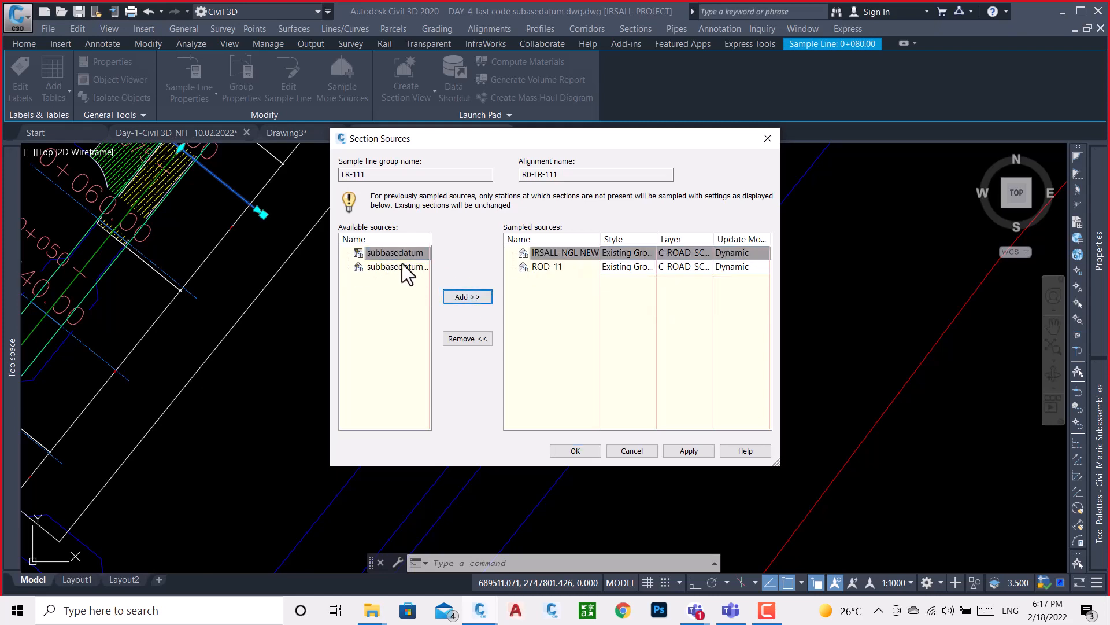
pyautogui.click(399, 256)
pyautogui.click(467, 296)
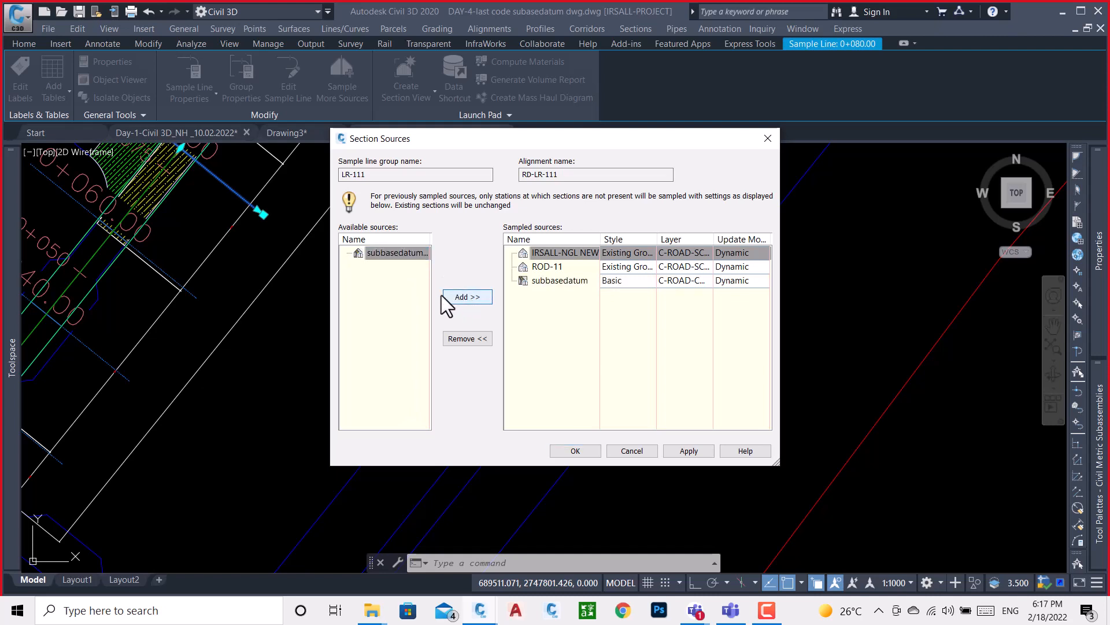
pyautogui.click(390, 255)
pyautogui.click(466, 297)
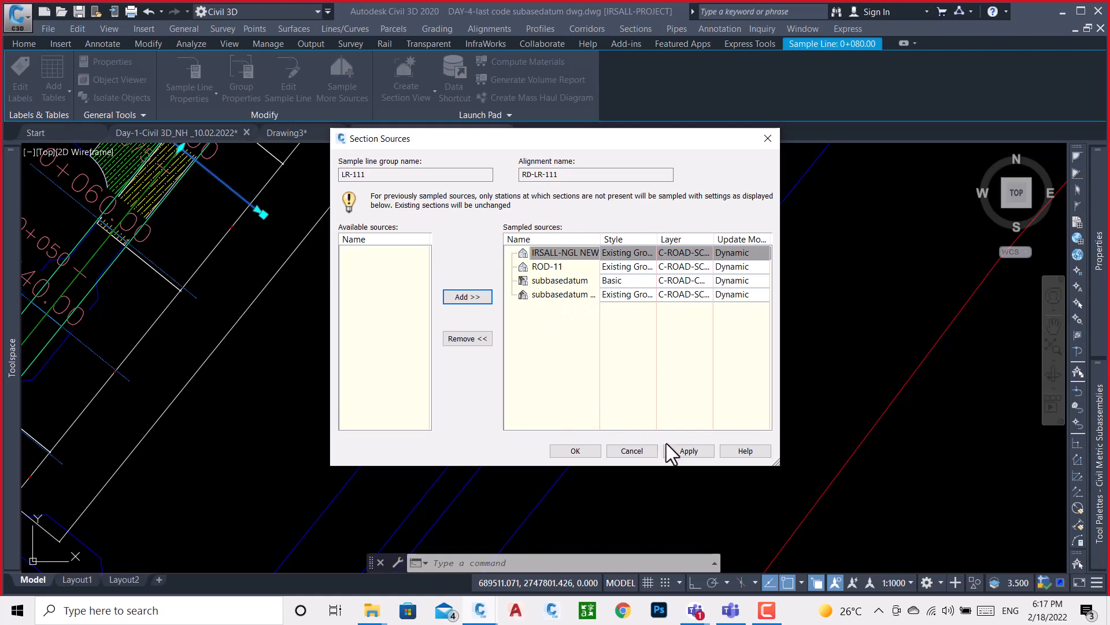
pyautogui.click(577, 451)
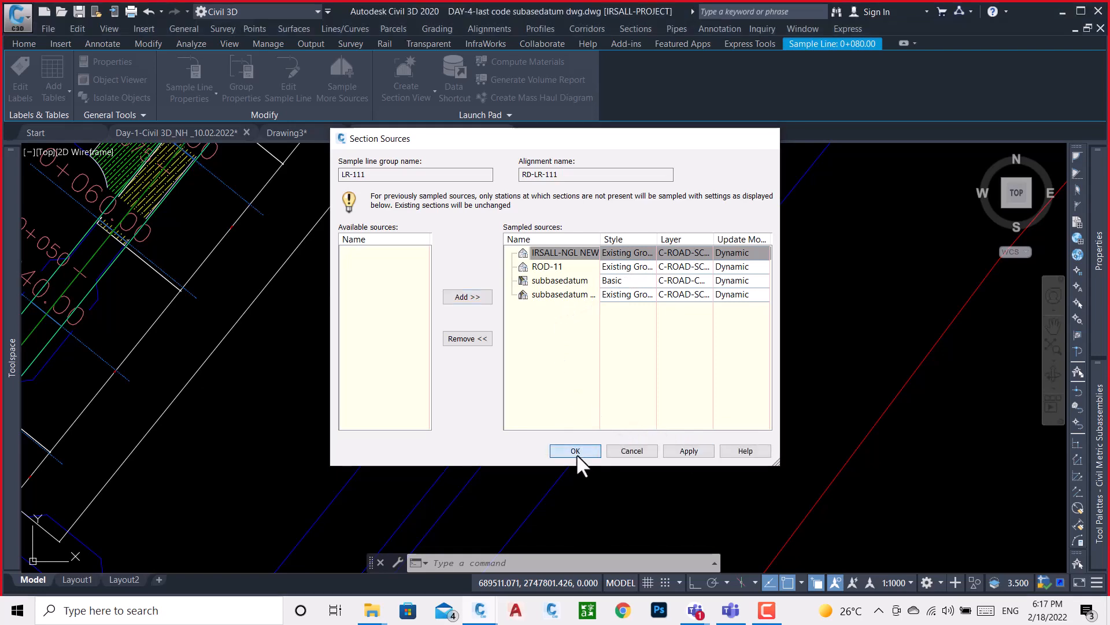
# - Examine the updated section views, checking the corridor section, the ground line and the elevation range of the grids
pyautogui.scroll(-8, 500, 304)
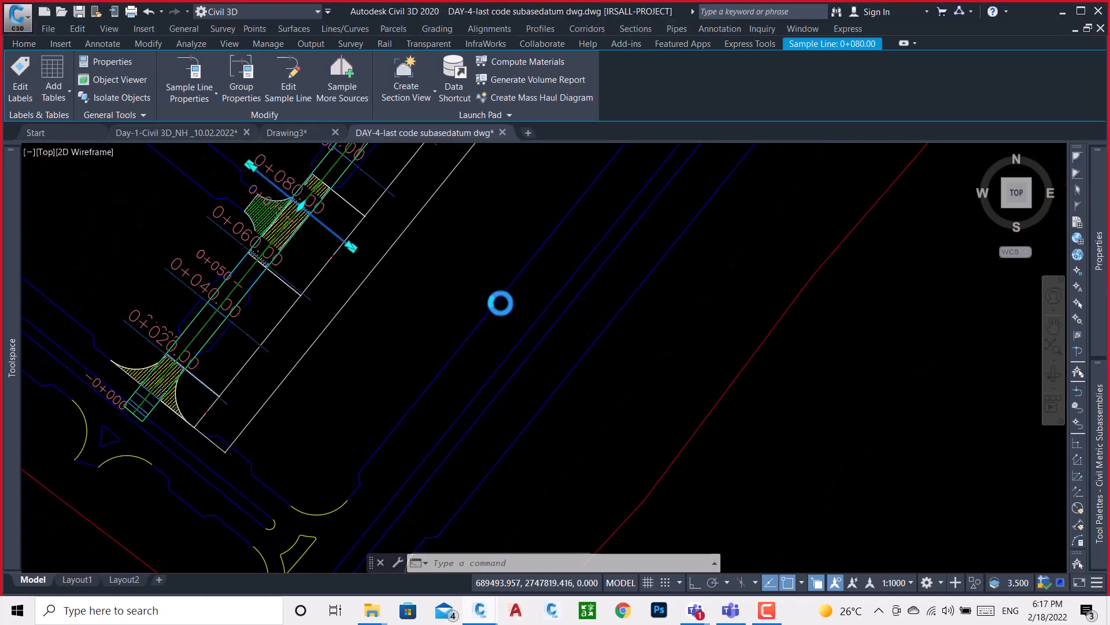
pyautogui.scroll(-6, 501, 304)
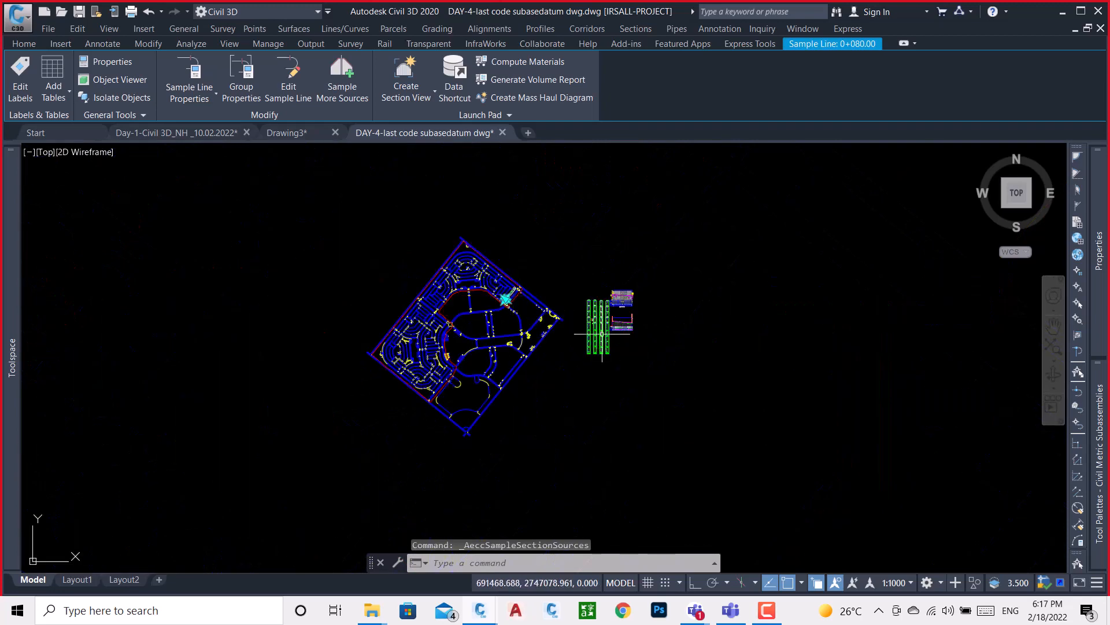
pyautogui.scroll(10, 581, 316)
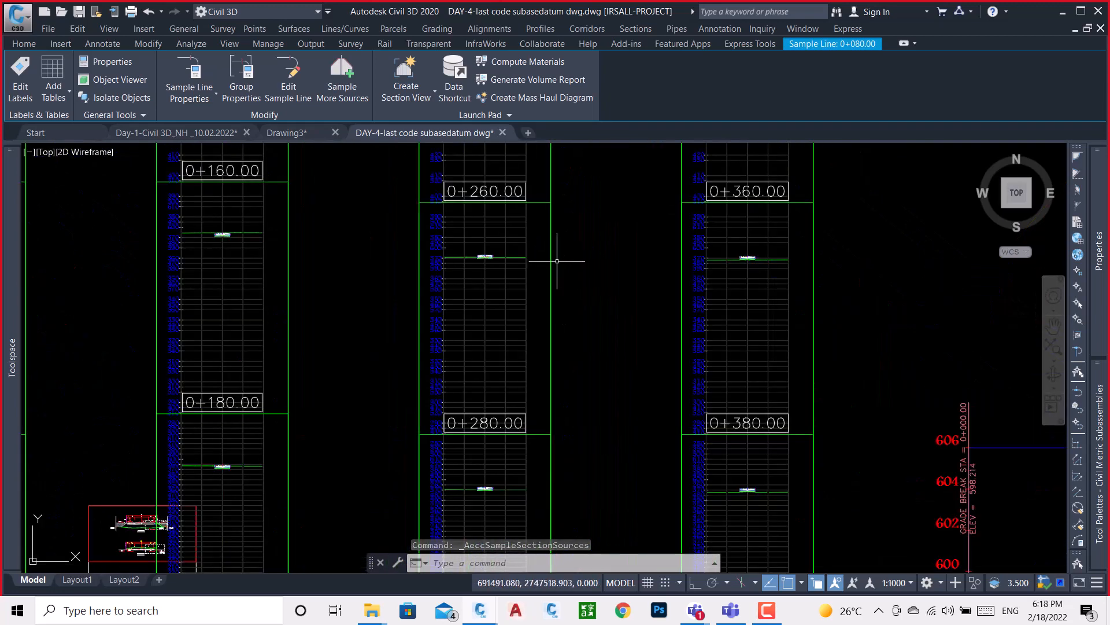
pyautogui.scroll(6, 491, 254)
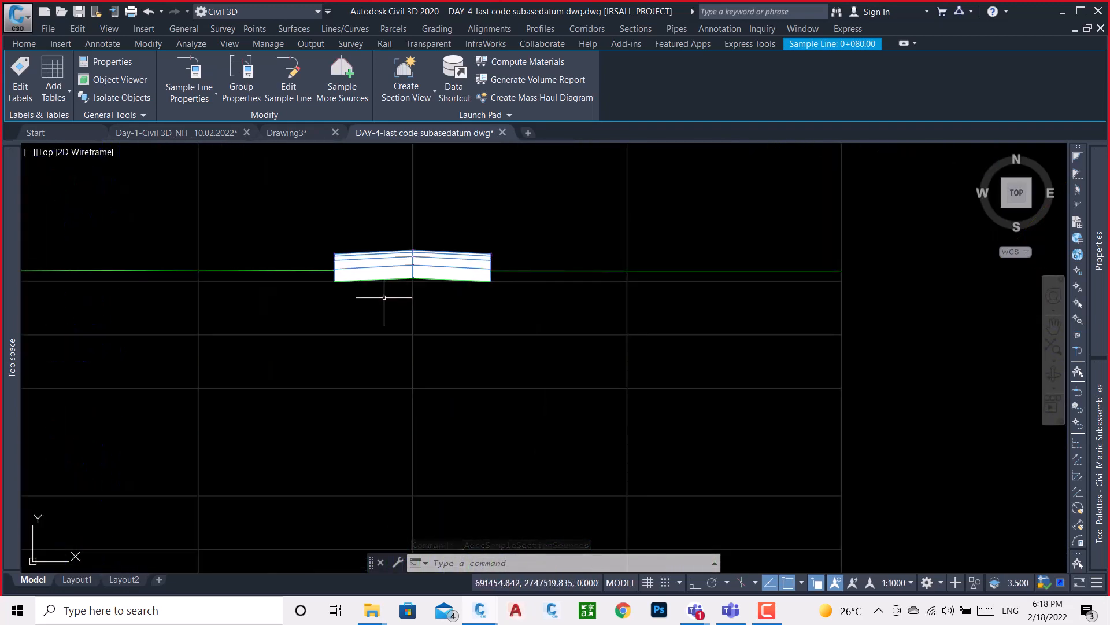
pyautogui.scroll(-8, 568, 235)
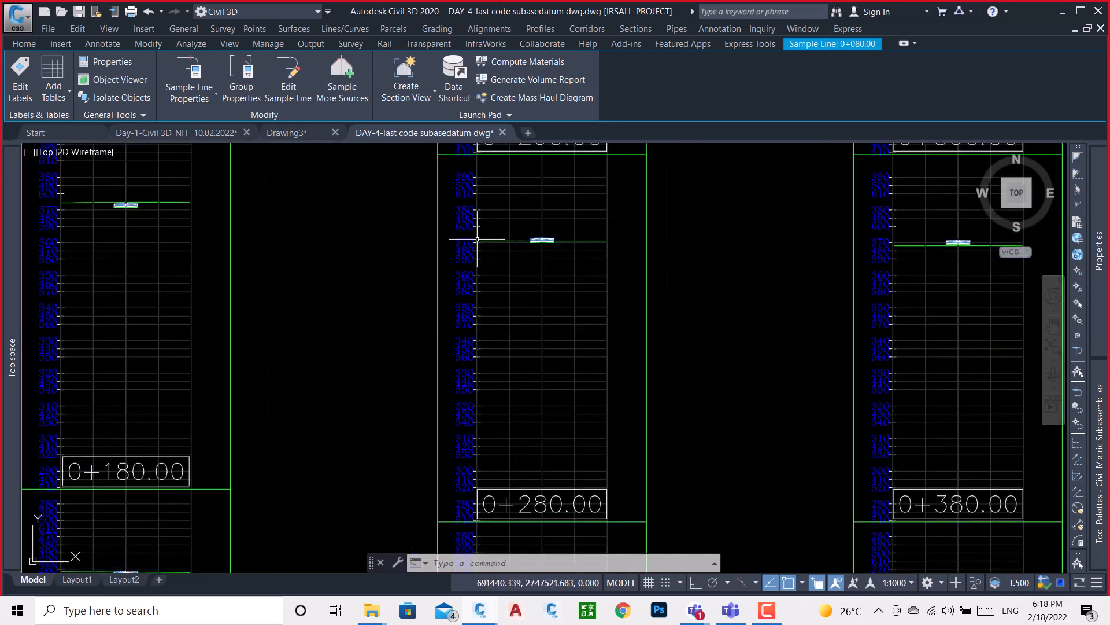
pyautogui.scroll(6, 513, 401)
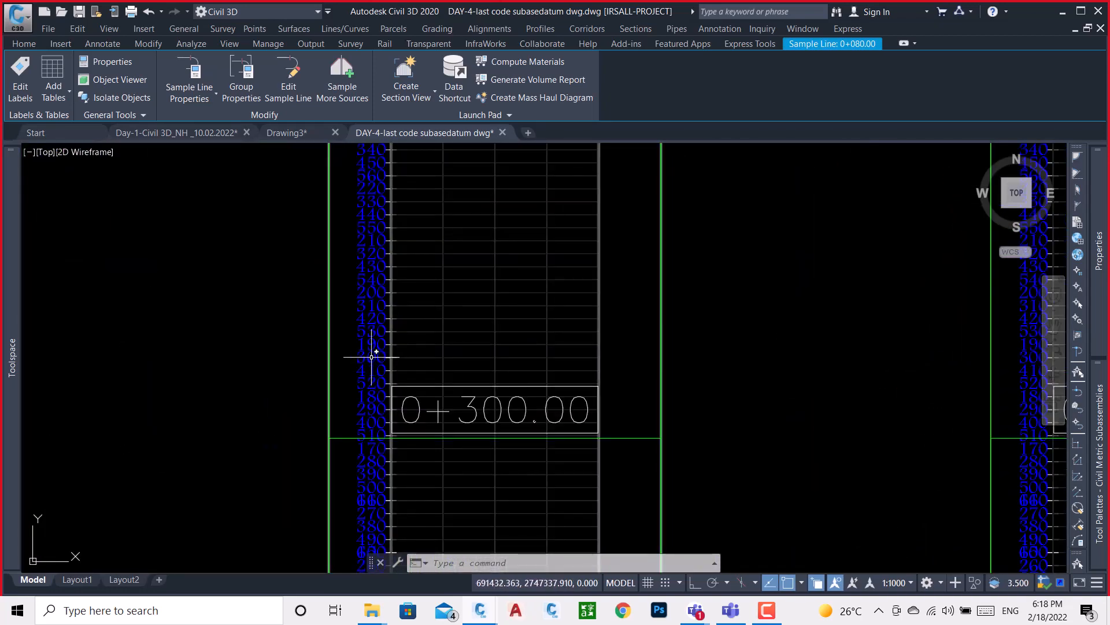
pyautogui.scroll(-4, 444, 358)
pyautogui.scroll(-6, 522, 302)
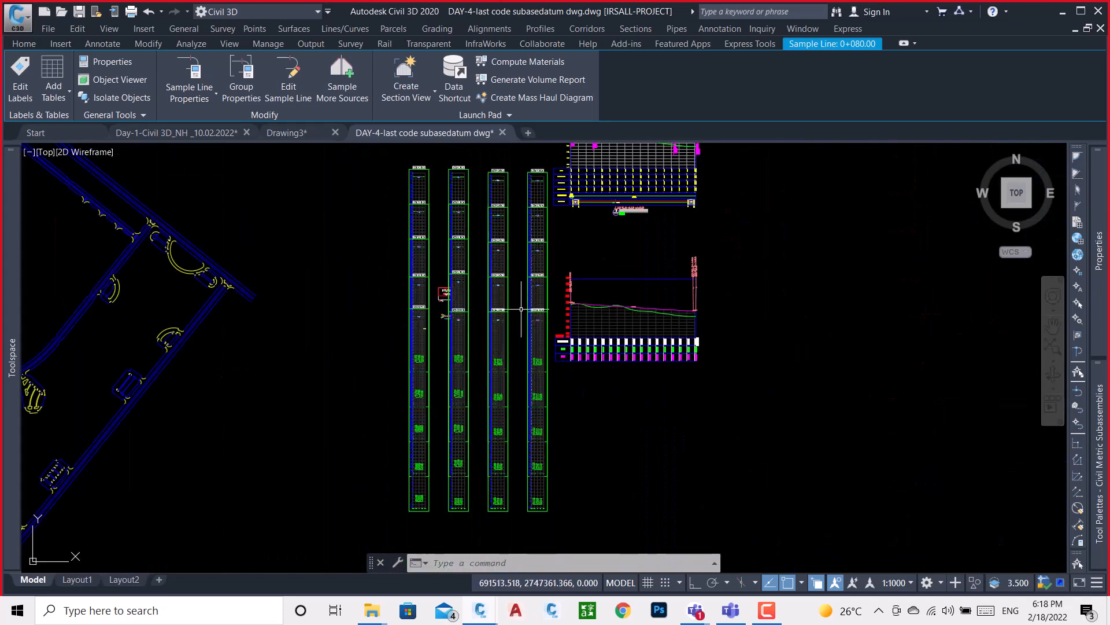
pyautogui.scroll(10, 417, 158)
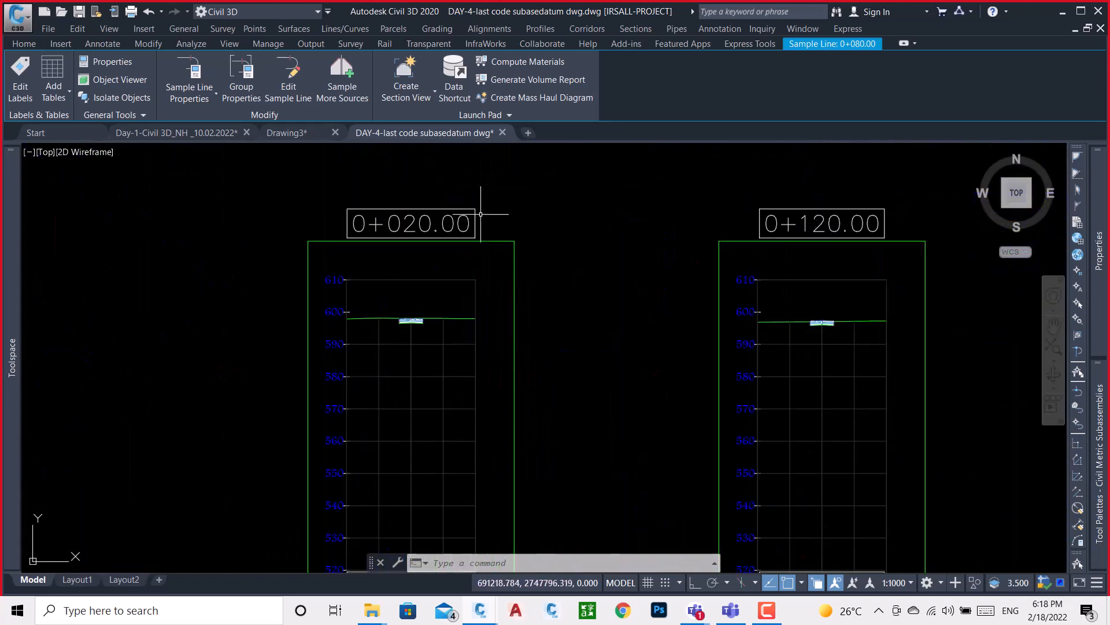
pyautogui.click(24, 43)
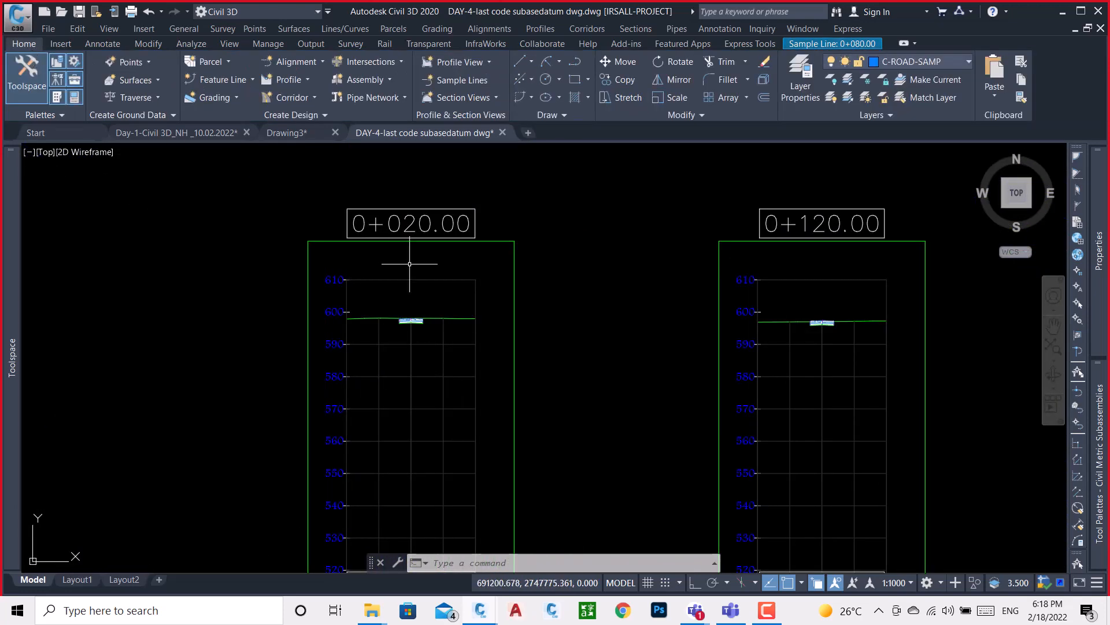
pyautogui.click(514, 252)
pyautogui.click(24, 44)
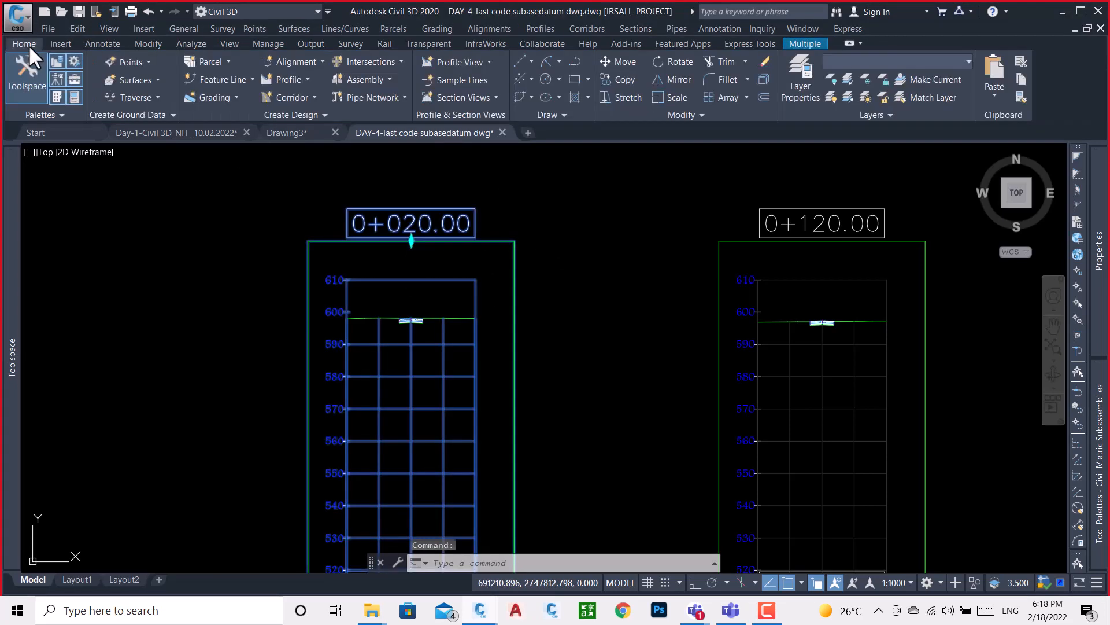
pyautogui.press('Escape')
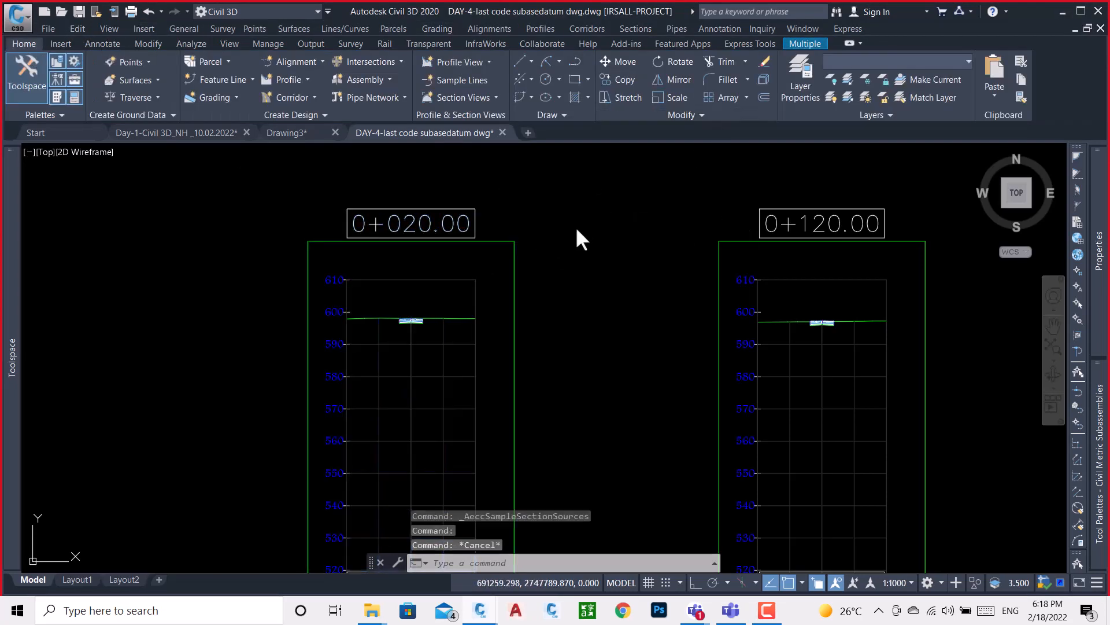
# - Examine the overlapping elevation labels in a section view and the spacing of the whole section view group
pyautogui.scroll(-4, 577, 237)
pyautogui.scroll(3, 685, 359)
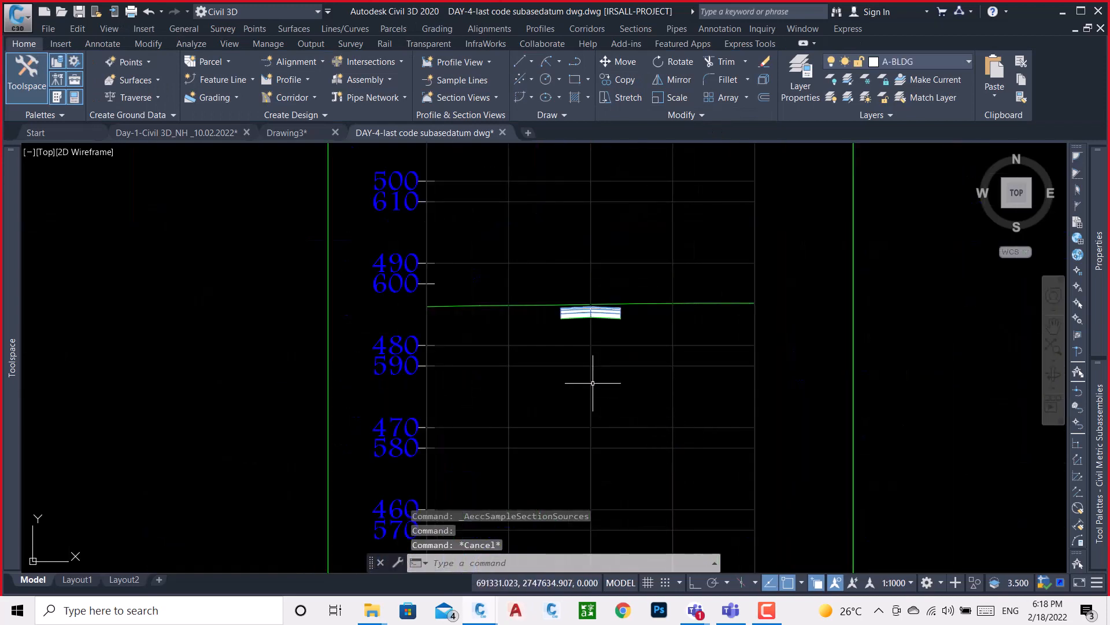
pyautogui.scroll(-7, 590, 376)
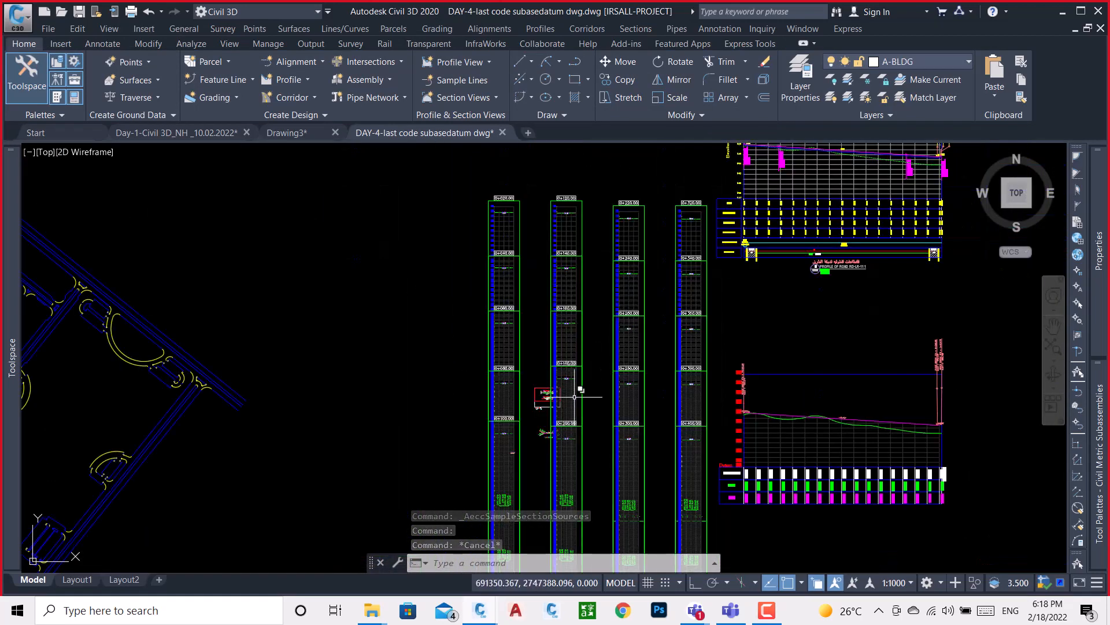
# - Reapply the 1:1000 annotation scale to the drawing
pyautogui.click(907, 583)
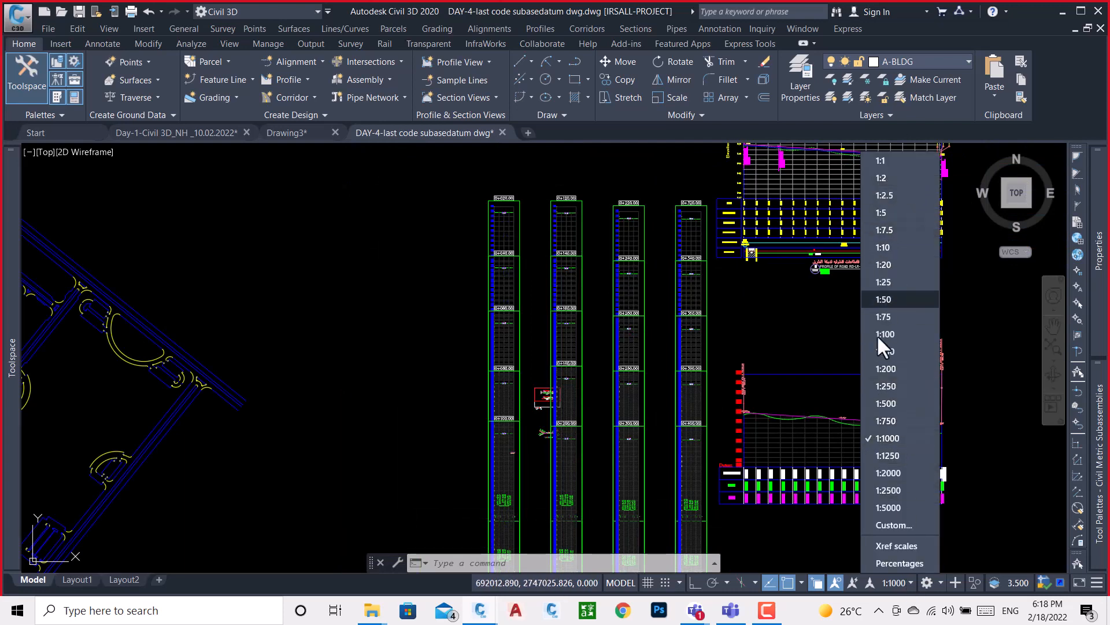
pyautogui.click(882, 441)
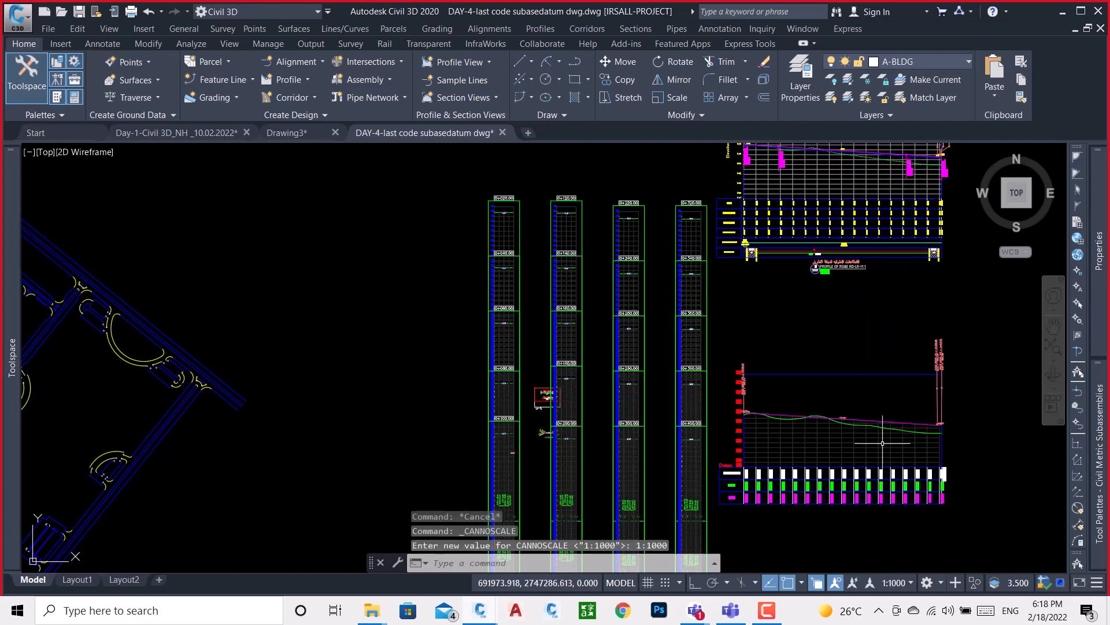
pyautogui.click(853, 375)
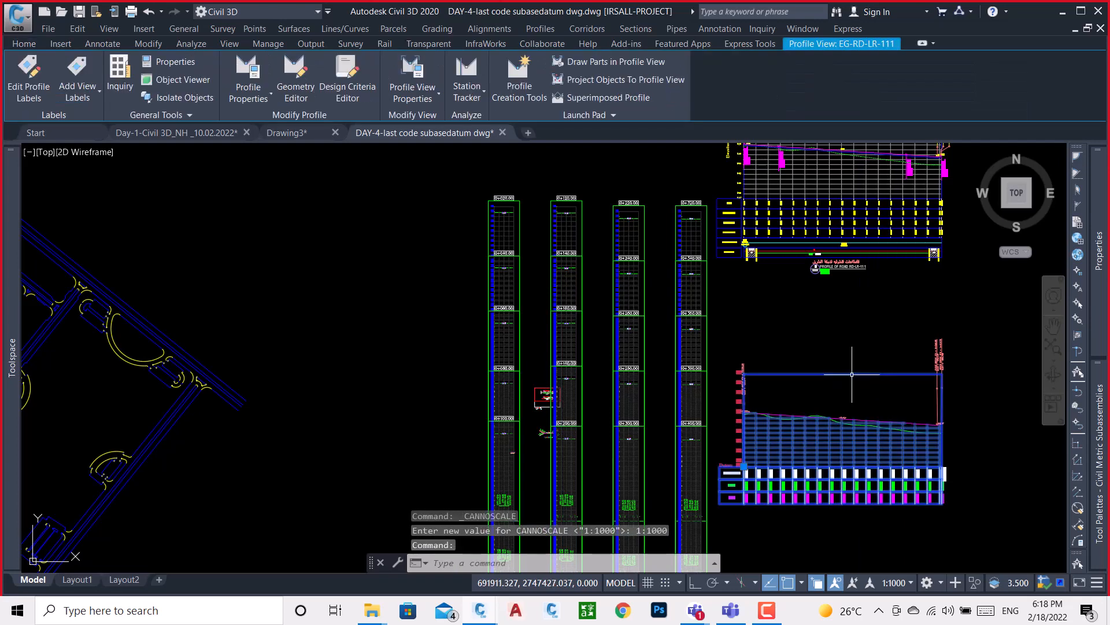
pyautogui.press('Escape')
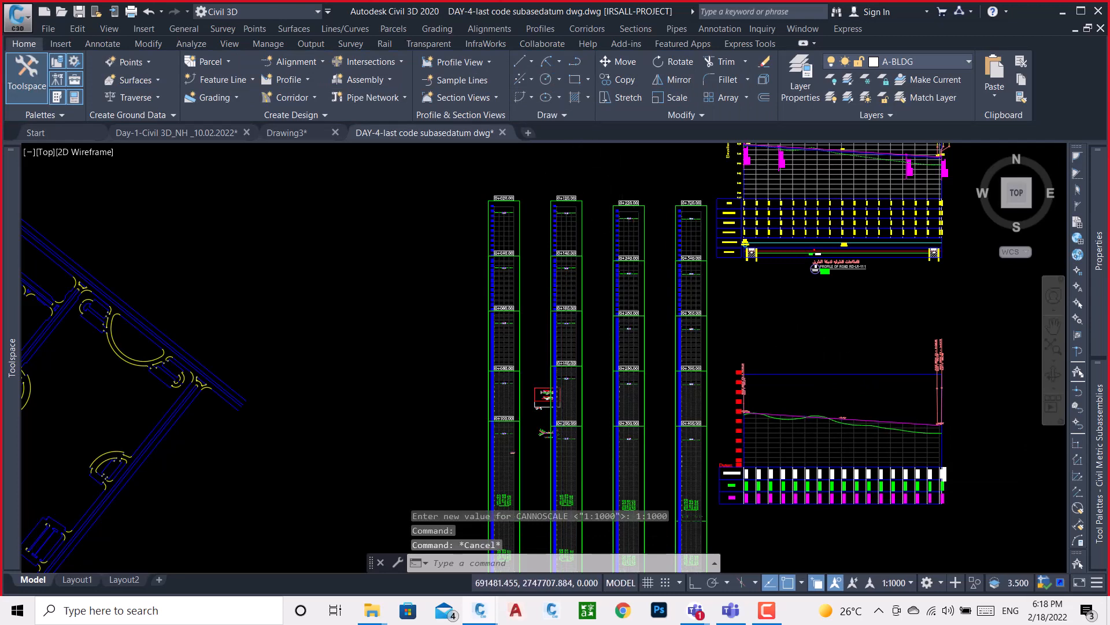
# - Compute the materials of sample line group LR-111, applying the existing Ground Removed and Ground Fill material list
pyautogui.scroll(4, 636, 229)
pyautogui.scroll(6, 617, 220)
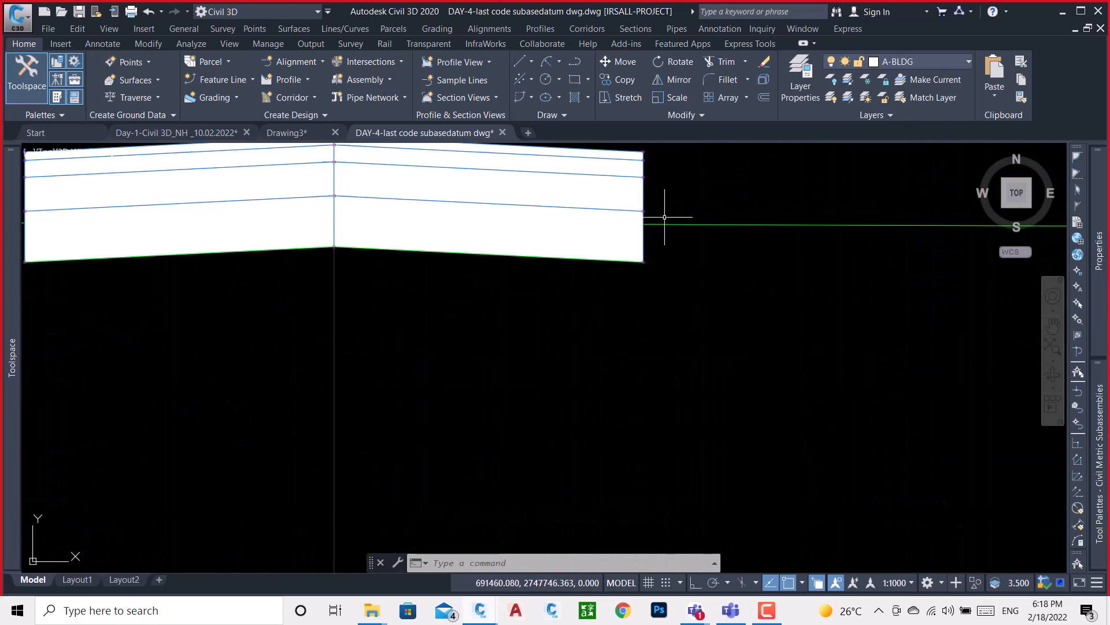
pyautogui.click(636, 29)
pyautogui.click(677, 133)
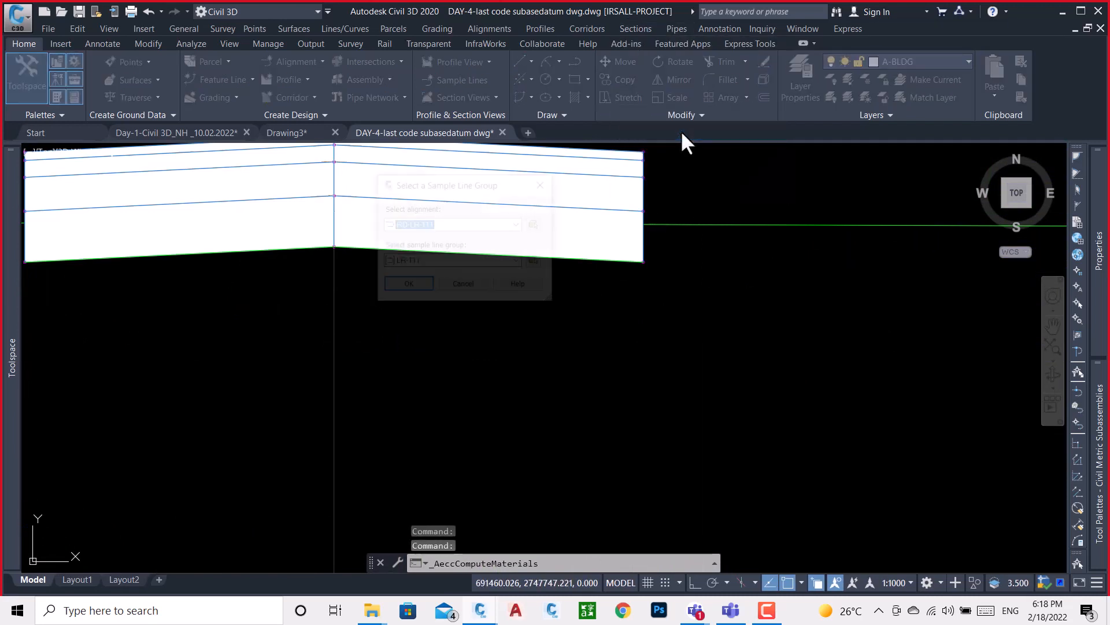
pyautogui.click(409, 286)
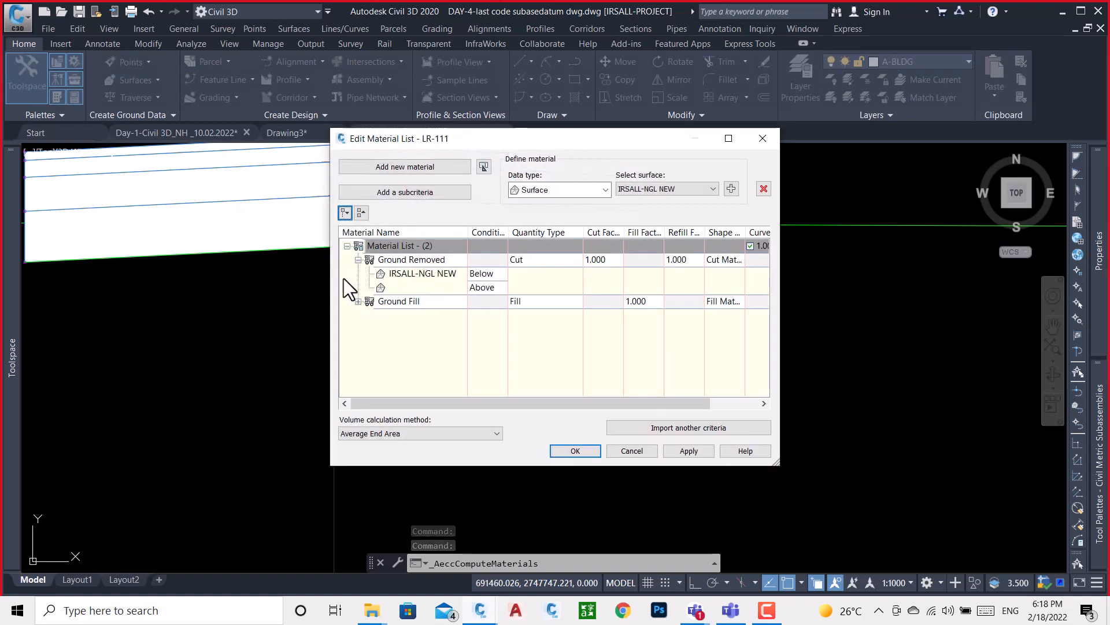
pyautogui.click(359, 260)
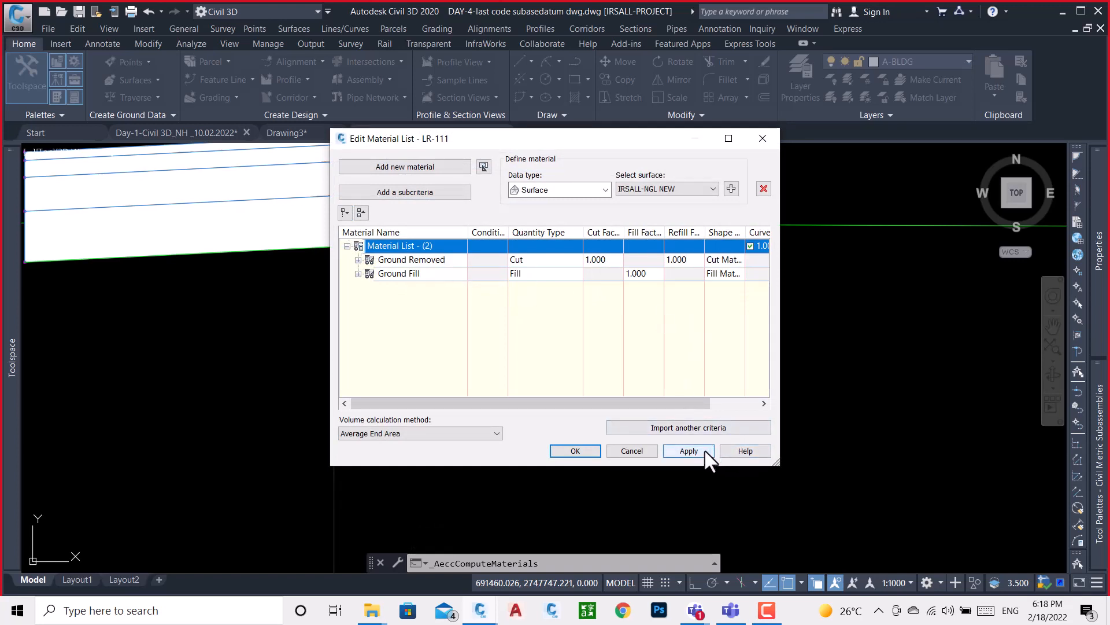
pyautogui.click(688, 451)
pyautogui.click(583, 450)
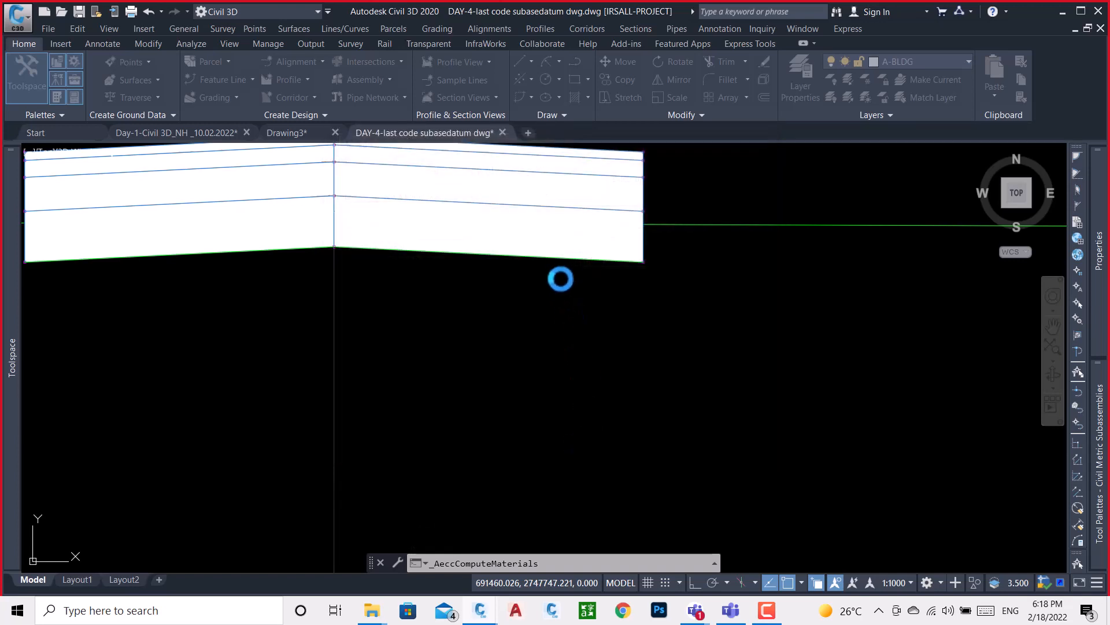
# - Inspect the section views after the materials computation, comparing the edges and bottom of the corridor section with the ground line
pyautogui.scroll(-5, 733, 235)
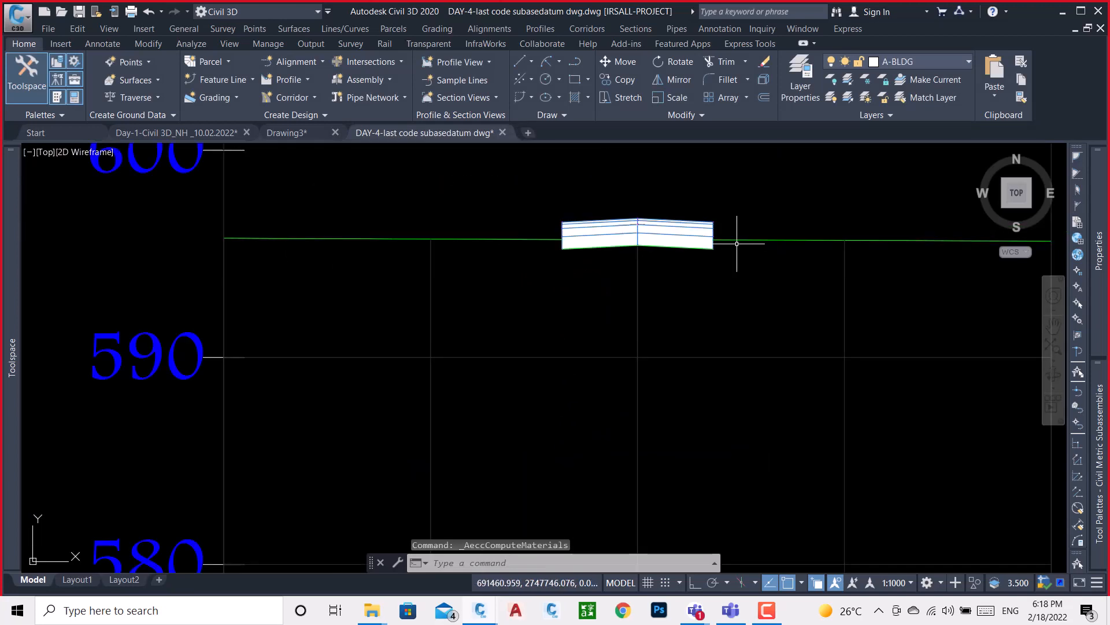
pyautogui.scroll(5, 579, 222)
pyautogui.scroll(2, 680, 218)
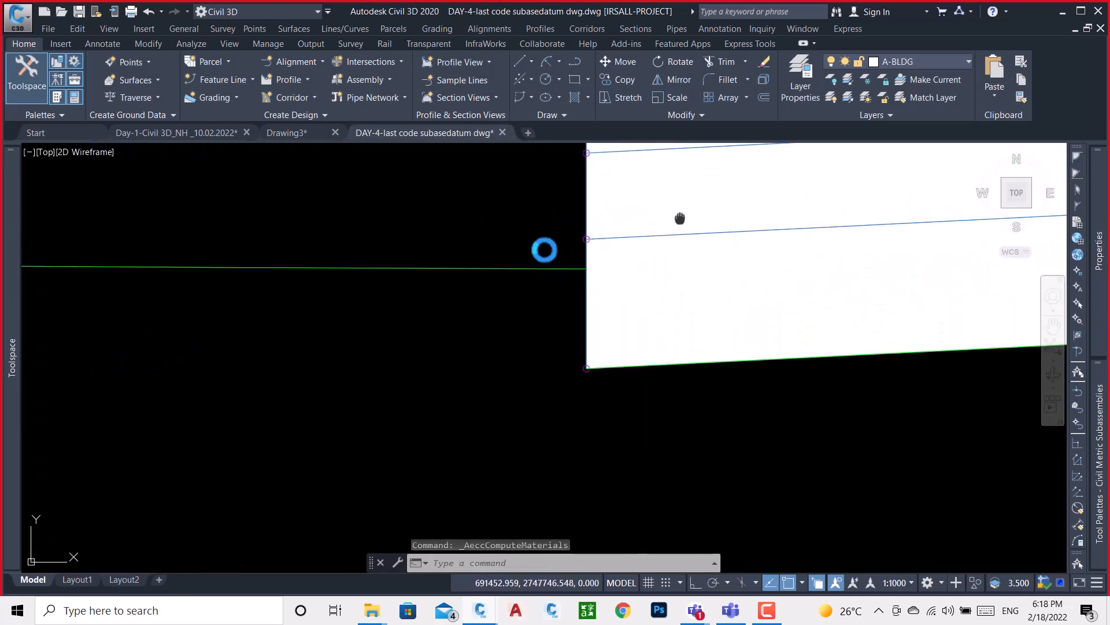
pyautogui.moveTo(680, 219); pyautogui.dragTo(457, 285, button='middle')
pyautogui.scroll(-3, 395, 263)
pyautogui.scroll(-6, 396, 253)
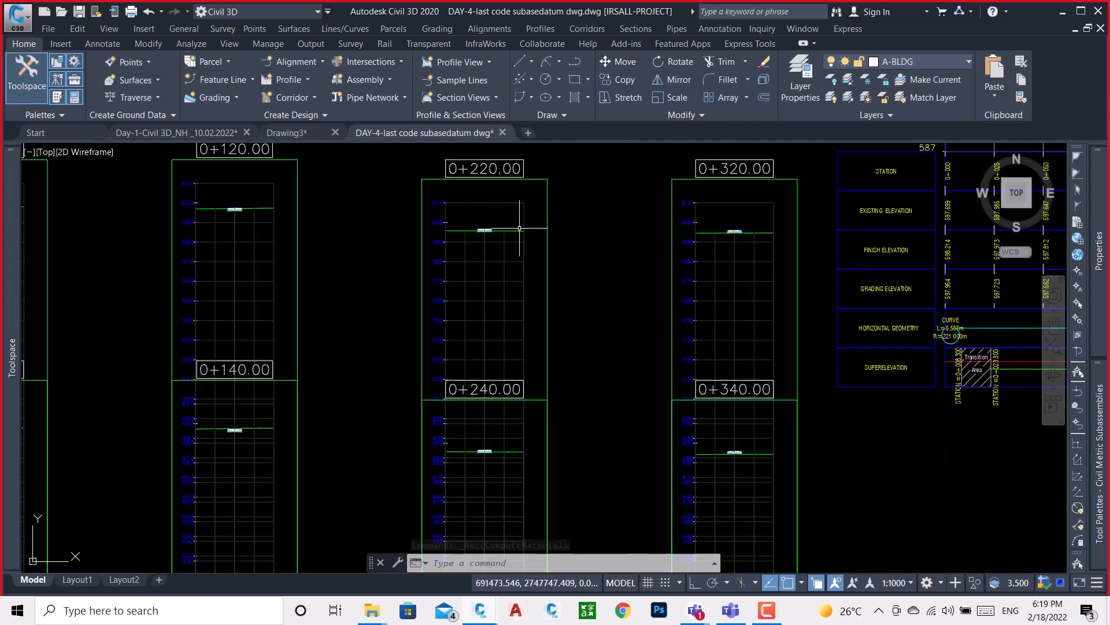
pyautogui.scroll(3, 497, 377)
pyautogui.scroll(5, 501, 373)
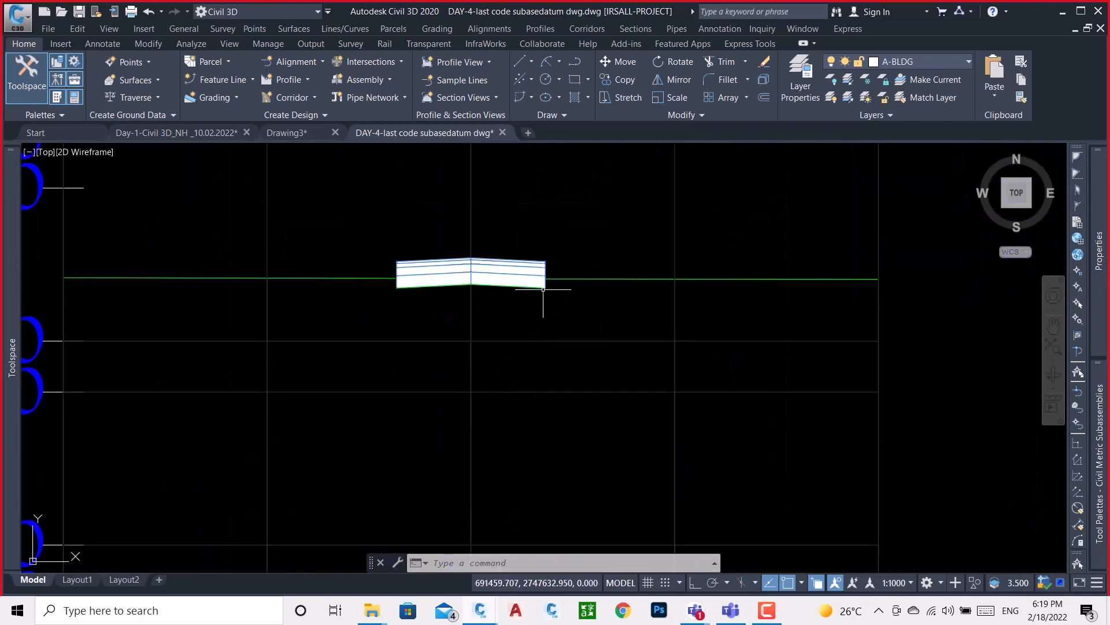
pyautogui.scroll(3, 543, 288)
pyautogui.scroll(-5, 683, 263)
pyautogui.scroll(-3, 701, 268)
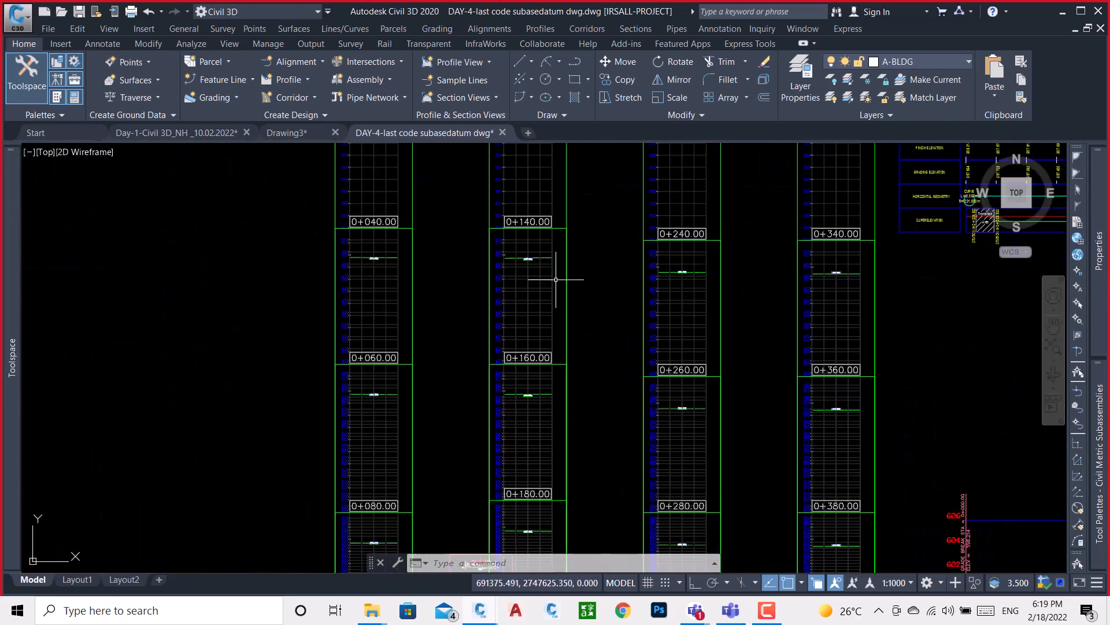
# - Examine the layer edge points of a corridor section in the first column of section views
pyautogui.scroll(6, 355, 255)
pyautogui.scroll(5, 467, 232)
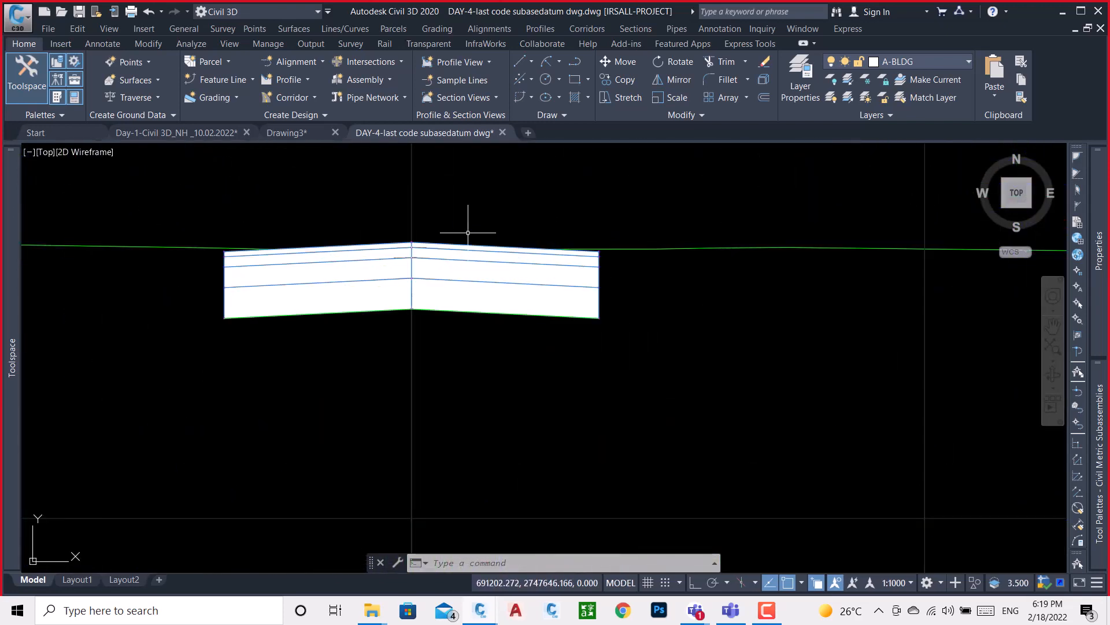
pyautogui.scroll(5, 595, 248)
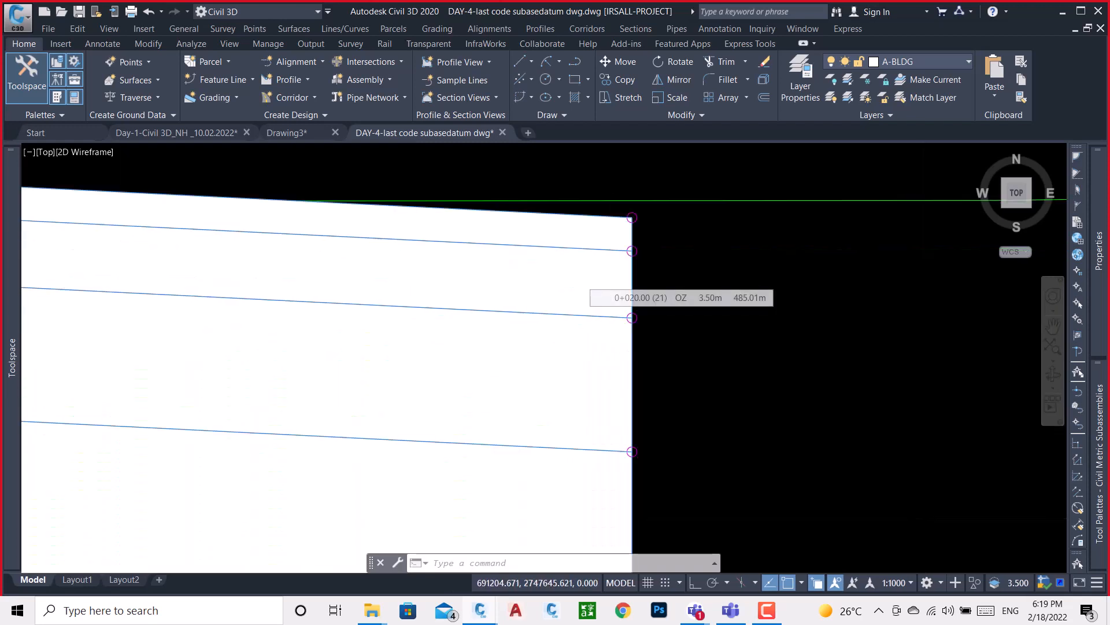
pyautogui.scroll(-8, 645, 180)
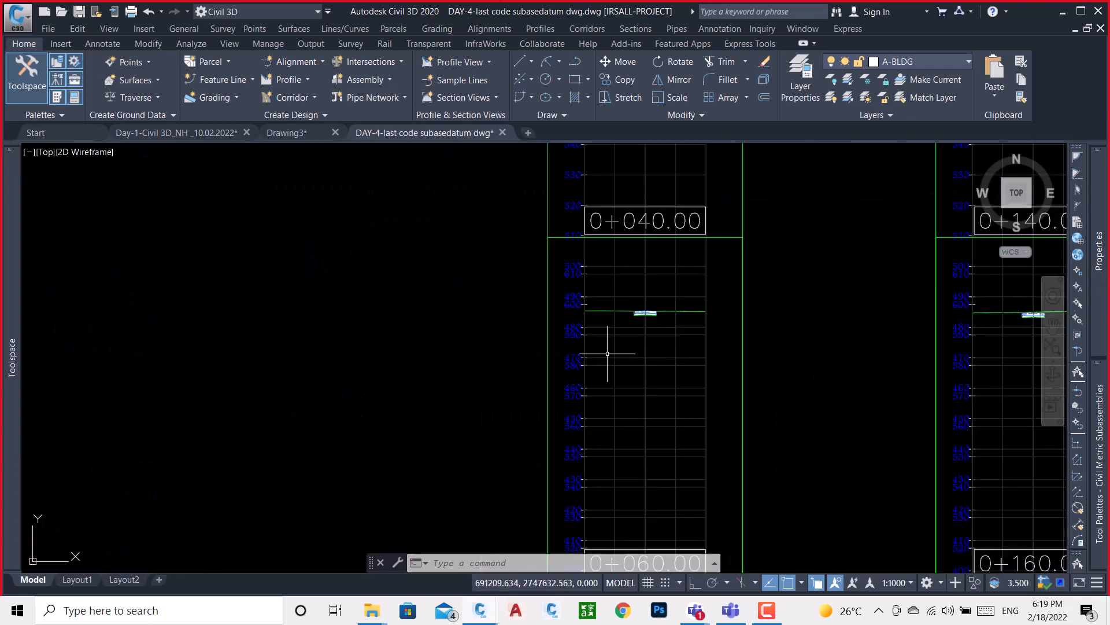
pyautogui.scroll(-4, 689, 354)
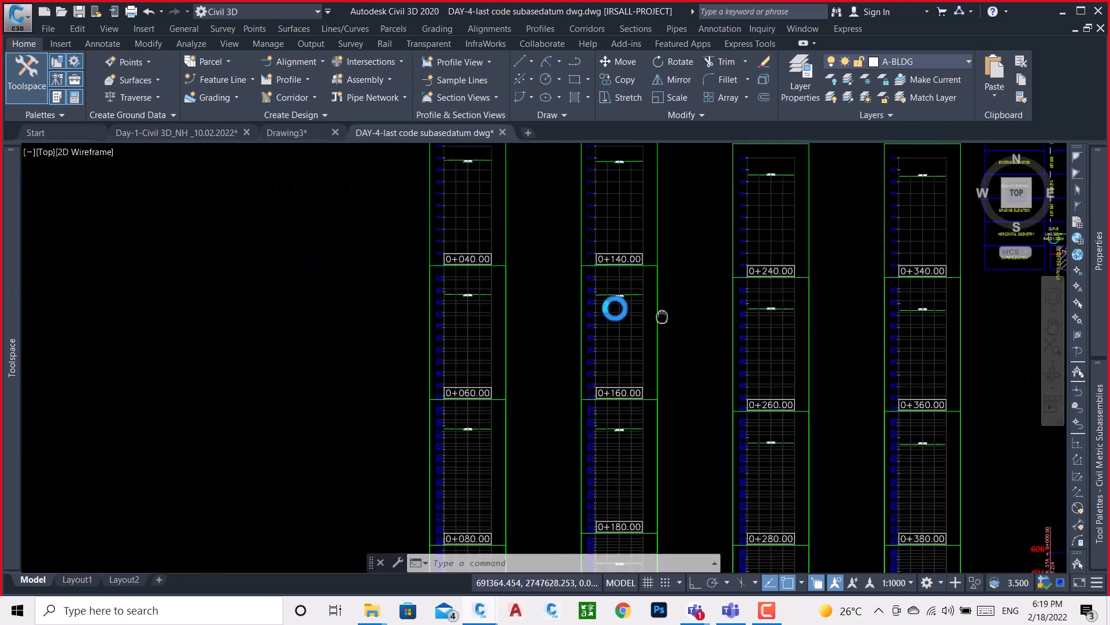
pyautogui.scroll(-8, 736, 346)
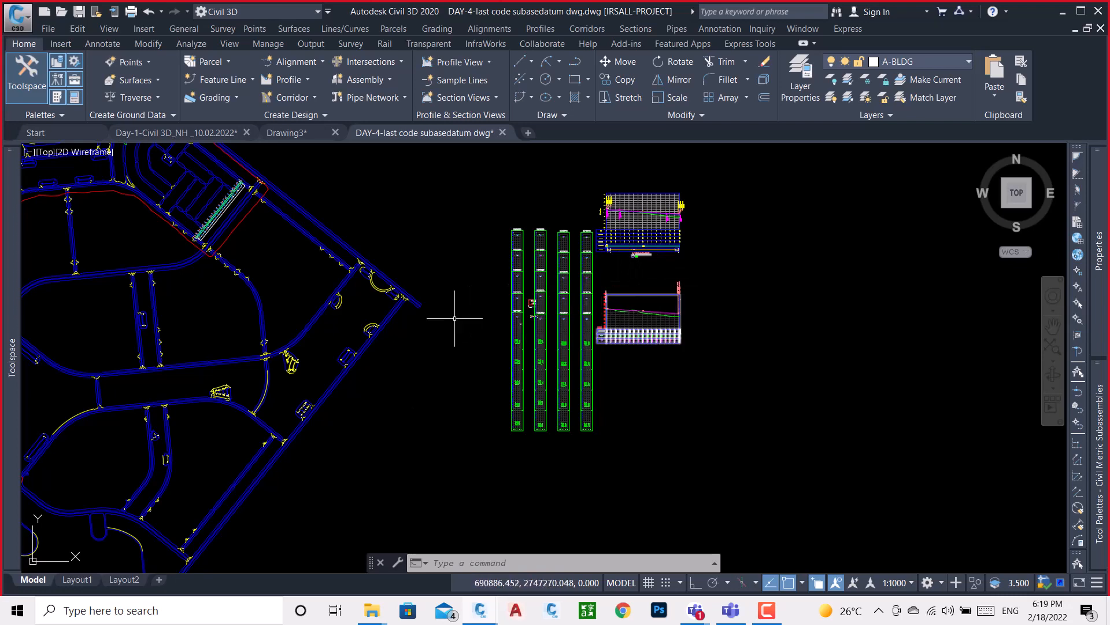
# - Check the surface data shortcuts and the arrangement of the section view columns and profile views beside the road plan
pyautogui.moveTo(400, 292); pyautogui.dragTo(487, 295, button='middle')
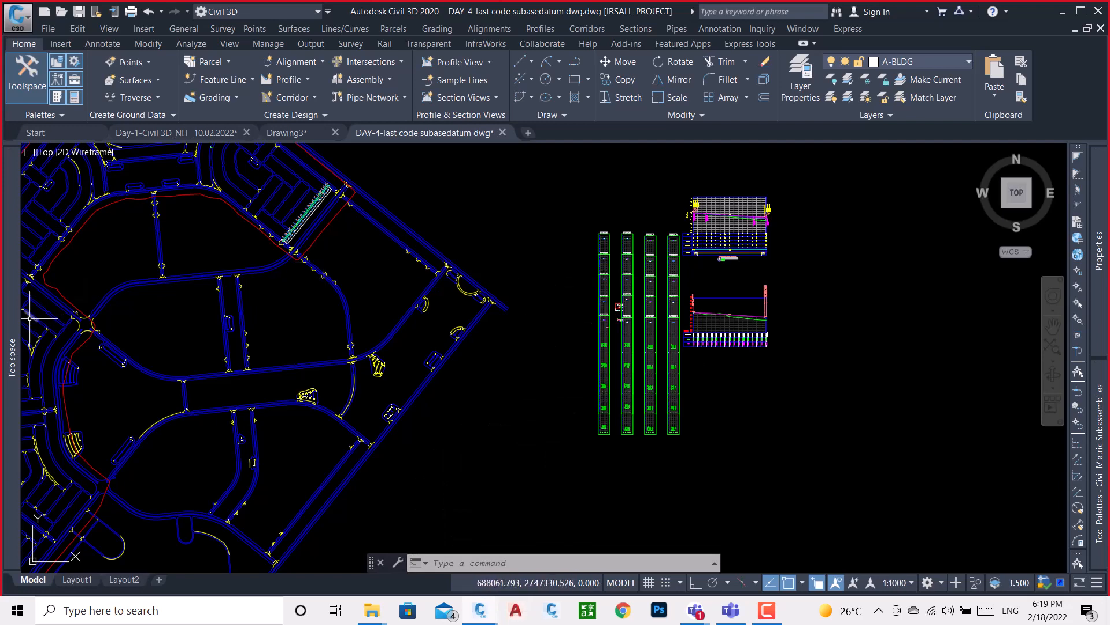
pyautogui.moveTo(16, 333)
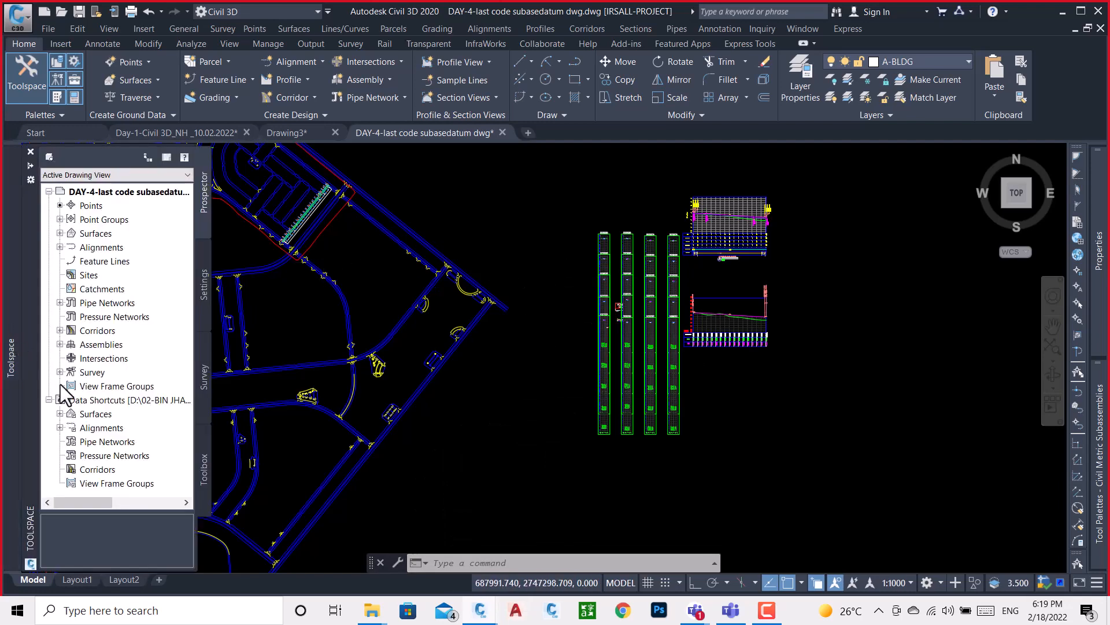
pyautogui.click(60, 414)
pyautogui.click(60, 414)
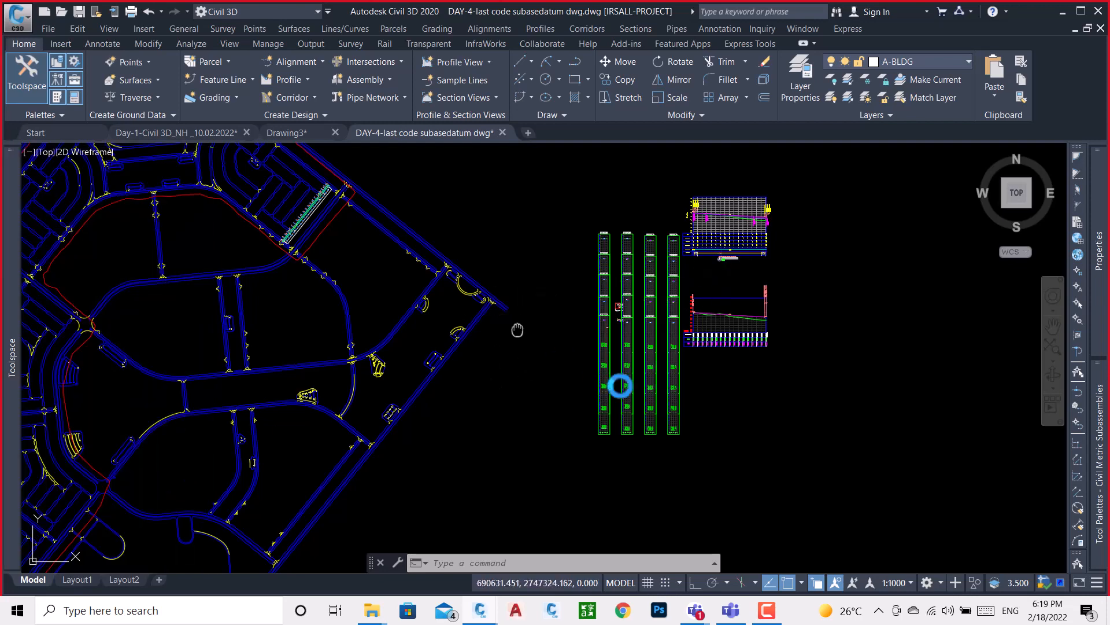
pyautogui.scroll(-5, 640, 386)
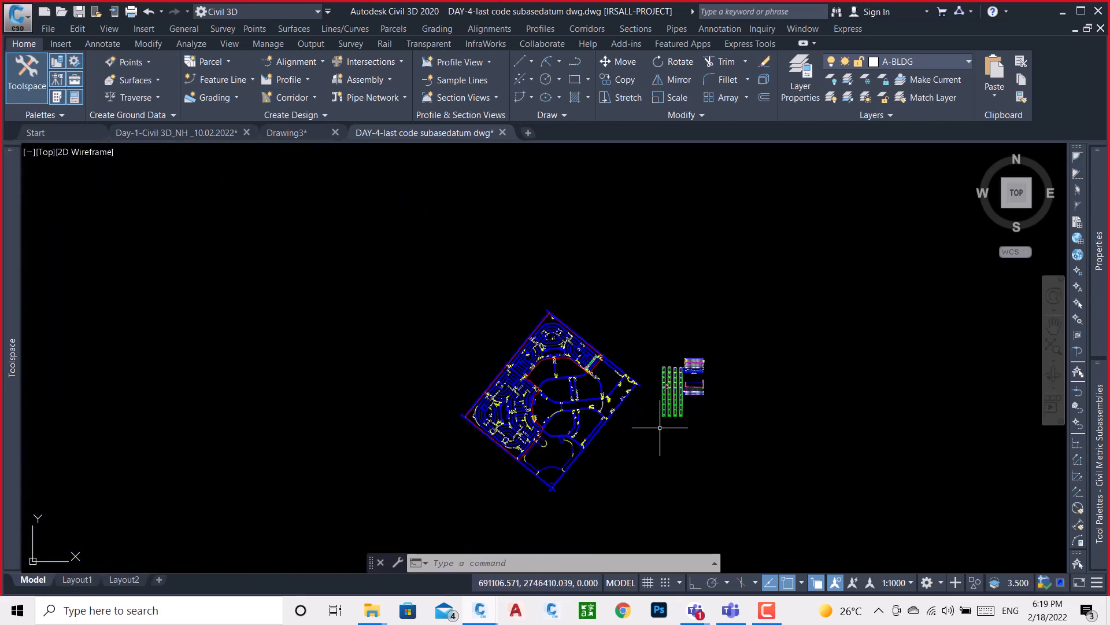
pyautogui.scroll(10, 693, 370)
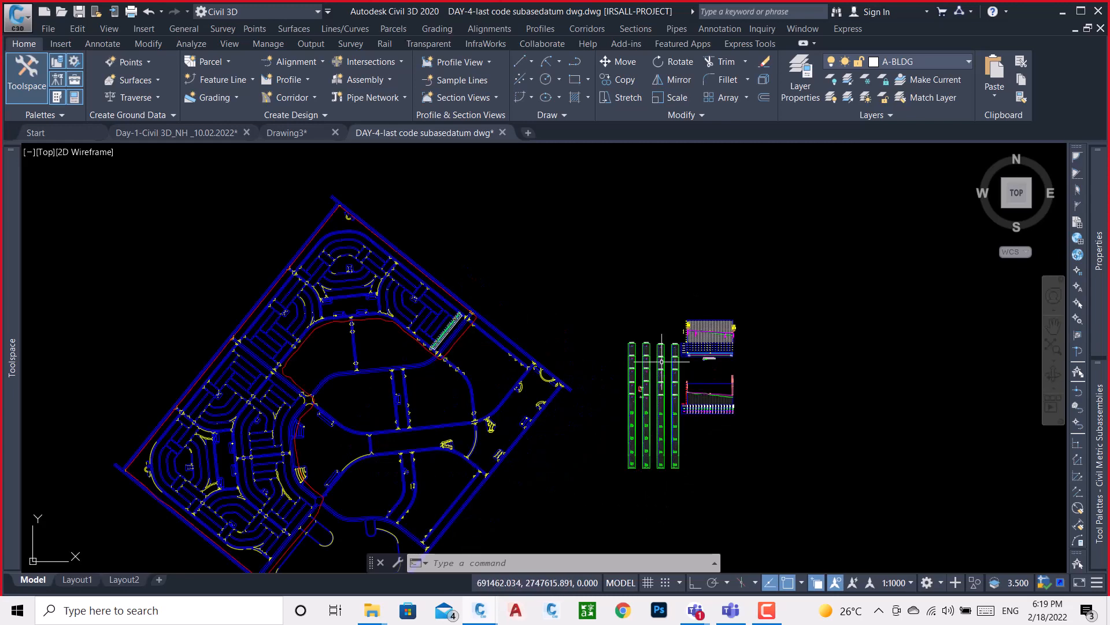
pyautogui.scroll(3, 640, 411)
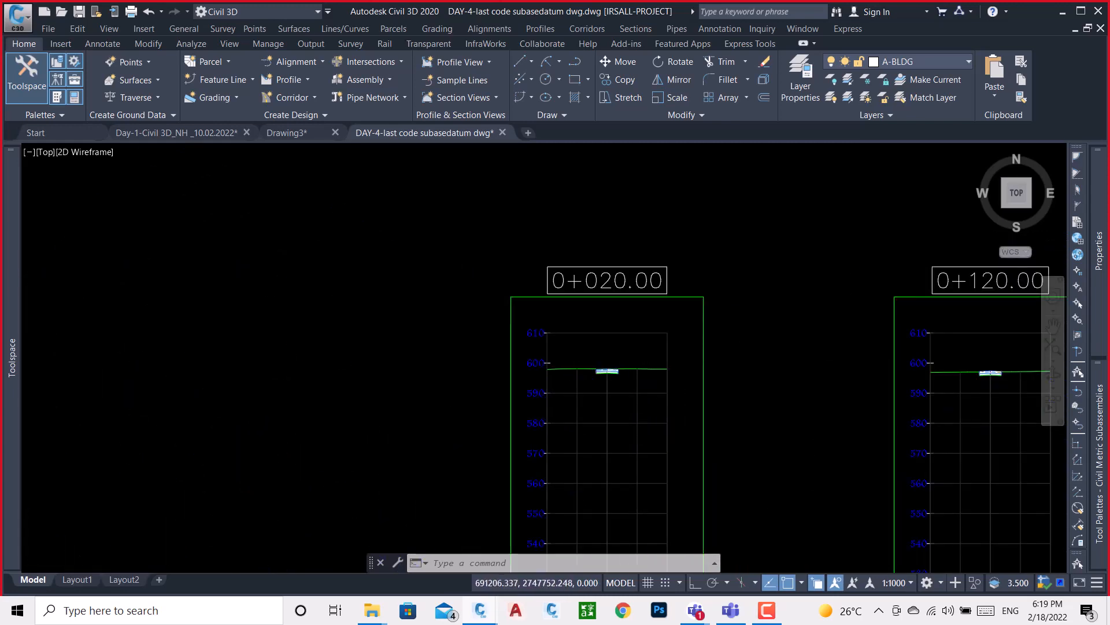
pyautogui.scroll(-4, 625, 376)
pyautogui.scroll(2, 615, 337)
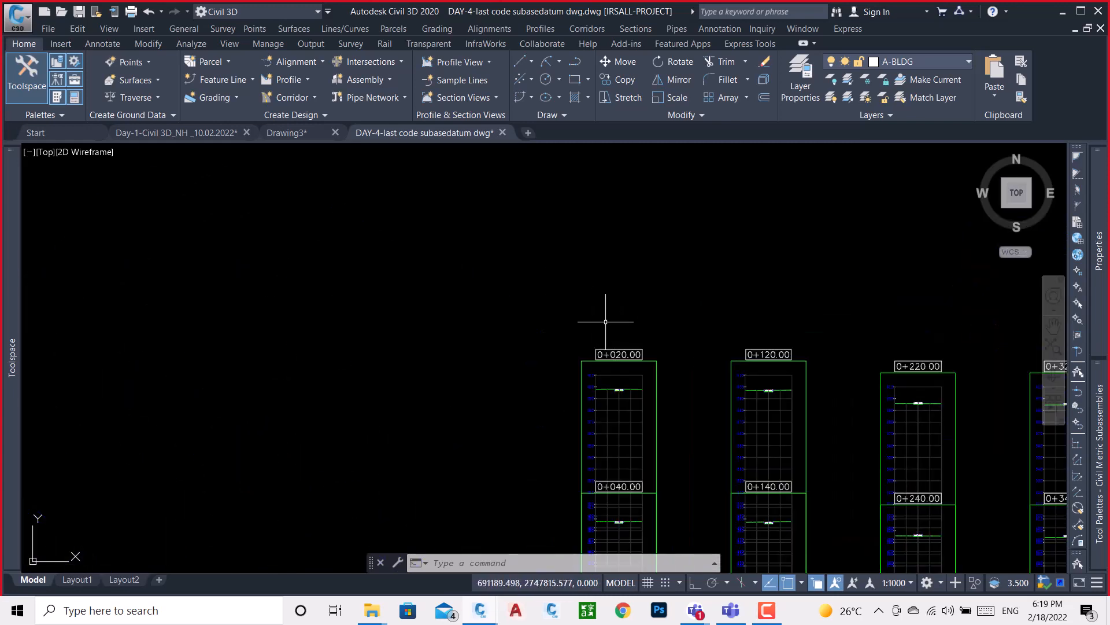
pyautogui.scroll(-3, 798, 364)
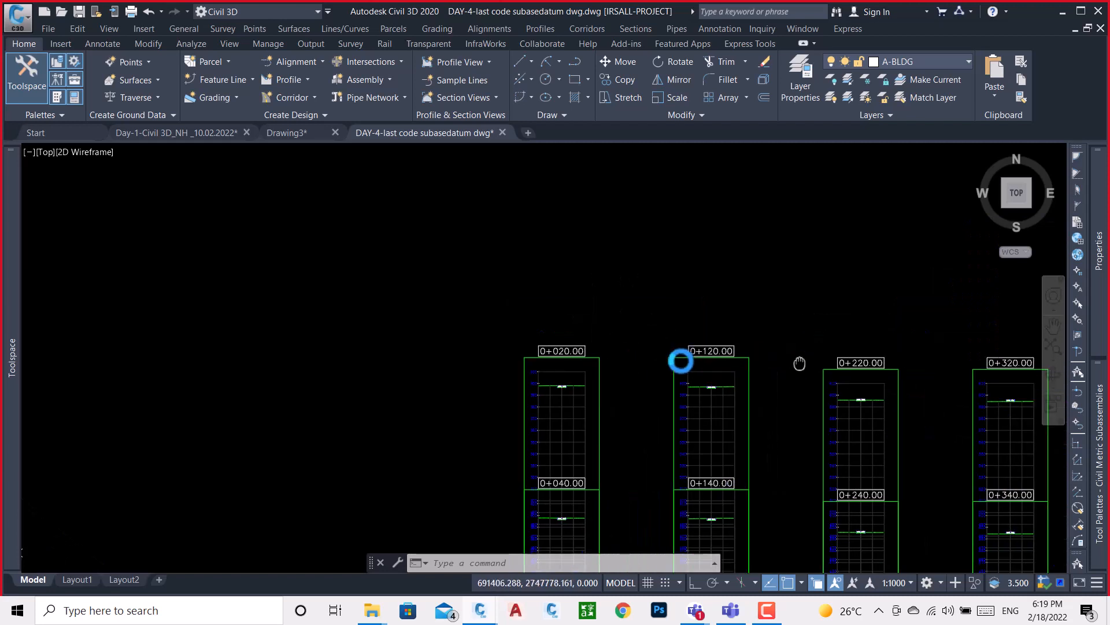
pyautogui.moveTo(823, 394); pyautogui.dragTo(689, 382, button='middle')
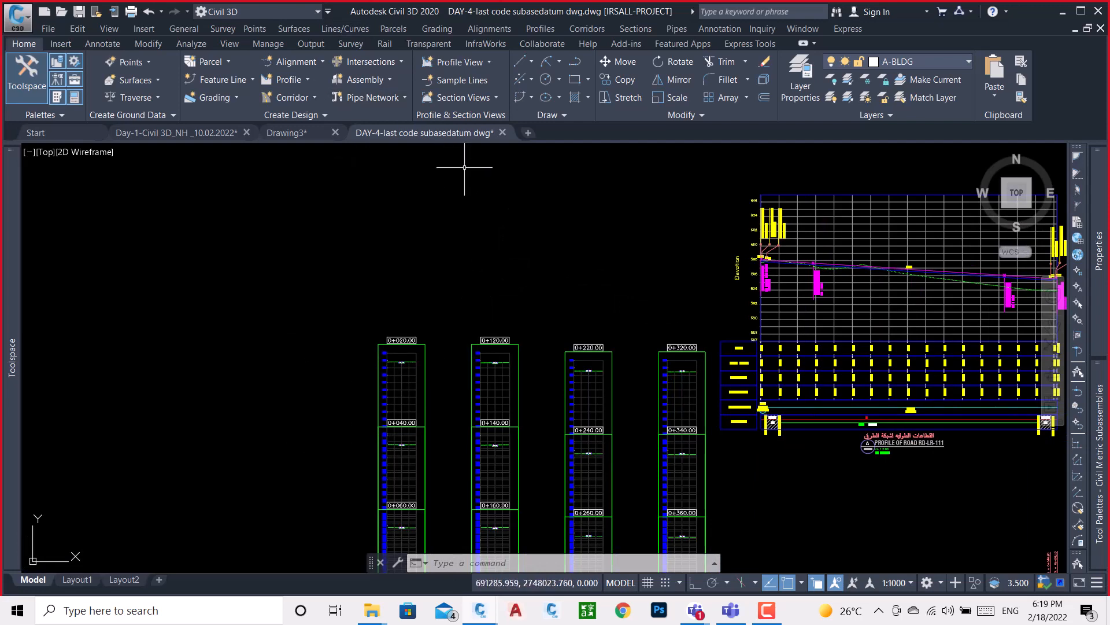
pyautogui.scroll(-5, 677, 224)
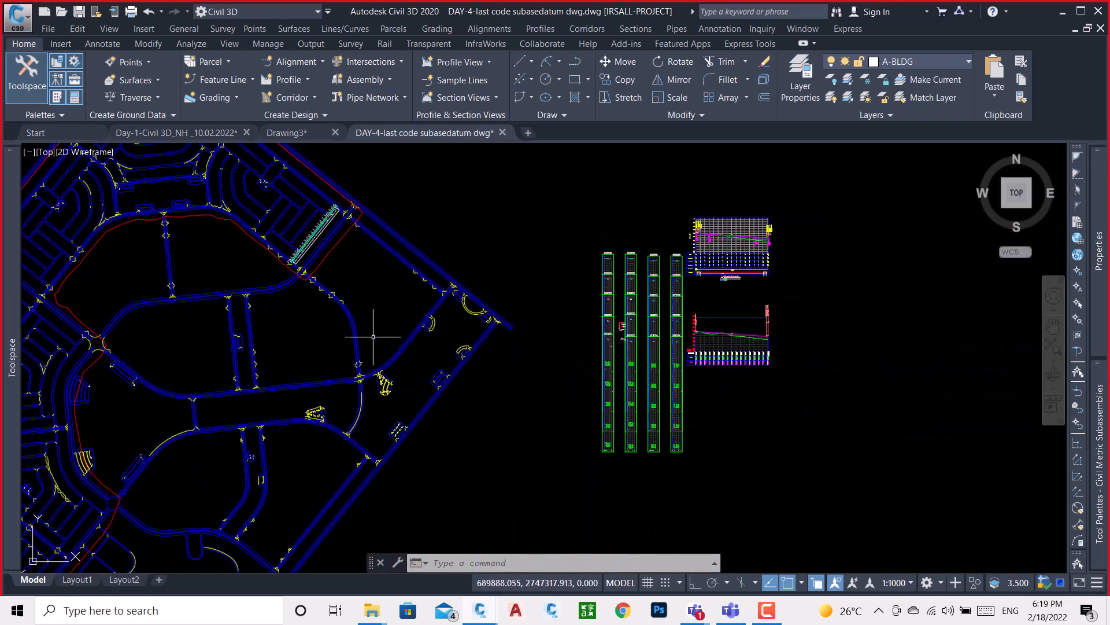
pyautogui.scroll(-2, 453, 293)
pyautogui.scroll(7, 409, 280)
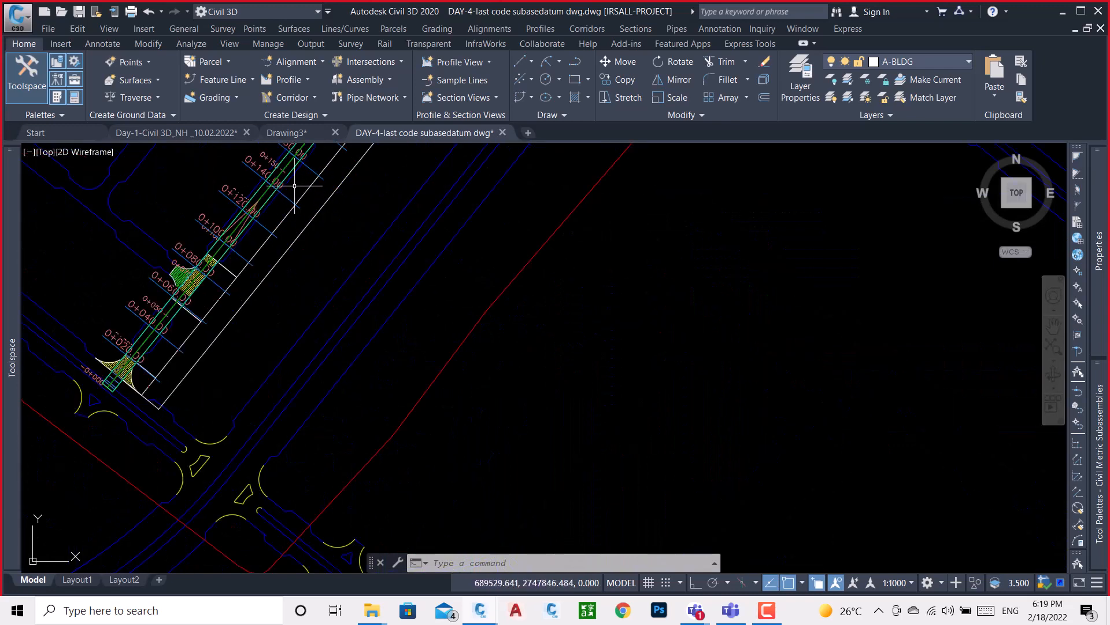
pyautogui.scroll(3, 294, 185)
pyautogui.click(299, 177)
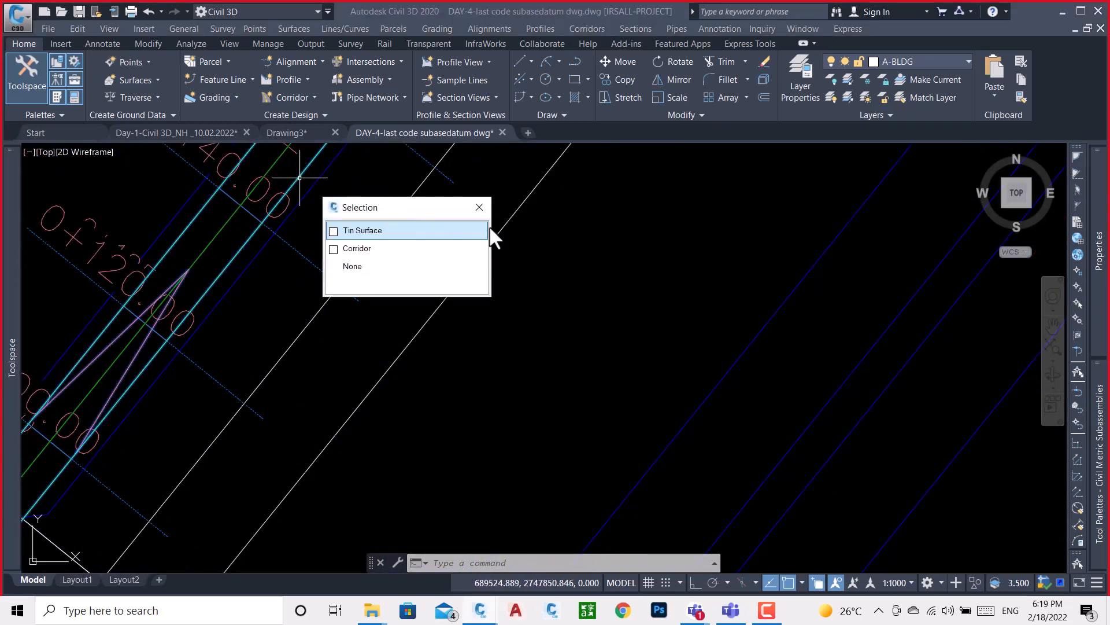
pyautogui.rightClick(584, 260)
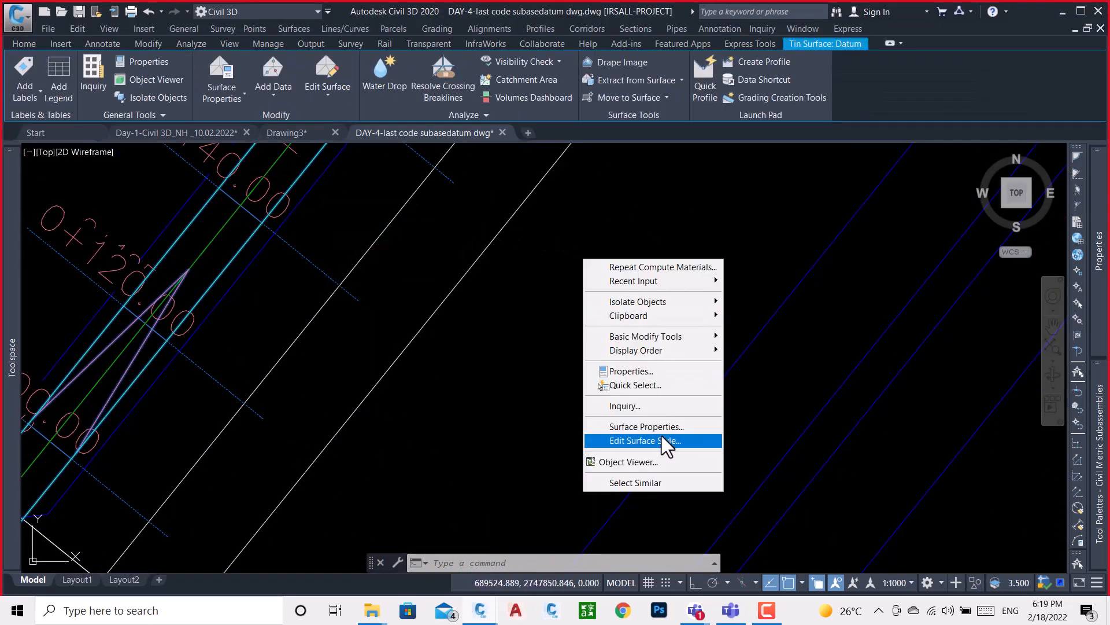
pyautogui.click(248, 230)
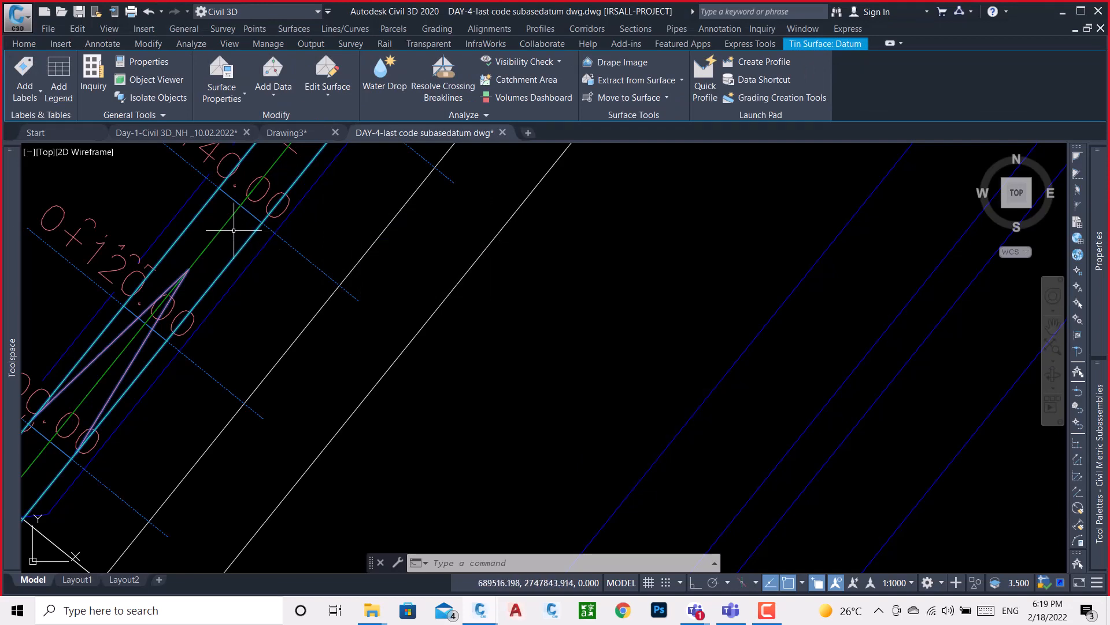
pyautogui.click(234, 230)
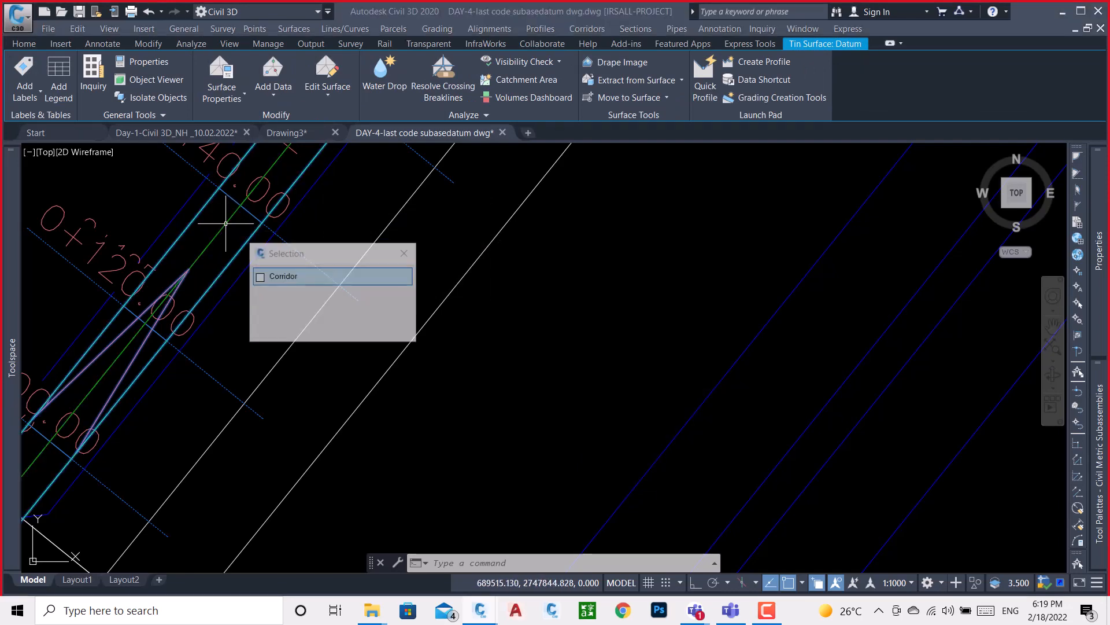
pyautogui.click(282, 278)
pyautogui.rightClick(583, 242)
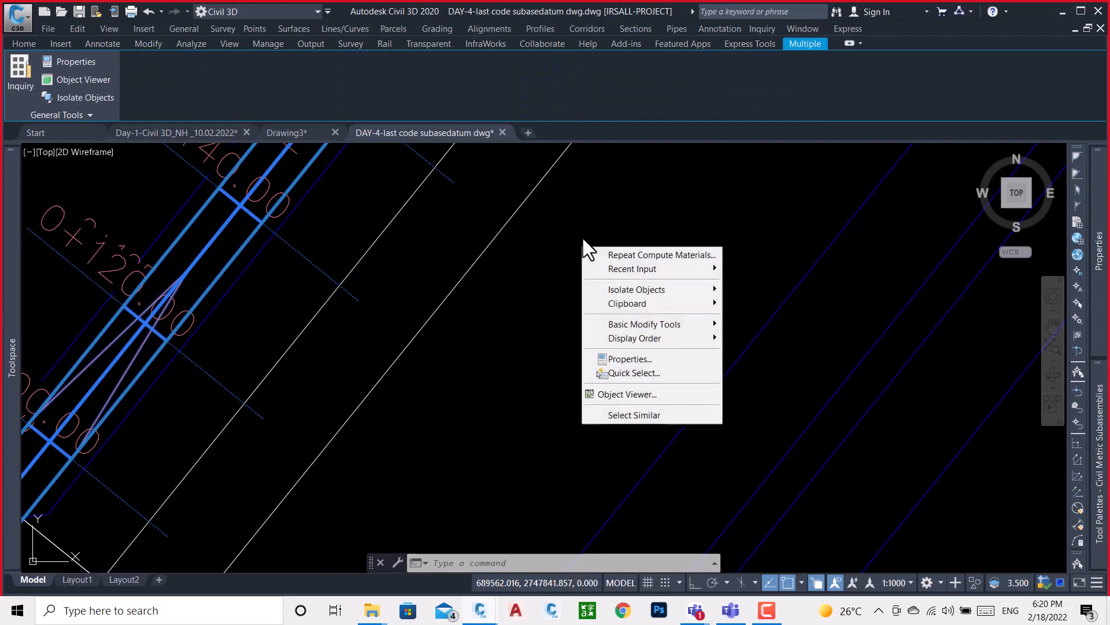
pyautogui.click(391, 276)
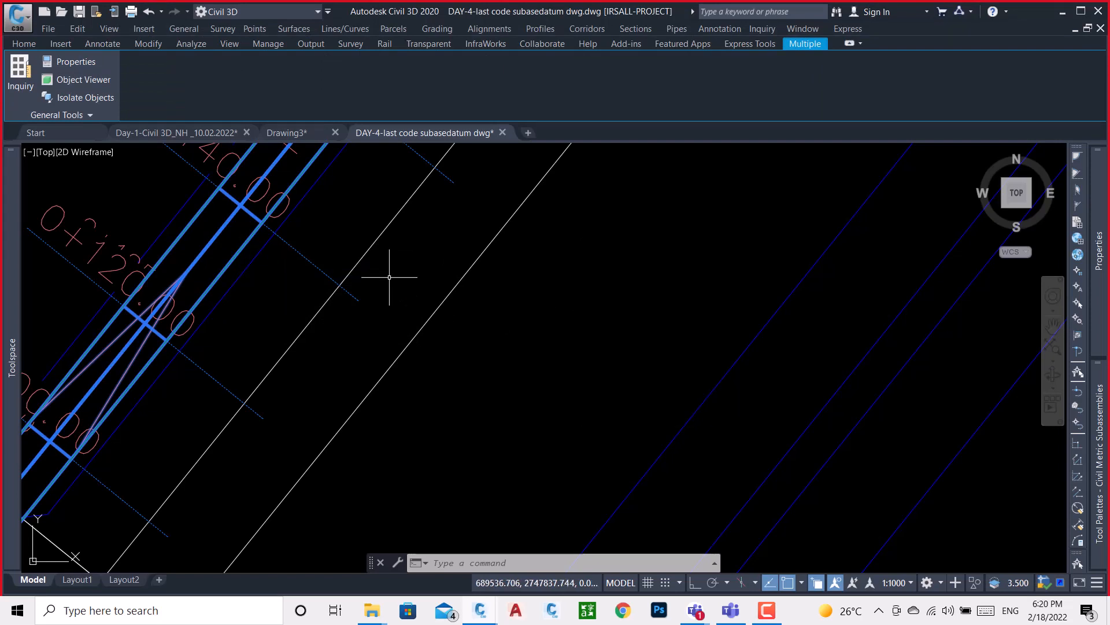
pyautogui.press('Escape')
pyautogui.press('Escape')
# - Open the properties of the subbasedatum corridor from the drawing's object tree and show its surface definitions
pyautogui.moveTo(10, 324)
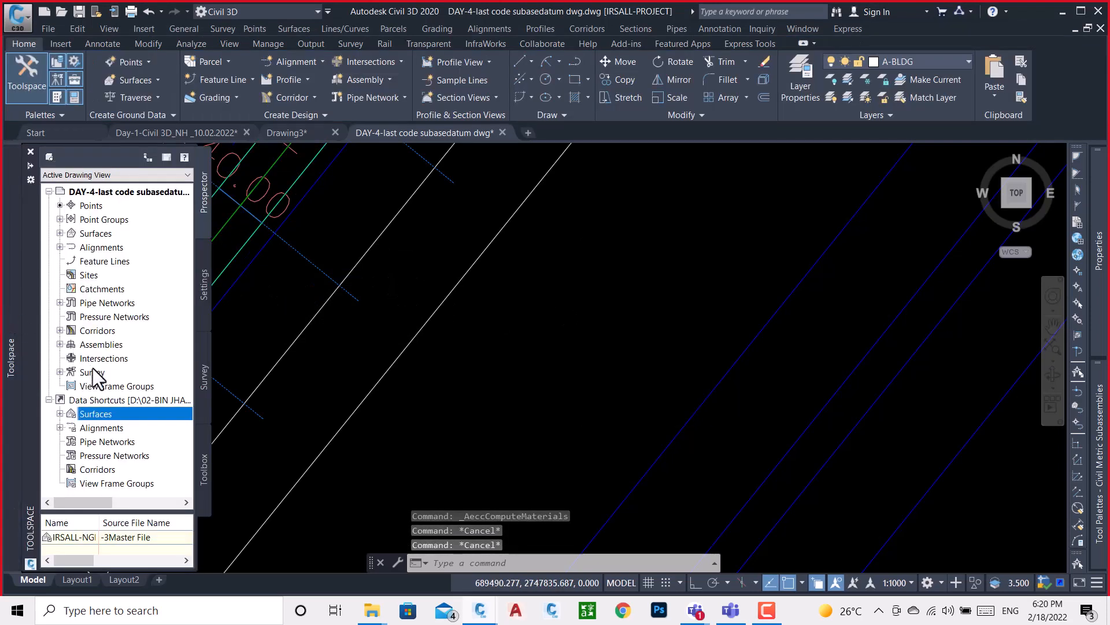
pyautogui.click(96, 329)
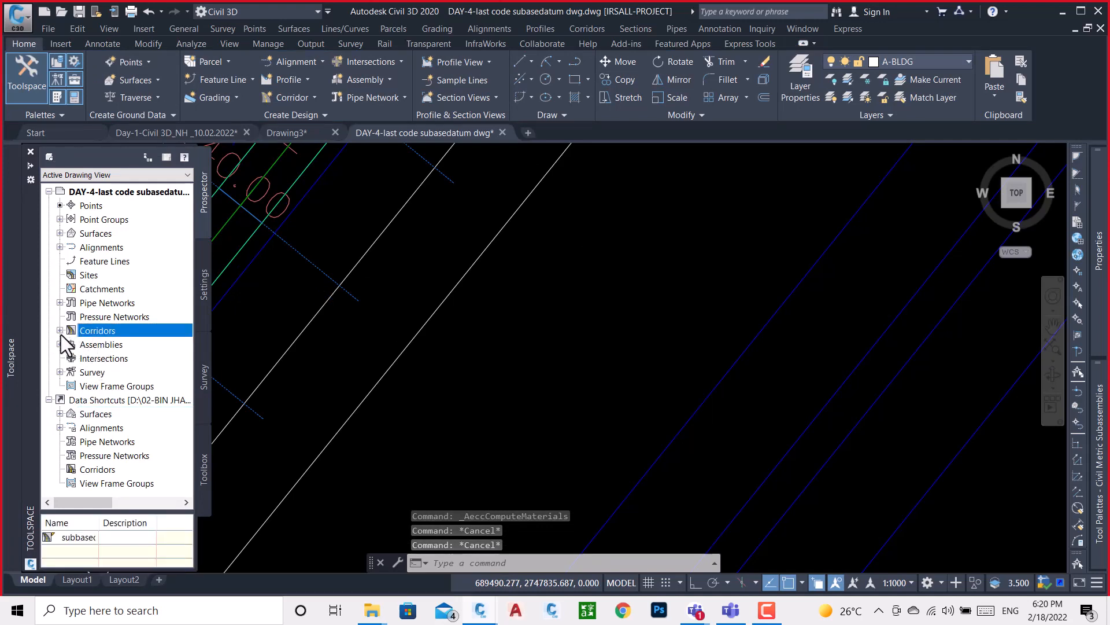
pyautogui.click(60, 331)
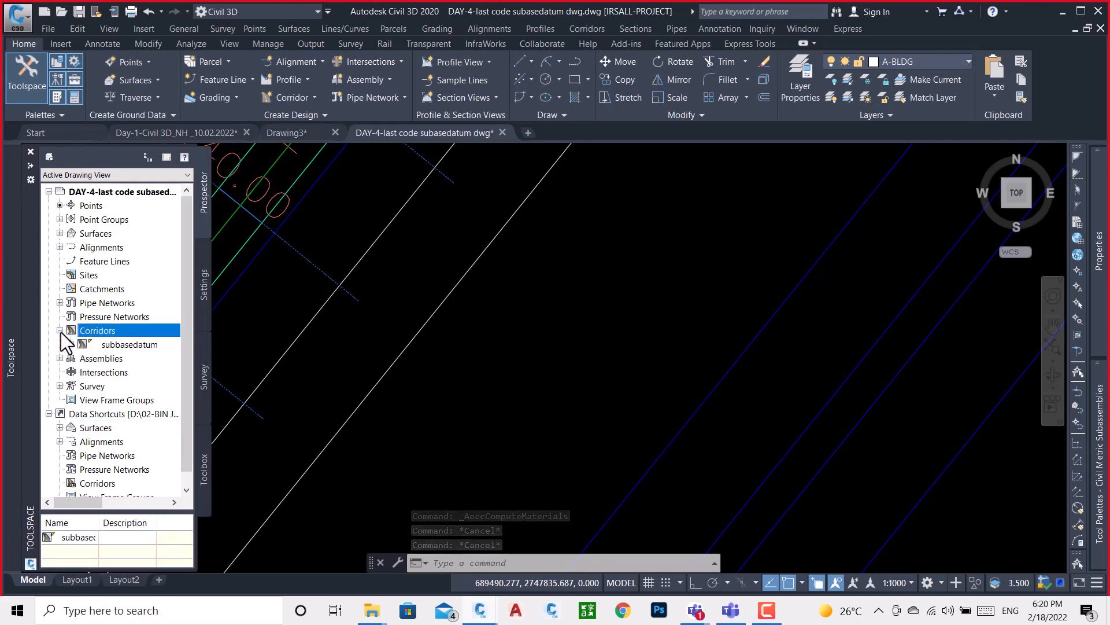
pyautogui.click(110, 344)
pyautogui.rightClick(122, 343)
pyautogui.click(158, 349)
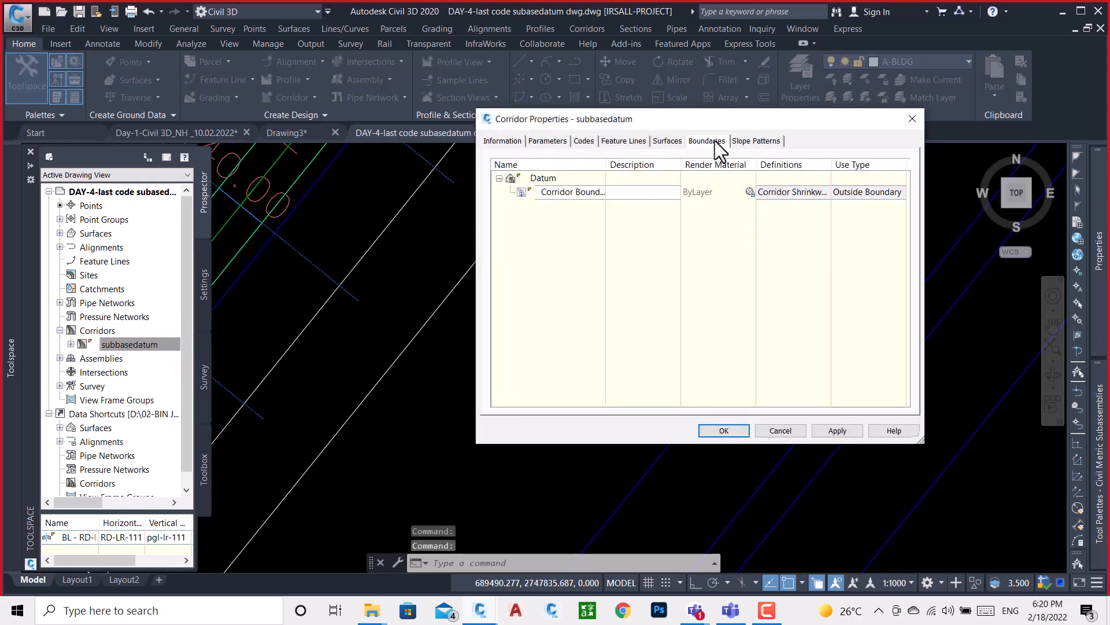
pyautogui.click(667, 141)
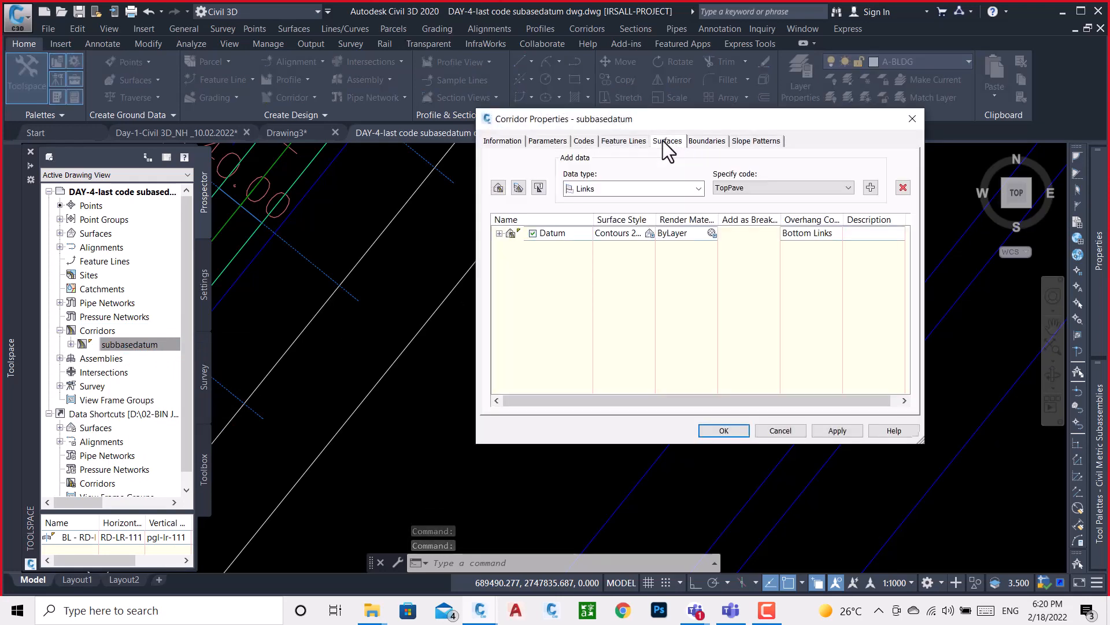
# - Examine the available link codes and the code that defines the Datum surface, widening the name column to read it in full
pyautogui.click(846, 186)
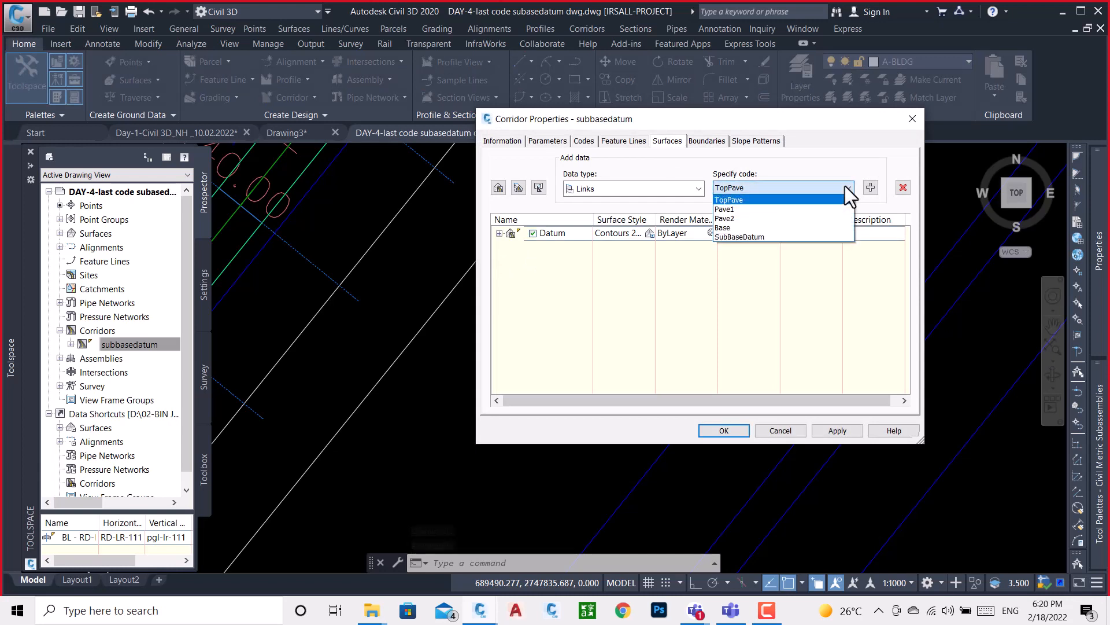
pyautogui.click(845, 186)
pyautogui.click(845, 185)
pyautogui.click(497, 236)
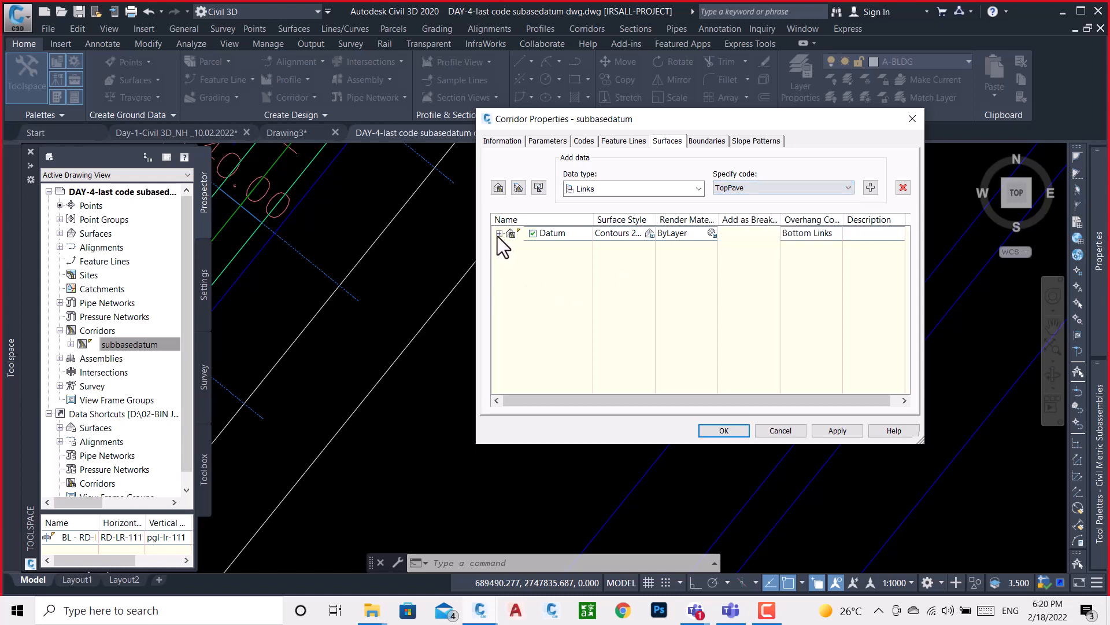
pyautogui.click(498, 234)
pyautogui.click(560, 247)
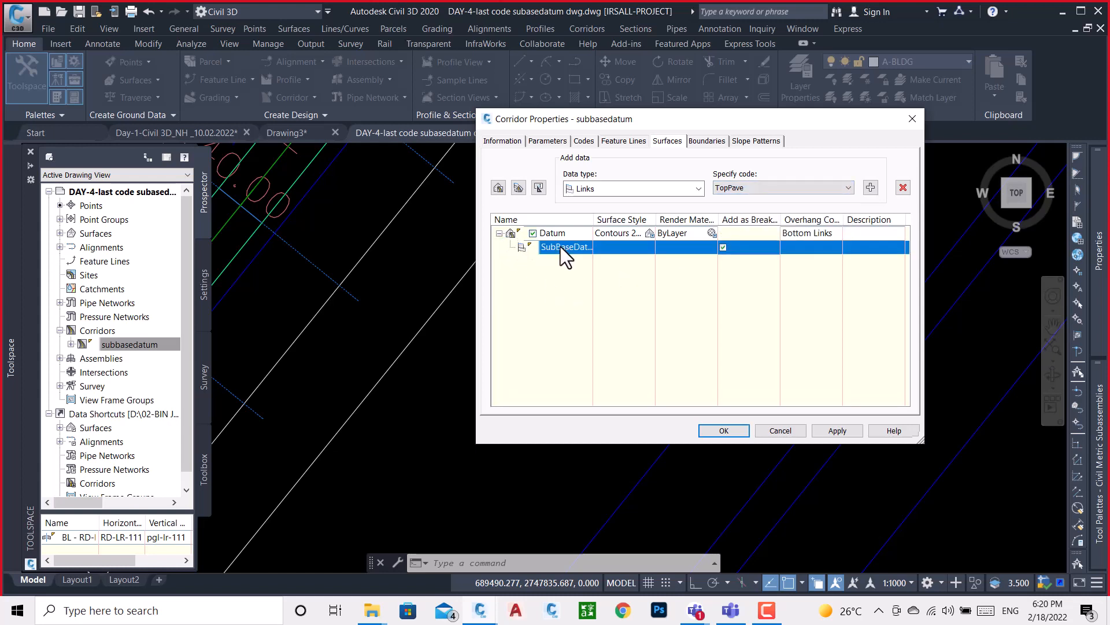
pyautogui.click(497, 234)
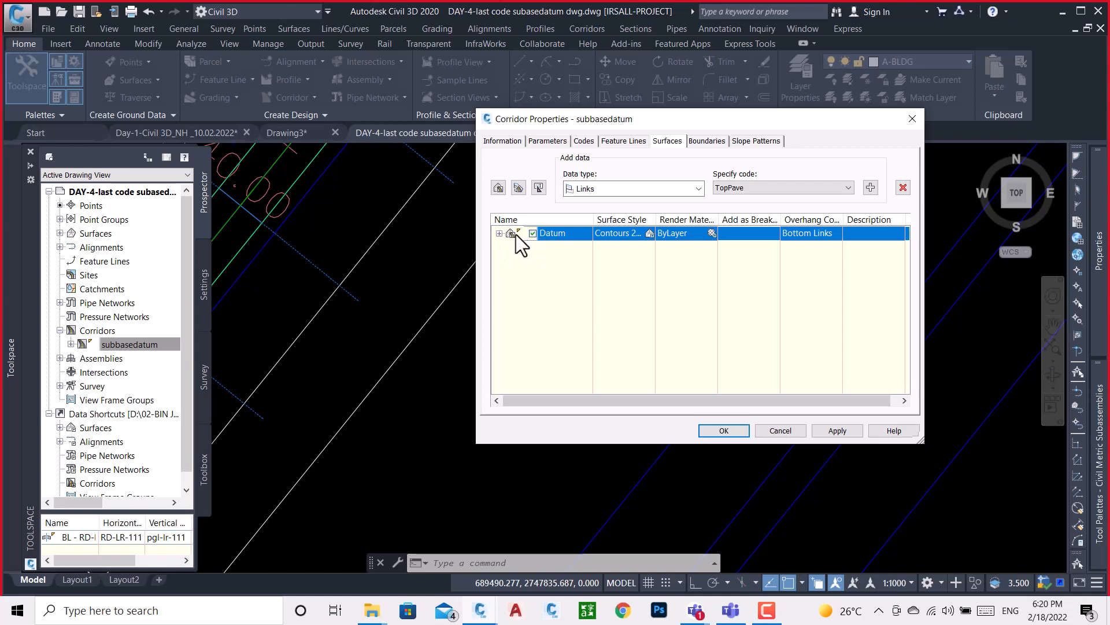
pyautogui.click(501, 234)
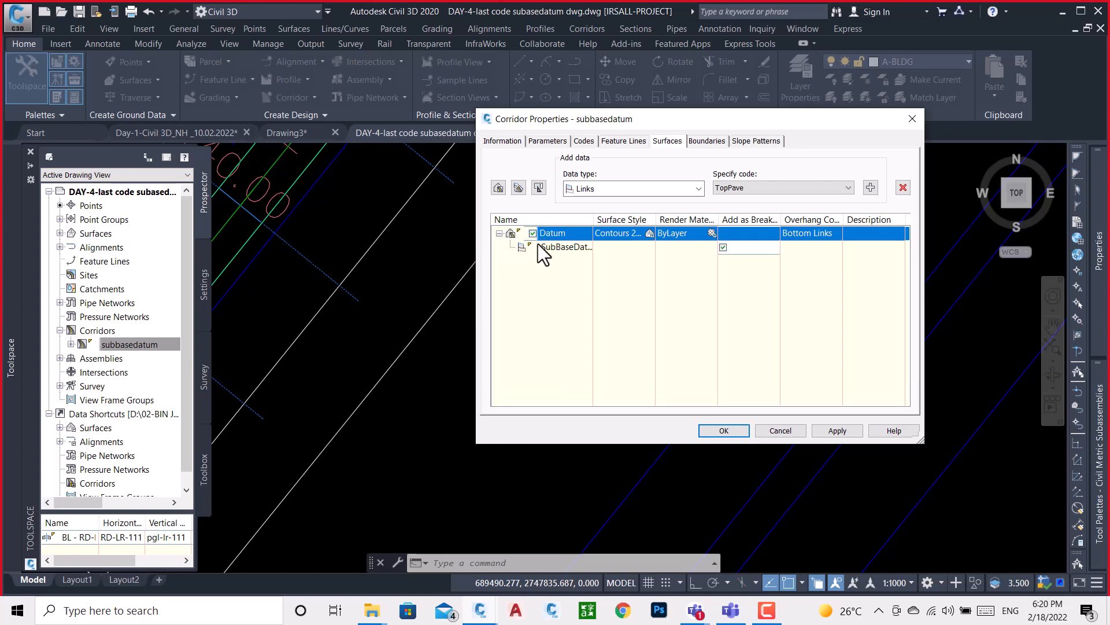
pyautogui.moveTo(583, 233); pyautogui.dragTo(669, 235)
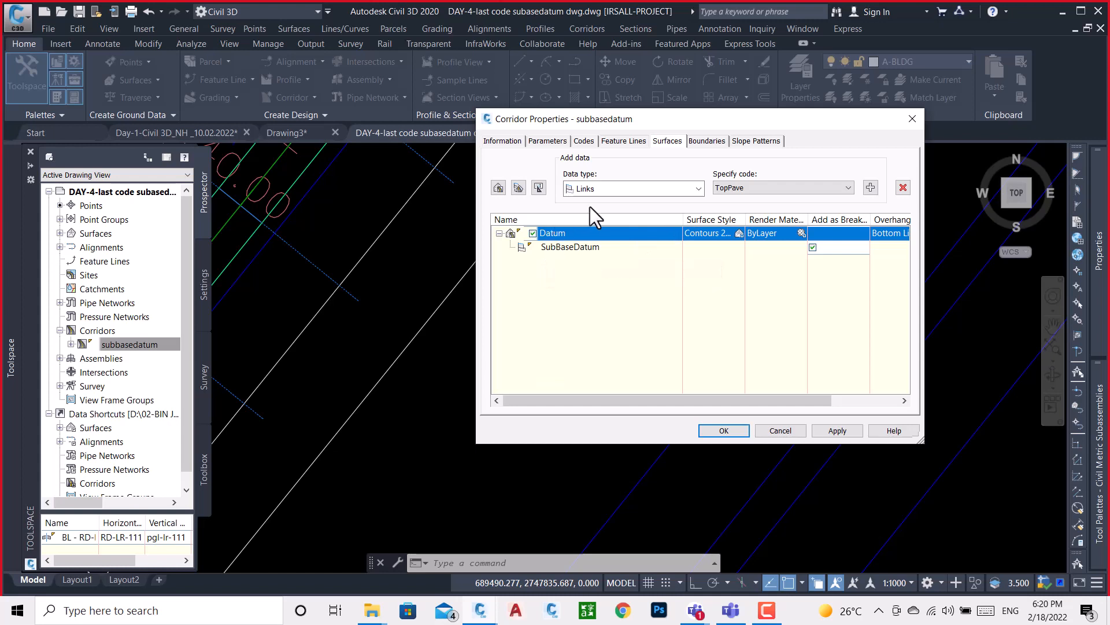
# - Try adding the TopPave link code to the Datum surface as a breakline, and remove it again
pyautogui.click(832, 189)
pyautogui.click(832, 189)
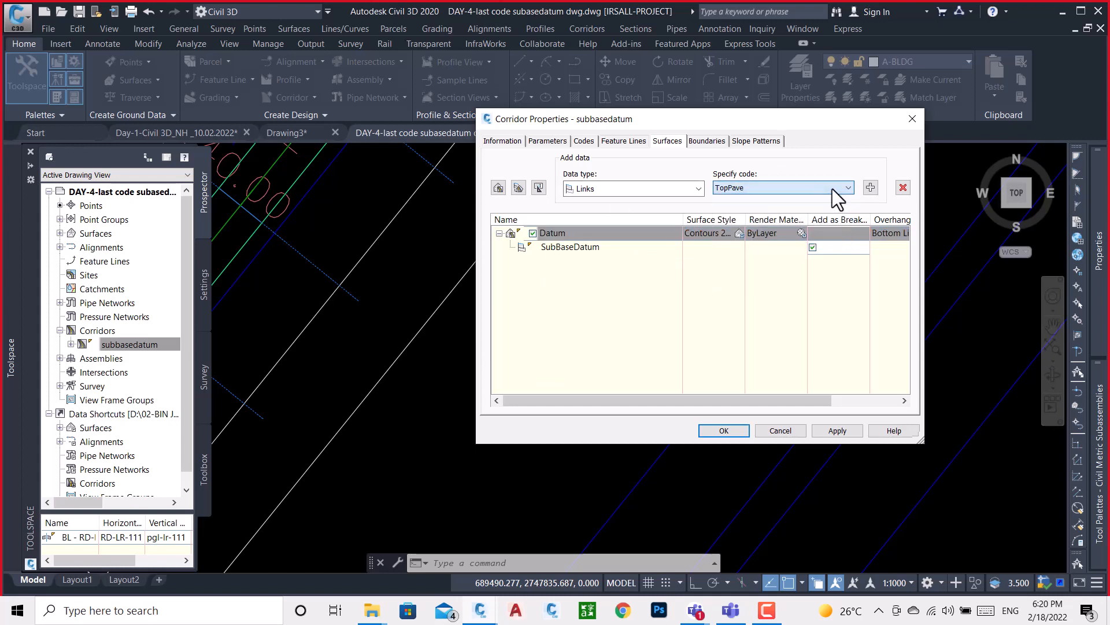
pyautogui.click(699, 189)
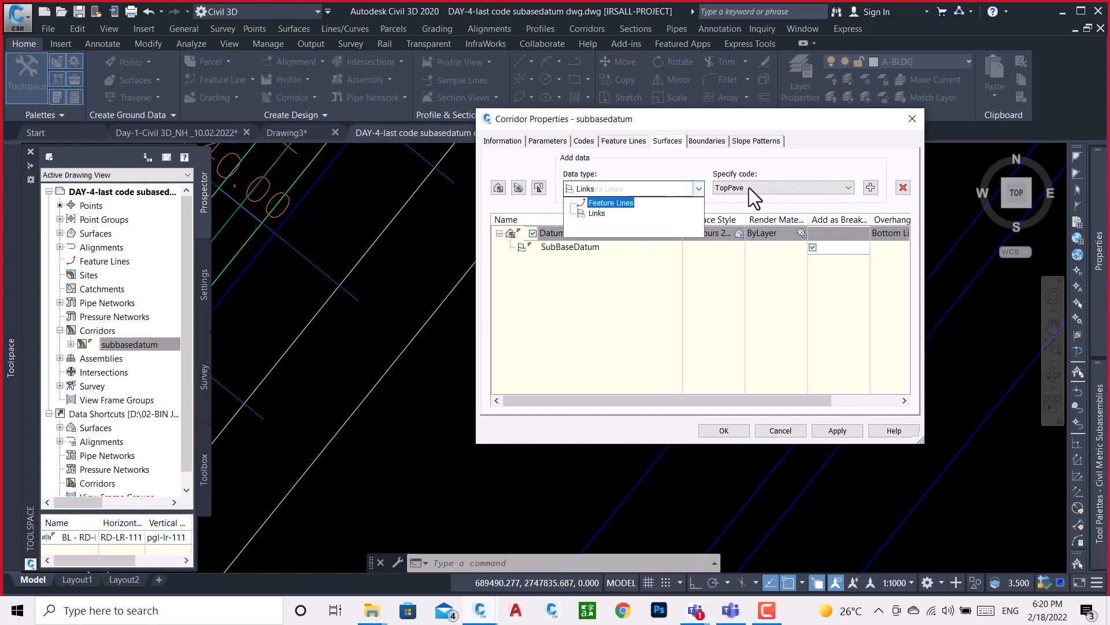
pyautogui.click(771, 190)
pyautogui.click(771, 190)
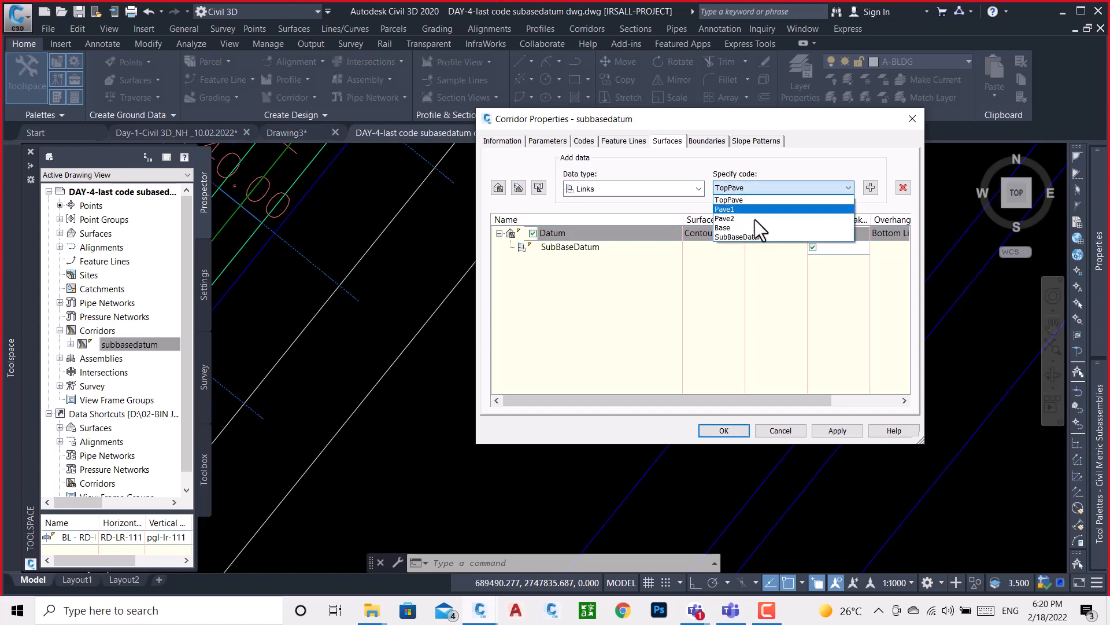
pyautogui.click(727, 199)
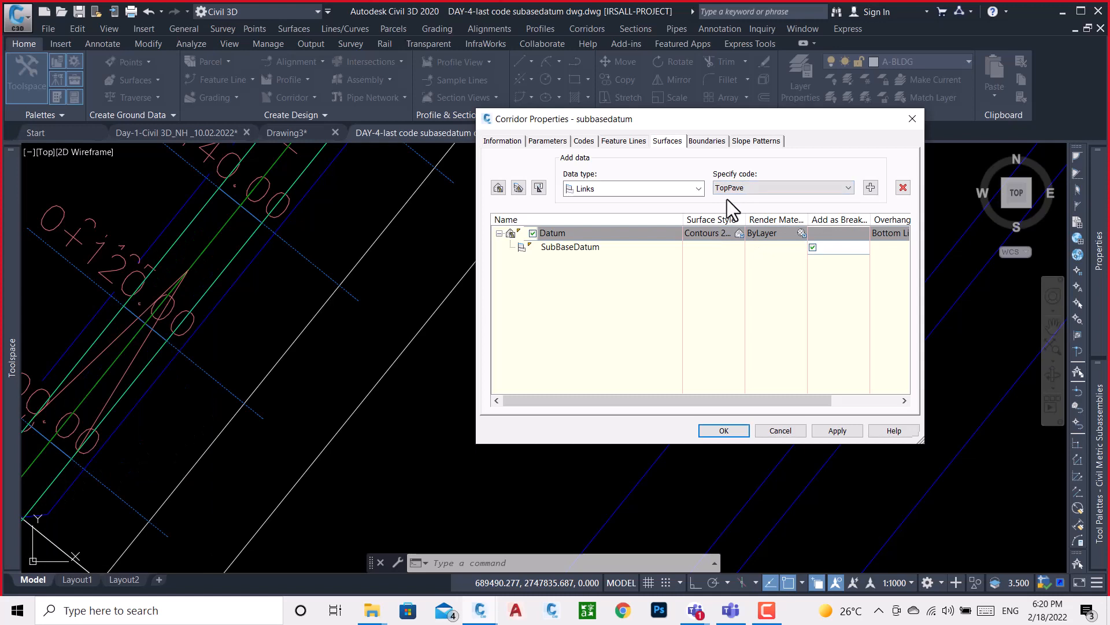
pyautogui.click(870, 187)
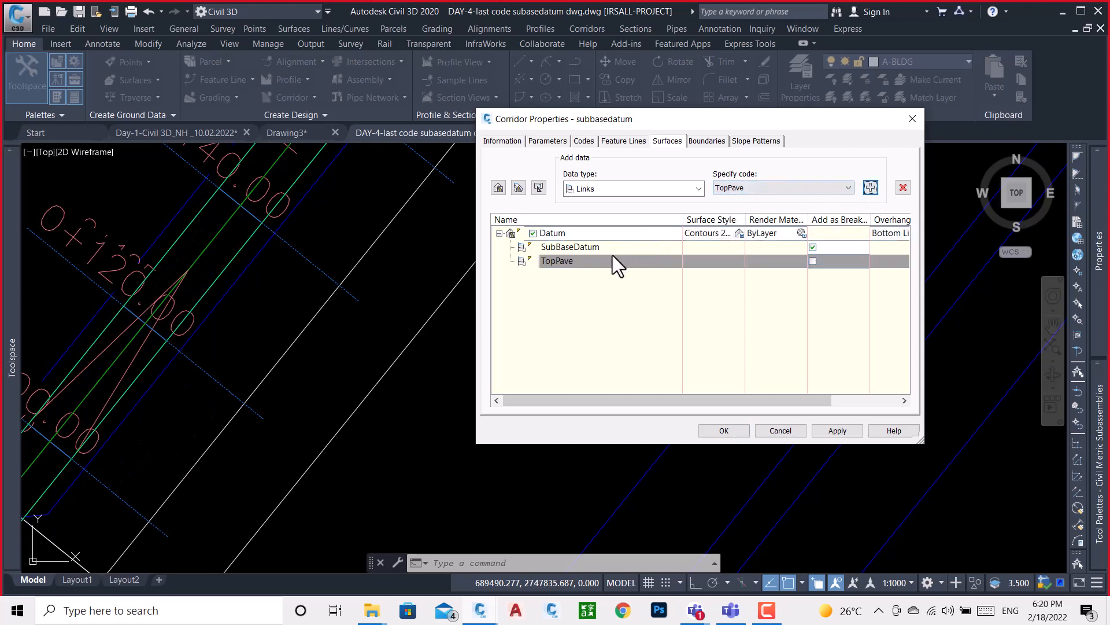
pyautogui.click(812, 261)
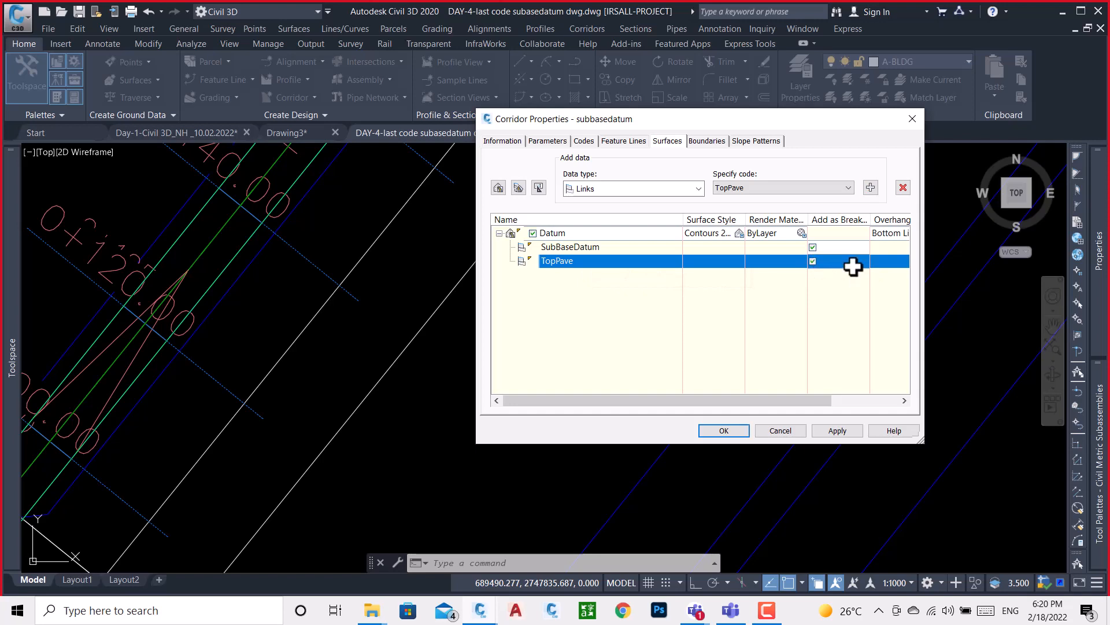
pyautogui.click(899, 188)
# - Collapse the Datum surface's definition and create another surface in the subbasedatum corridor
pyautogui.click(498, 233)
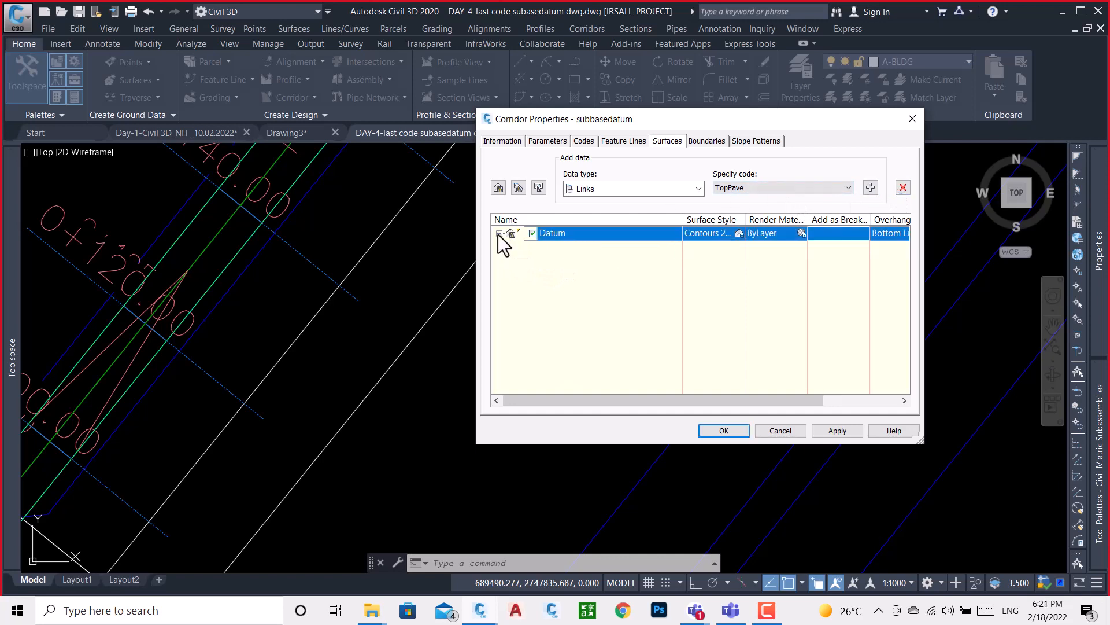
pyautogui.click(497, 187)
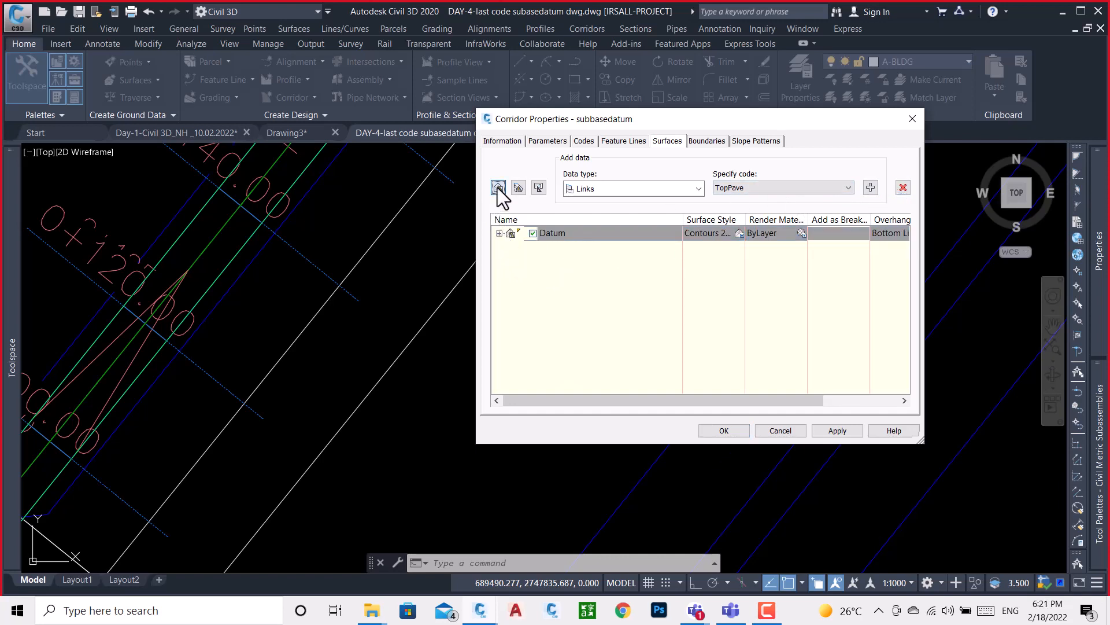
# - Create a new corridor surface below Datum and name it "top"
pyautogui.click(578, 234)
pyautogui.click(588, 246)
pyautogui.click(590, 247)
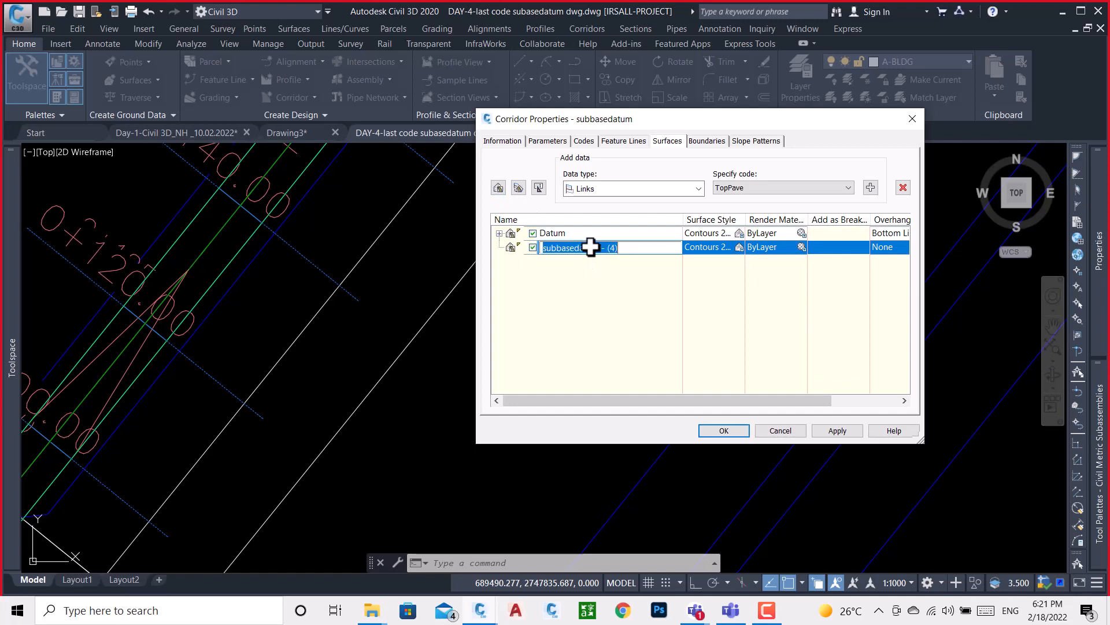
pyautogui.press('BackSpace')
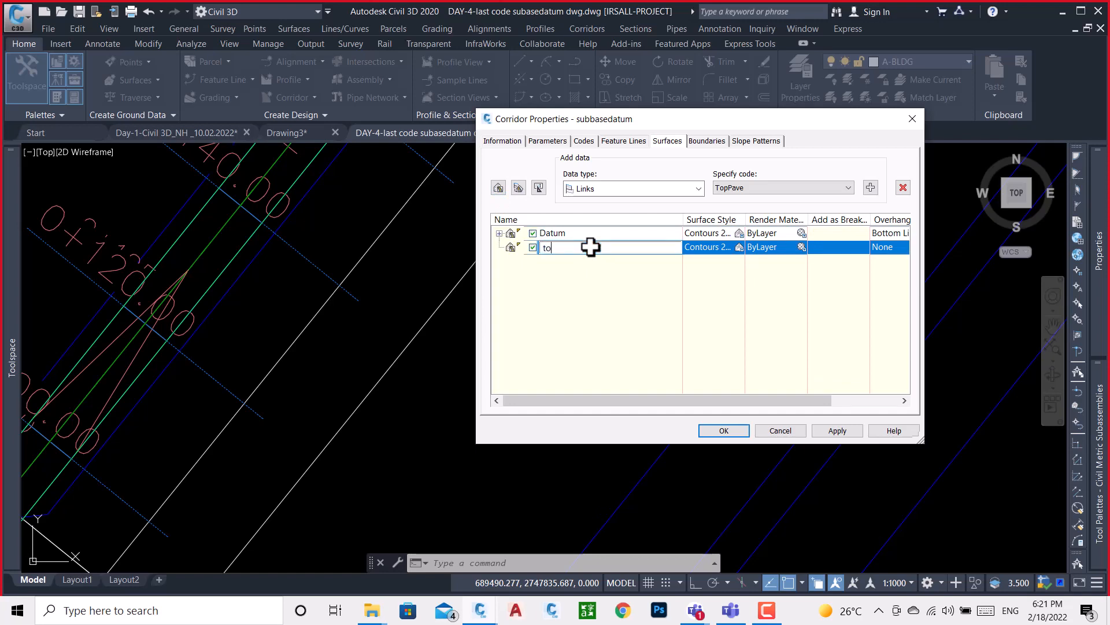
pyautogui.write('top')
pyautogui.press('Return')
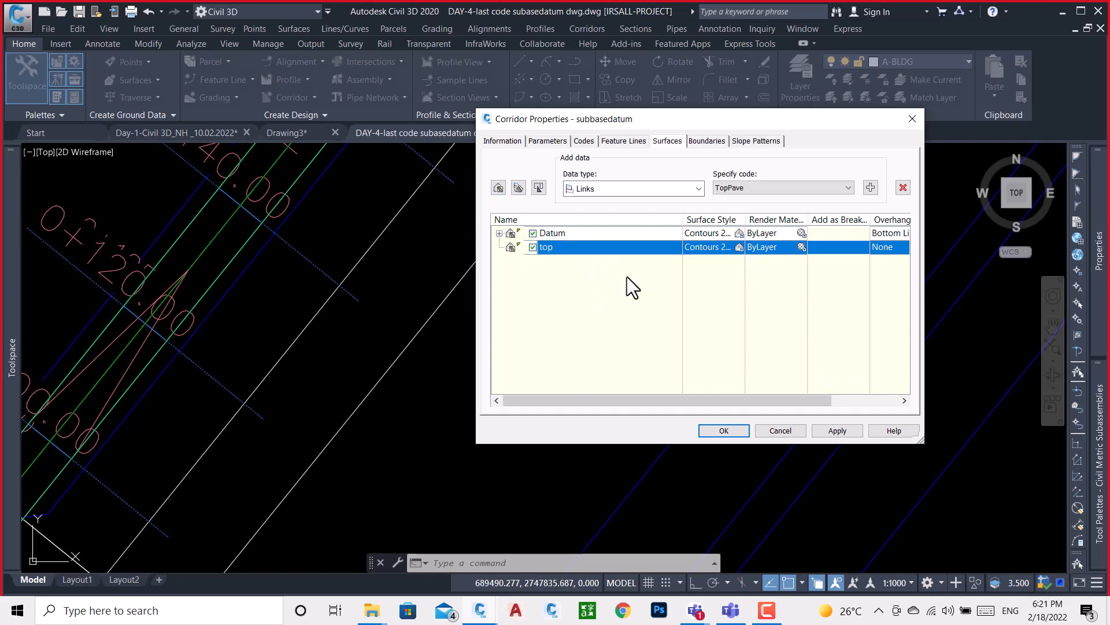
# - Add the TopPave link code to the top surface and enable it as breaklines
pyautogui.click(871, 188)
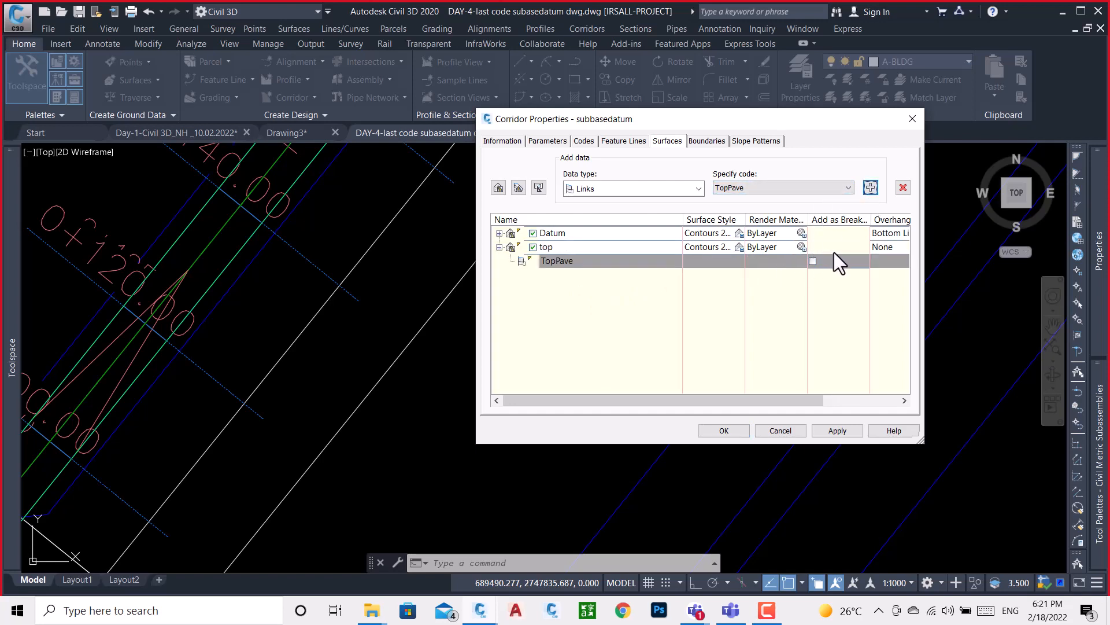
pyautogui.click(813, 261)
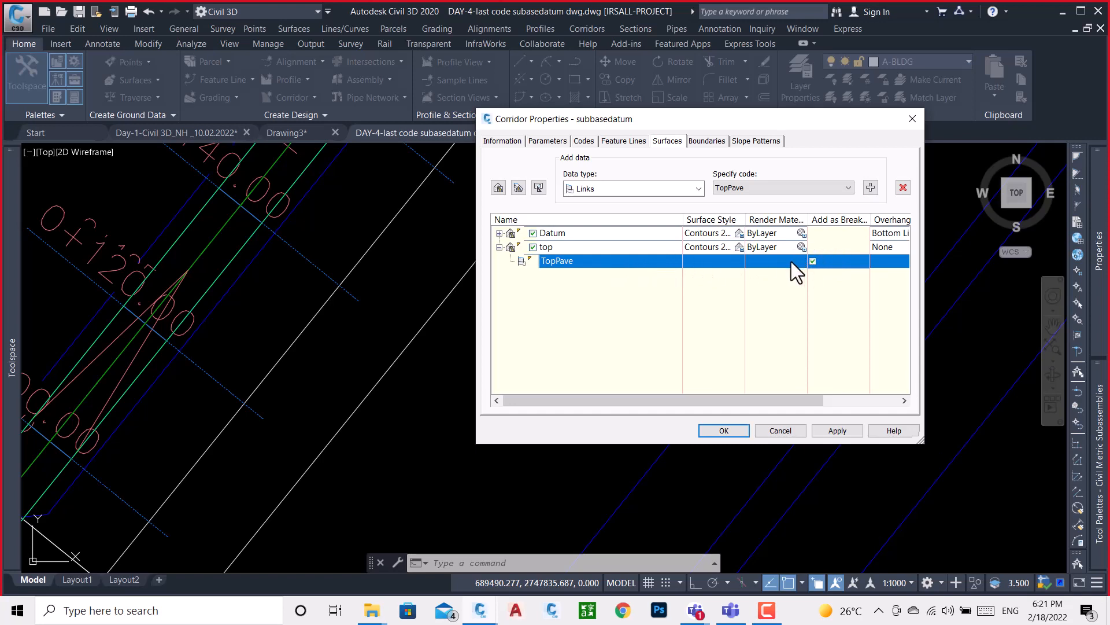
pyautogui.click(567, 247)
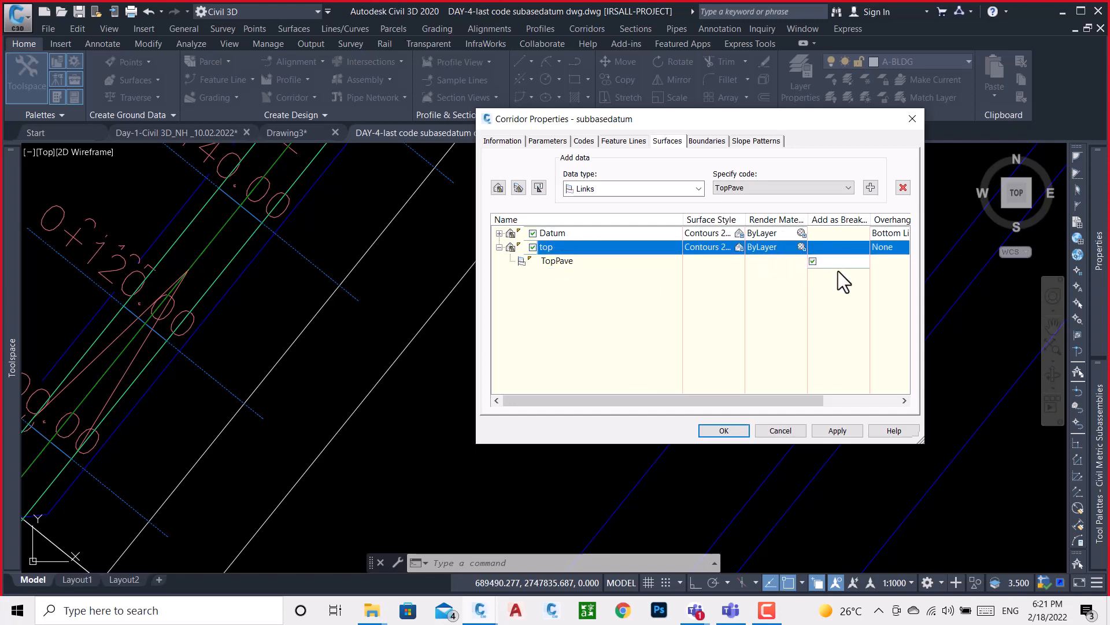
pyautogui.click(794, 187)
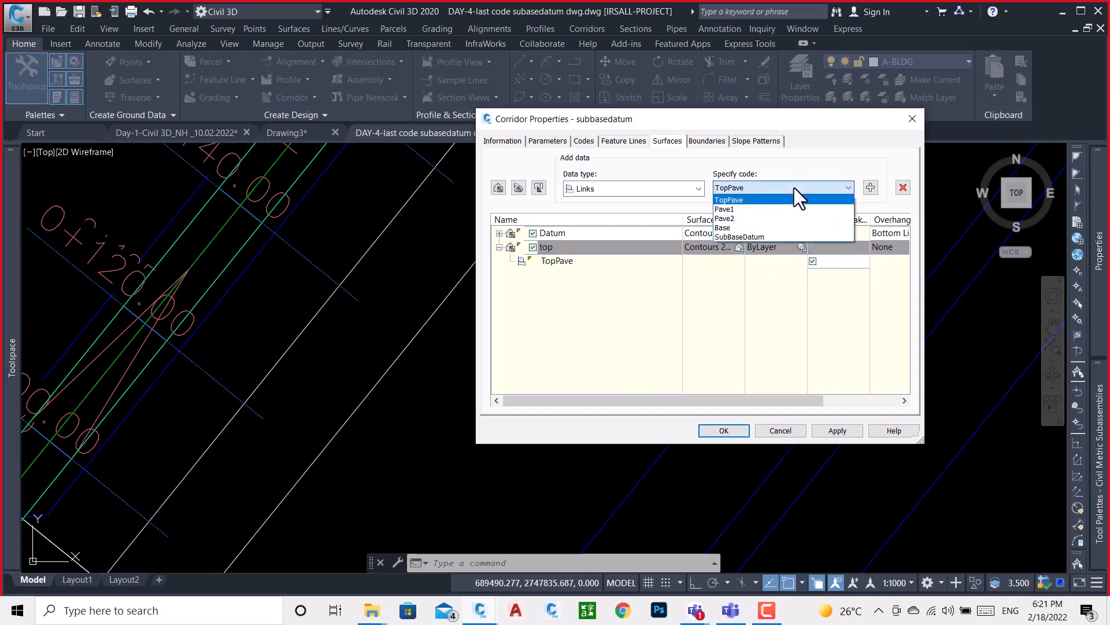
pyautogui.click(794, 187)
pyautogui.doubleClick(517, 248)
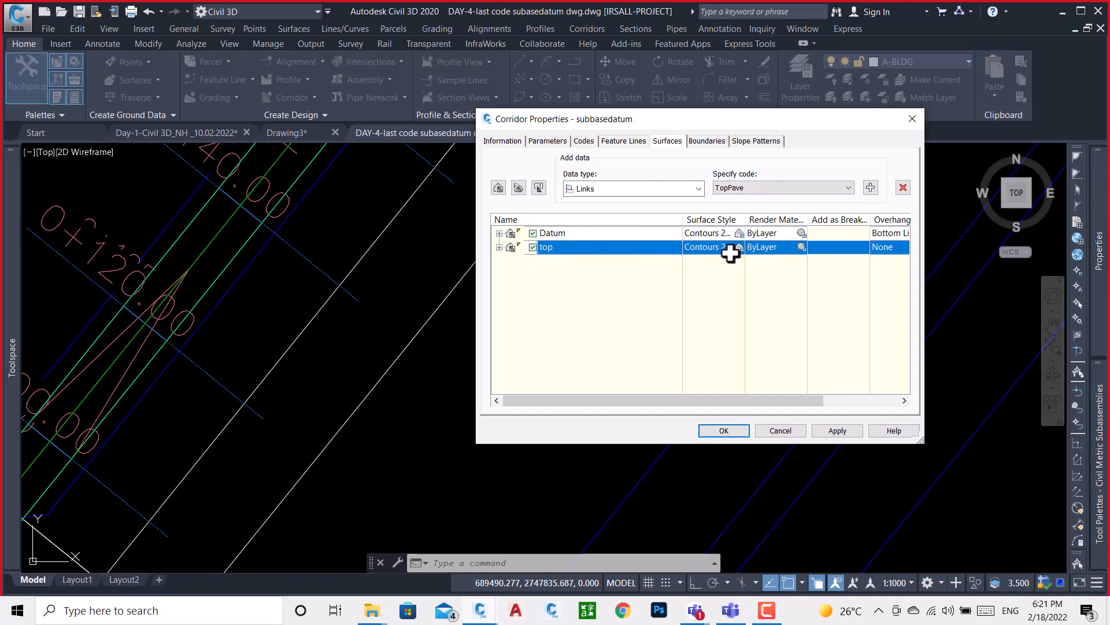
pyautogui.click(618, 141)
pyautogui.click(669, 141)
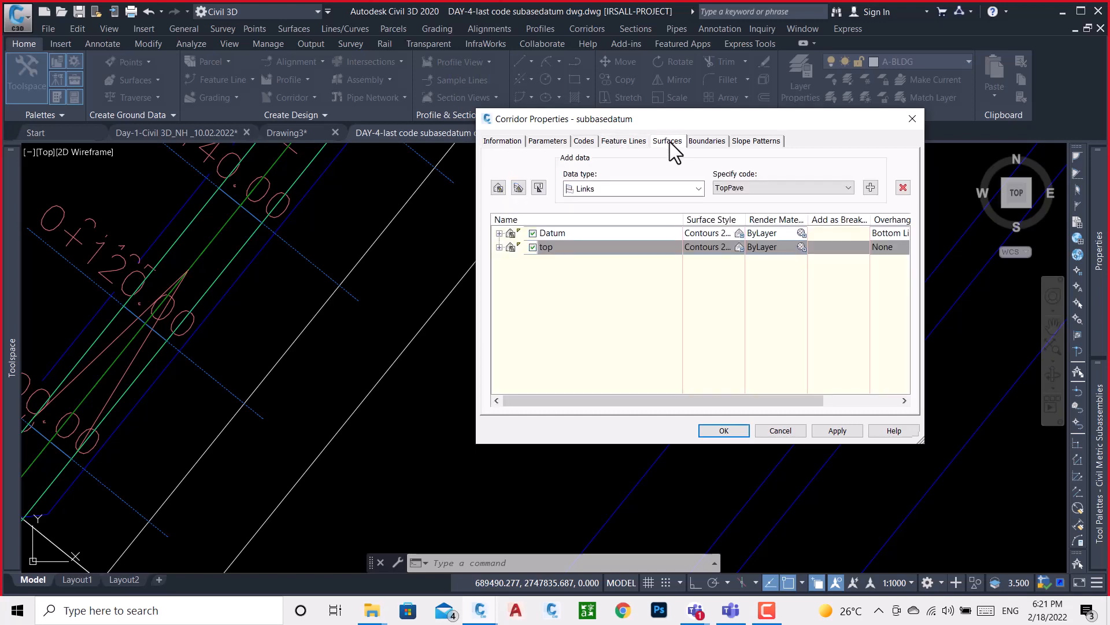
pyautogui.click(798, 249)
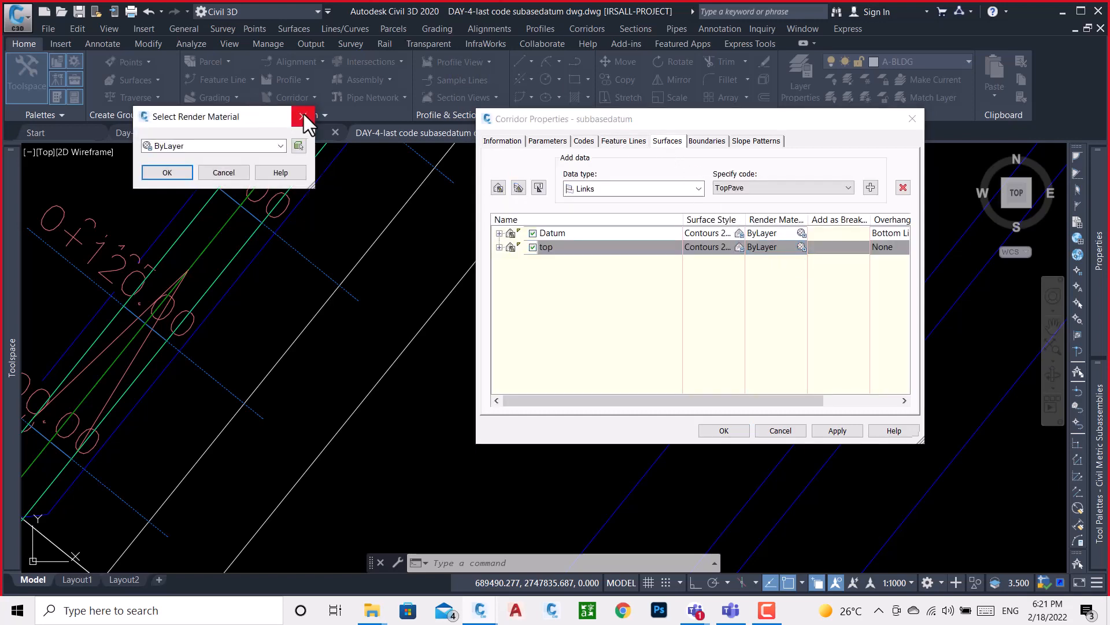
pyautogui.click(302, 117)
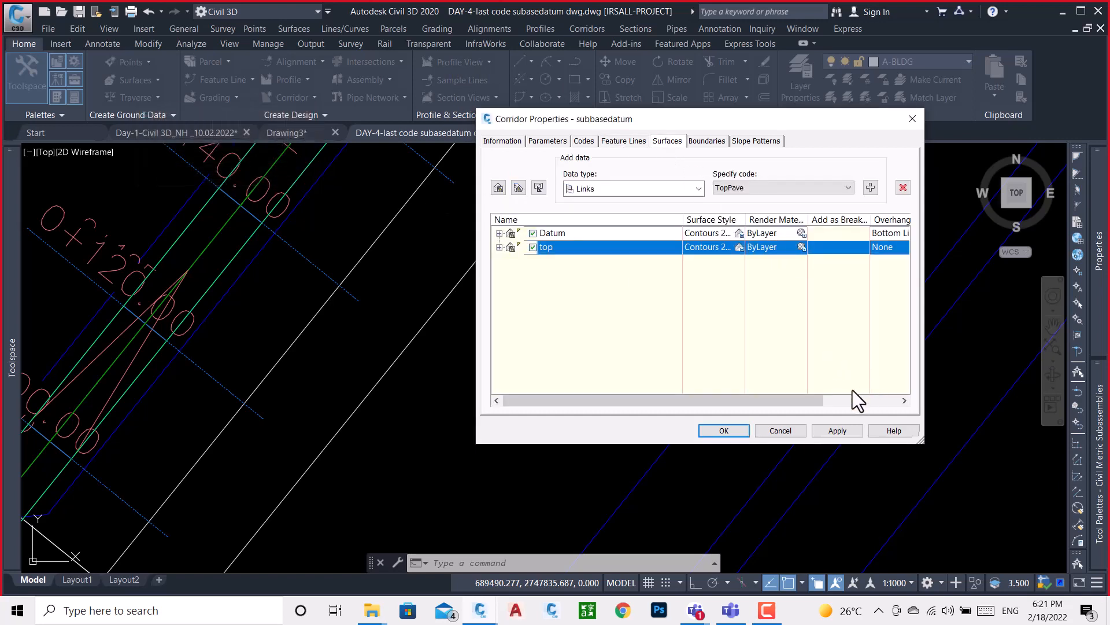
# - Add the corridor extents as the outer boundary of the top surface
pyautogui.click(709, 144)
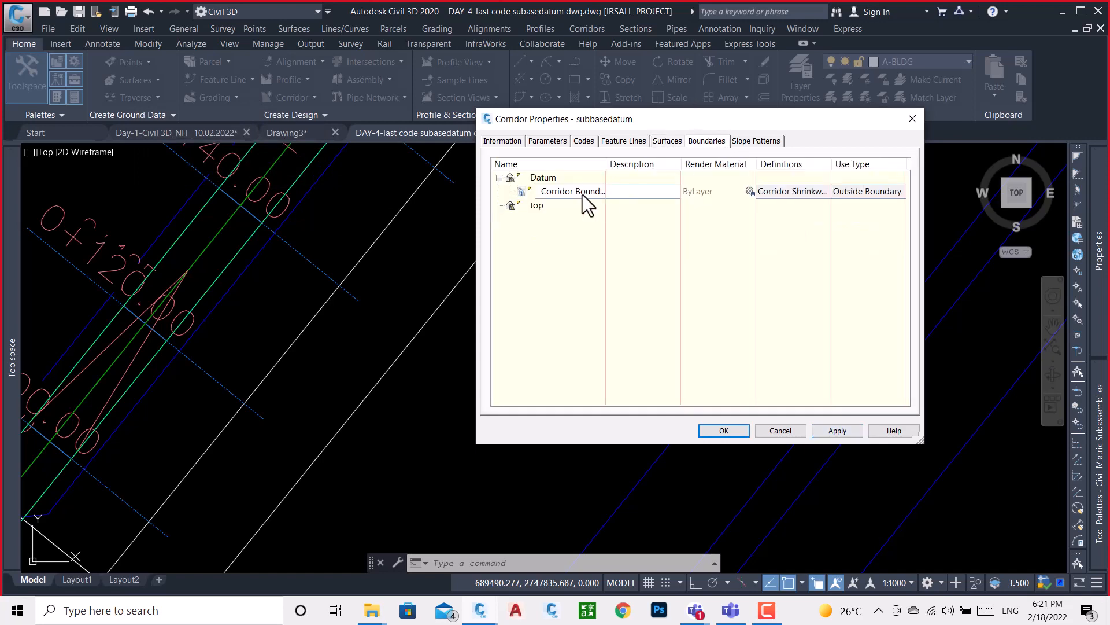
pyautogui.rightClick(538, 206)
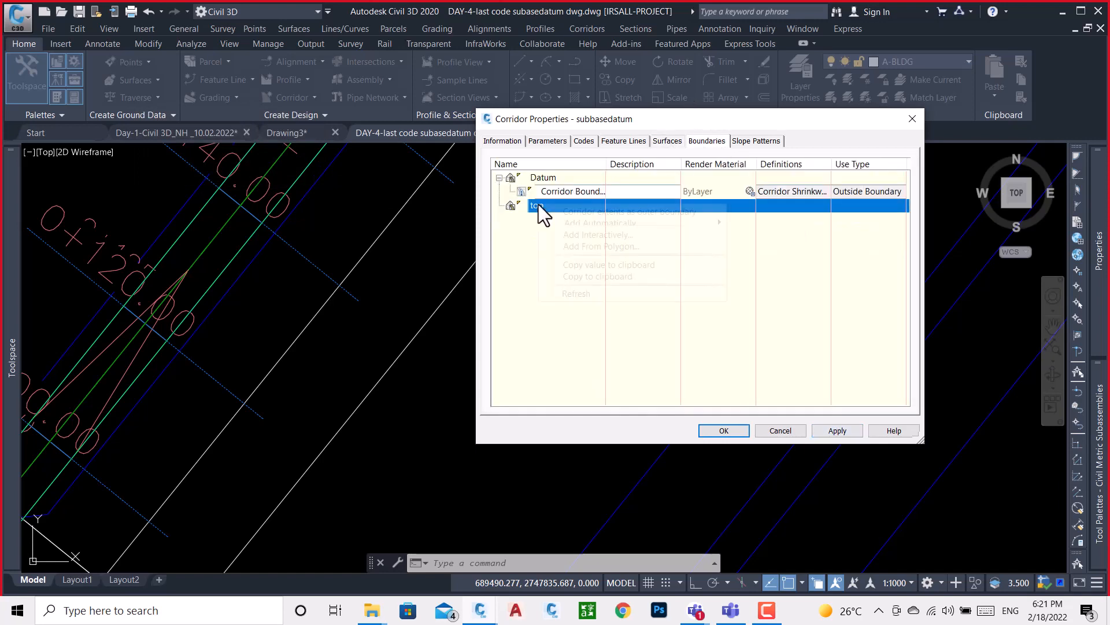
pyautogui.click(603, 217)
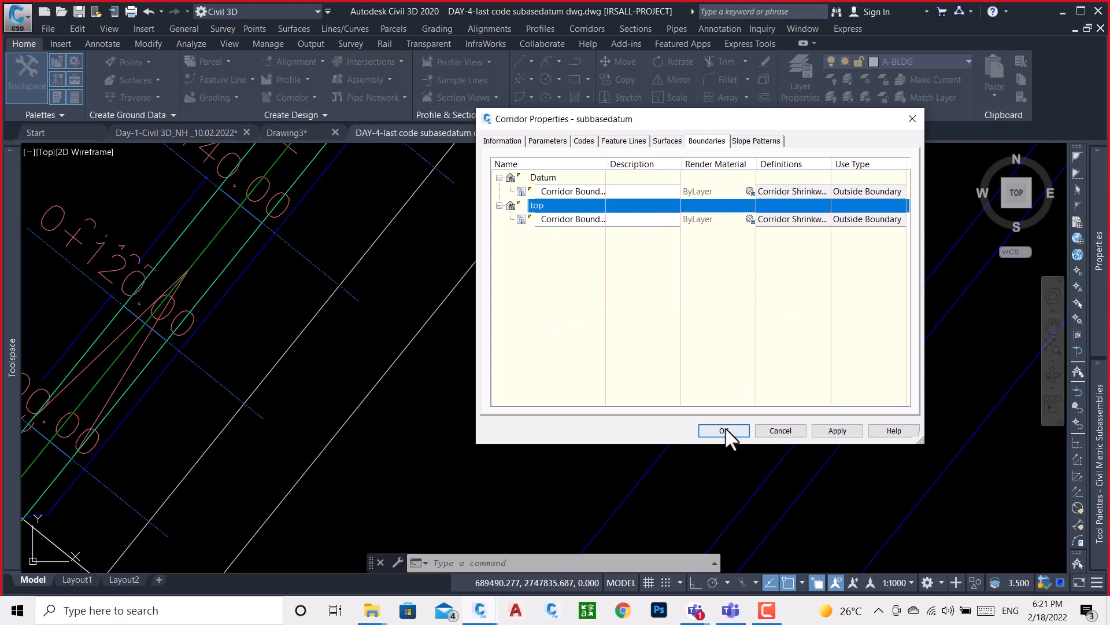
# - Set the top surface's overhang correction to Top Links
pyautogui.click(665, 142)
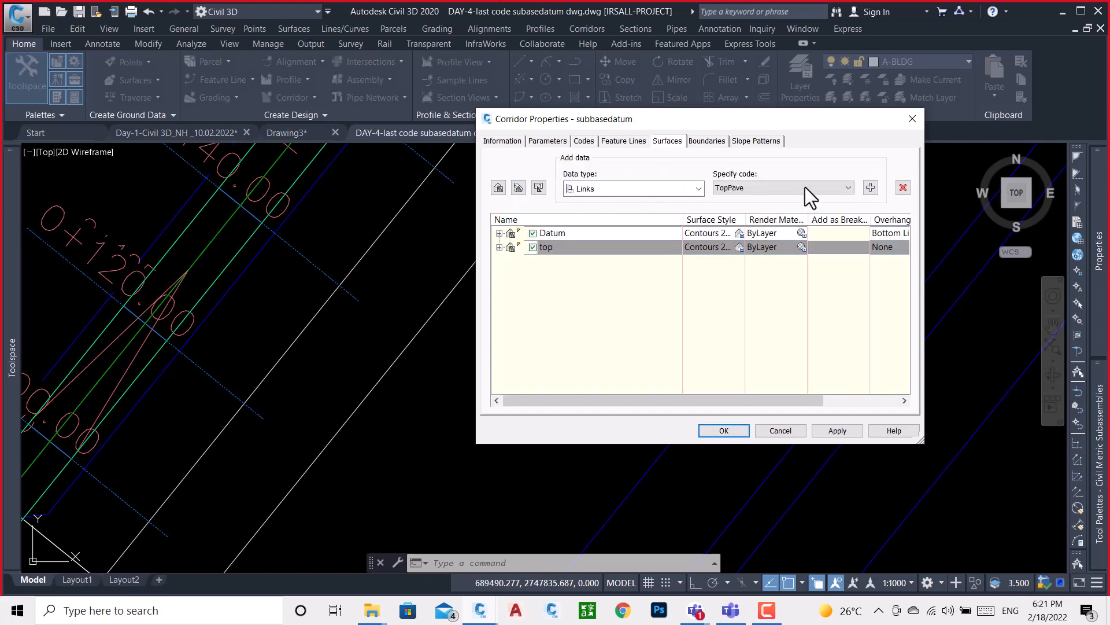
pyautogui.click(716, 252)
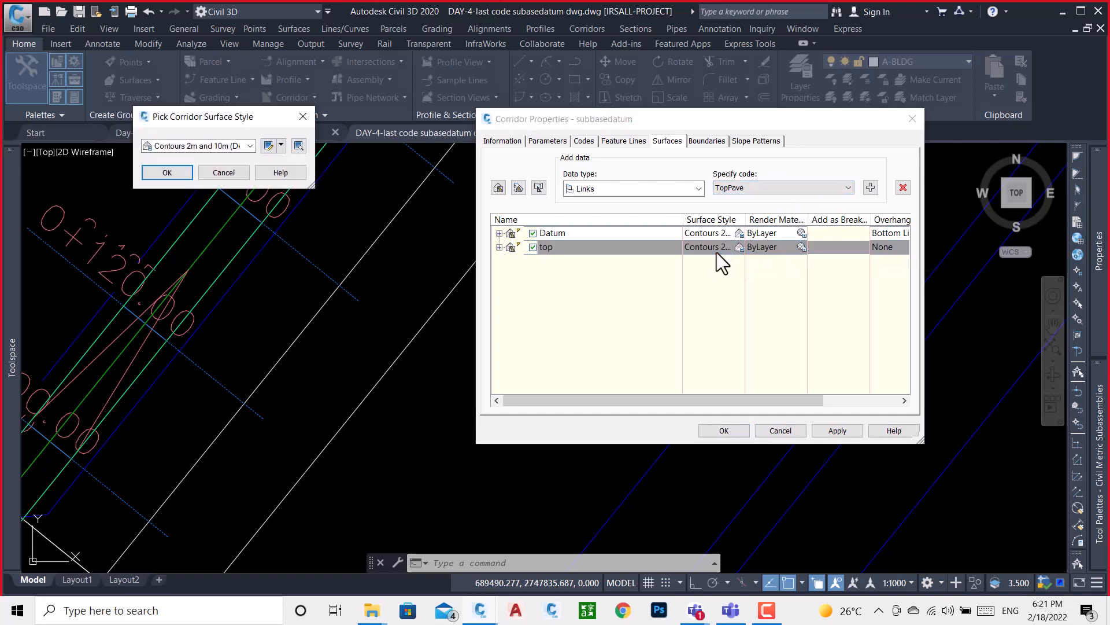
pyautogui.click(303, 117)
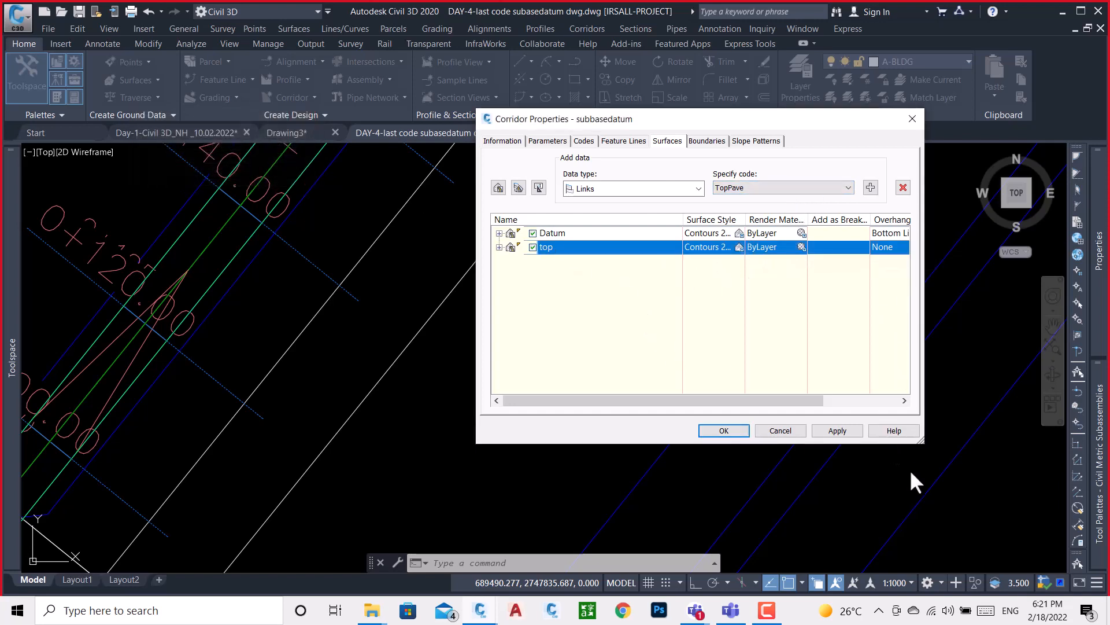
pyautogui.moveTo(923, 441); pyautogui.dragTo(1026, 447)
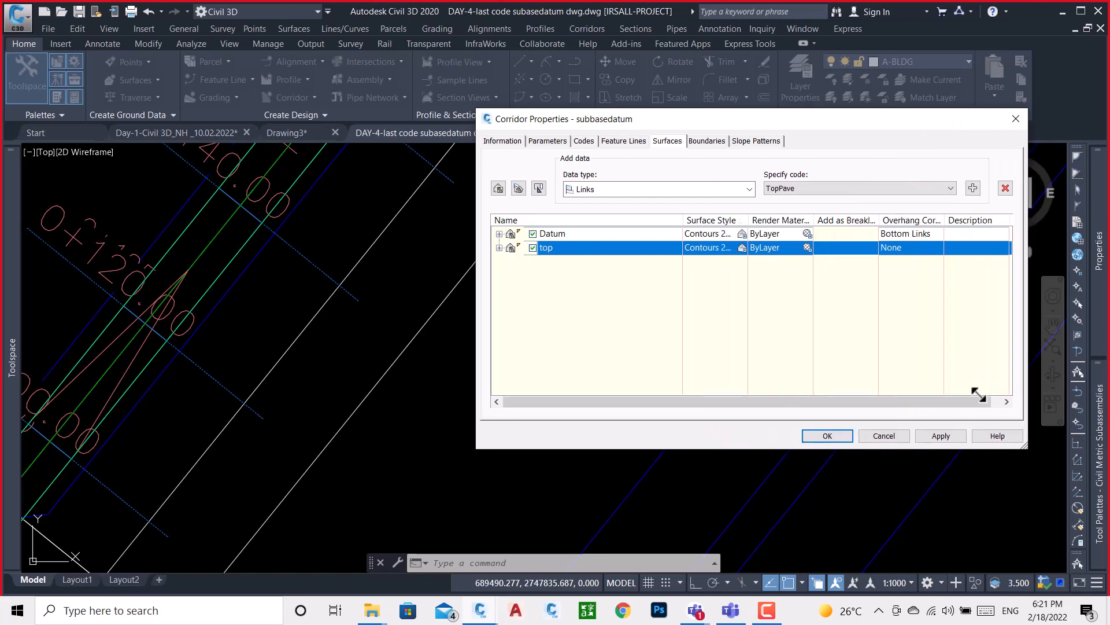
pyautogui.click(911, 248)
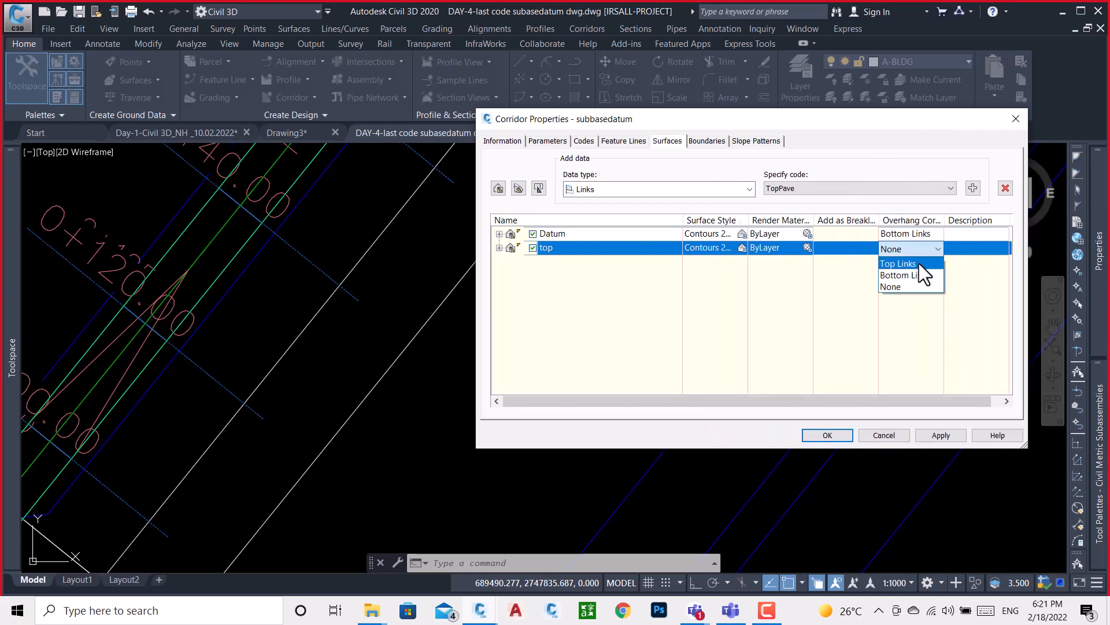
pyautogui.click(918, 263)
# - Apply the corridor surface changes, rebuild the corridor and close its properties
pyautogui.click(941, 436)
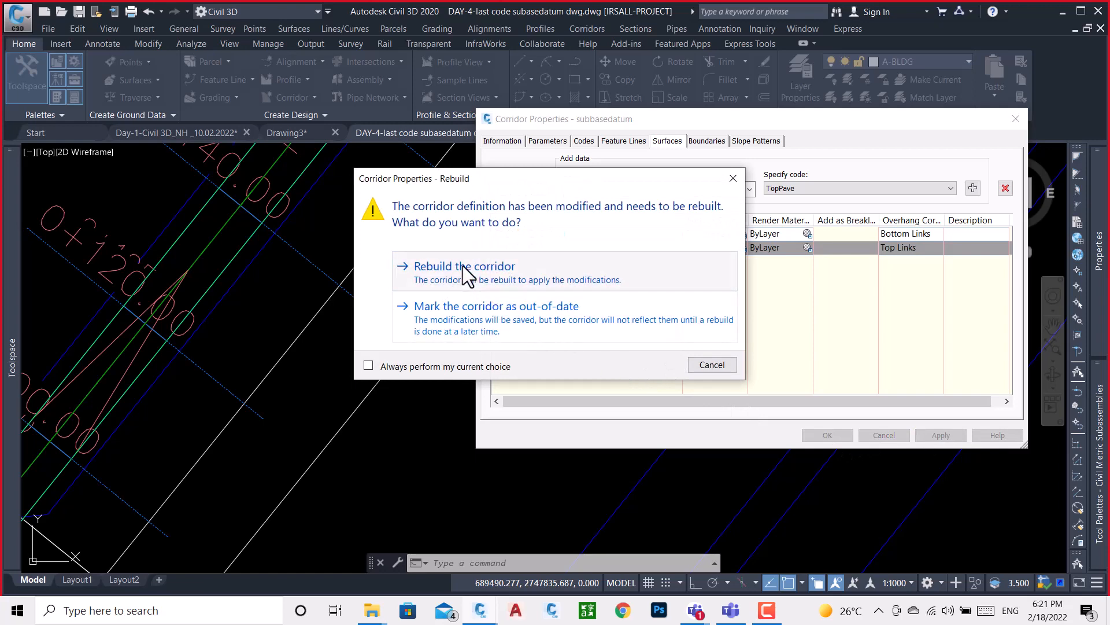
pyautogui.click(462, 265)
pyautogui.click(833, 437)
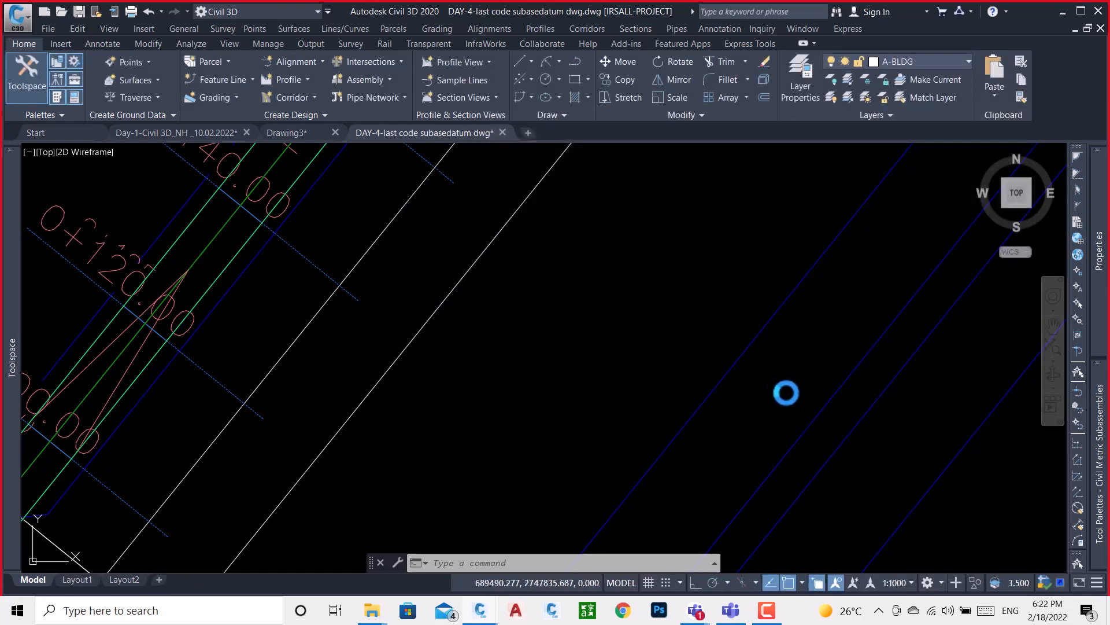
# - Examine the pavement layers and both road edges against the ground line in a section view
pyautogui.scroll(-8, 794, 300)
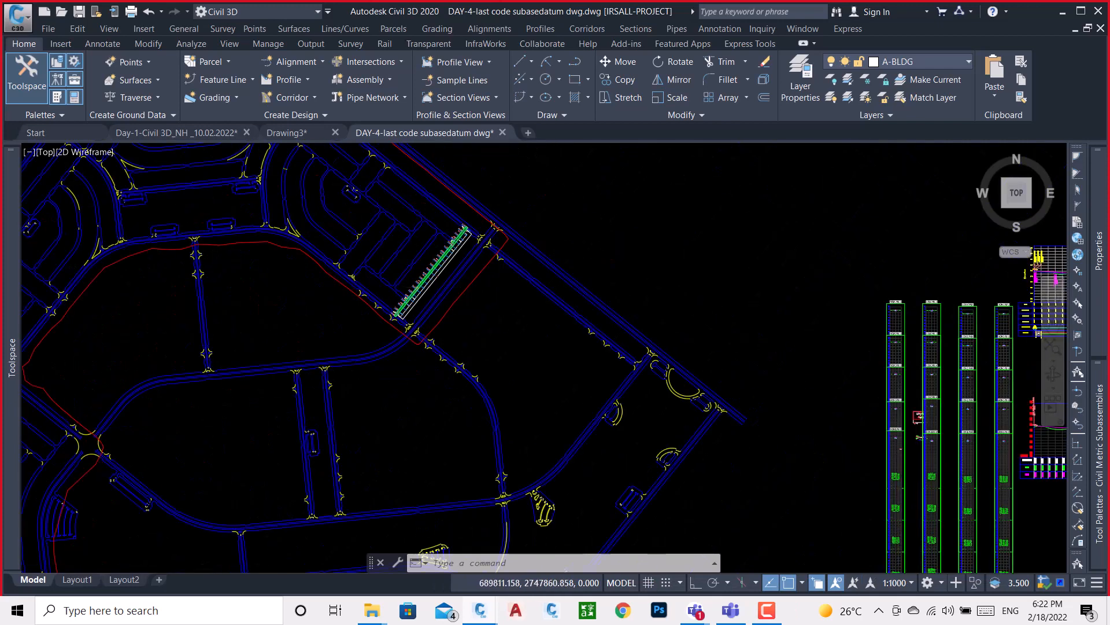
pyautogui.scroll(6, 794, 300)
pyautogui.scroll(8, 714, 252)
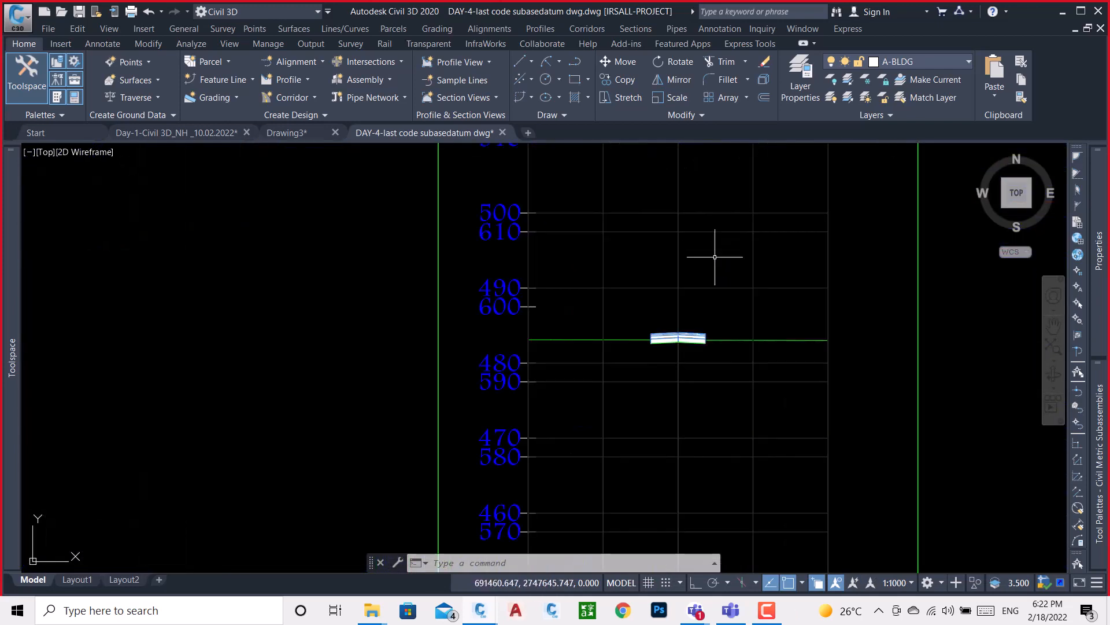
pyautogui.scroll(6, 694, 322)
pyautogui.scroll(5, 708, 418)
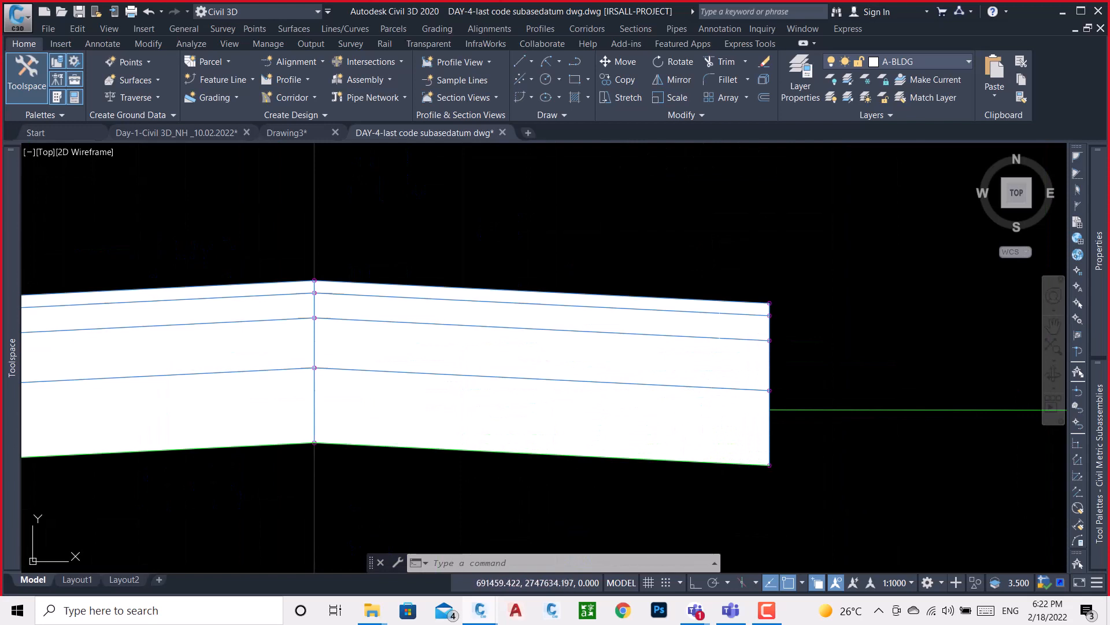
pyautogui.scroll(-6, 771, 310)
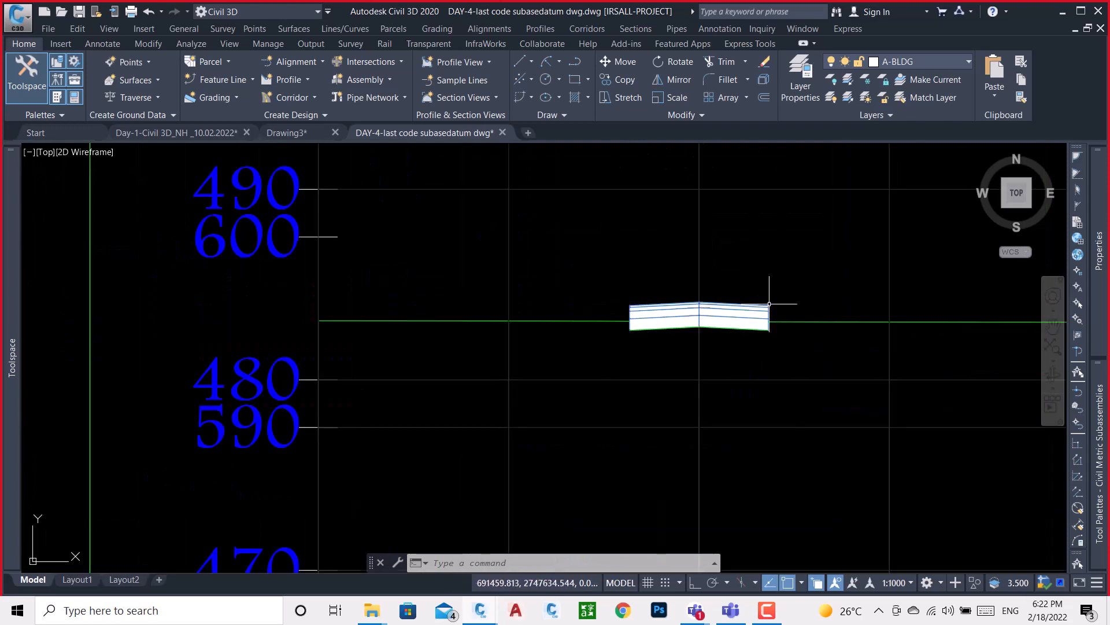
pyautogui.scroll(7, 682, 318)
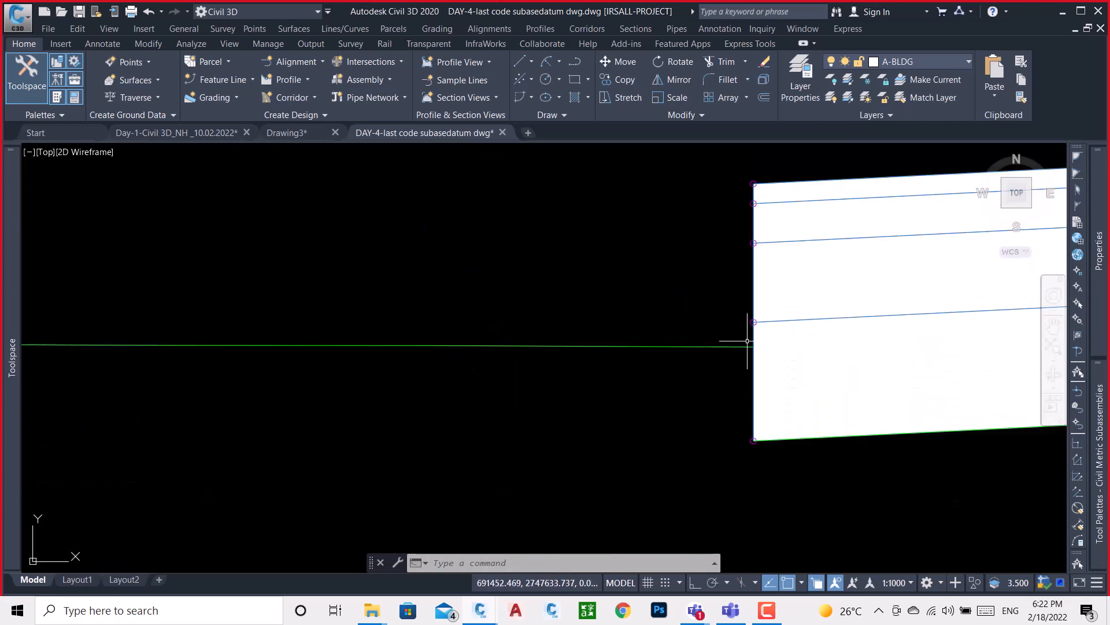
pyautogui.scroll(-5, 677, 350)
pyautogui.scroll(-7, 674, 347)
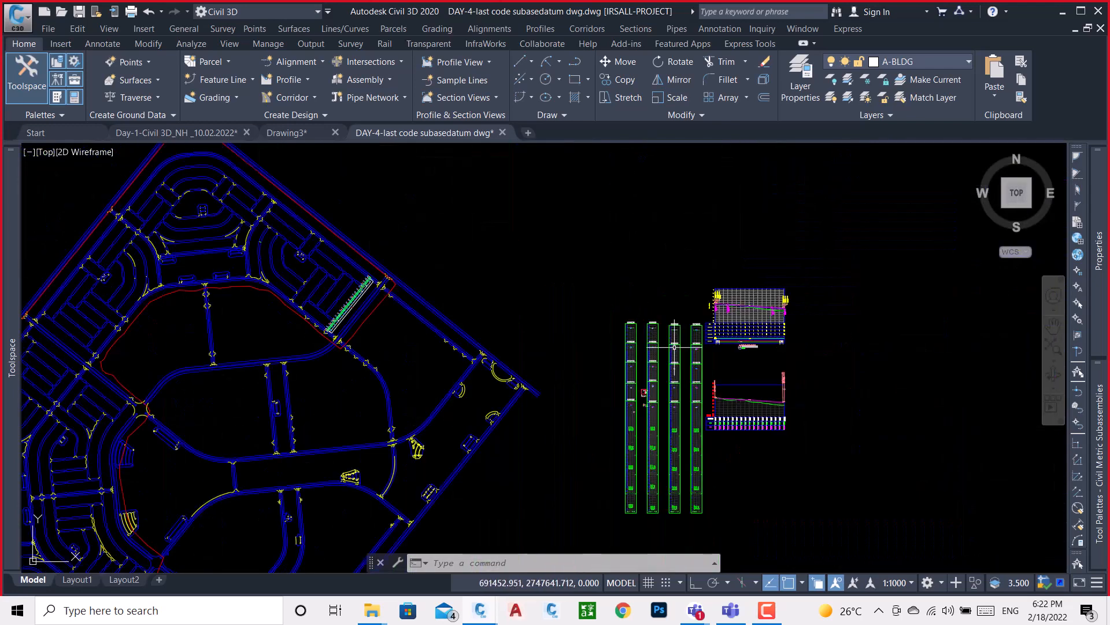
# - Compare another section view of the road with the corridor and its sample lines in plan
pyautogui.scroll(6, 610, 334)
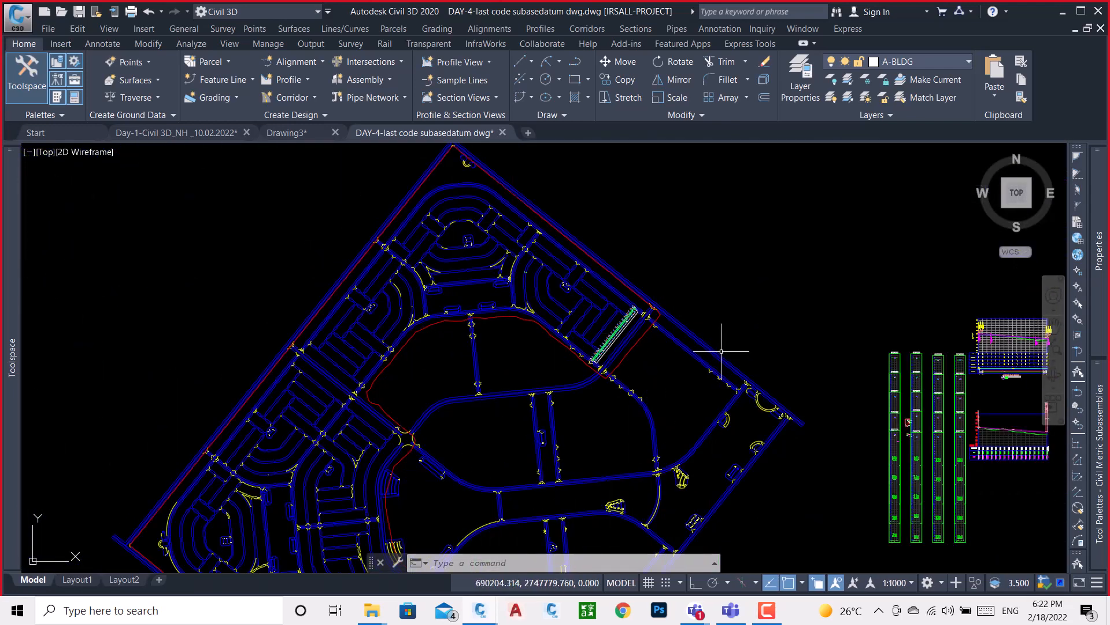
pyautogui.scroll(-6, 701, 339)
pyautogui.scroll(6, 731, 379)
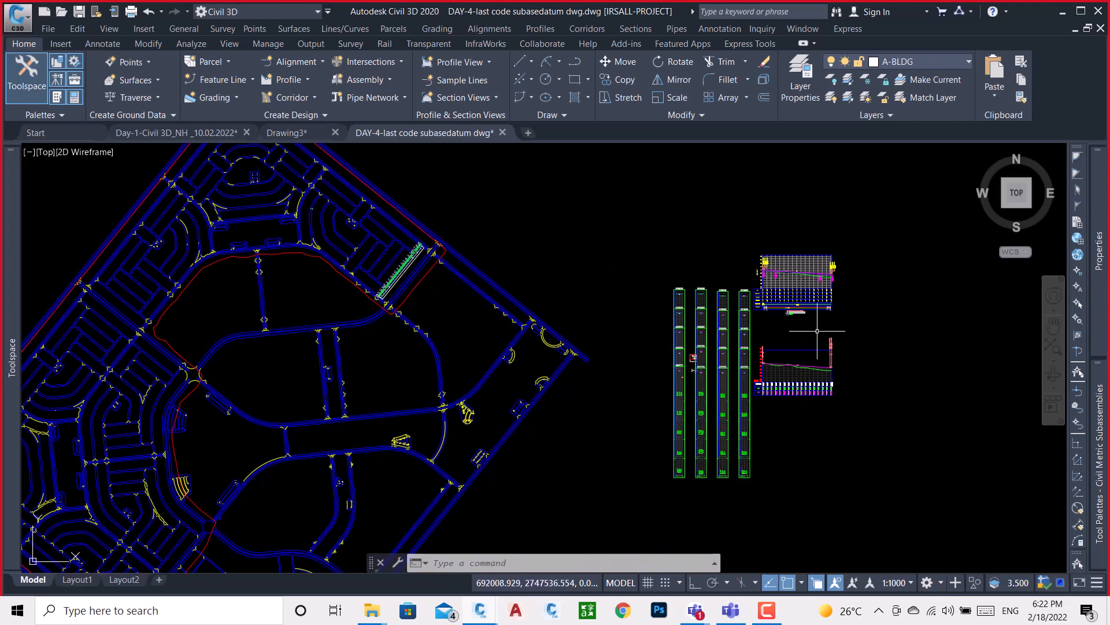
pyautogui.moveTo(804, 330); pyautogui.dragTo(710, 327, button='middle')
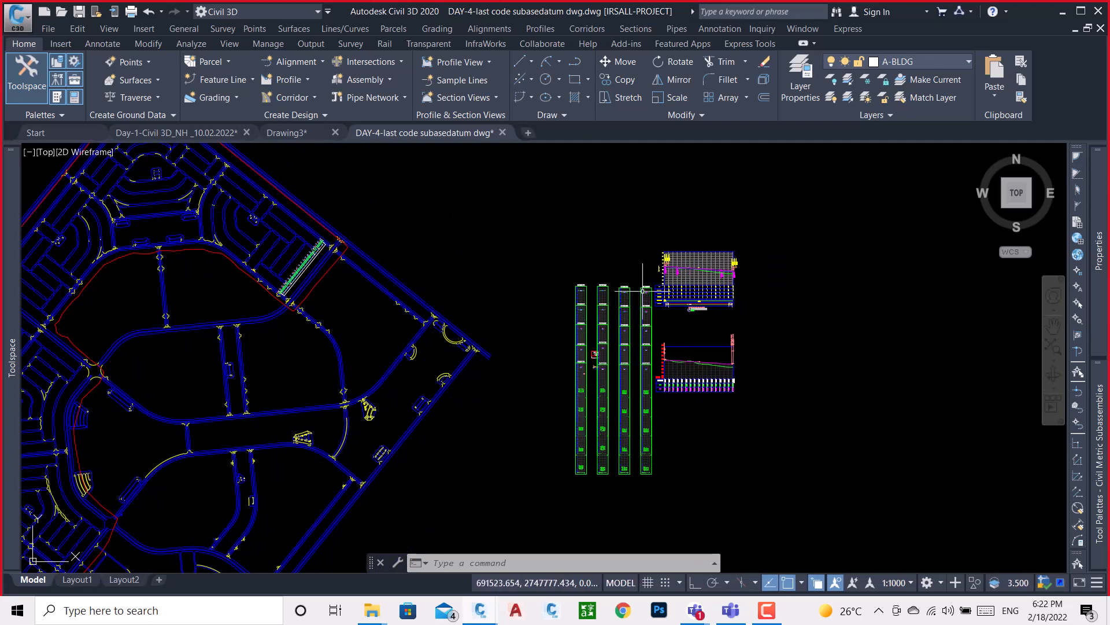
pyautogui.scroll(5, 650, 294)
pyautogui.scroll(6, 609, 237)
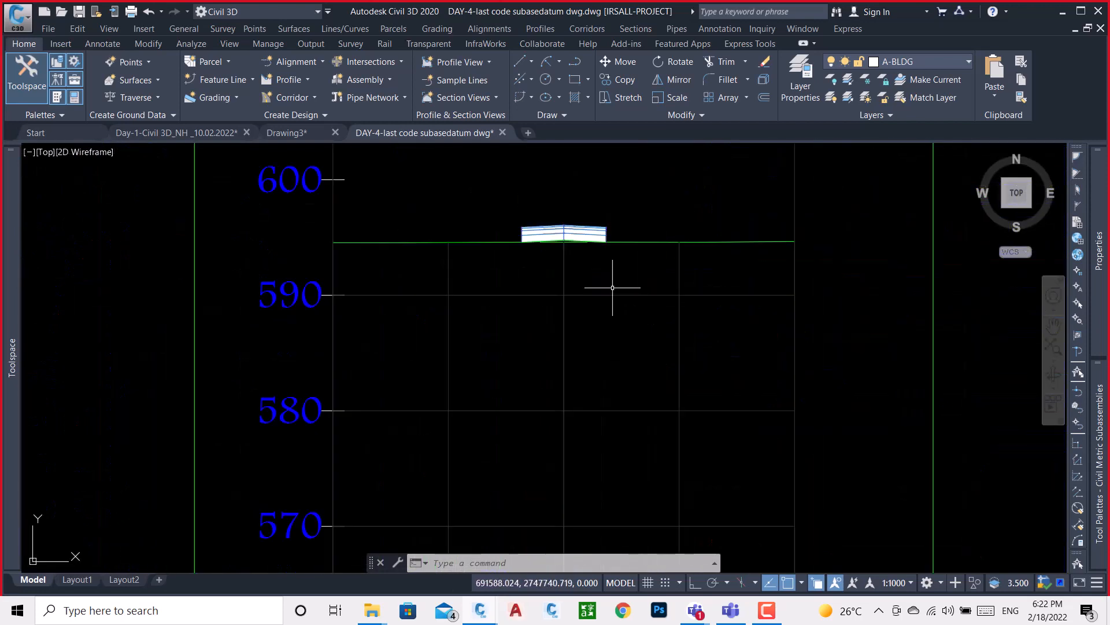
pyautogui.scroll(-8, 595, 269)
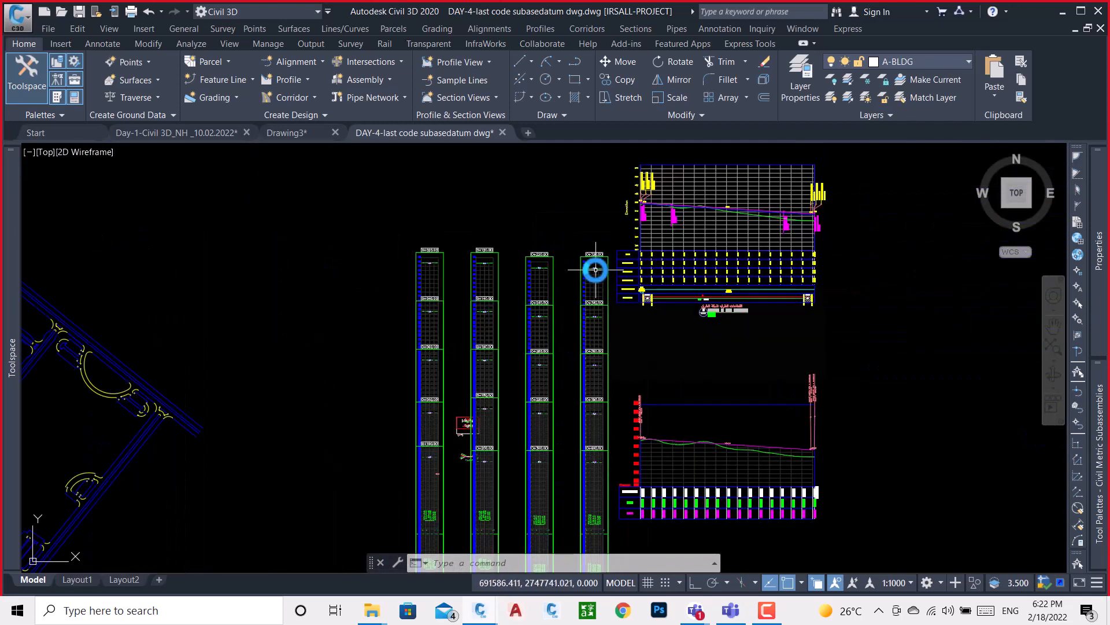
pyautogui.scroll(-4, 596, 270)
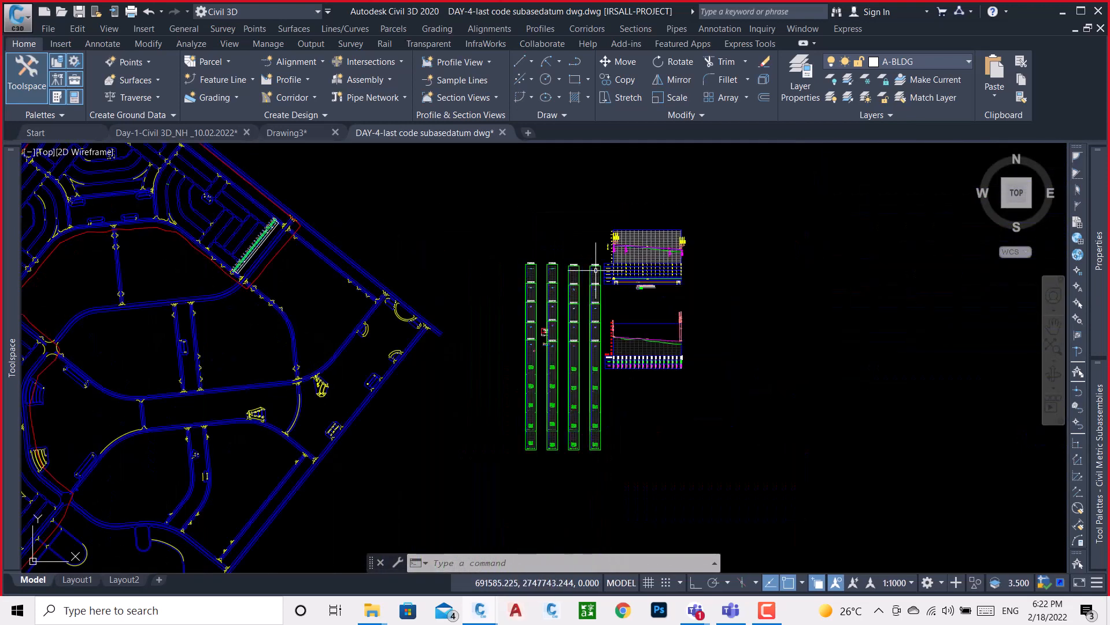
pyautogui.scroll(5, 269, 229)
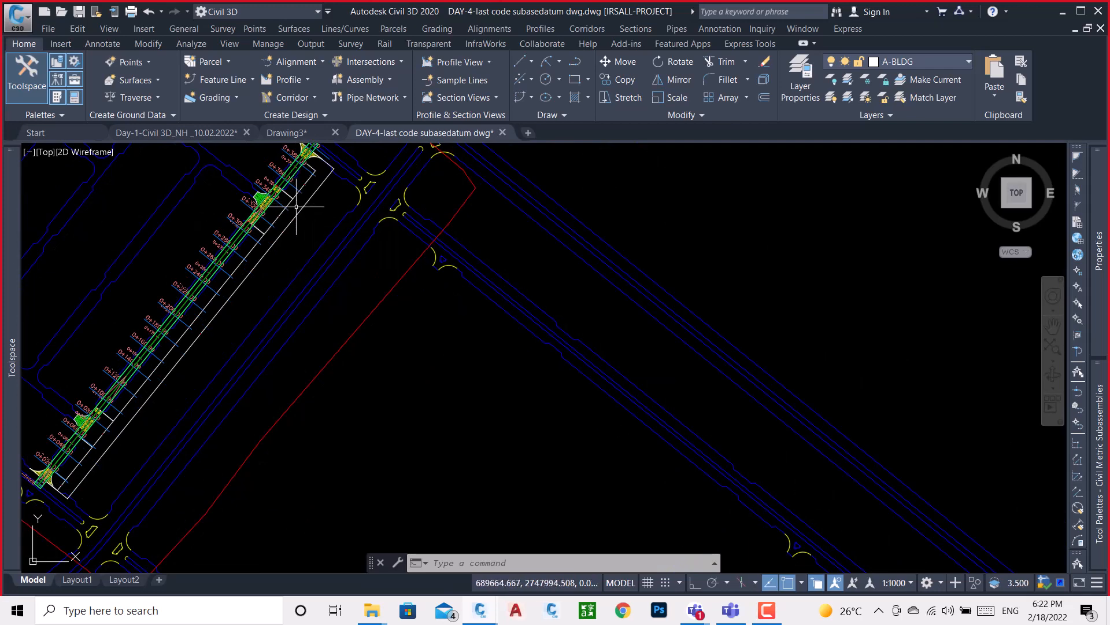
pyautogui.moveTo(297, 206)
pyautogui.scroll(-6, 344, 252)
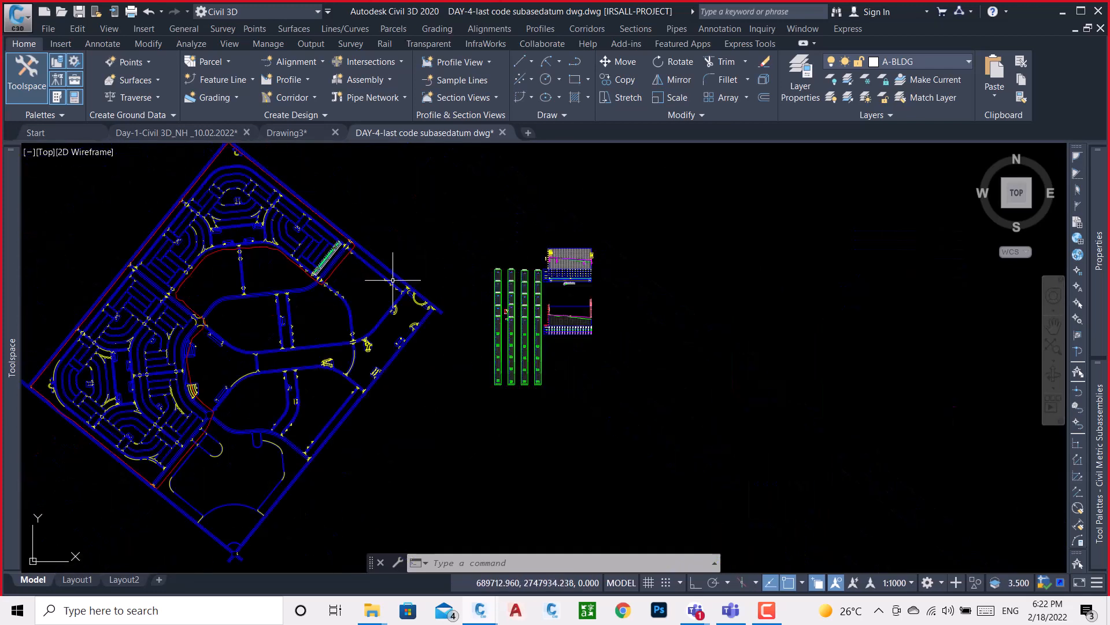
# - Examine the drawing overview, the columns of section views and the layered pavement assembly lying among them
pyautogui.scroll(-2, 539, 303)
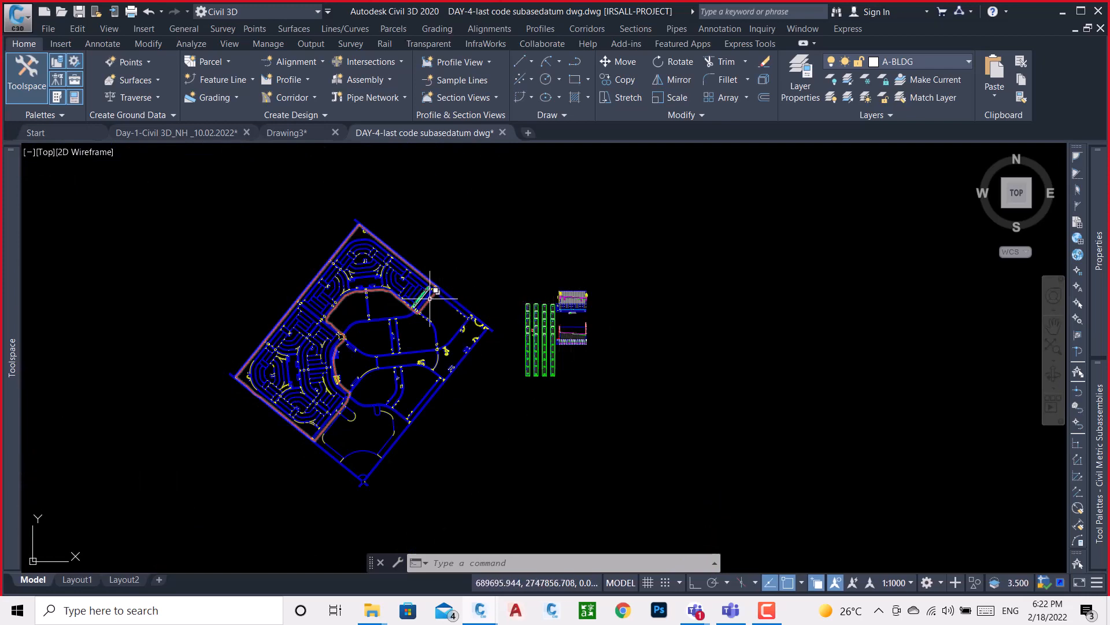
pyautogui.scroll(2, 429, 299)
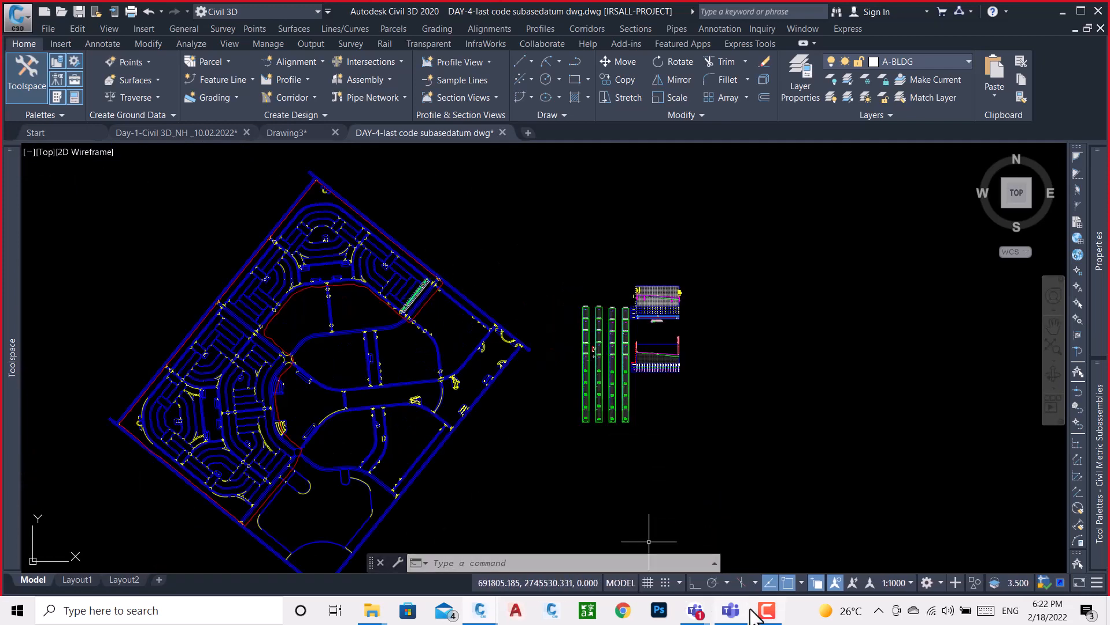
pyautogui.click(767, 617)
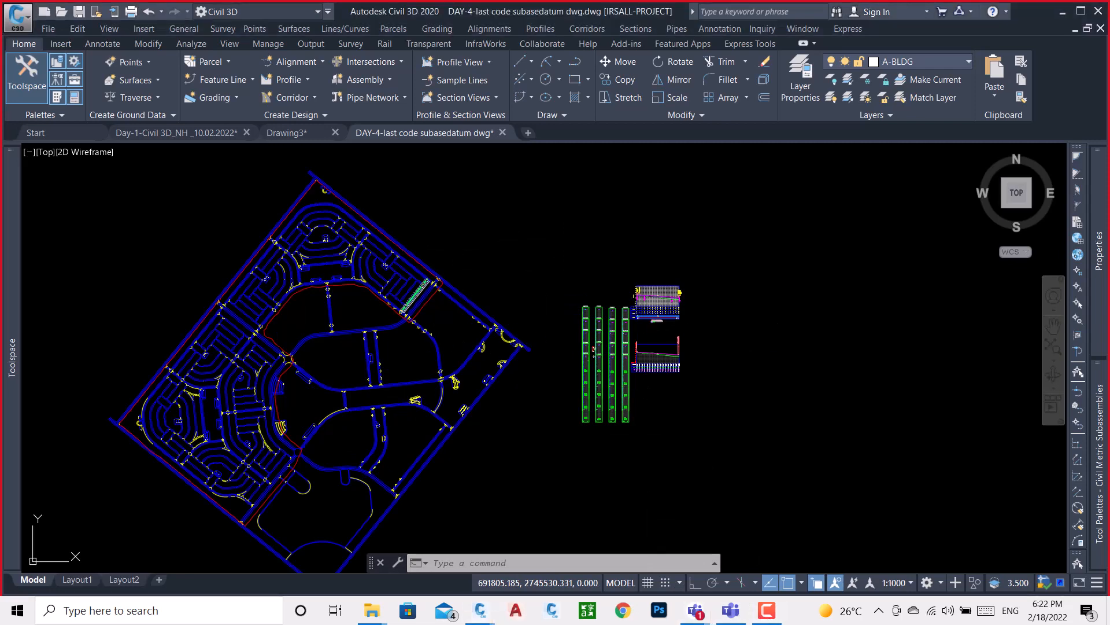
pyautogui.scroll(-2, 583, 318)
pyautogui.scroll(15, 570, 329)
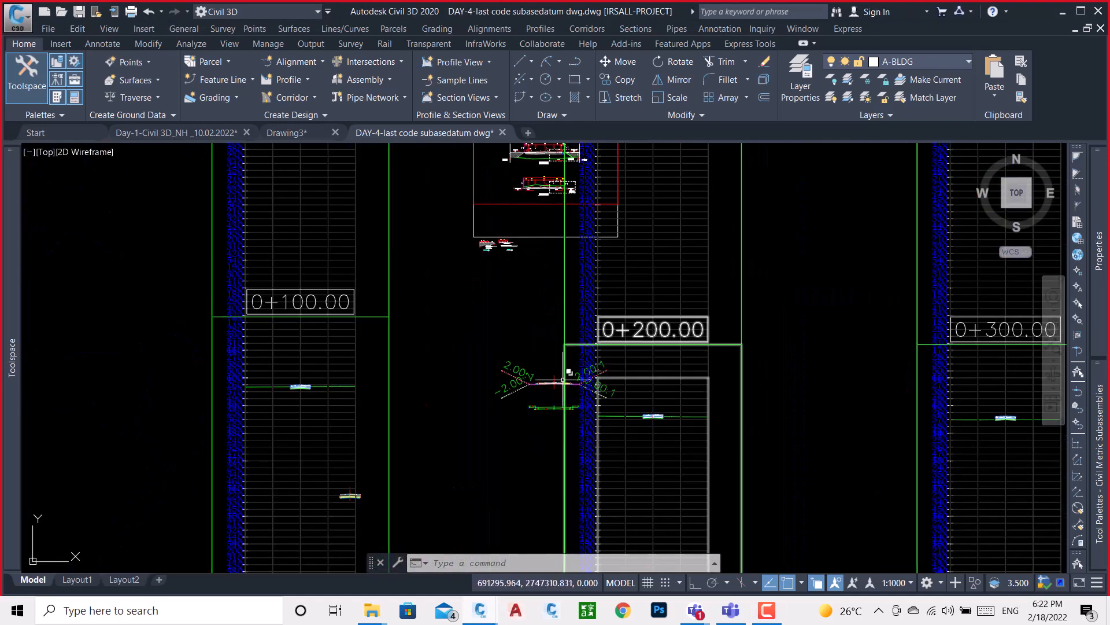
pyautogui.scroll(2, 564, 431)
pyautogui.scroll(-2, 440, 405)
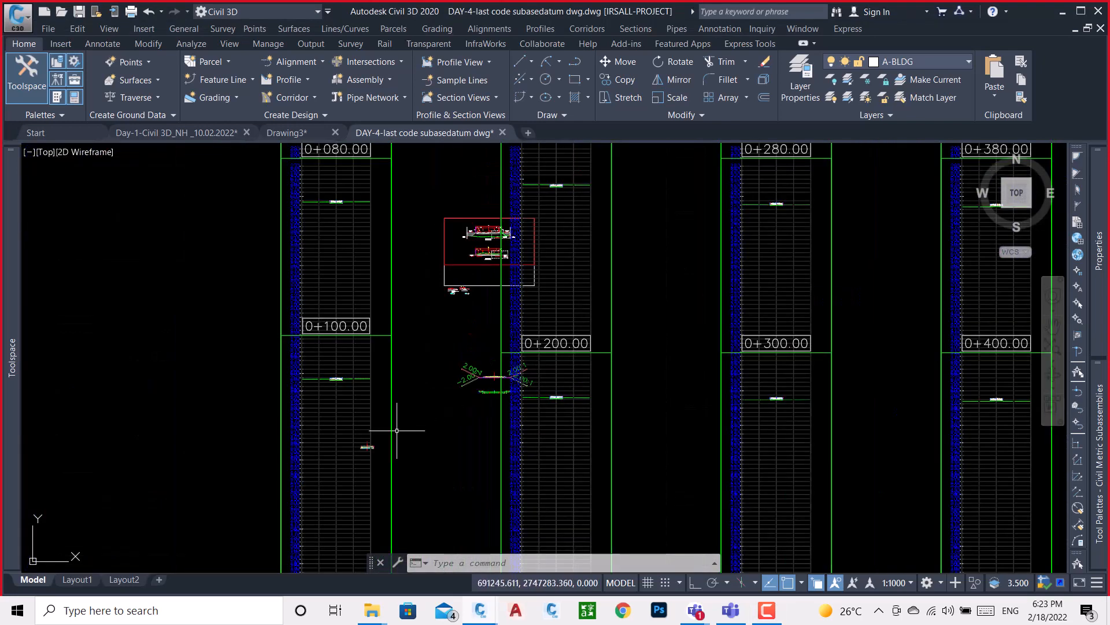
pyautogui.scroll(10, 370, 428)
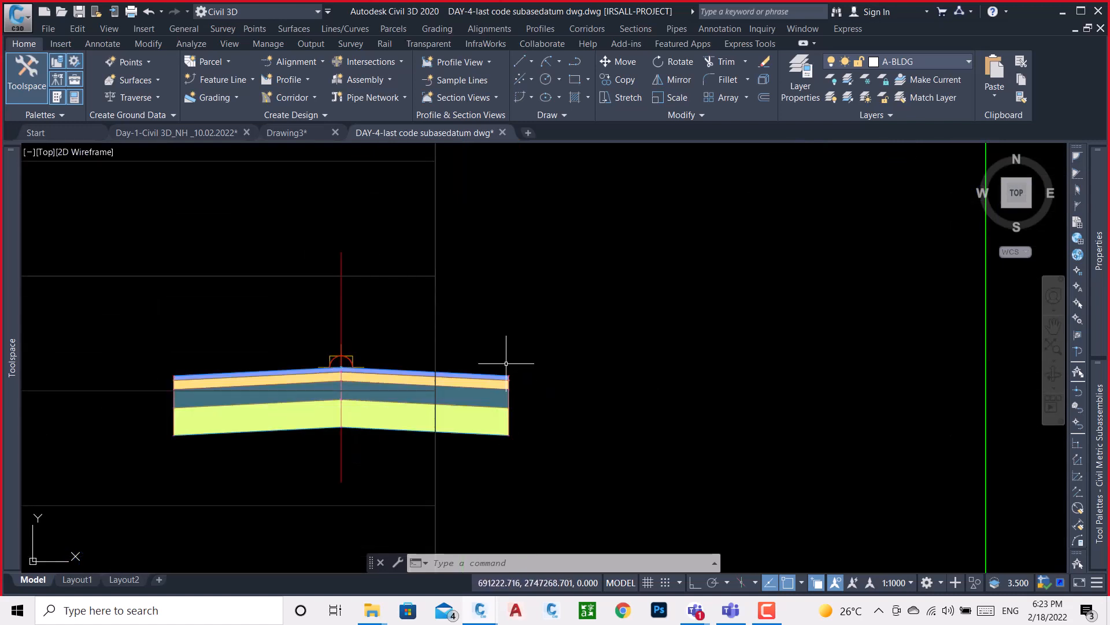
pyautogui.scroll(-6, 506, 363)
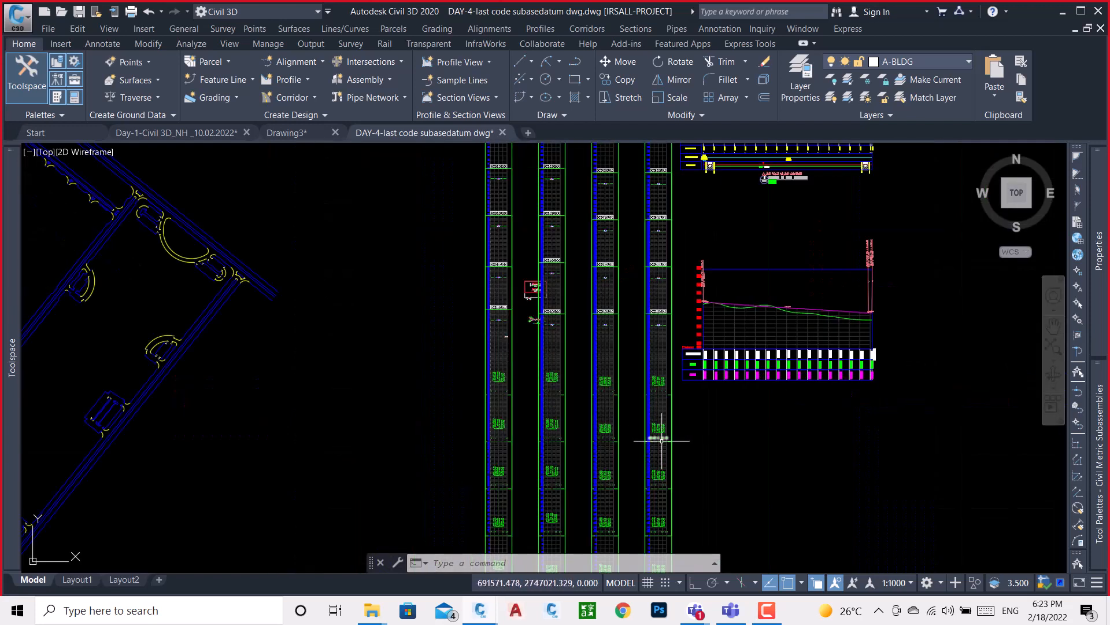
# - Erase all four columns of section views, including the remaining lowest views, while keeping the assemblies and profile views
pyautogui.click(698, 433)
pyautogui.click(380, 425)
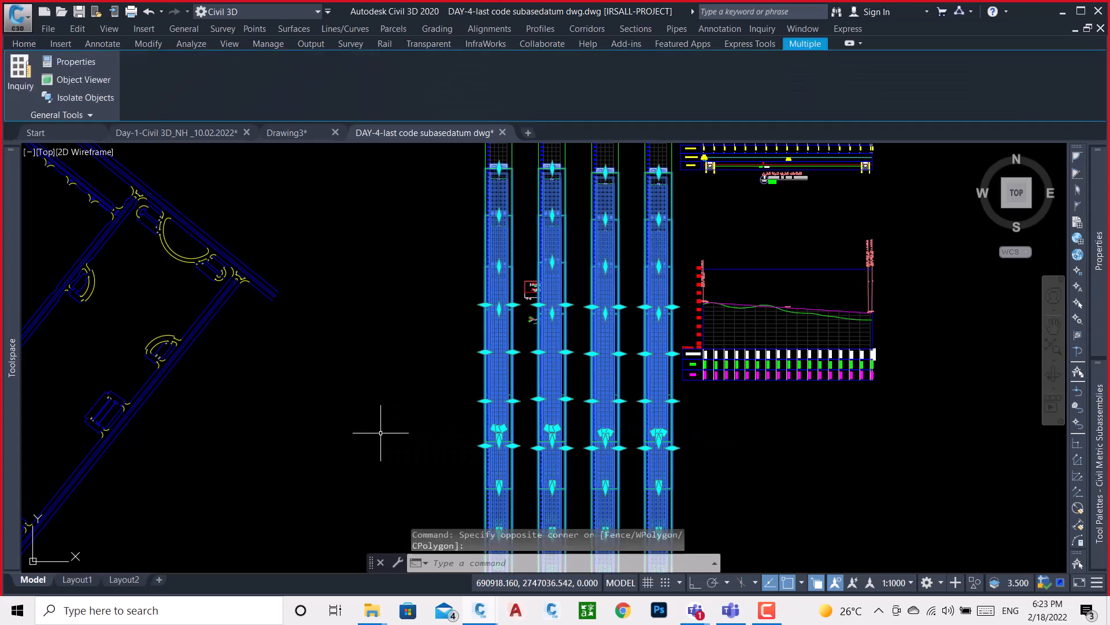
pyautogui.press('Delete')
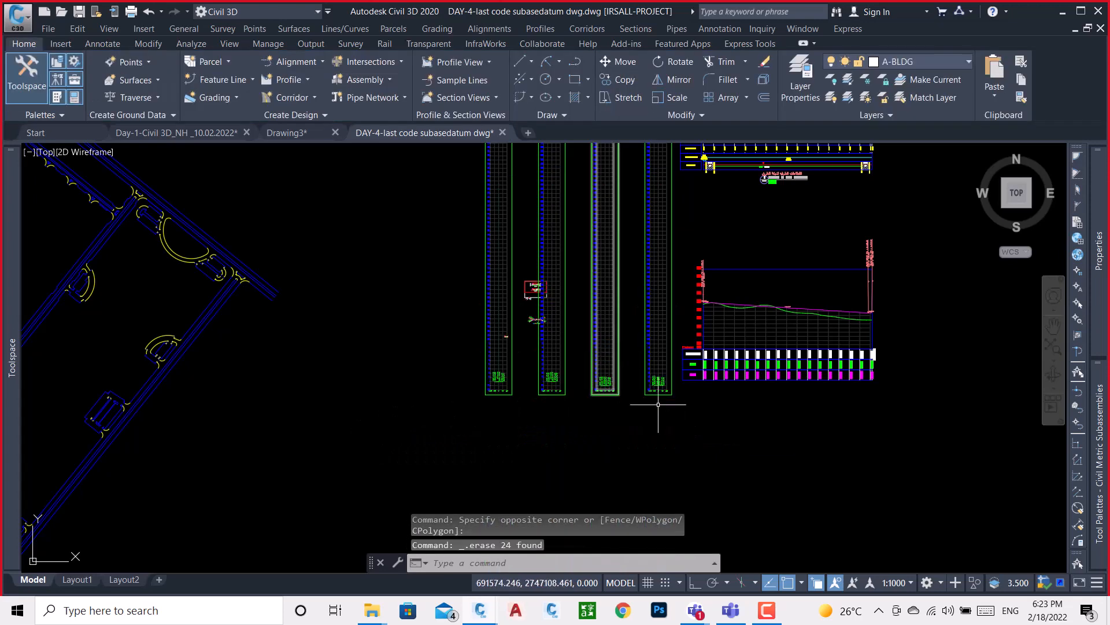
pyautogui.scroll(4, 675, 387)
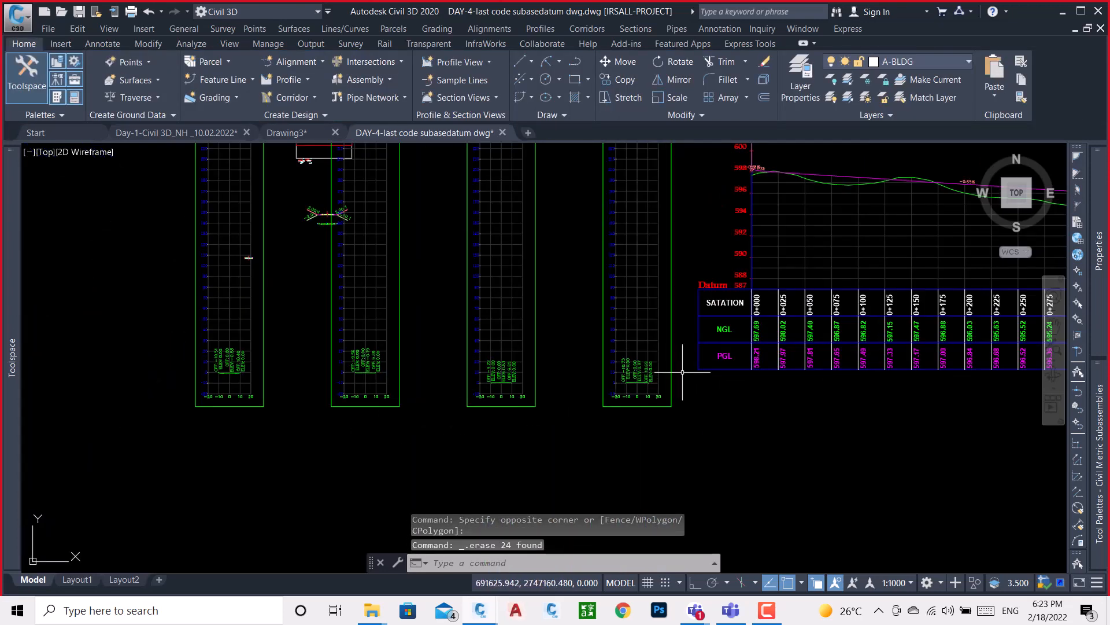
pyautogui.click(683, 372)
pyautogui.click(99, 439)
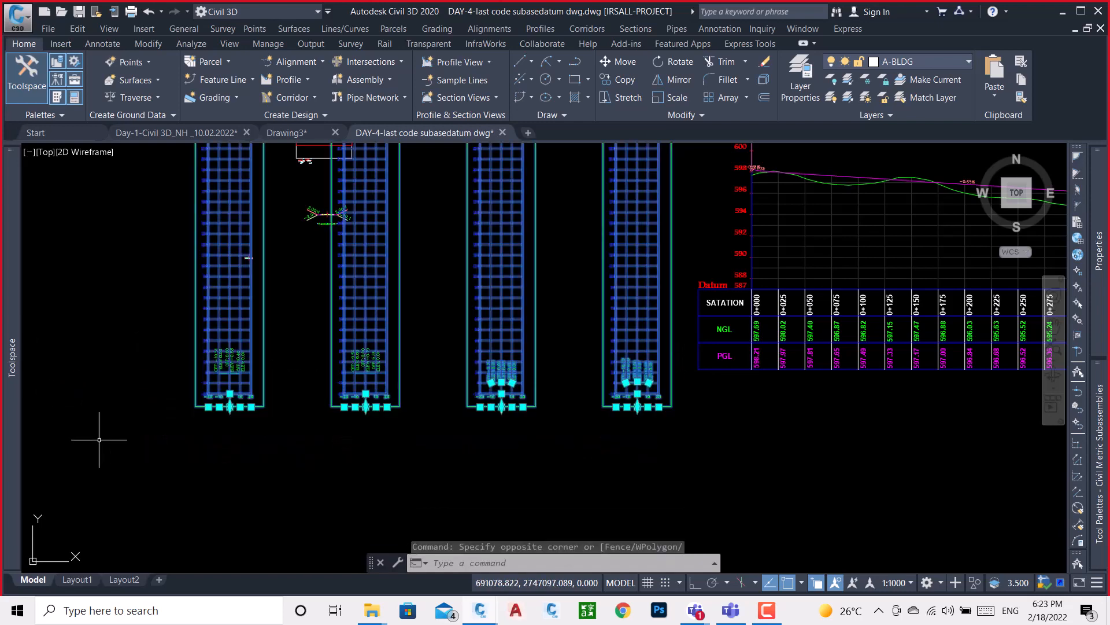
pyautogui.press('Delete')
pyautogui.scroll(-10, 487, 286)
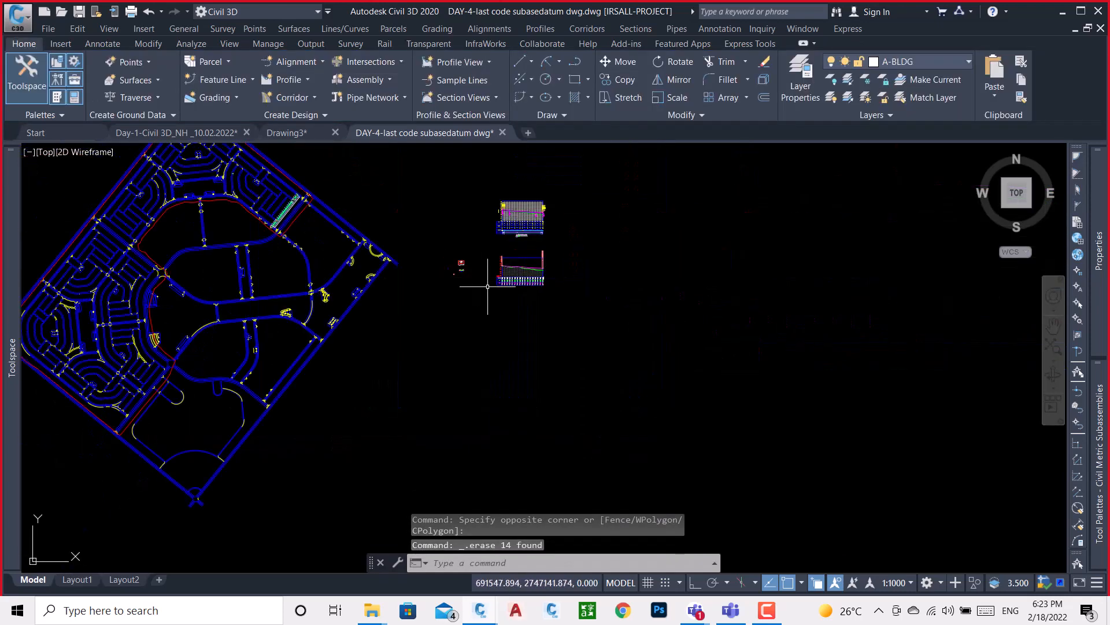
# - Examine the corridor's edge against the adjoining blue road lines in plan near station 0+220
pyautogui.scroll(3, 335, 241)
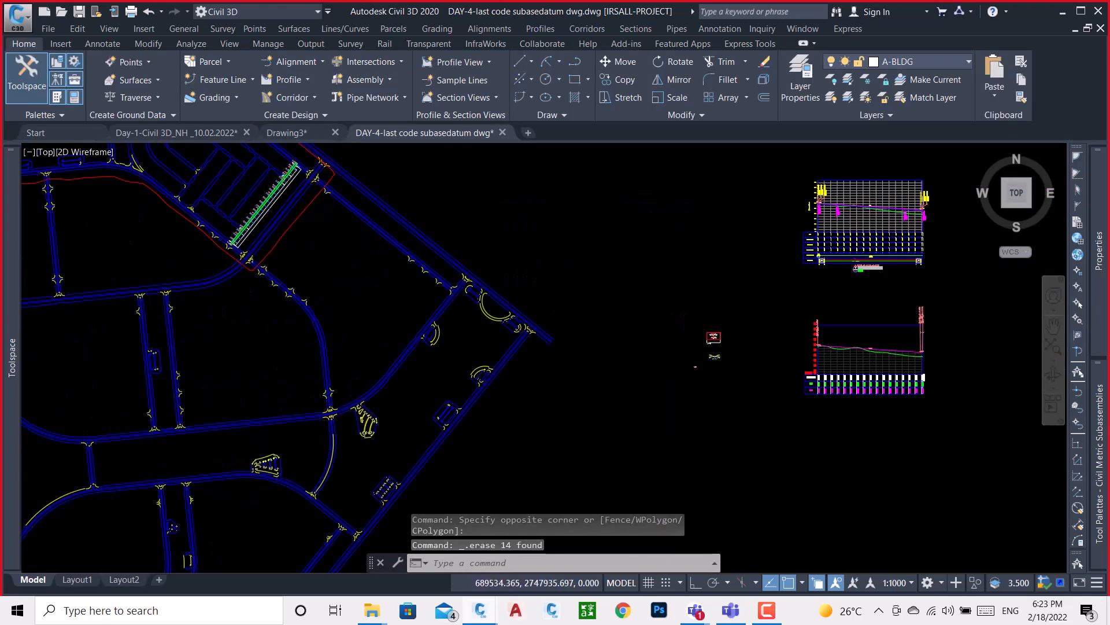
pyautogui.scroll(5, 318, 236)
pyautogui.scroll(5, 350, 281)
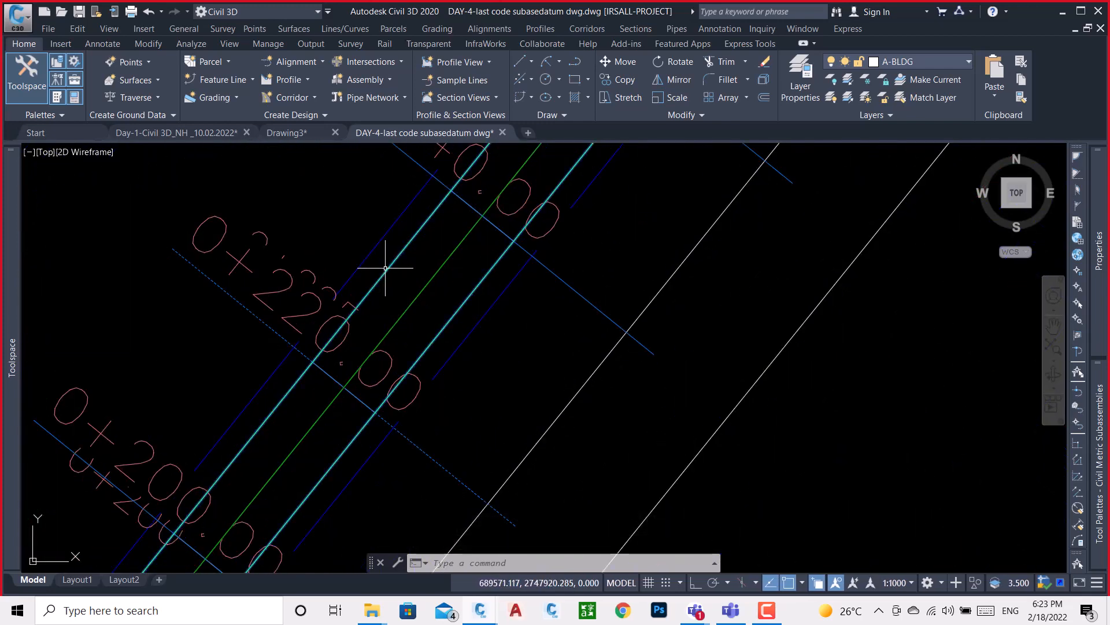
pyautogui.click(385, 268)
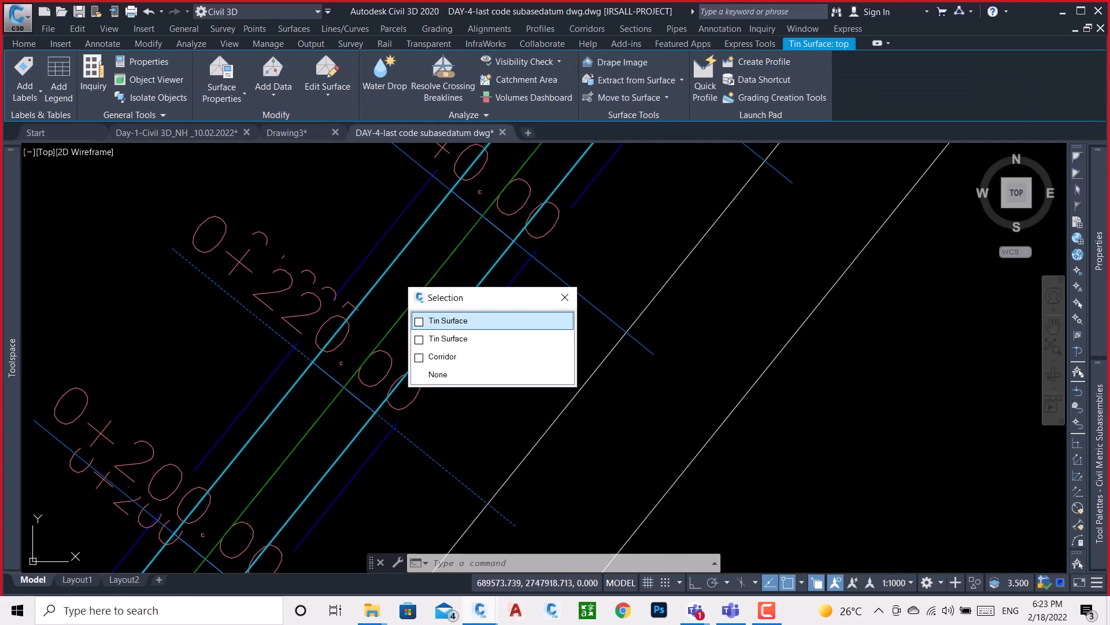
pyautogui.press('Escape')
pyautogui.press('Escape')
pyautogui.scroll(-8, 379, 279)
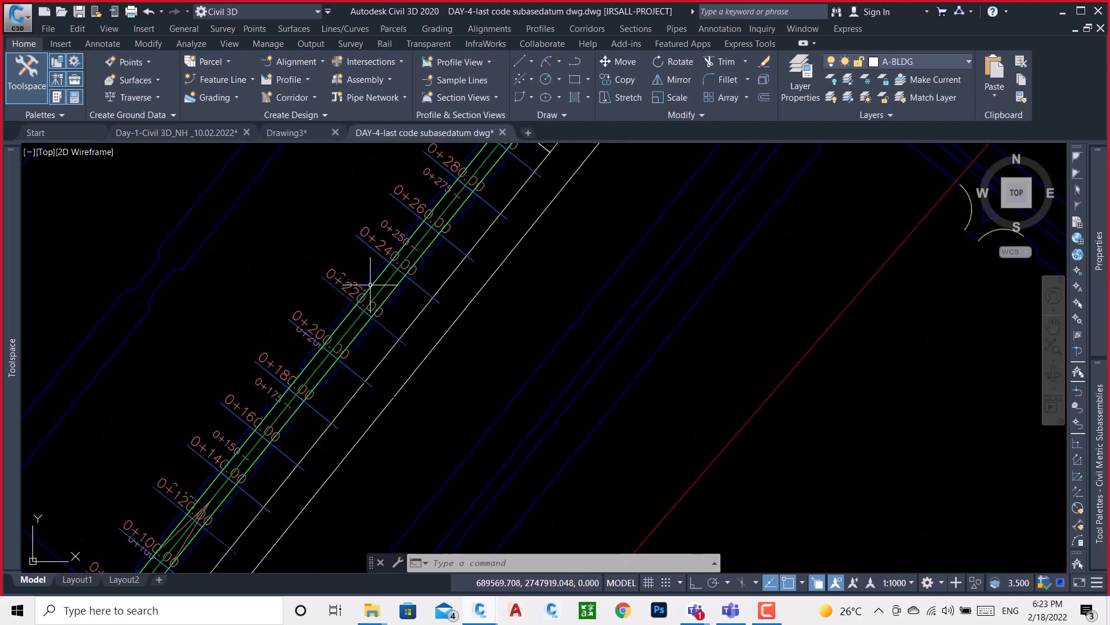
pyautogui.moveTo(681, 431); pyautogui.dragTo(464, 221, button='middle')
pyautogui.scroll(-6, 504, 299)
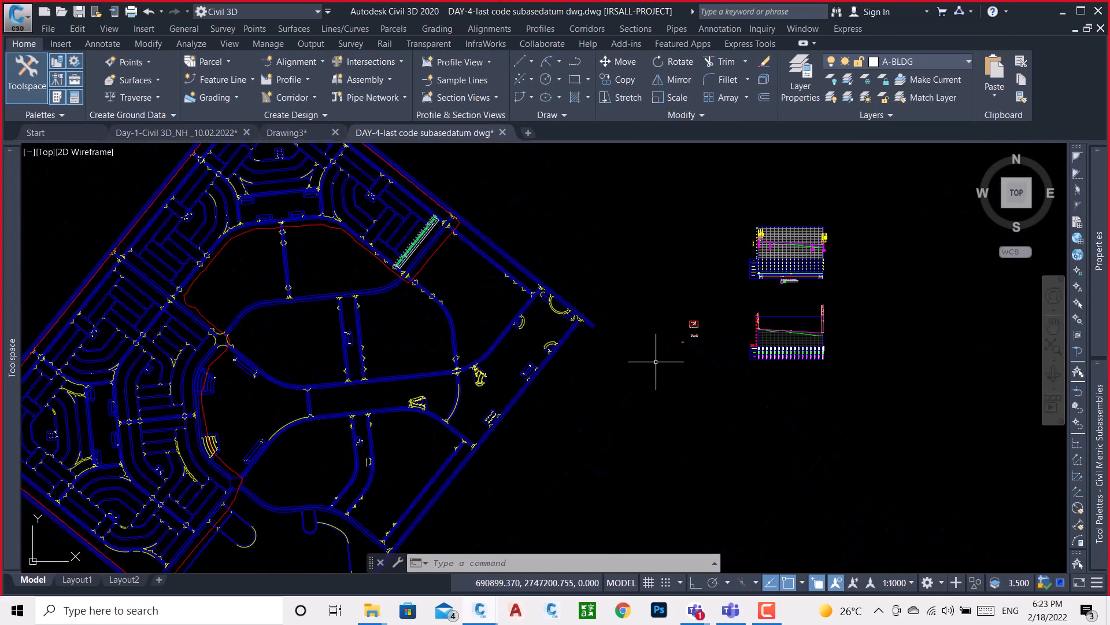
# - Check the lane width and other parameters of the right-side Day1 pavement subassembly
pyautogui.scroll(12, 637, 289)
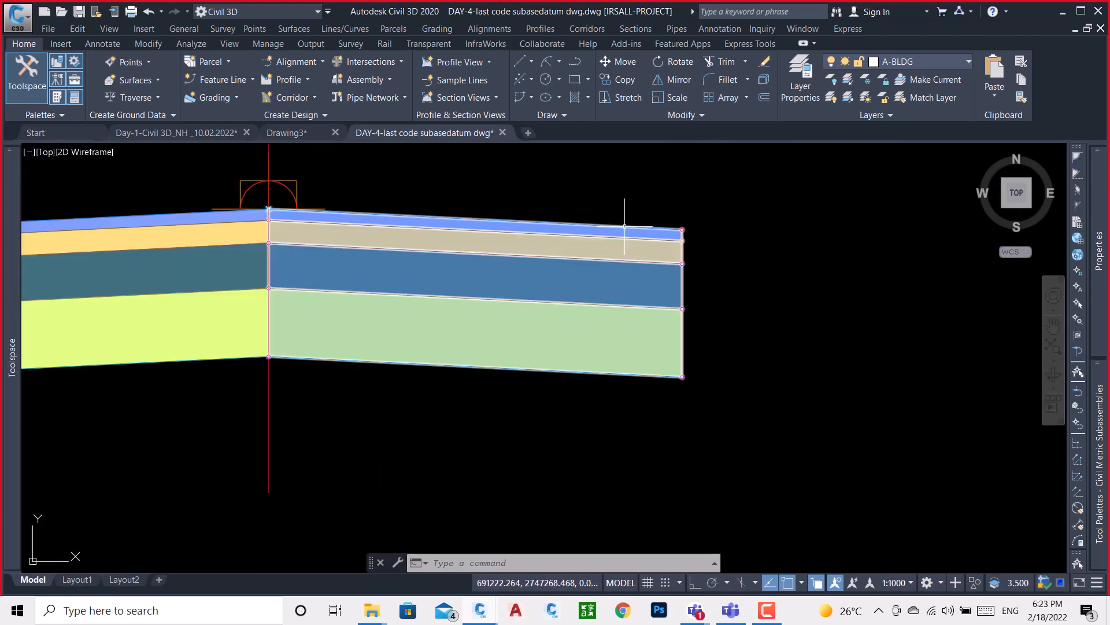
pyautogui.click(624, 222)
pyautogui.moveTo(1101, 306)
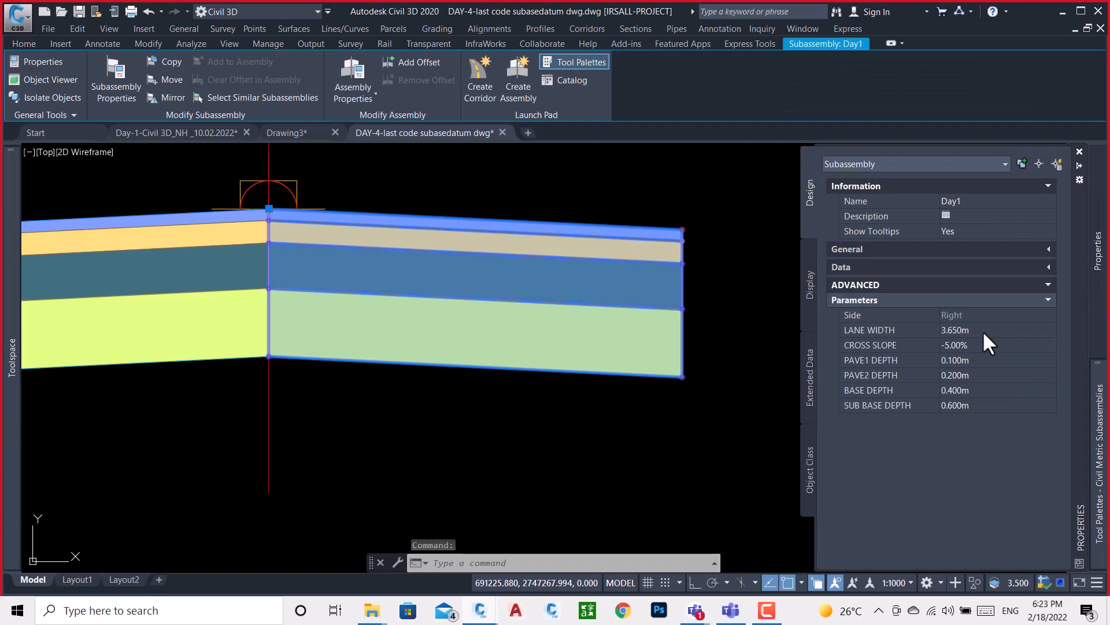
pyautogui.press('Escape')
pyautogui.scroll(-8, 784, 308)
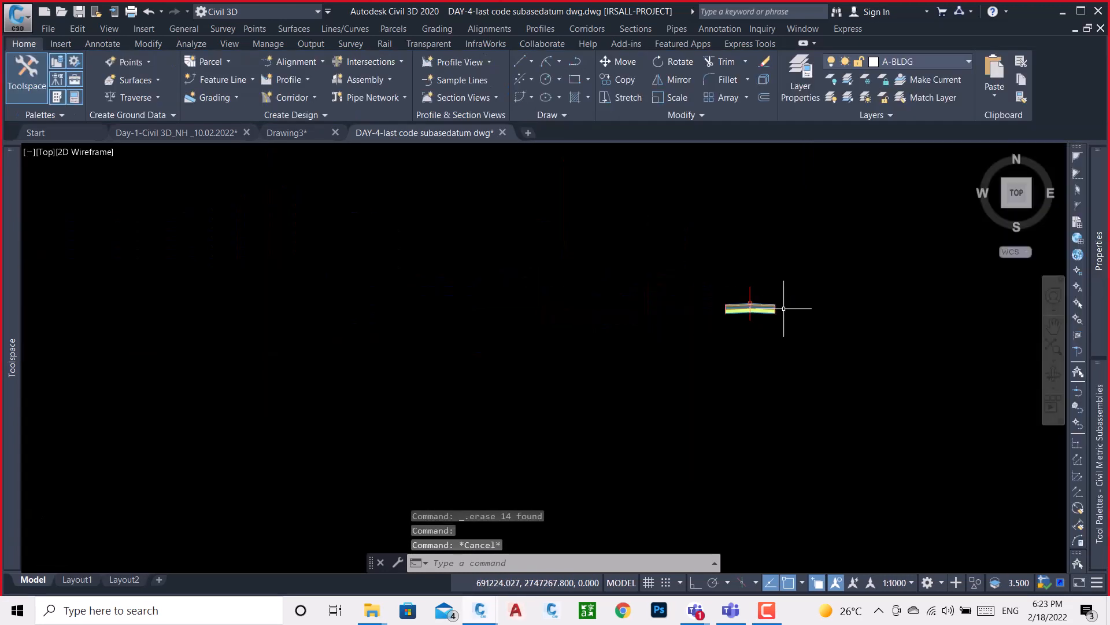
# - Measure the lane width from the corridor edge to the centreline near station 0+140 with a temporary aligned dimension
pyautogui.scroll(-3, 781, 311)
pyautogui.scroll(10, 560, 301)
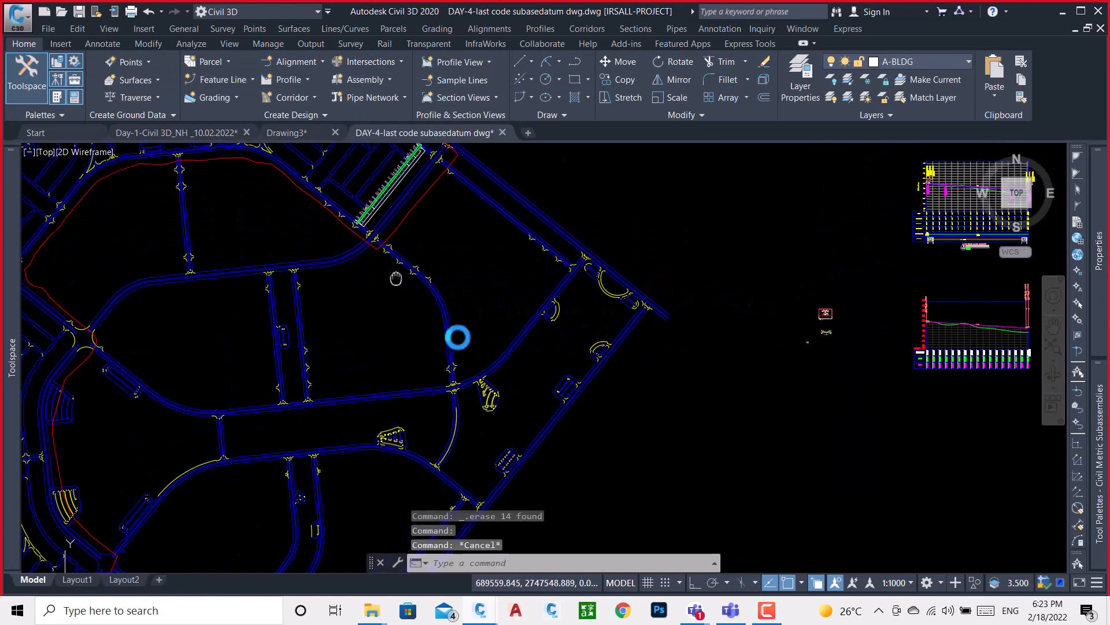
pyautogui.scroll(3, 527, 316)
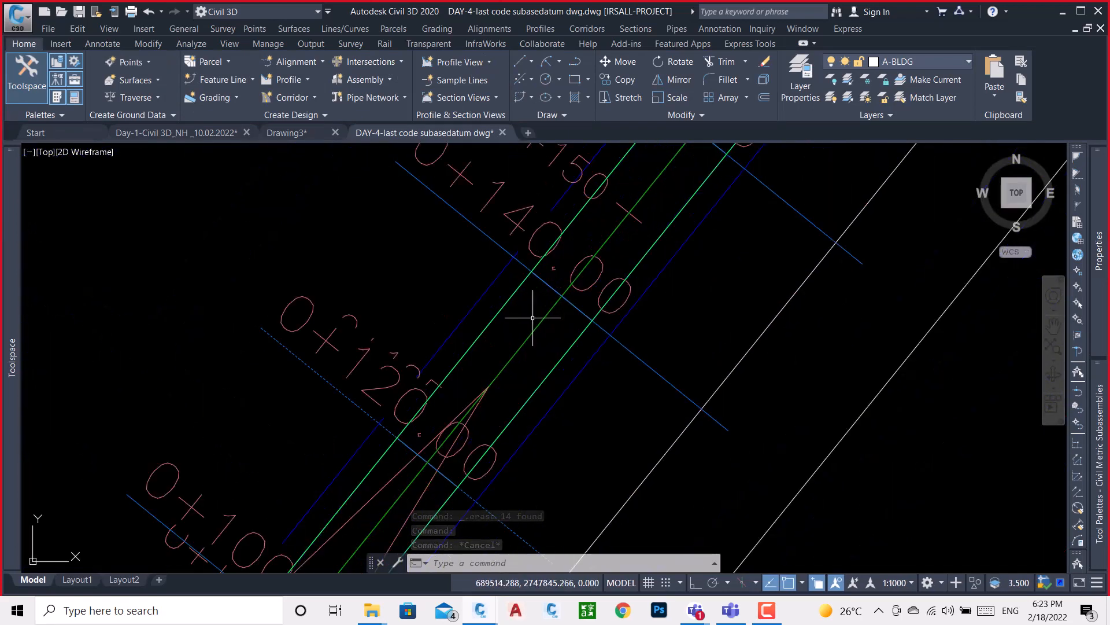
pyautogui.click(104, 44)
pyautogui.click(355, 99)
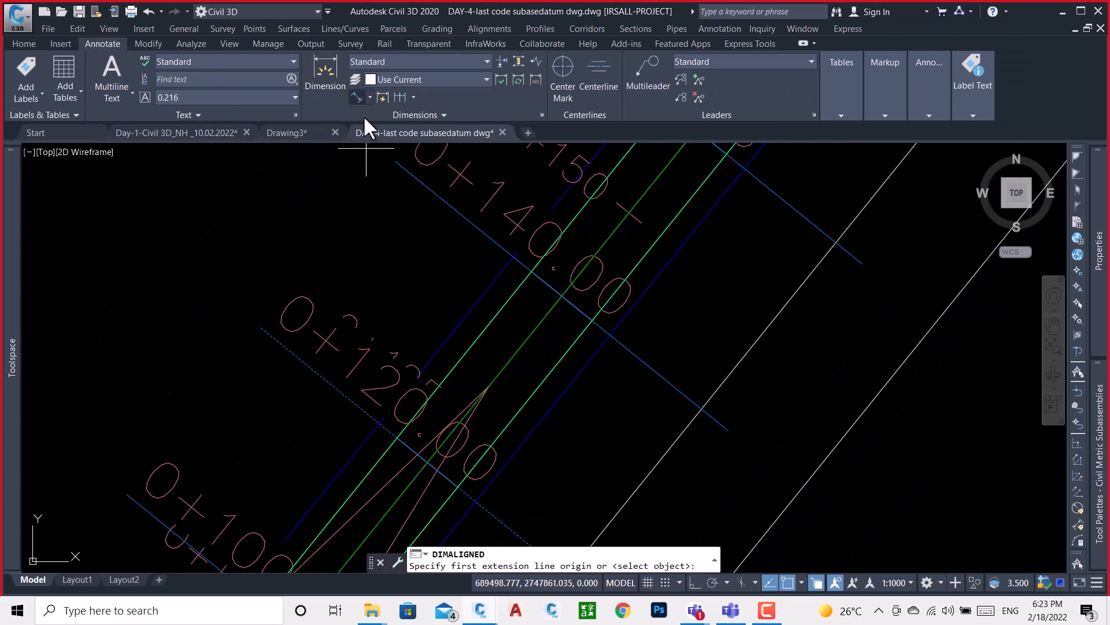
pyautogui.click(497, 303)
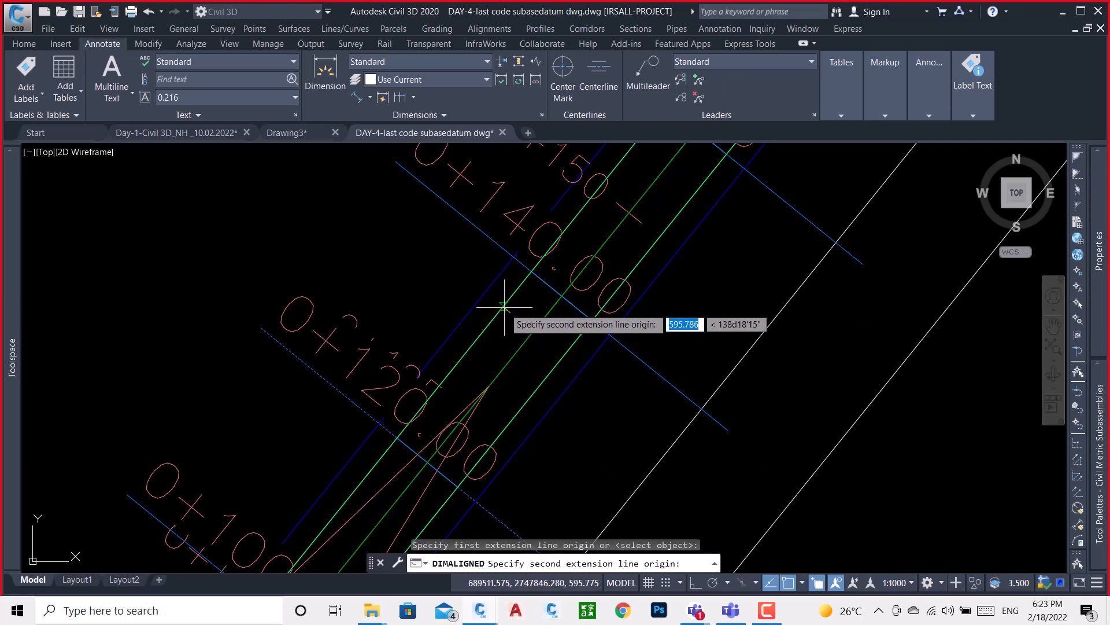
pyautogui.scroll(5, 504, 307)
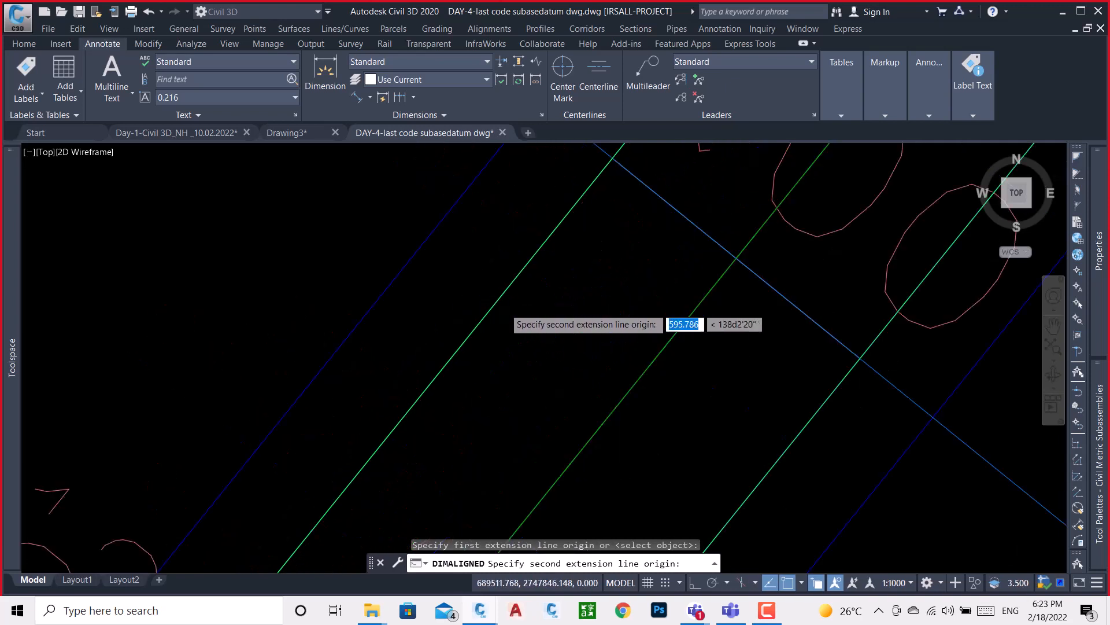
pyautogui.click(494, 294)
pyautogui.scroll(4, 585, 386)
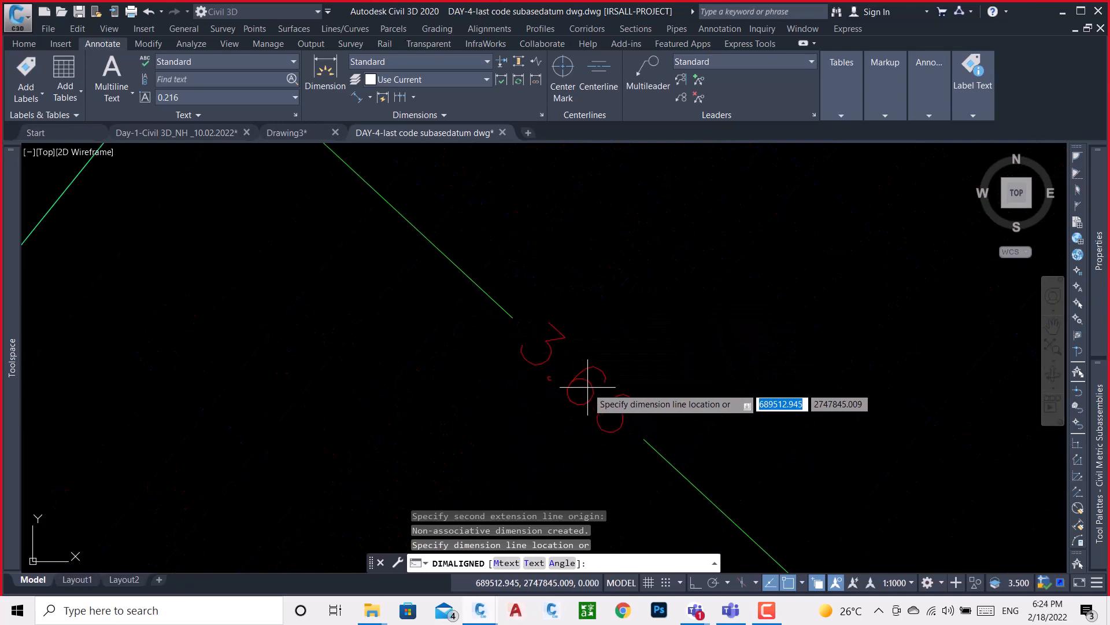
pyautogui.press('Escape')
pyautogui.scroll(-5, 588, 383)
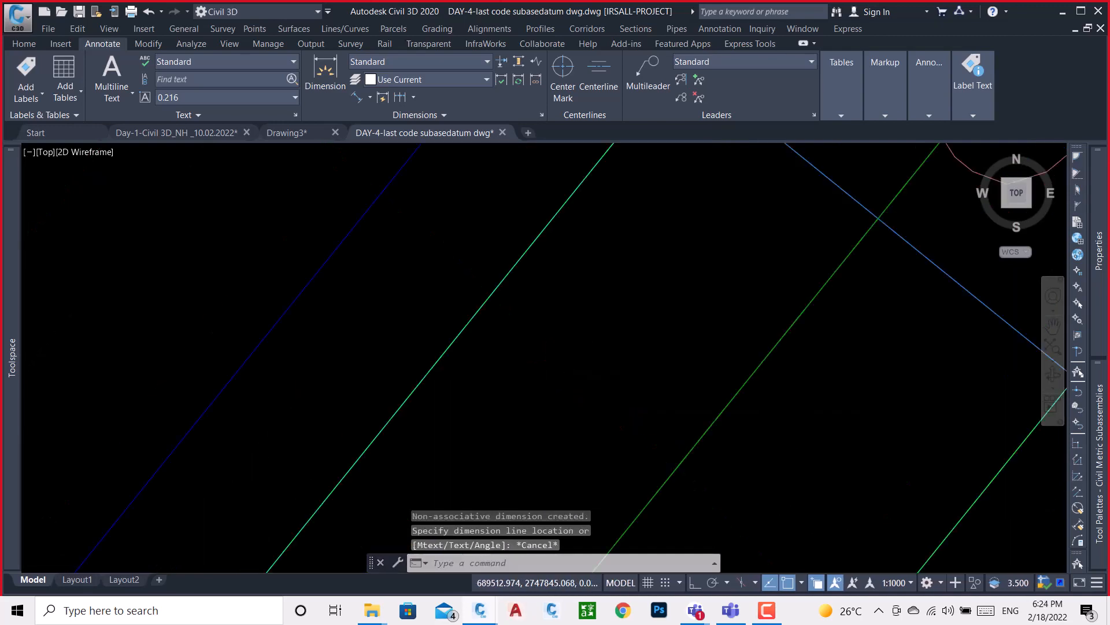
pyautogui.scroll(-7, 637, 376)
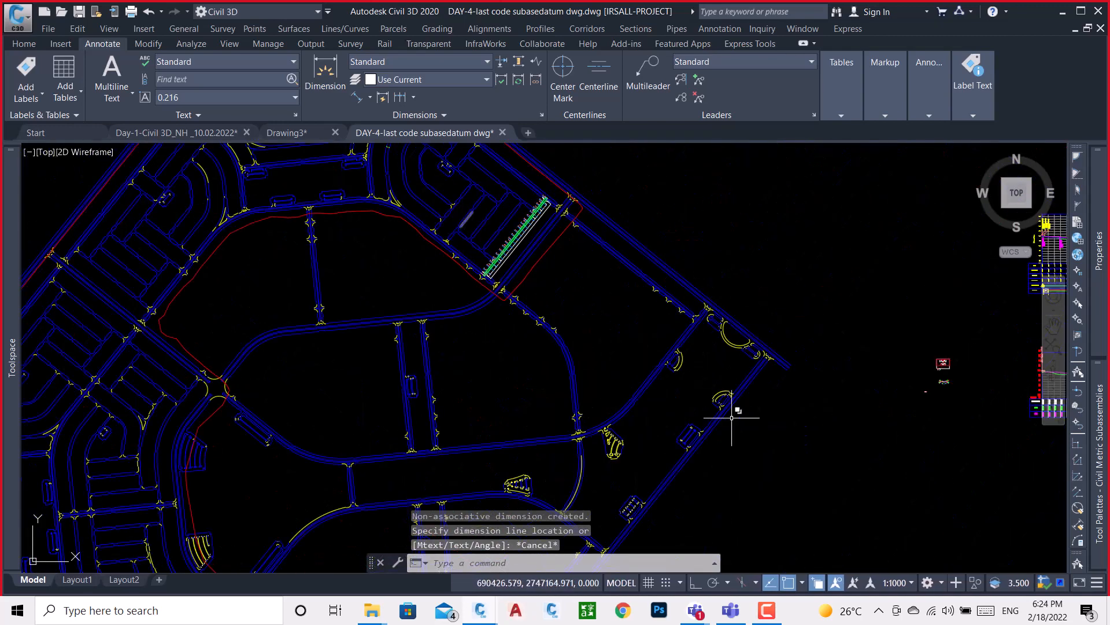
# - Rename the two-sided Day1 pavement assembly "Last-subbase datum" as Test
pyautogui.scroll(-3, 732, 417)
pyautogui.scroll(5, 665, 278)
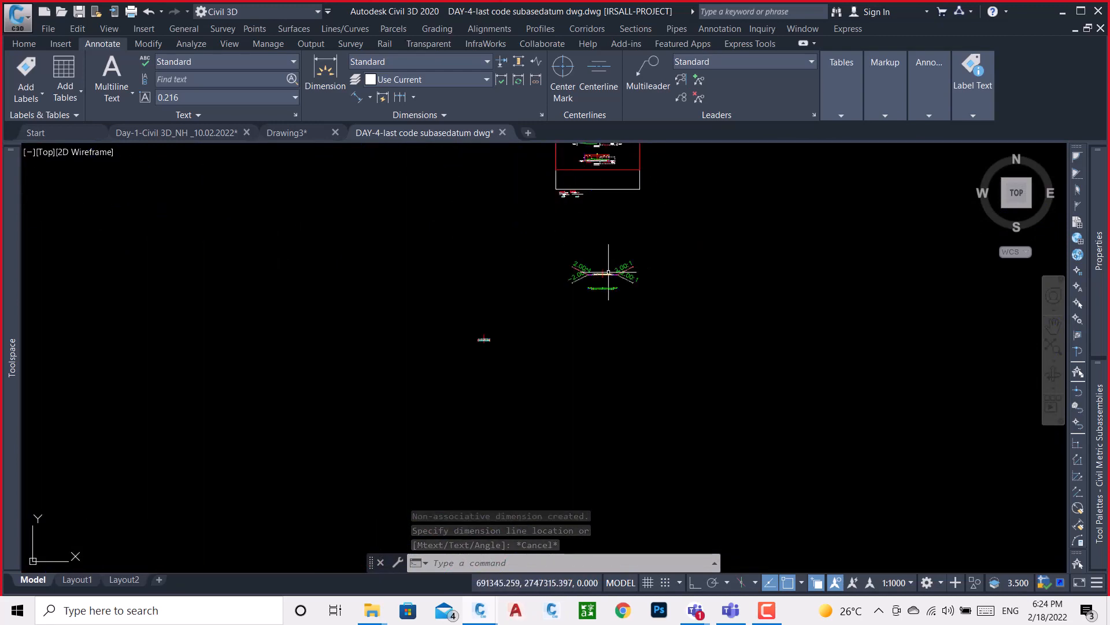
pyautogui.scroll(6, 608, 271)
pyautogui.scroll(-2, 582, 240)
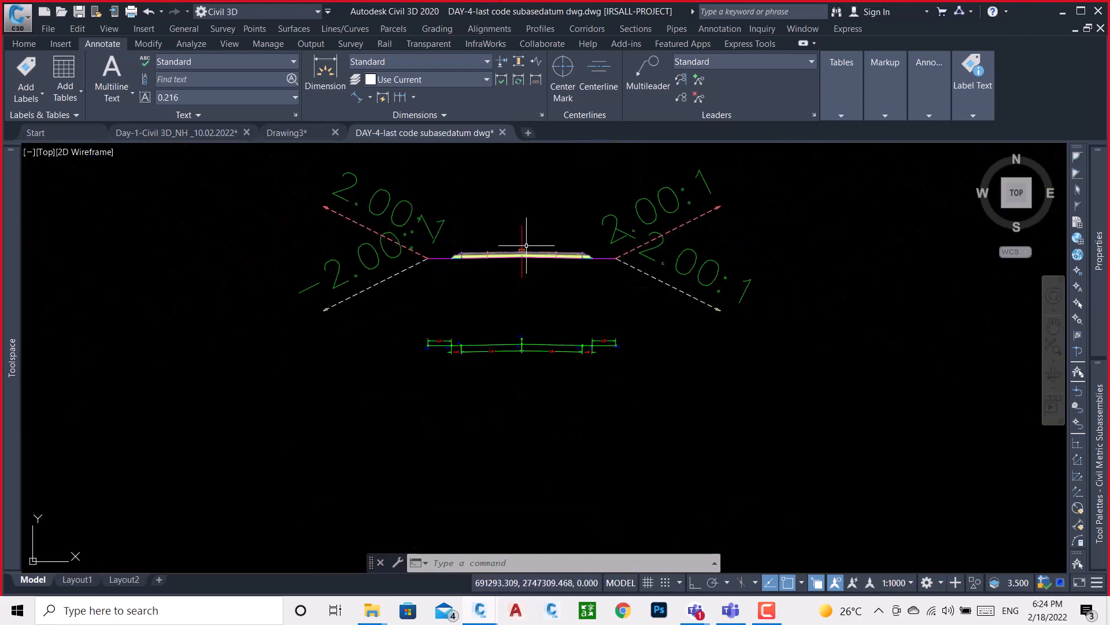
pyautogui.scroll(-5, 537, 269)
pyautogui.scroll(10, 349, 366)
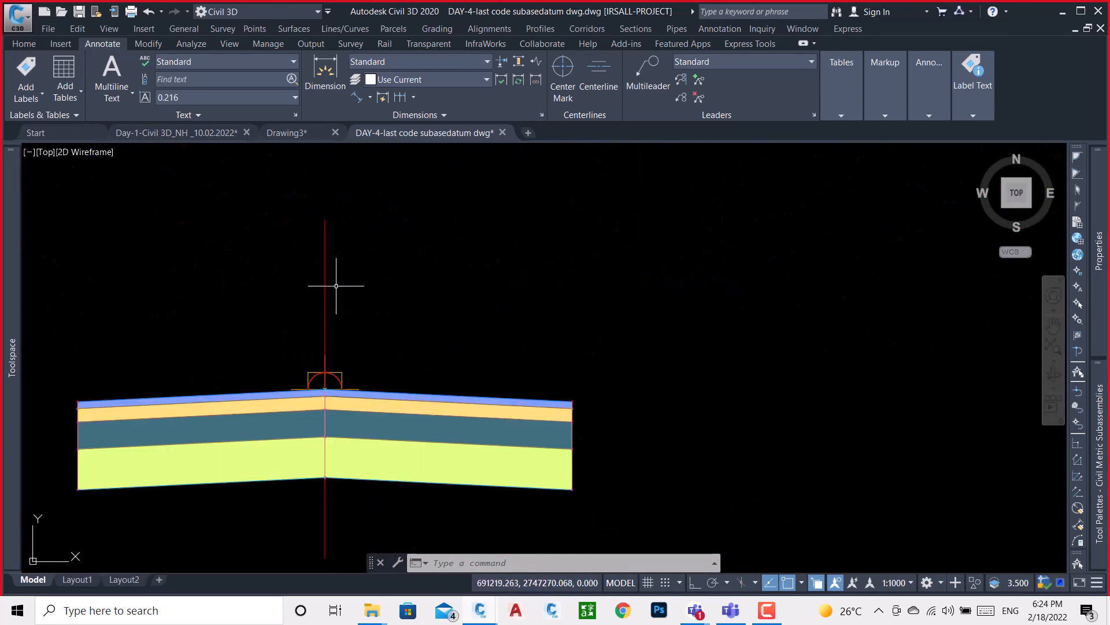
pyautogui.click(336, 286)
pyautogui.click(305, 280)
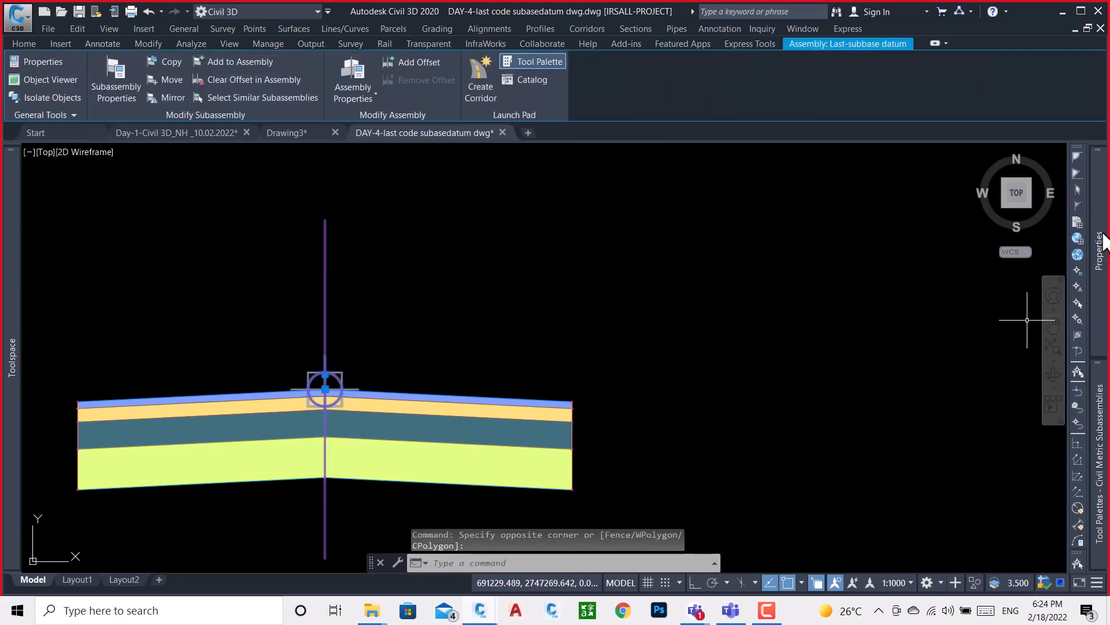
pyautogui.moveTo(1104, 242)
pyautogui.click(1013, 202)
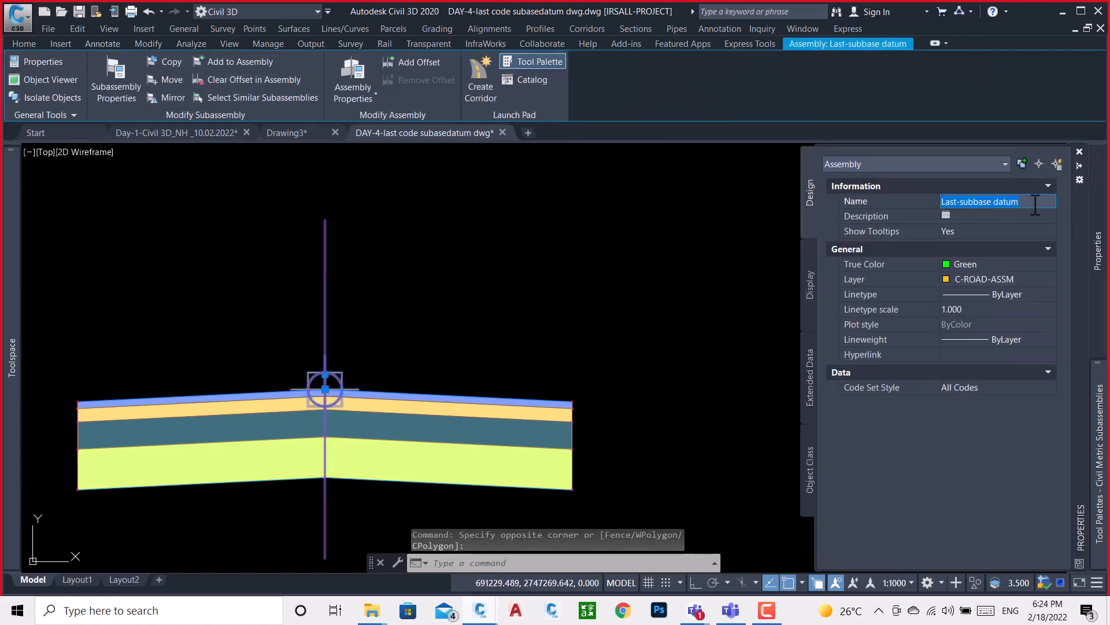
pyautogui.press('BackSpace')
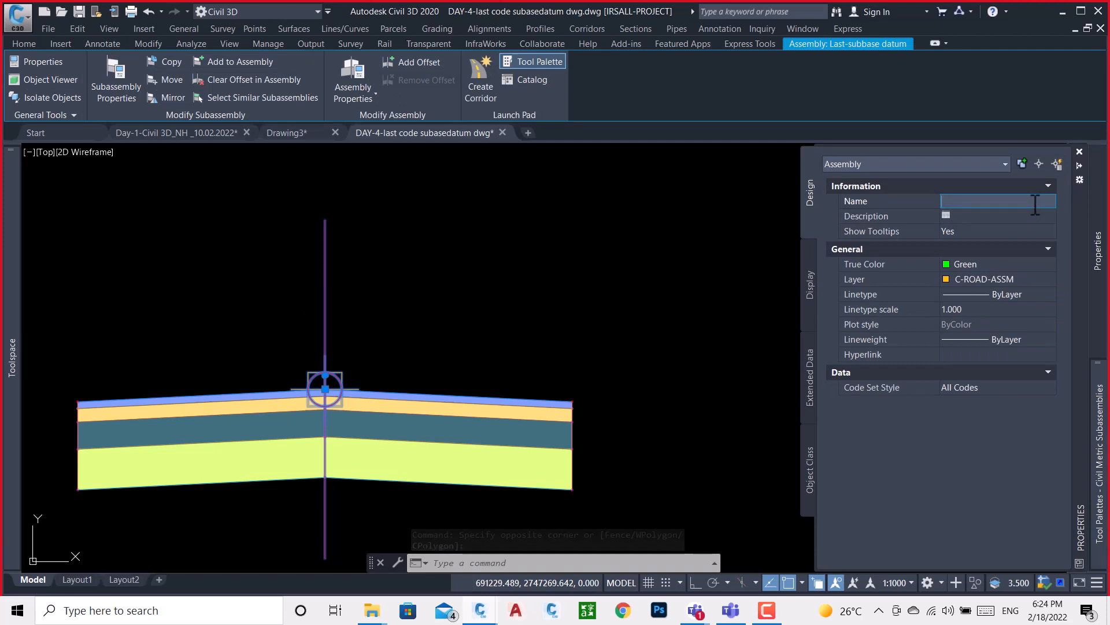
pyautogui.write('witout offst target')
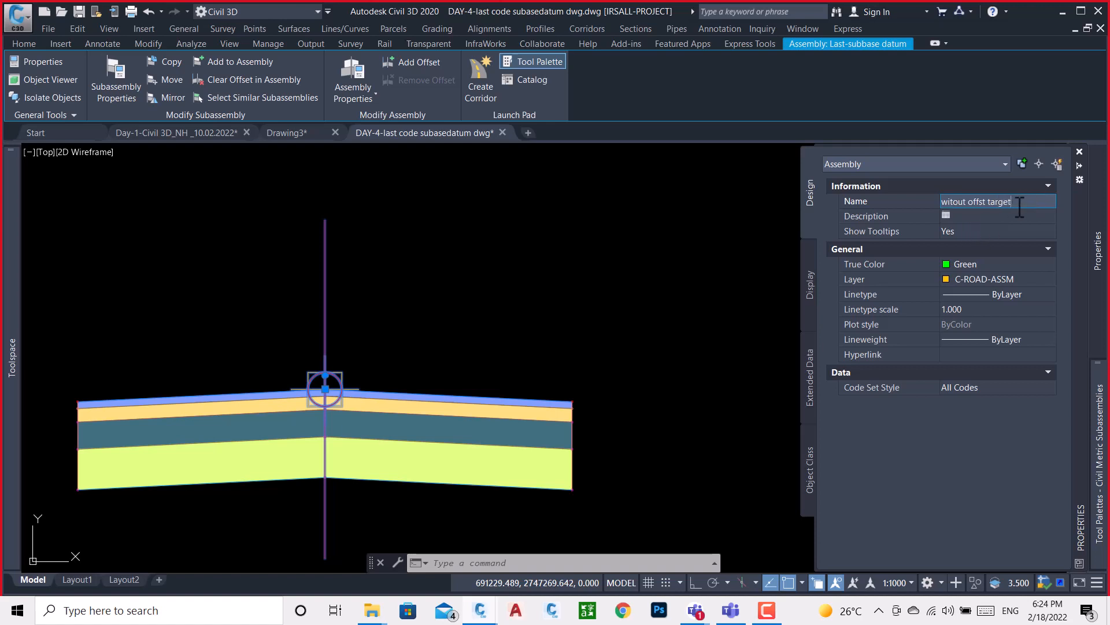
pyautogui.moveTo(987, 195); pyautogui.dragTo(940, 197)
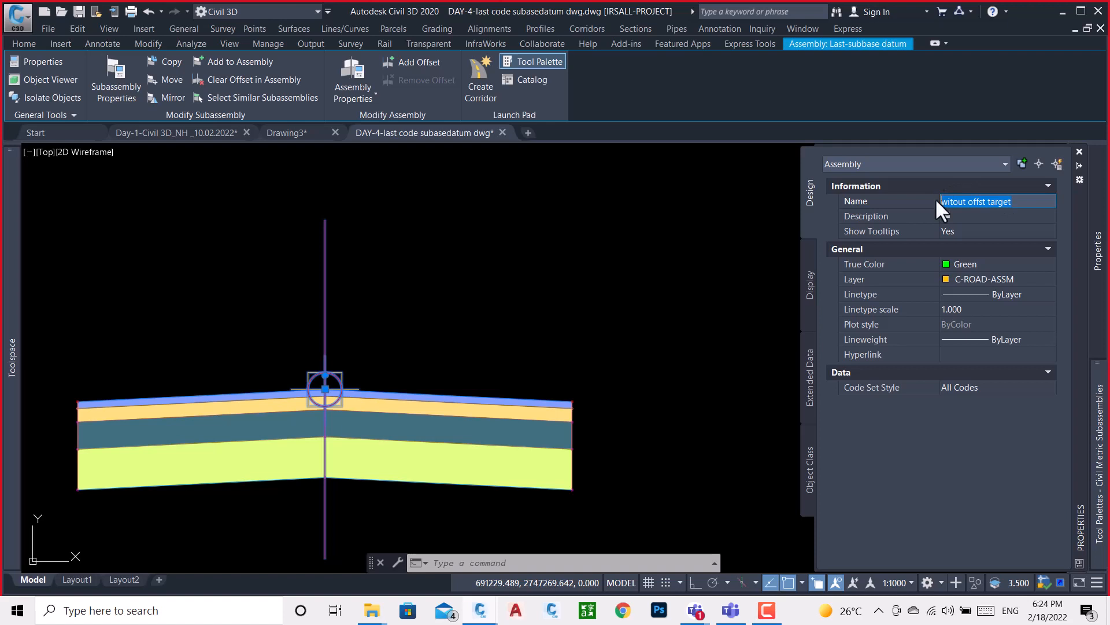
pyautogui.write('Test')
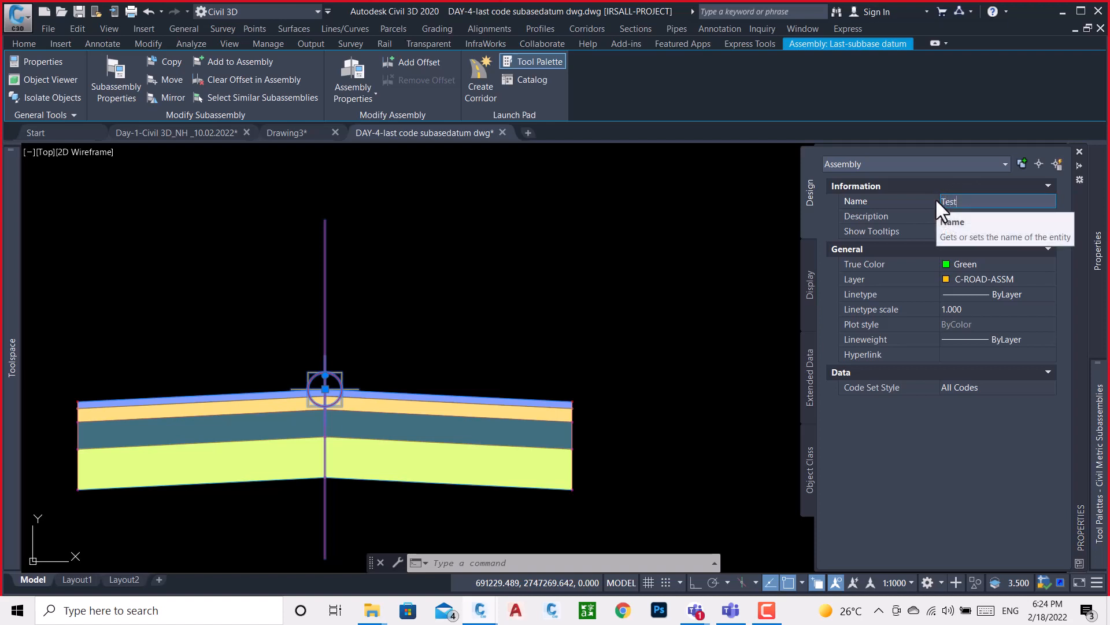
pyautogui.press('Return')
pyautogui.press('Escape')
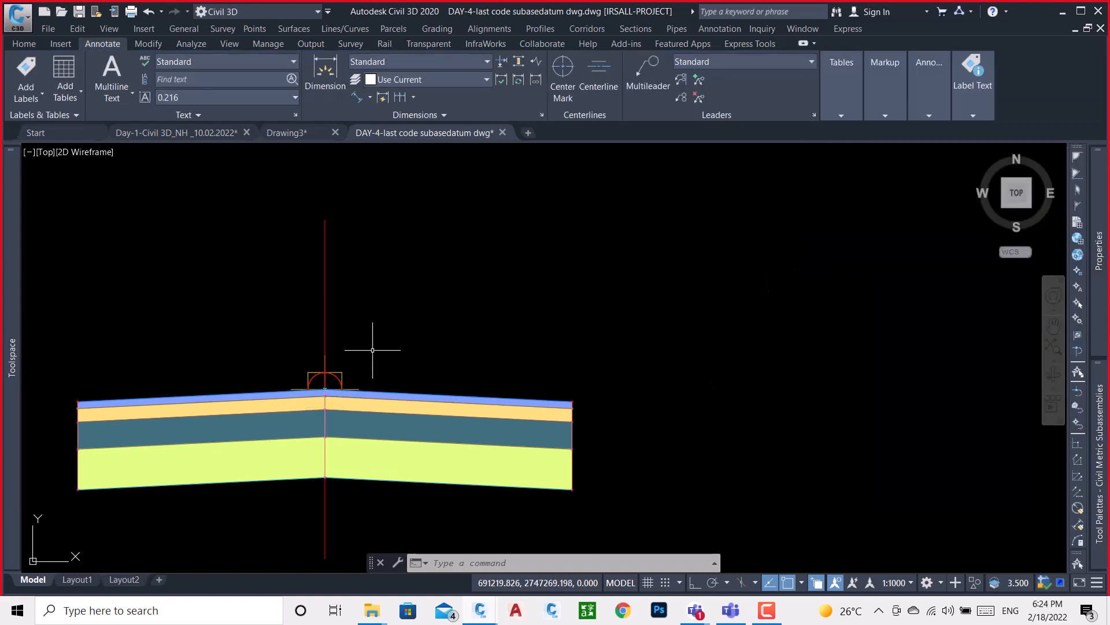
# - Delete the Day1 subassembly on the left side of the Test assembly
pyautogui.scroll(-4, 381, 302)
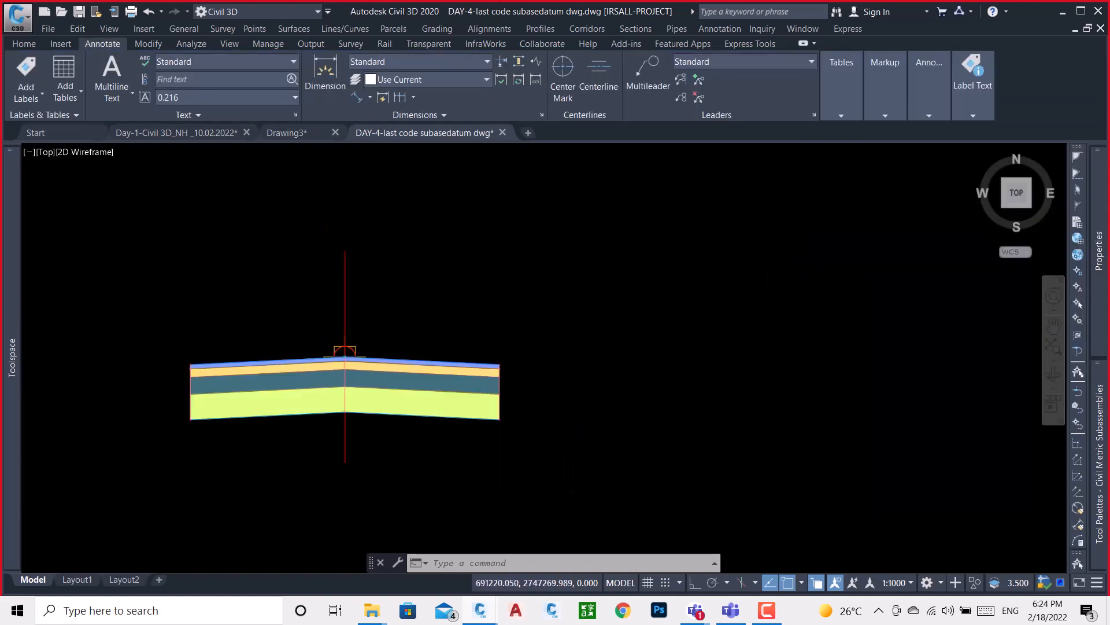
pyautogui.click(298, 317)
pyautogui.click(268, 426)
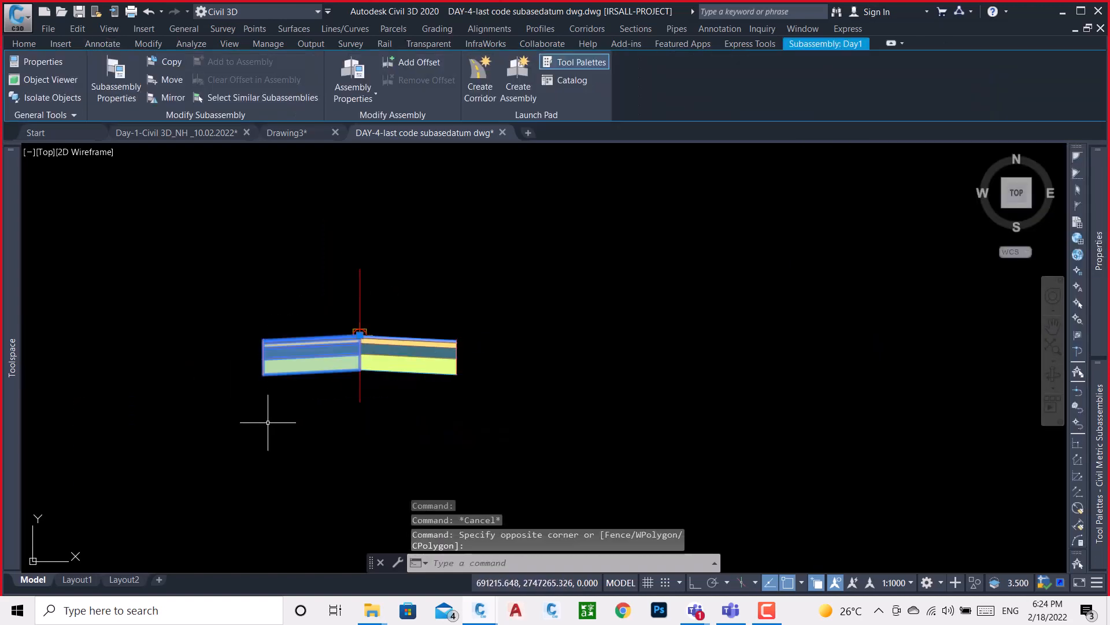
pyautogui.press('Delete')
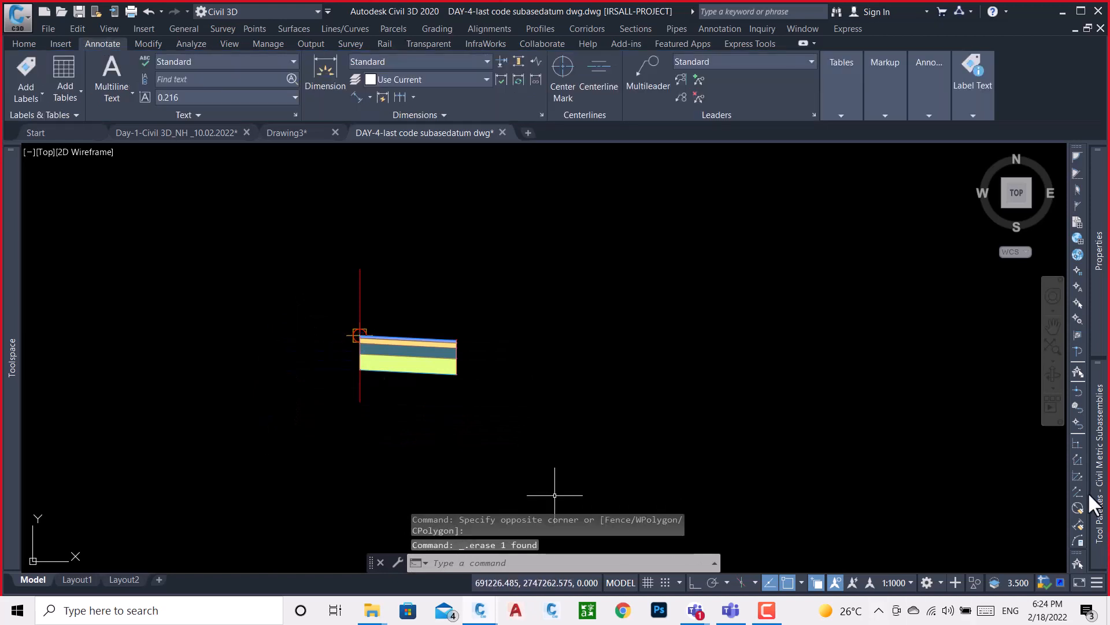
# - Attach the metric LaneSuperelevationAOR subassembly to the left side of the Test assembly at its baseline marker
pyautogui.moveTo(1102, 470)
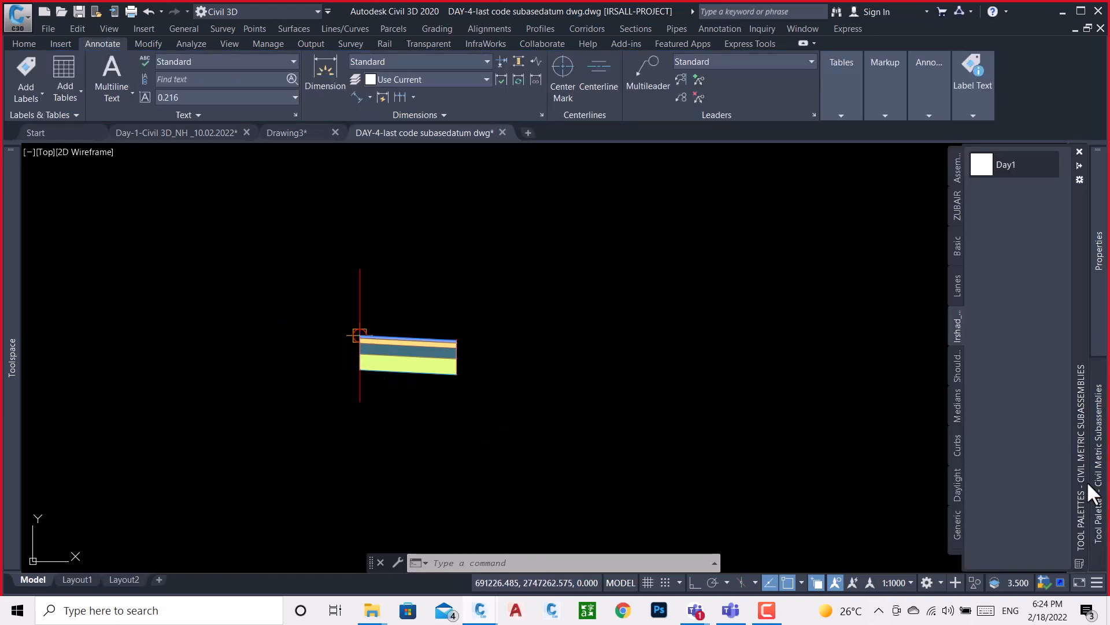
pyautogui.click(963, 287)
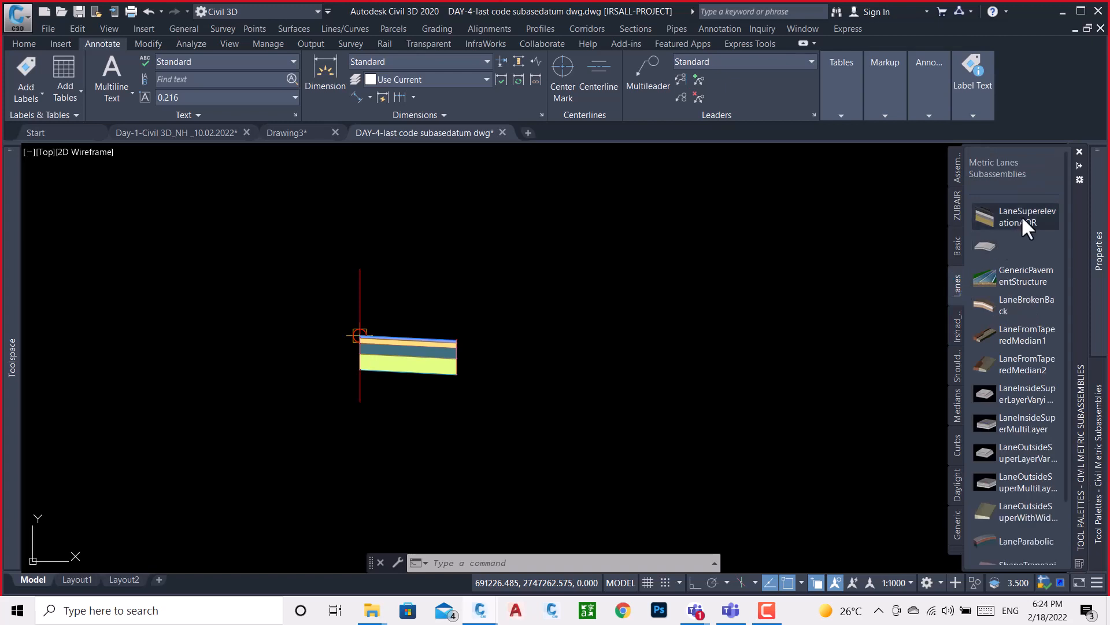
pyautogui.click(991, 227)
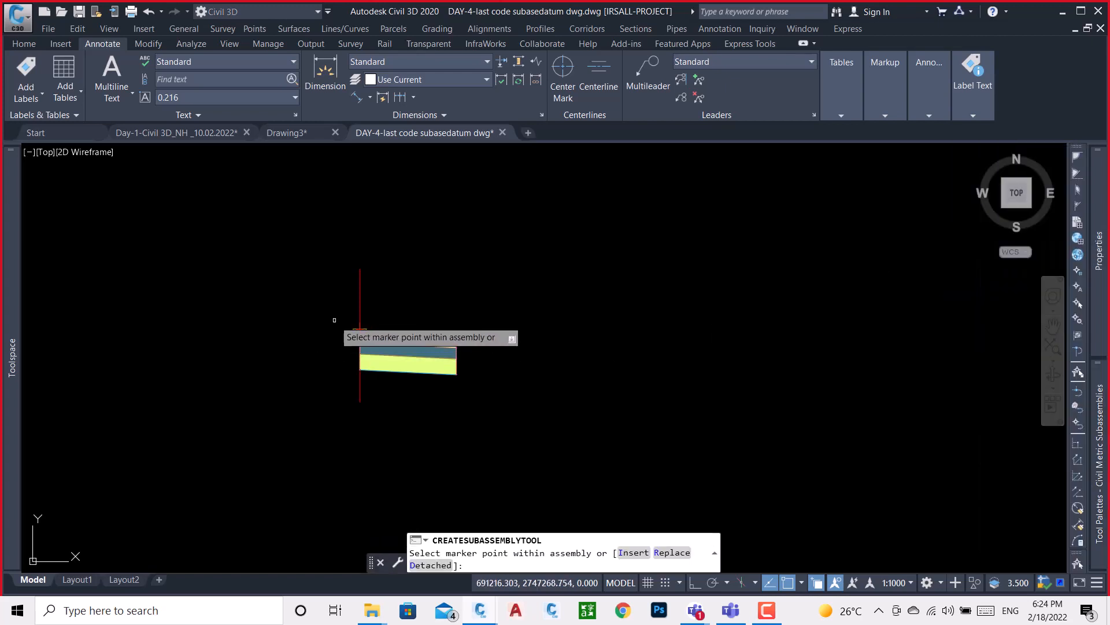
pyautogui.scroll(5, 370, 324)
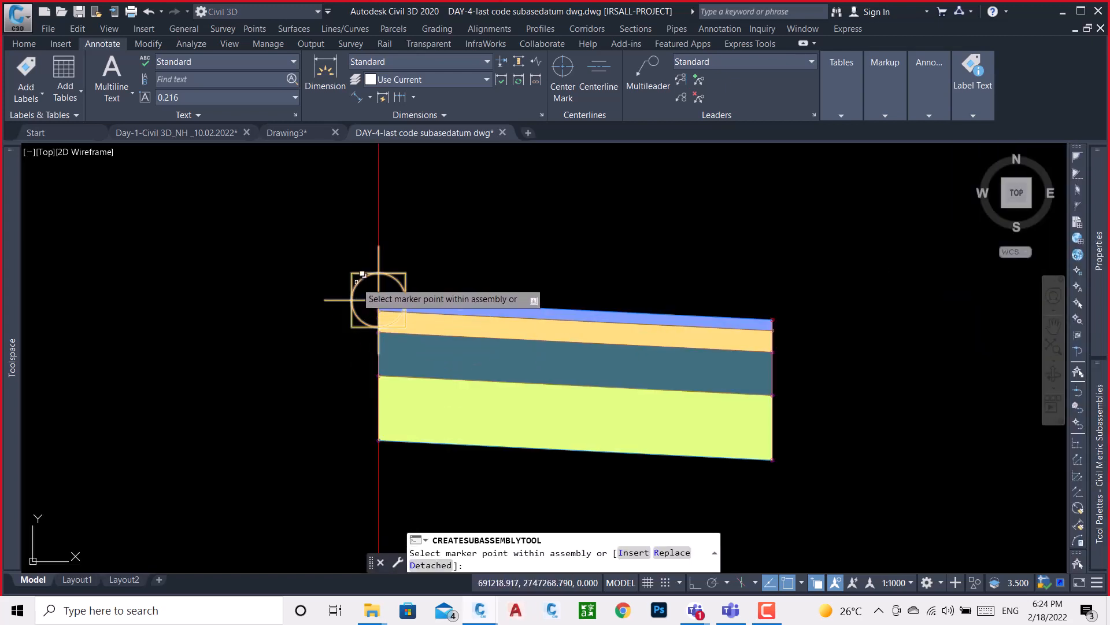
pyautogui.click(379, 300)
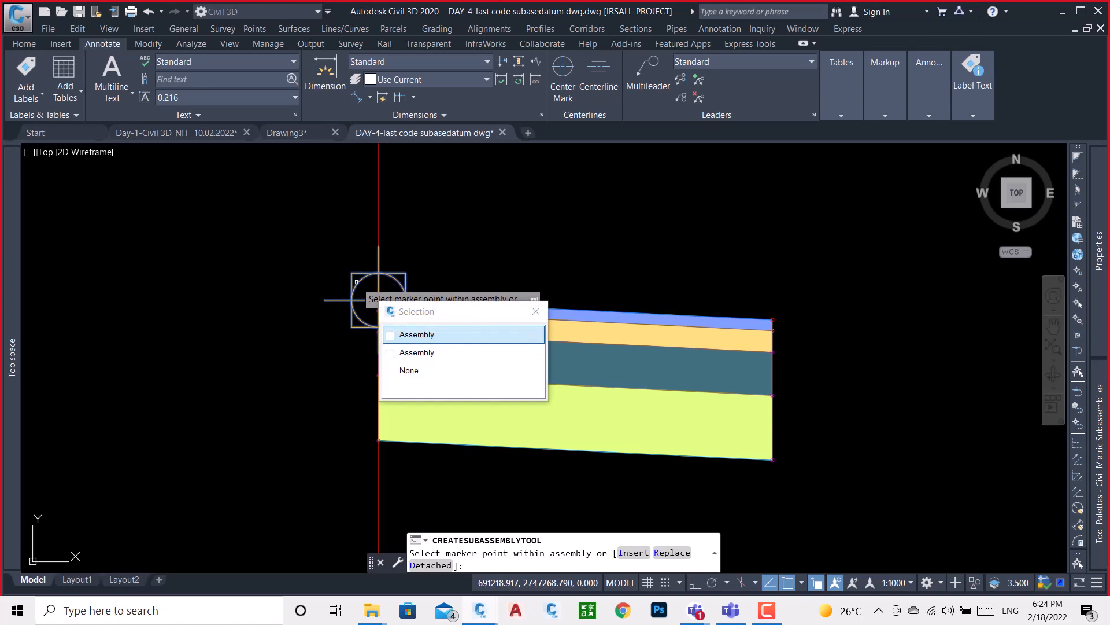
pyautogui.click(418, 335)
pyautogui.scroll(-2, 416, 342)
pyautogui.scroll(-2, 359, 431)
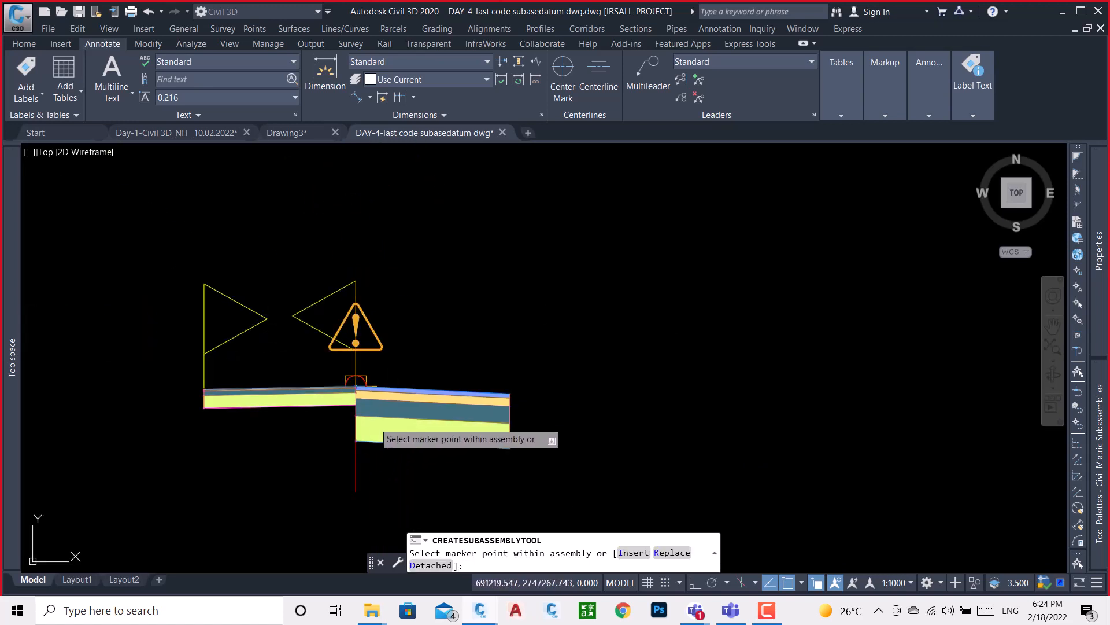
pyautogui.press('Escape')
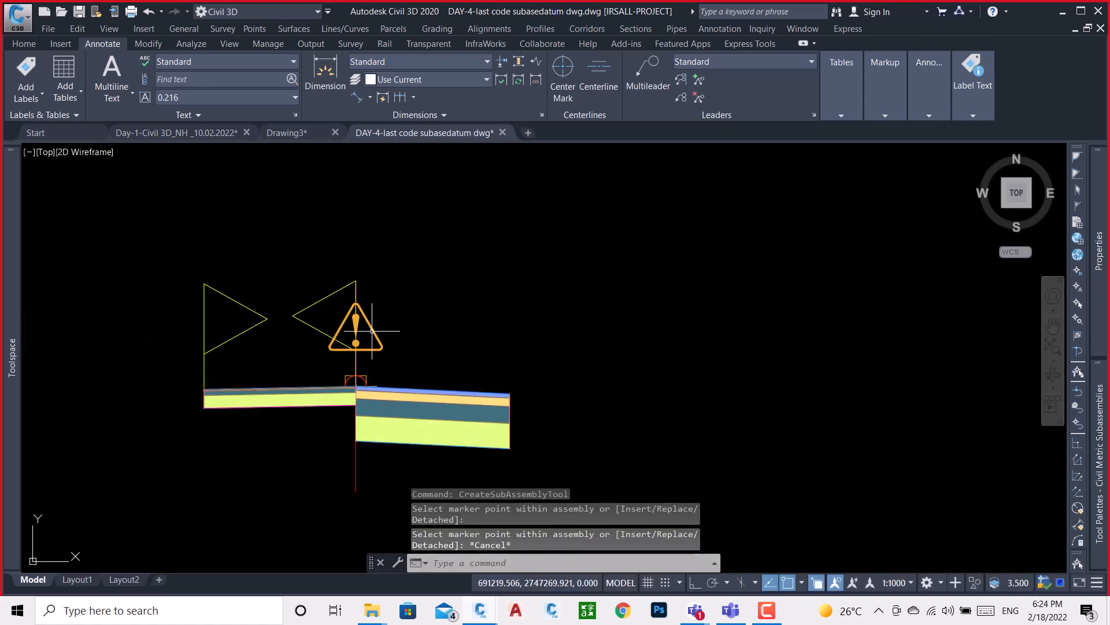
# - Erase the Test assembly together with its left lane, and undo both this erasure and the lane's insertion
pyautogui.click(374, 331)
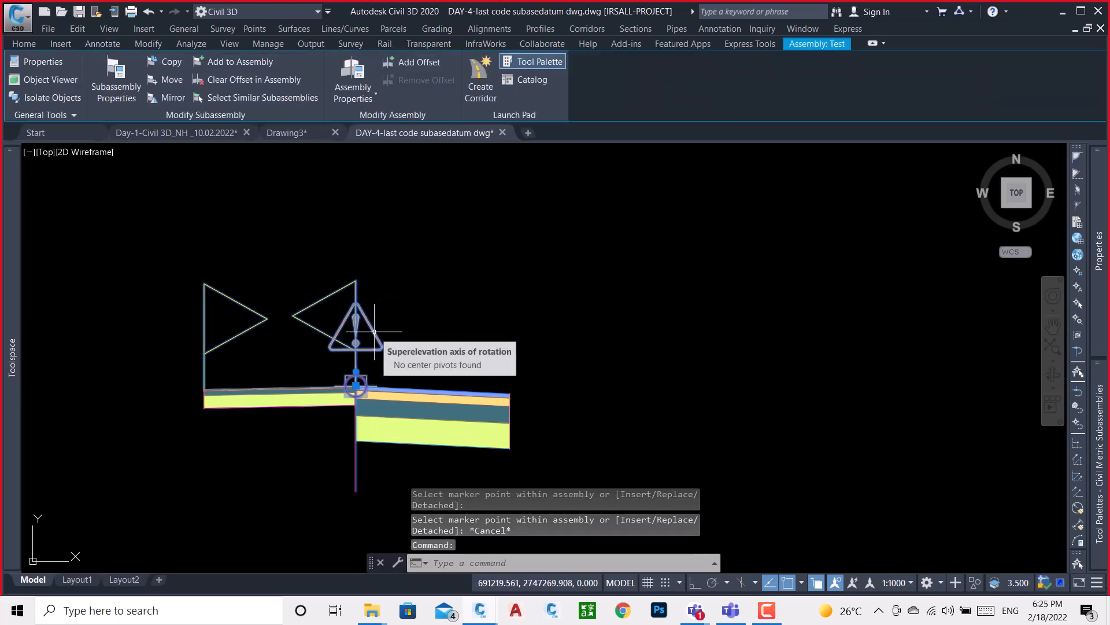
pyautogui.click(281, 368)
pyautogui.click(219, 444)
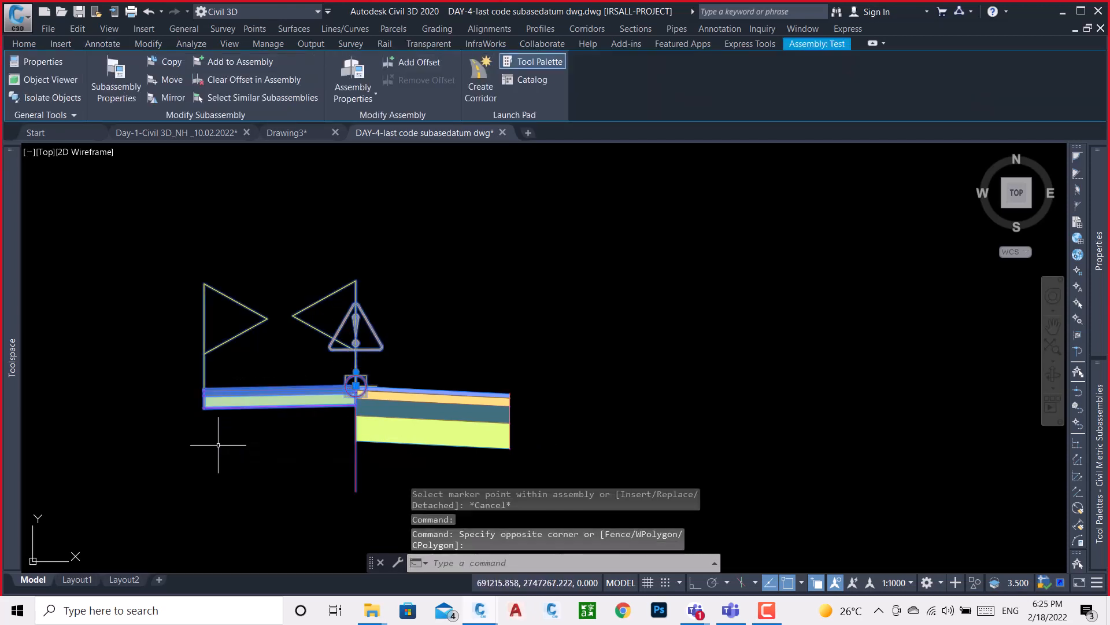
pyautogui.press('Delete')
pyautogui.hotkey('ctrl', 'z')
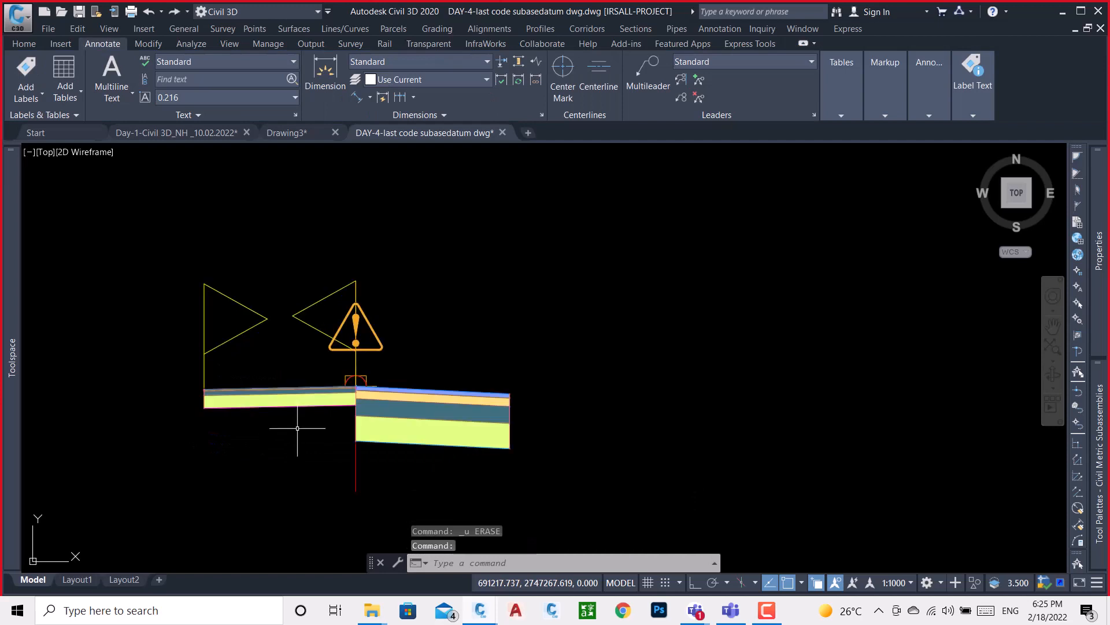
pyautogui.hotkey('ctrl', 'z')
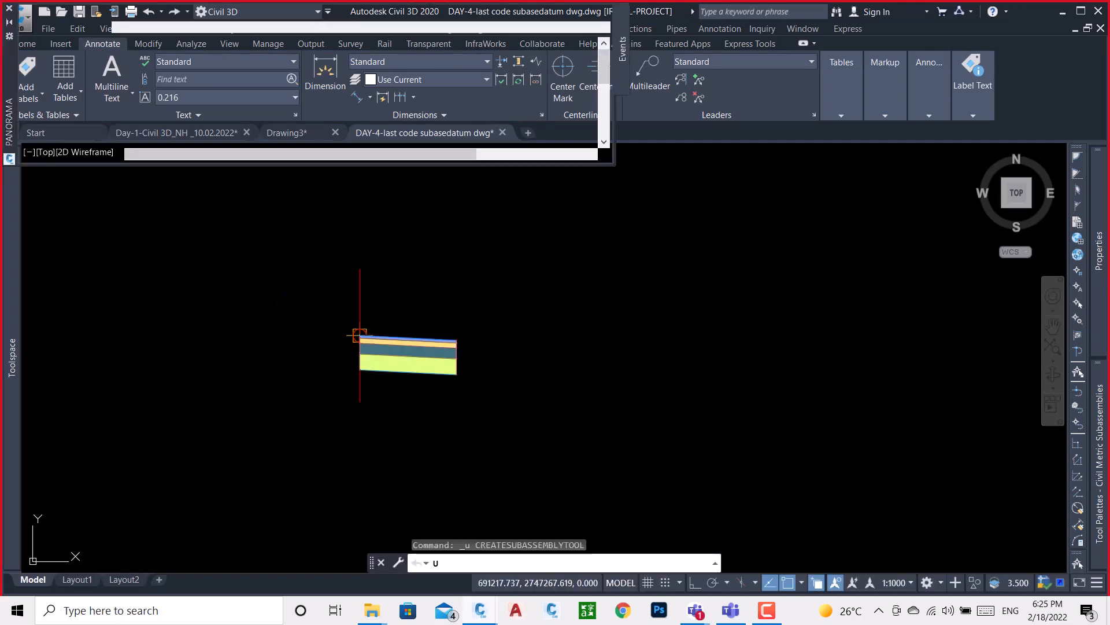
pyautogui.click(589, 13)
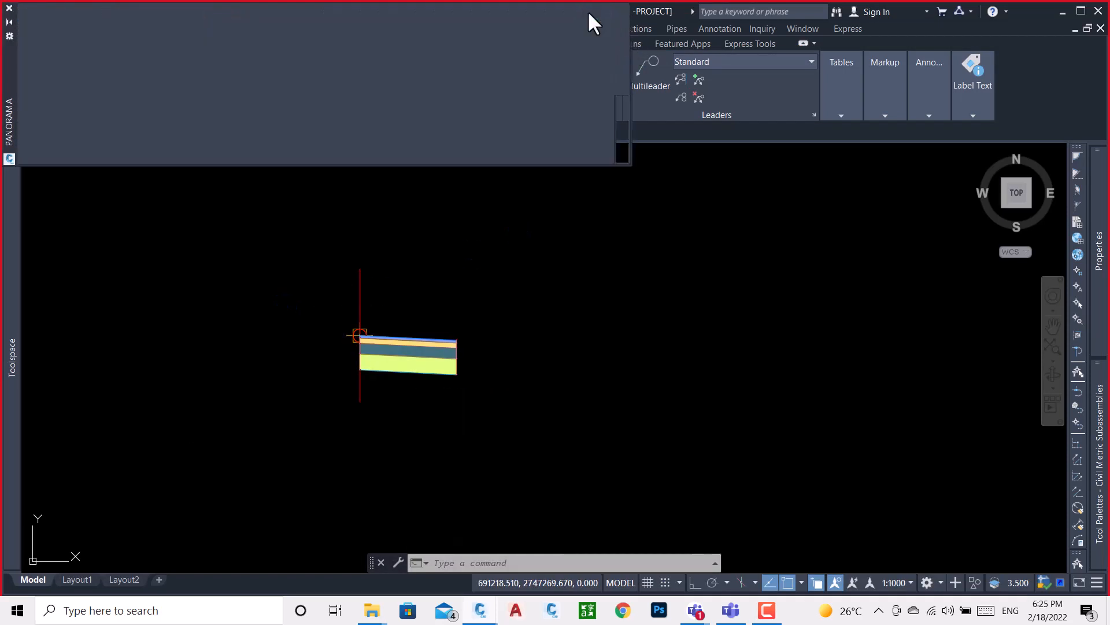
# - Mirror the right-side Day1 subassembly to the left side of the Test assembly at the baseline marker
pyautogui.moveTo(389, 347); pyautogui.dragTo(444, 361, button='middle')
pyautogui.scroll(2, 430, 360)
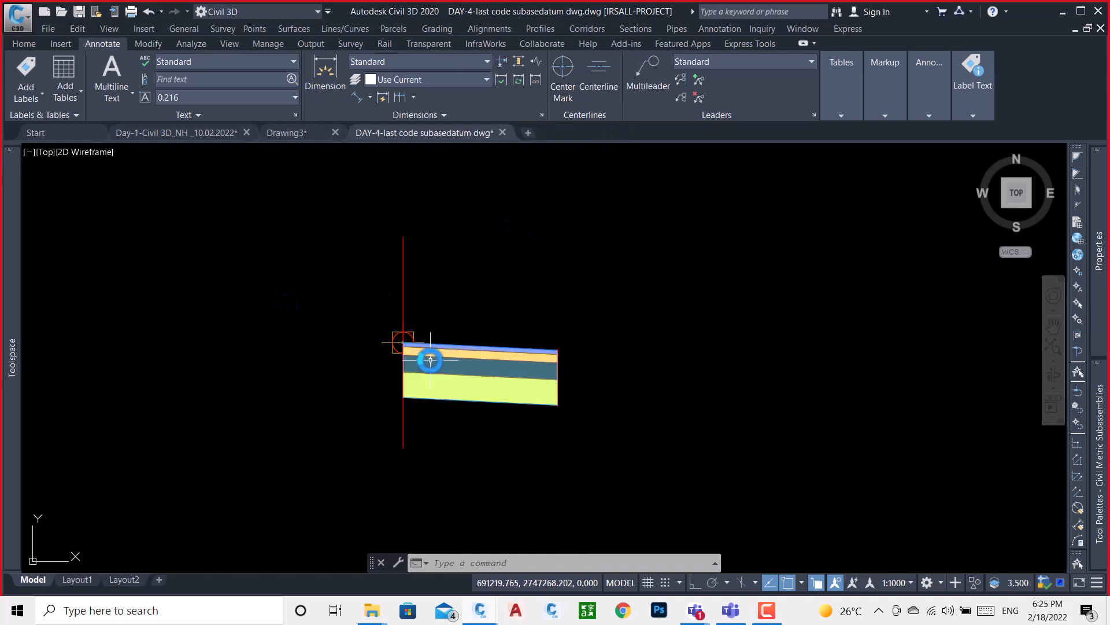
pyautogui.click(434, 346)
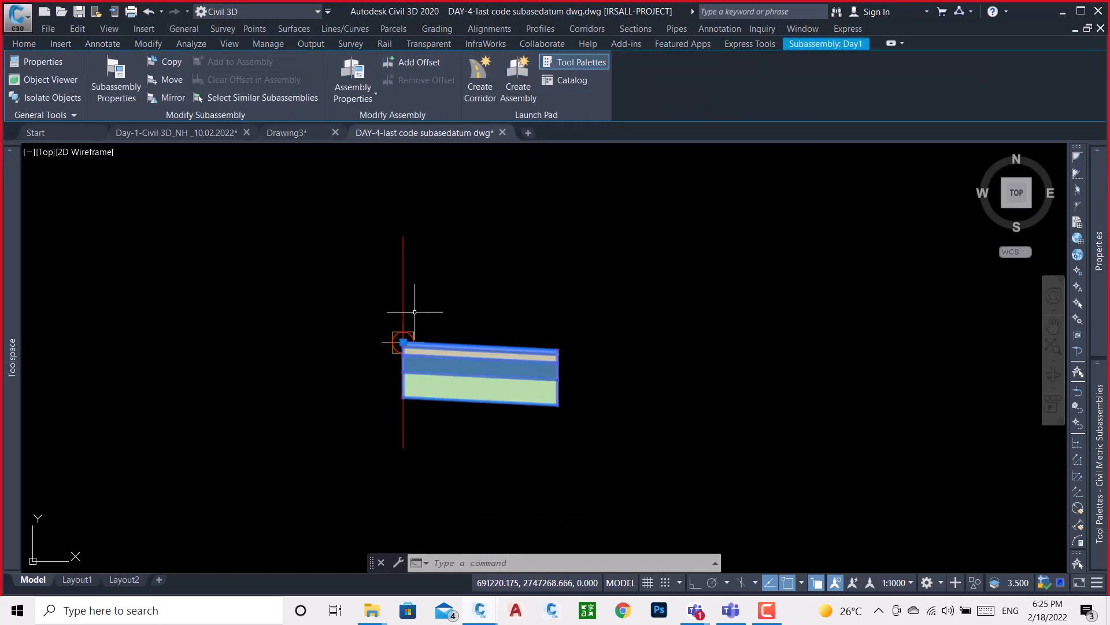
pyautogui.click(168, 97)
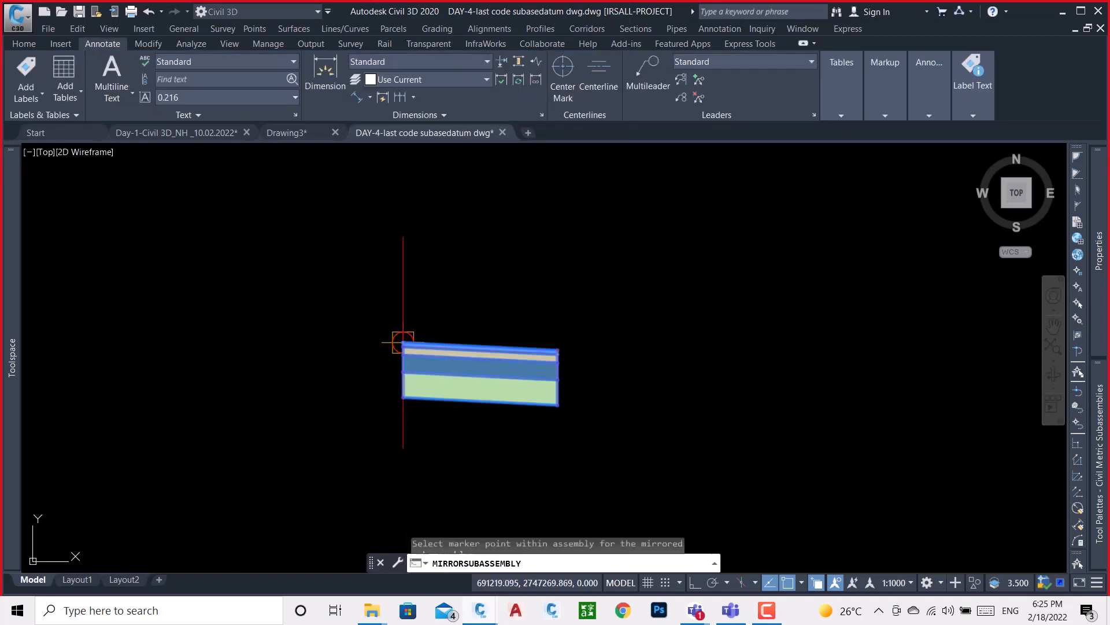
pyautogui.click(404, 341)
pyautogui.press('Escape')
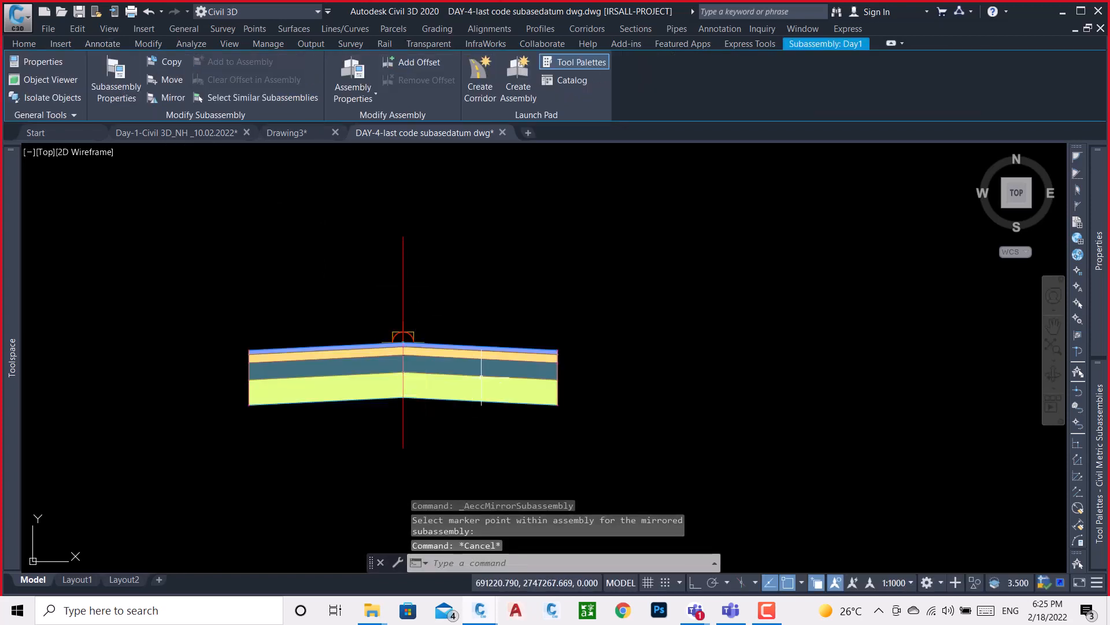
# - Delete the Day1 subassembly on the right side of the Test assembly
pyautogui.click(550, 315)
pyautogui.click(495, 421)
pyautogui.press('Delete')
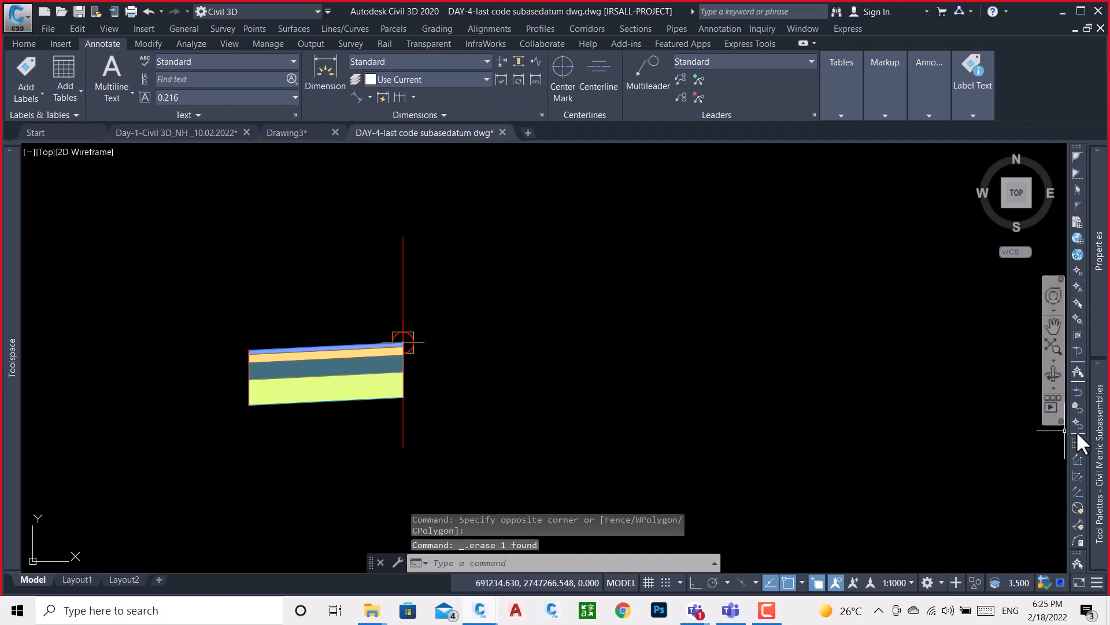
# - Attach the metric LaneSuperelevationAOR subassembly to the right side of the Test assembly at its baseline marker
pyautogui.moveTo(1099, 439)
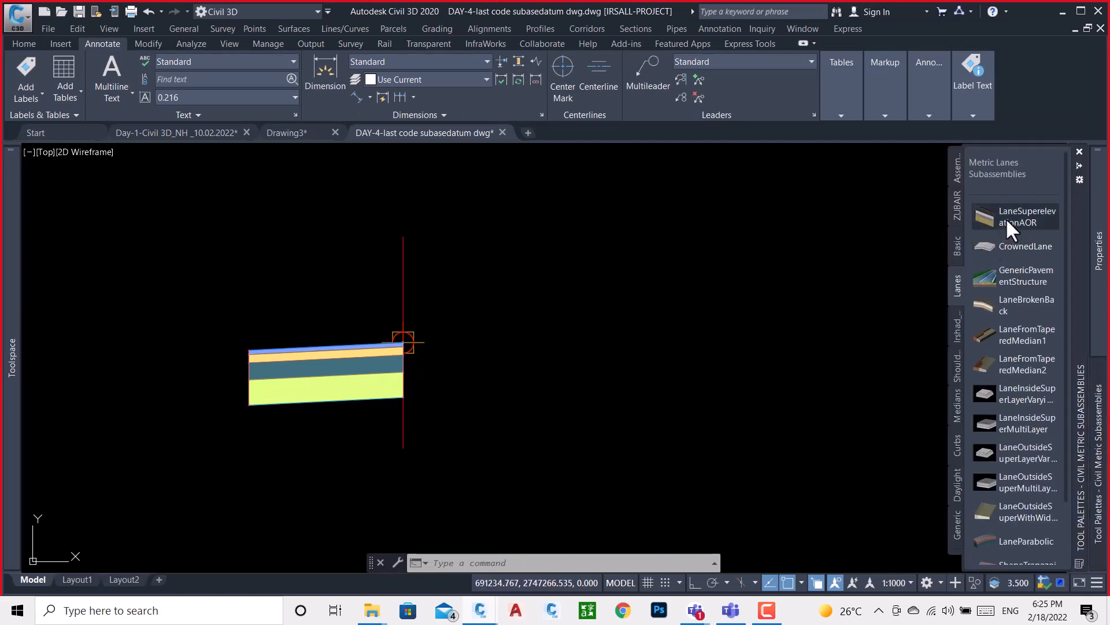
pyautogui.click(985, 213)
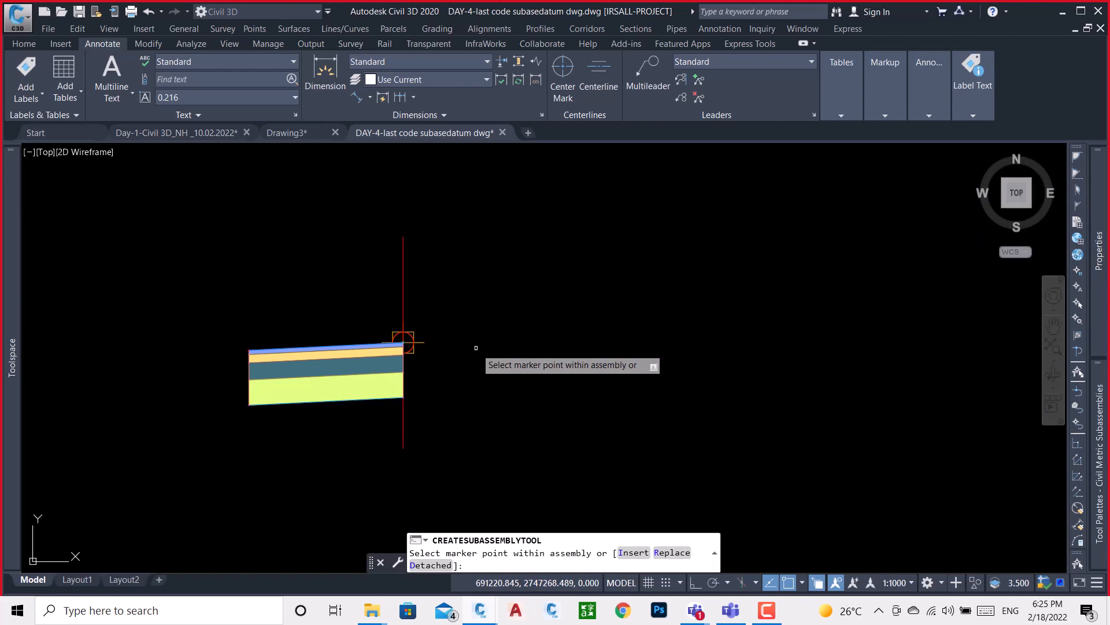
pyautogui.scroll(5, 425, 344)
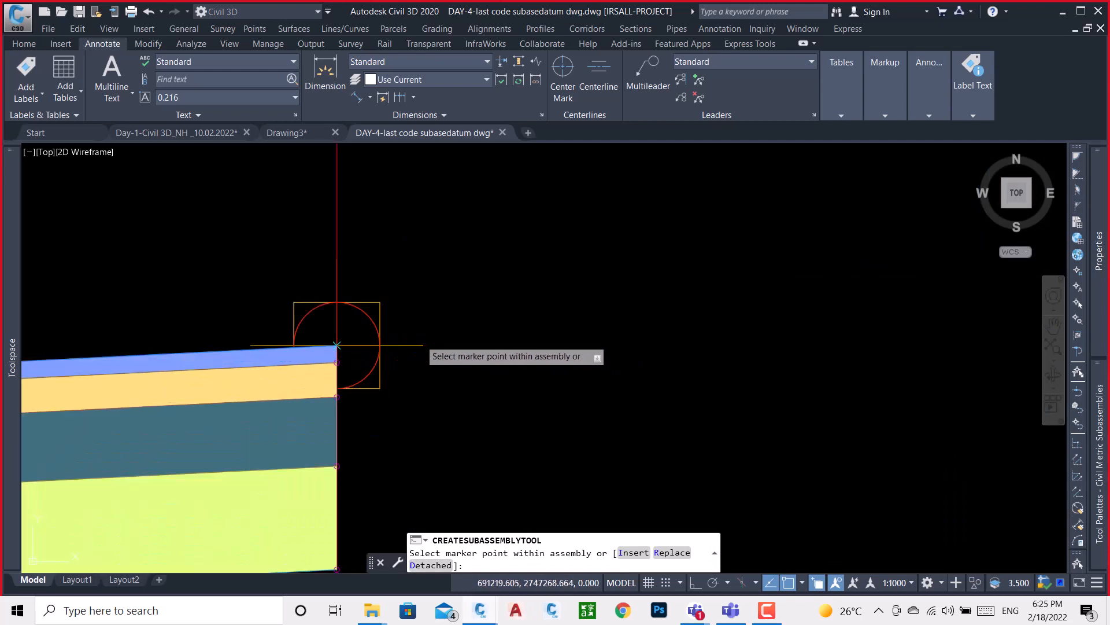
pyautogui.scroll(5, 337, 345)
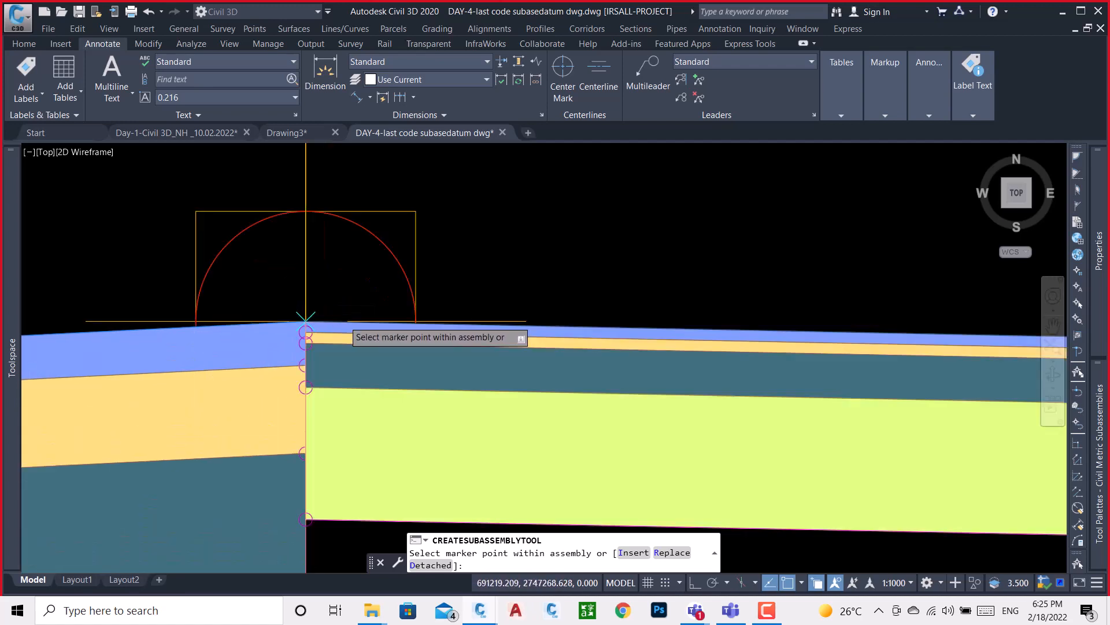
pyautogui.scroll(-5, 343, 321)
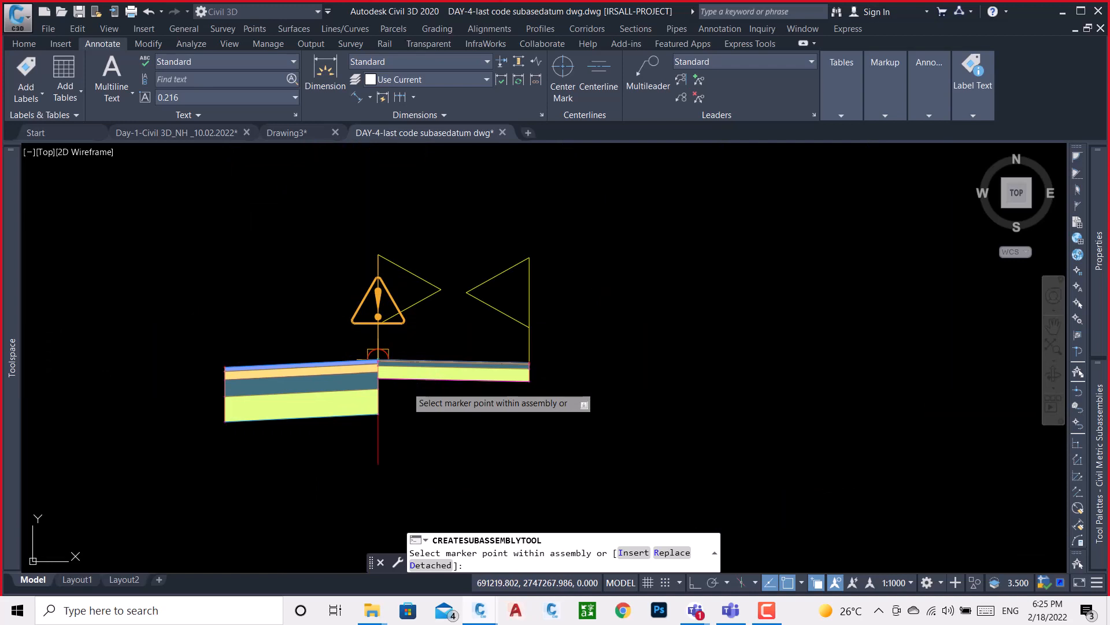
# - Inspect the superelevation axis of rotation warning marker above the Test assembly's baseline
pyautogui.press('Escape')
pyautogui.moveTo(385, 294)
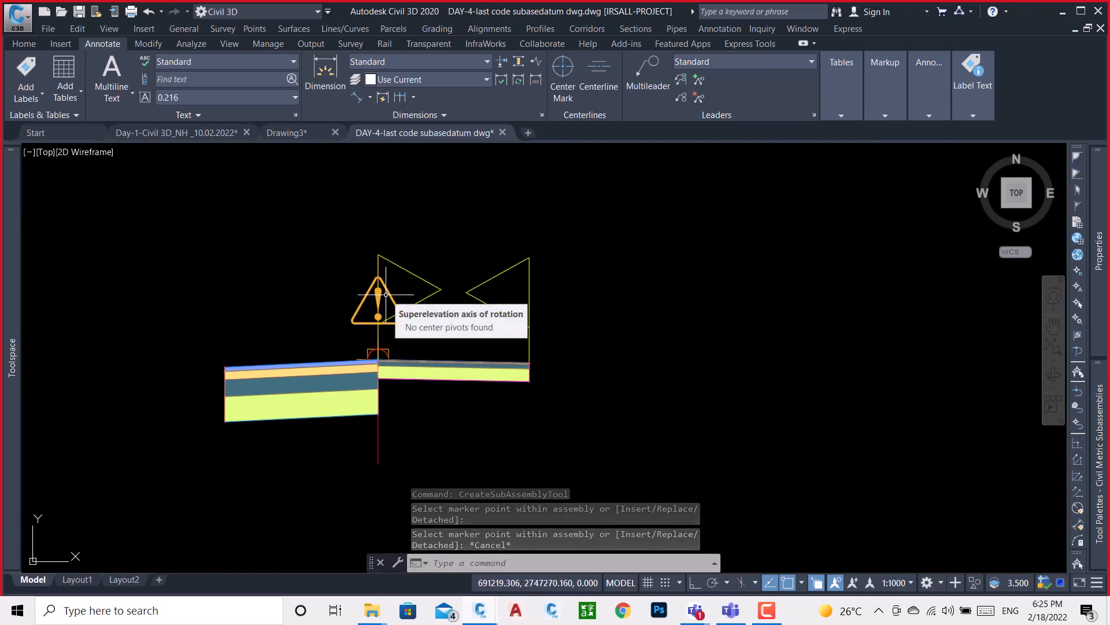
pyautogui.click(394, 302)
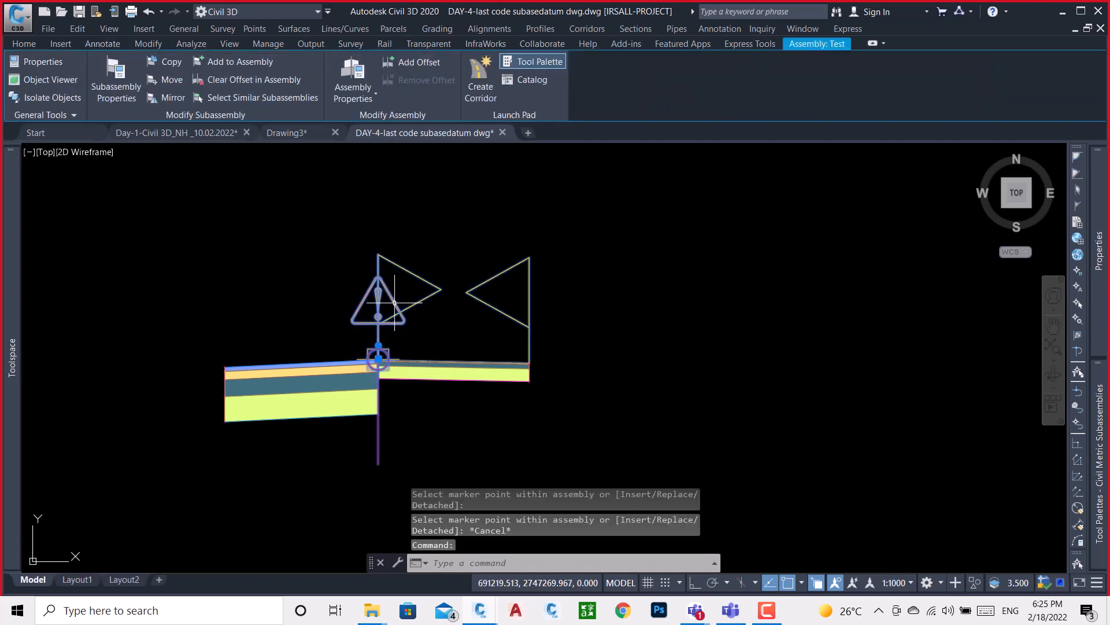
# - Erase the Test assembly together with its right-side LaneSuperelevationAOR lane, and undo the erasure
pyautogui.click(540, 347)
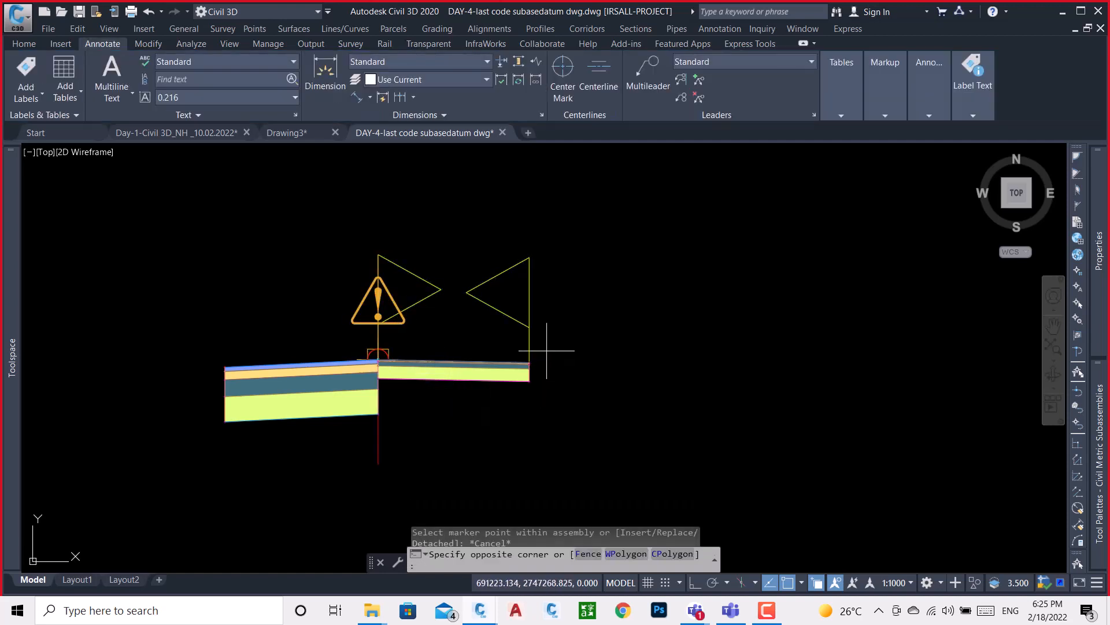
pyautogui.click(507, 402)
pyautogui.press('Delete')
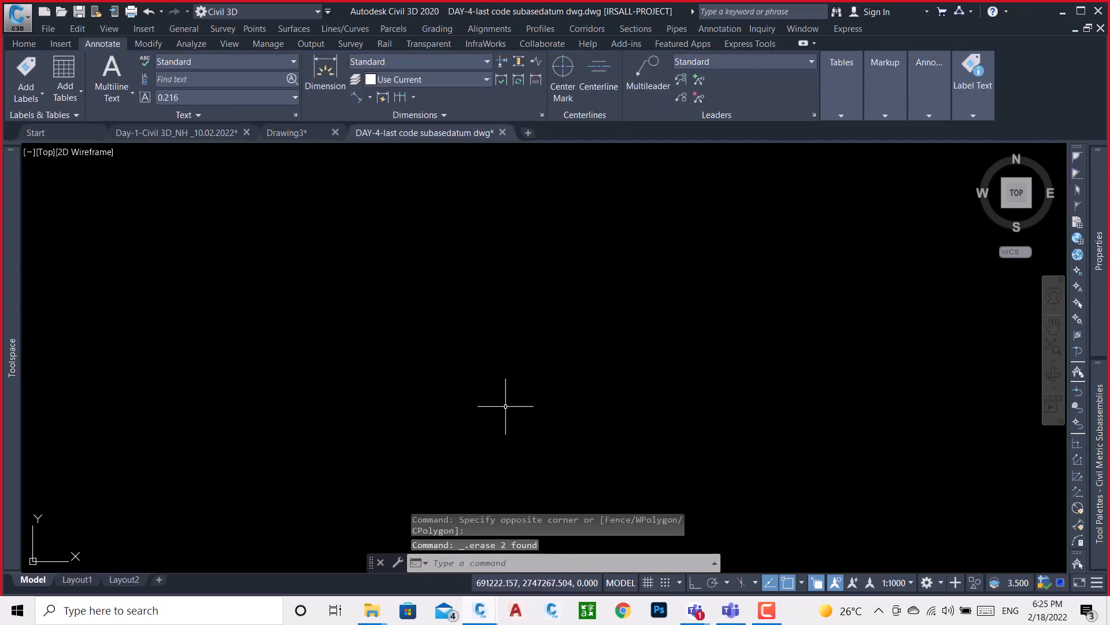
pyautogui.hotkey('ctrl', 'z')
# - Delete only the LaneSuperelevationAOR subassembly on the right side of the Test assembly
pyautogui.click(507, 315)
pyautogui.click(442, 432)
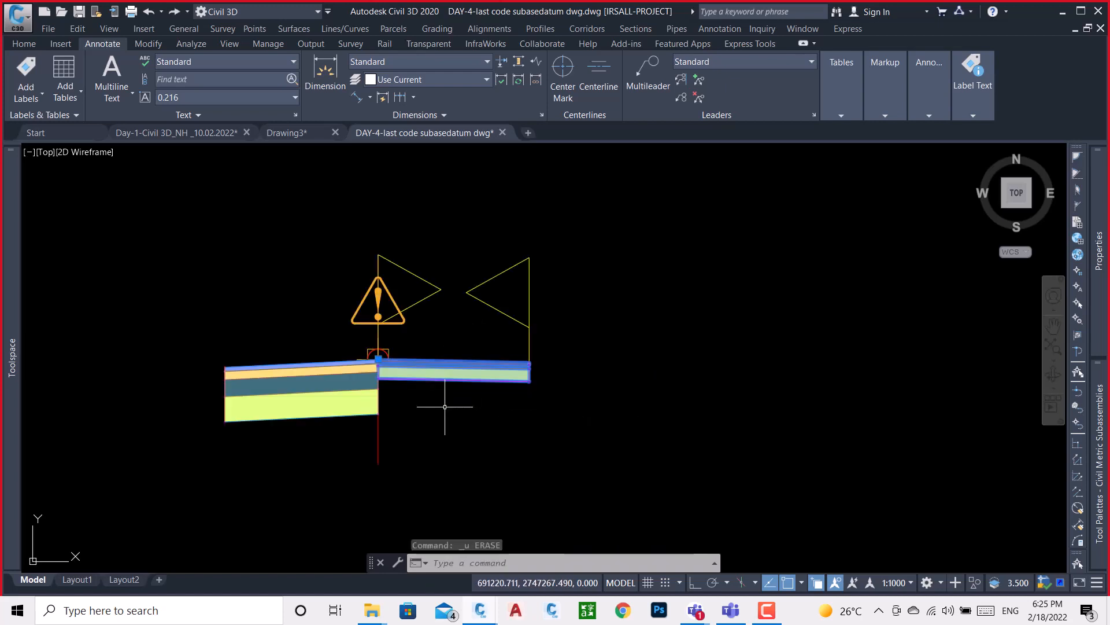
pyautogui.press('Delete')
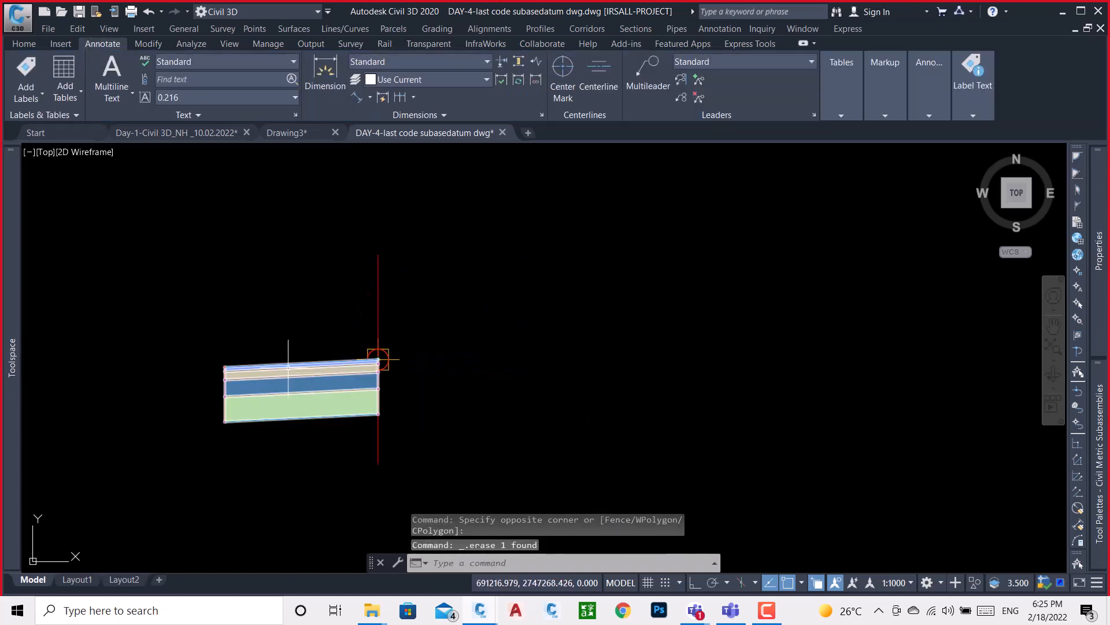
# - Mirror the left-side Day1 subassembly to the right side of the Test assembly at the baseline marker
pyautogui.click(288, 366)
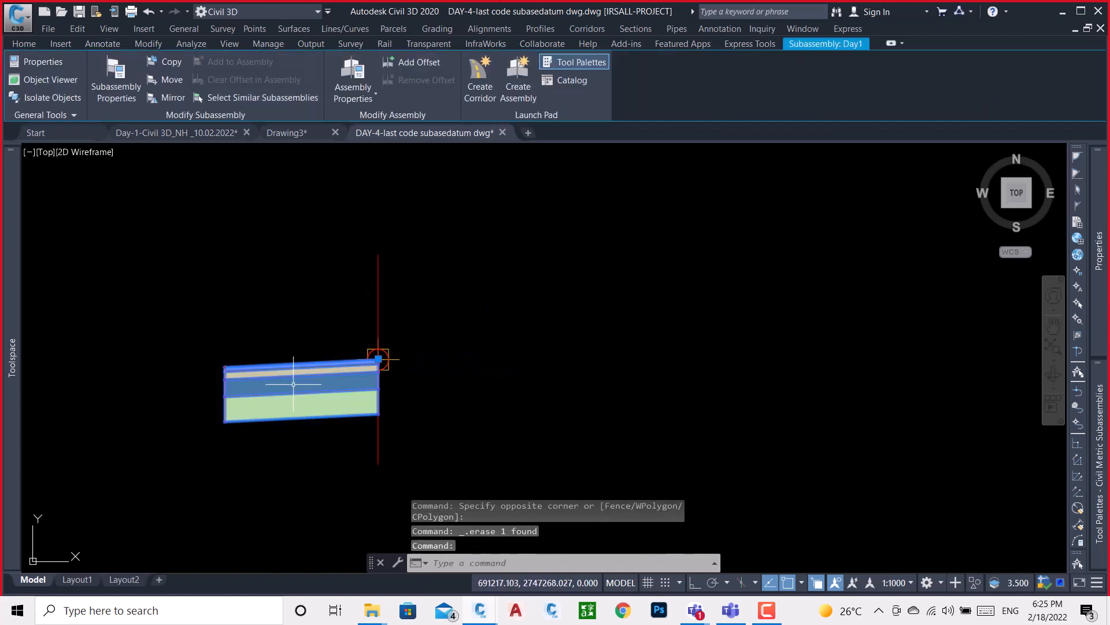
pyautogui.click(168, 96)
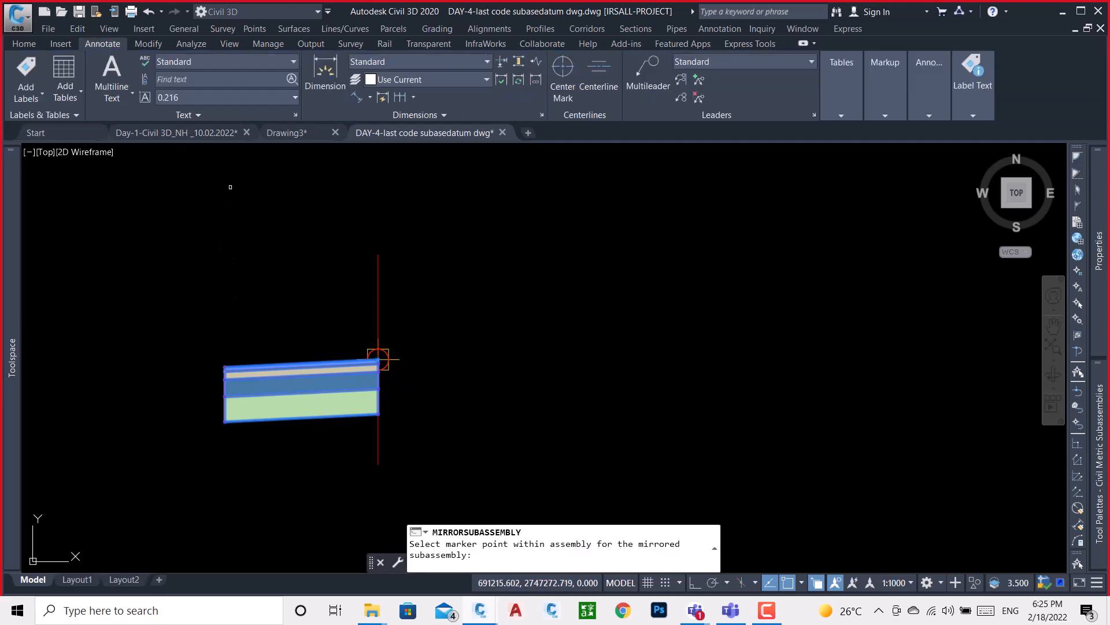
pyautogui.click(378, 359)
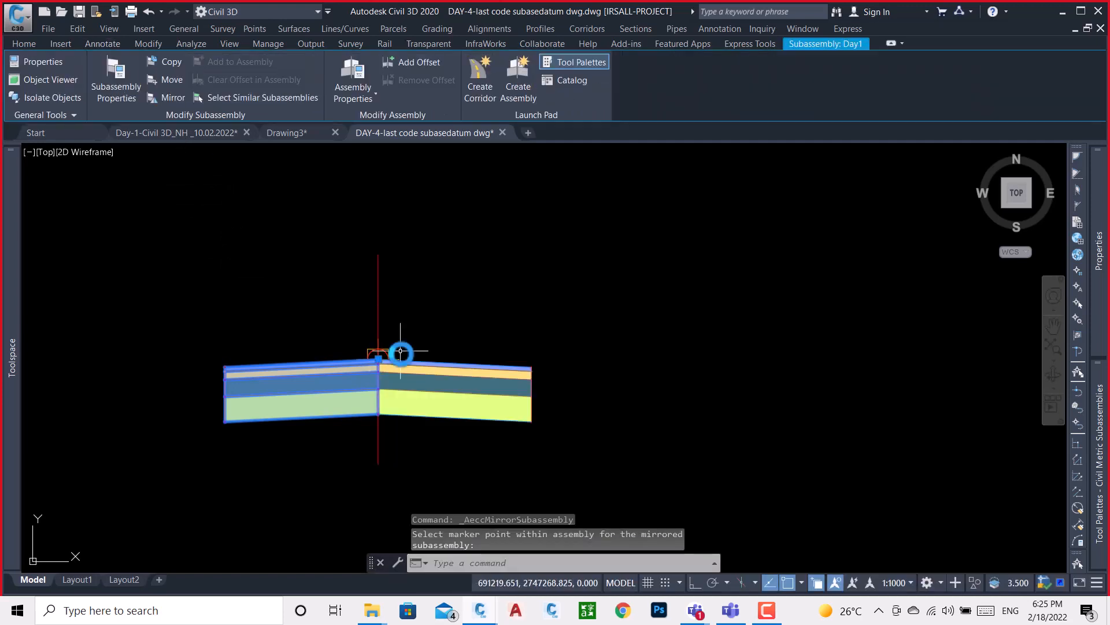
pyautogui.press('Escape')
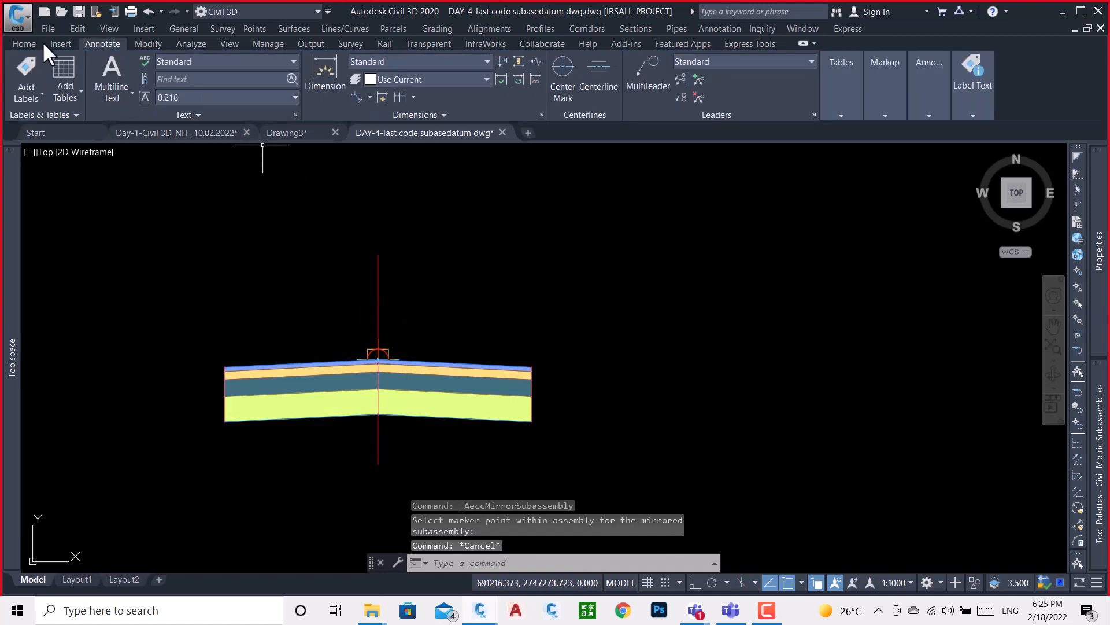
# - Create a Divided Crowned Road assembly named "defult civil3d" with Basic style and All Codes, placing its baseline to the right of the Test assembly
pyautogui.click(27, 42)
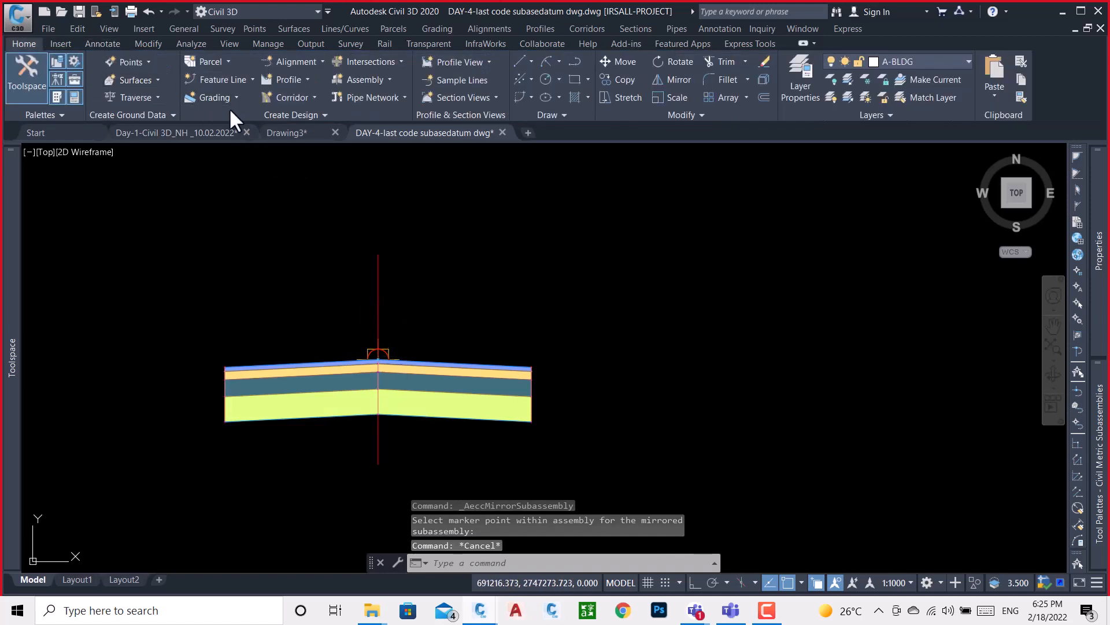
pyautogui.click(377, 78)
pyautogui.click(405, 106)
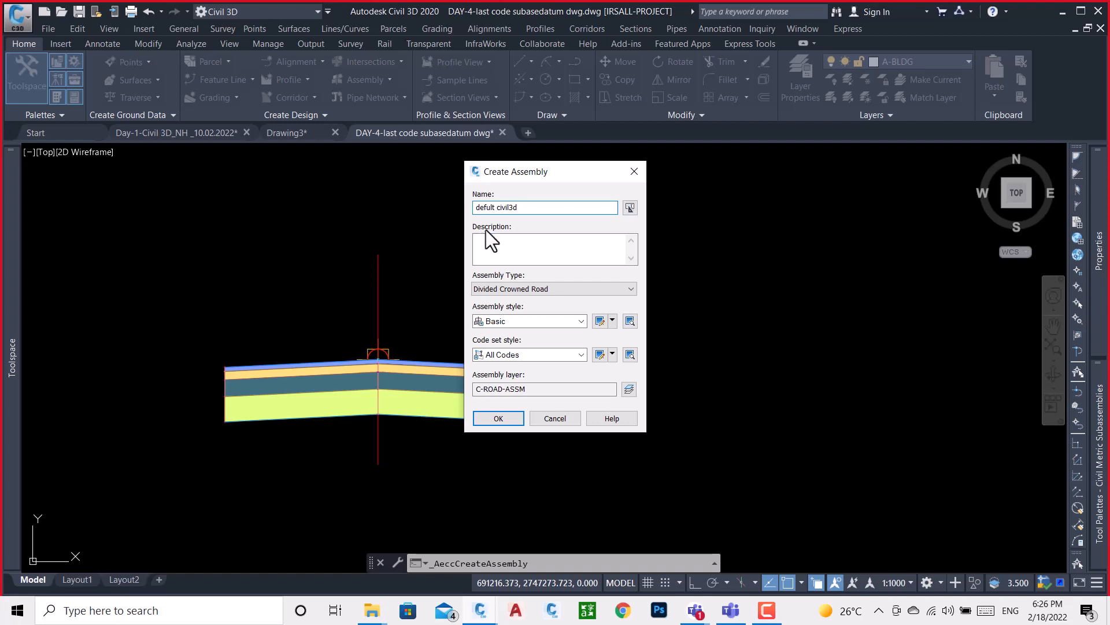
pyautogui.click(497, 418)
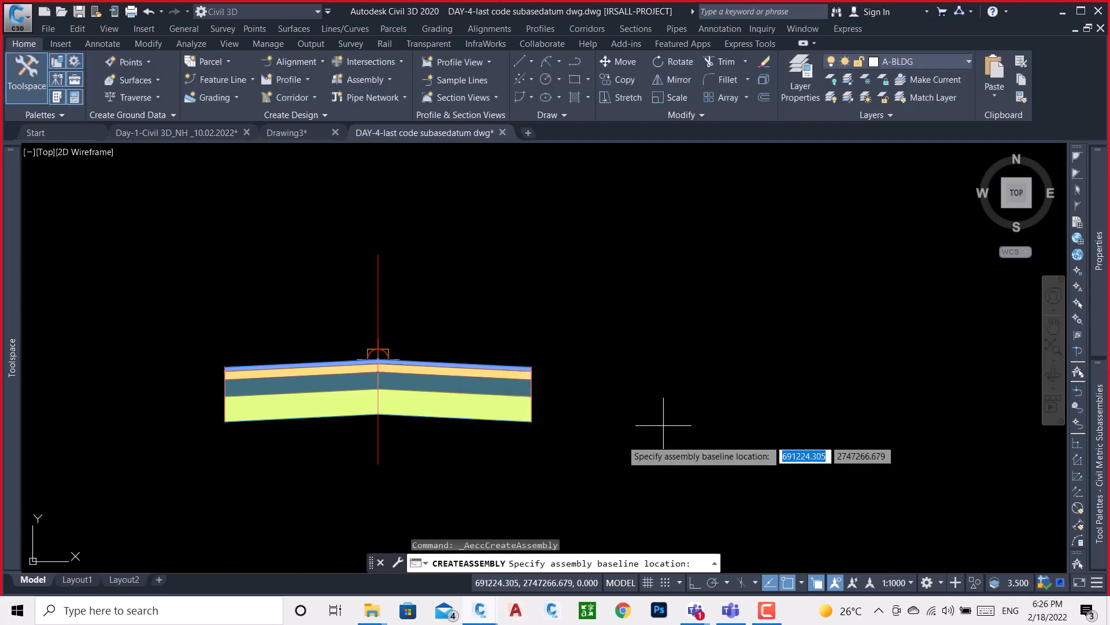
pyautogui.click(544, 357)
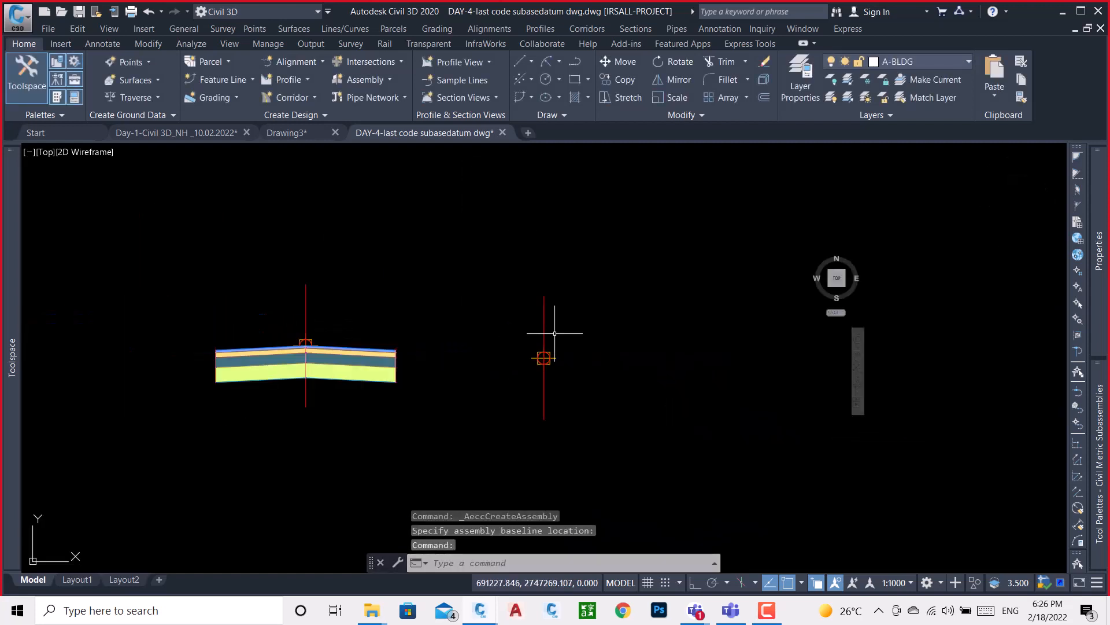
# - Attach the metric LaneSuperelevationAOR subassembly to the right side of the defult civil3d assembly at its baseline
pyautogui.scroll(-4, 705, 298)
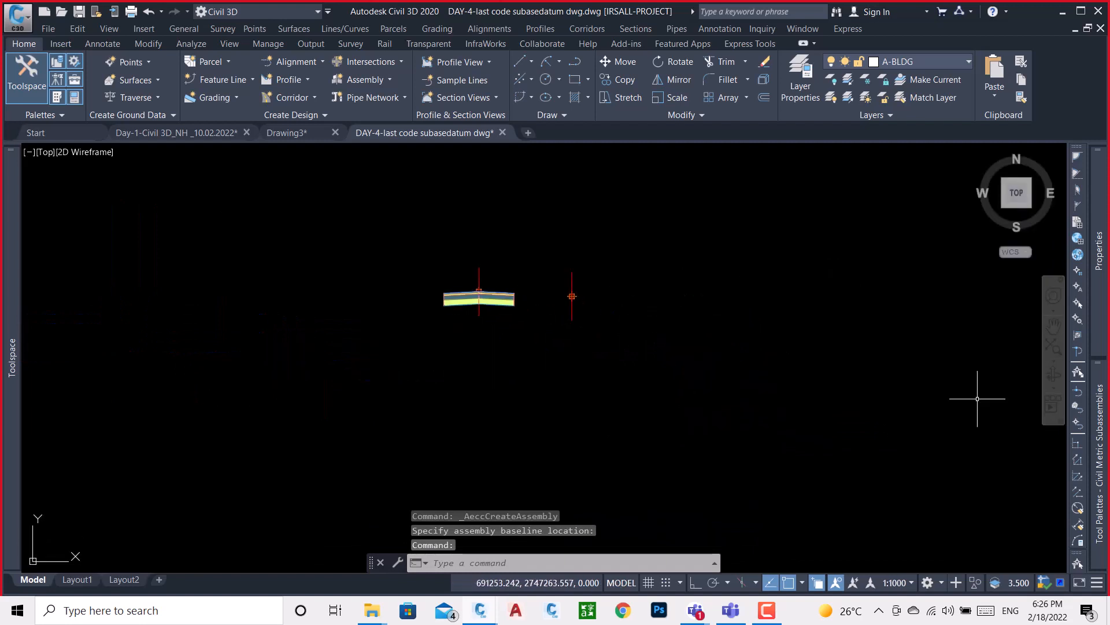
pyautogui.moveTo(1101, 460)
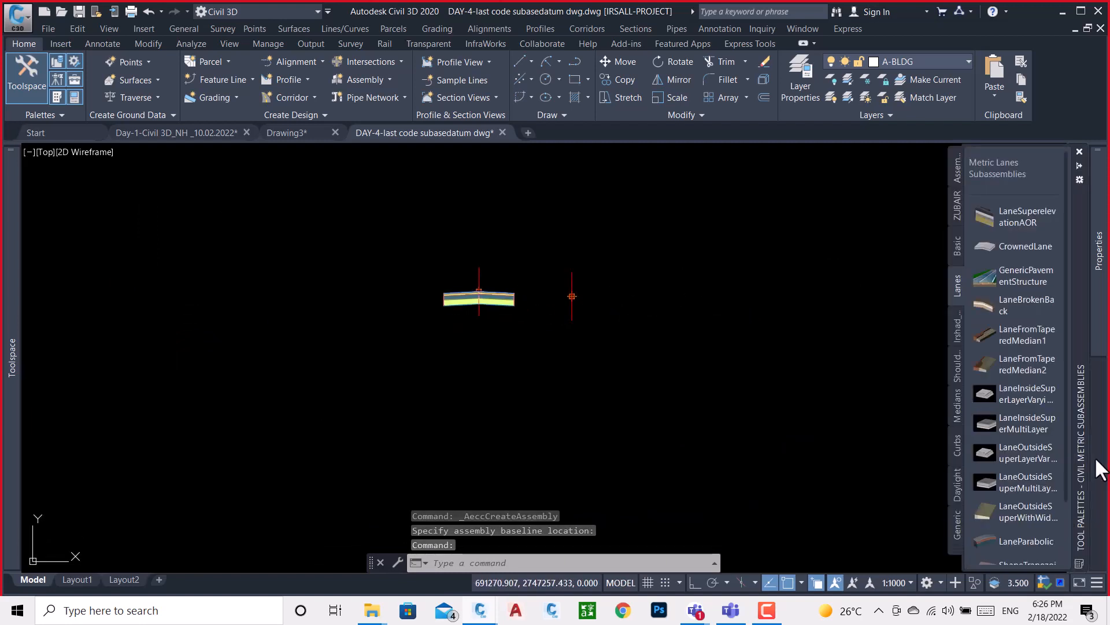
pyautogui.click(1015, 221)
pyautogui.scroll(5, 547, 280)
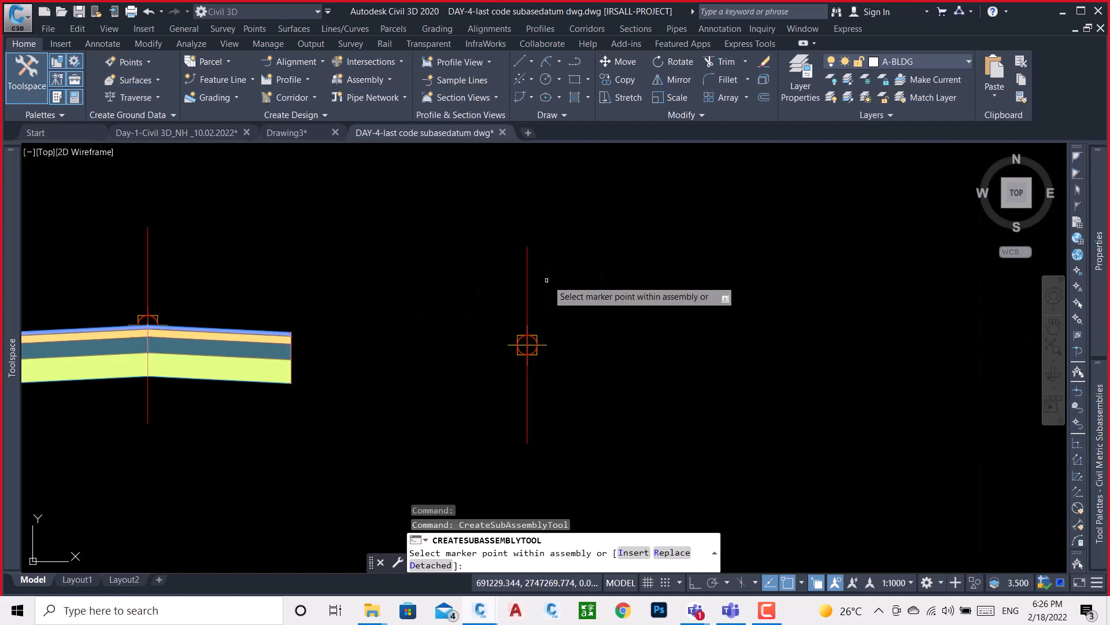
pyautogui.click(526, 220)
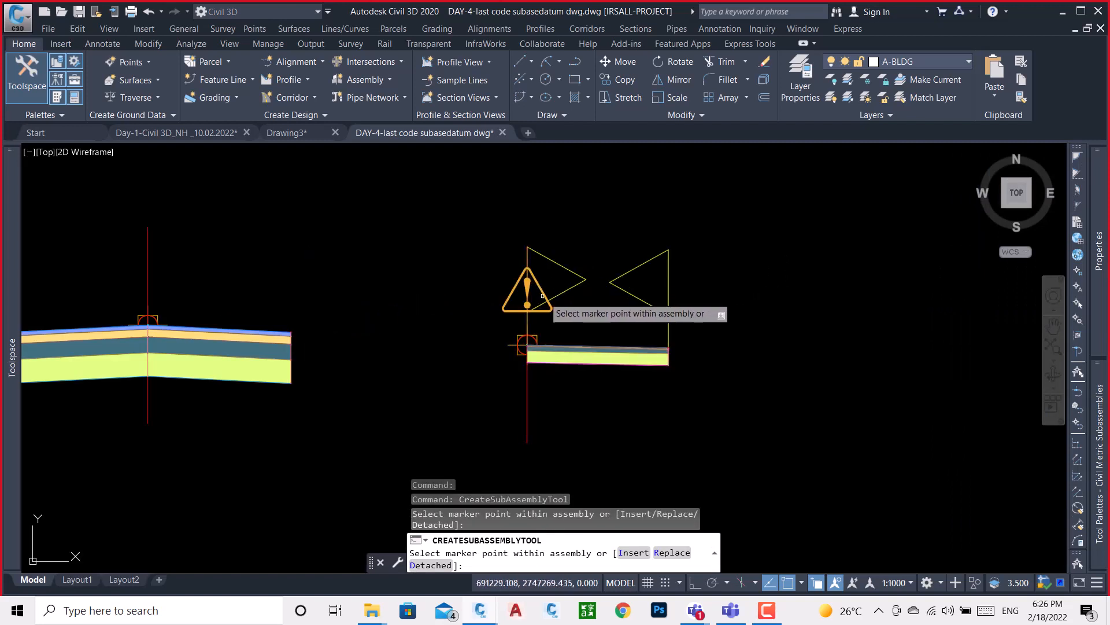
pyautogui.scroll(3, 524, 350)
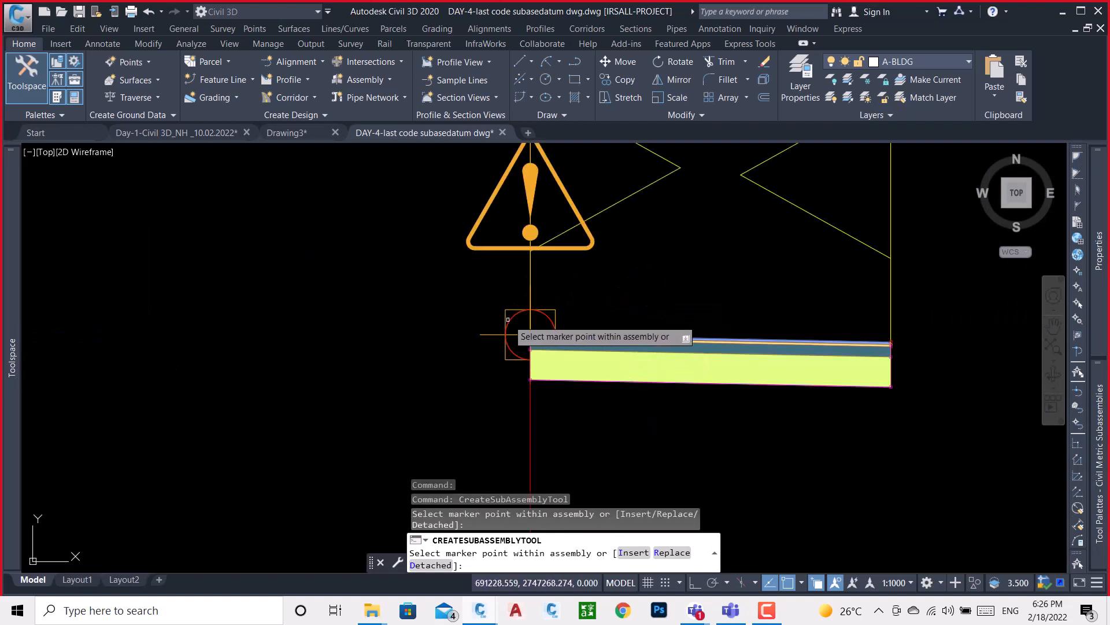
pyautogui.click(509, 319)
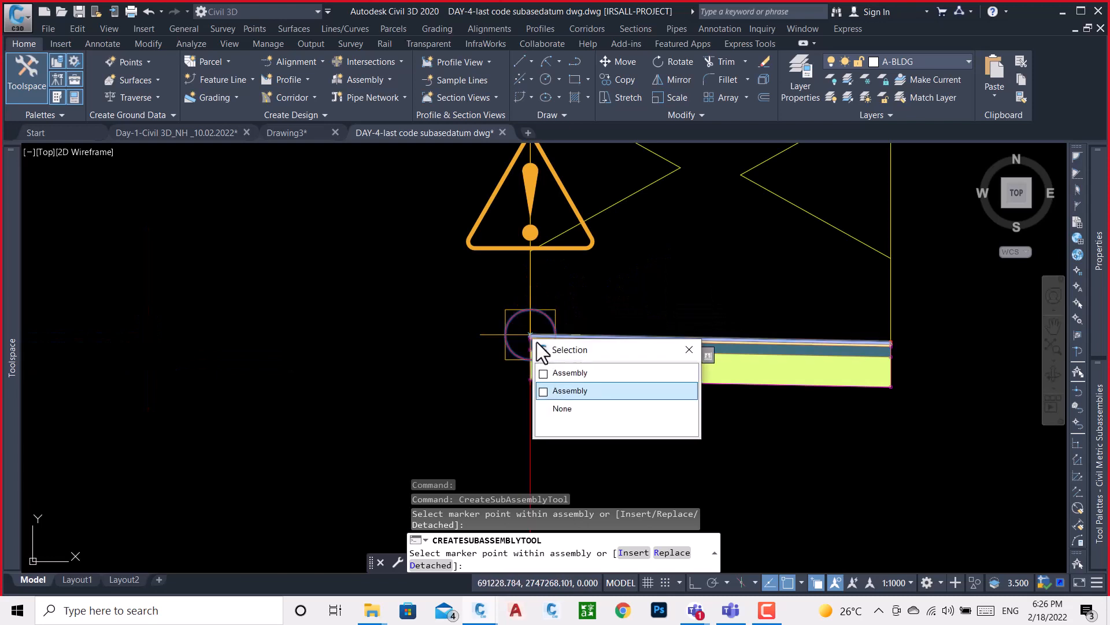
pyautogui.press('Escape')
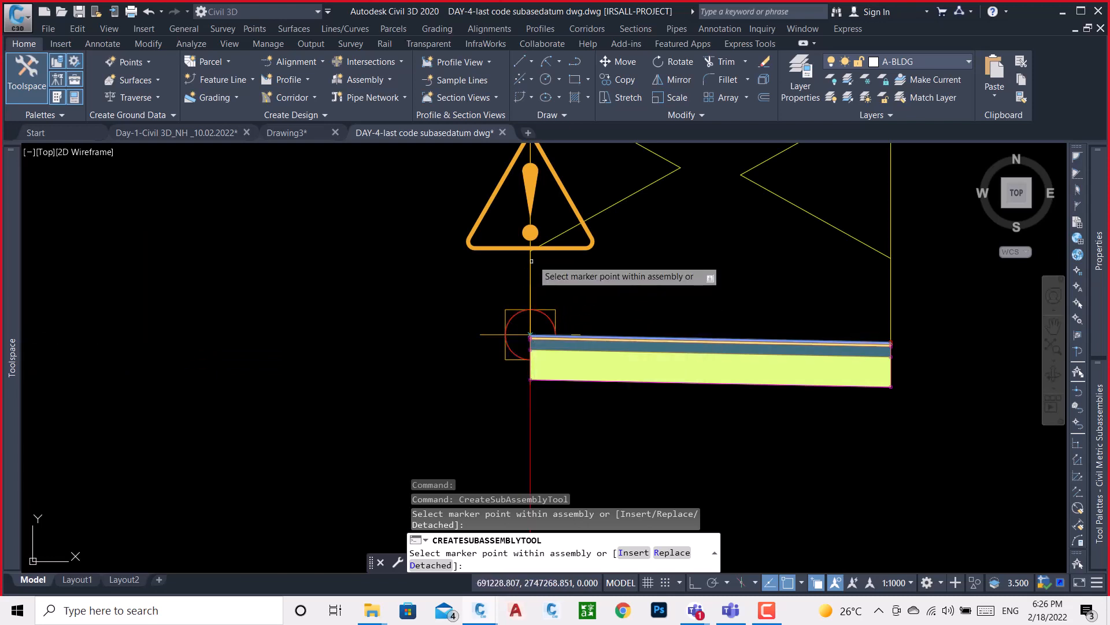
pyautogui.press('Escape')
# - Set Potential Pivot to No for the LaneSuperelevationAOR lane of the defult civil3d assembly
pyautogui.click(565, 247)
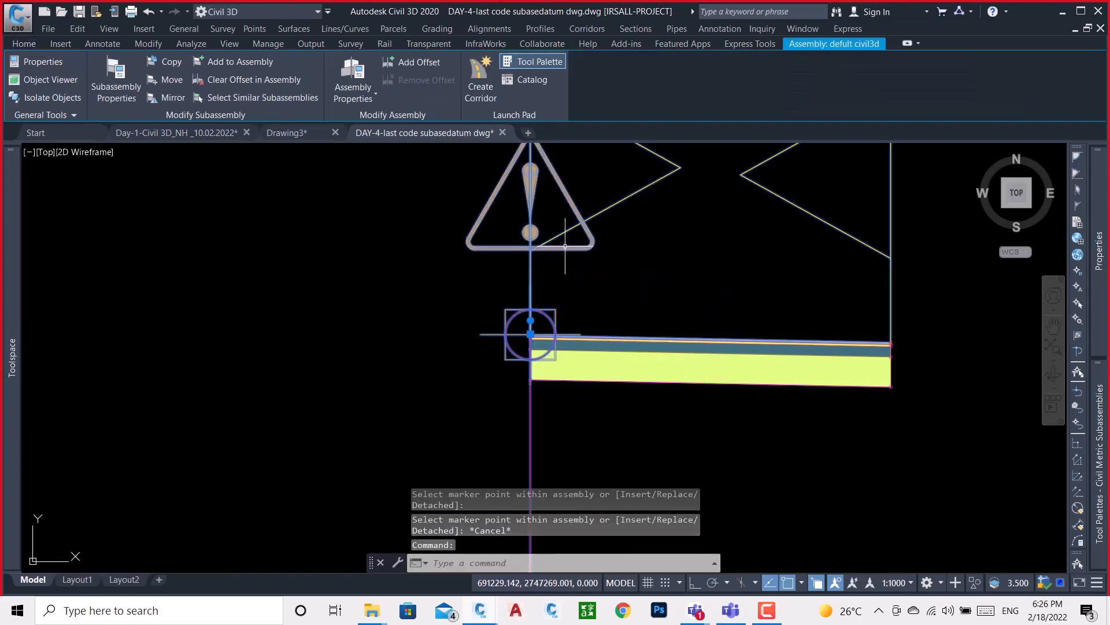
pyautogui.moveTo(909, 391); pyautogui.dragTo(873, 384, button='middle')
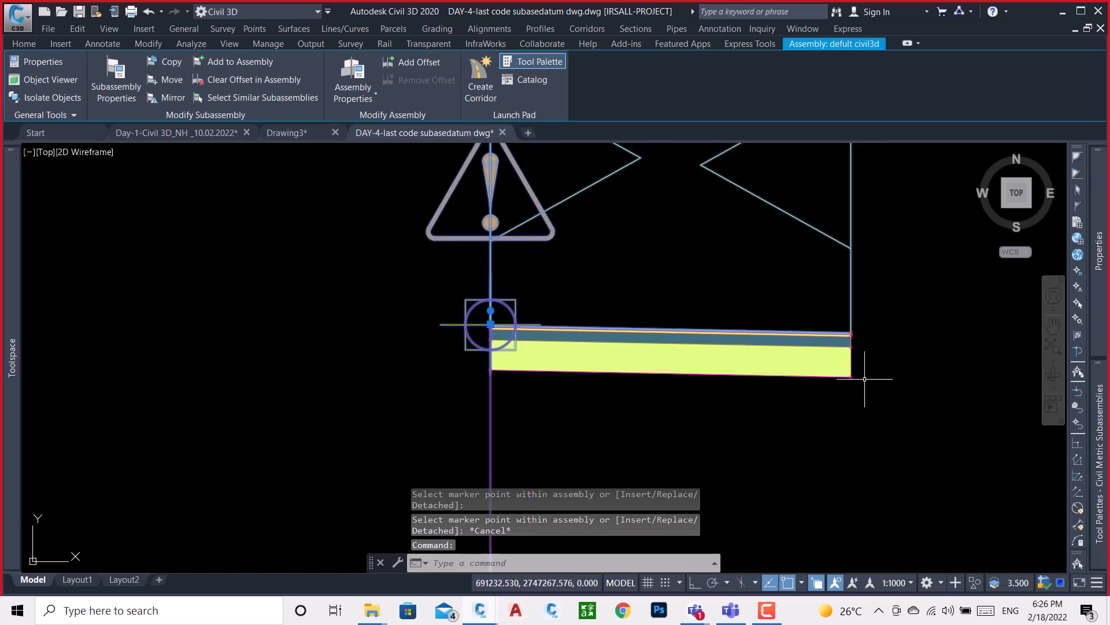
pyautogui.press('Escape')
pyautogui.click(778, 333)
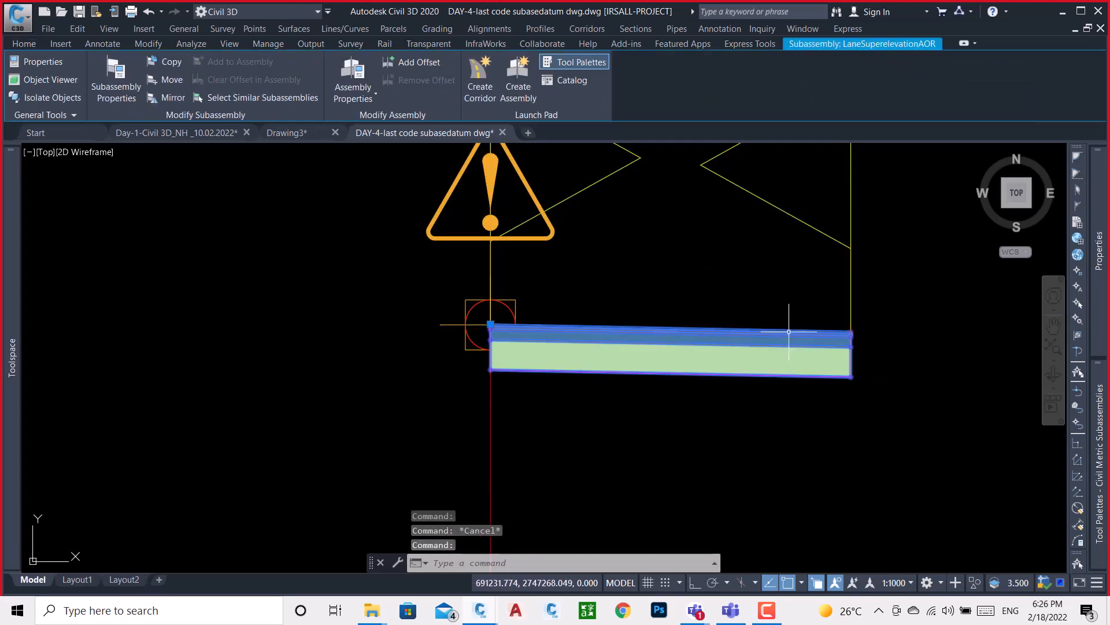
pyautogui.moveTo(1101, 282)
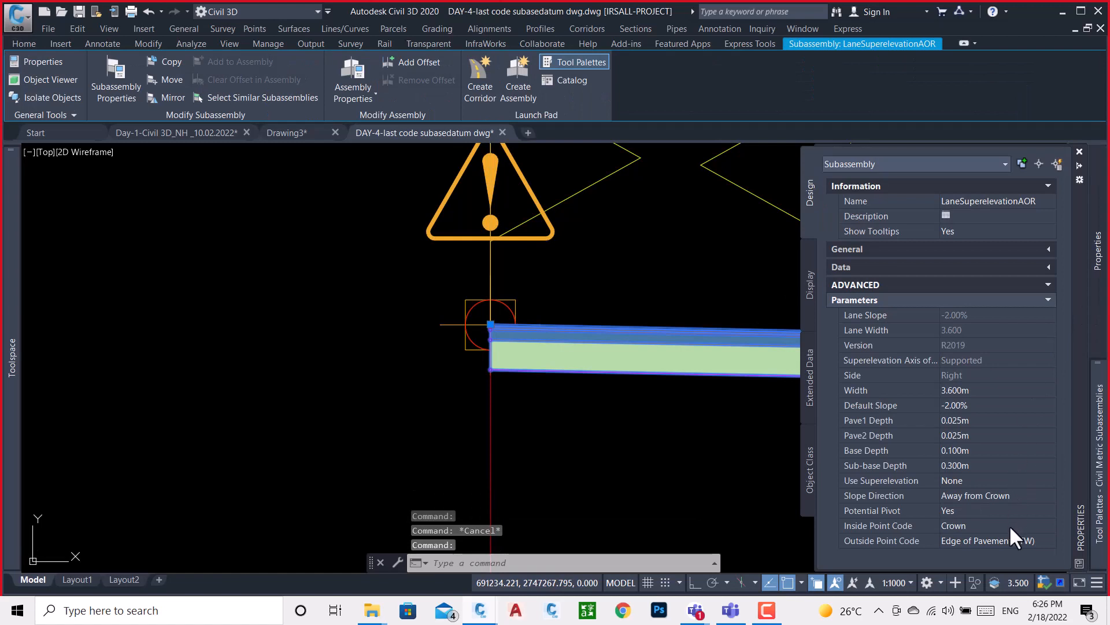
pyautogui.click(976, 508)
pyautogui.click(977, 508)
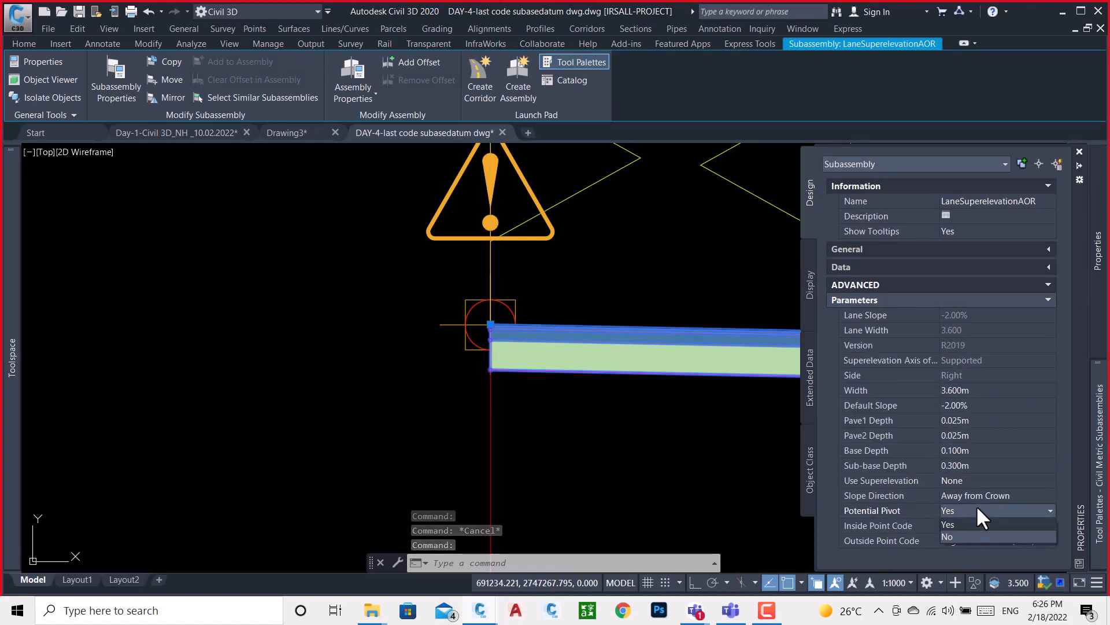
pyautogui.click(948, 535)
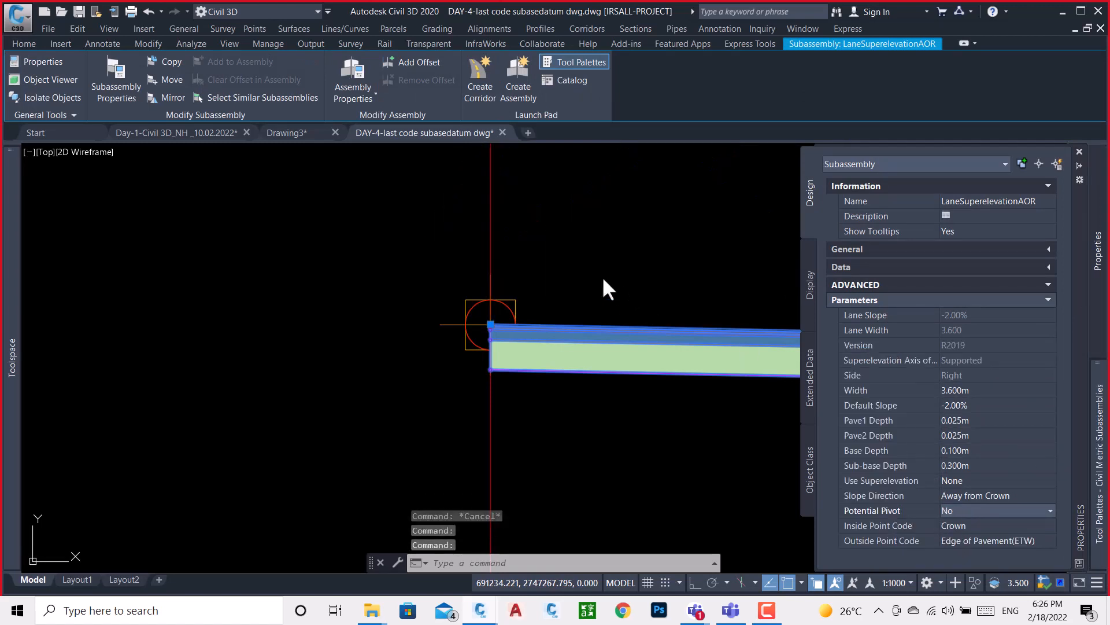
pyautogui.press('Escape')
pyautogui.scroll(-4, 833, 327)
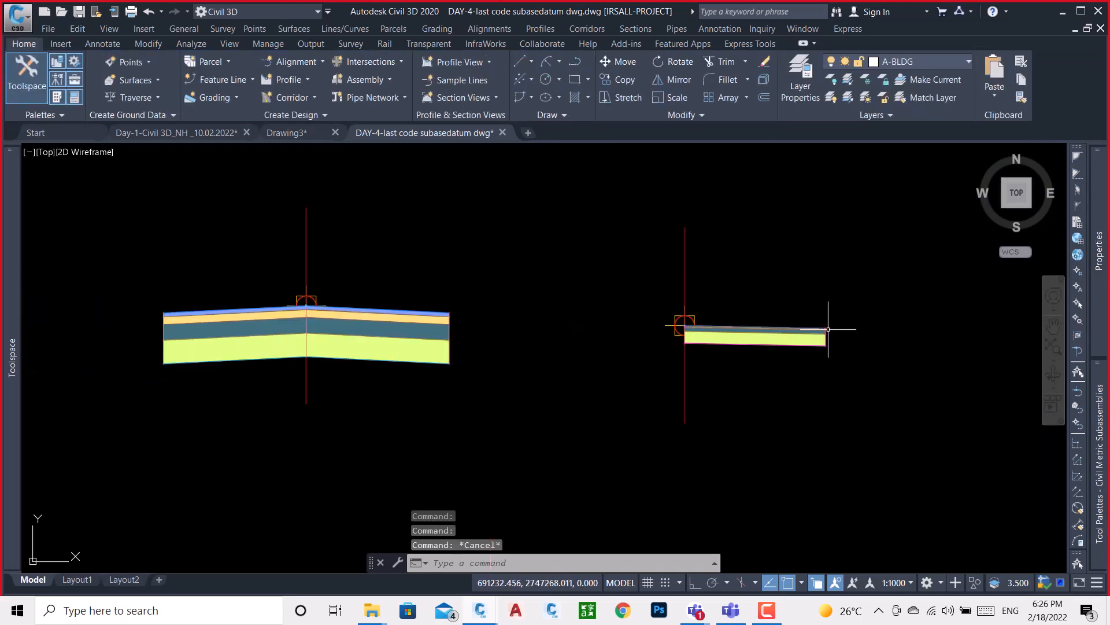
pyautogui.click(736, 335)
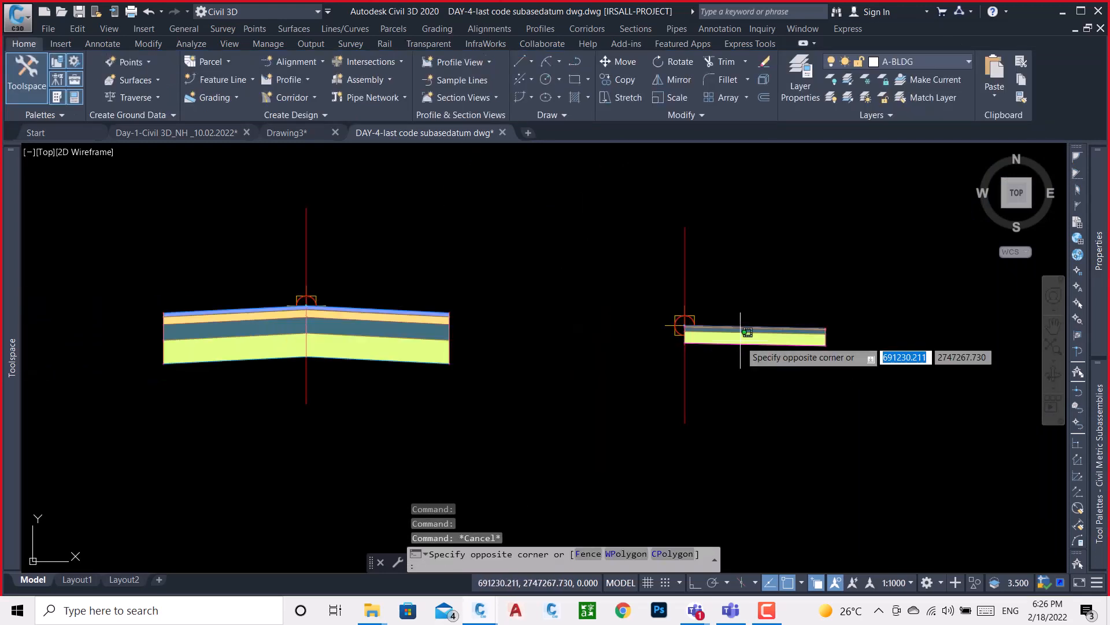
pyautogui.click(722, 346)
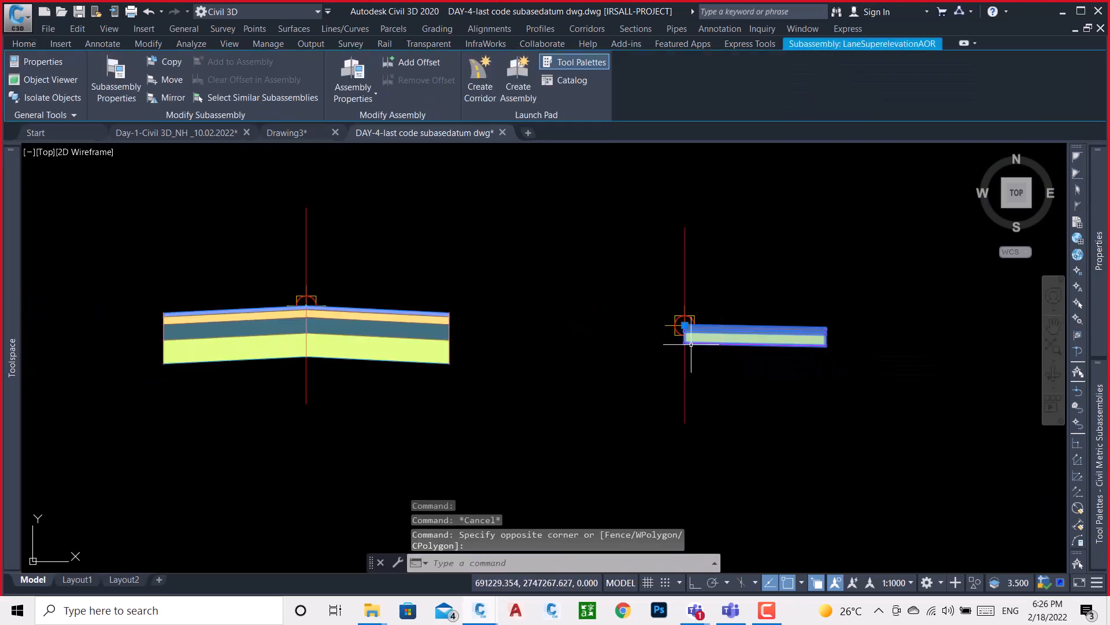
pyautogui.press('Escape')
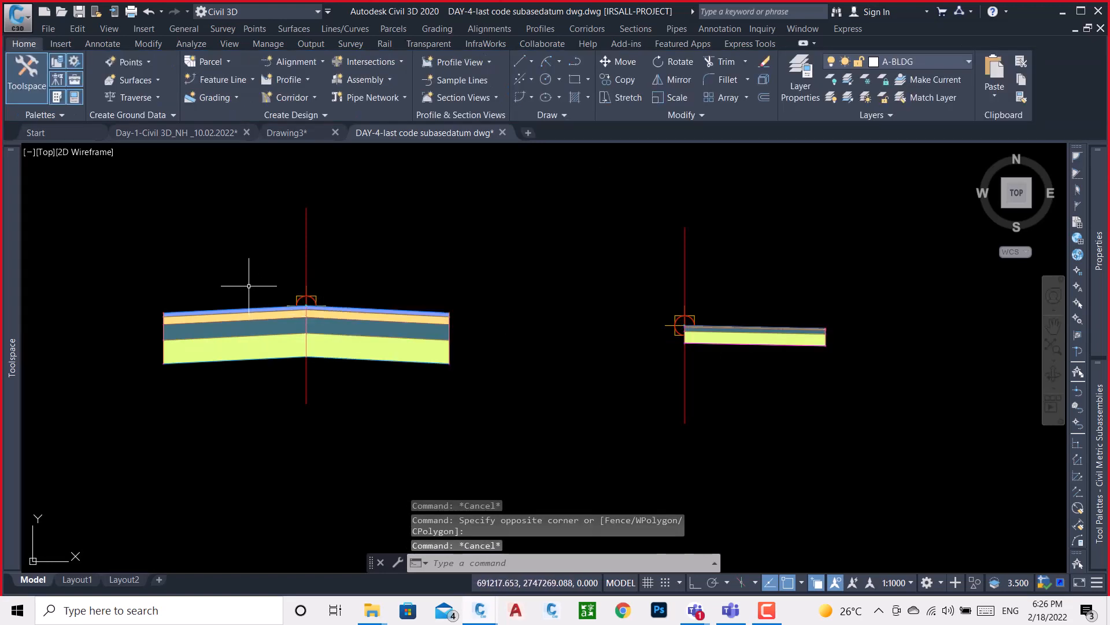
# - Delete the left-side Day1 subassembly of the Test assembly and erase the defult civil3d assembly together with its lane
pyautogui.click(214, 343)
pyautogui.press('Delete')
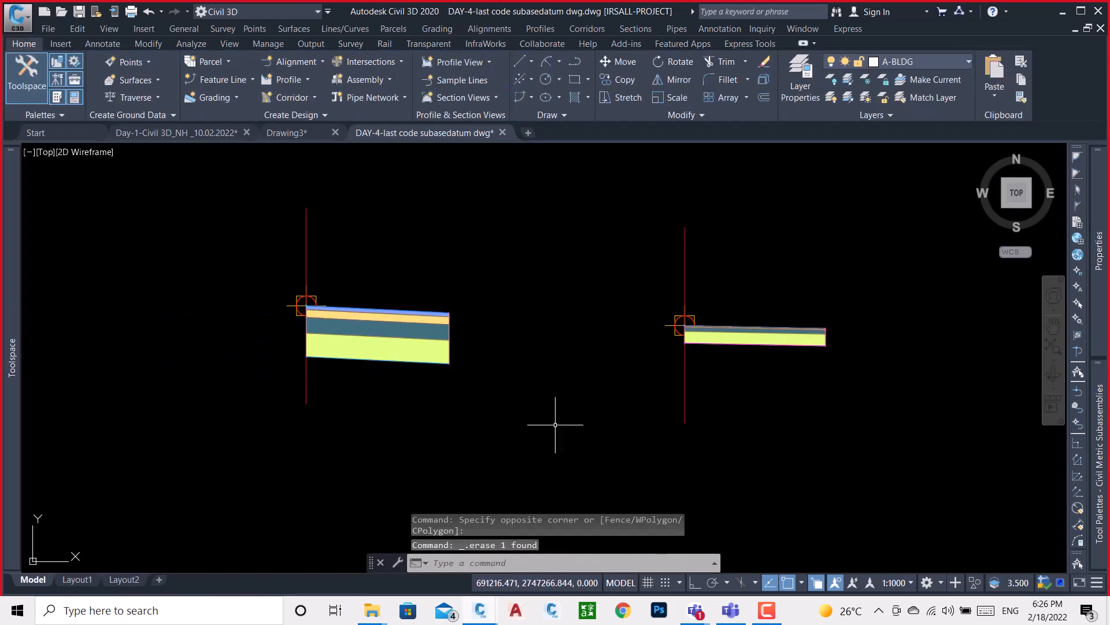
pyautogui.click(789, 299)
pyautogui.click(685, 346)
pyautogui.press('Delete')
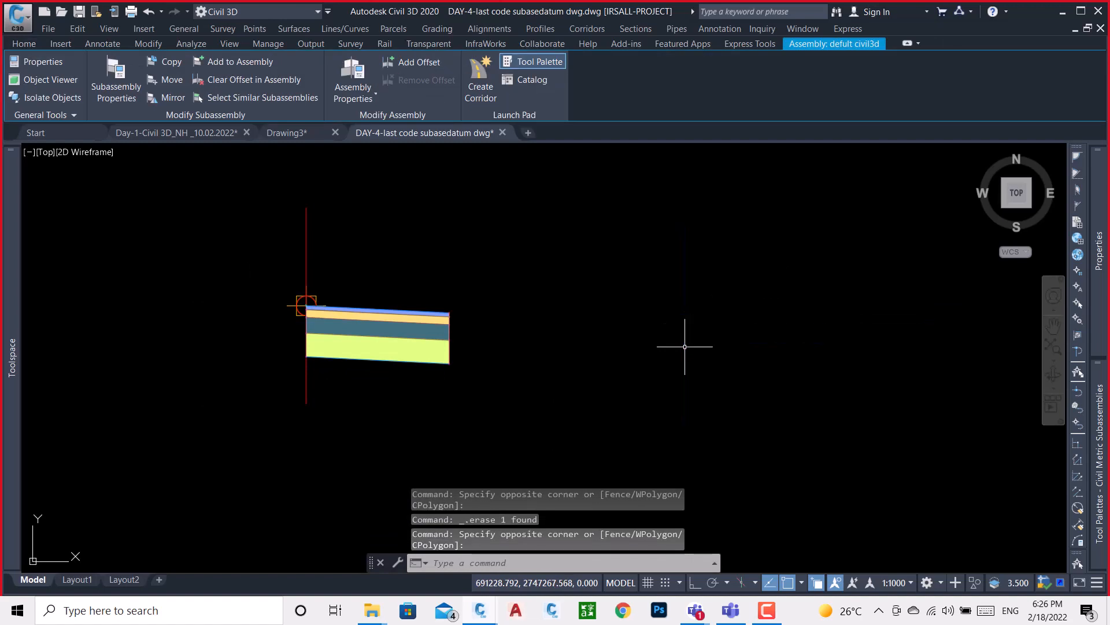
# - Attach the metric LaneSuperelevationAOR subassembly to the left side of the Test assembly at its baseline
pyautogui.moveTo(1099, 463)
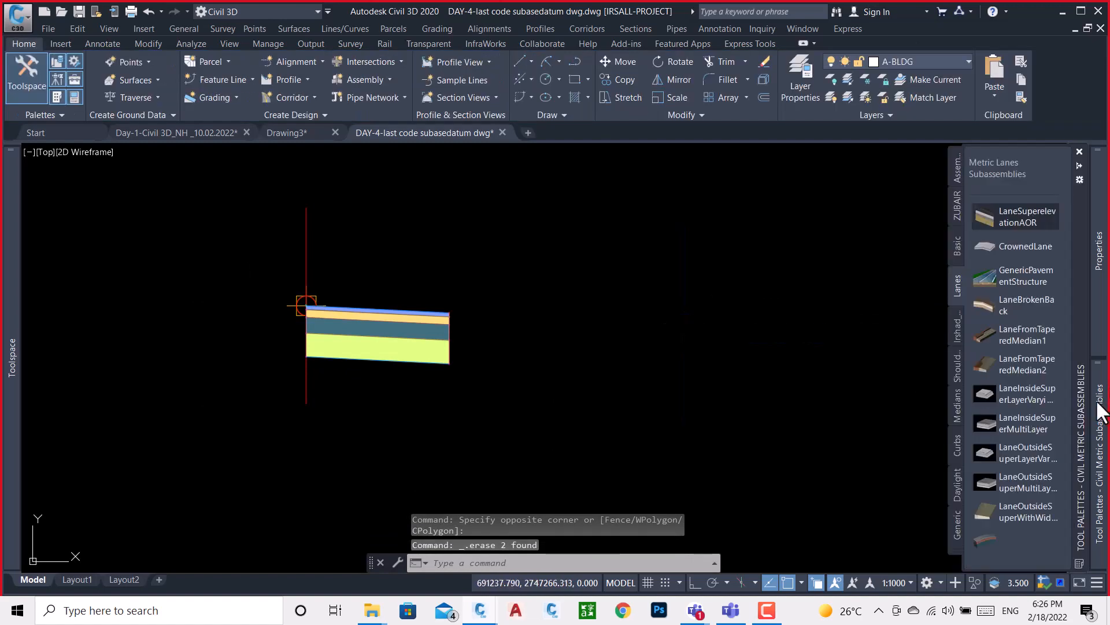
pyautogui.click(1016, 216)
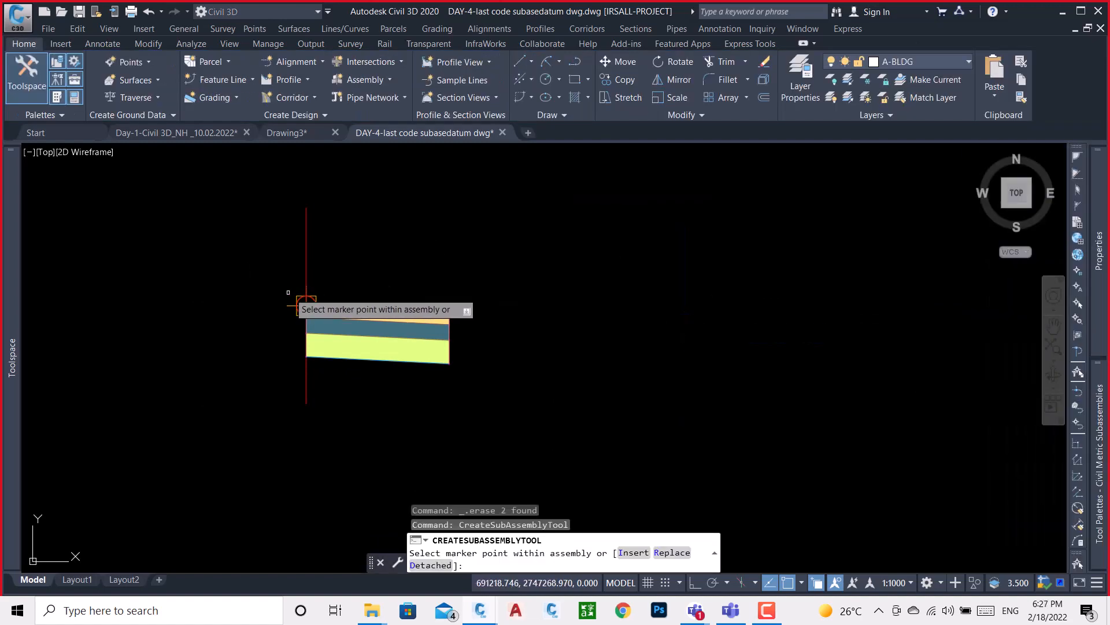
pyautogui.scroll(4, 293, 300)
pyautogui.scroll(2, 360, 344)
pyautogui.click(421, 377)
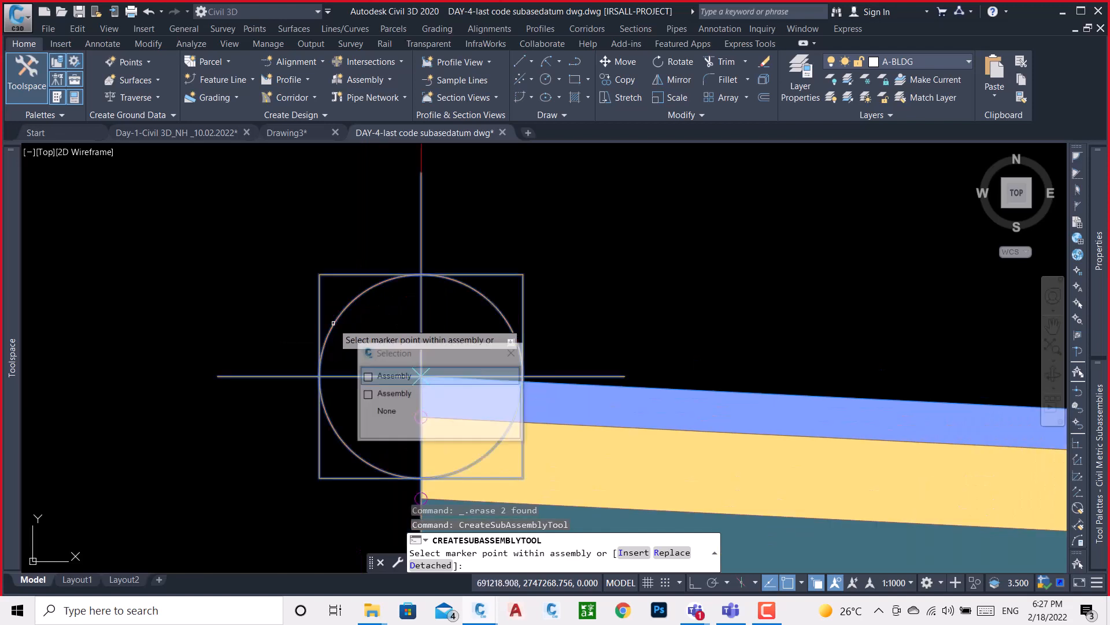
pyautogui.click(388, 375)
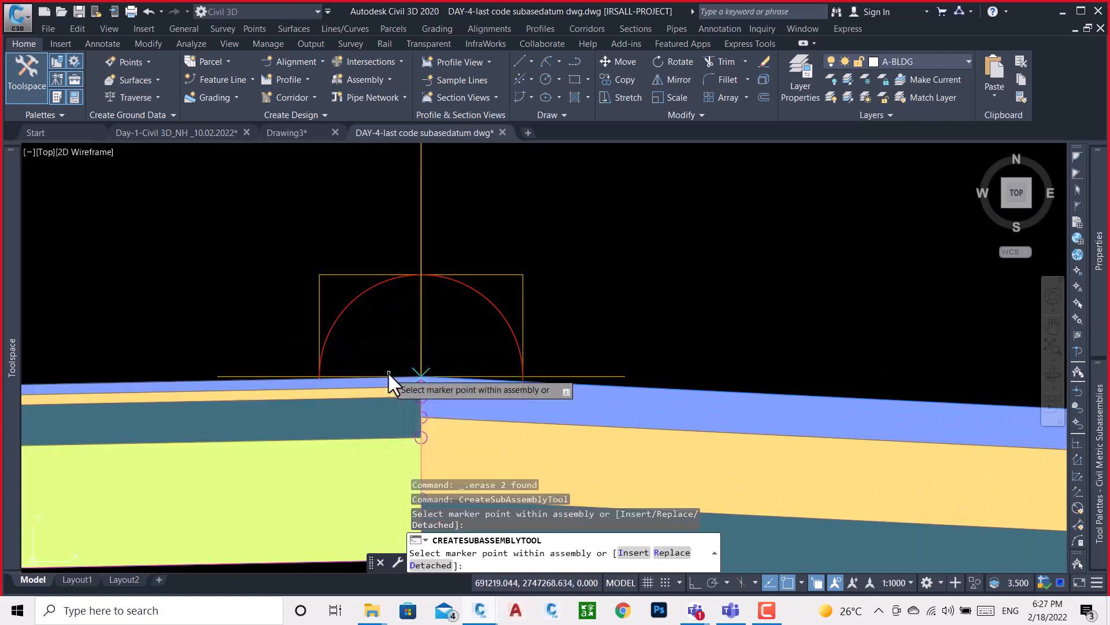
pyautogui.scroll(-3, 547, 245)
pyautogui.press('Escape')
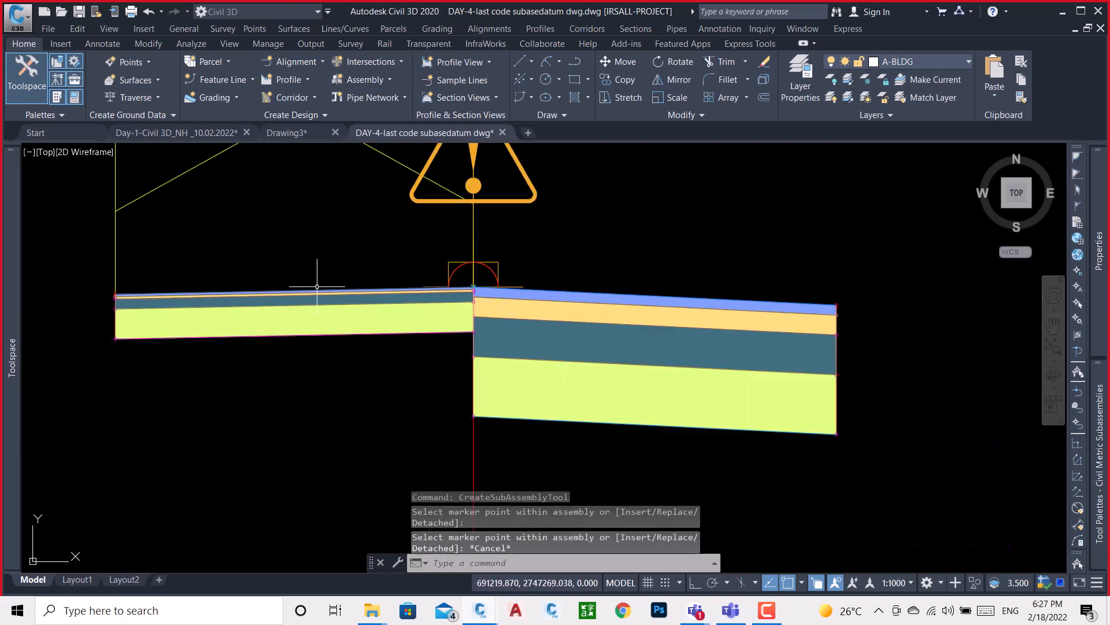
# - Set Potential Pivot to No for the left-side LaneSuperelevationAOR lane of the Test assembly
pyautogui.click(284, 301)
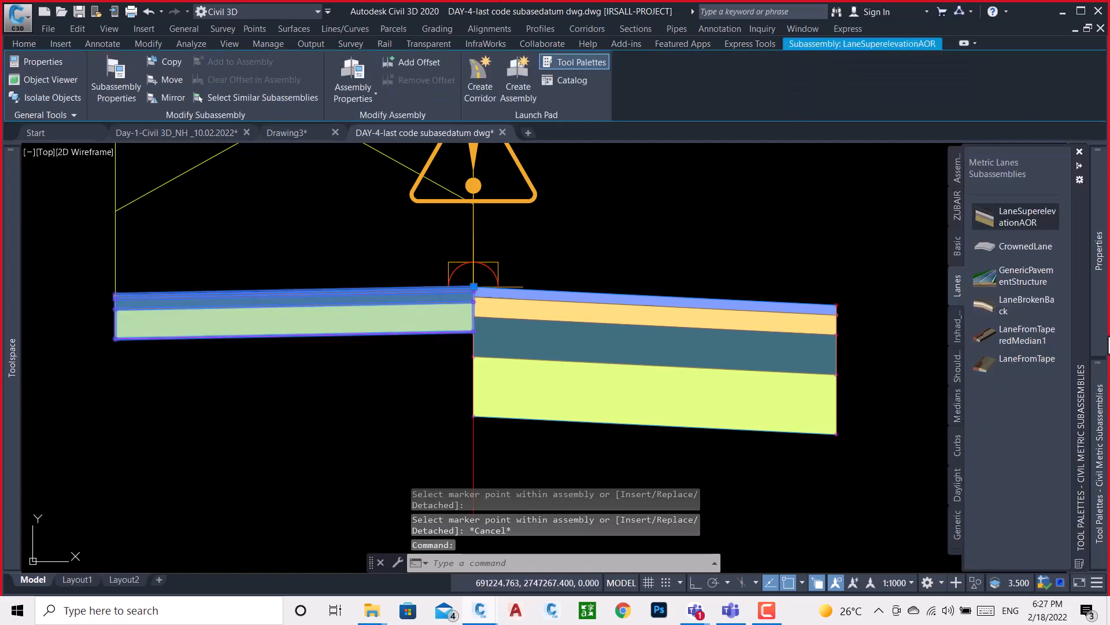
pyautogui.moveTo(1095, 348)
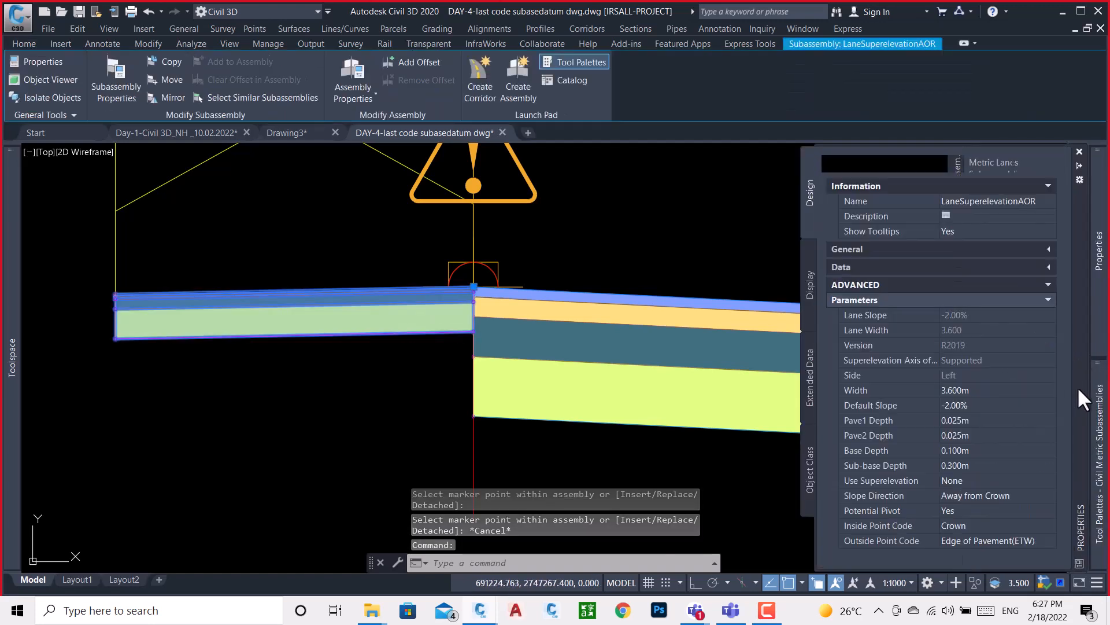
pyautogui.click(967, 511)
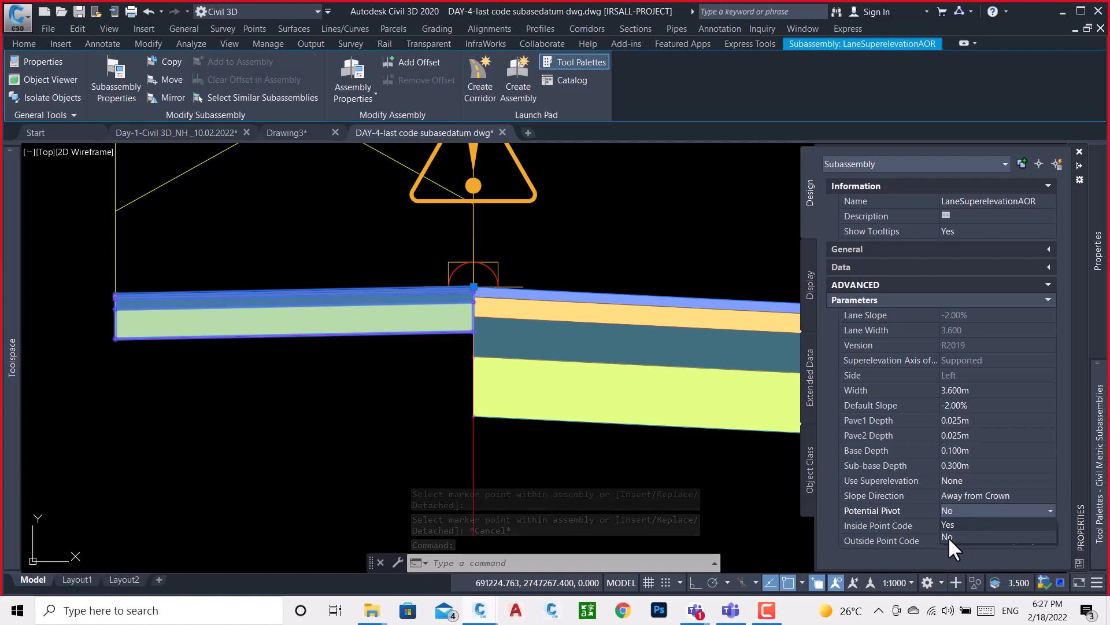
pyautogui.click(948, 536)
pyautogui.press('Escape')
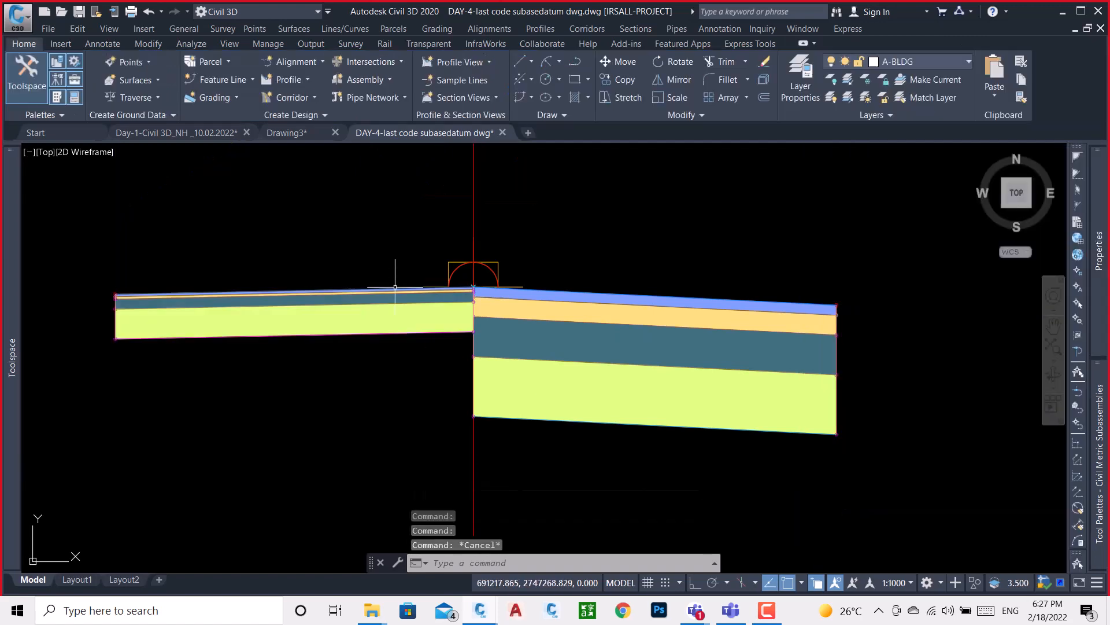
# - Match the left lane's pavement layers to the Day1 lane by setting Pave1 Depth to 0.10 m and Pave2 Depth to 0.20 m
pyautogui.click(609, 298)
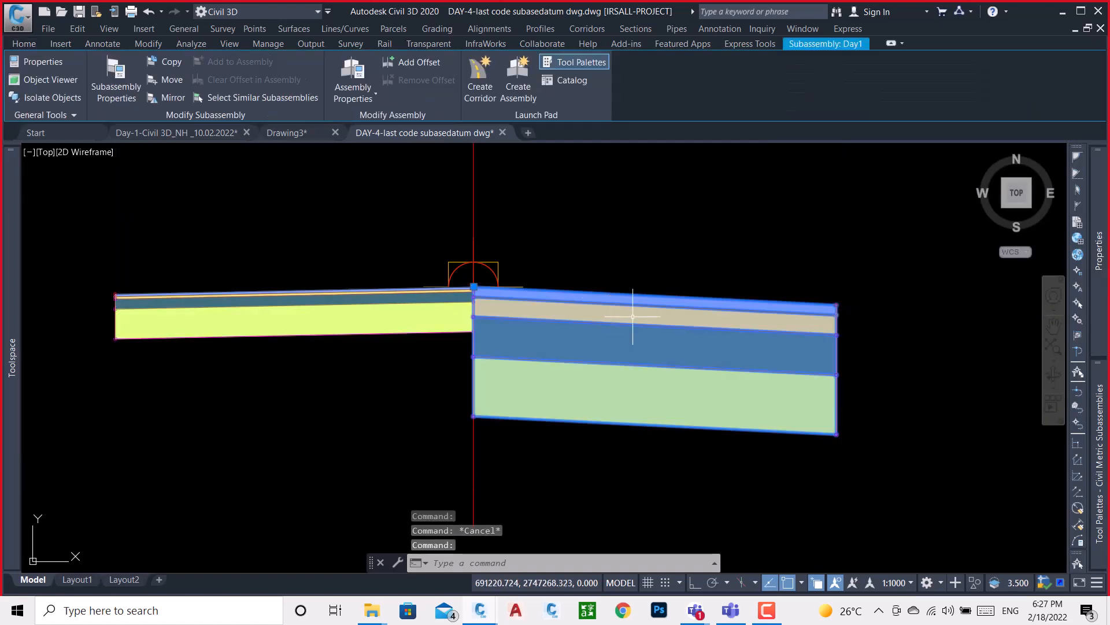
pyautogui.moveTo(1098, 312)
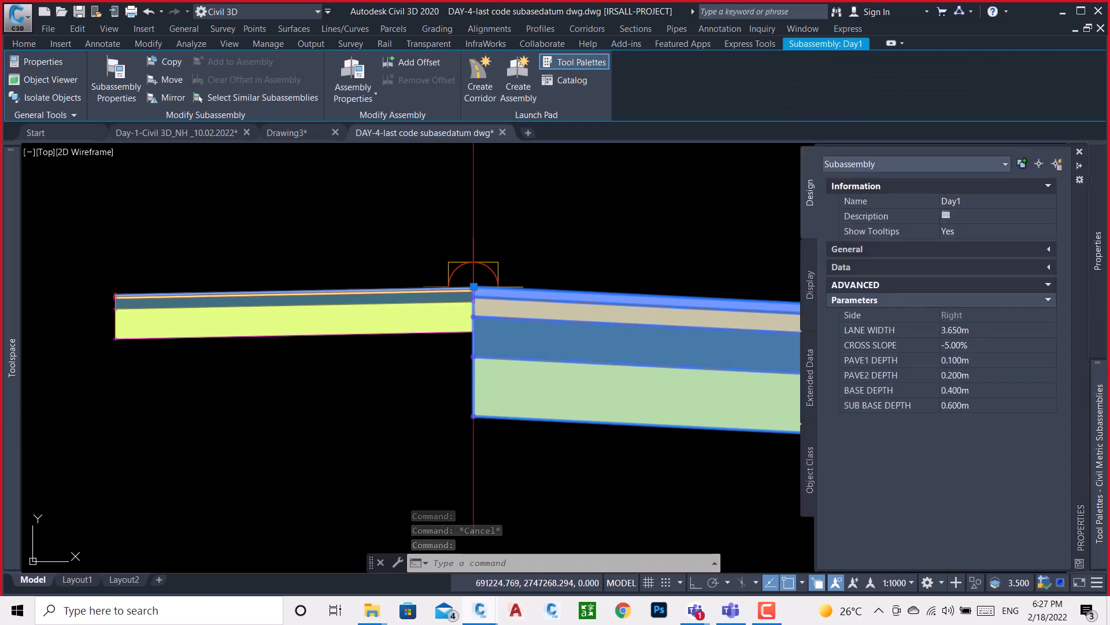
pyautogui.press('Escape')
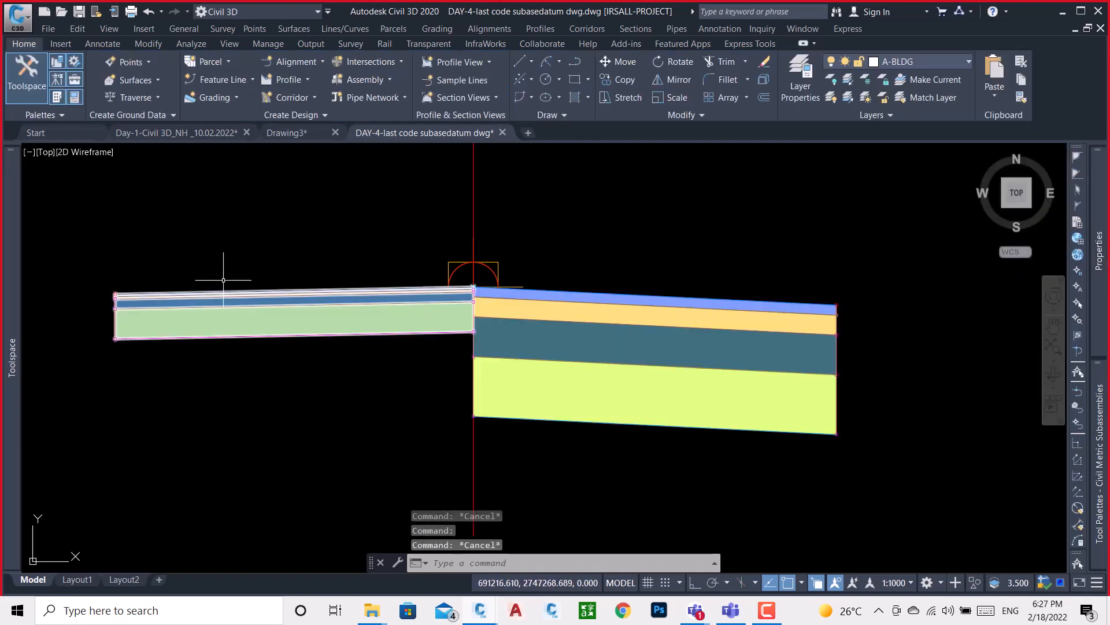
pyautogui.click(277, 303)
pyautogui.moveTo(1101, 317)
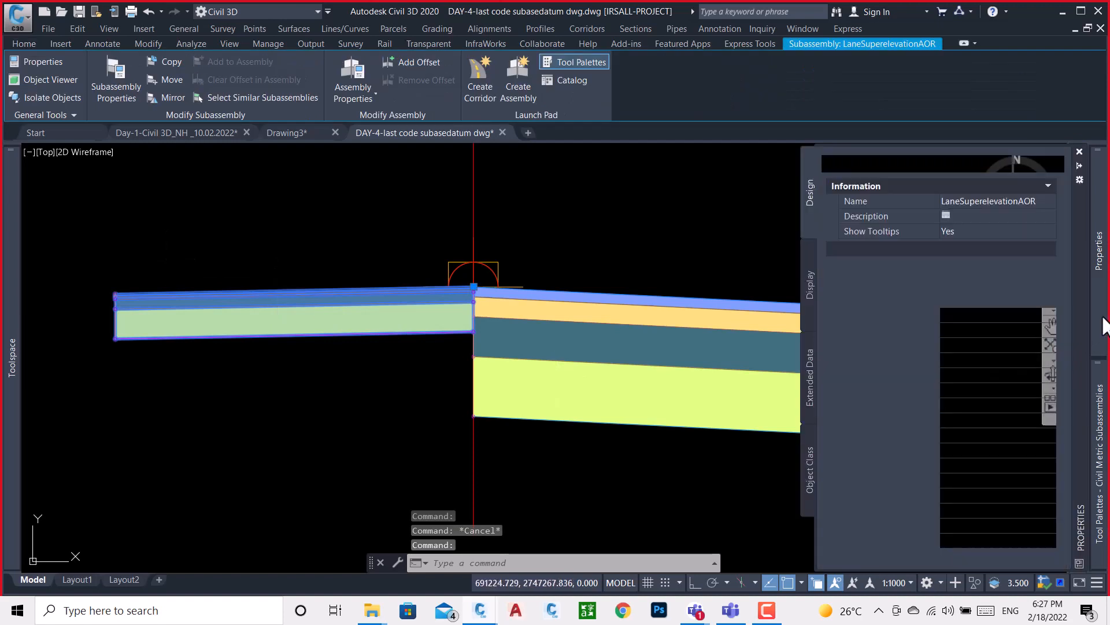
pyautogui.click(982, 421)
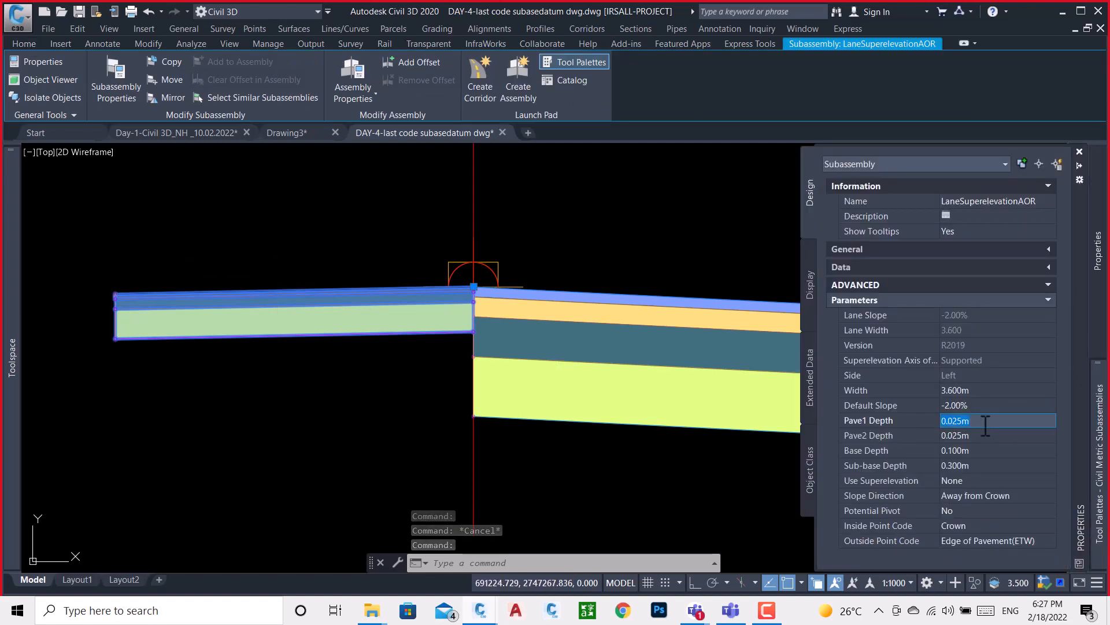
pyautogui.write('.10')
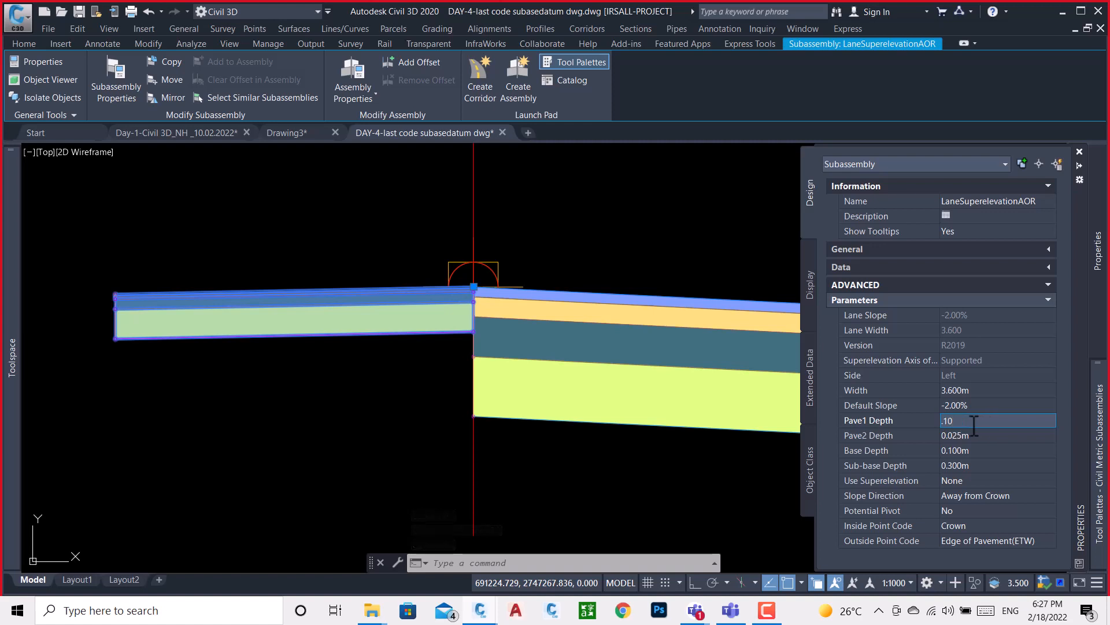
pyautogui.click(986, 434)
pyautogui.write('.20')
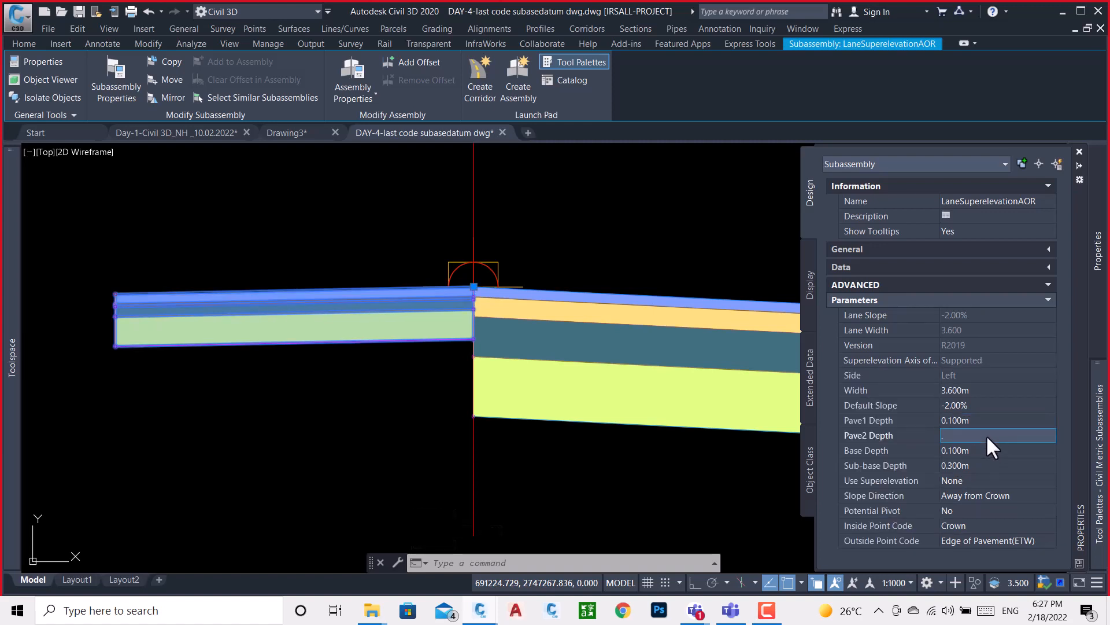
# - Set the left LaneSuperelevationAOR lane's Base Depth to 0.4 m and Sub-base Depth to 0.6 m
pyautogui.click(995, 446)
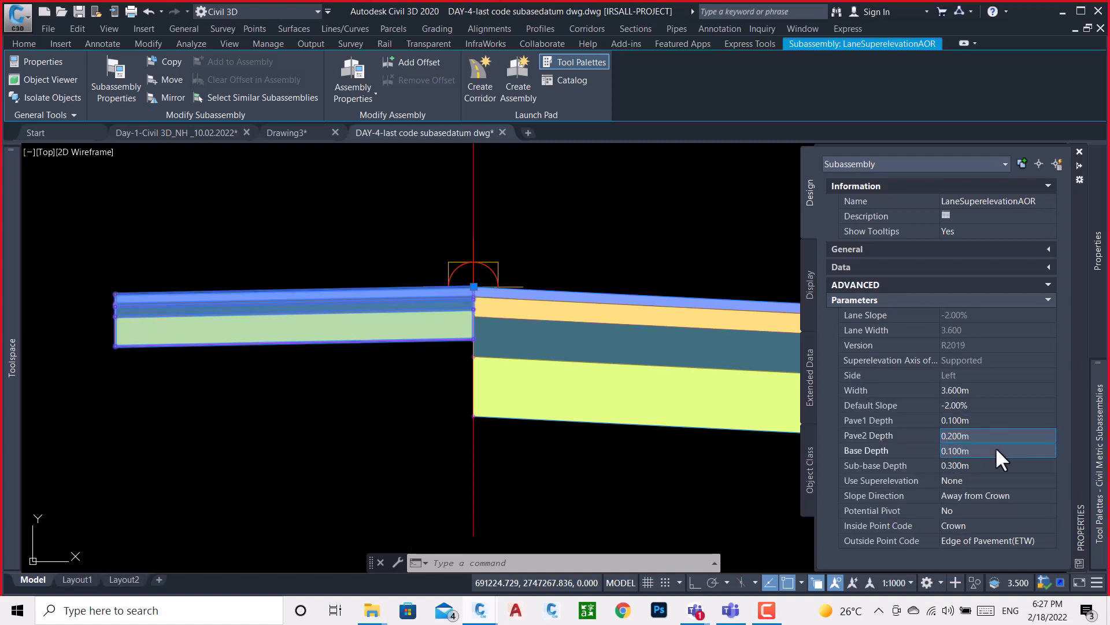
pyautogui.write('.4')
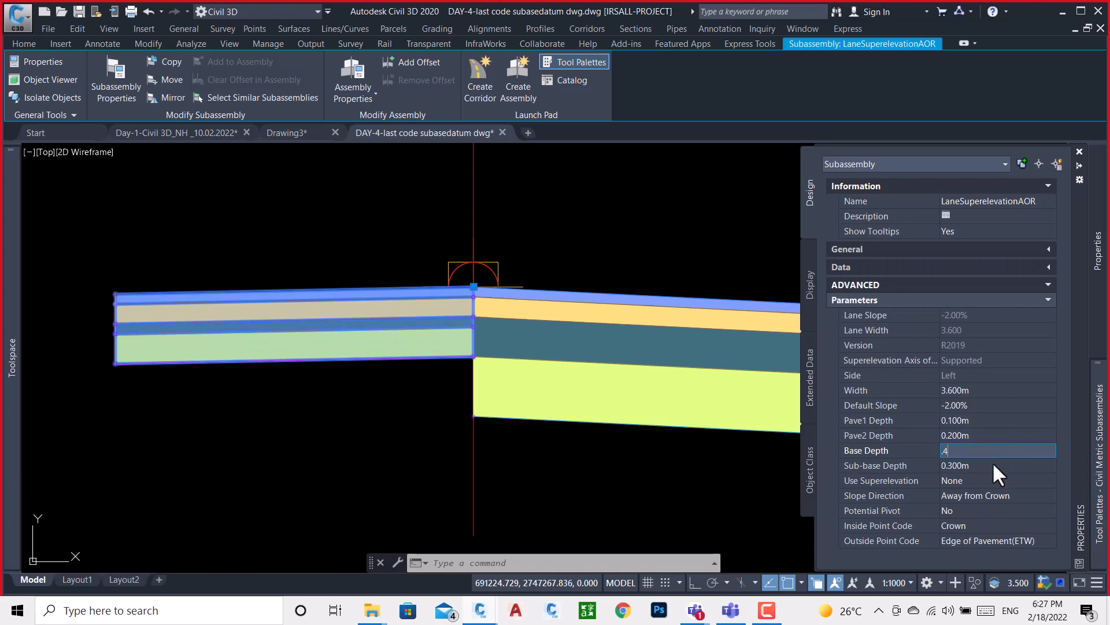
pyautogui.click(994, 462)
pyautogui.write('.6')
pyautogui.press('Tab')
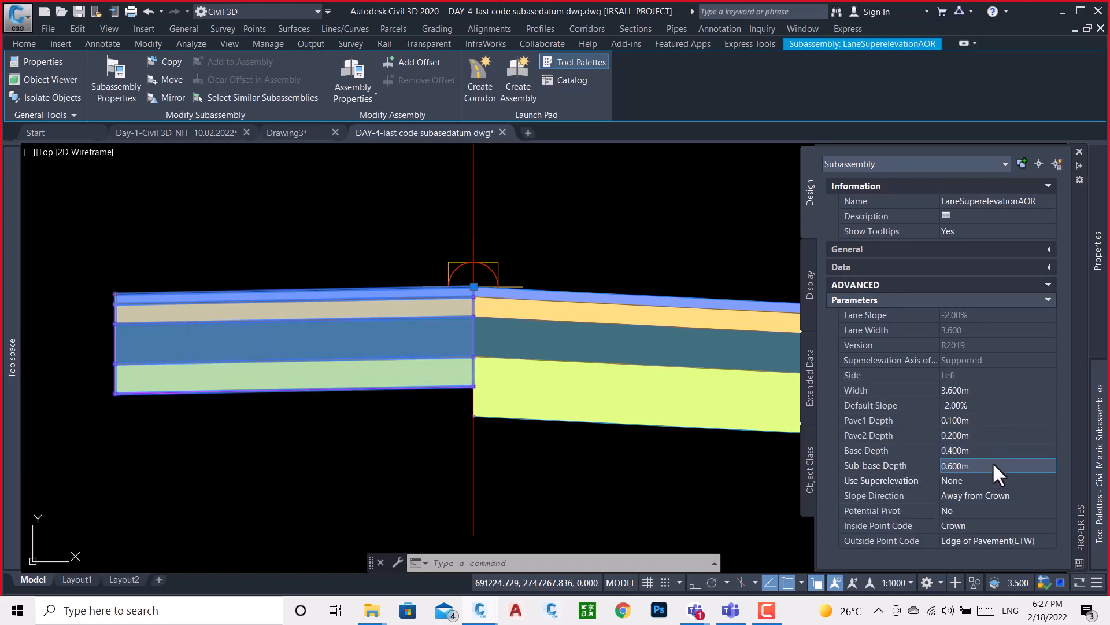
pyautogui.press('Escape')
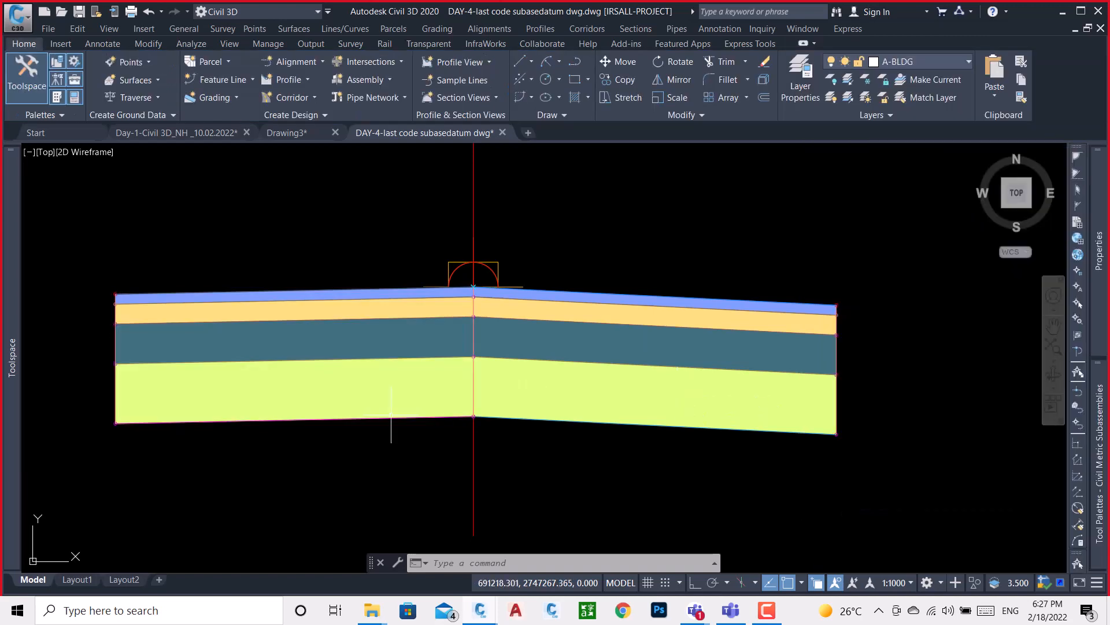
# - Review the left lane's parameters and set the right-side Day1 lane's width to 0.65 m
pyautogui.click(298, 295)
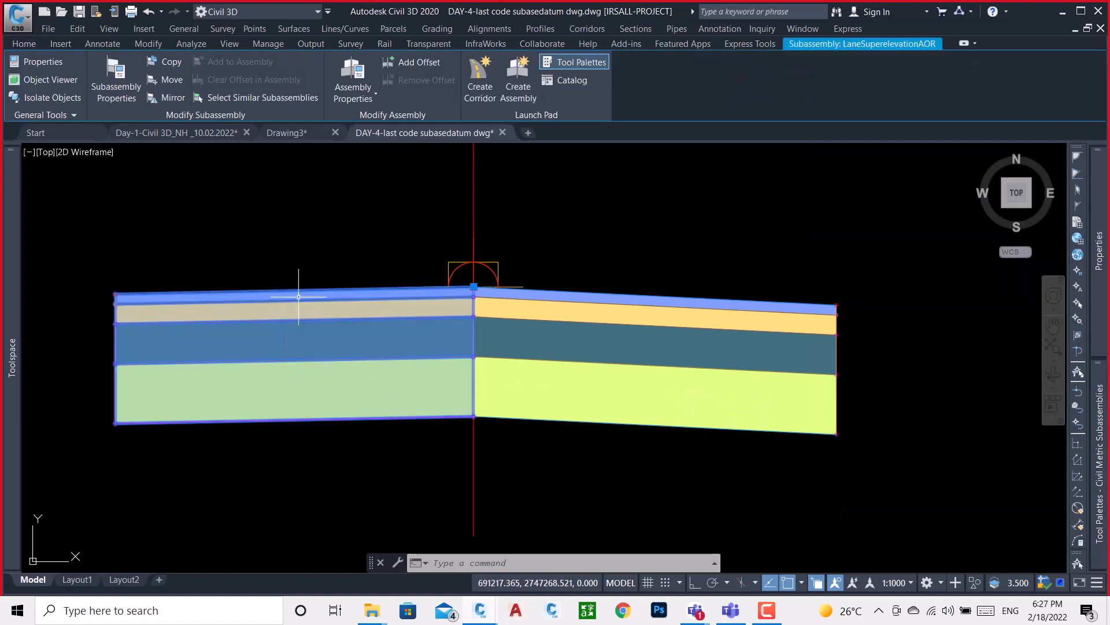
pyautogui.moveTo(1101, 307)
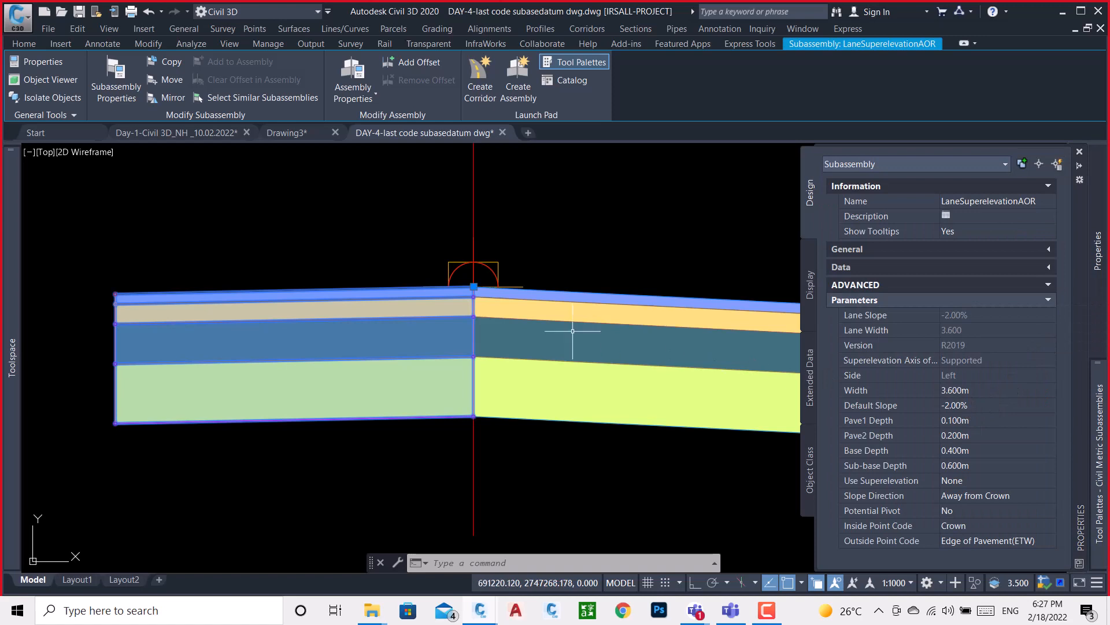
pyautogui.press('Escape')
pyautogui.click(580, 307)
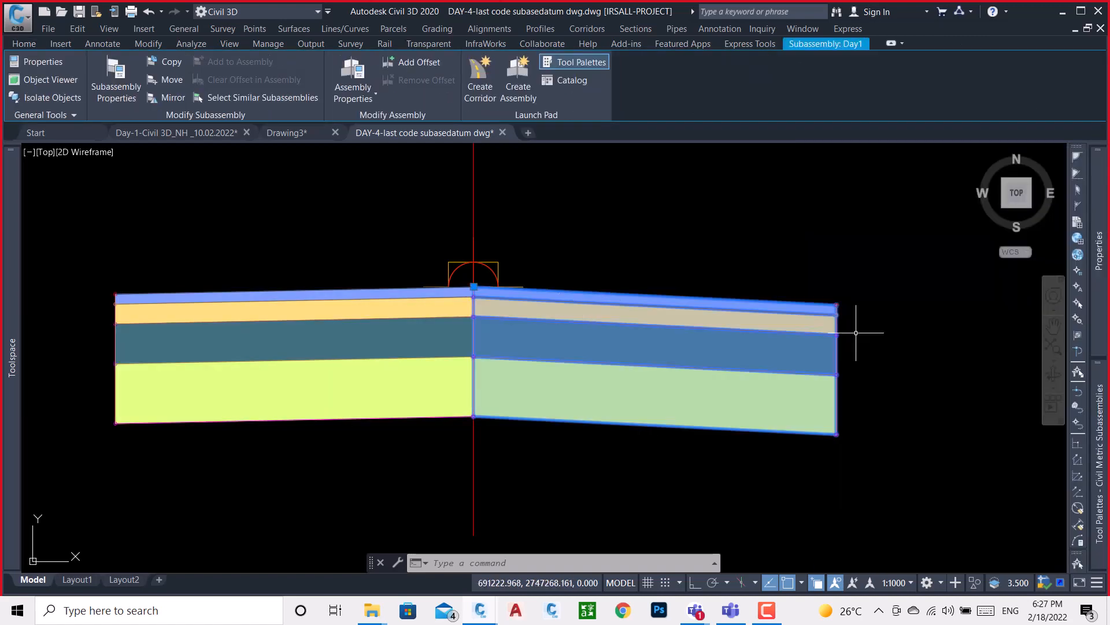
pyautogui.moveTo(1098, 305)
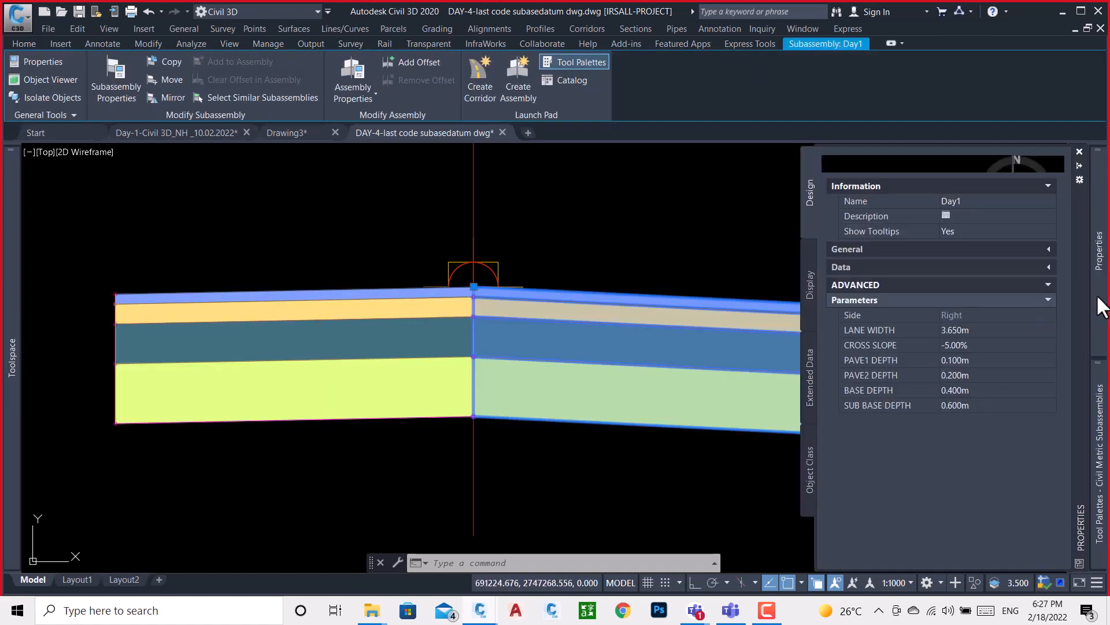
pyautogui.click(977, 329)
pyautogui.write('.65')
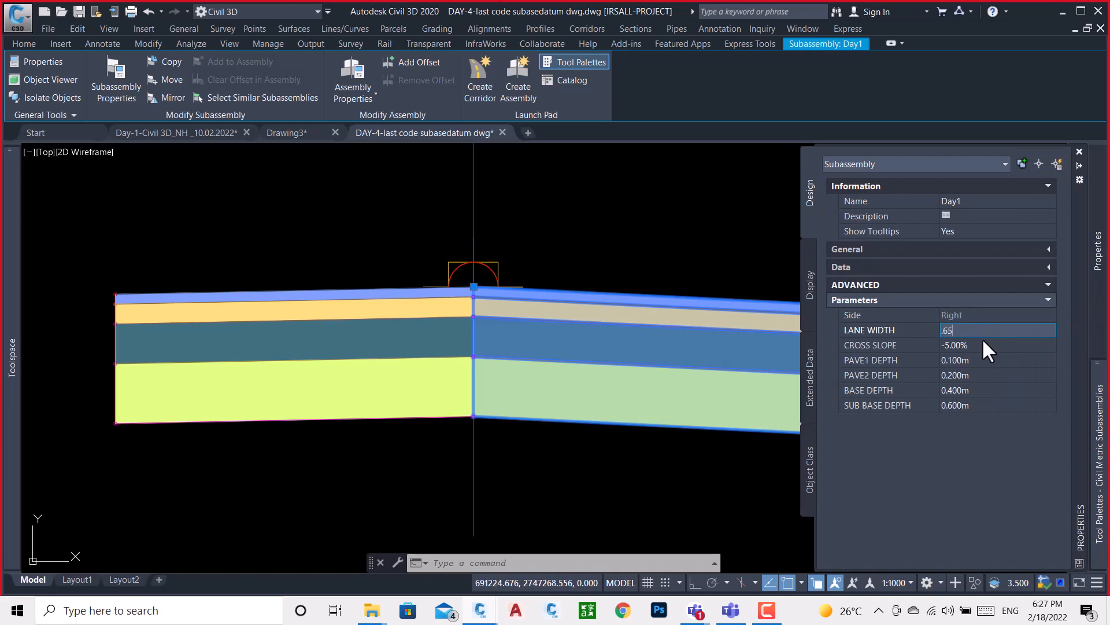
# - Set the right-side Day1 lane's width to 3.65 m and rename the subassembly with a personal name followed by "lane"
pyautogui.click(975, 202)
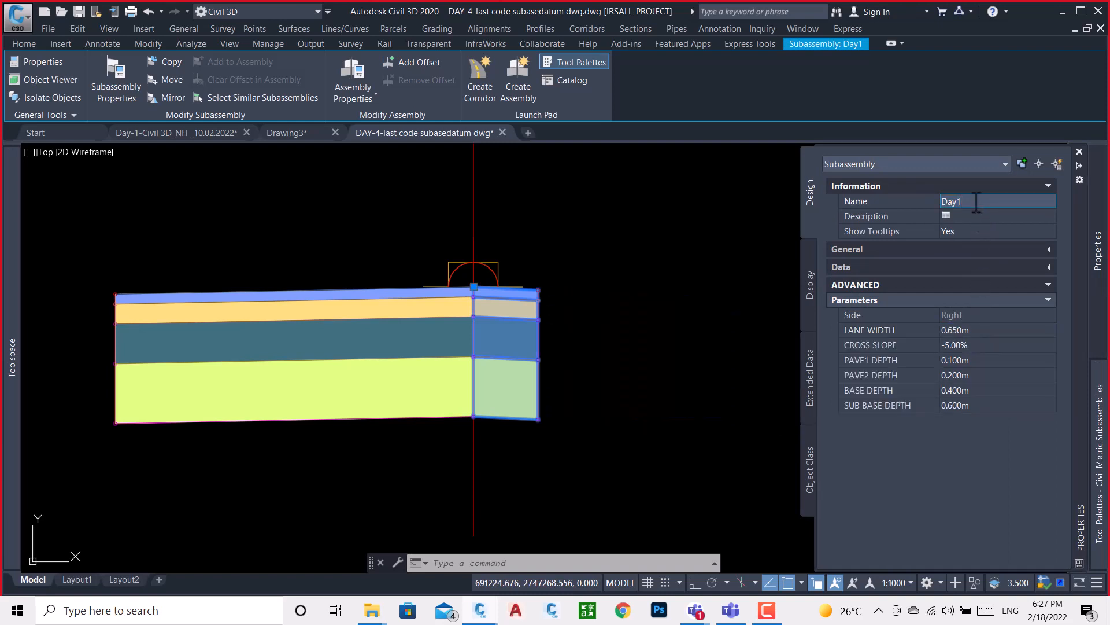
pyautogui.click(1000, 331)
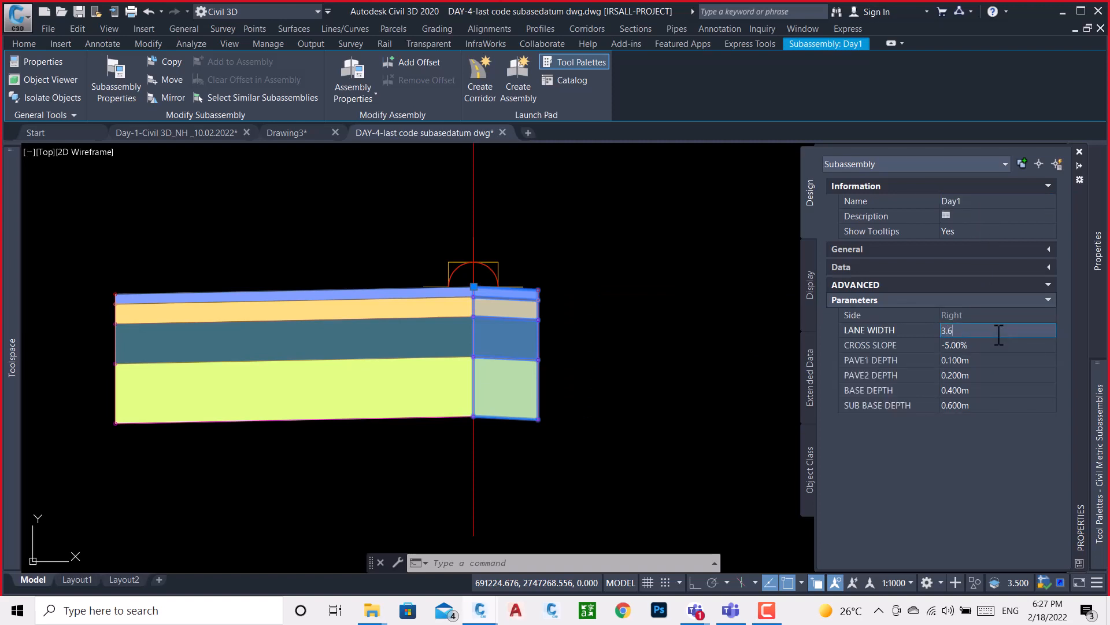
pyautogui.click(971, 201)
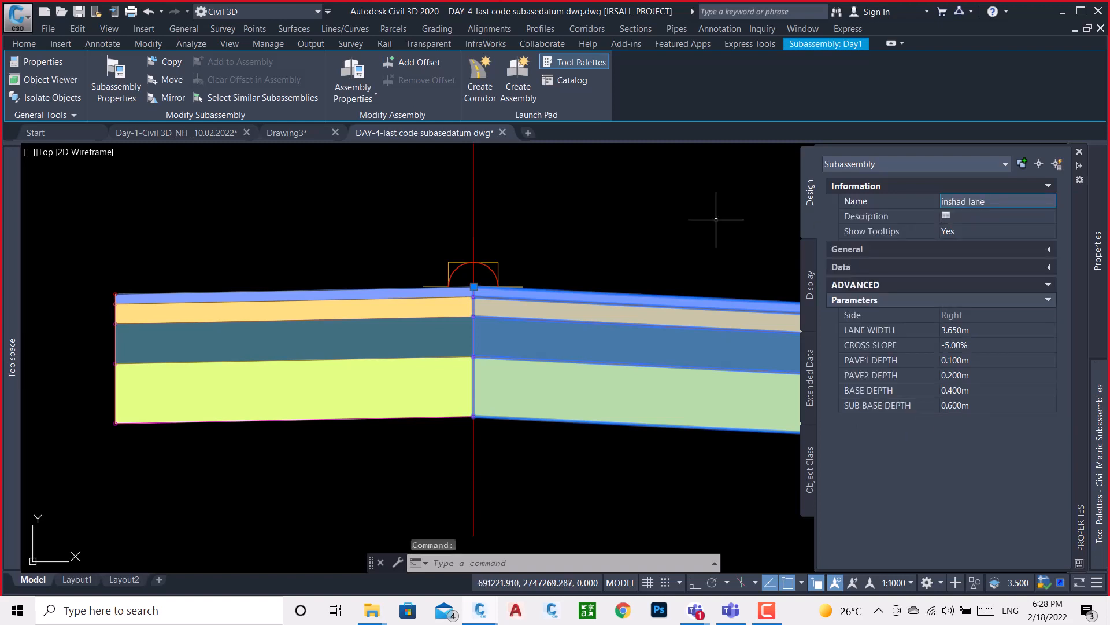
pyautogui.press('Escape')
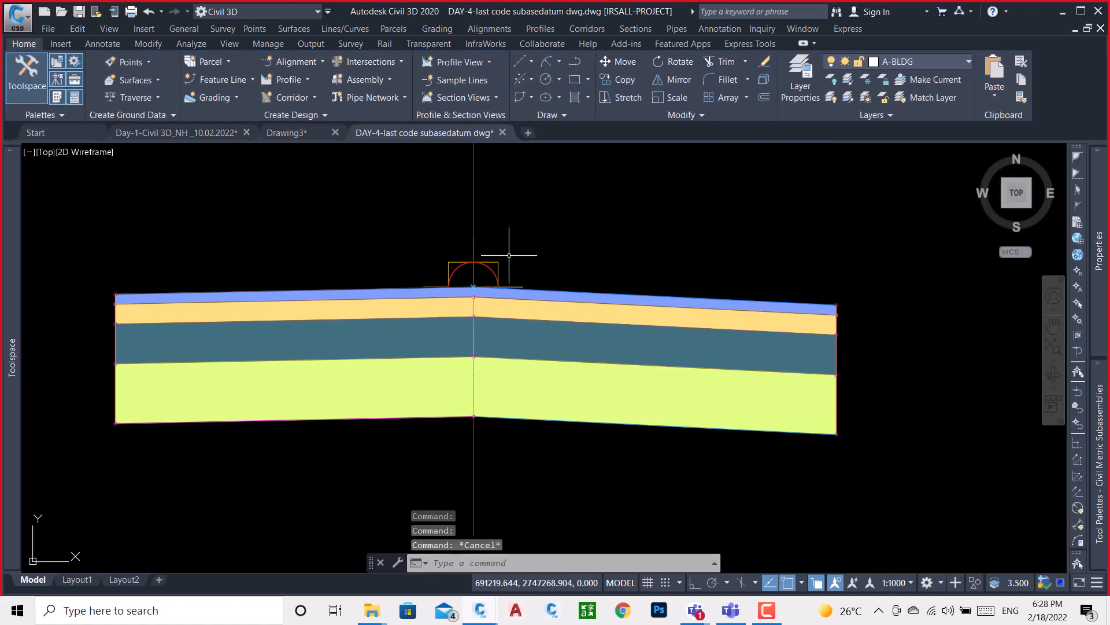
# - Rename the left-side LaneSuperelevationAOR subassembly of the Test assembly as civil3d
pyautogui.click(385, 283)
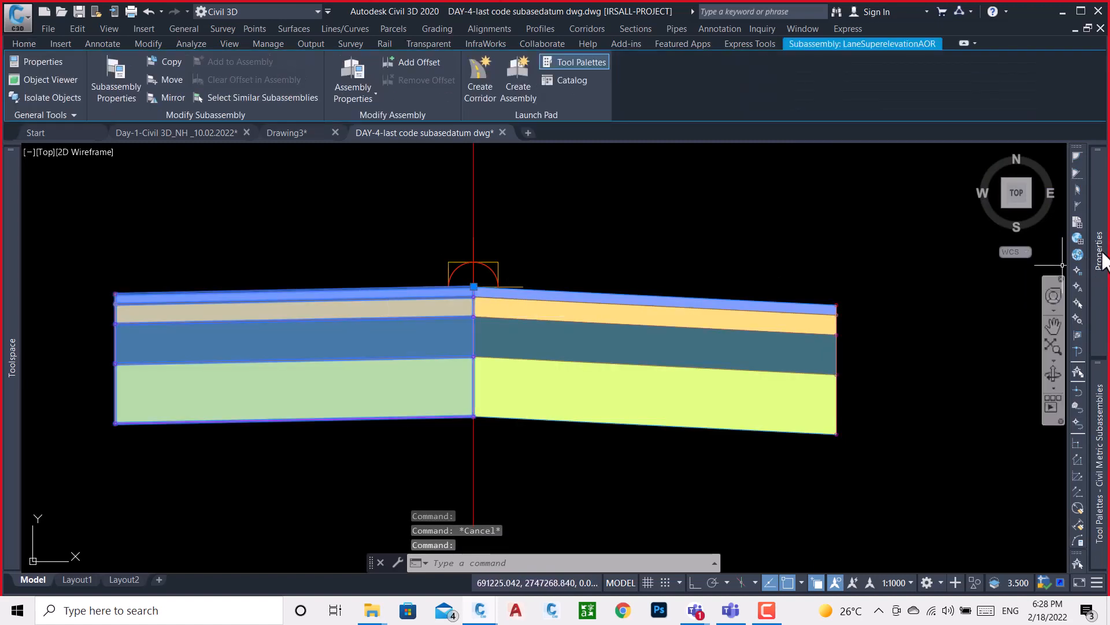
pyautogui.moveTo(1103, 259)
pyautogui.click(1009, 202)
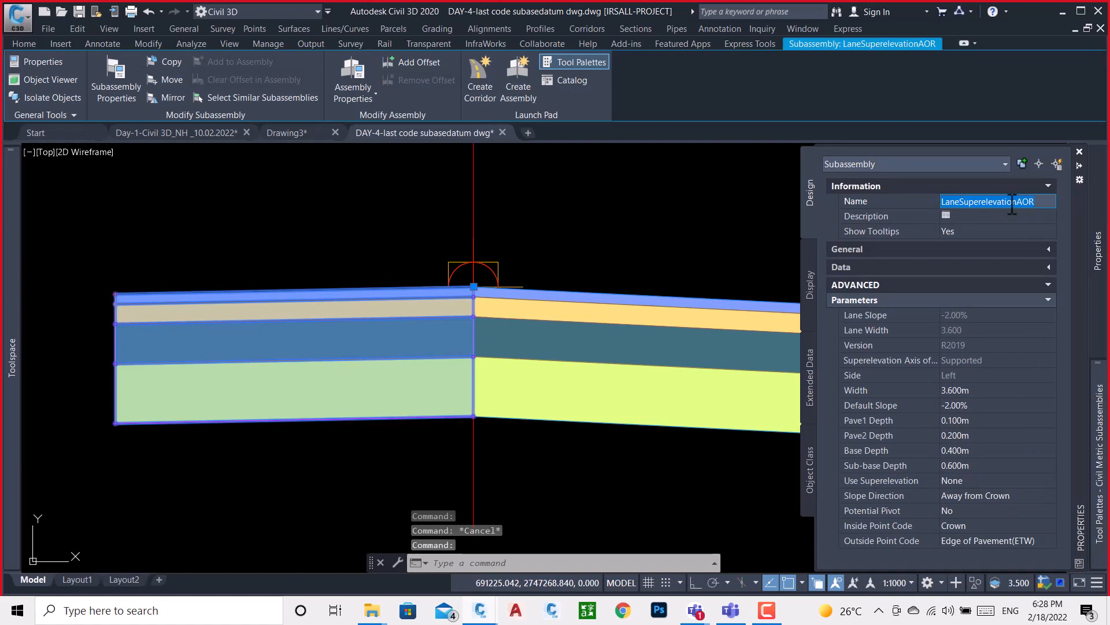
pyautogui.write('civil3')
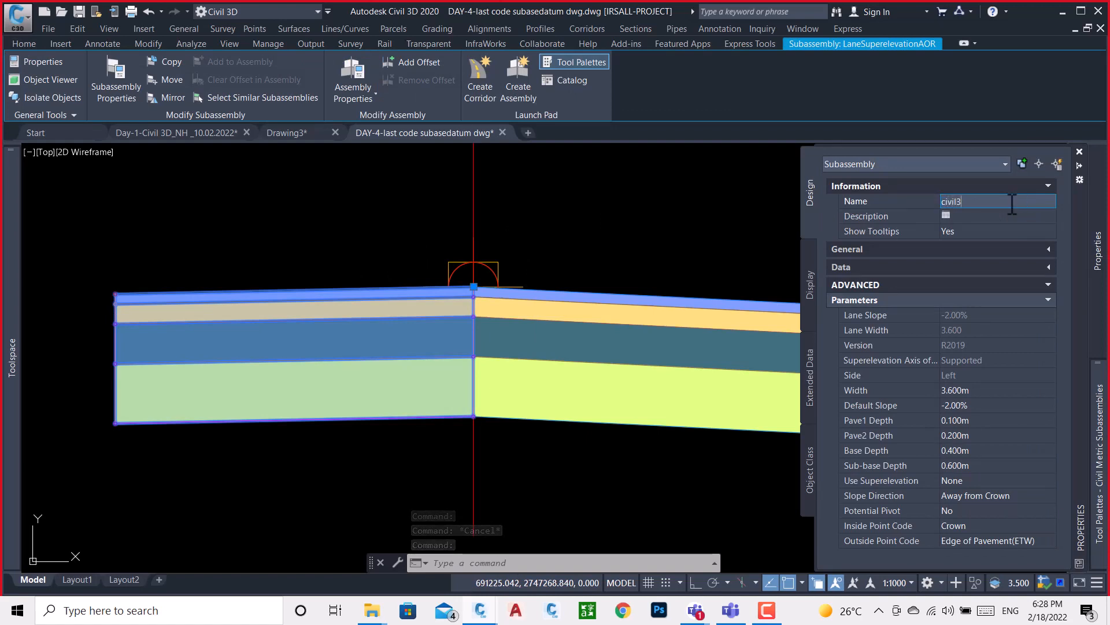
pyautogui.write('d')
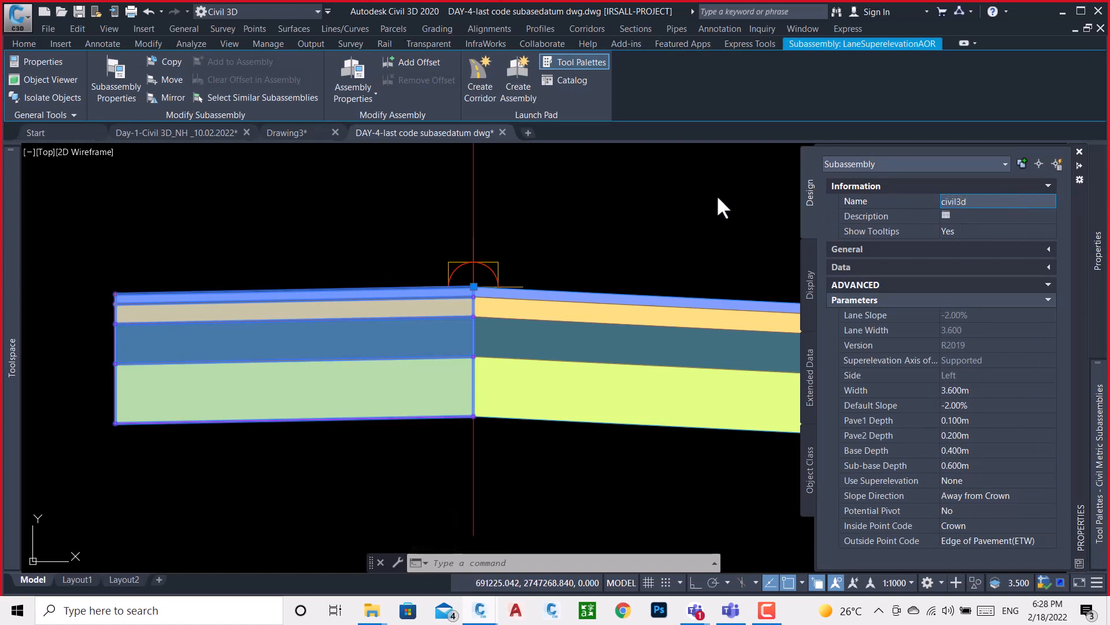
pyautogui.press('Return')
pyautogui.press('Escape')
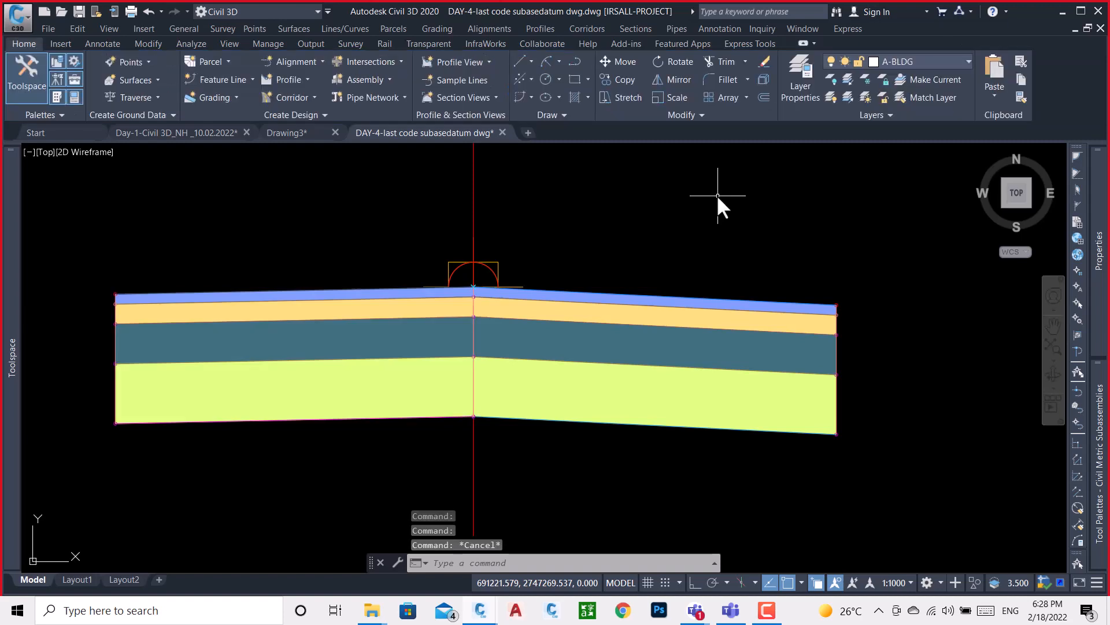
pyautogui.scroll(-15, 510, 242)
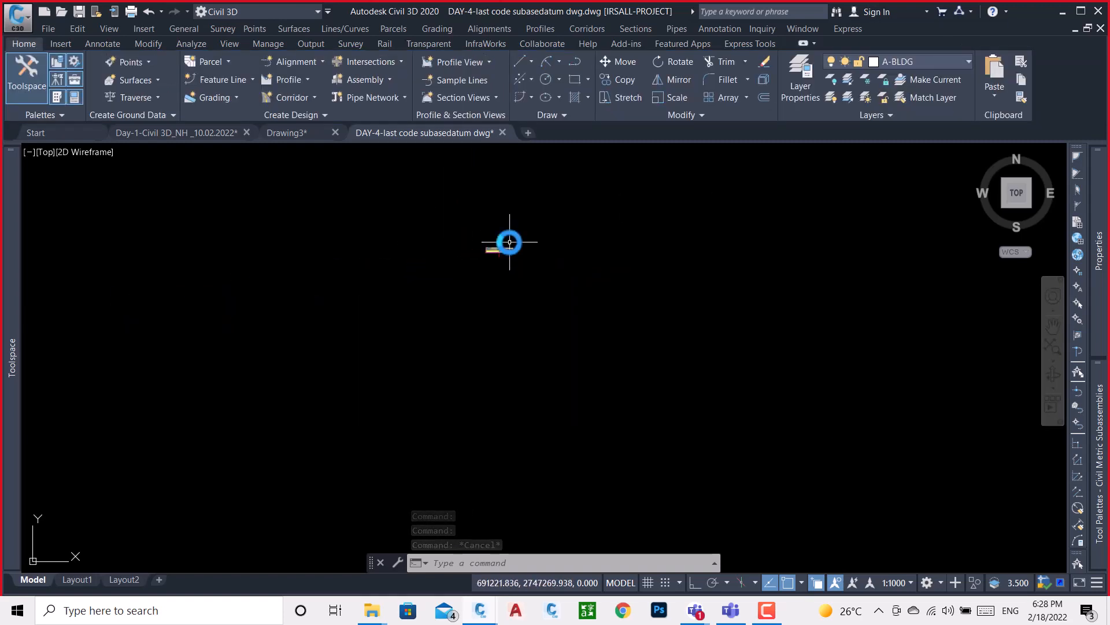
# - Draw a straight vertical polyline with ortho on, in the empty space below the Test assembly
pyautogui.scroll(-6, 547, 255)
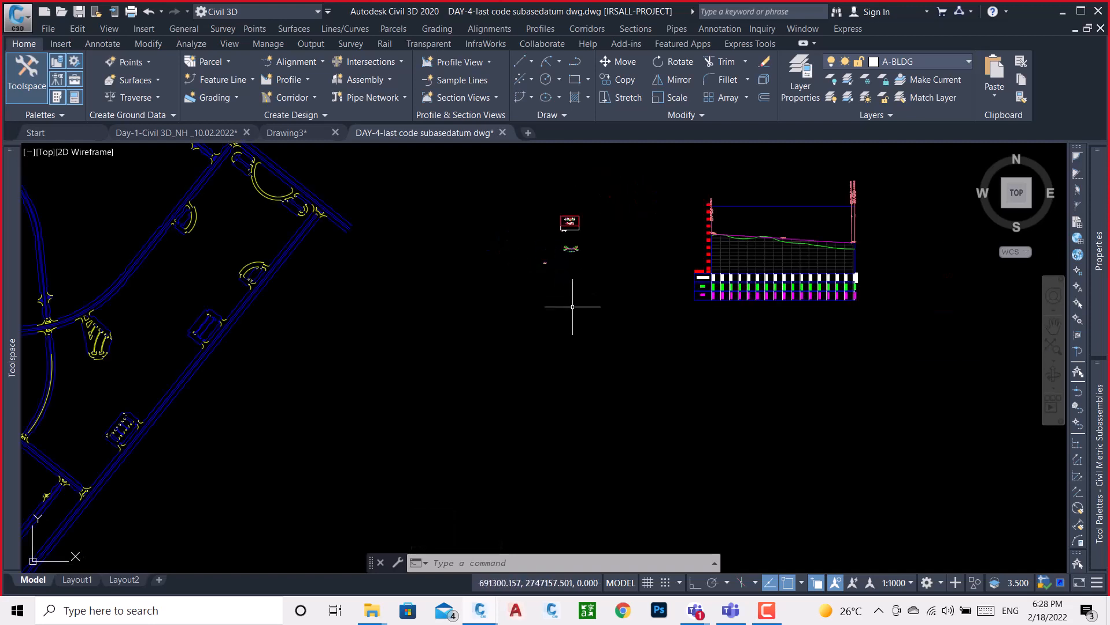
pyautogui.moveTo(573, 306); pyautogui.dragTo(602, 310, button='middle')
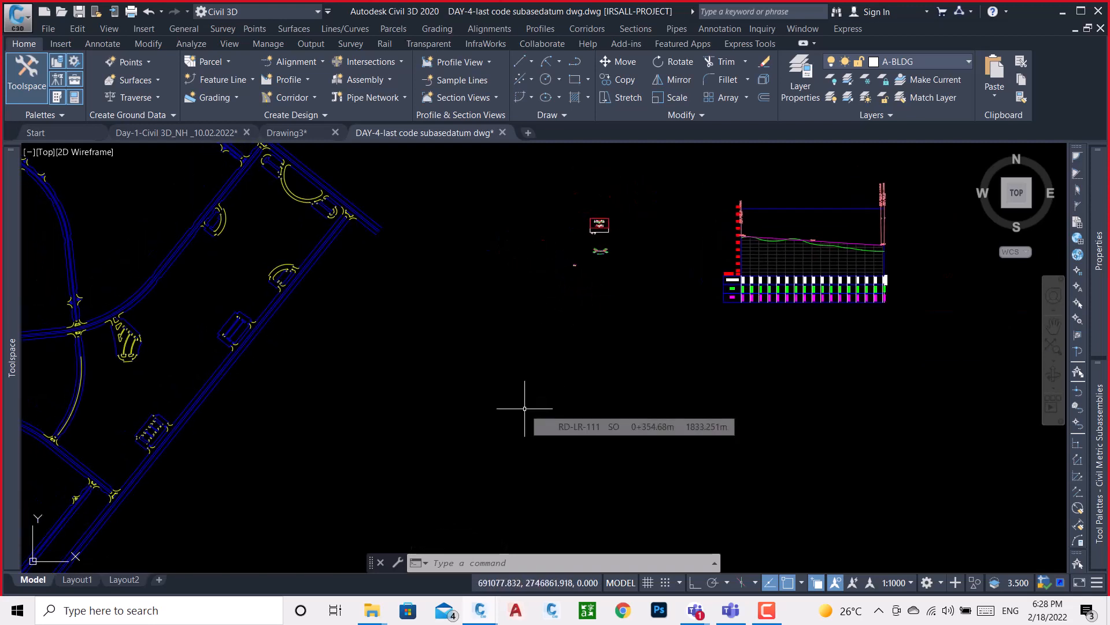
pyautogui.write('pl')
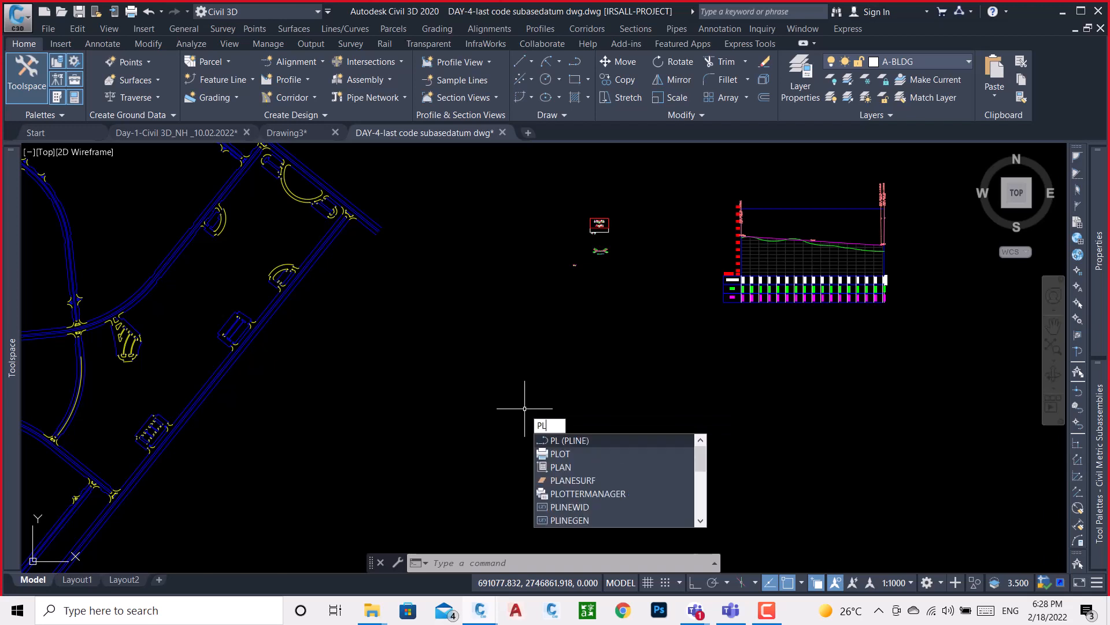
pyautogui.press('Return')
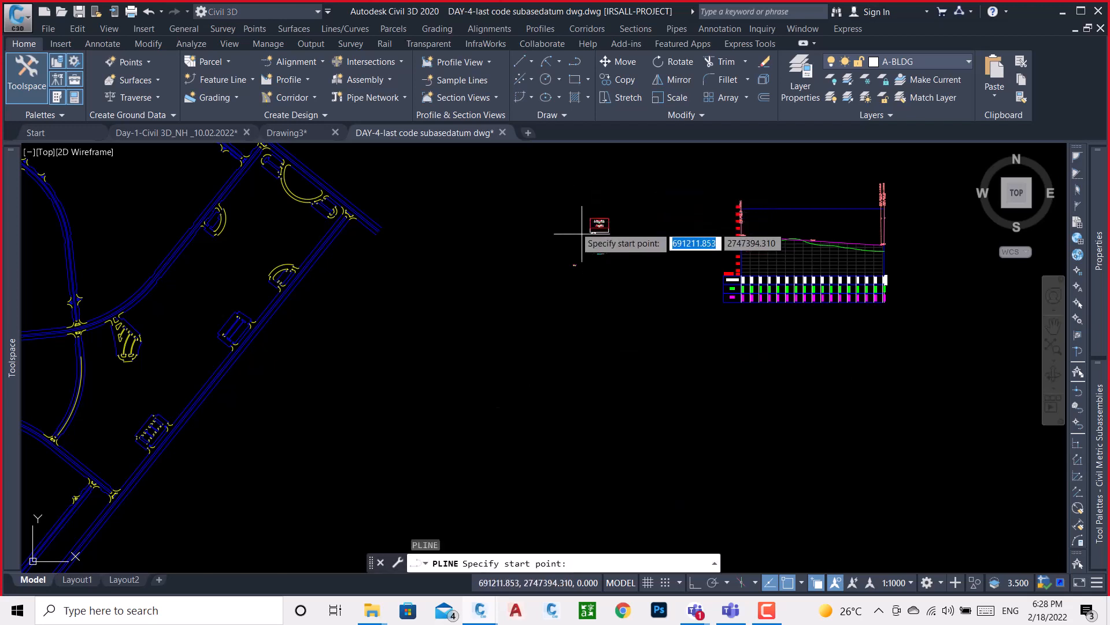
pyautogui.scroll(5, 590, 243)
pyautogui.moveTo(524, 382); pyautogui.dragTo(496, 292, button='middle')
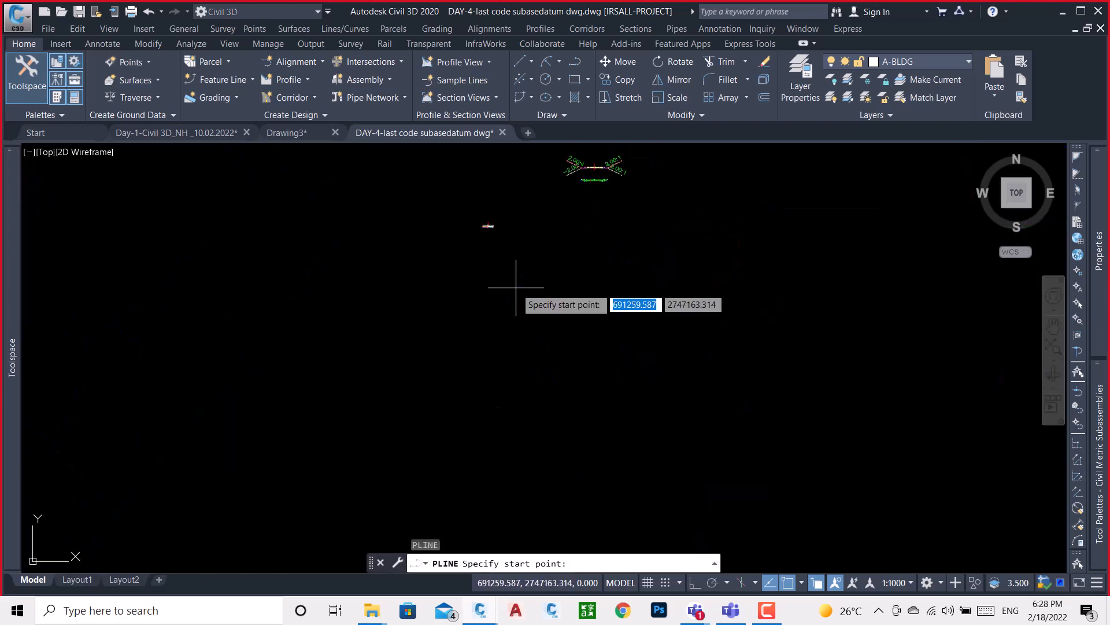
pyautogui.click(529, 260)
pyautogui.click(694, 582)
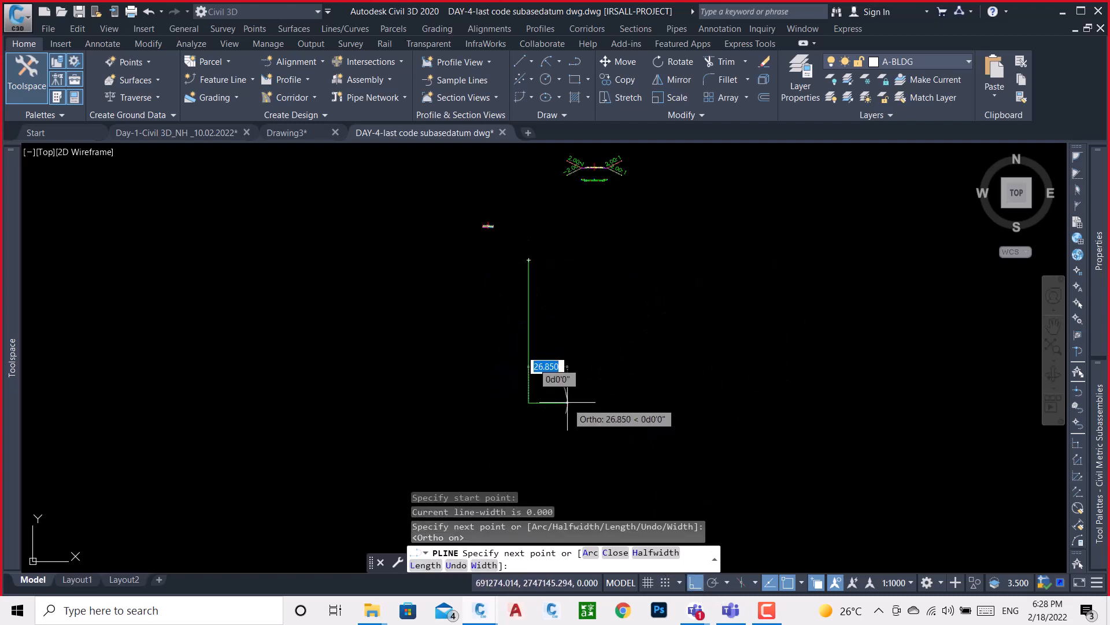
pyautogui.press('Return')
# - Offset the vertical polyline by 20 to both its right and left sides
pyautogui.write('o')
pyautogui.press('Return')
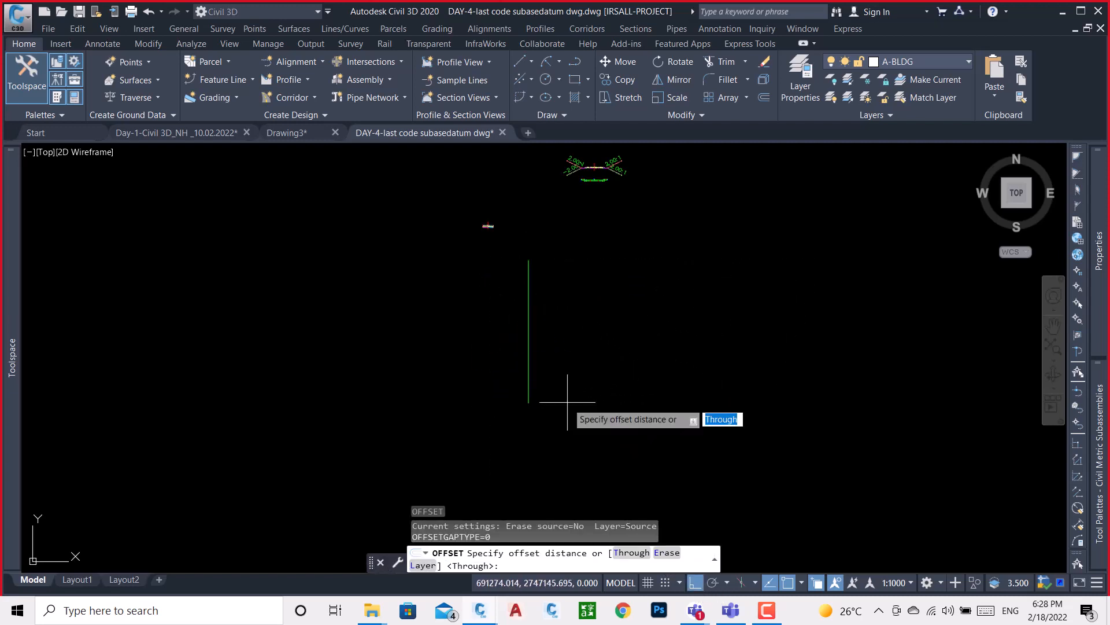
pyautogui.write('20')
pyautogui.press('Return')
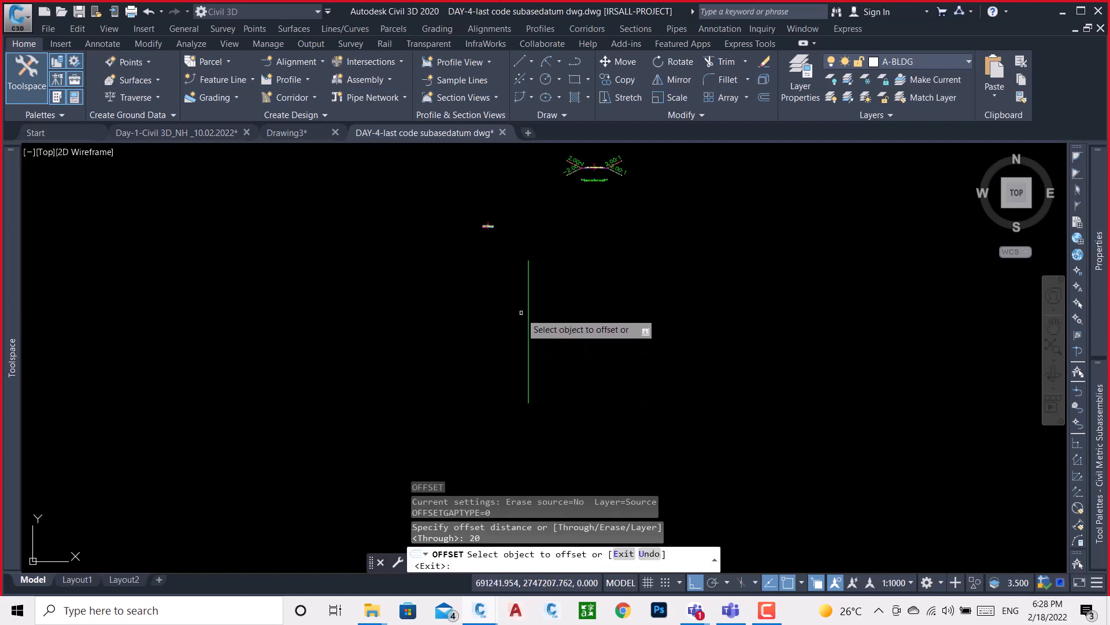
pyautogui.click(529, 316)
pyautogui.click(573, 319)
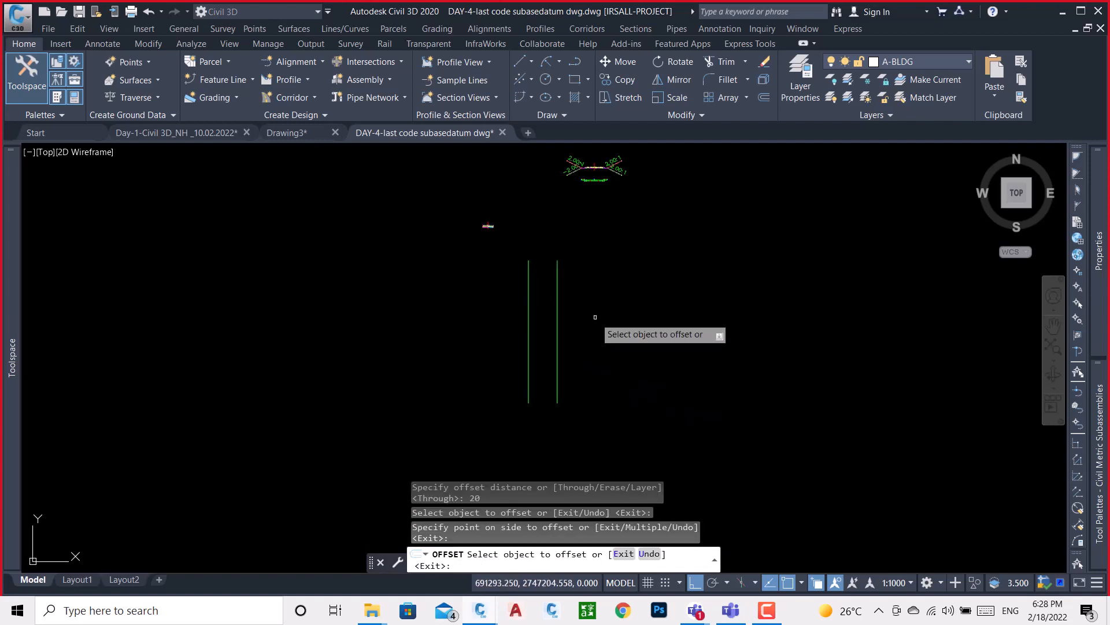
pyautogui.click(528, 296)
pyautogui.click(466, 319)
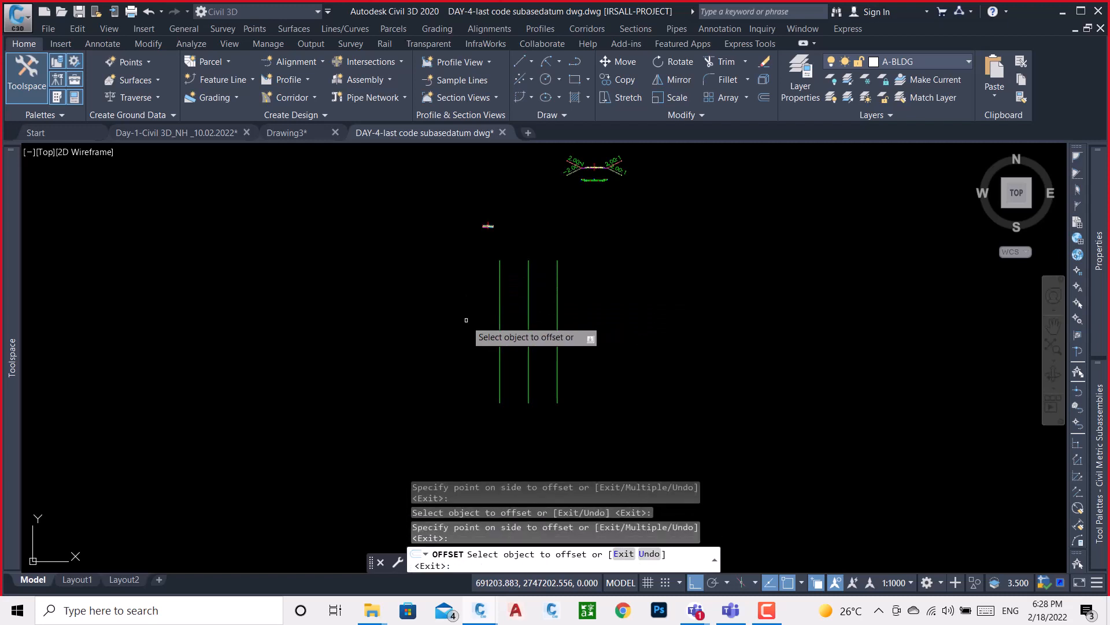
pyautogui.press('Escape')
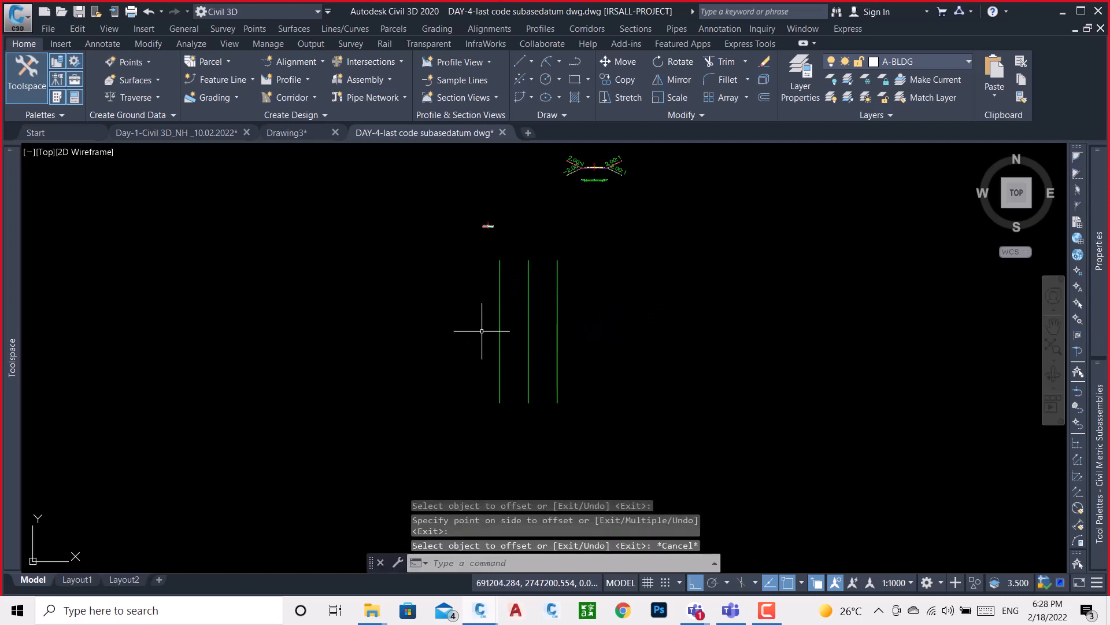
# - Stretch the lower end of the left offset line down and slightly outward with ortho off, making the line about 275 m long
pyautogui.moveTo(513, 388); pyautogui.dragTo(506, 341, button='middle')
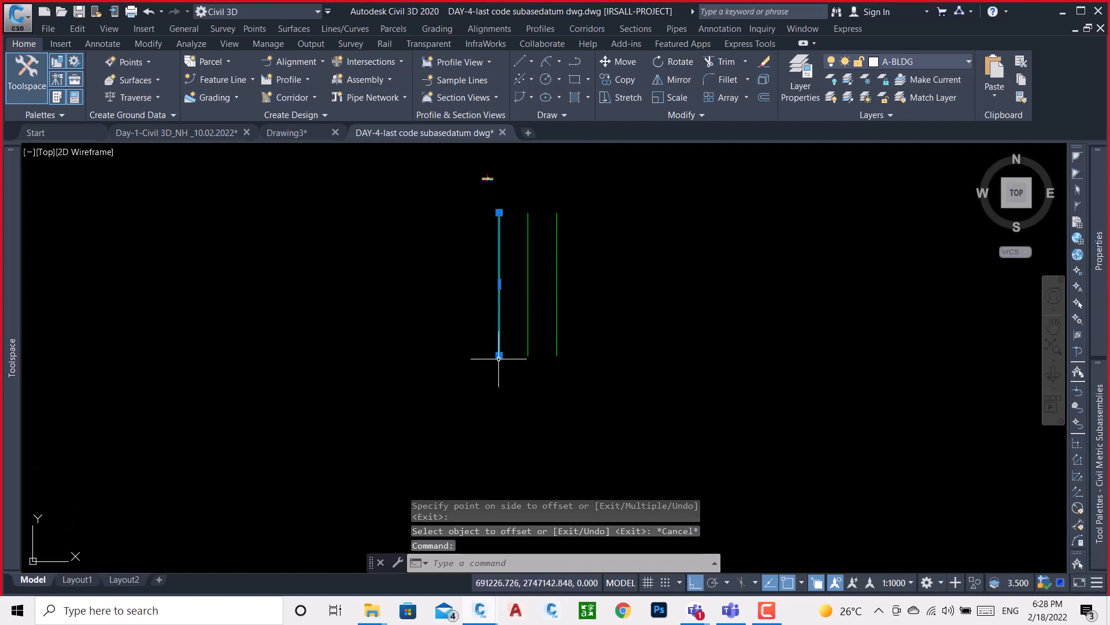
pyautogui.click(499, 355)
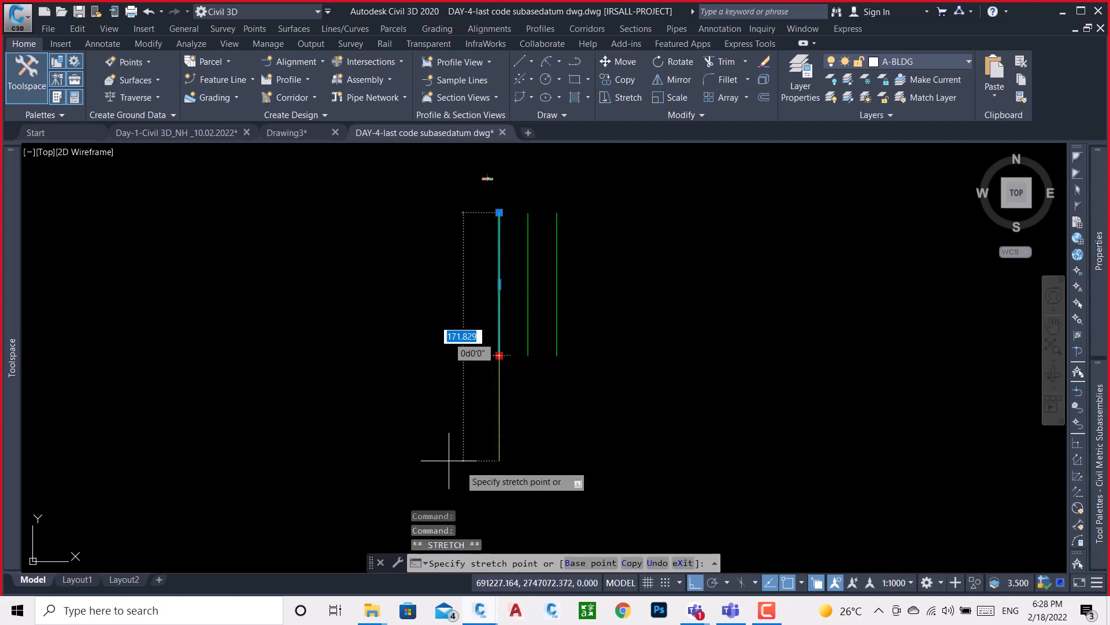
pyautogui.click(698, 582)
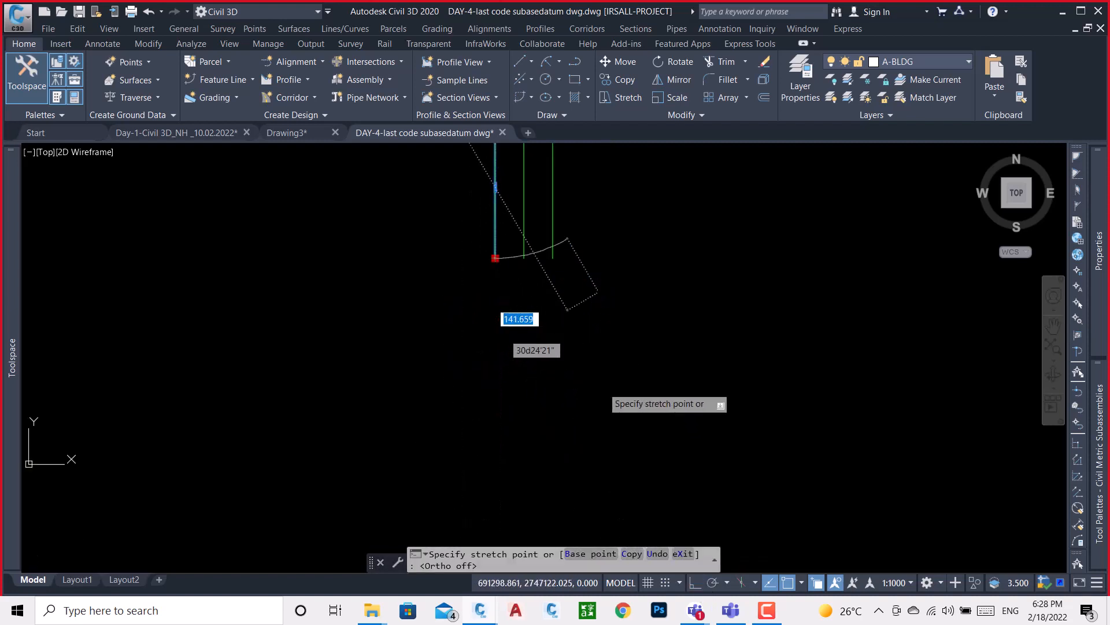
pyautogui.scroll(-1, 514, 343)
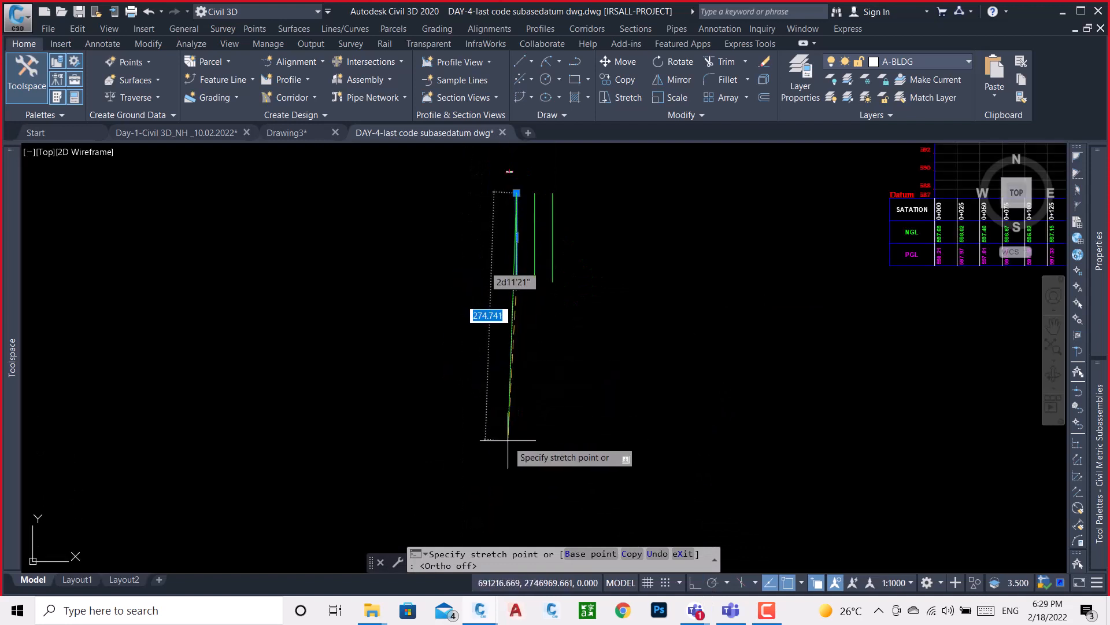
pyautogui.click(503, 441)
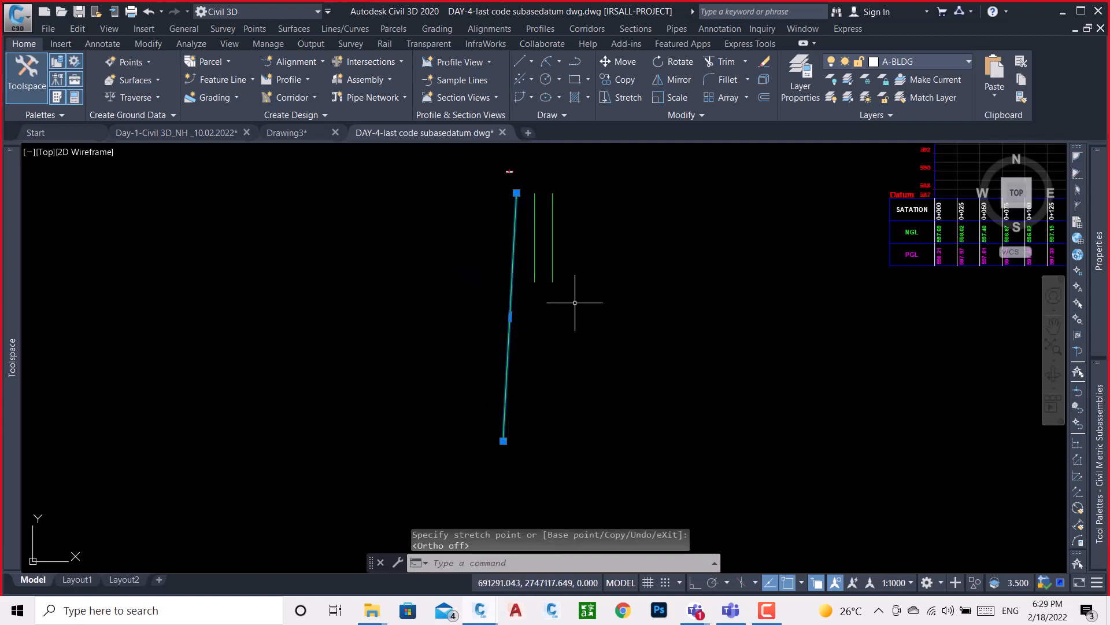
pyautogui.press('Escape')
# - Stretch the lower end of the right offset line down and outward so it diverges from the centre line
pyautogui.click(554, 273)
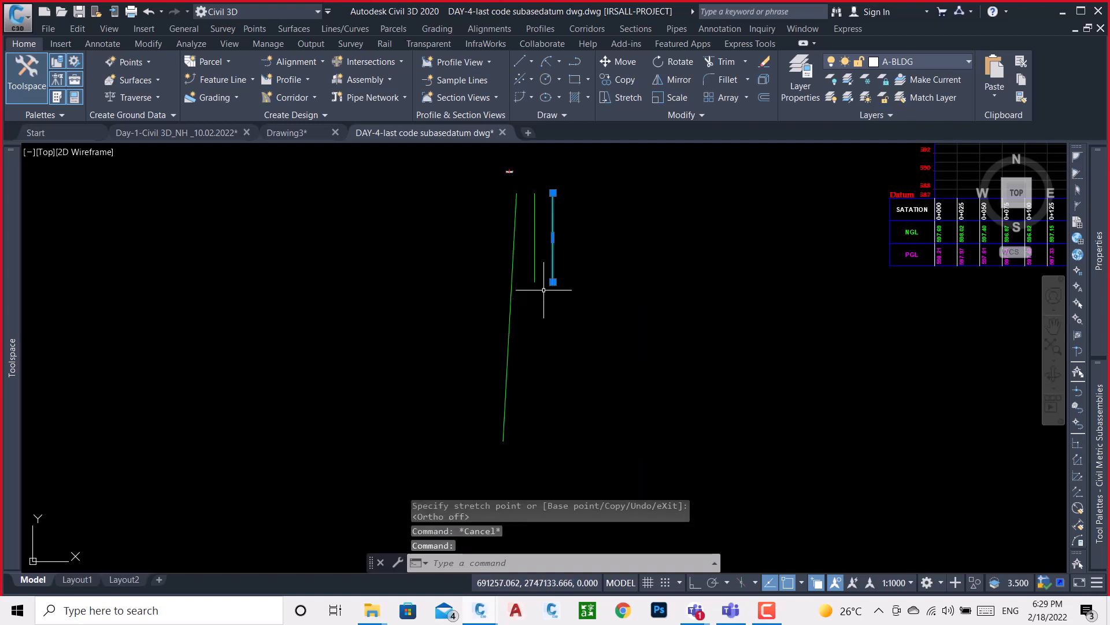
pyautogui.click(553, 282)
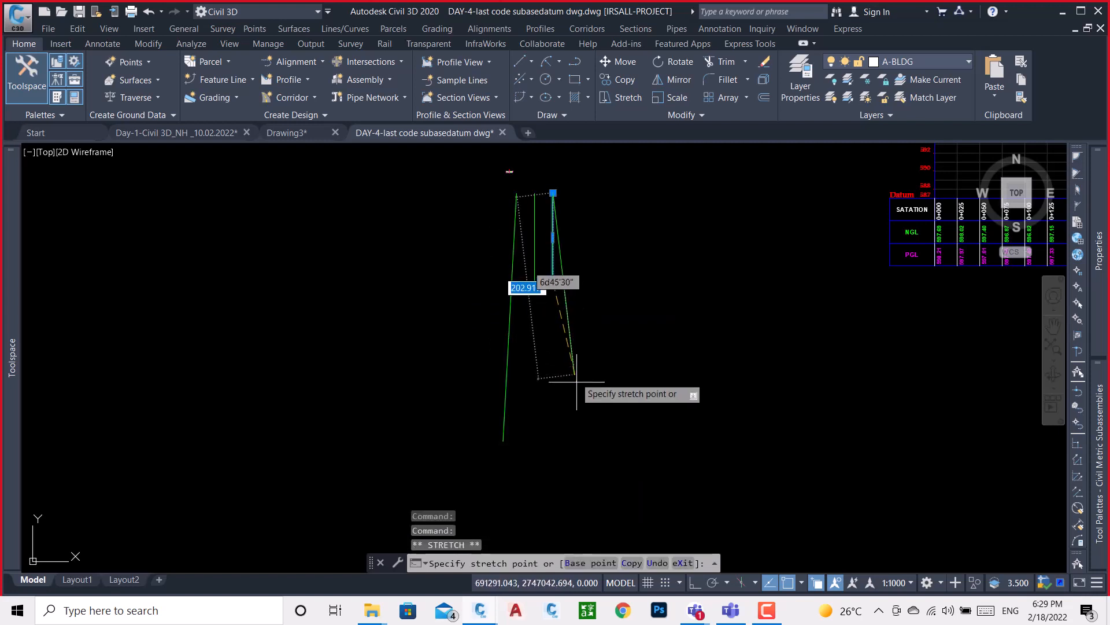
pyautogui.click(567, 462)
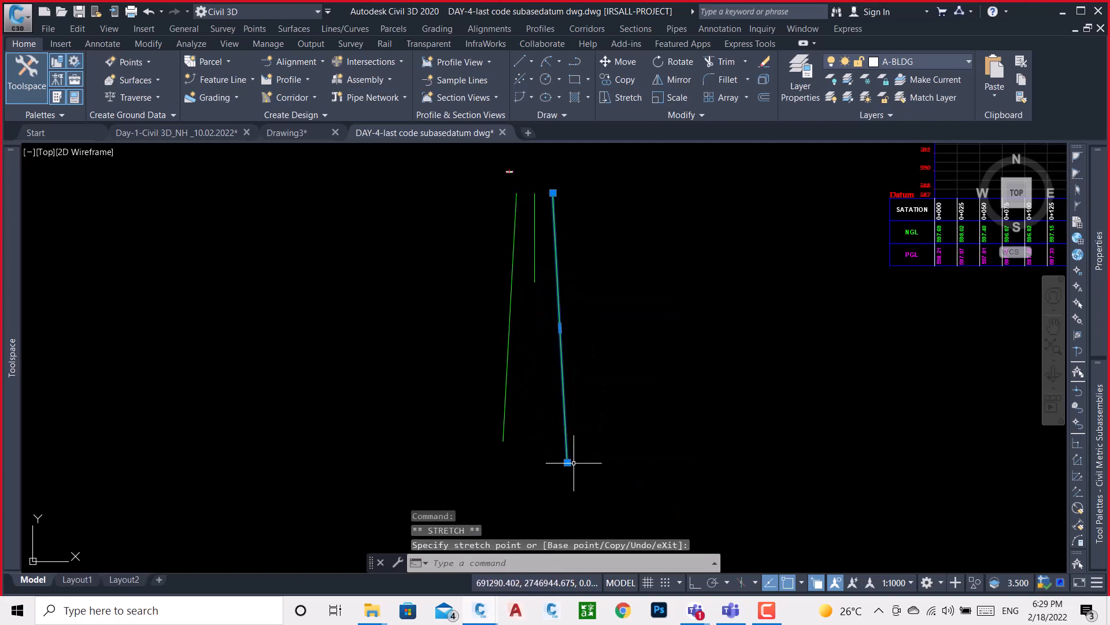
pyautogui.press('space')
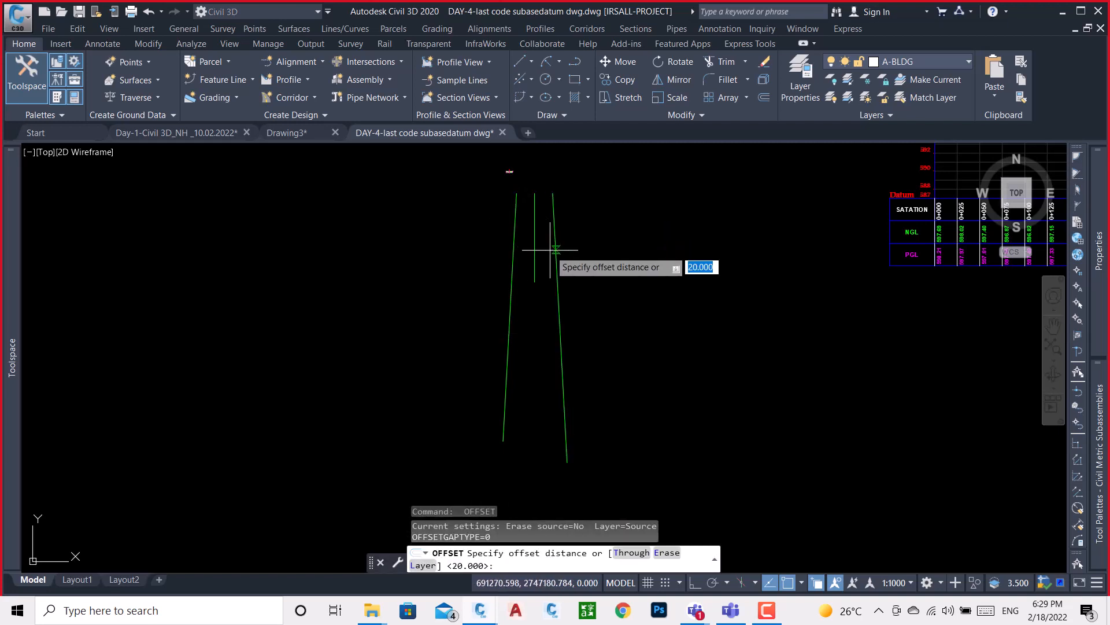
pyautogui.press('Escape')
# - Inspect the Test assembly beside the three lines, checking the left lane's properties and the right lane's name
pyautogui.scroll(6, 507, 171)
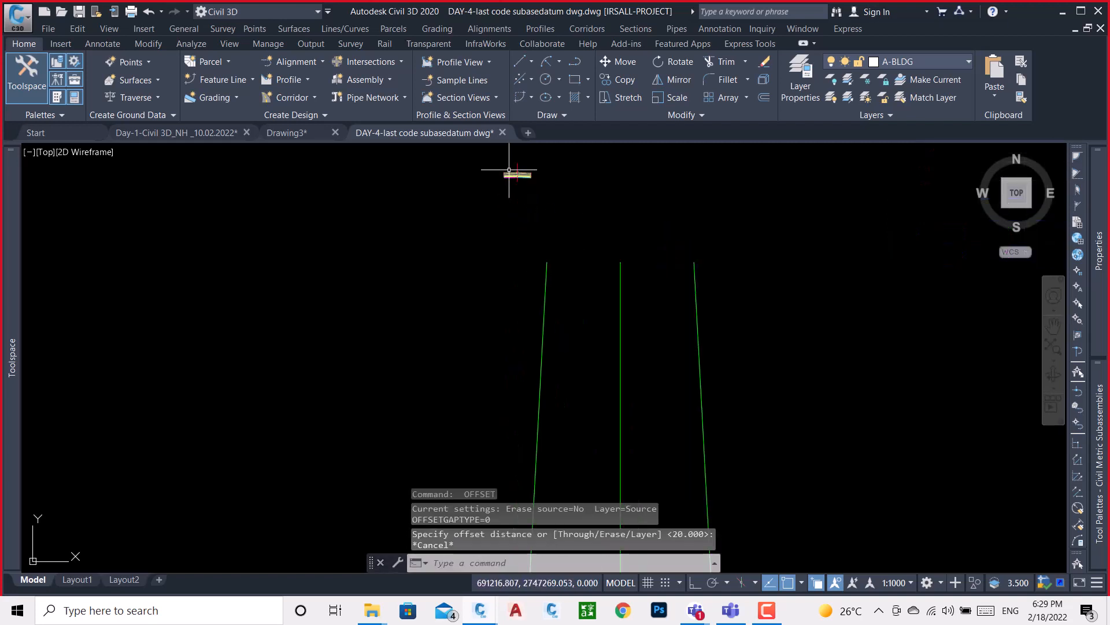
pyautogui.scroll(-3, 489, 184)
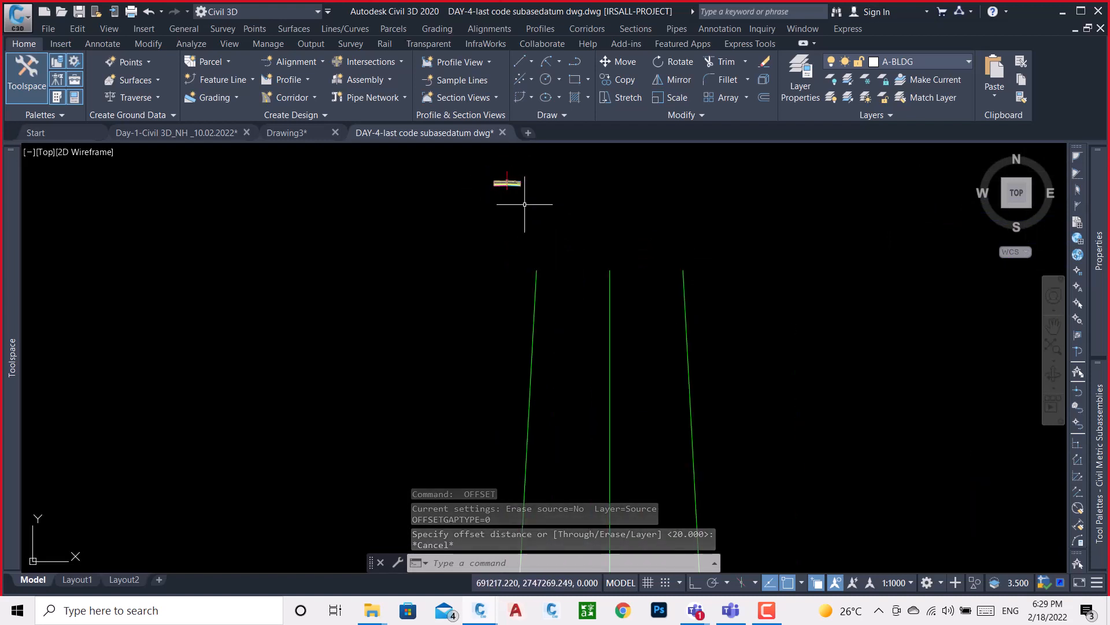
pyautogui.scroll(-2, 555, 203)
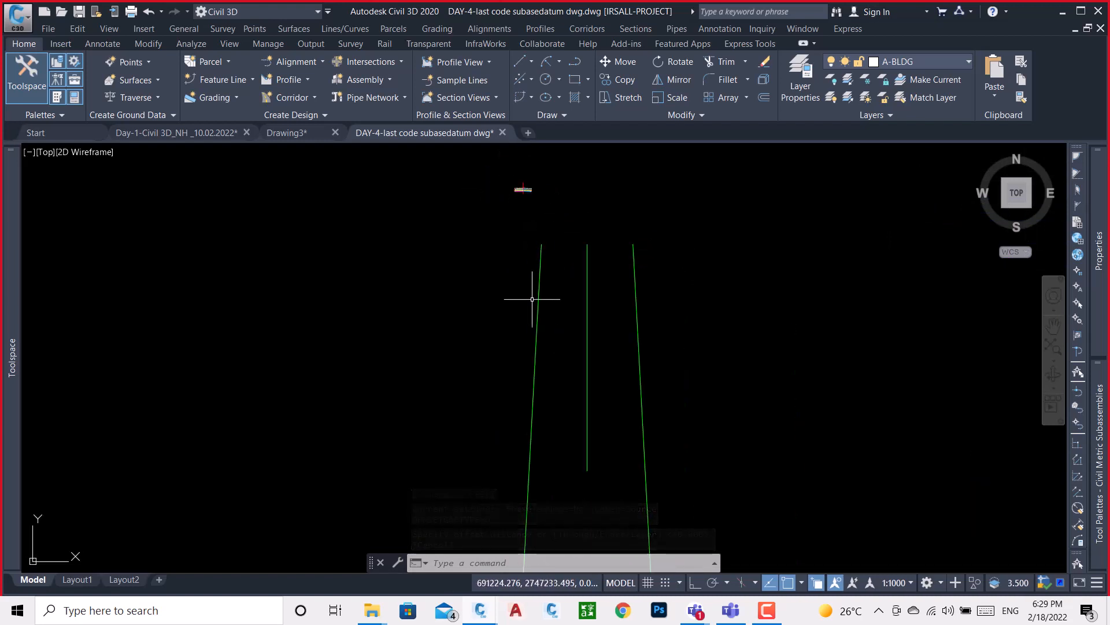
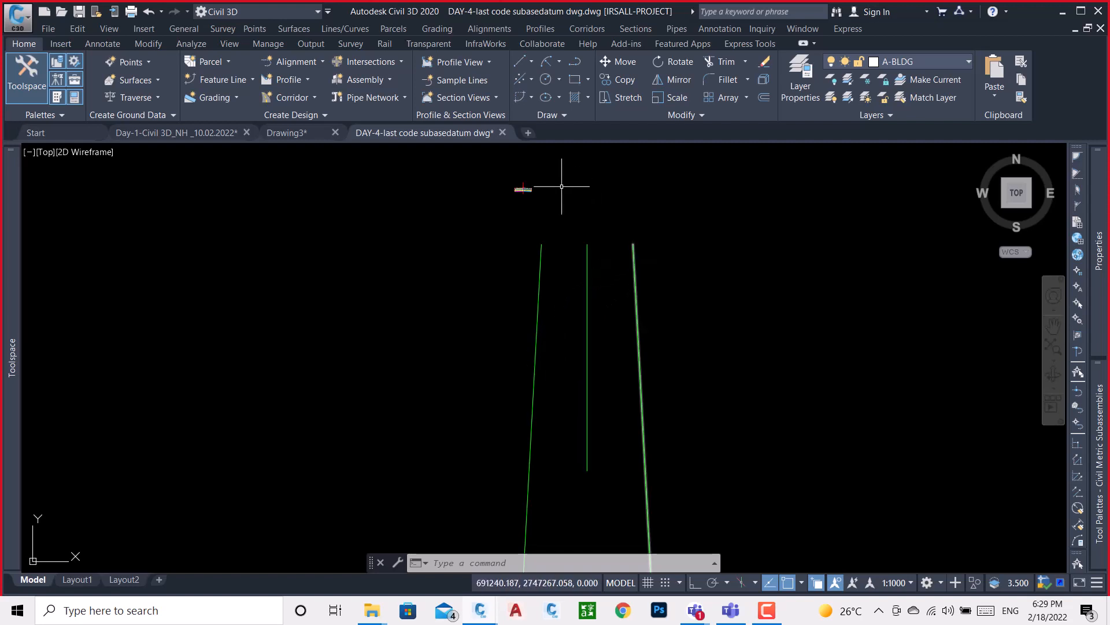
pyautogui.scroll(5, 529, 170)
pyautogui.scroll(4, 523, 306)
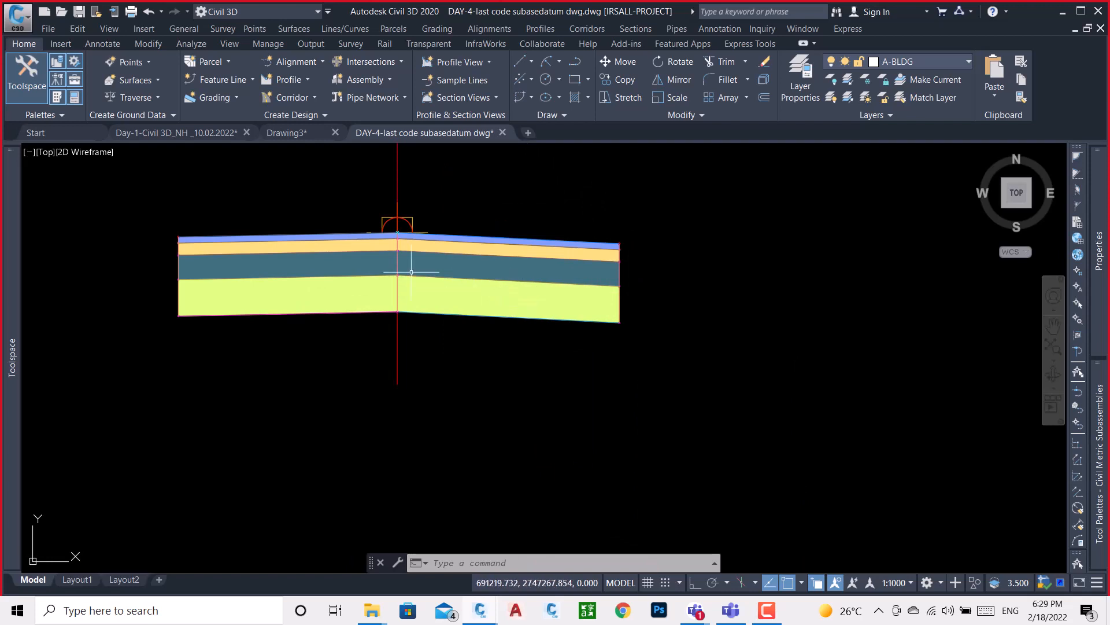
pyautogui.click(251, 238)
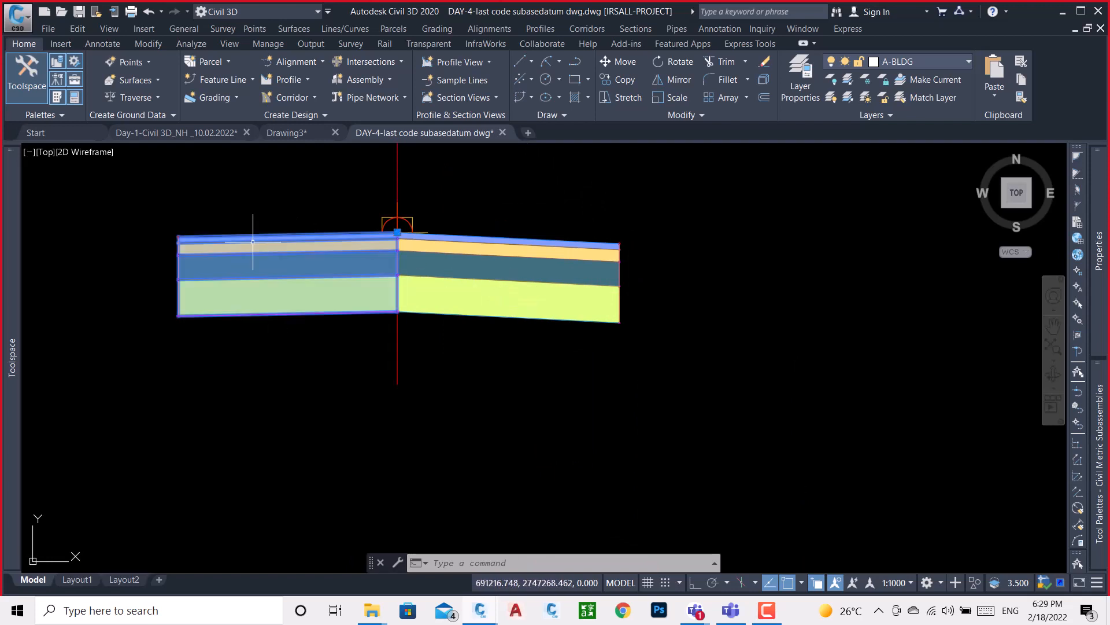
pyautogui.moveTo(1100, 271)
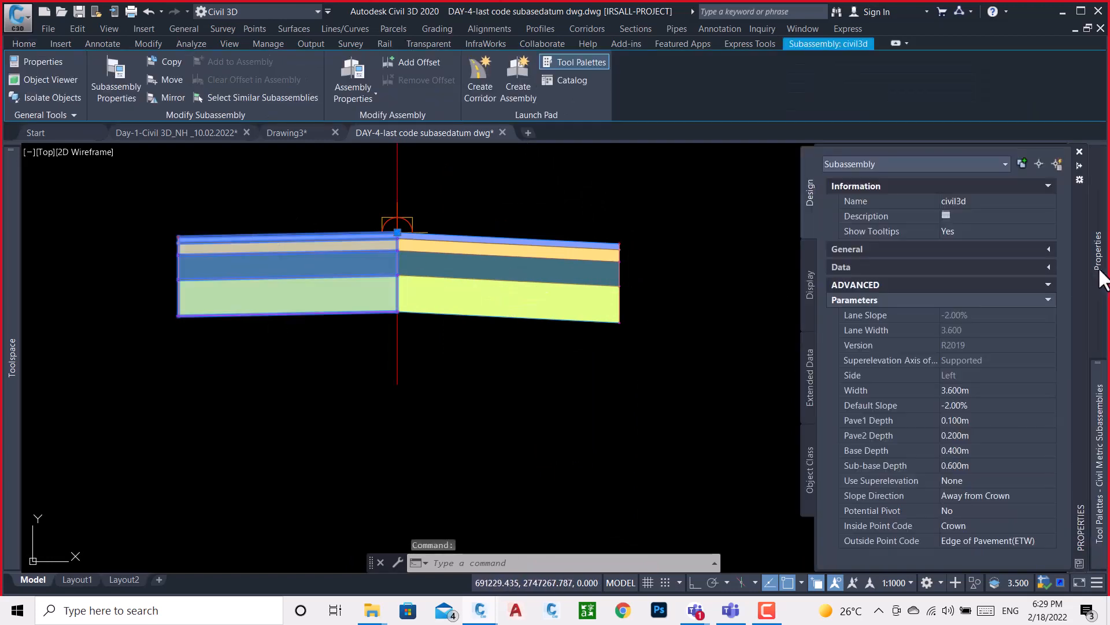
pyautogui.press('Escape')
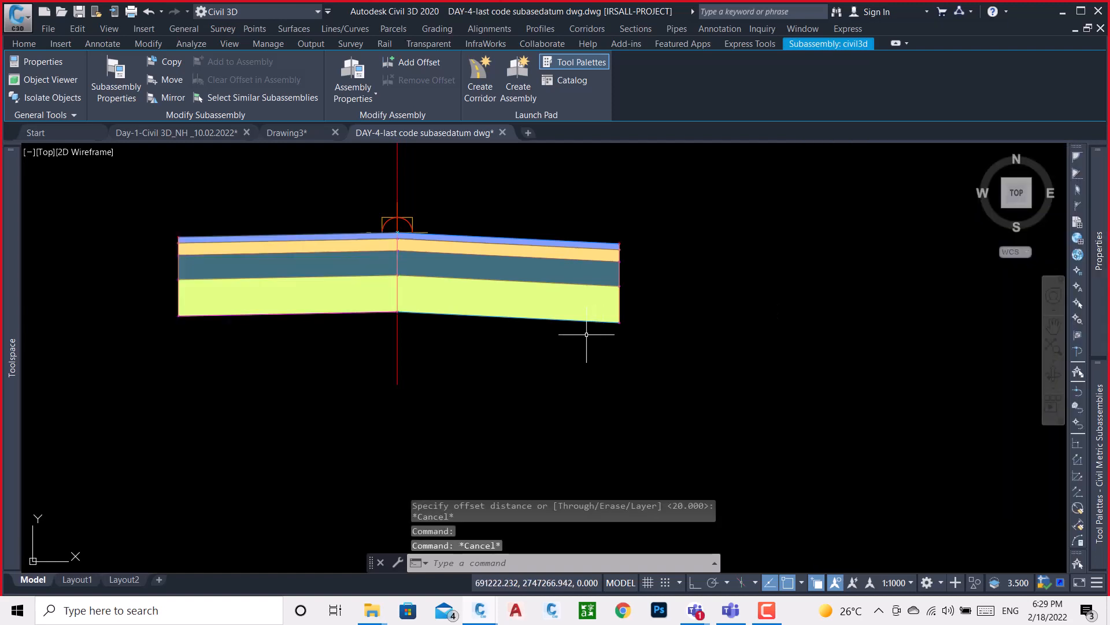
pyautogui.click(487, 242)
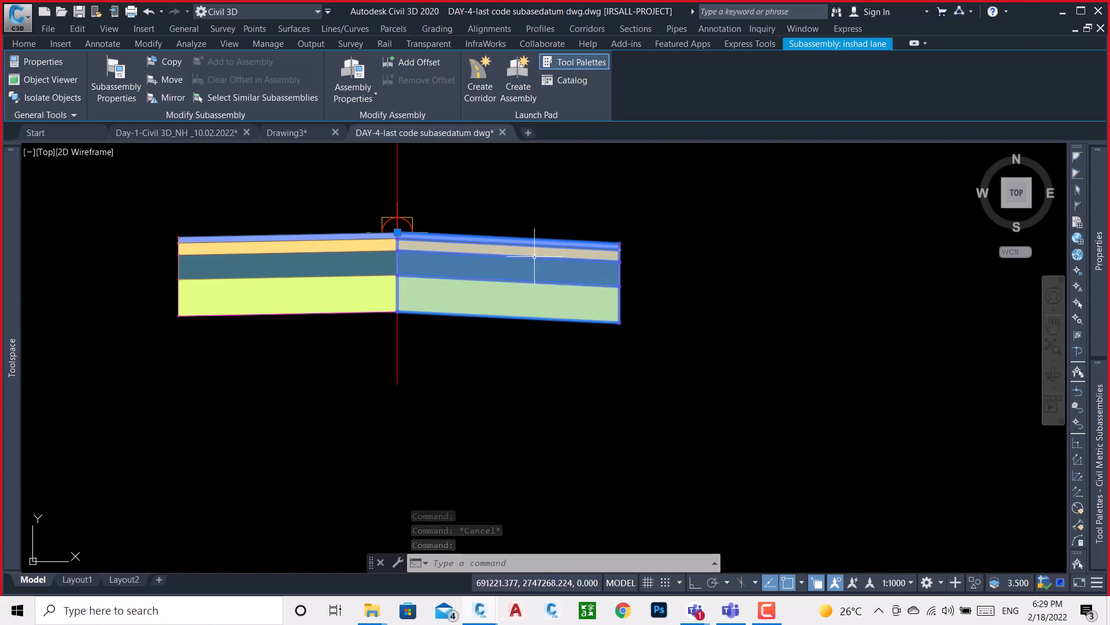
pyautogui.moveTo(535, 256)
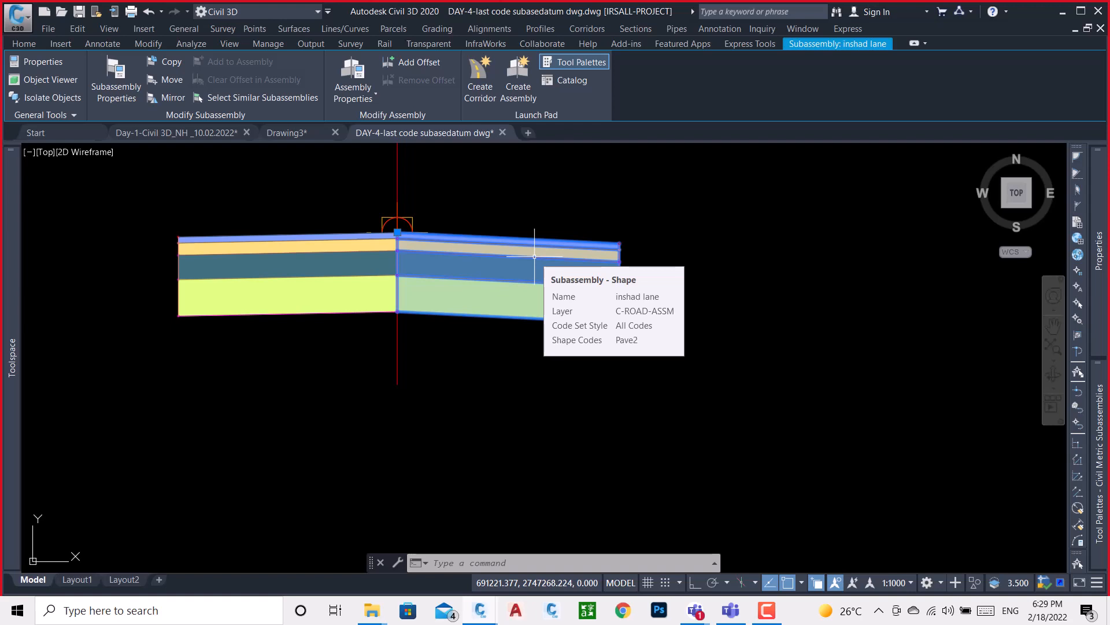
pyautogui.press('Escape')
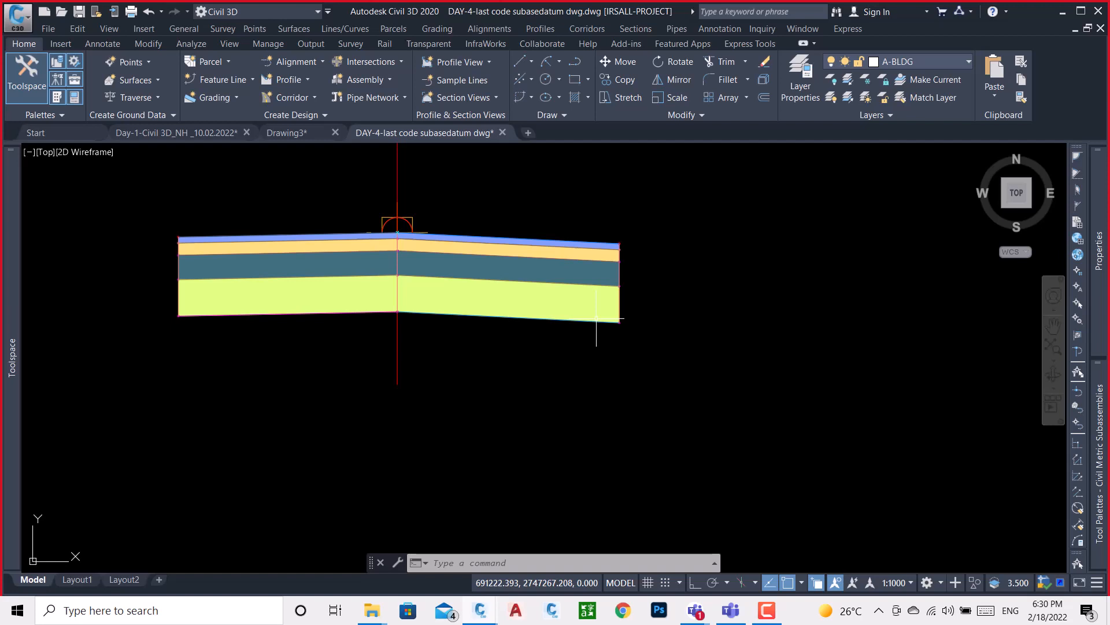
pyautogui.scroll(-10, 633, 237)
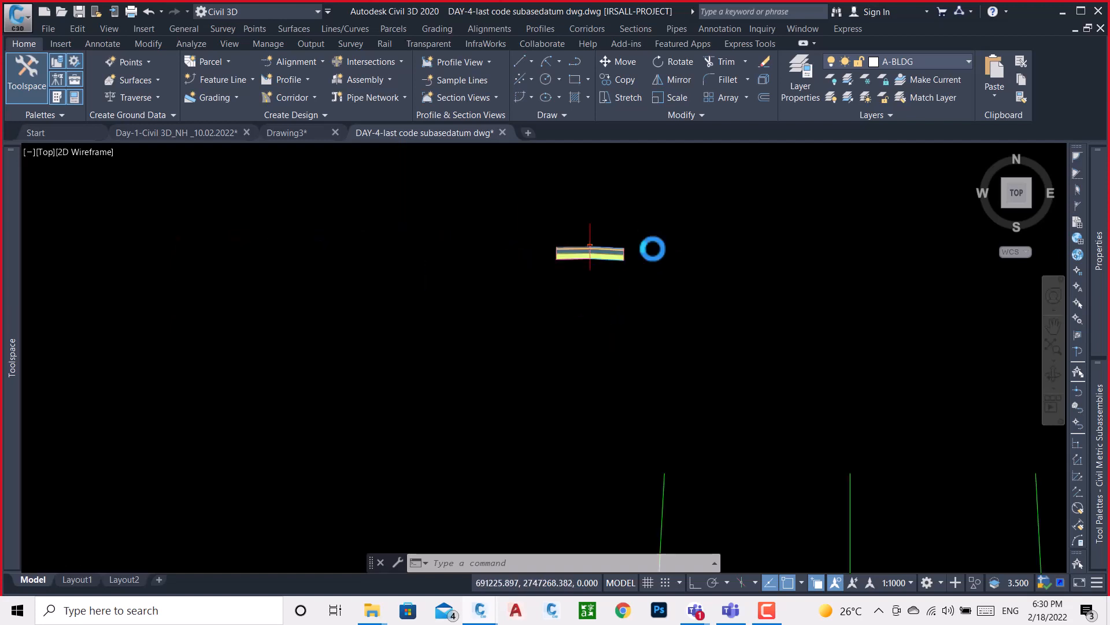
pyautogui.scroll(4, 665, 278)
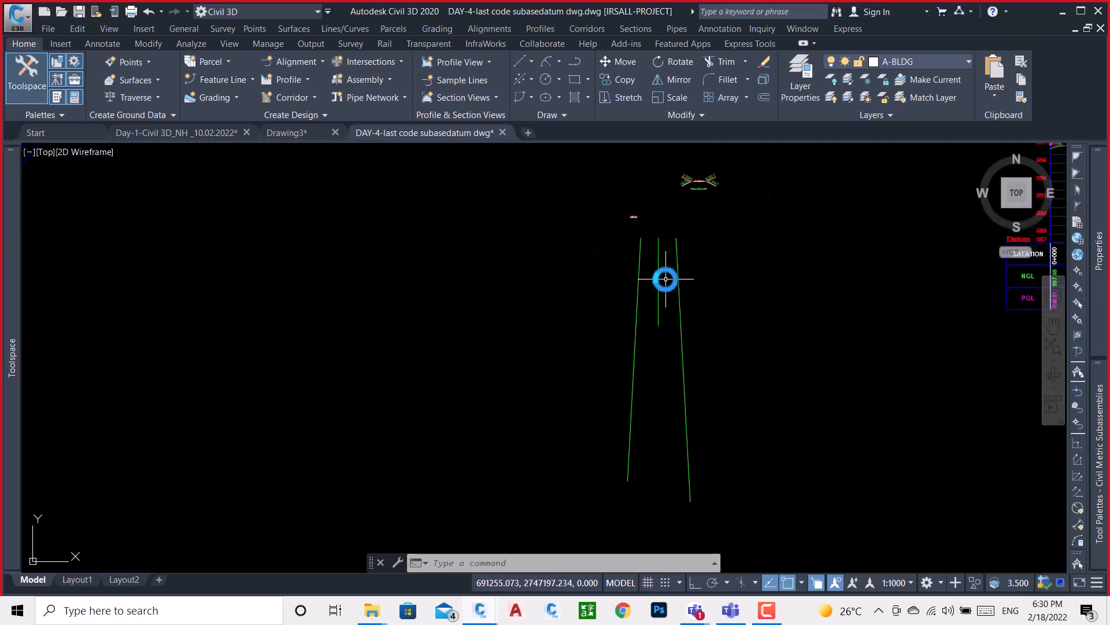
pyautogui.scroll(-5, 662, 278)
pyautogui.scroll(-6, 567, 292)
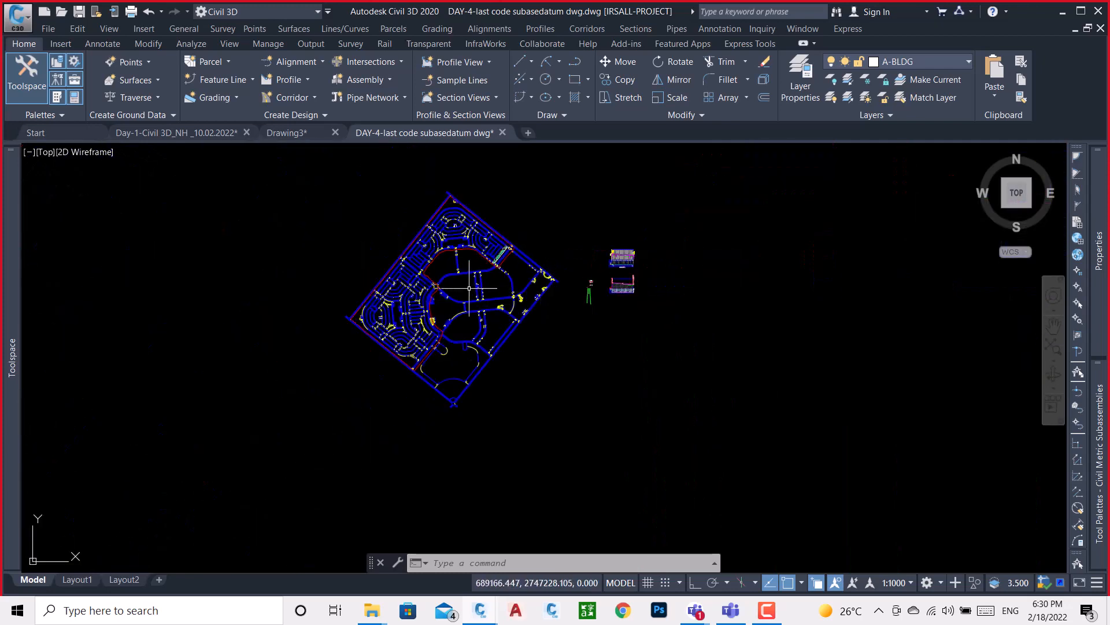
pyautogui.scroll(6, 340, 314)
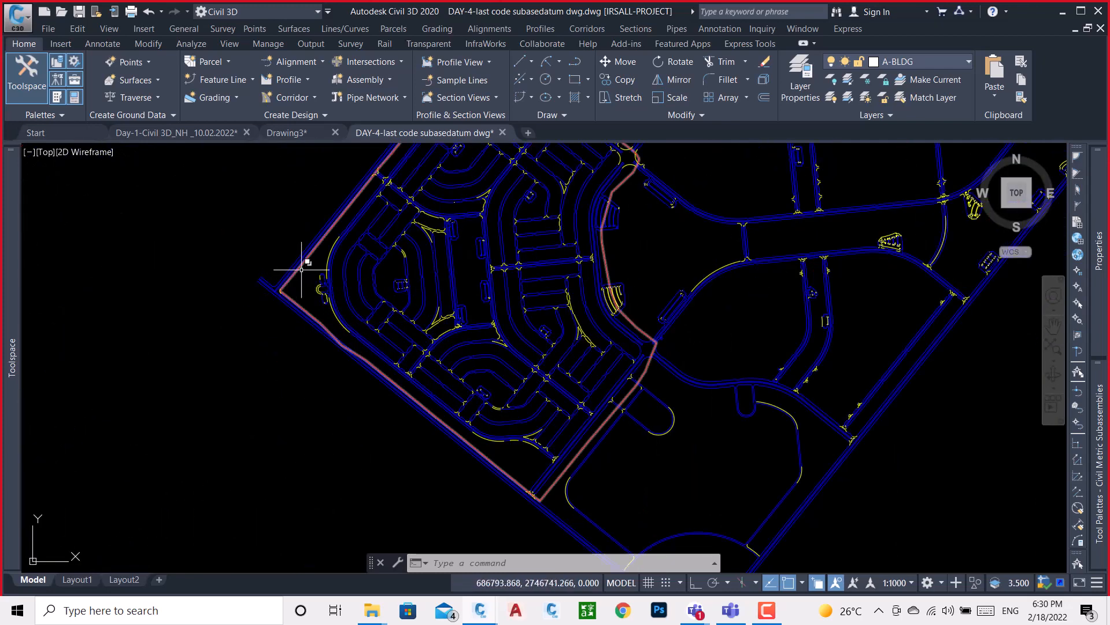
# - Select the red boundary near the site plan's western corner to check which surface it belongs to
pyautogui.scroll(5, 303, 276)
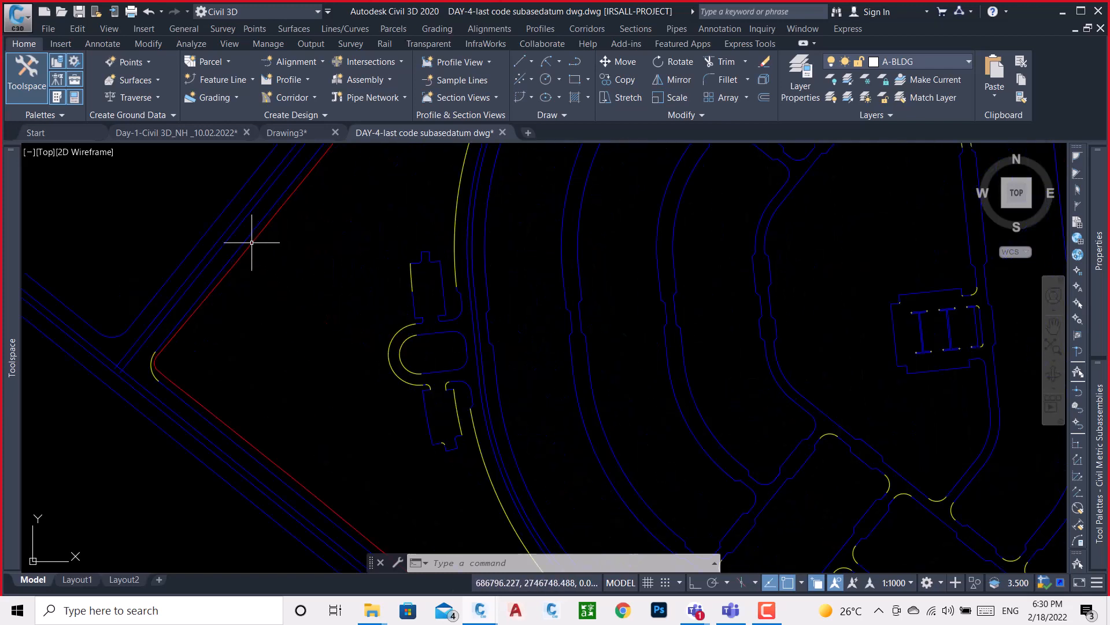
pyautogui.click(252, 242)
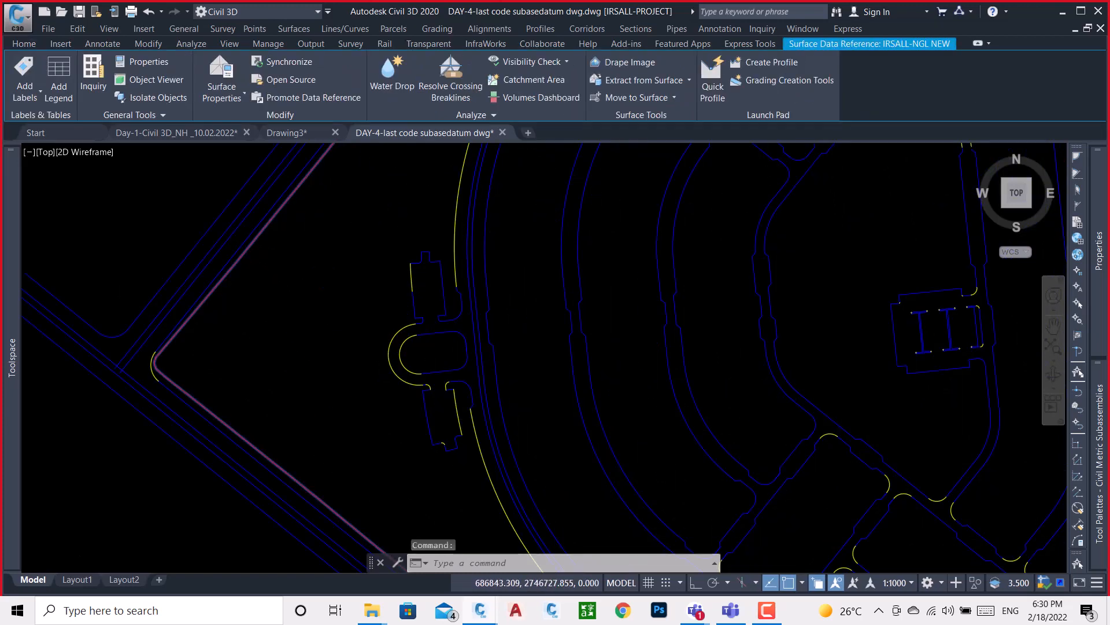
pyautogui.scroll(-5, 302, 256)
pyautogui.press('Escape')
pyautogui.press('Escape')
pyautogui.scroll(-3, 390, 284)
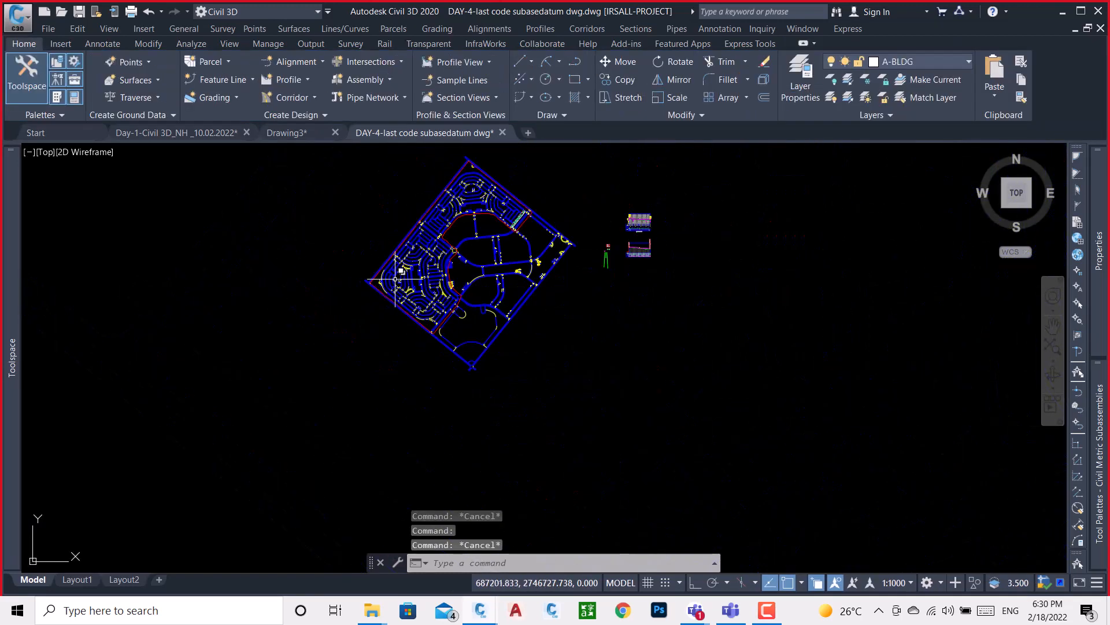
# - Move the three green lines to the site plan's western corner, over the red surface boundary
pyautogui.scroll(6, 607, 238)
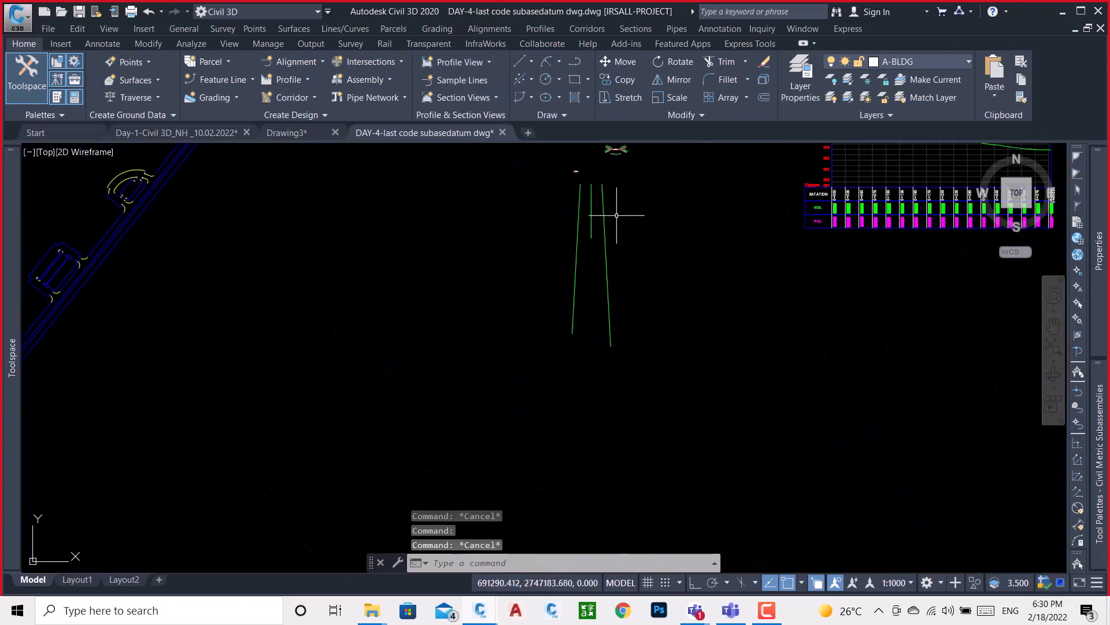
pyautogui.click(634, 197)
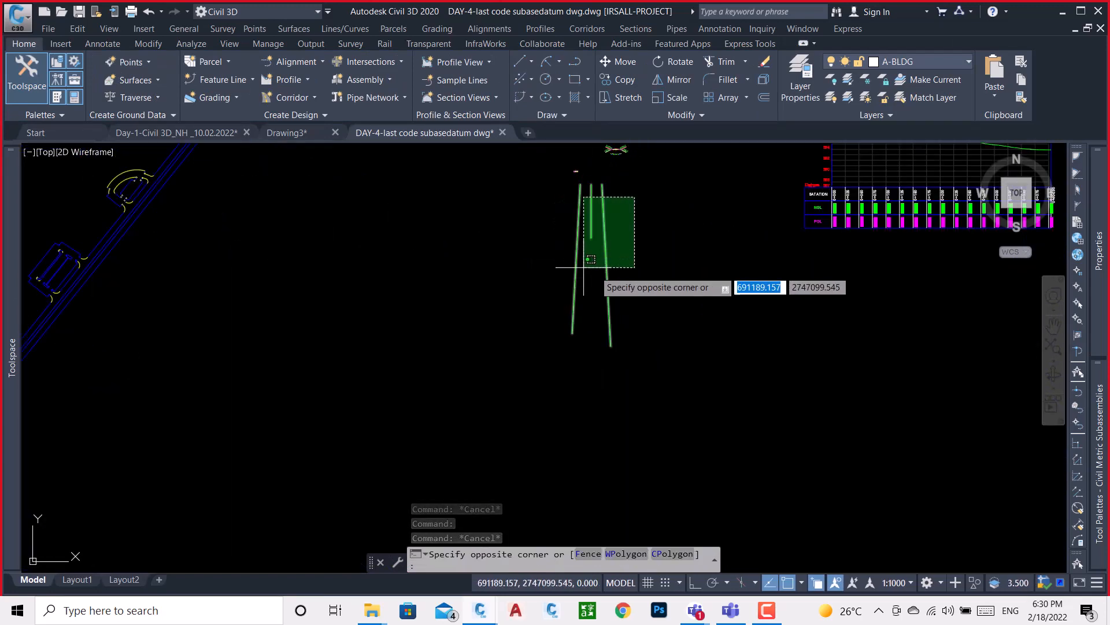
pyautogui.click(651, 270)
pyautogui.click(636, 234)
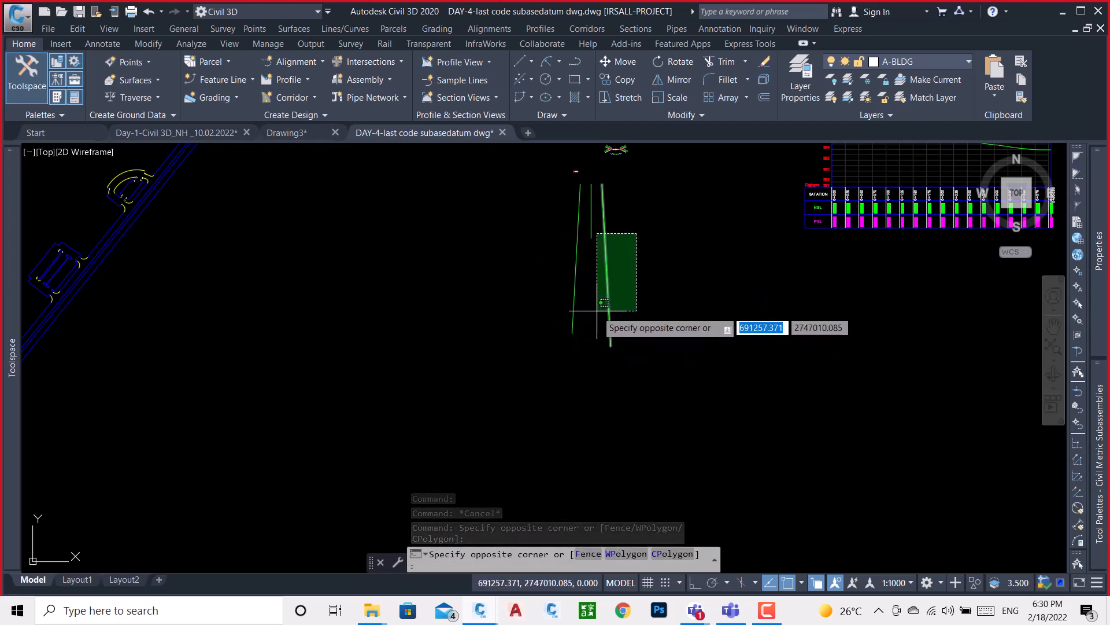
pyautogui.click(552, 331)
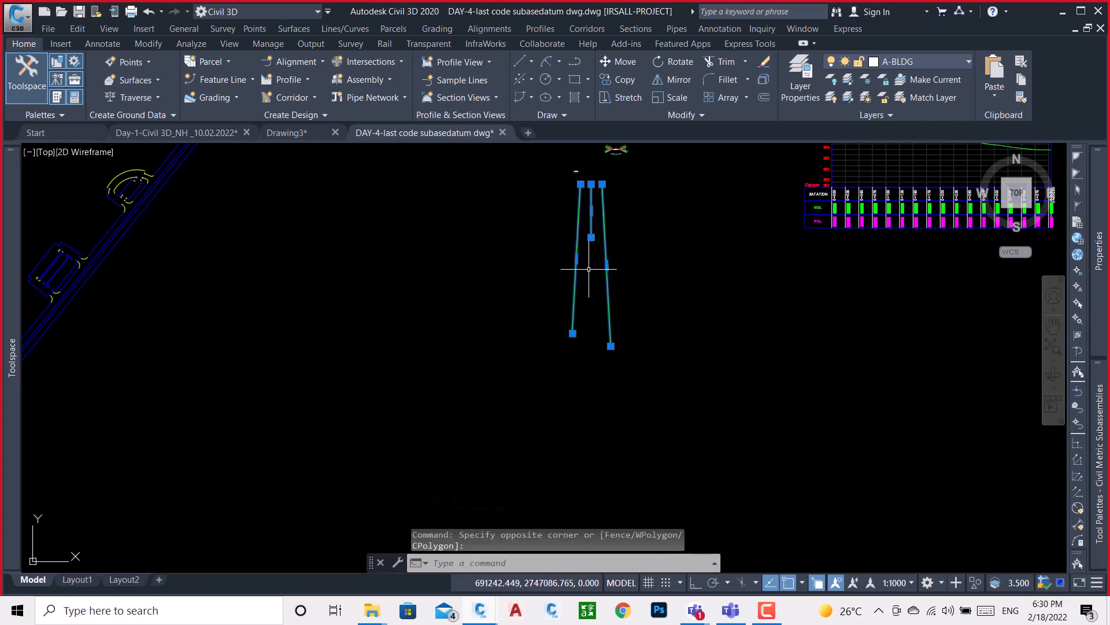
pyautogui.write('m')
pyautogui.press('Return')
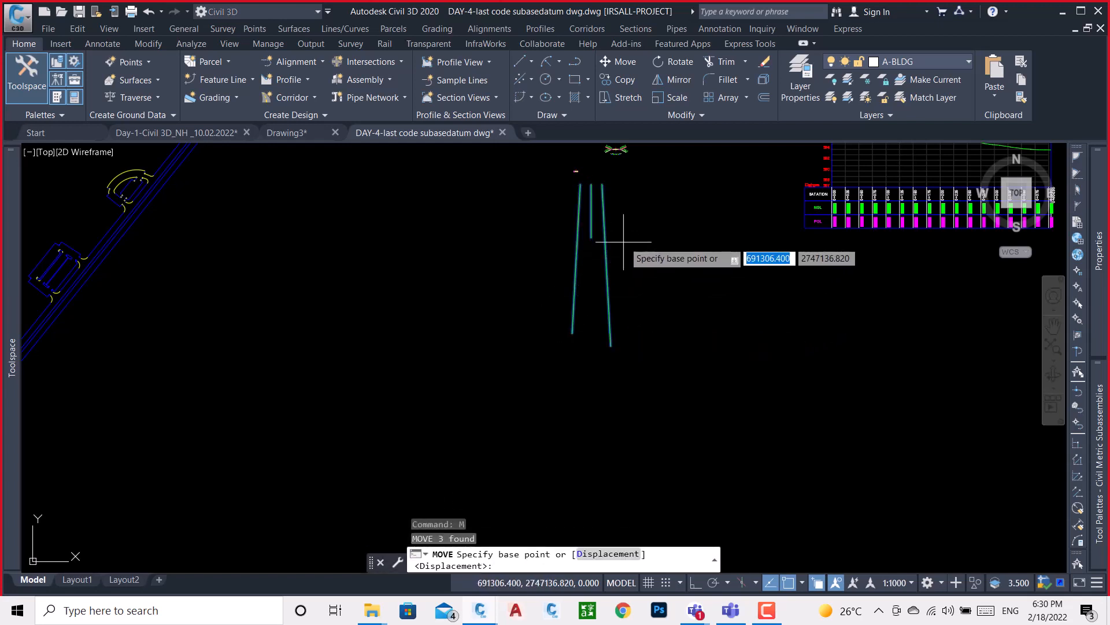
pyautogui.click(636, 255)
pyautogui.scroll(-5, 848, 285)
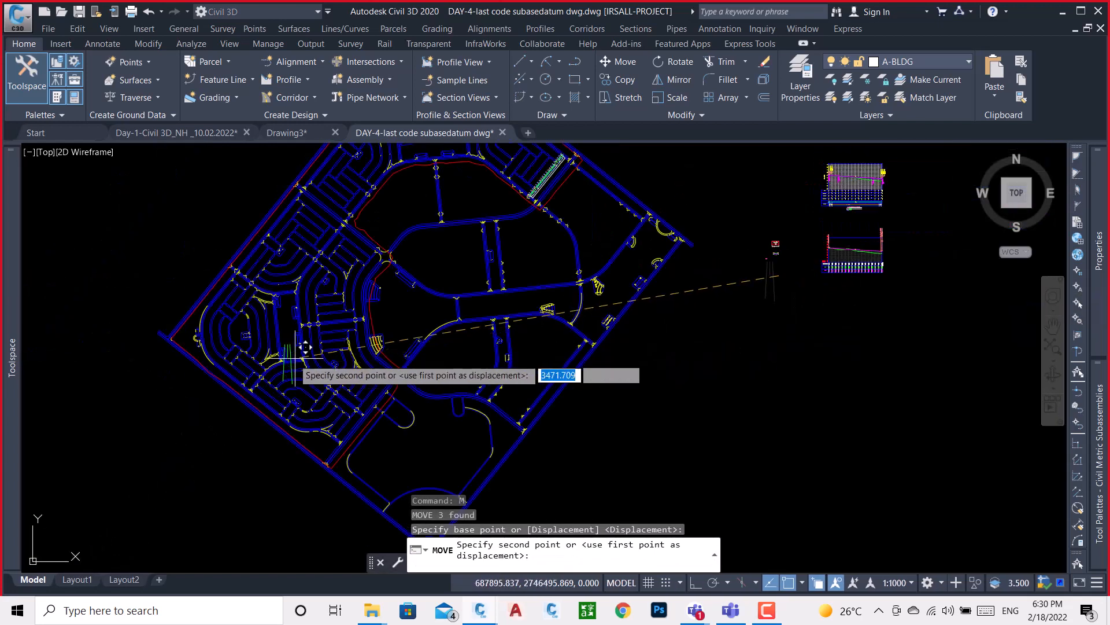
pyautogui.scroll(4, 237, 341)
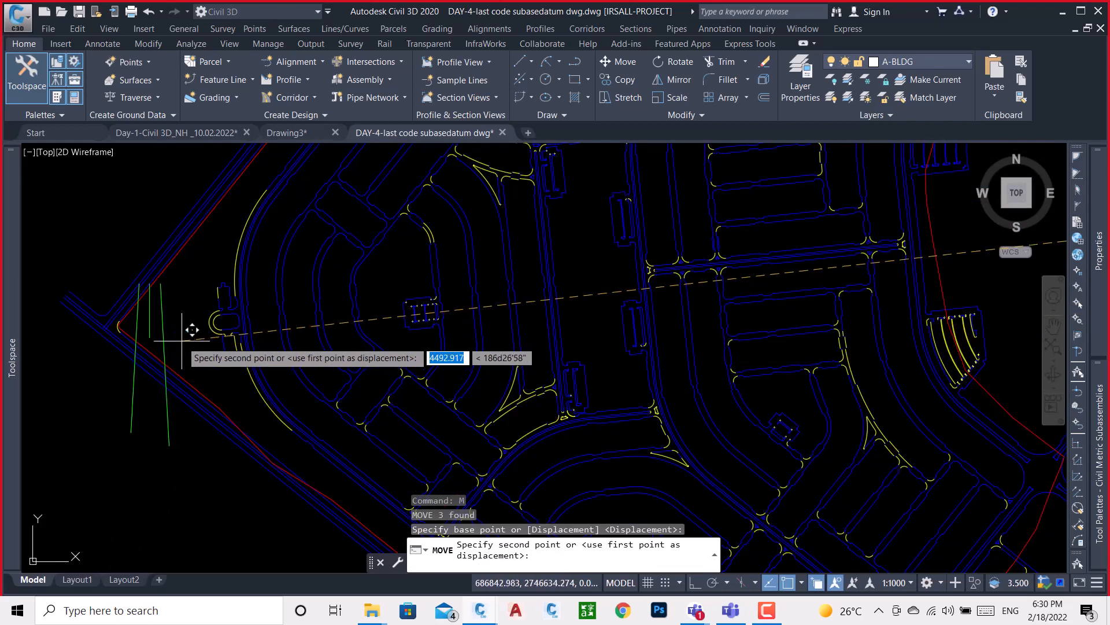
pyautogui.click(222, 320)
pyautogui.scroll(2, 211, 393)
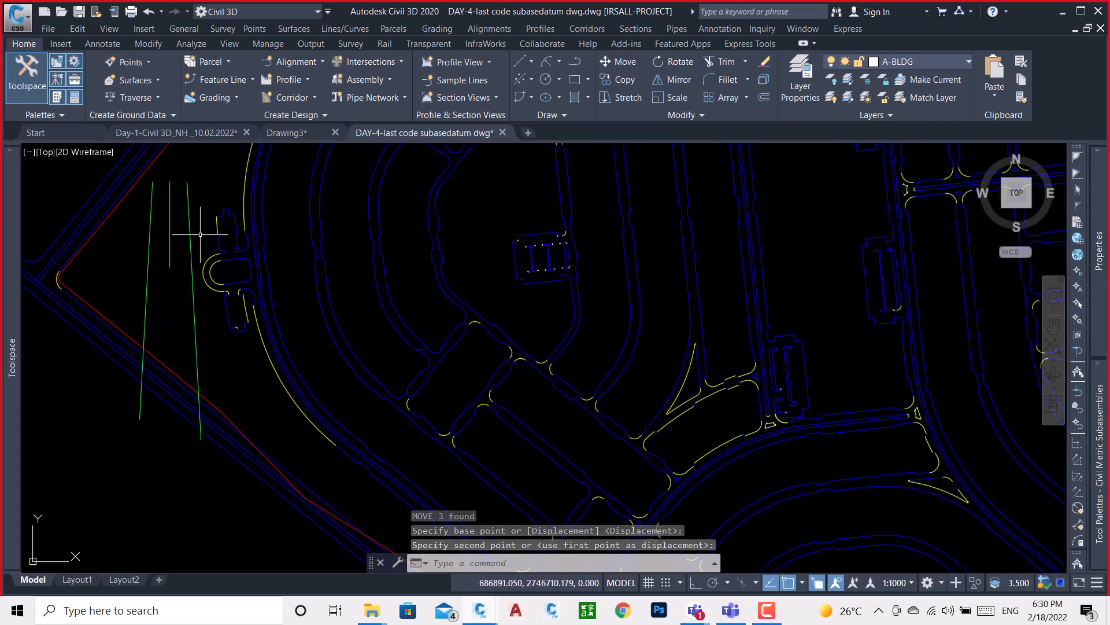
# - Erase the three green lines at the site plan's western corner
pyautogui.click(203, 191)
pyautogui.click(124, 241)
pyautogui.press('Delete')
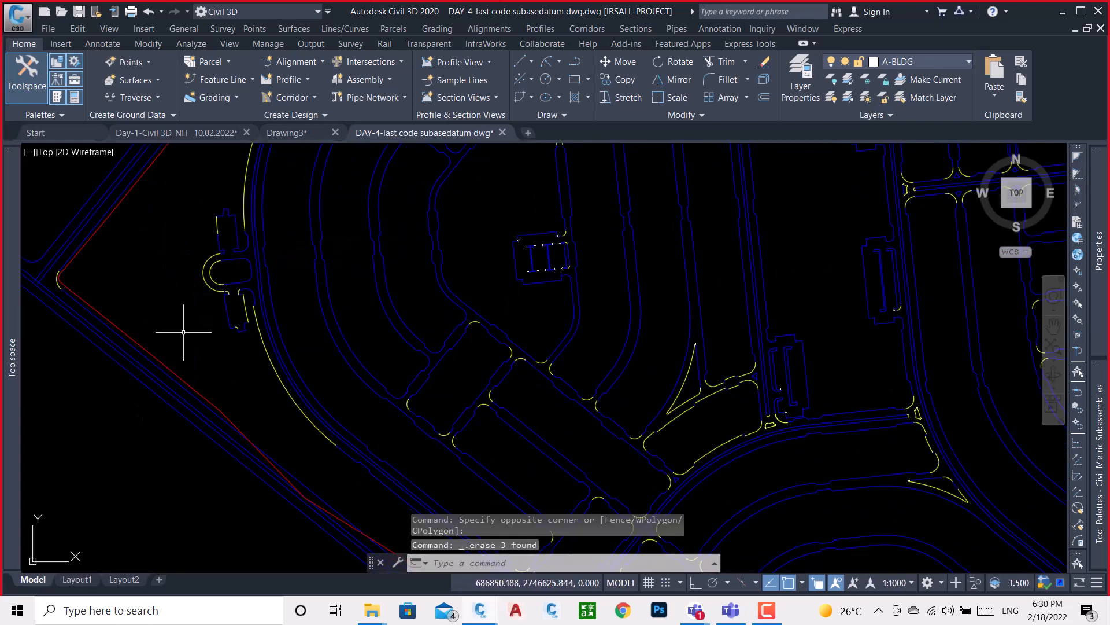
# - Draw a straight polyline running southeast just inside the surface boundary from the site's western corner
pyautogui.write('pl')
pyautogui.press('Return')
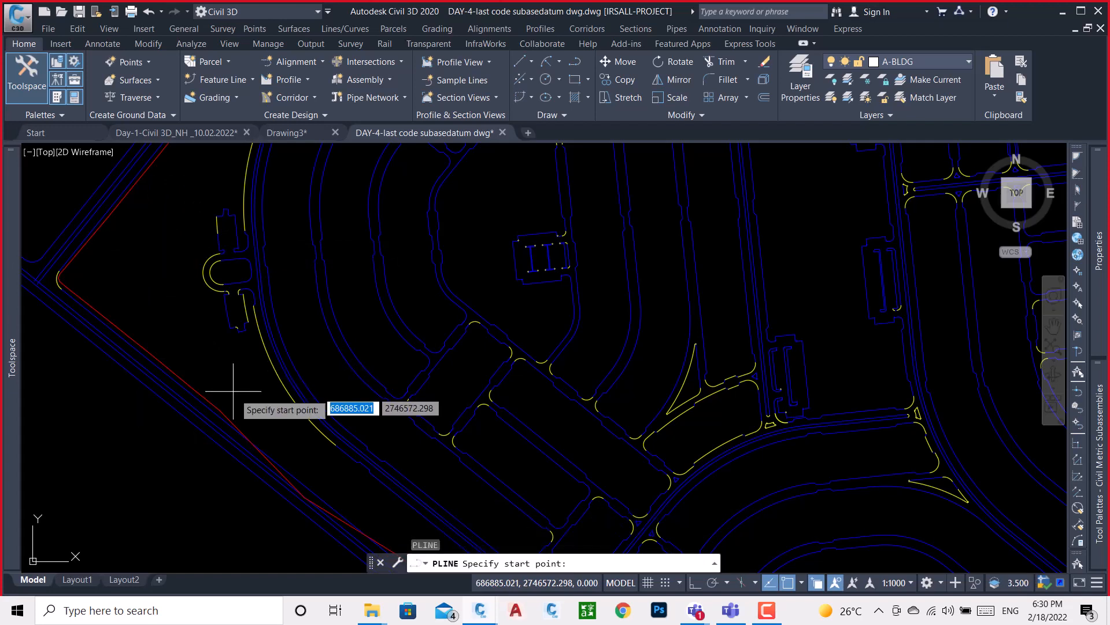
pyautogui.scroll(3, 234, 384)
pyautogui.scroll(-3, 219, 353)
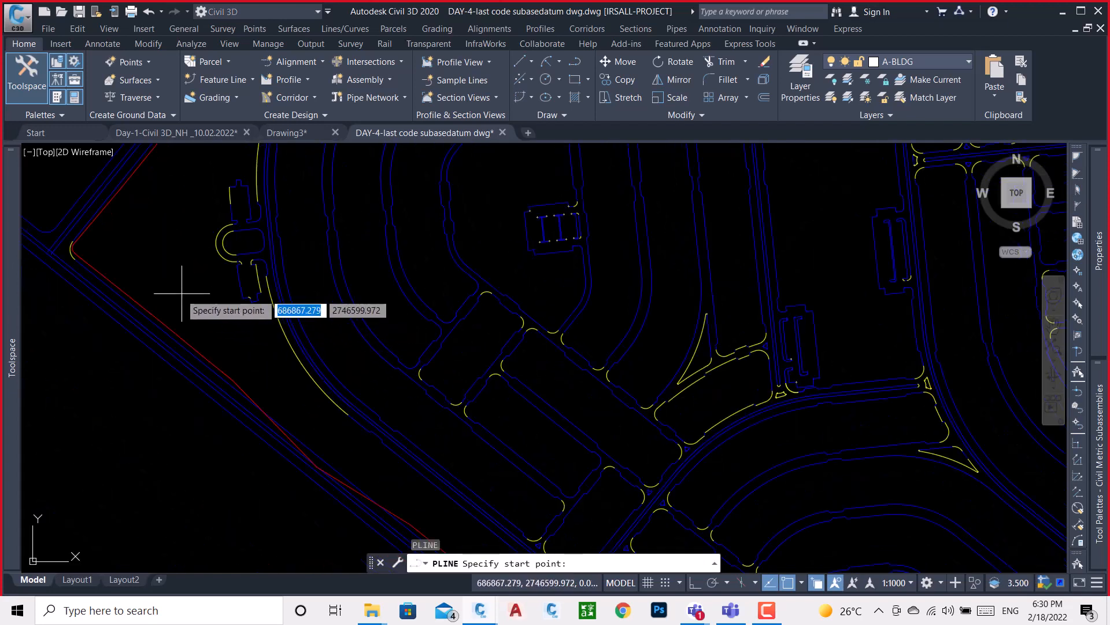
pyautogui.click(112, 262)
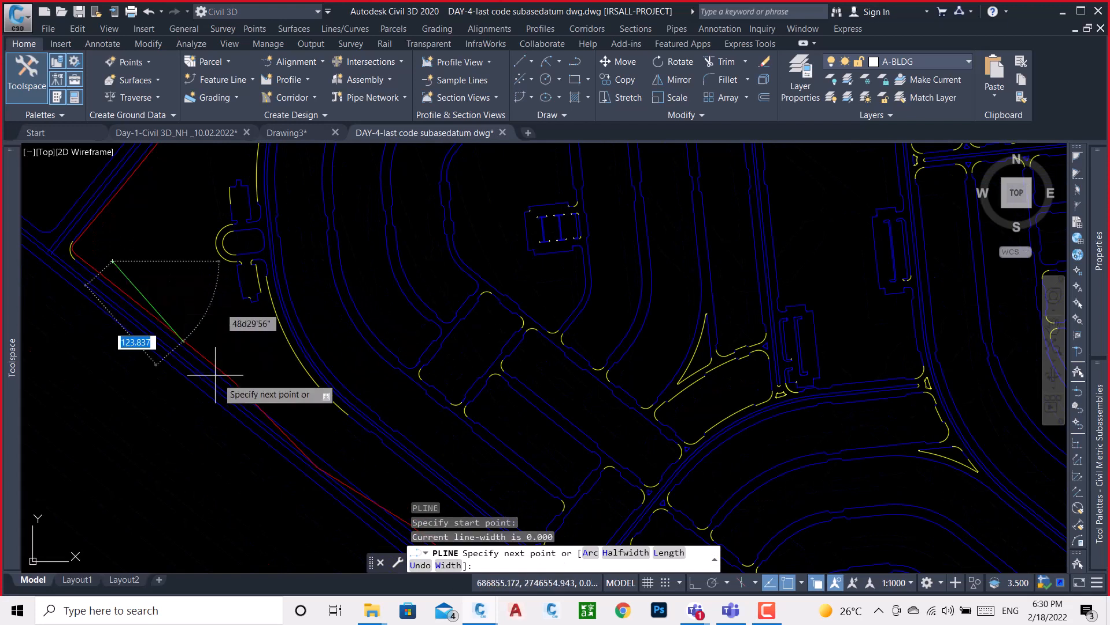
pyautogui.click(277, 415)
pyautogui.press('Return')
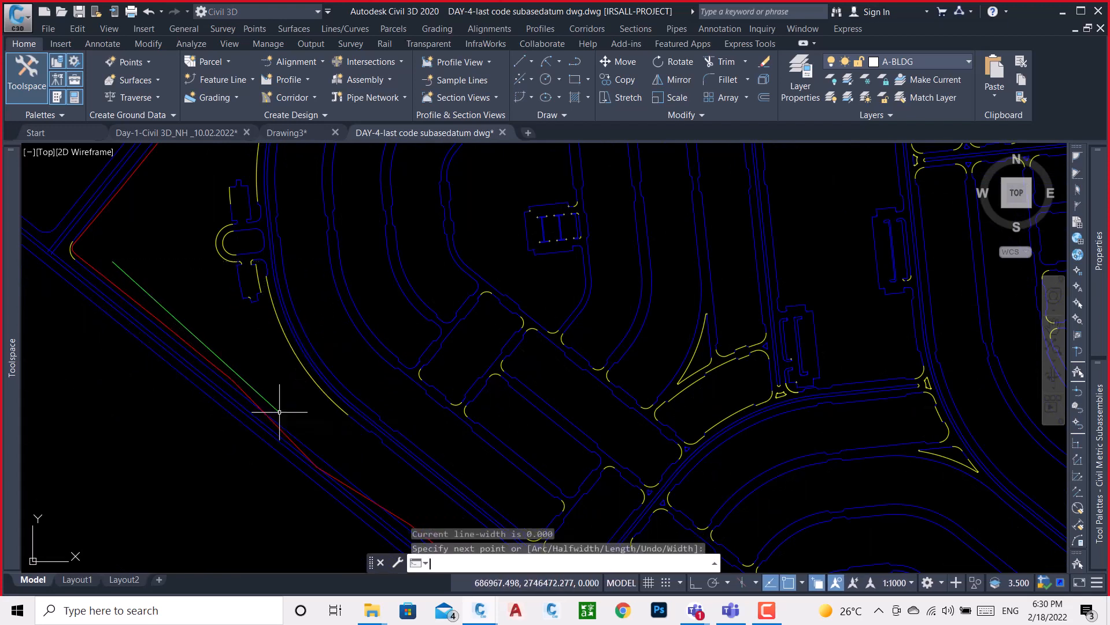
# - Draw a longer diagonal polyline northeast of the first one, running southeast between it and the curved yellow road edge
pyautogui.press('Return')
pyautogui.scroll(4, 147, 232)
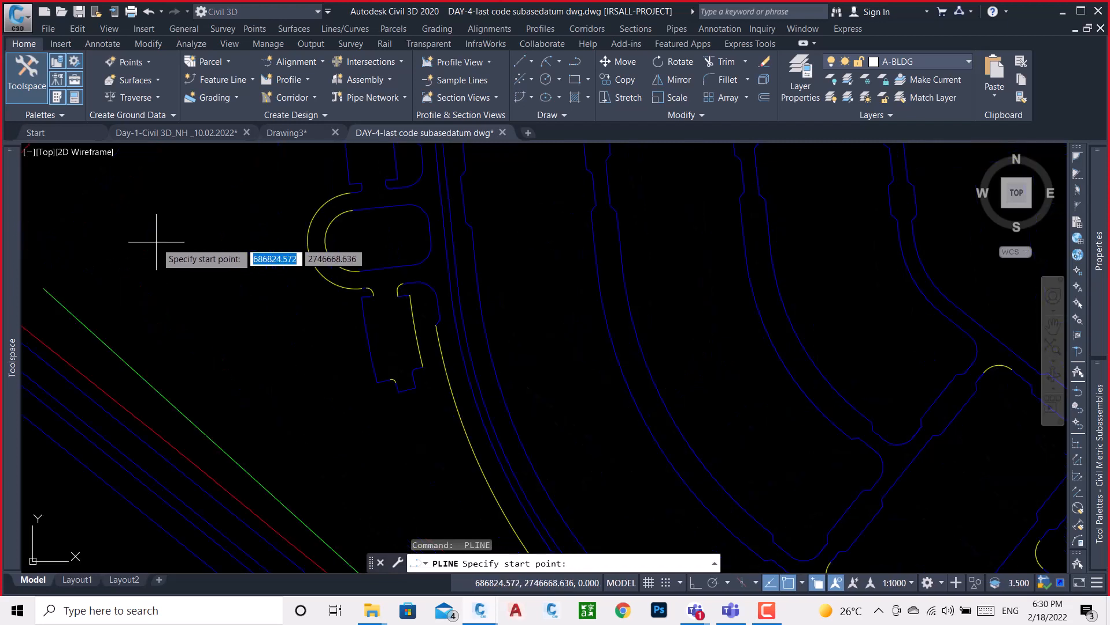
pyautogui.click(140, 205)
pyautogui.scroll(-3, 124, 233)
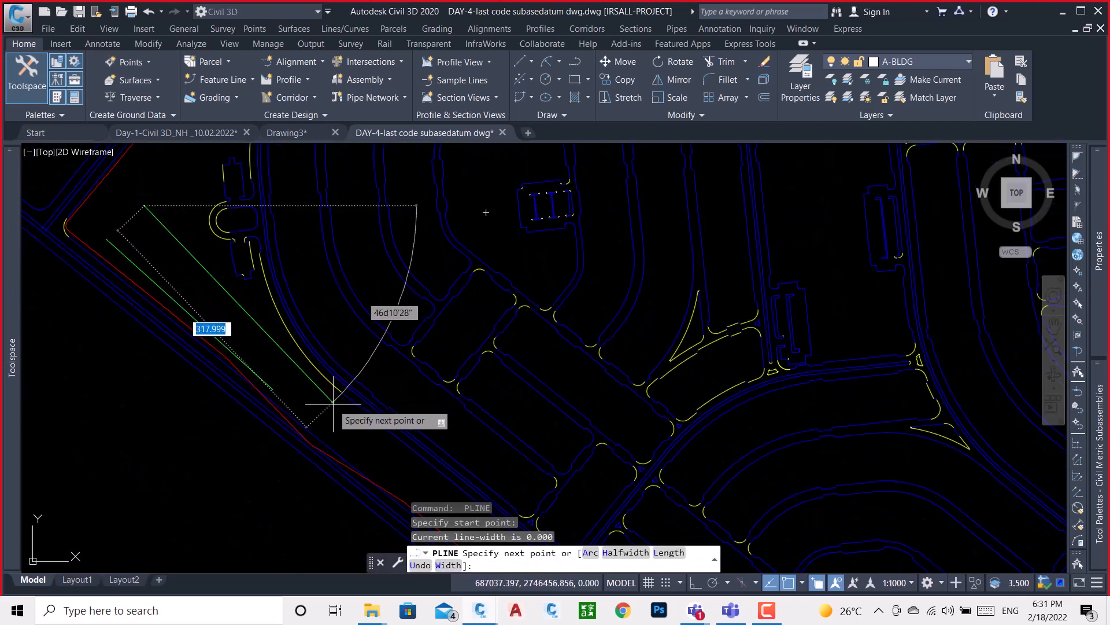
pyautogui.click(357, 435)
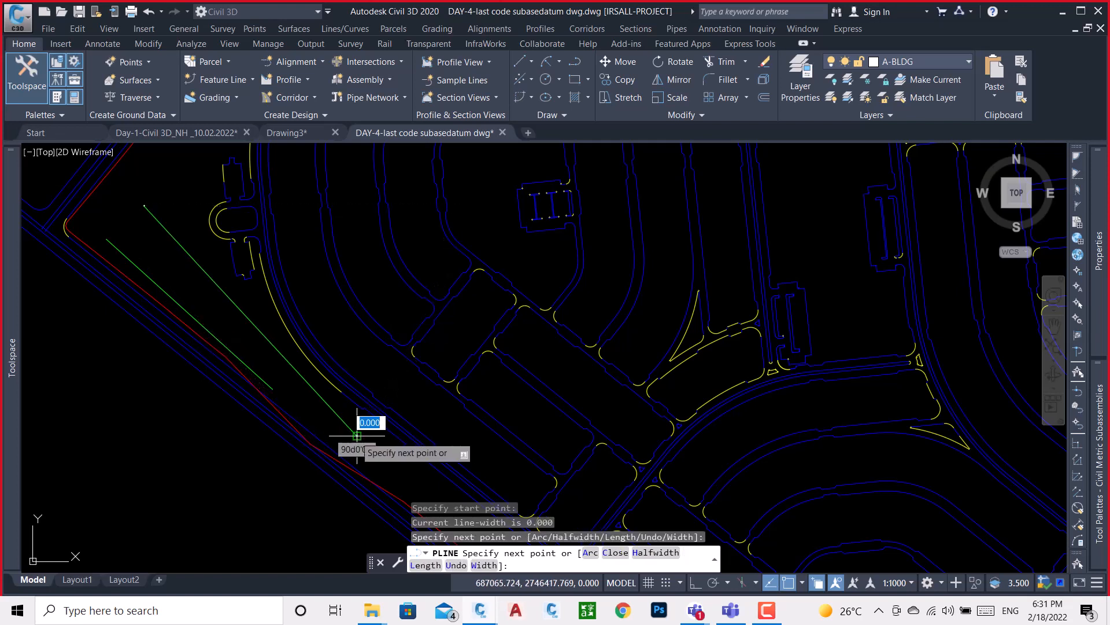
pyautogui.press('Return')
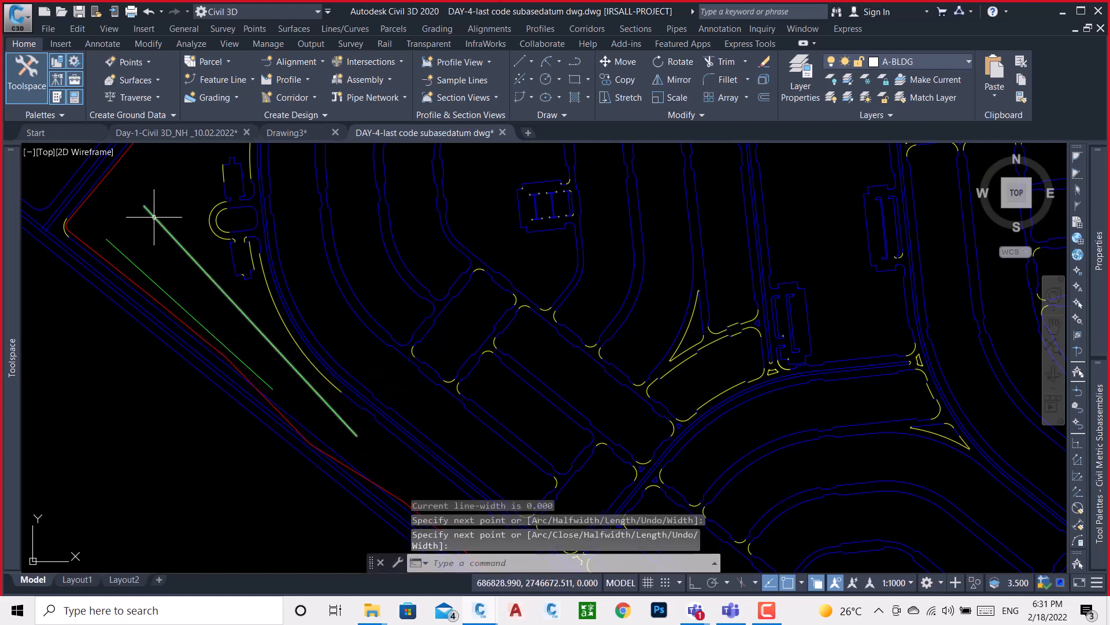
# - Stretch the upper end of the longer diagonal polyline straight up to steepen the line
pyautogui.click(145, 207)
pyautogui.click(144, 205)
pyautogui.click(145, 180)
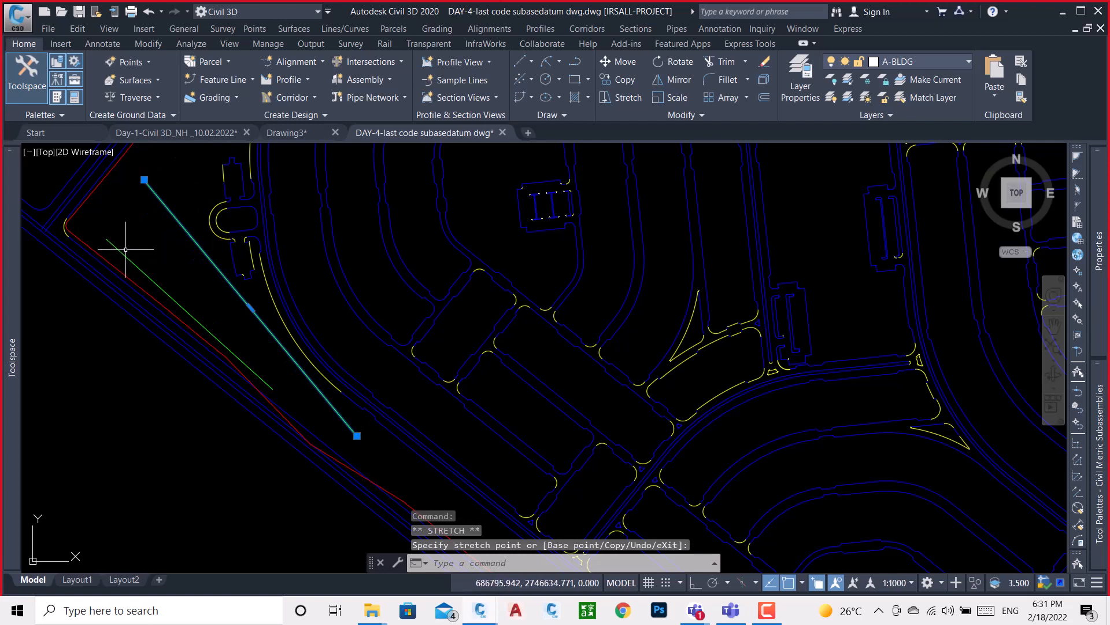
pyautogui.press('Escape')
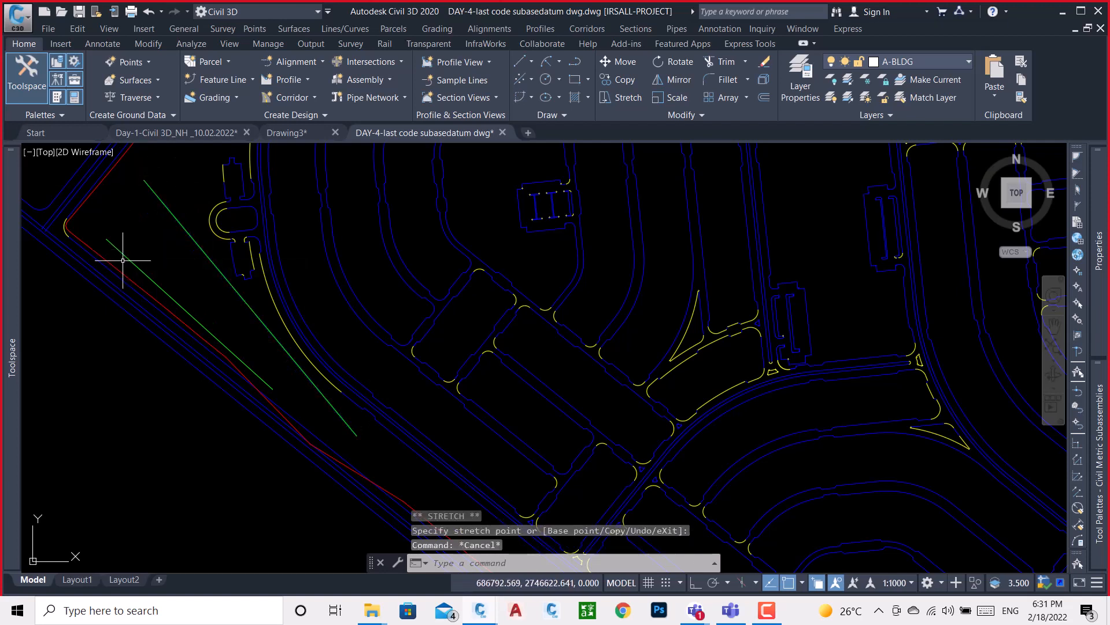
# - Erase the shorter polyline and offset the longer one by 20 toward the southwest
pyautogui.click(137, 266)
pyautogui.press('Delete')
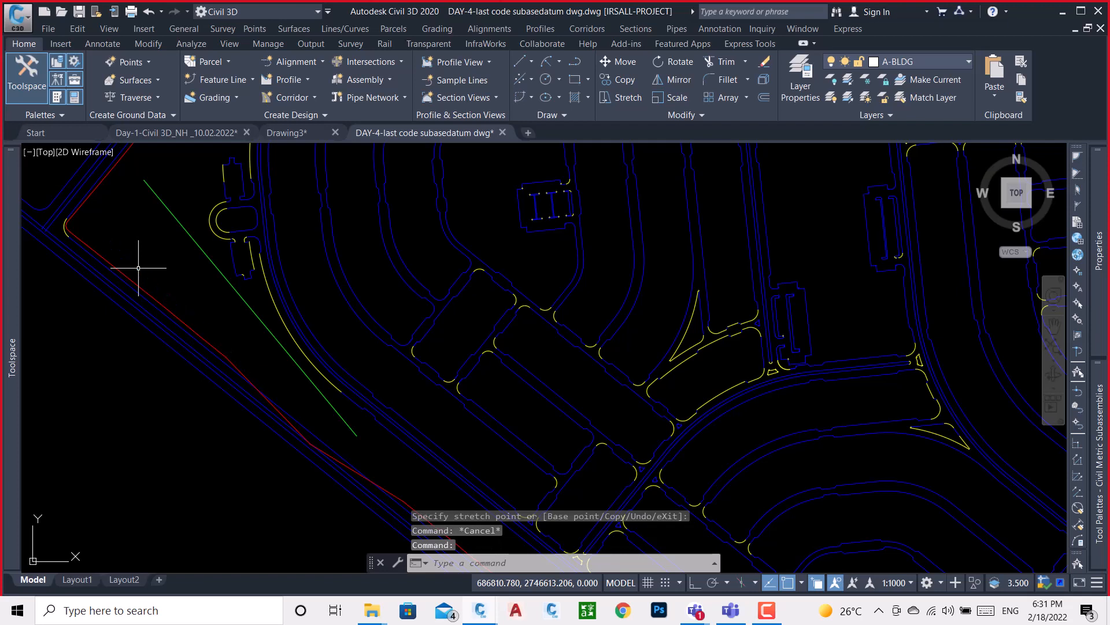
pyautogui.write('o')
pyautogui.press('Return')
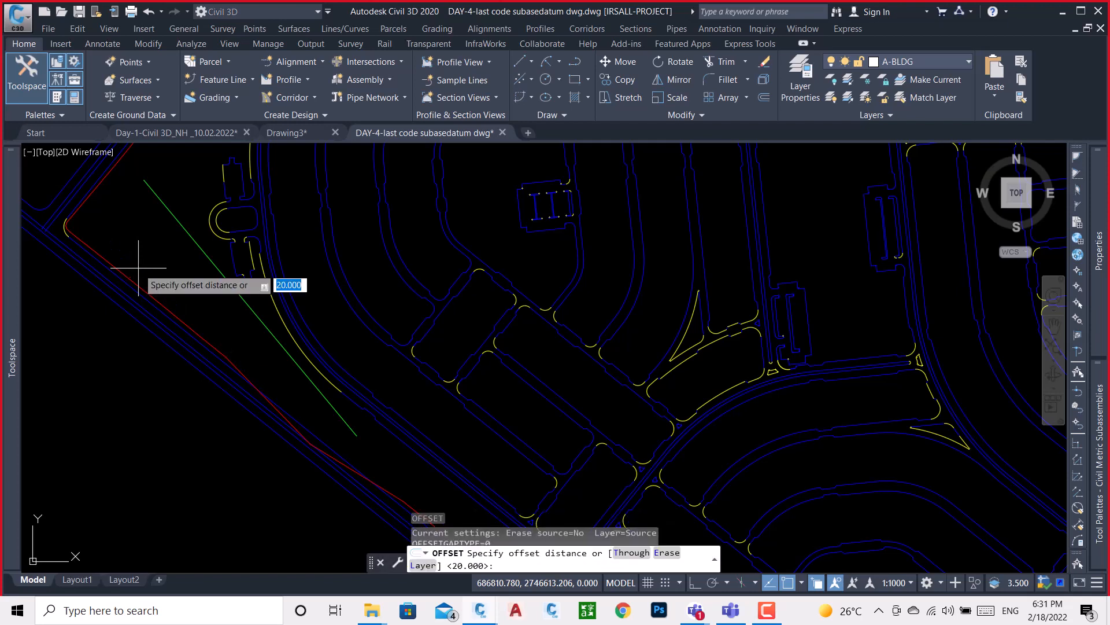
pyautogui.press('Return')
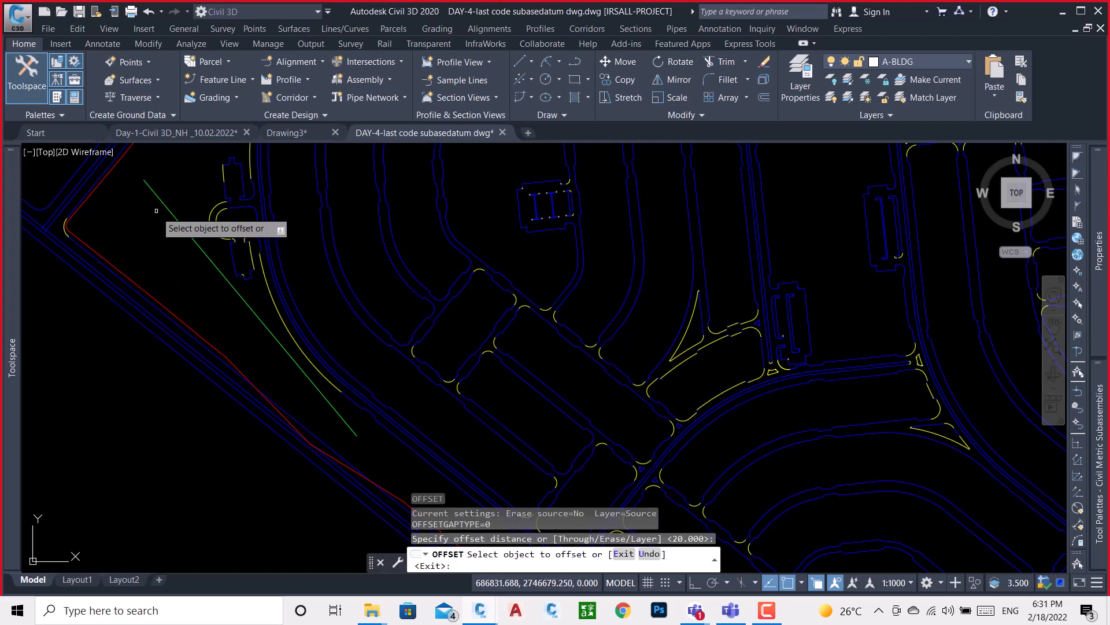
pyautogui.click(151, 190)
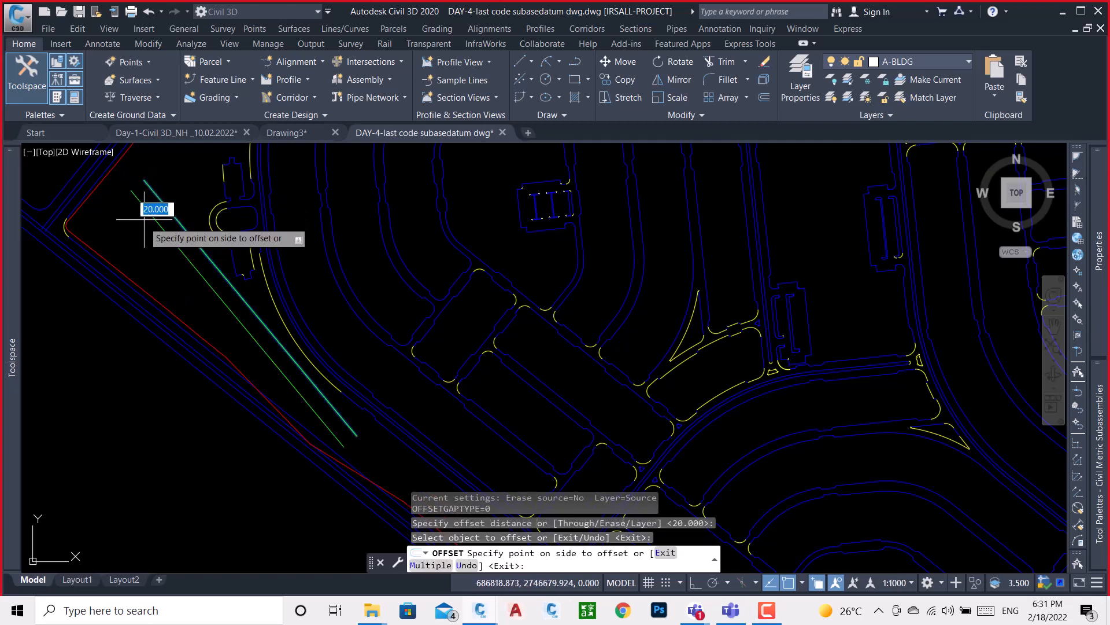
pyautogui.click(129, 254)
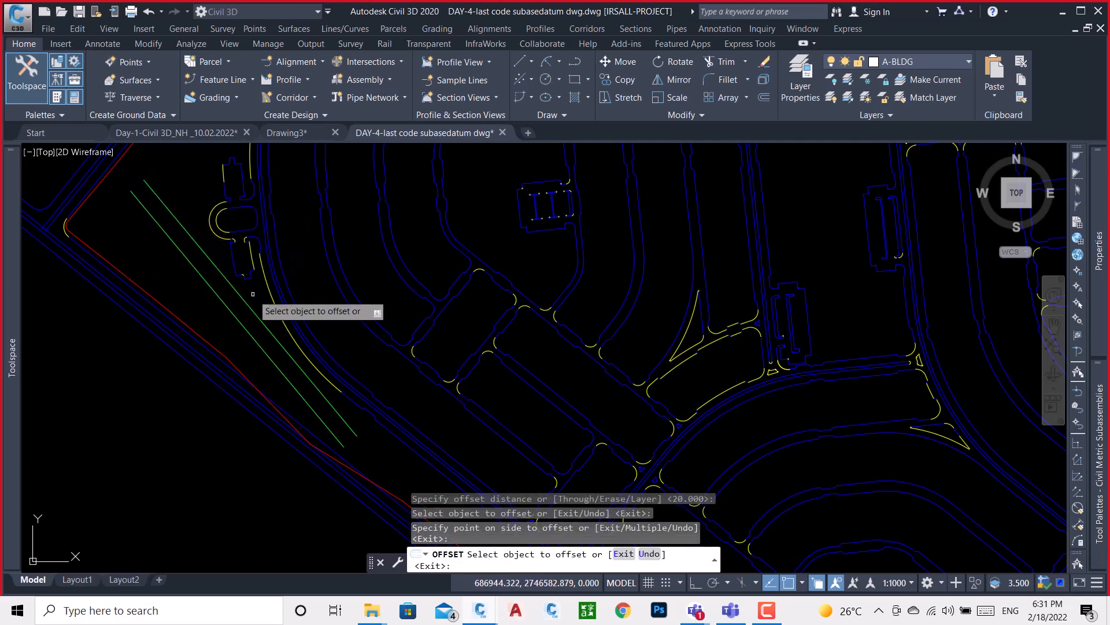
pyautogui.press('Escape')
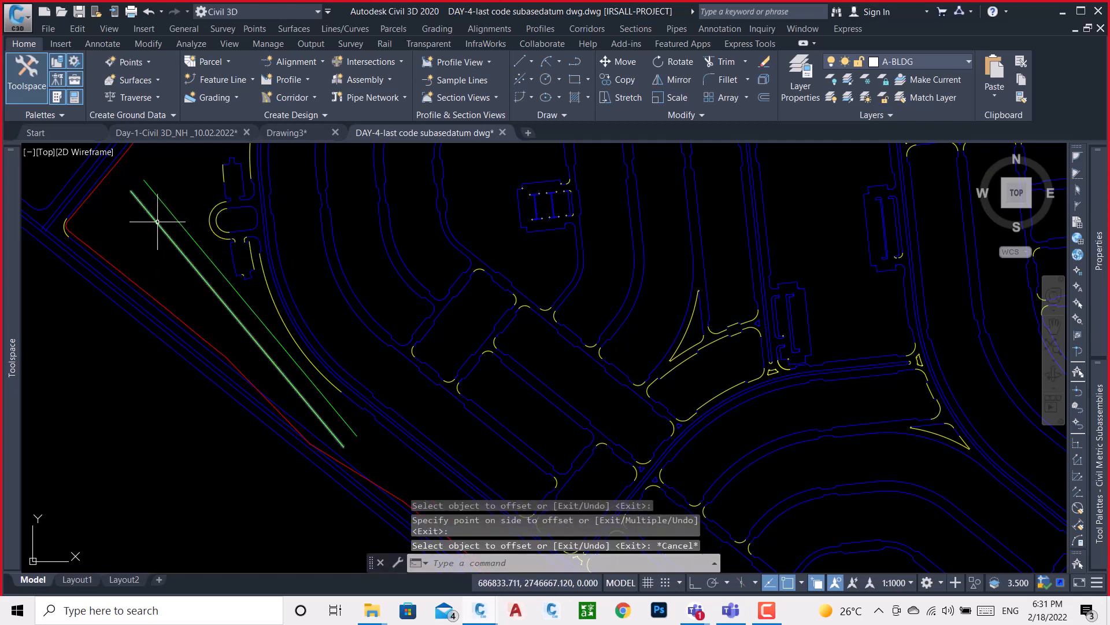
# - Stretch the upper end of the offset line outward to the southwest so it diverges from the original line
pyautogui.click(158, 222)
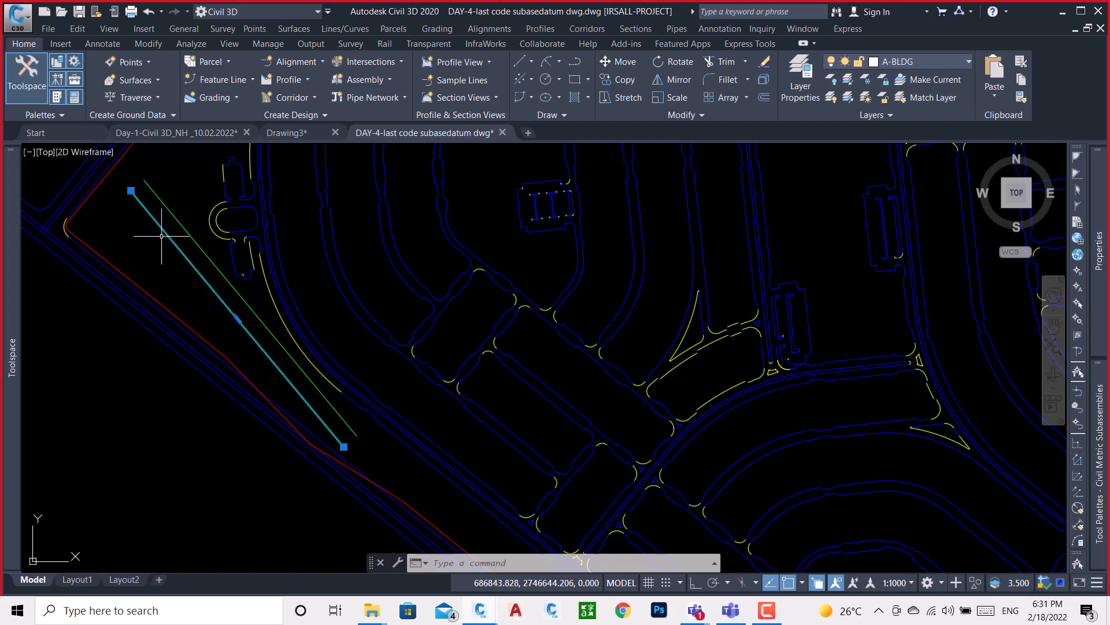
pyautogui.moveTo(131, 190)
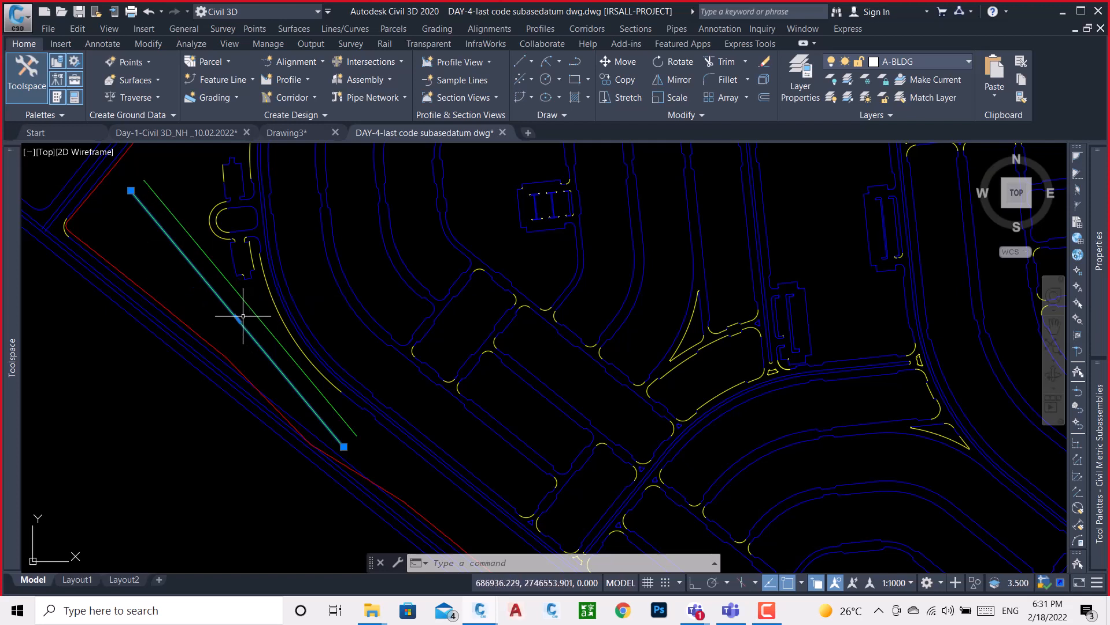
pyautogui.click(131, 190)
pyautogui.click(107, 211)
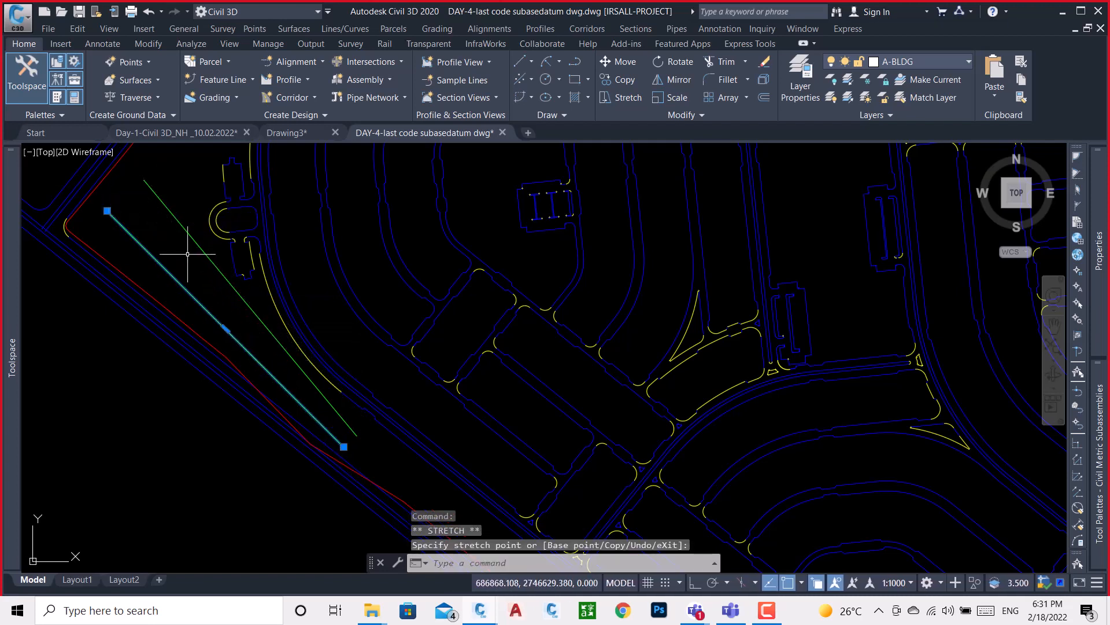
pyautogui.press('Escape')
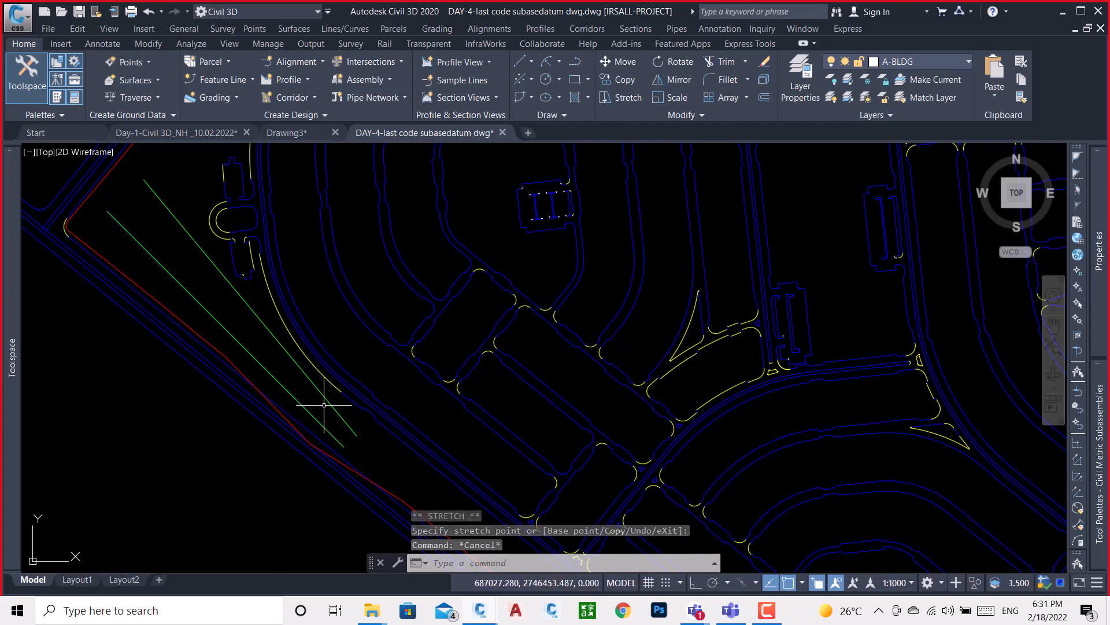
pyautogui.moveTo(323, 404)
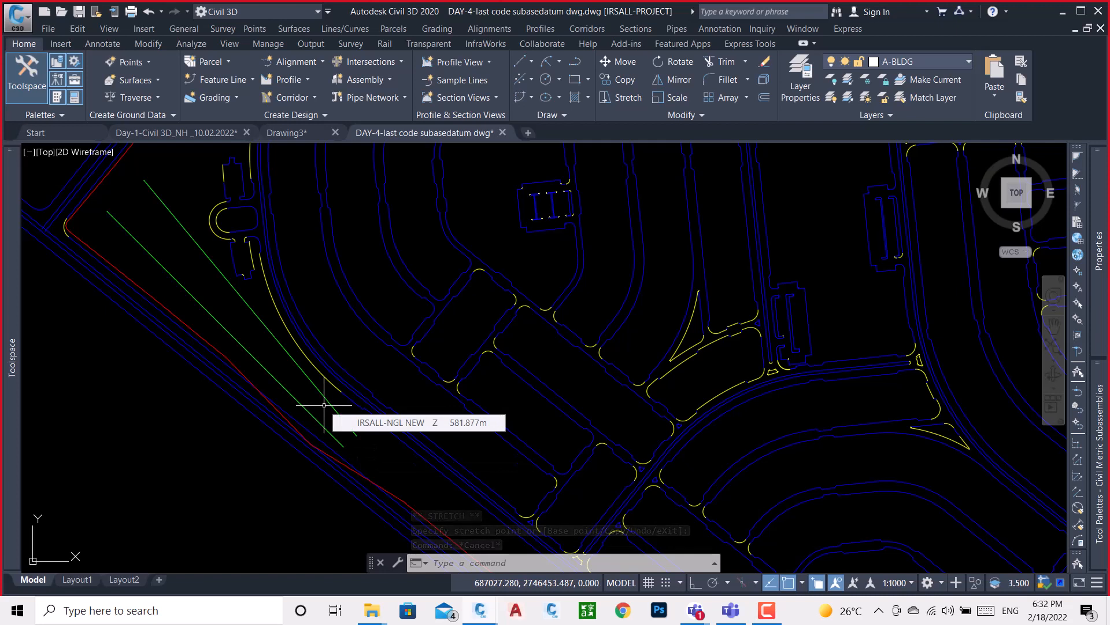
pyautogui.write('o')
pyautogui.press('Return')
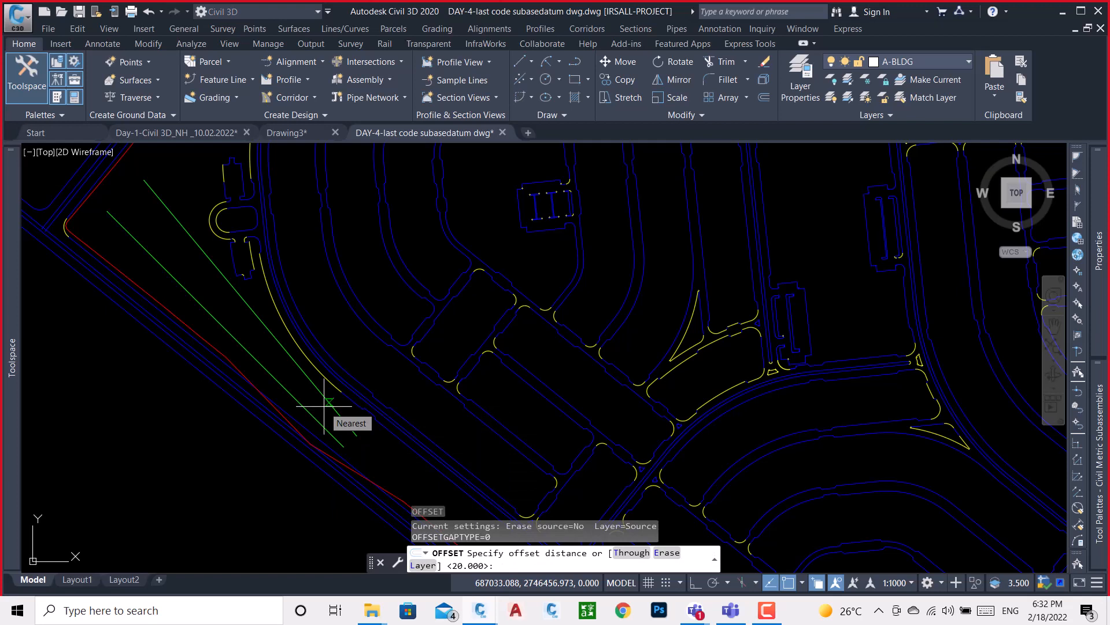
pyautogui.keyDown('shift'); pyautogui.rightClick(324, 405); pyautogui.keyUp('shift')
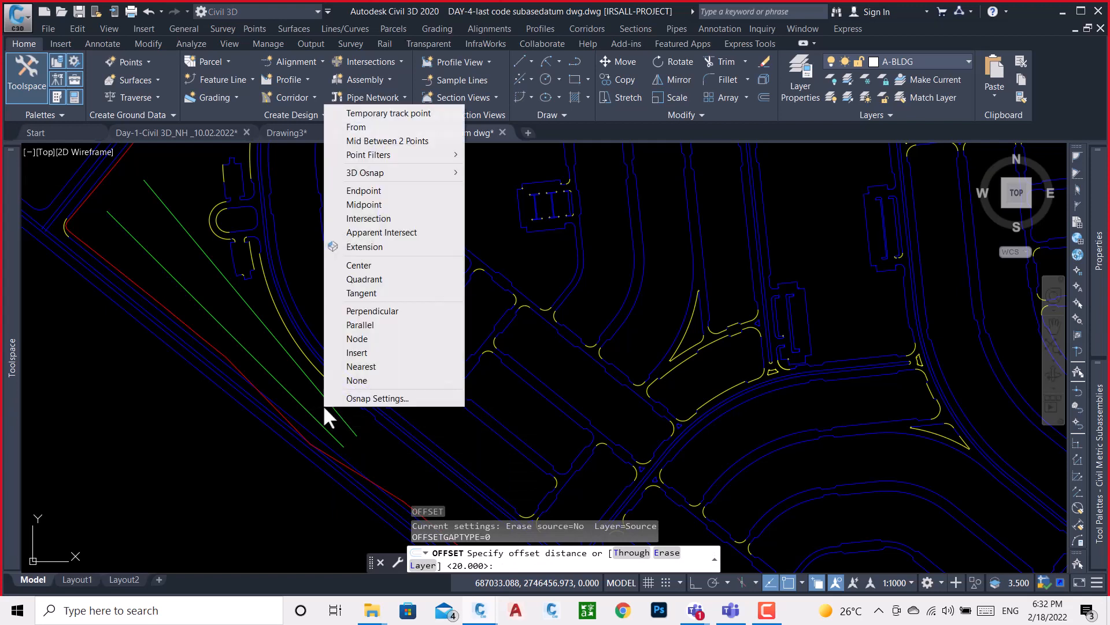
pyautogui.click(382, 141)
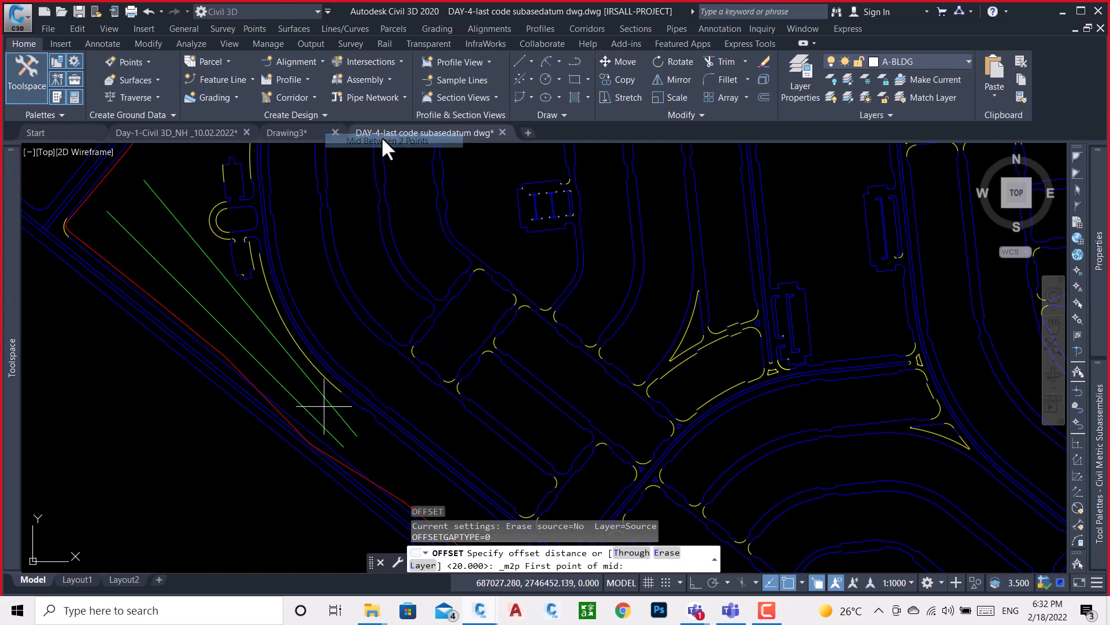
pyautogui.click(143, 180)
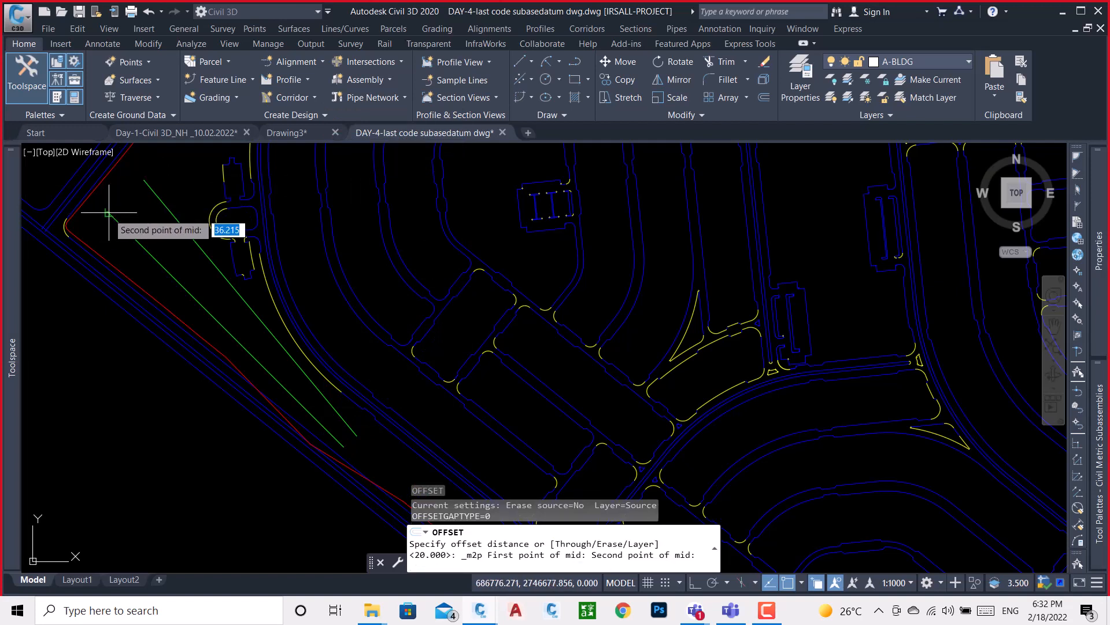
pyautogui.click(107, 211)
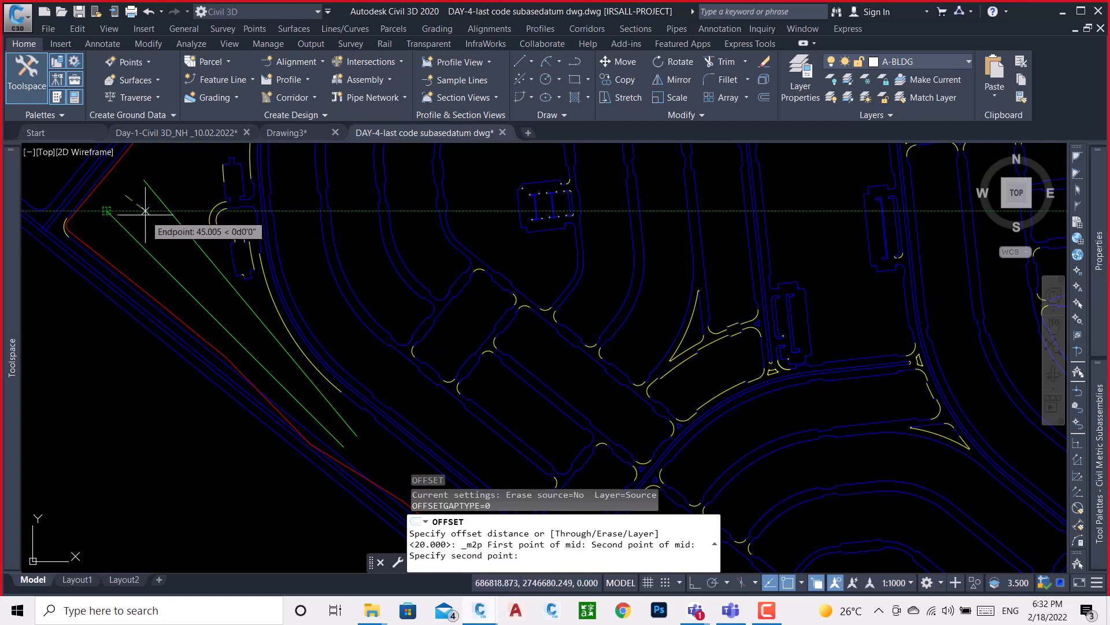
pyautogui.press('Escape')
# - Offset the northeastern diagonal line by 20 toward the southwest, picking the side midway between the upper ends of the two diverging lines
pyautogui.write('o')
pyautogui.press('Return')
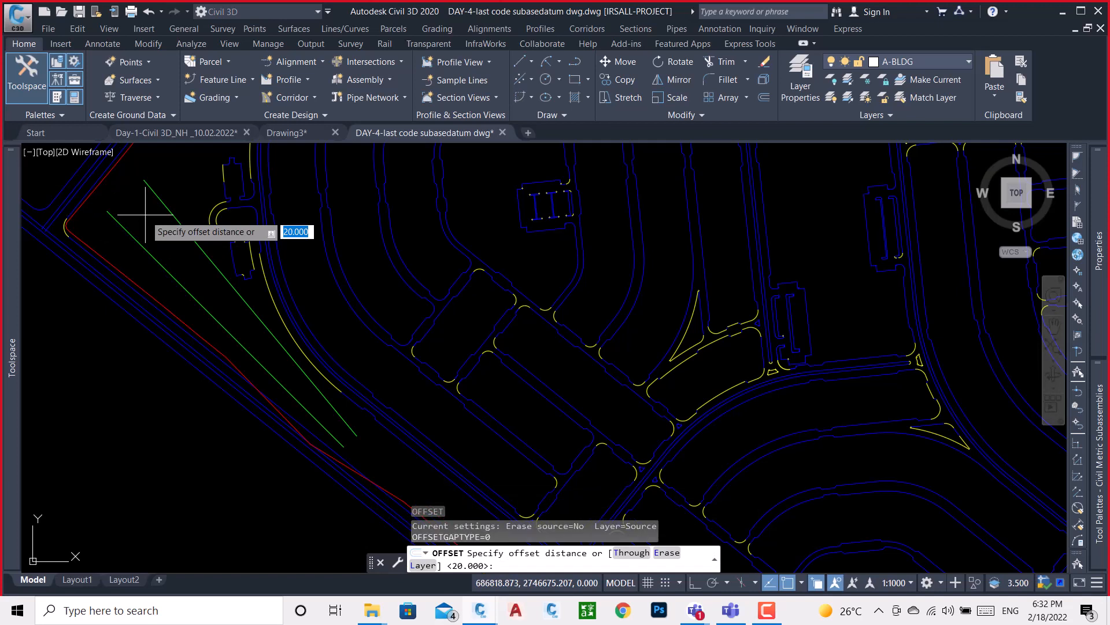
pyautogui.press('Return')
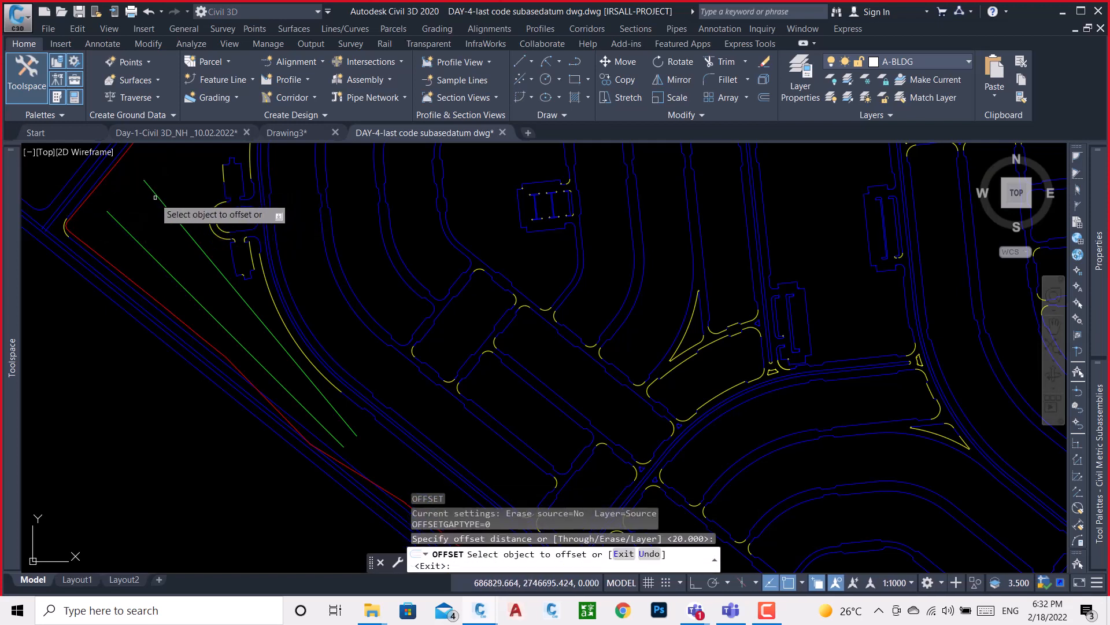
pyautogui.click(159, 198)
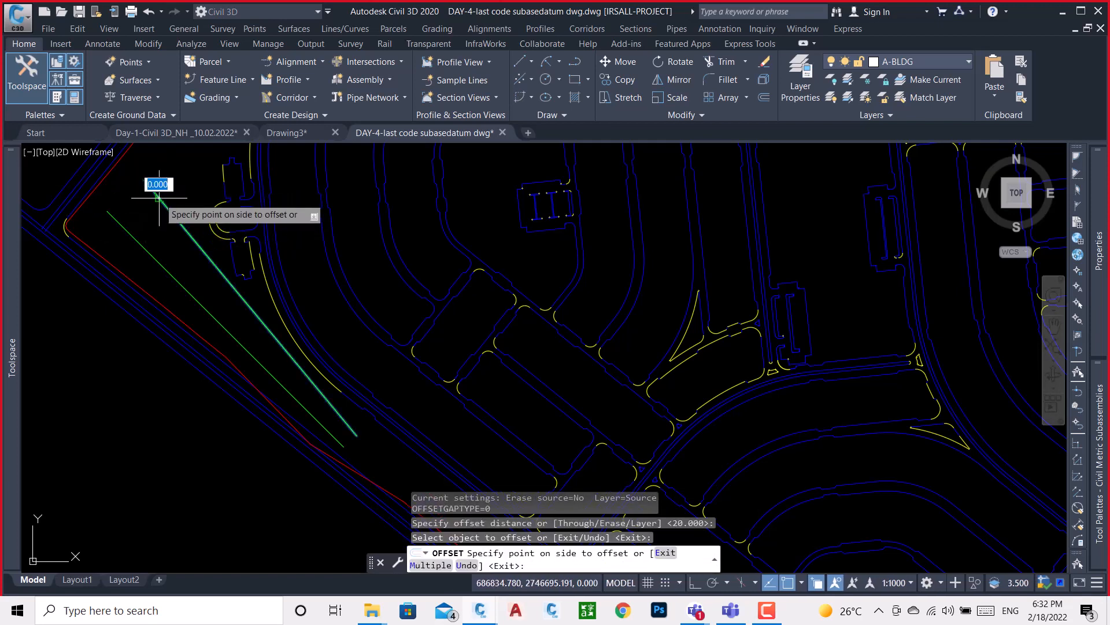
pyautogui.keyDown('shift'); pyautogui.rightClick(129, 207); pyautogui.keyUp('shift')
pyautogui.click(185, 243)
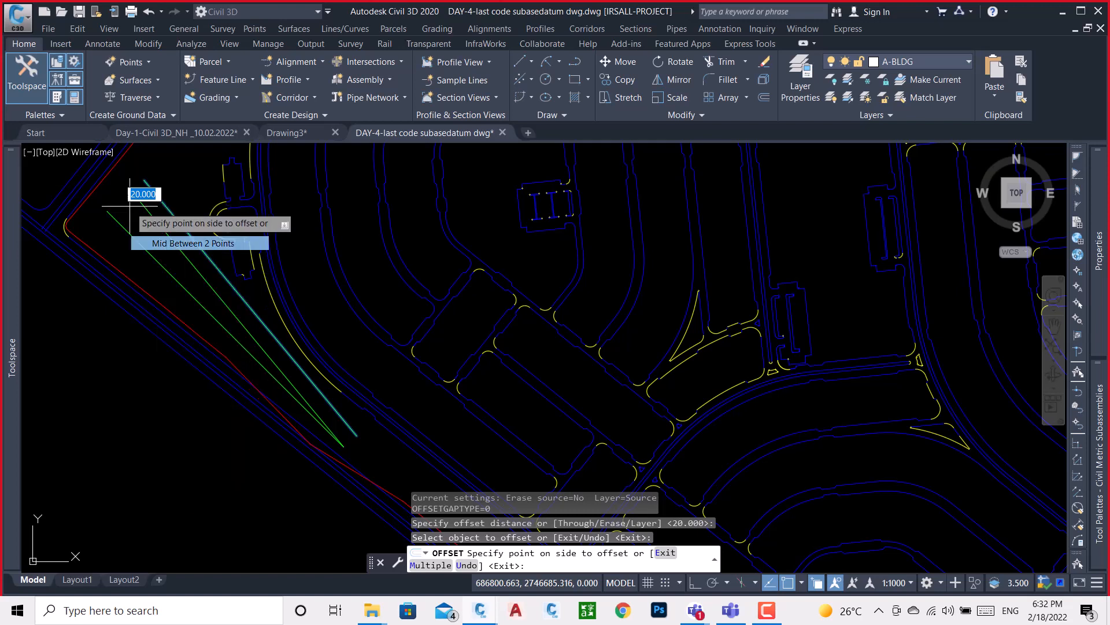
pyautogui.click(147, 181)
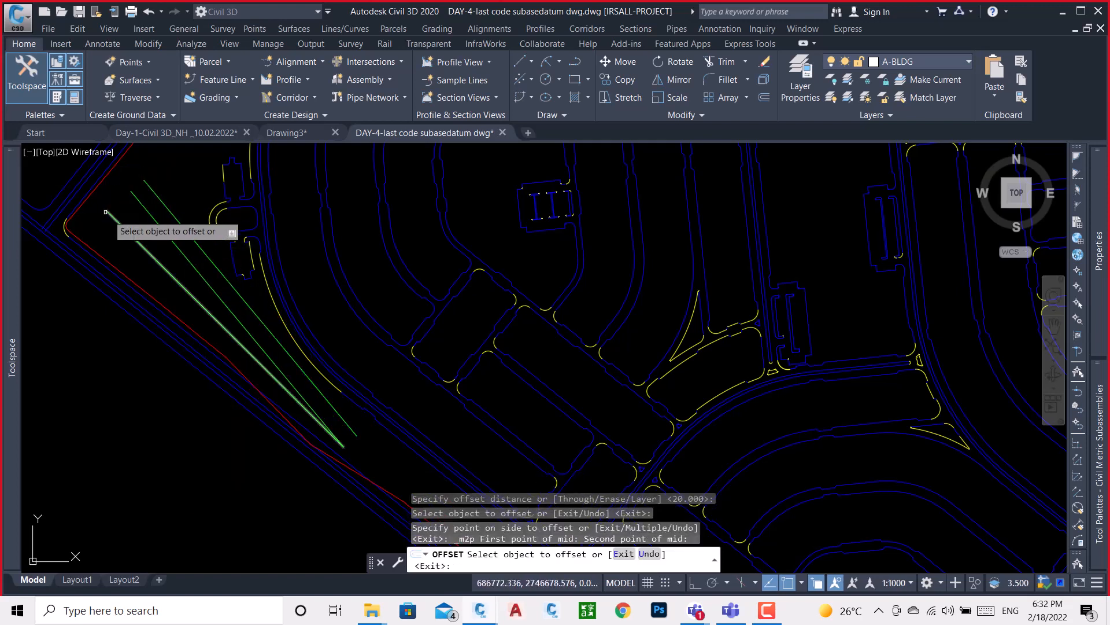
pyautogui.press('Escape')
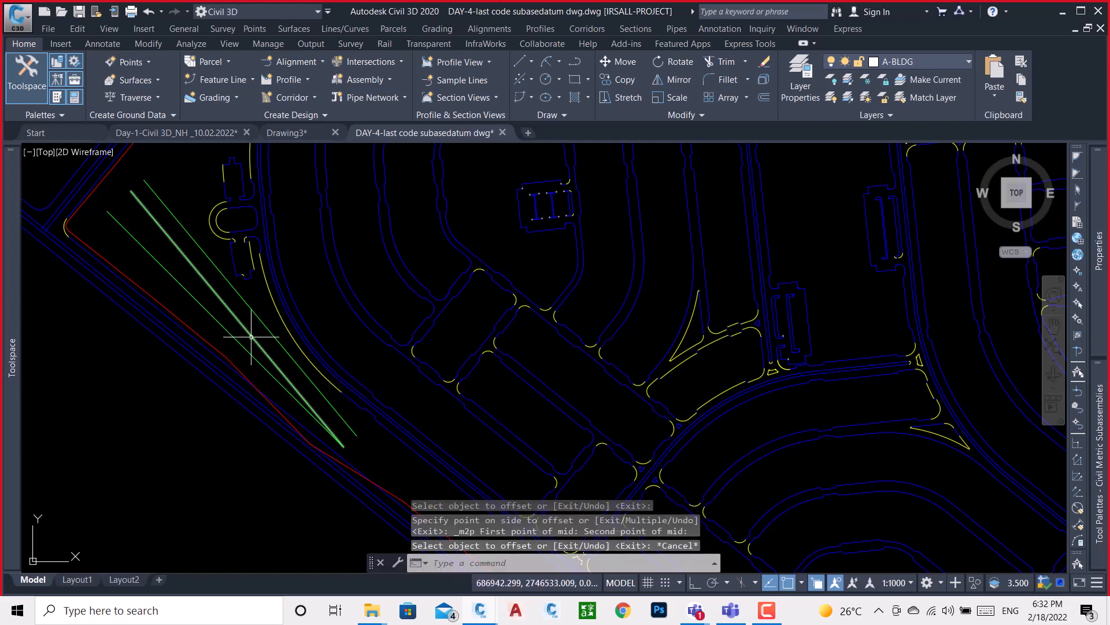
# - Stretch the lower end of the new middle line eastward so it ends between the lower ends of the two edge lines
pyautogui.click(255, 345)
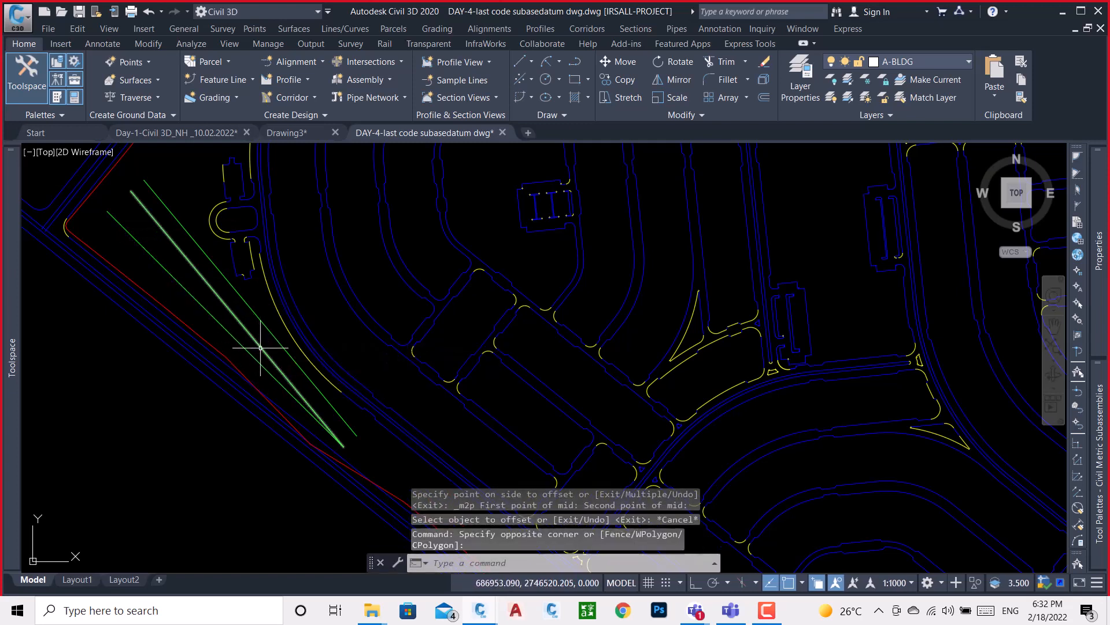
pyautogui.click(296, 382)
pyautogui.scroll(2, 337, 443)
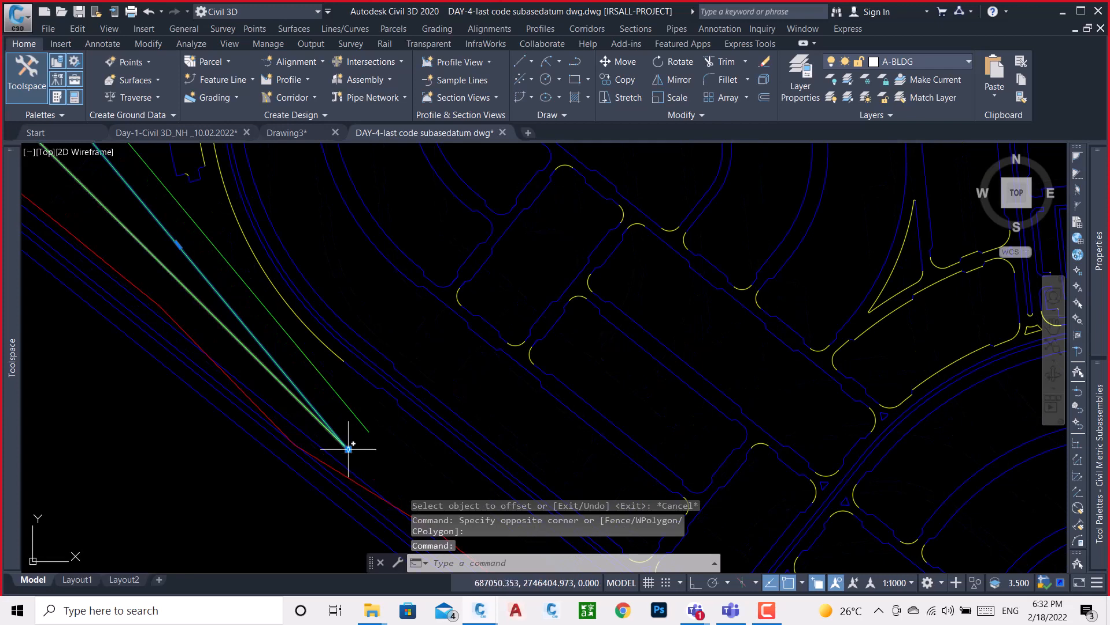
pyautogui.click(348, 449)
pyautogui.click(366, 455)
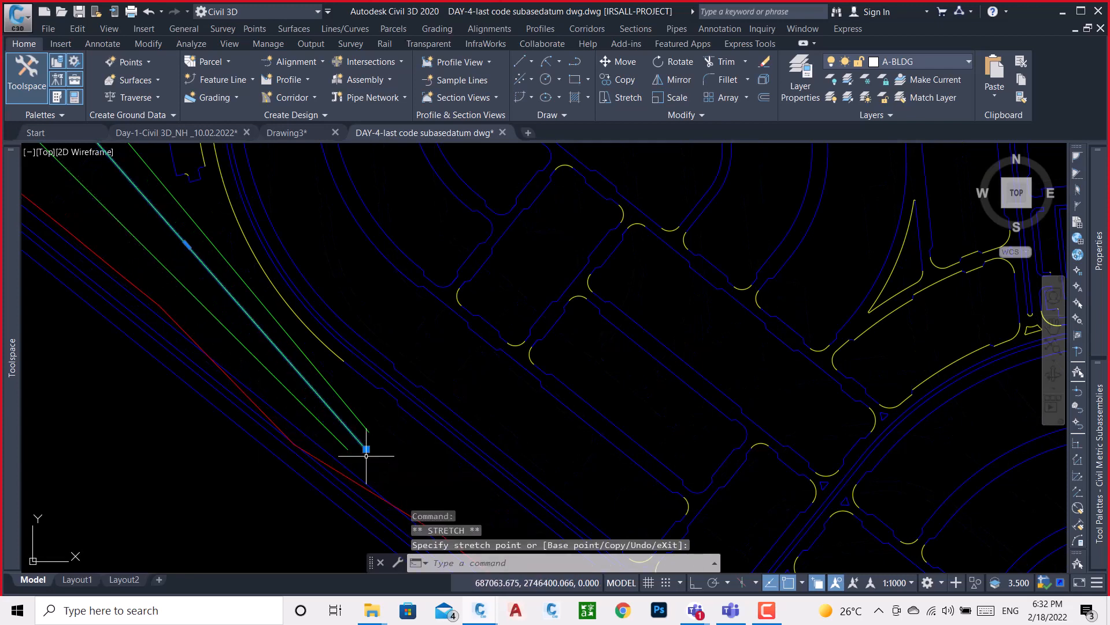
pyautogui.press('Escape')
pyautogui.press('Escape')
pyautogui.scroll(-5, 245, 358)
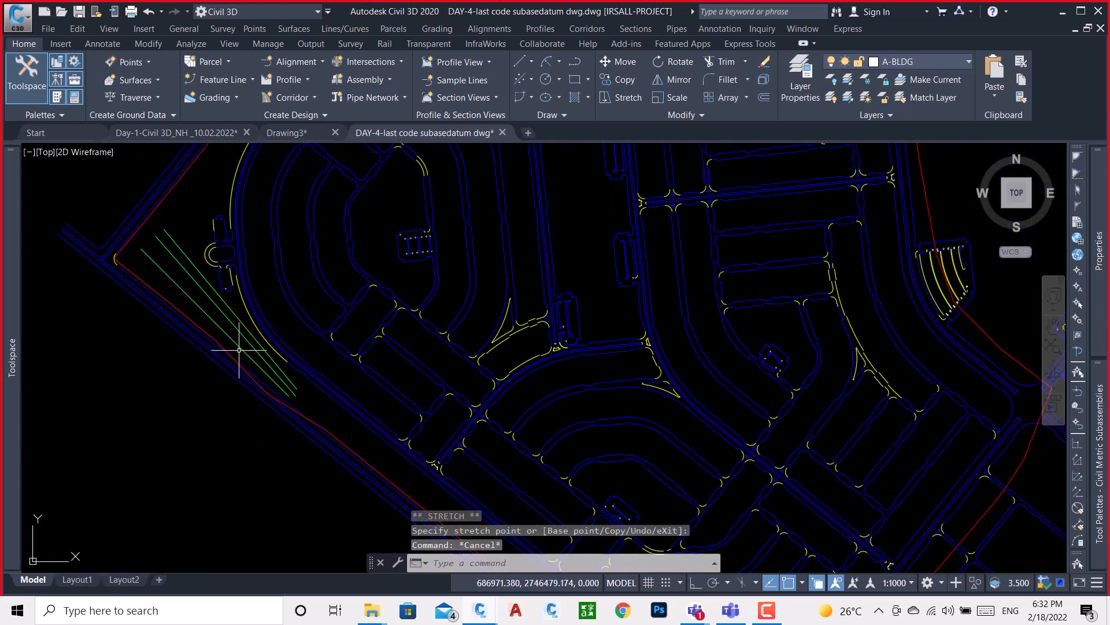
# - Create a centerline alignment named test from the middle line, accepting its direction and the default settings
pyautogui.click(163, 244)
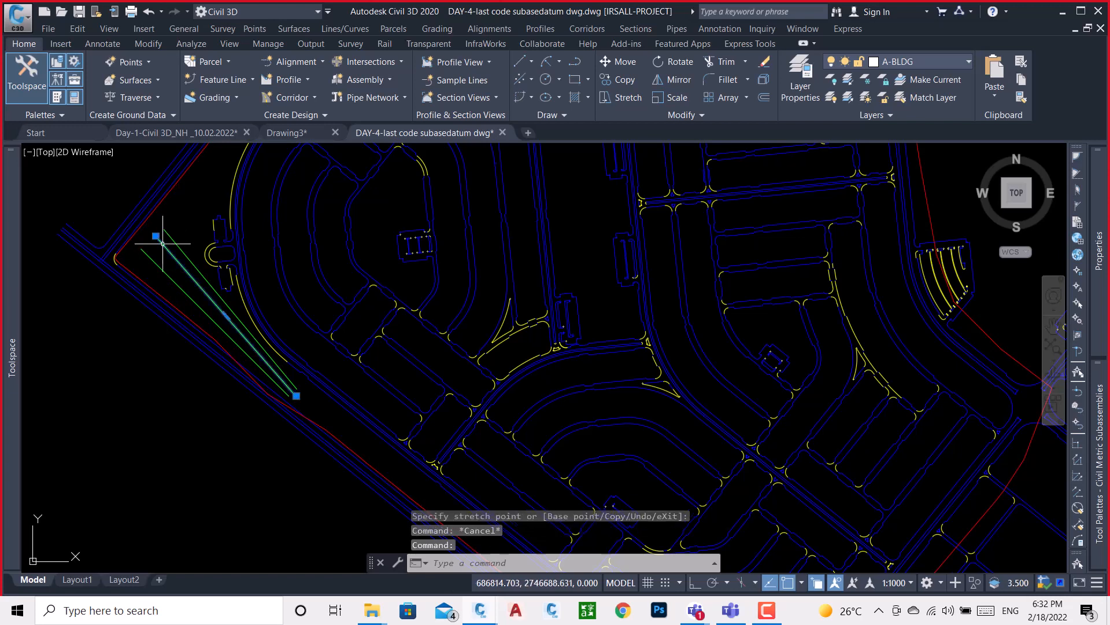
pyautogui.click(313, 60)
pyautogui.click(350, 144)
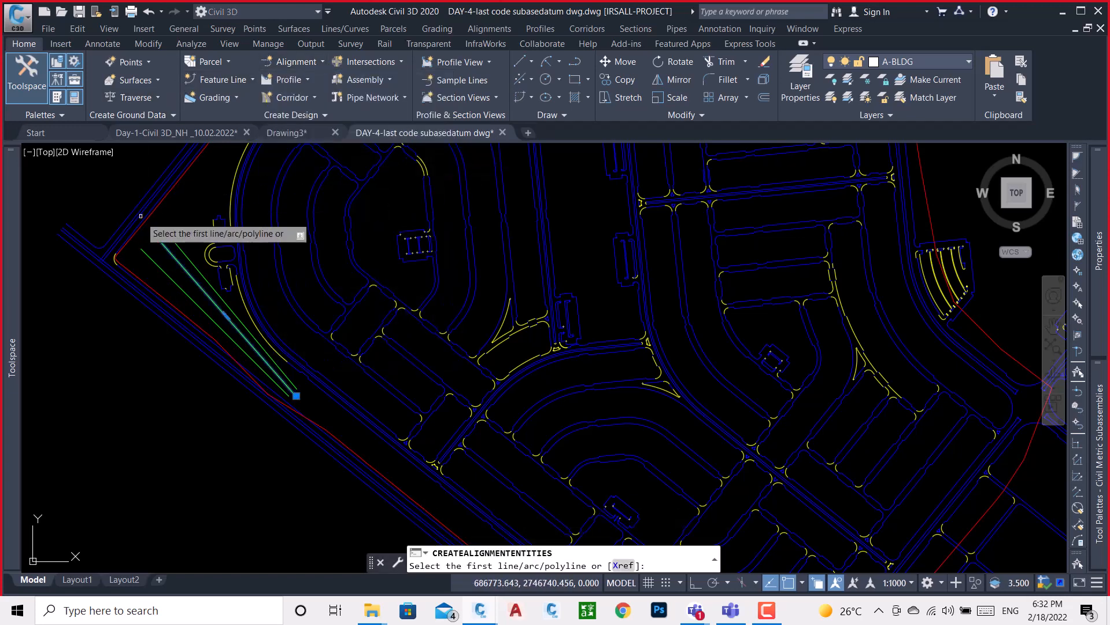
pyautogui.scroll(4, 159, 249)
pyautogui.click(167, 235)
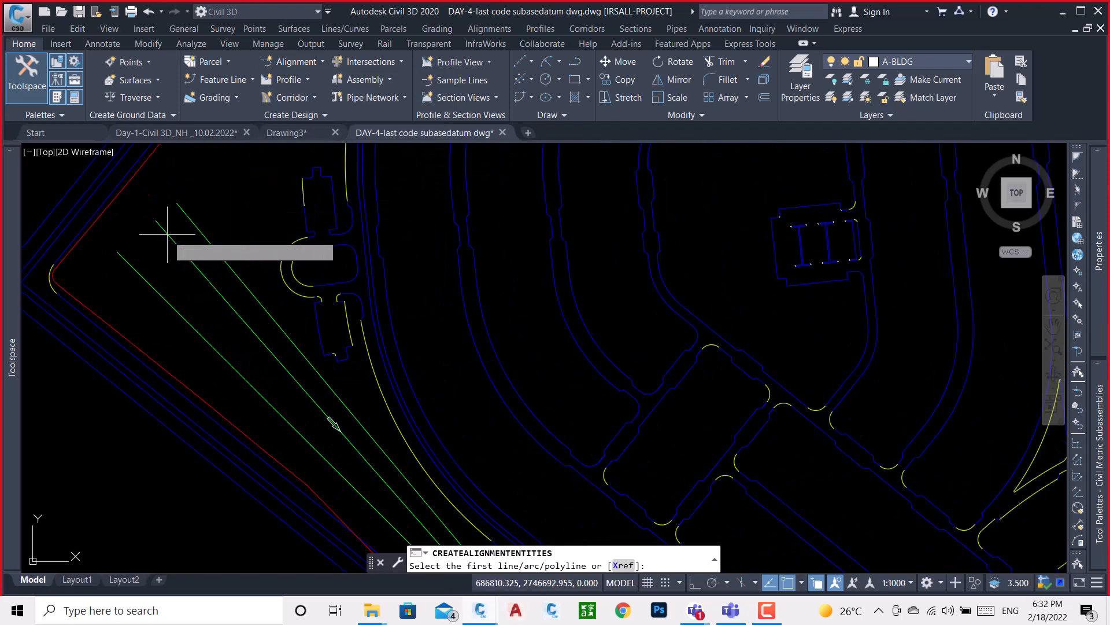
pyautogui.press('Return')
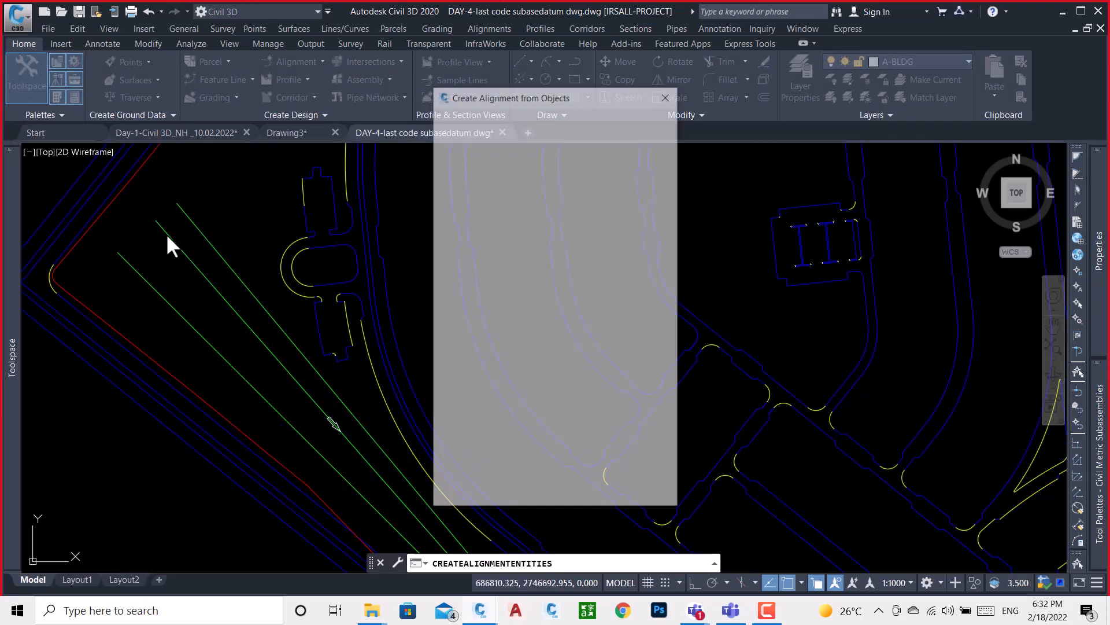
pyautogui.click(489, 130)
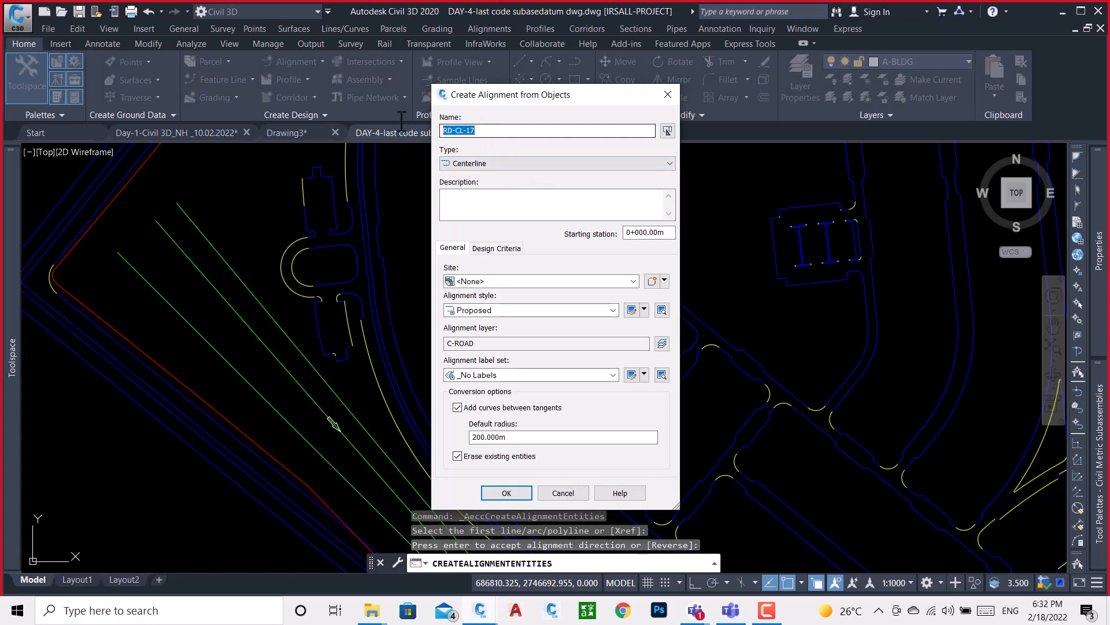
pyautogui.write('test')
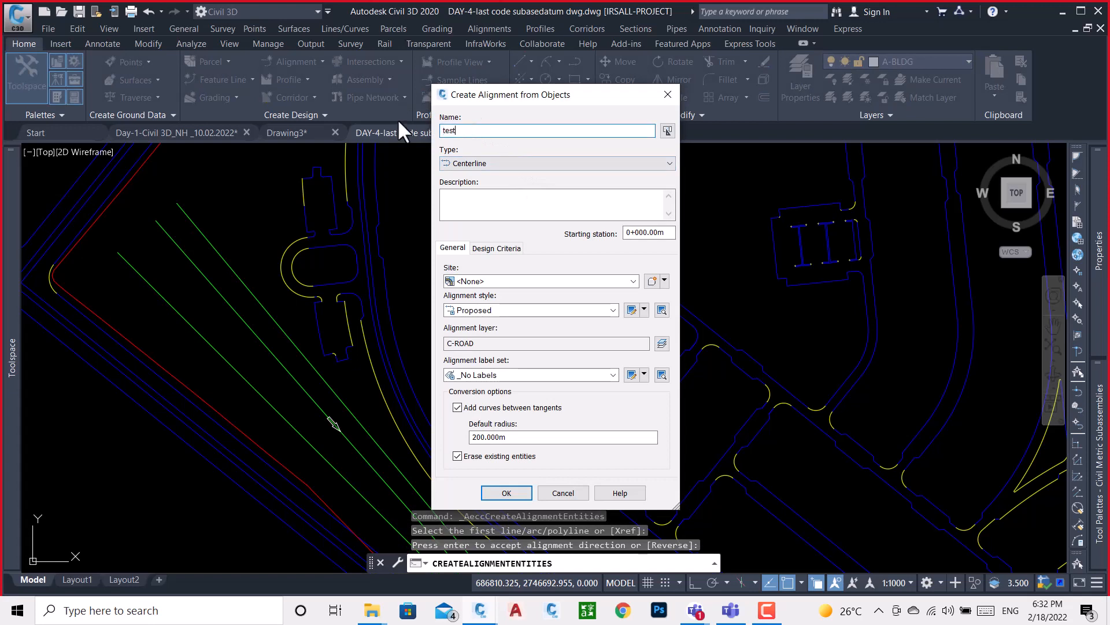
pyautogui.press('Return')
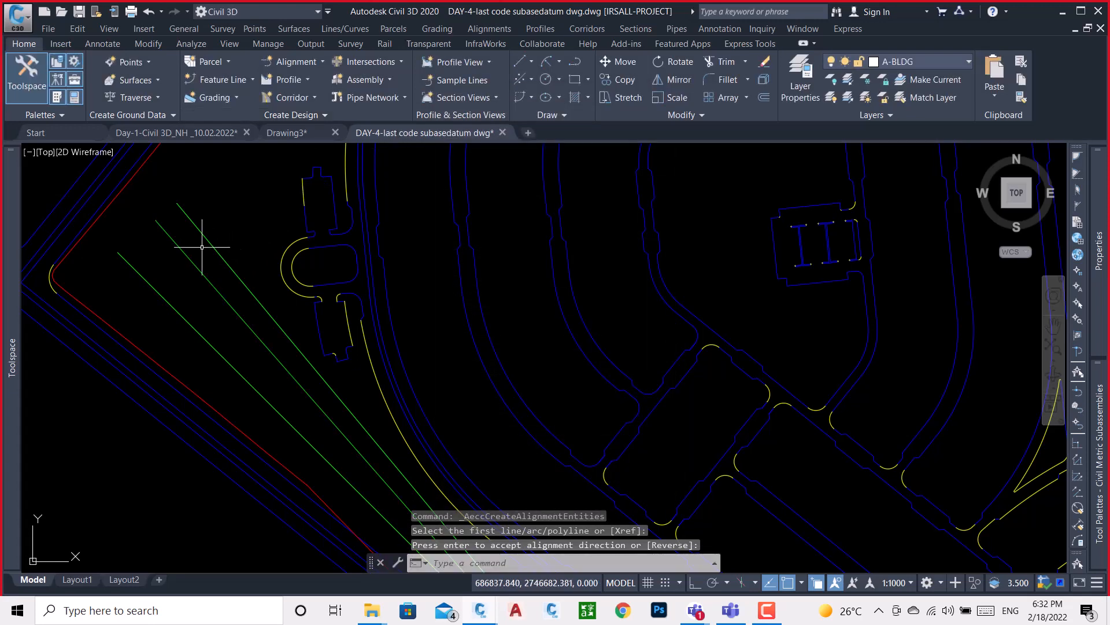
# - Examine the test alignment between the two edge lines and the editing commands available for it
pyautogui.click(168, 238)
pyautogui.scroll(-2, 181, 223)
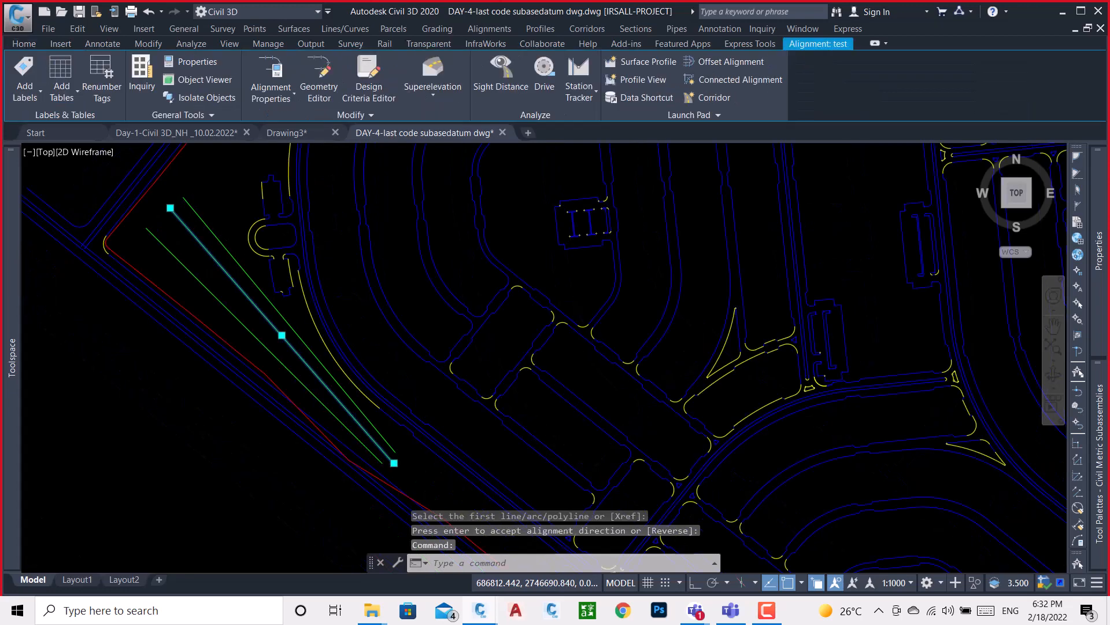
pyautogui.scroll(2, 198, 210)
pyautogui.press('Escape')
pyautogui.scroll(1, 172, 195)
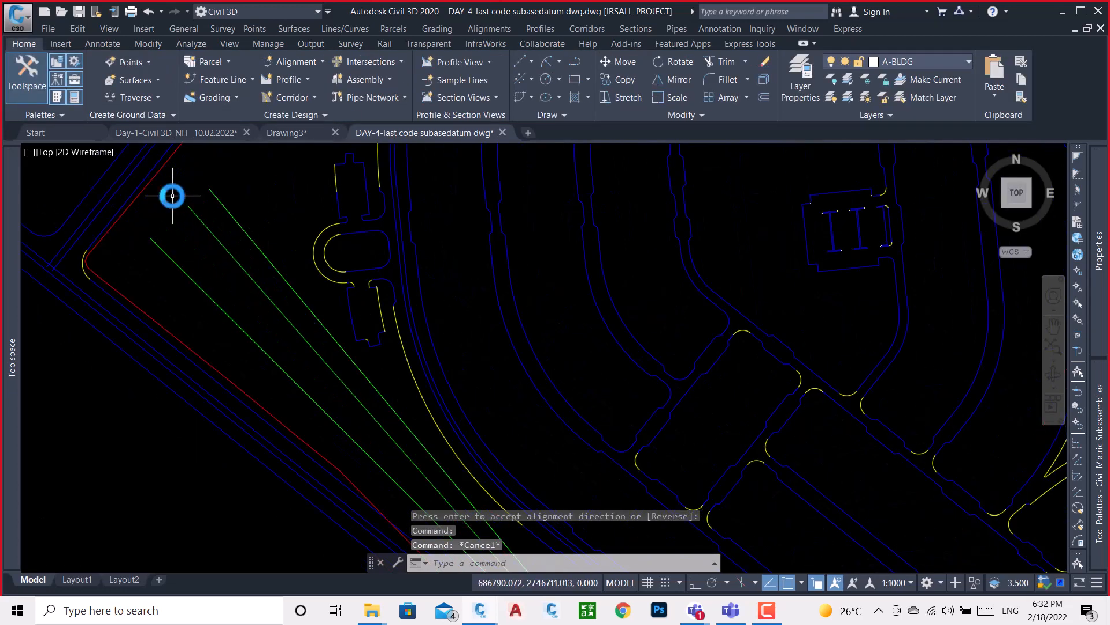
pyautogui.scroll(2, 173, 196)
pyautogui.click(211, 228)
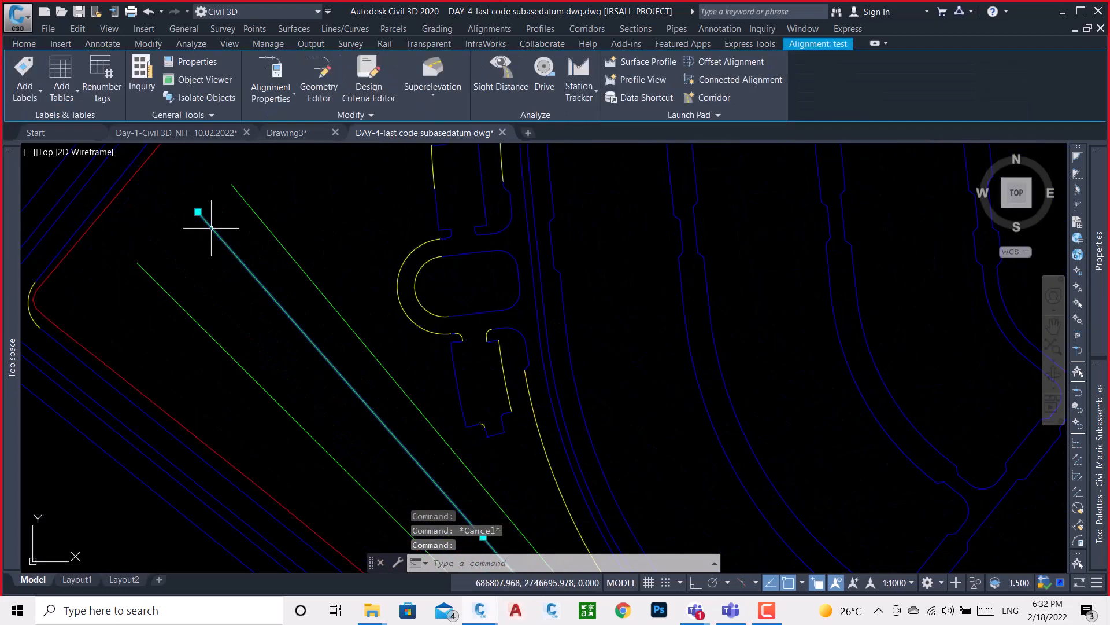
pyautogui.rightClick(284, 186)
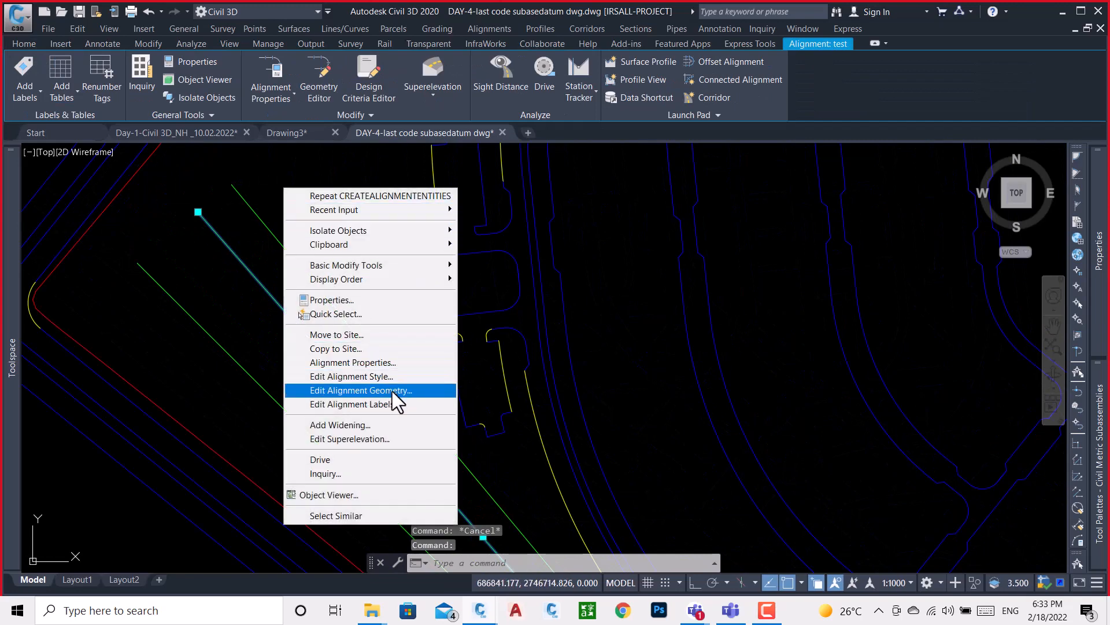
pyautogui.click(282, 253)
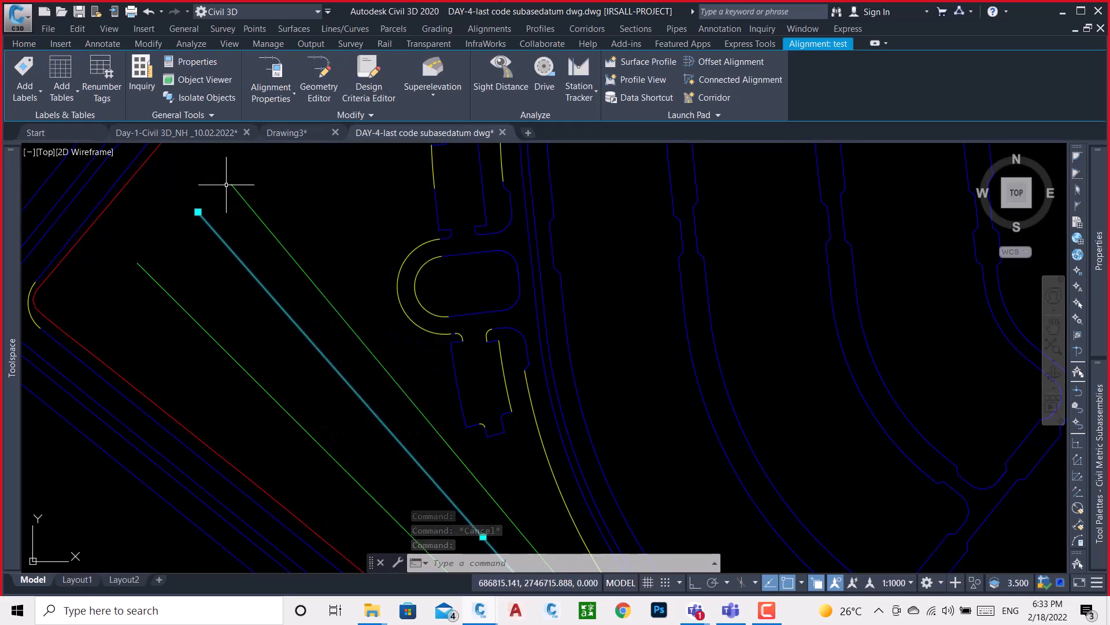
pyautogui.press('Escape')
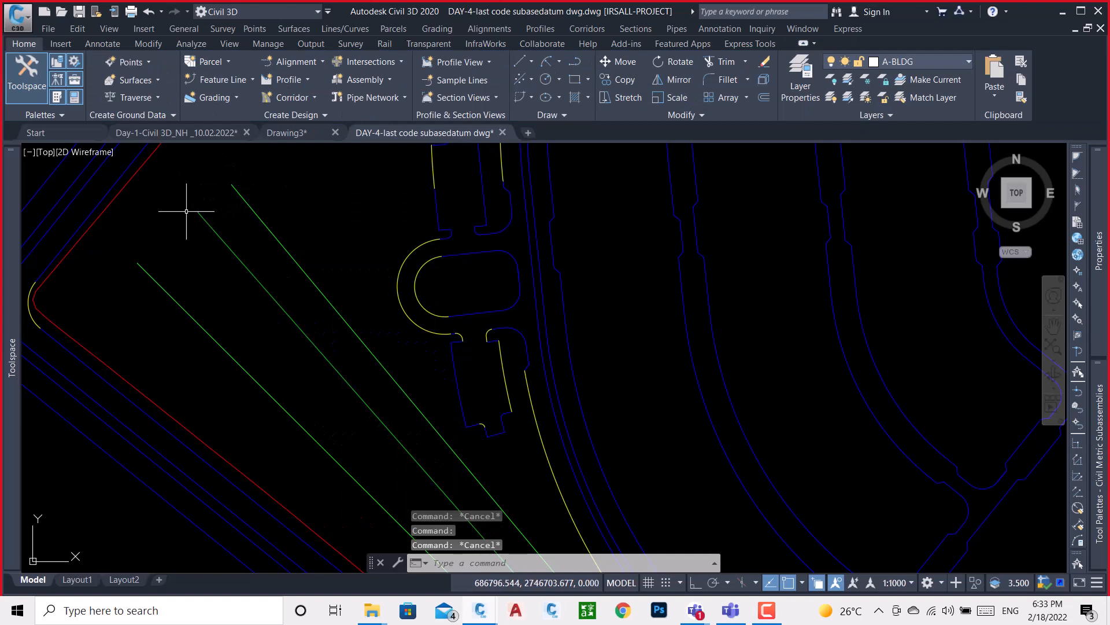
# - Draw a small circle centred on the upper end of the test alignment
pyautogui.write('c')
pyautogui.press('Return')
pyautogui.click(198, 212)
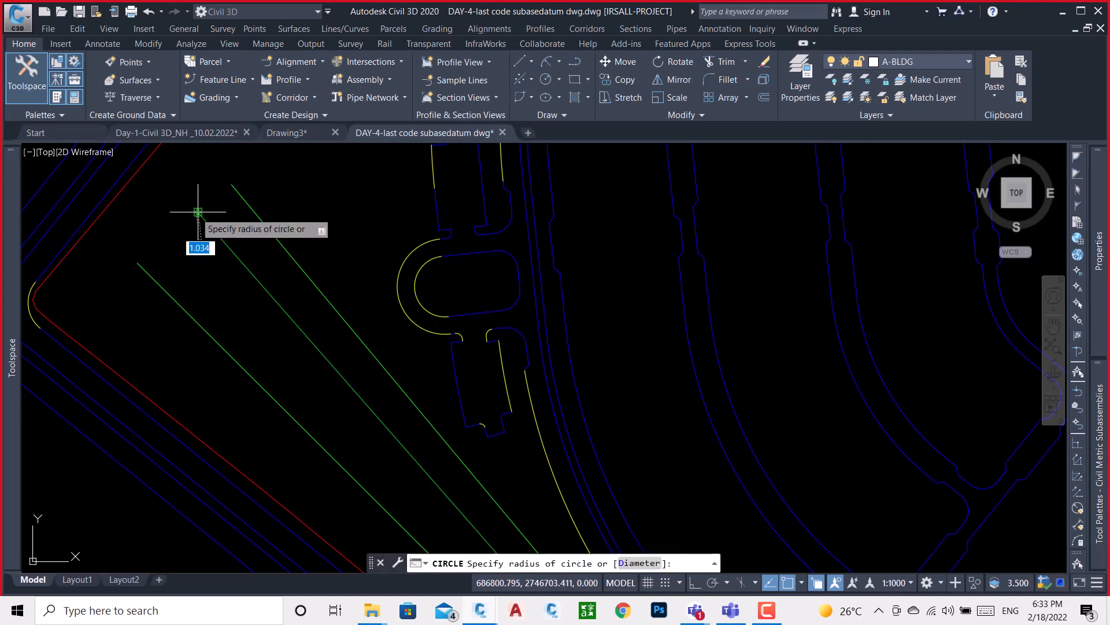
pyautogui.click(203, 222)
pyautogui.press('Return')
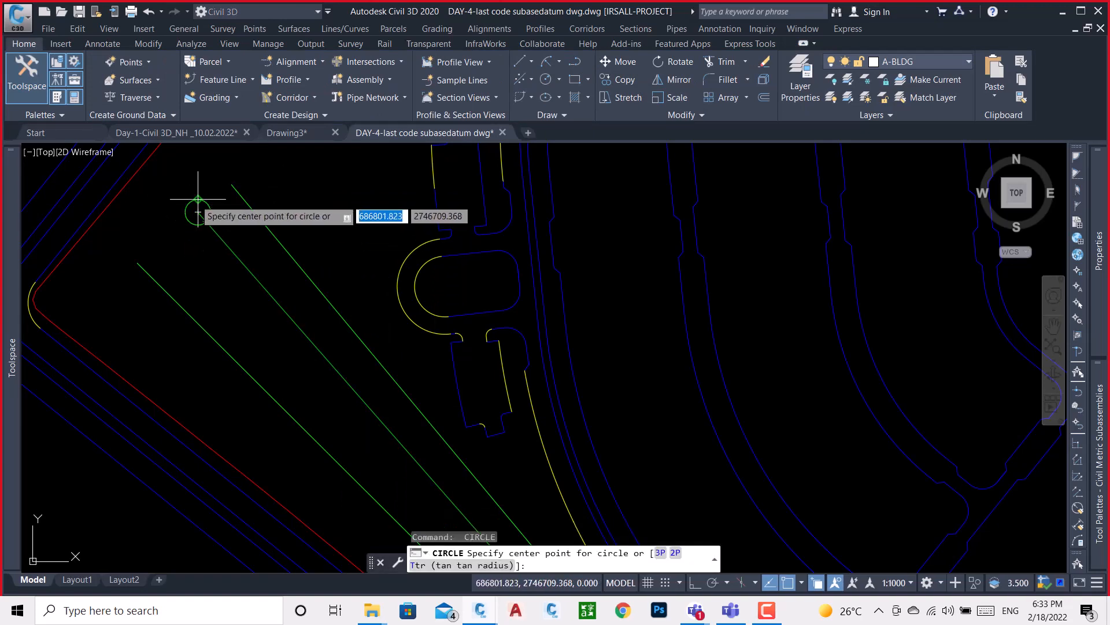
pyautogui.press('Escape')
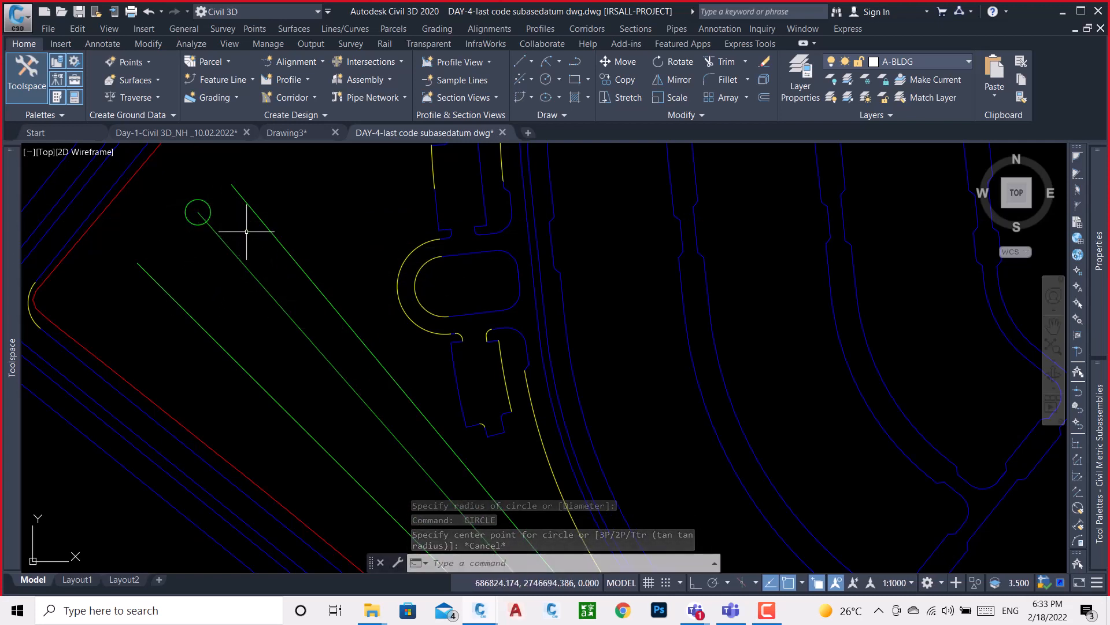
# - Inspect the lane width, cross slope and layer depth parameters of the Test assembly's right lane subassembly
pyautogui.scroll(-5, 221, 250)
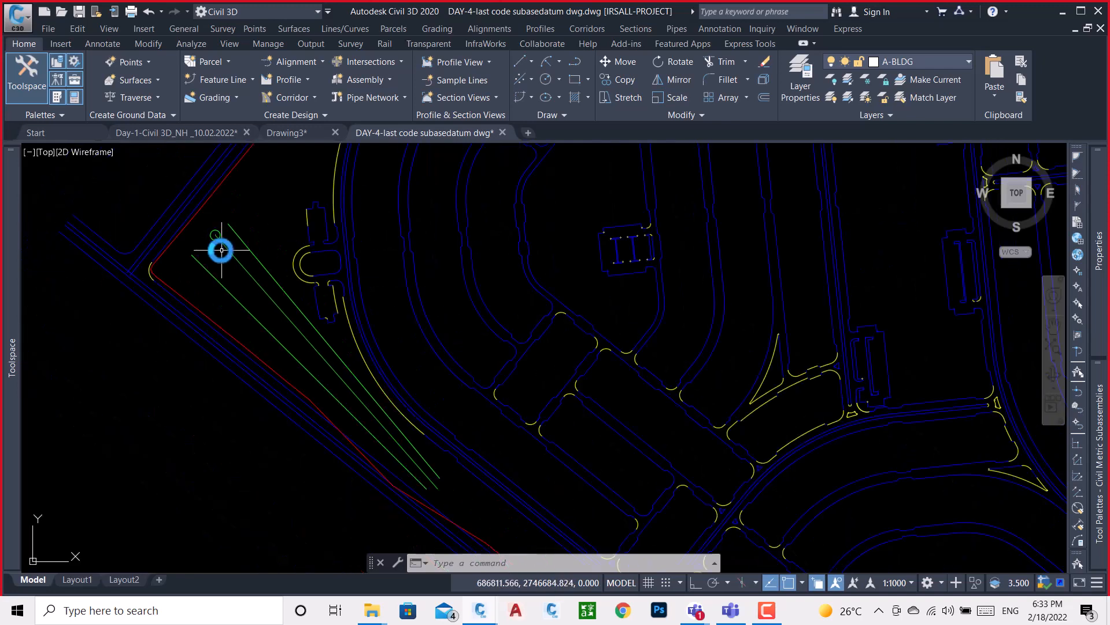
pyautogui.scroll(-5, 221, 250)
pyautogui.scroll(6, 476, 251)
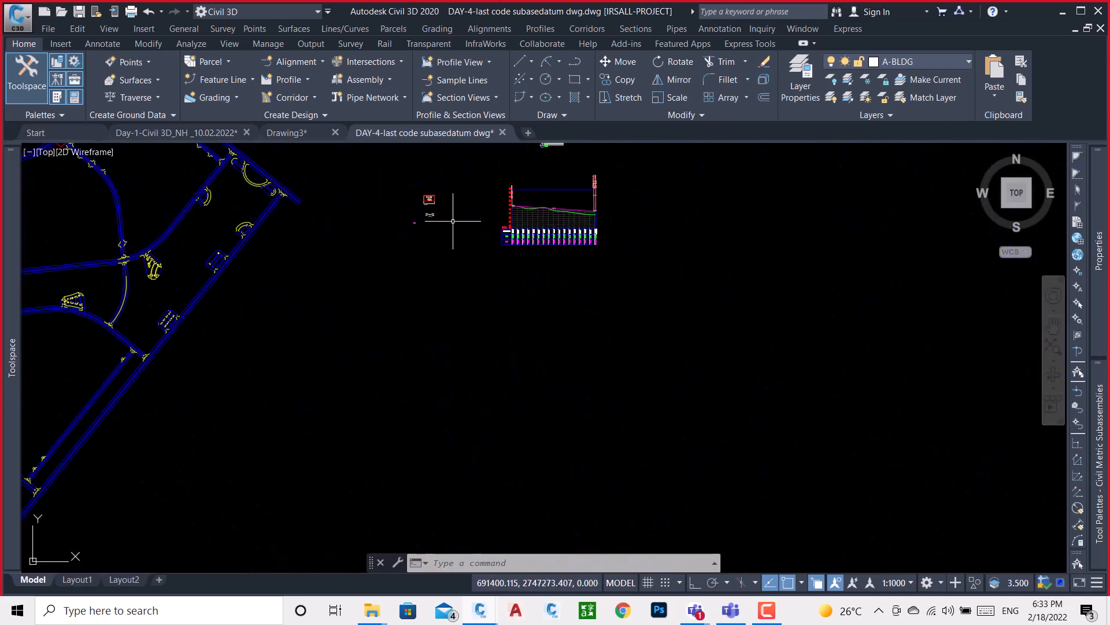
pyautogui.scroll(5, 142, 278)
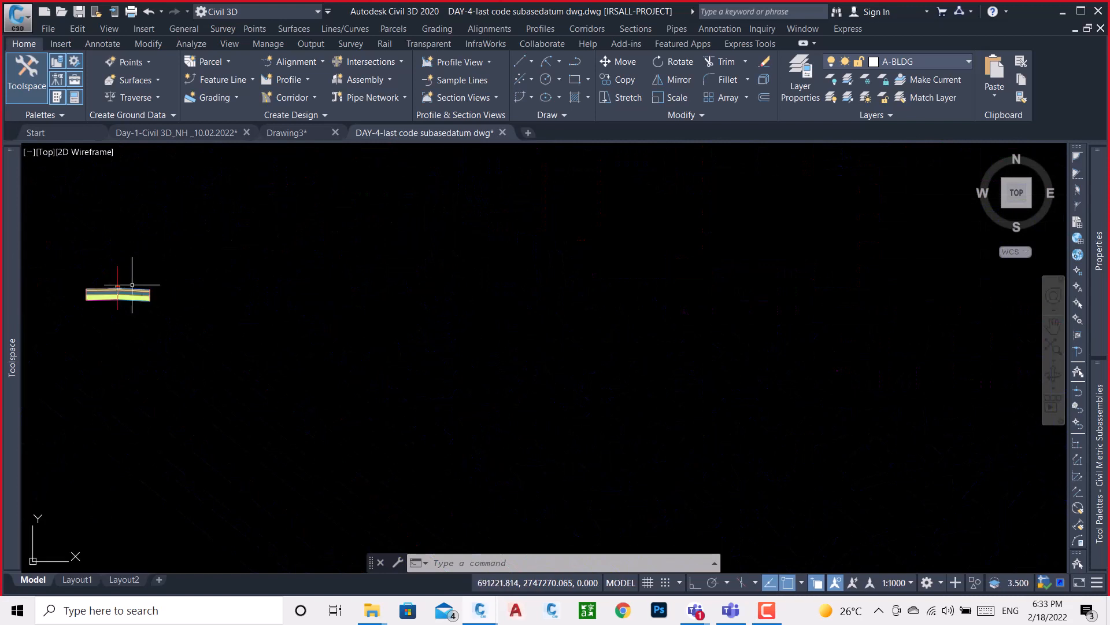
pyautogui.moveTo(128, 305); pyautogui.dragTo(324, 342, button='middle')
pyautogui.scroll(4, 273, 319)
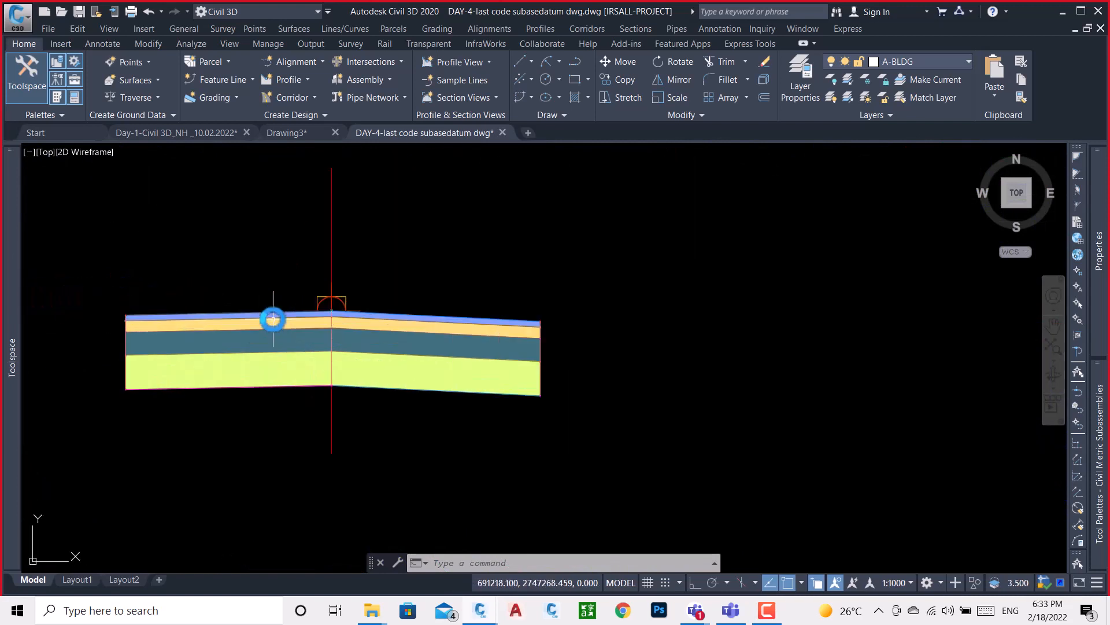
pyautogui.click(260, 312)
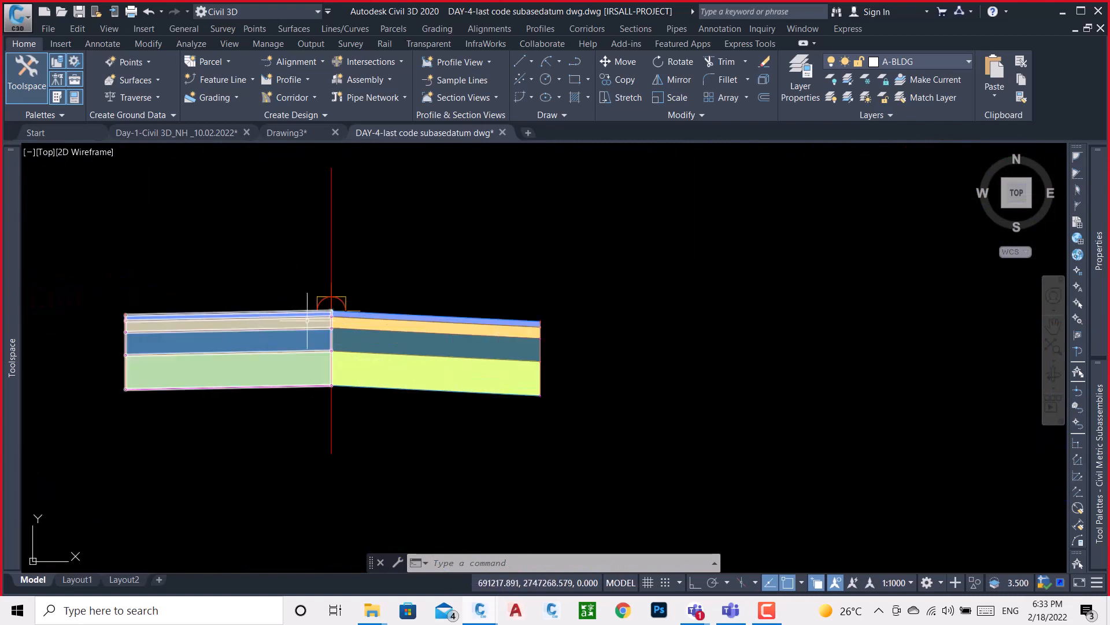
pyautogui.press('Escape')
pyautogui.click(408, 317)
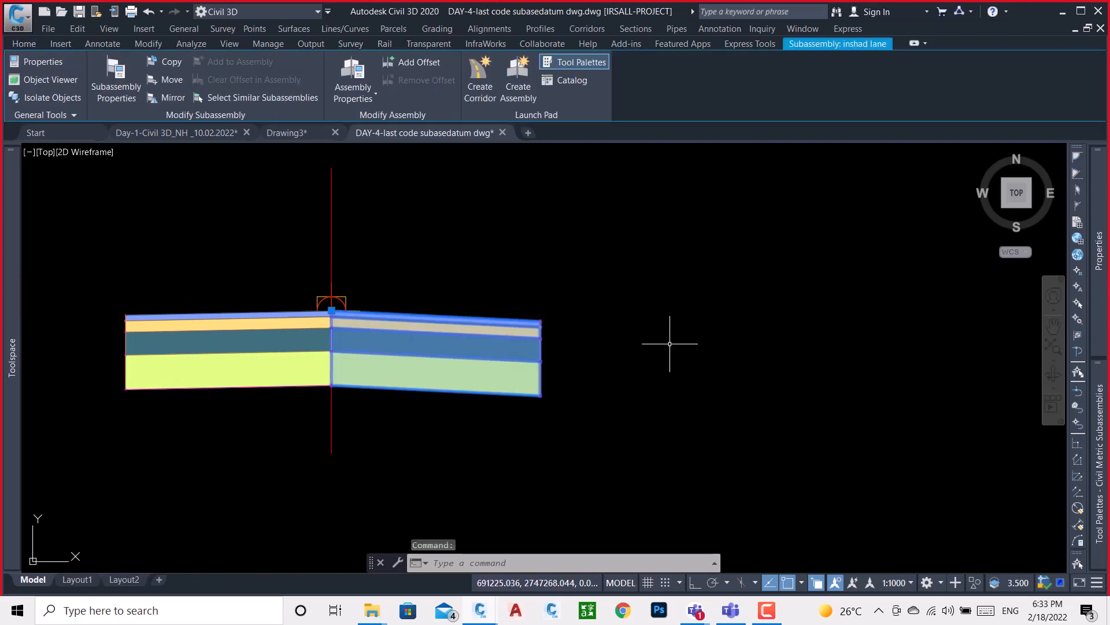
pyautogui.moveTo(1101, 274)
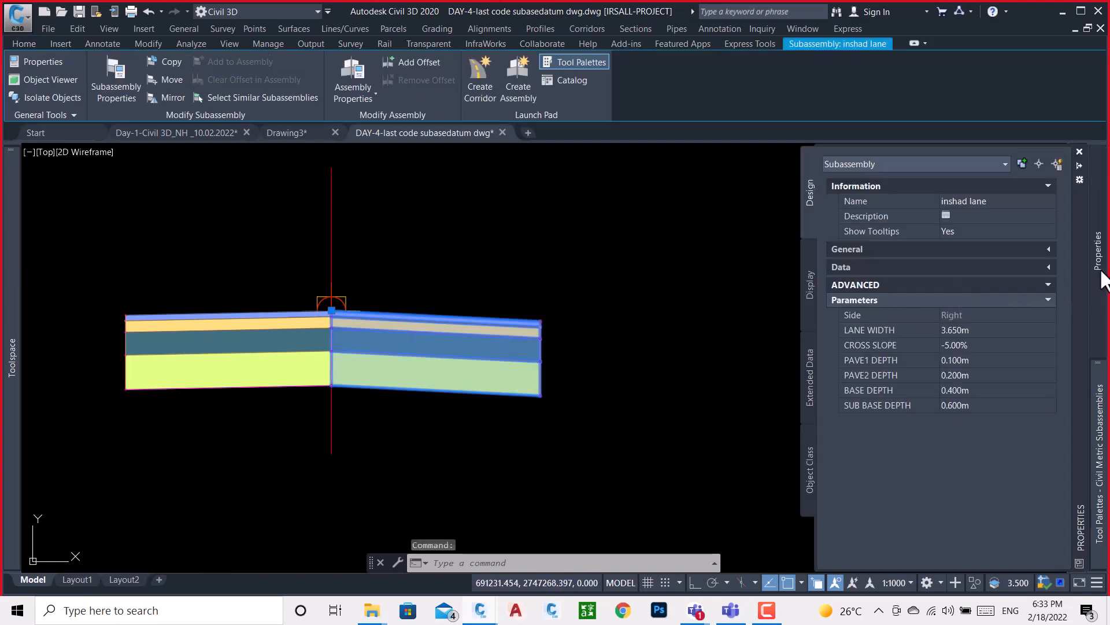
pyautogui.press('Escape')
# - Examine the test alignment and the two diverging edge lines from their upper to their lower ends
pyautogui.scroll(-10, 578, 298)
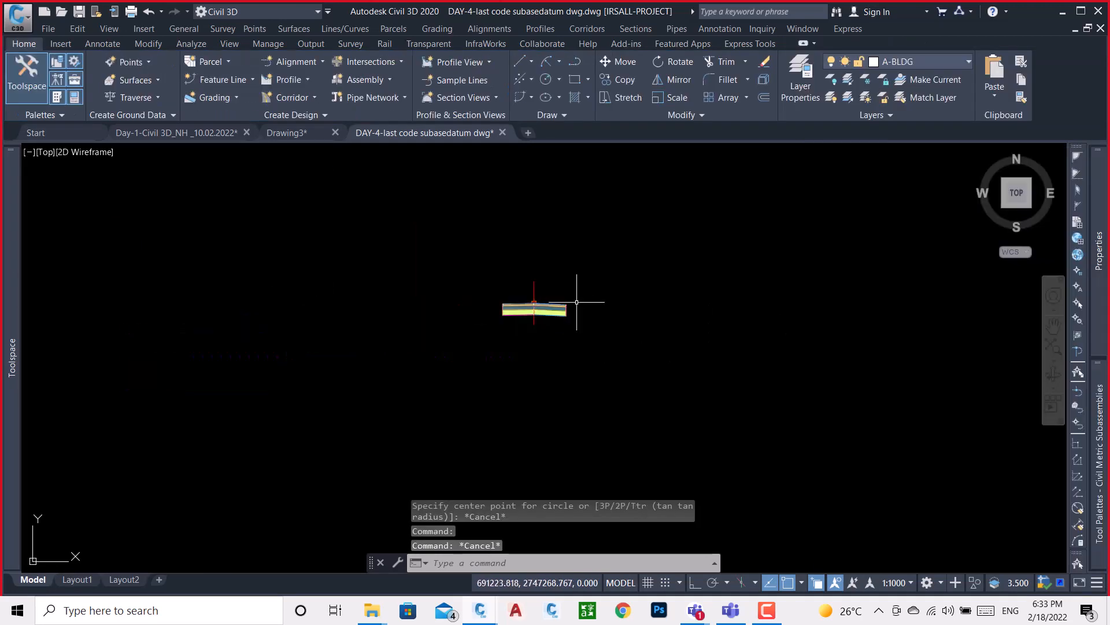
pyautogui.scroll(3, 613, 334)
pyautogui.scroll(-5, 579, 322)
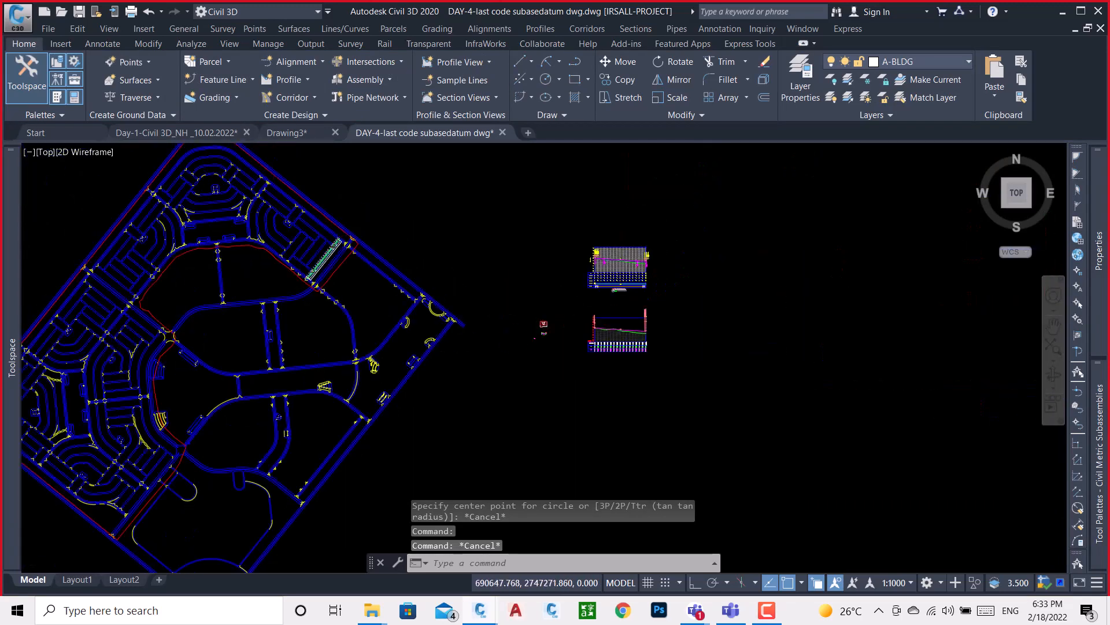
pyautogui.scroll(4, 326, 374)
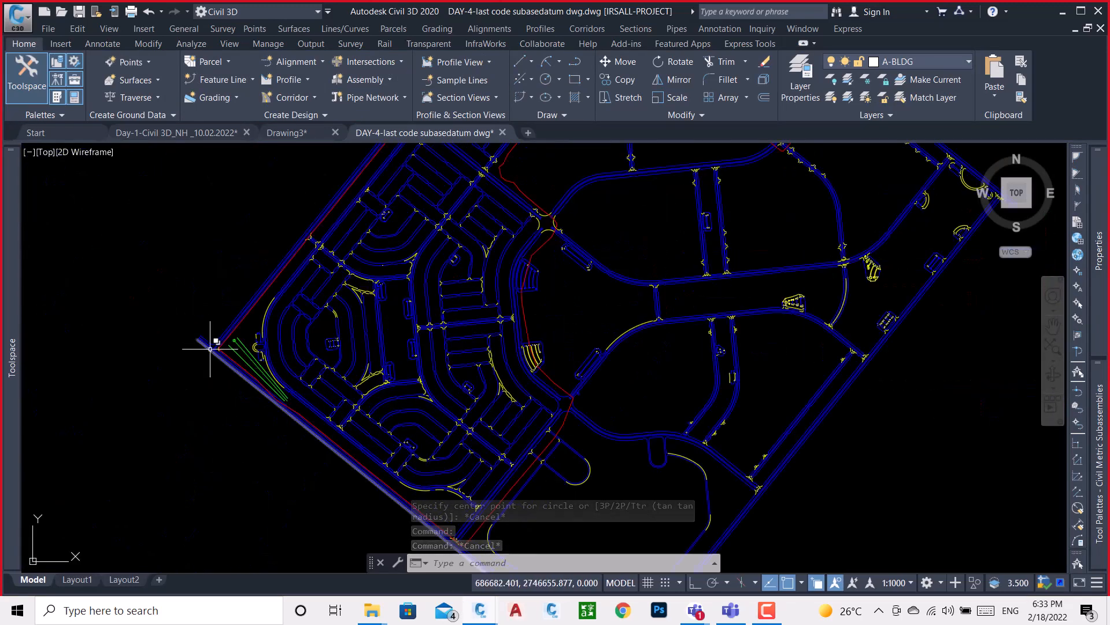
pyautogui.scroll(3, 210, 347)
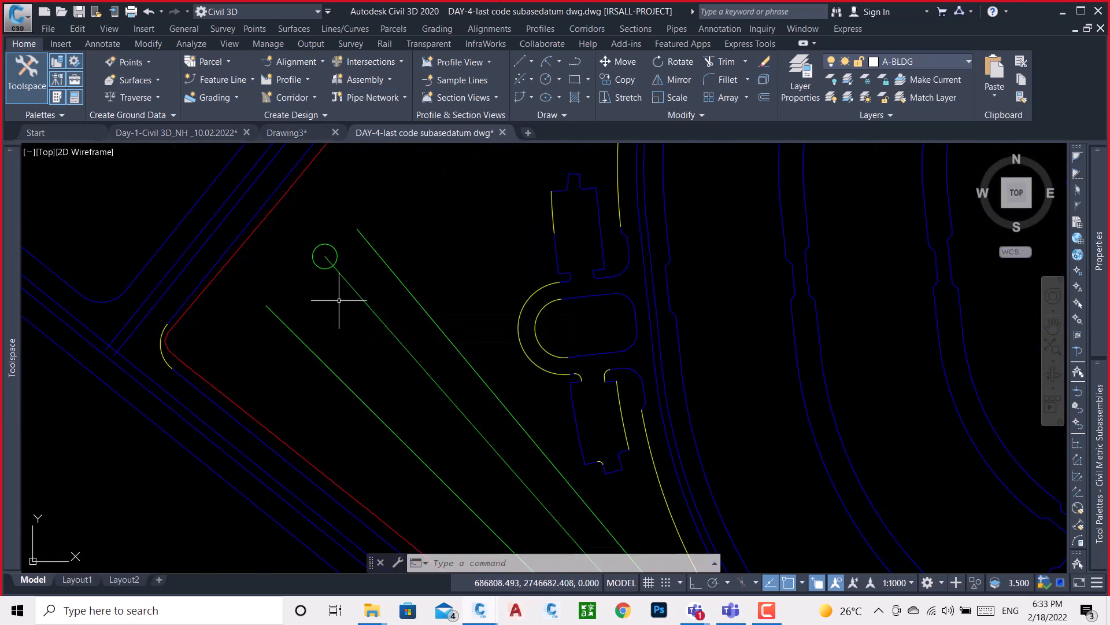
pyautogui.scroll(-3, 355, 248)
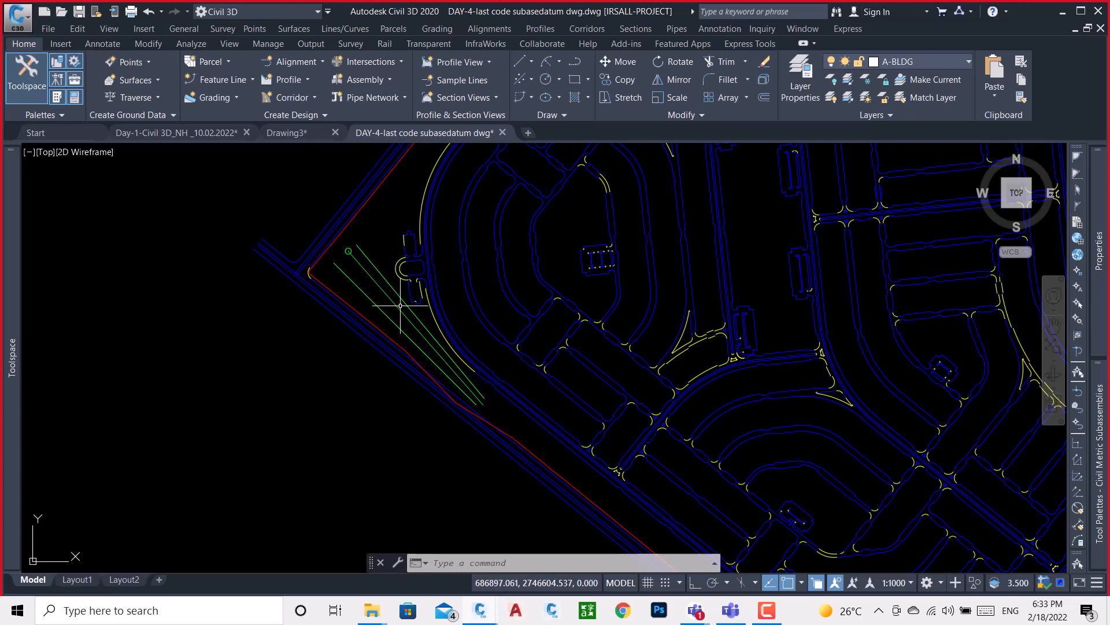
pyautogui.scroll(4, 484, 398)
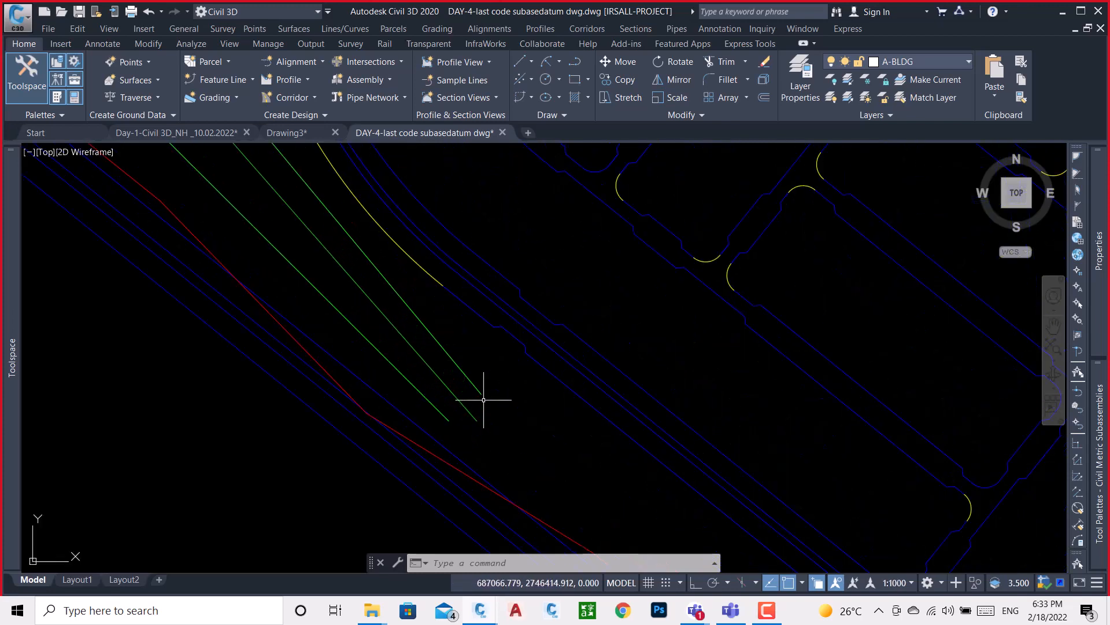
pyautogui.scroll(-3, 483, 399)
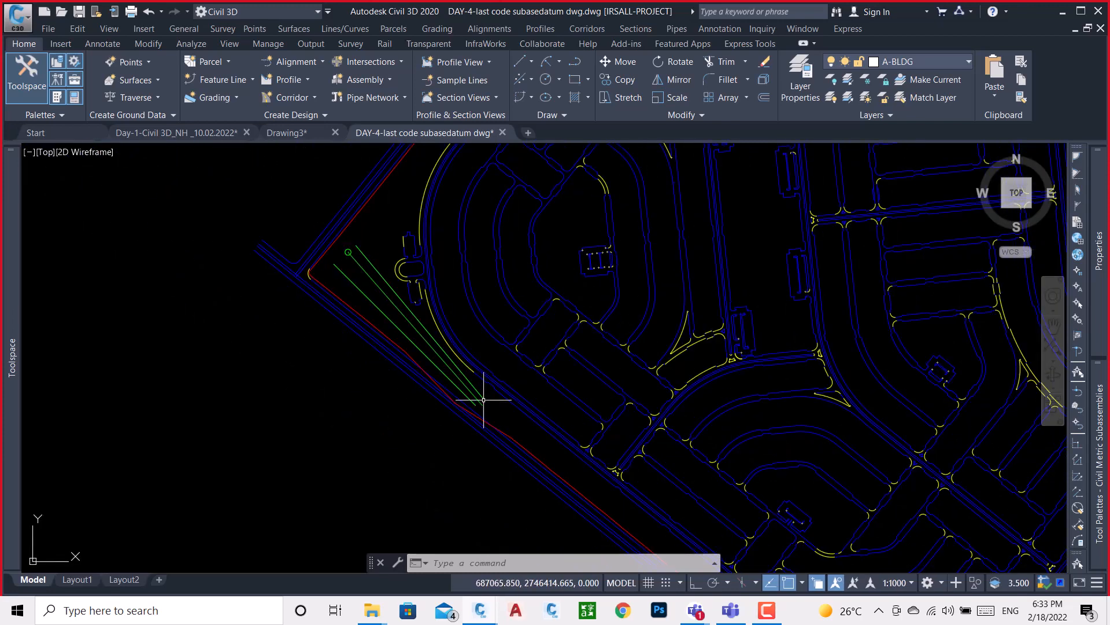
# - Start a surface profile for the test alignment and add the Datum surface to its profile list
pyautogui.press('Escape')
pyautogui.press('Escape')
pyautogui.click(300, 79)
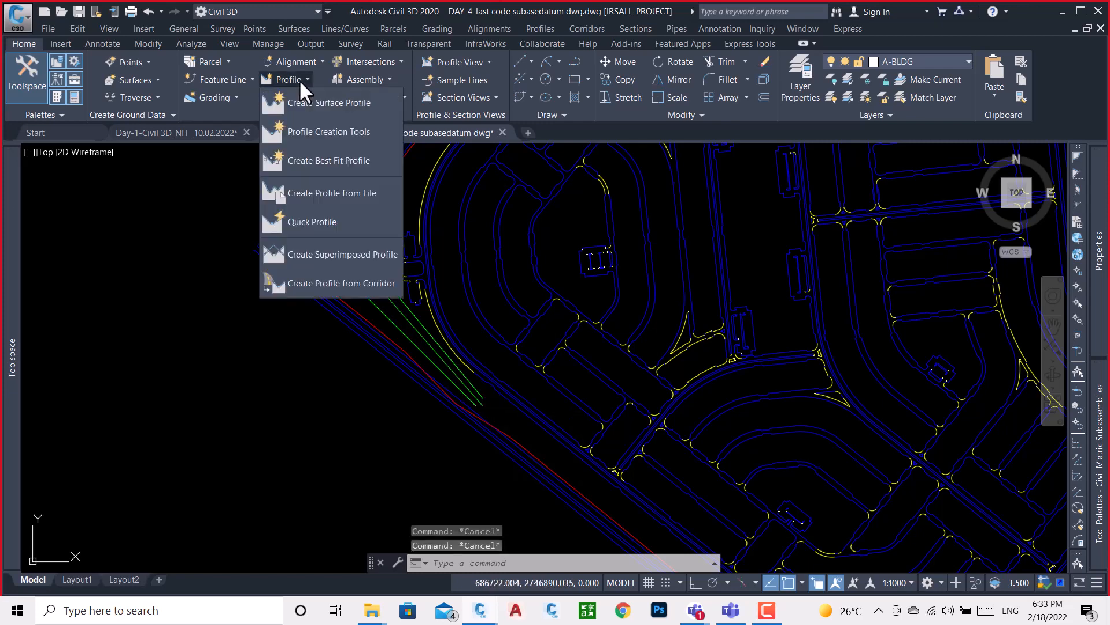
pyautogui.click(322, 103)
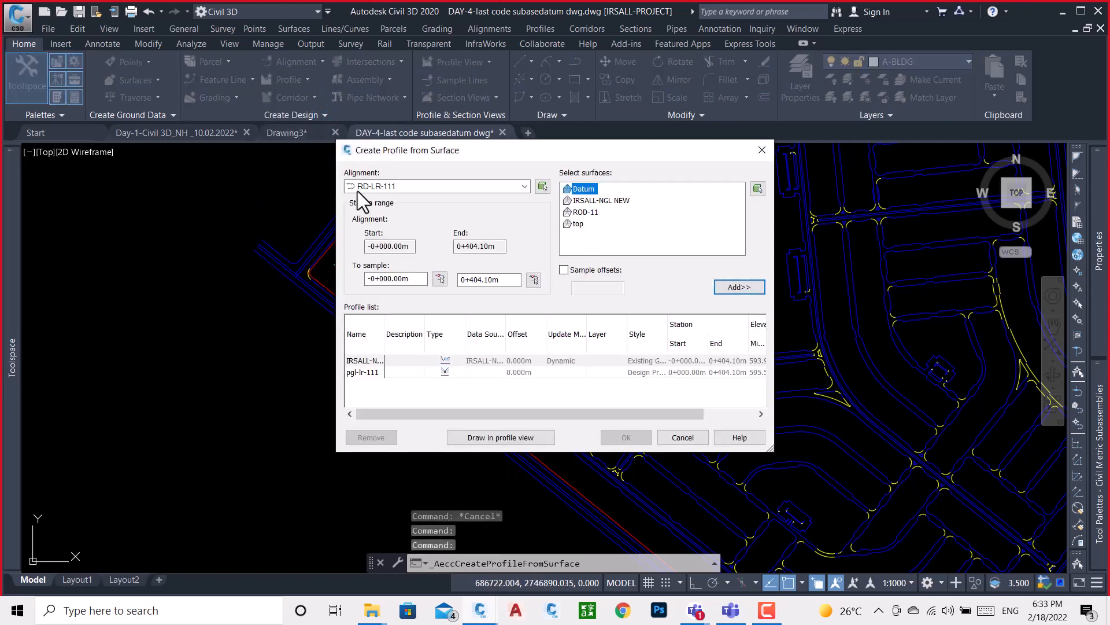
pyautogui.click(524, 186)
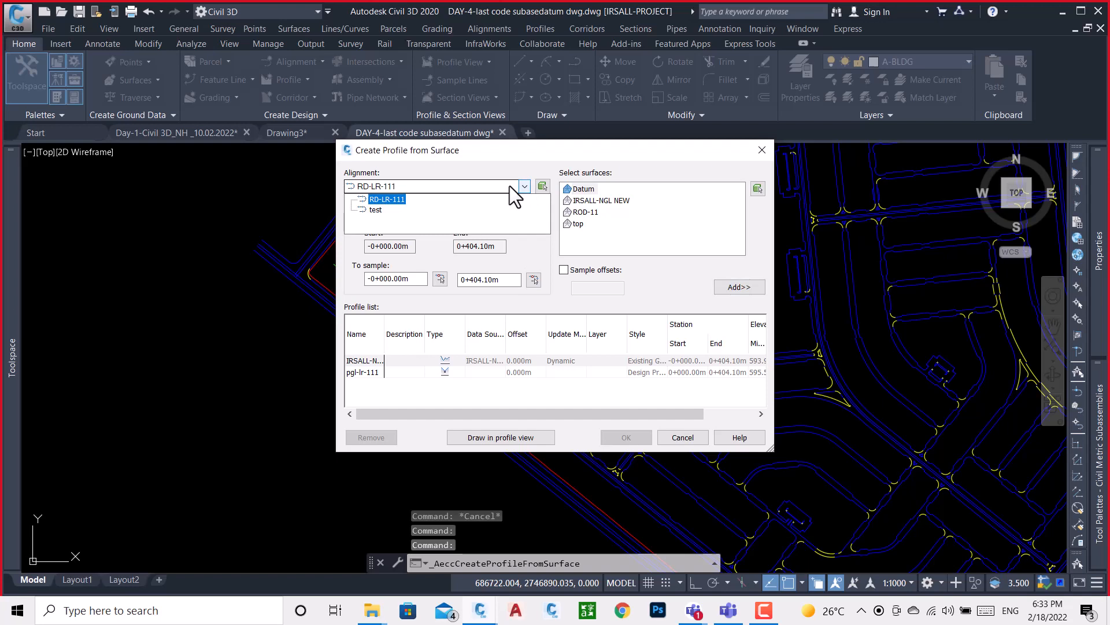
pyautogui.click(375, 210)
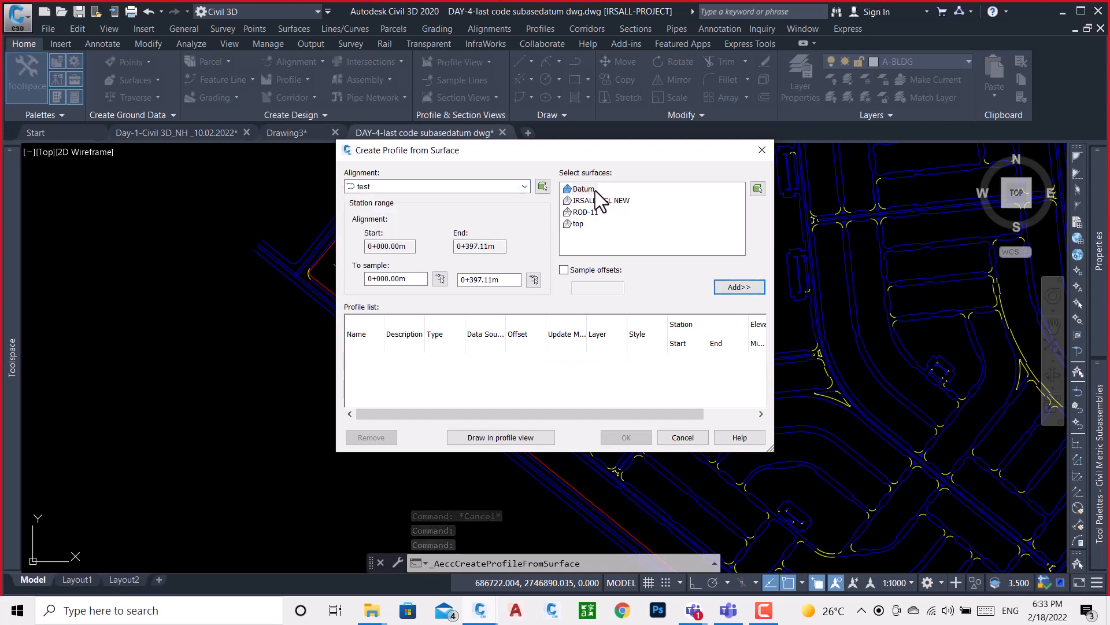
pyautogui.click(737, 288)
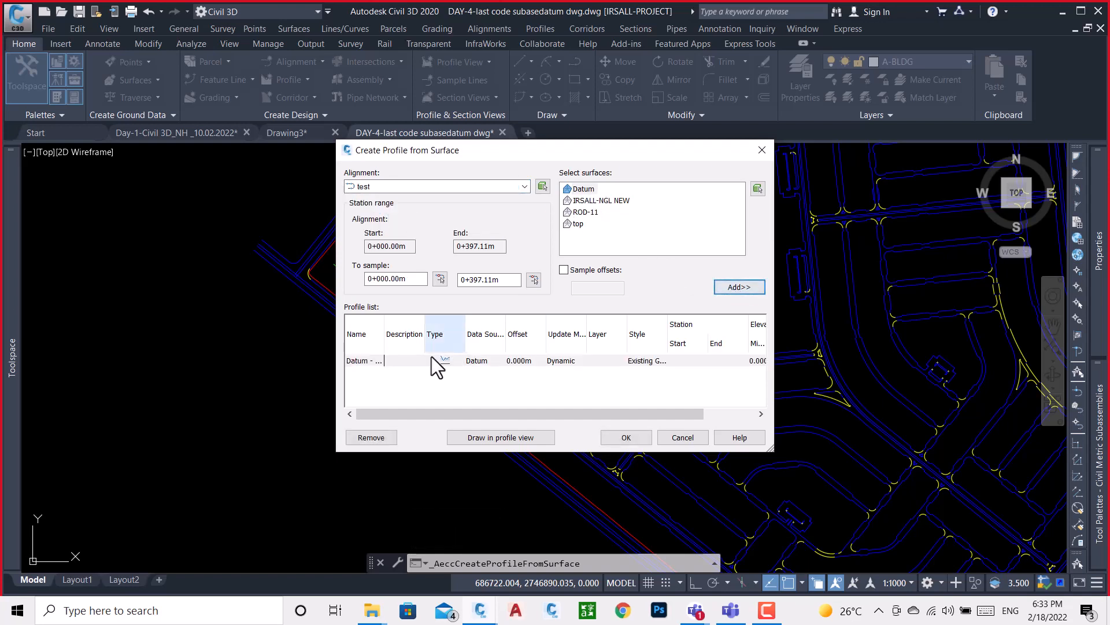
# - Draw the sampled profile in a new profile view with the default settings, placed in the empty area west of the site plan
pyautogui.click(493, 439)
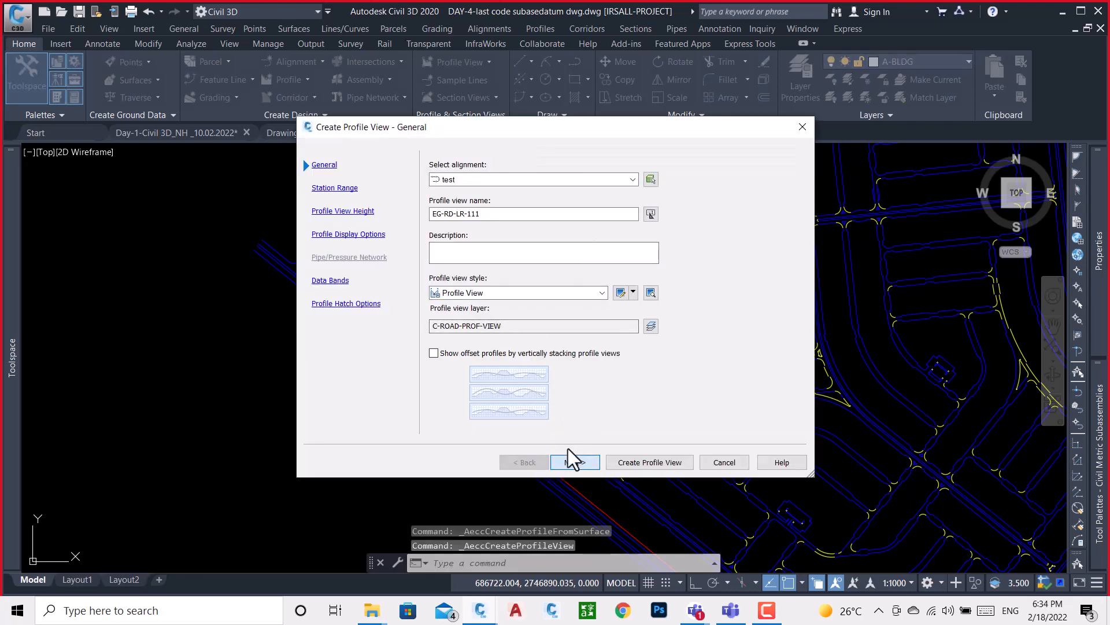
pyautogui.click(572, 461)
pyautogui.click(629, 462)
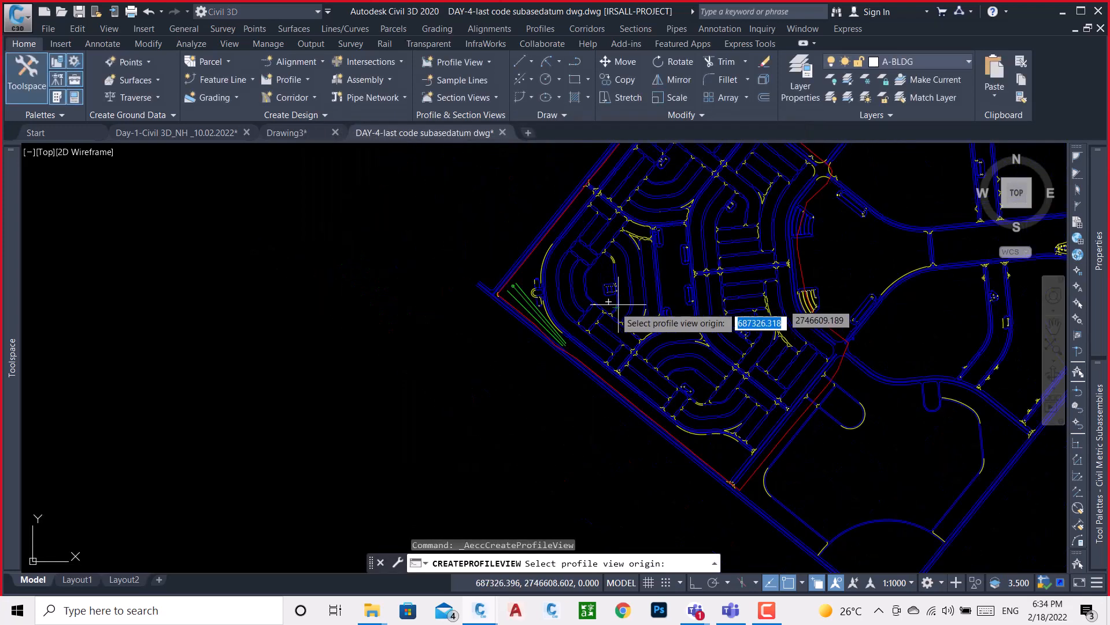
pyautogui.click(244, 403)
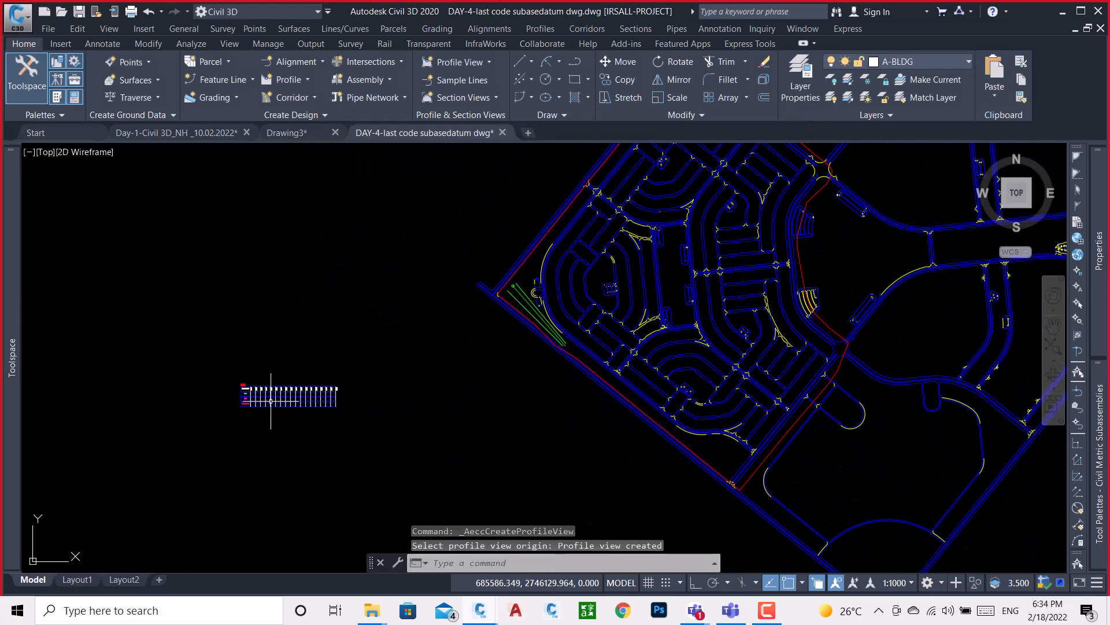
# - Check the station and elevation ranges in the new profile view's properties, then close them without saving changes
pyautogui.scroll(5, 270, 401)
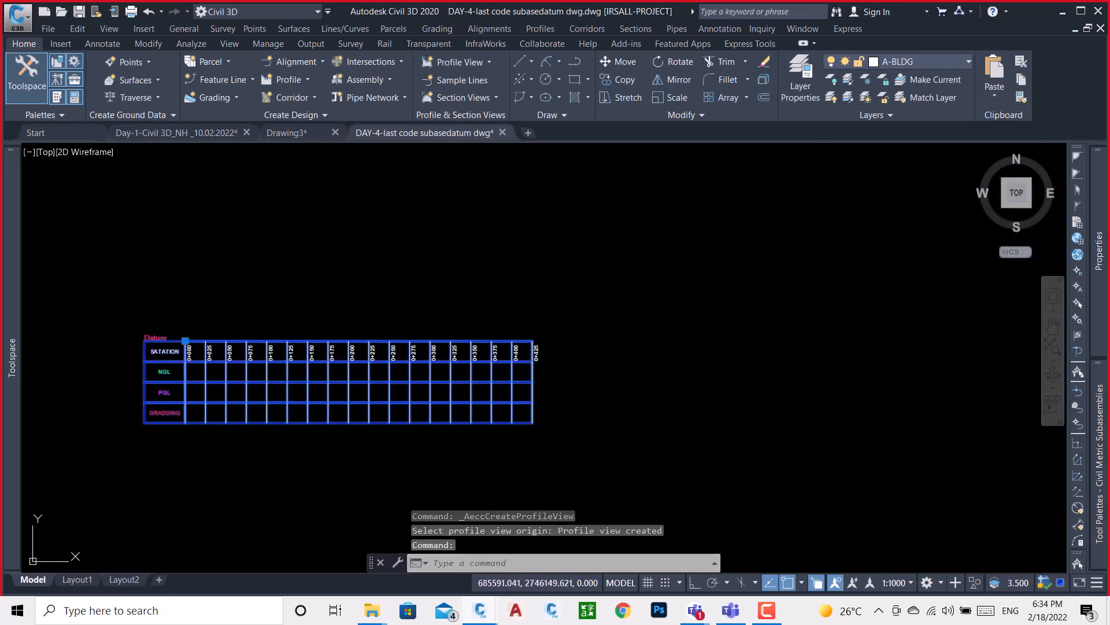
pyautogui.rightClick(266, 269)
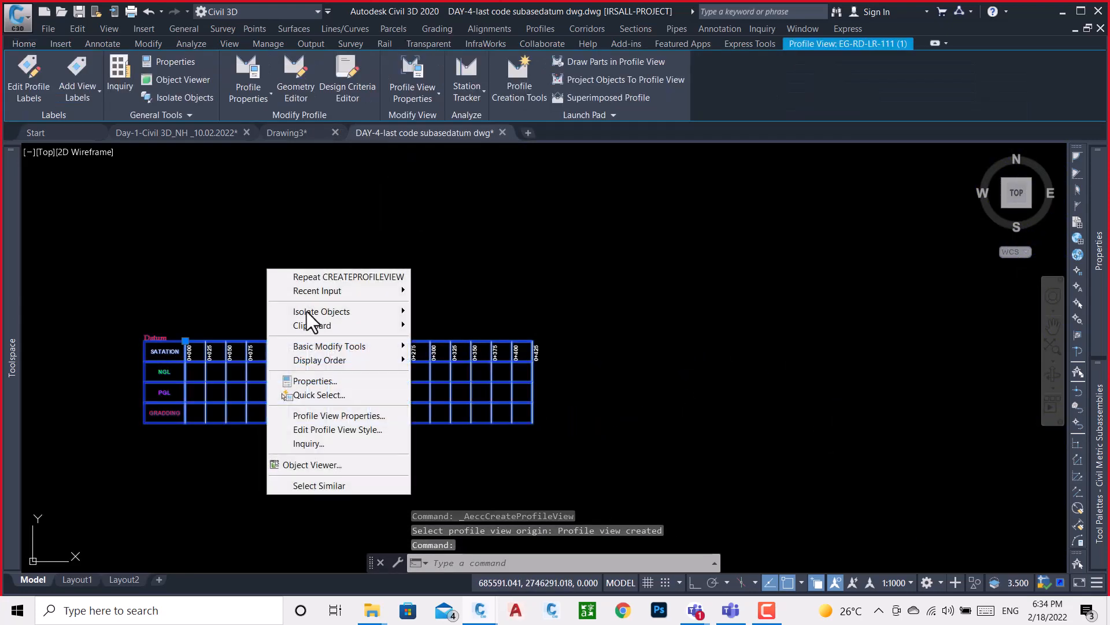
pyautogui.click(355, 417)
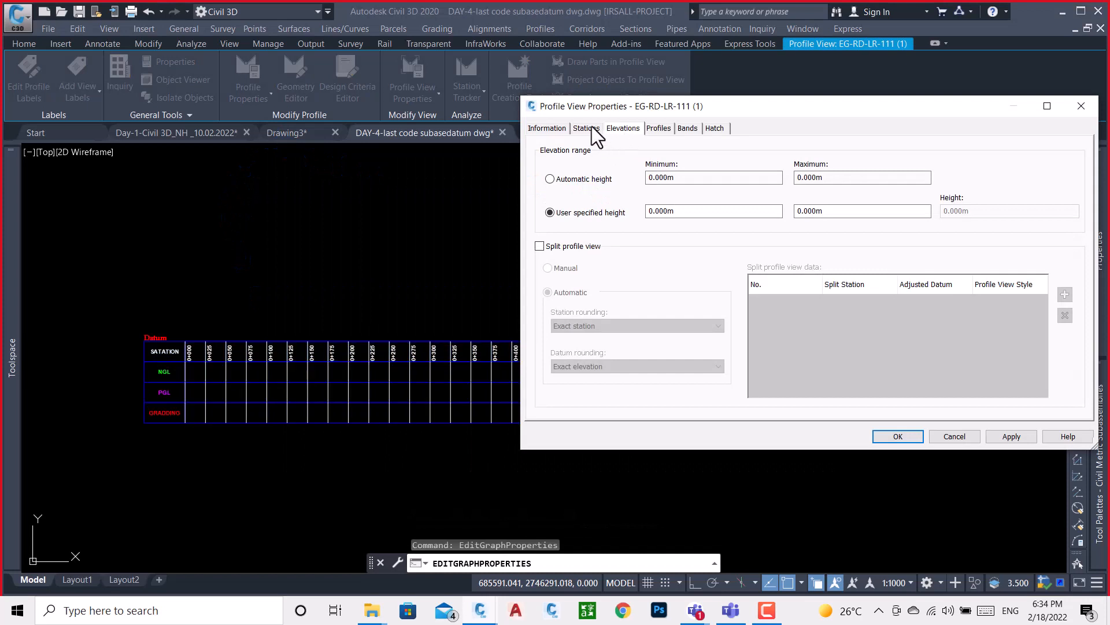
pyautogui.click(590, 128)
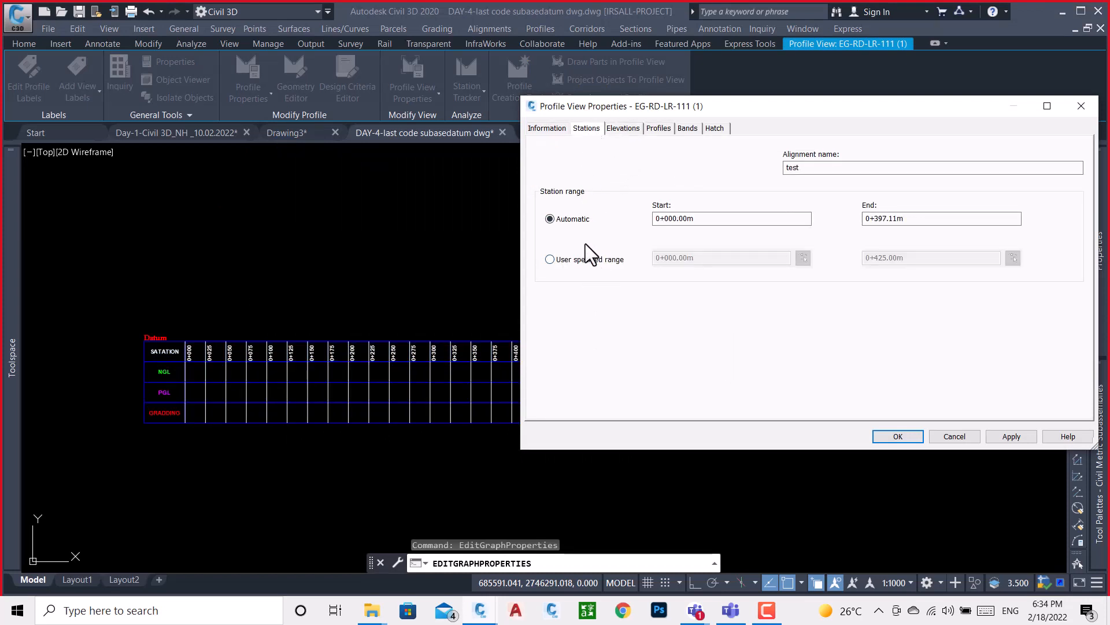
pyautogui.click(599, 258)
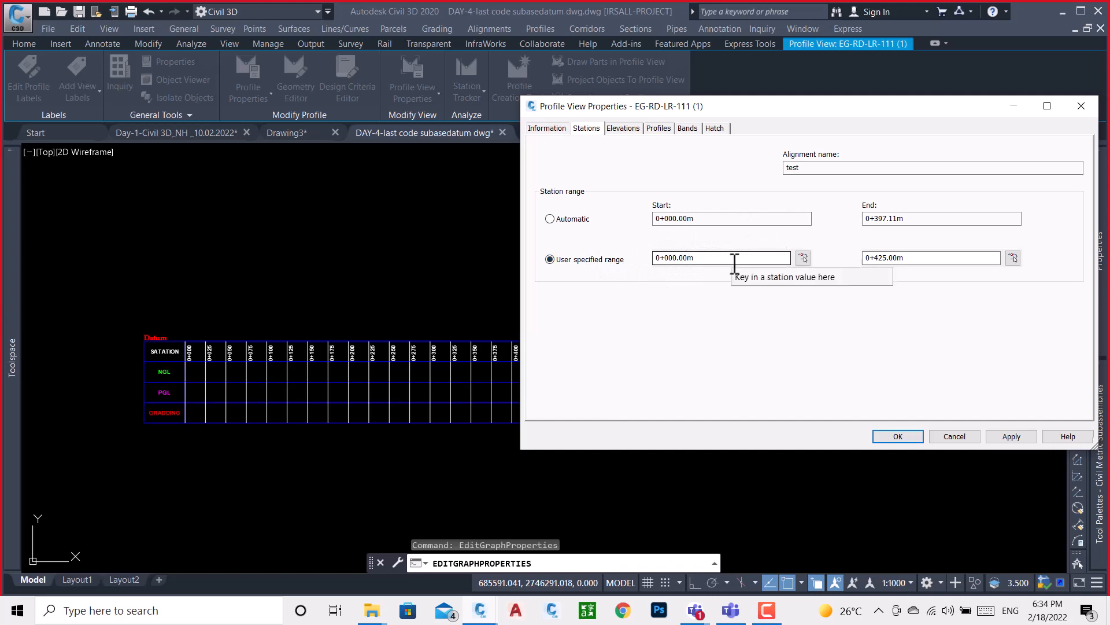
pyautogui.click(616, 129)
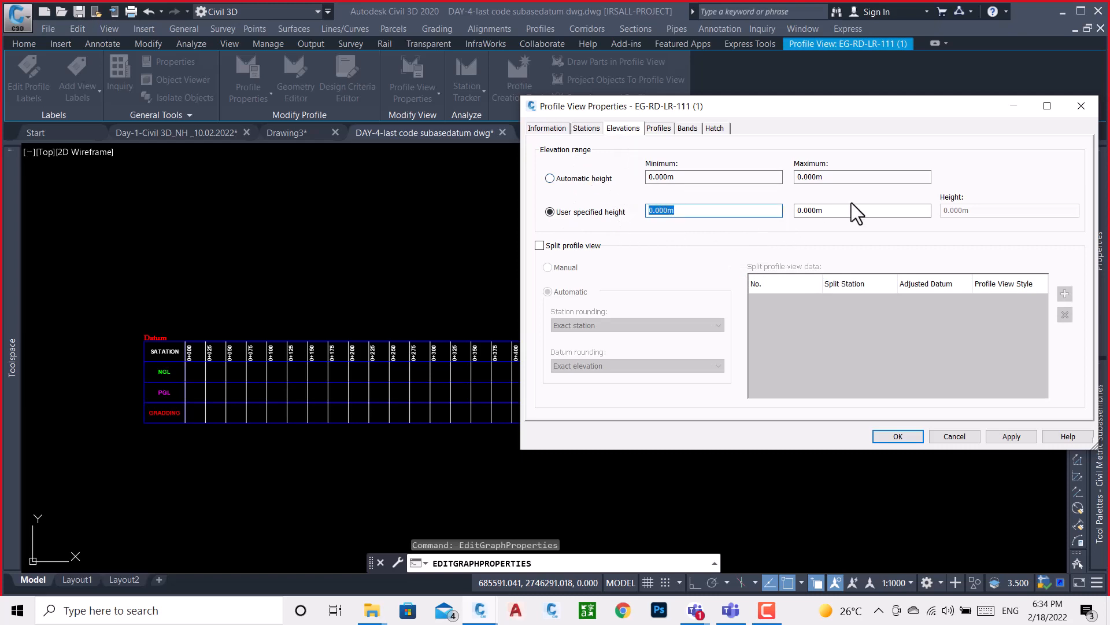
pyautogui.click(1081, 105)
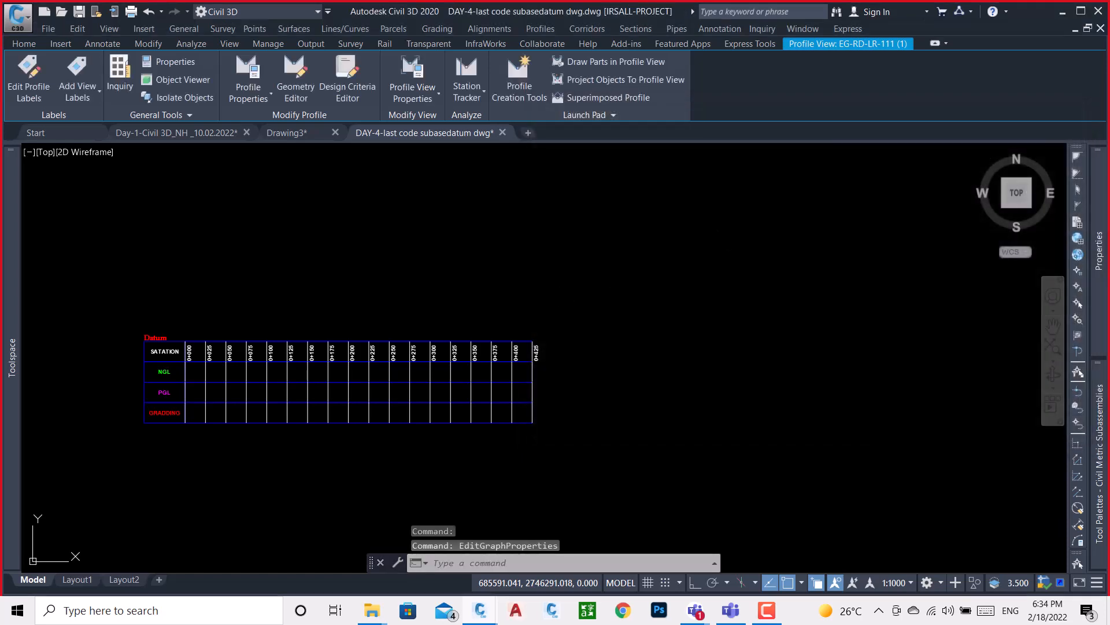
pyautogui.press('Escape')
# - Examine the start of the test alignment and the datum, station, NGL and PGL values of the existing profile view
pyautogui.scroll(-5, 289, 347)
pyautogui.scroll(8, 458, 322)
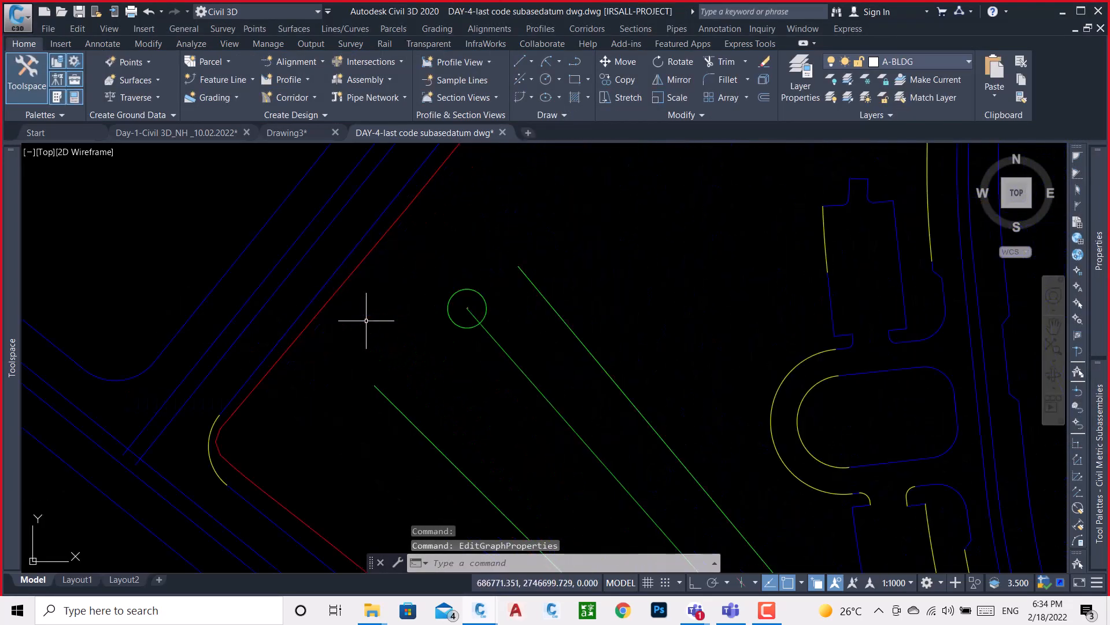
pyautogui.click(350, 278)
pyautogui.press('Escape')
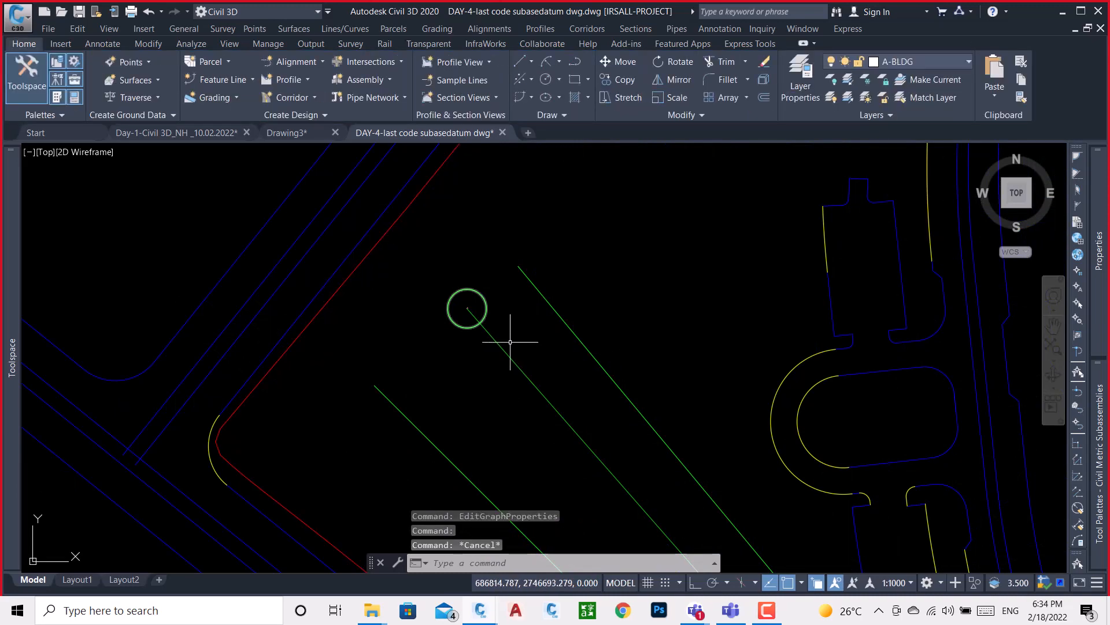
pyautogui.scroll(-10, 478, 243)
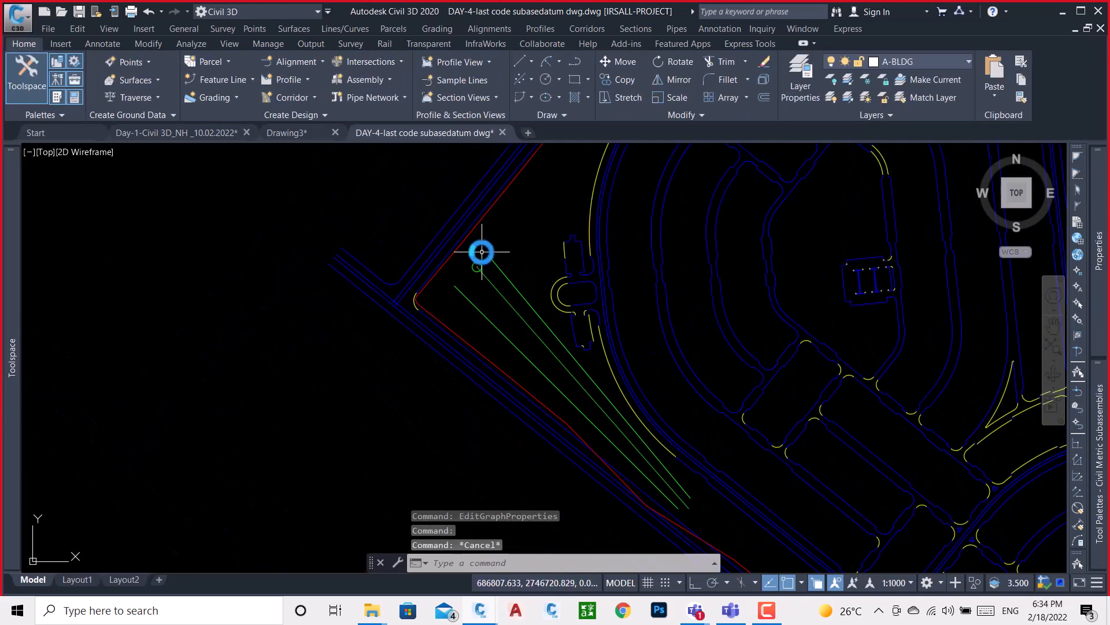
pyautogui.scroll(-2, 416, 307)
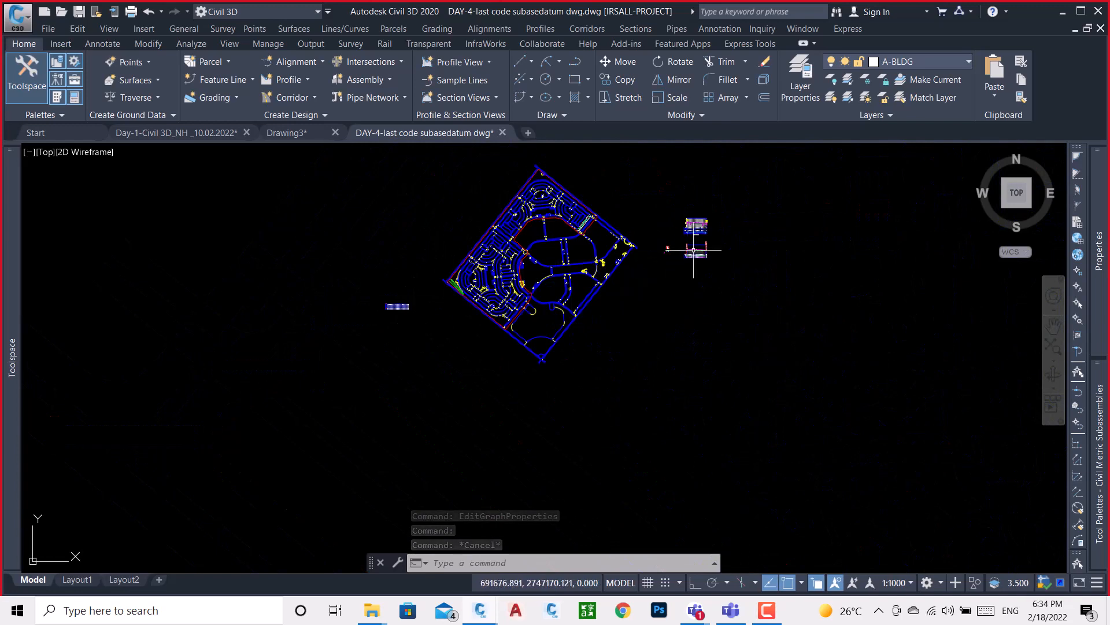
pyautogui.scroll(8, 646, 288)
pyautogui.scroll(8, 646, 288)
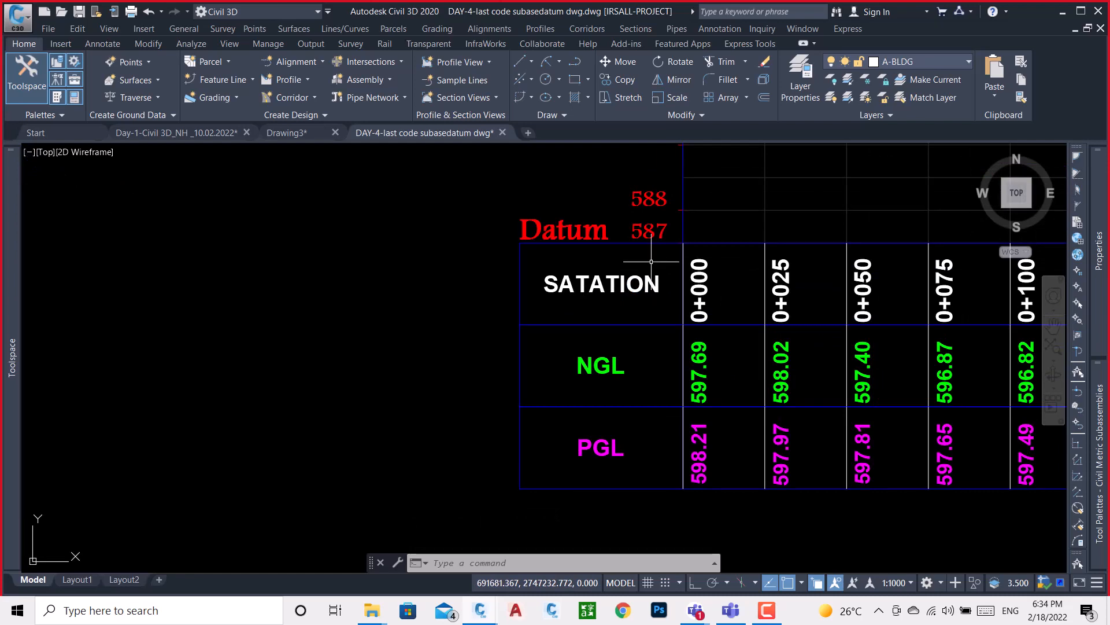
pyautogui.scroll(-10, 651, 261)
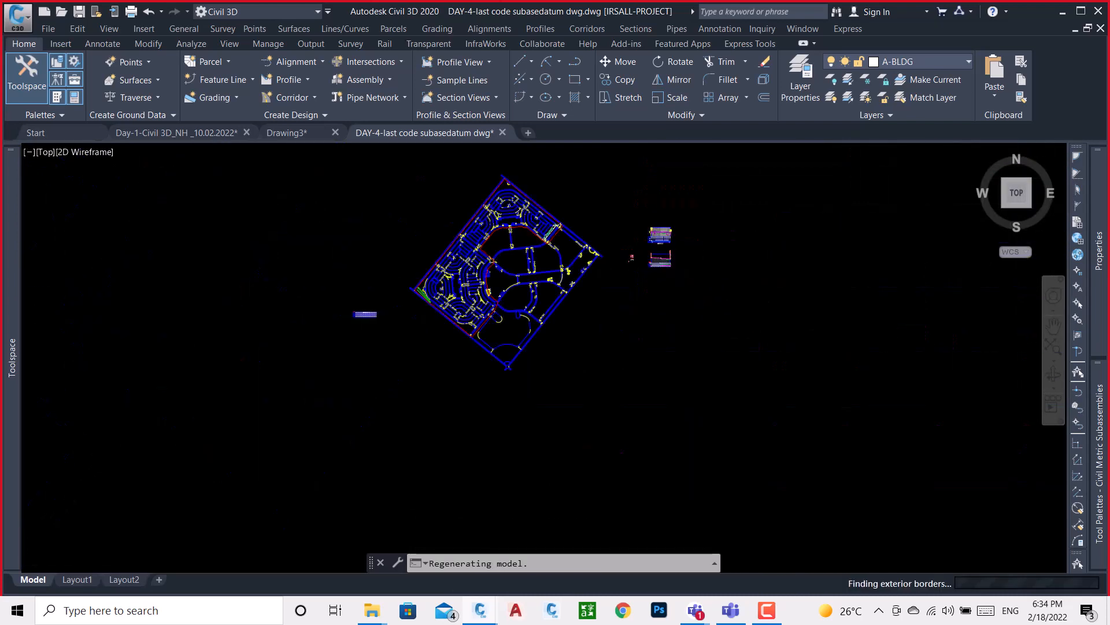
# - Select the empty profile view placed west of the site plan
pyautogui.scroll(8, 496, 258)
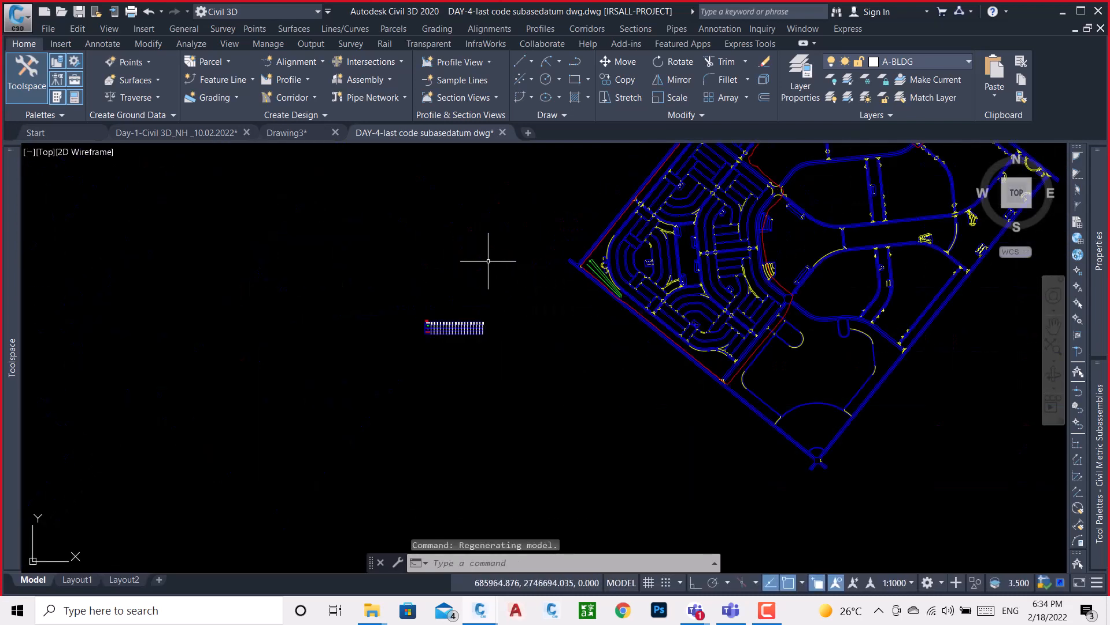
pyautogui.scroll(8, 447, 330)
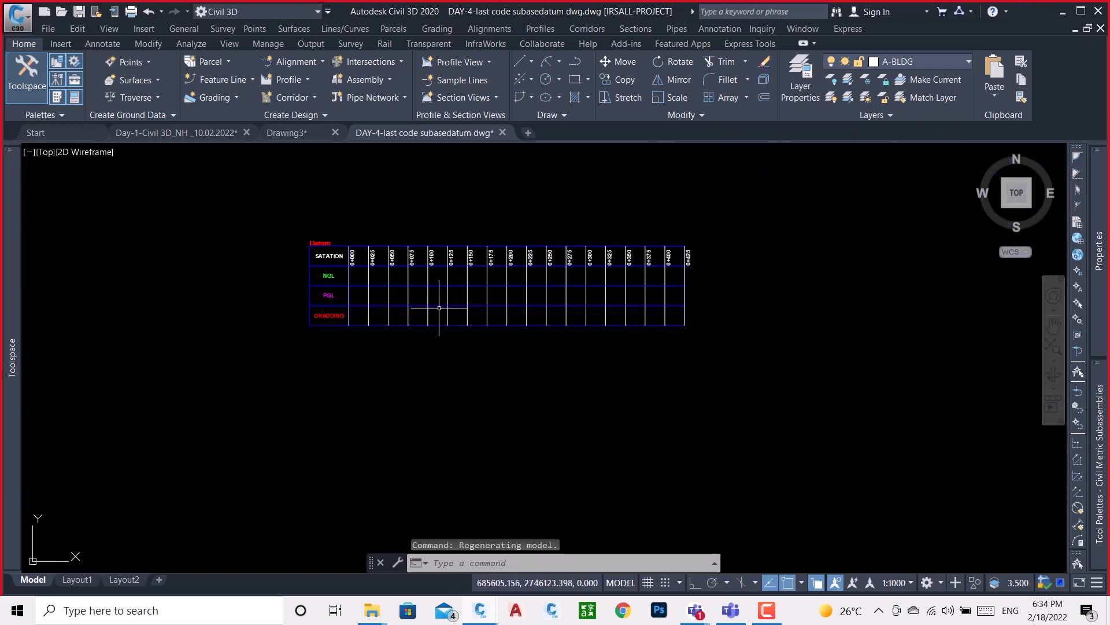
pyautogui.click(439, 308)
pyautogui.click(428, 302)
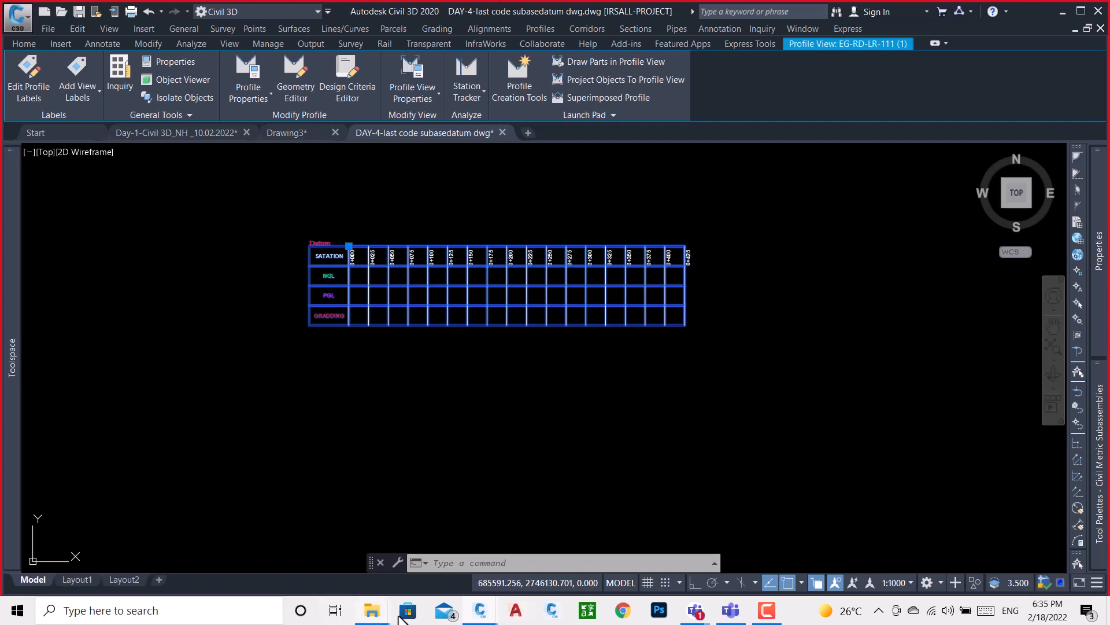
pyautogui.moveTo(373, 611)
pyautogui.click(324, 558)
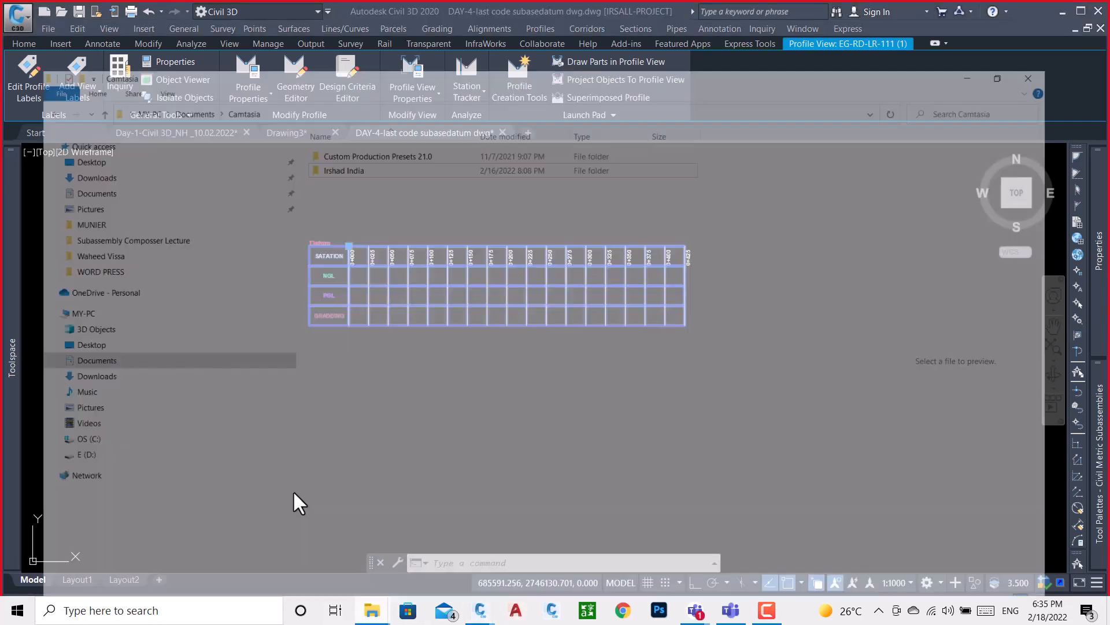
pyautogui.rightClick(276, 415)
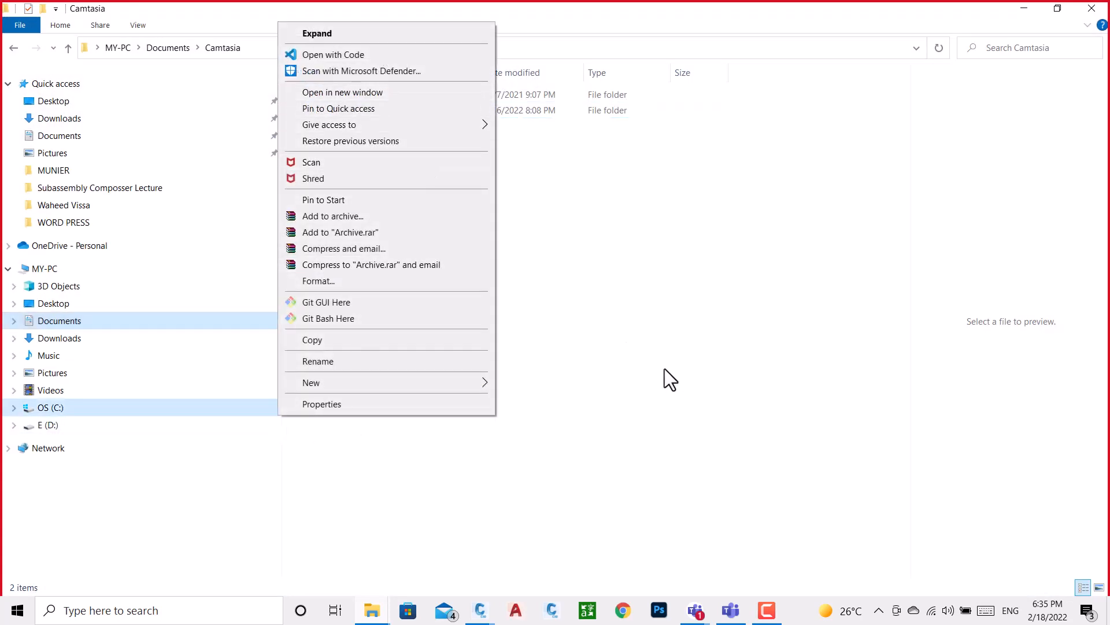
pyautogui.rightClick(668, 371)
pyautogui.click(690, 140)
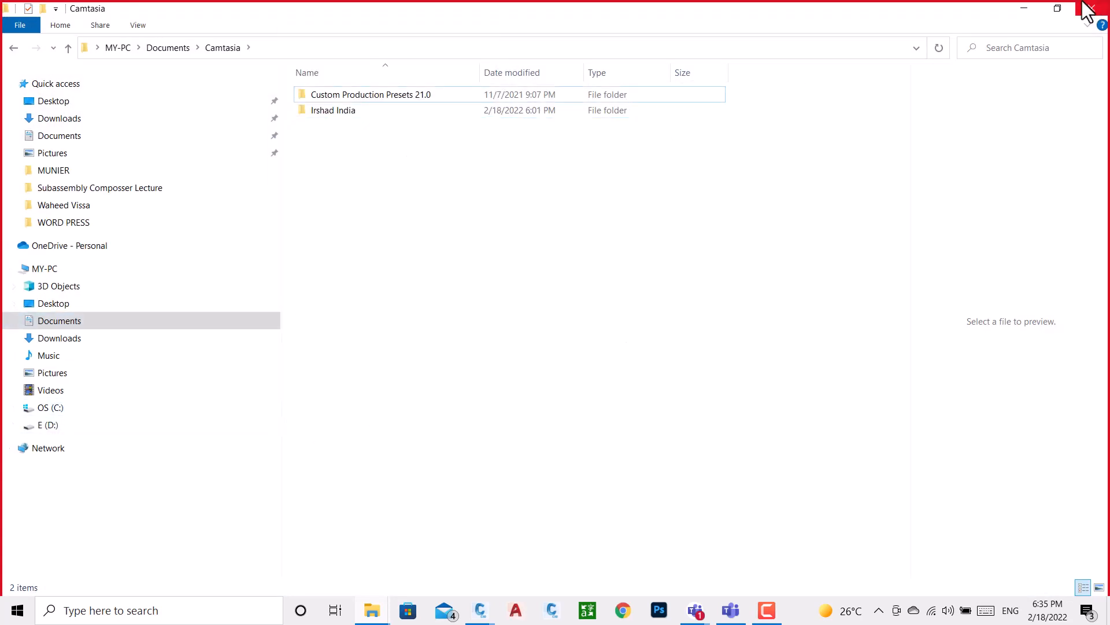
pyautogui.click(1026, 9)
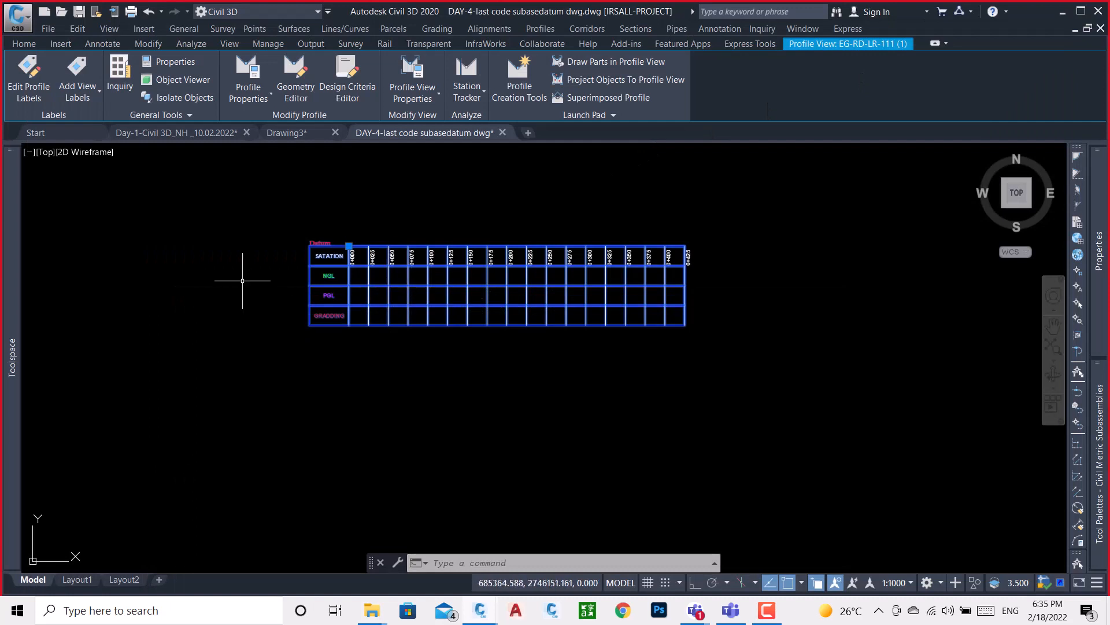
# - Change the profile view's user-specified elevation range, entering a minimum of 580 m and a higher maximum
pyautogui.rightClick(239, 279)
pyautogui.click(332, 421)
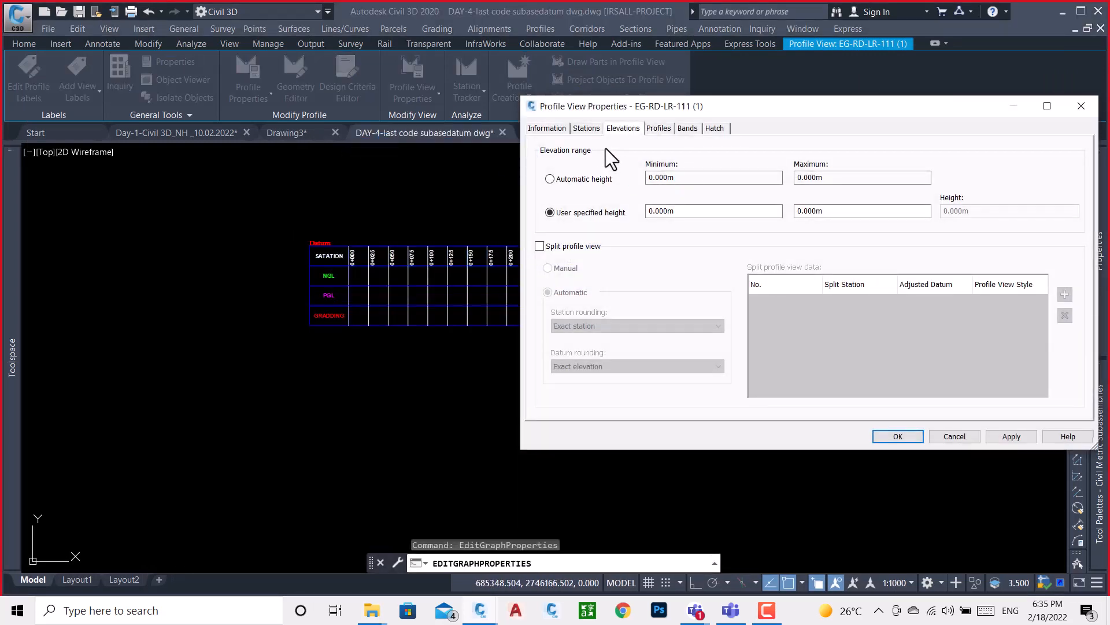
pyautogui.click(682, 211)
pyautogui.press('Tab')
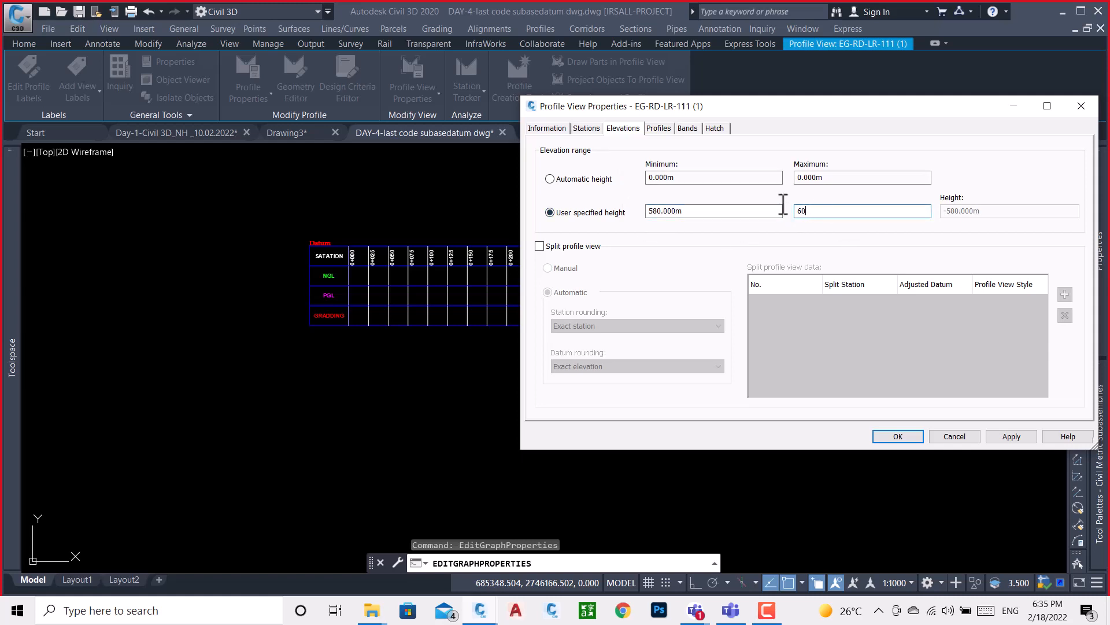
pyautogui.click(890, 437)
pyautogui.press('Escape')
# - Delete the profile view with the empty grid west of the site plan
pyautogui.scroll(-4, 526, 373)
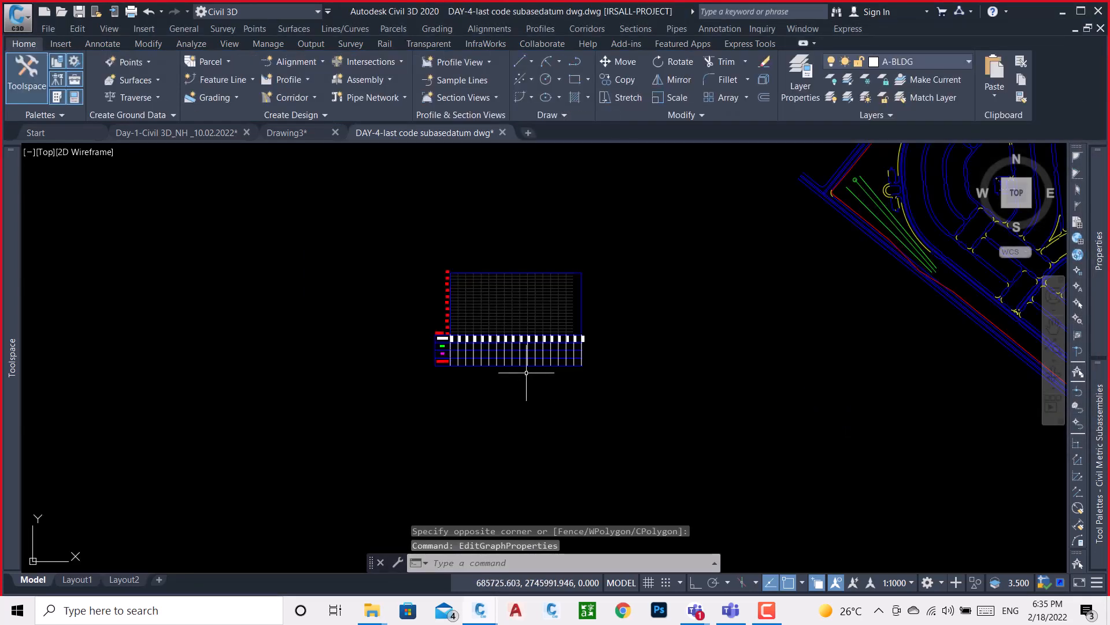
pyautogui.scroll(2, 506, 313)
pyautogui.click(532, 273)
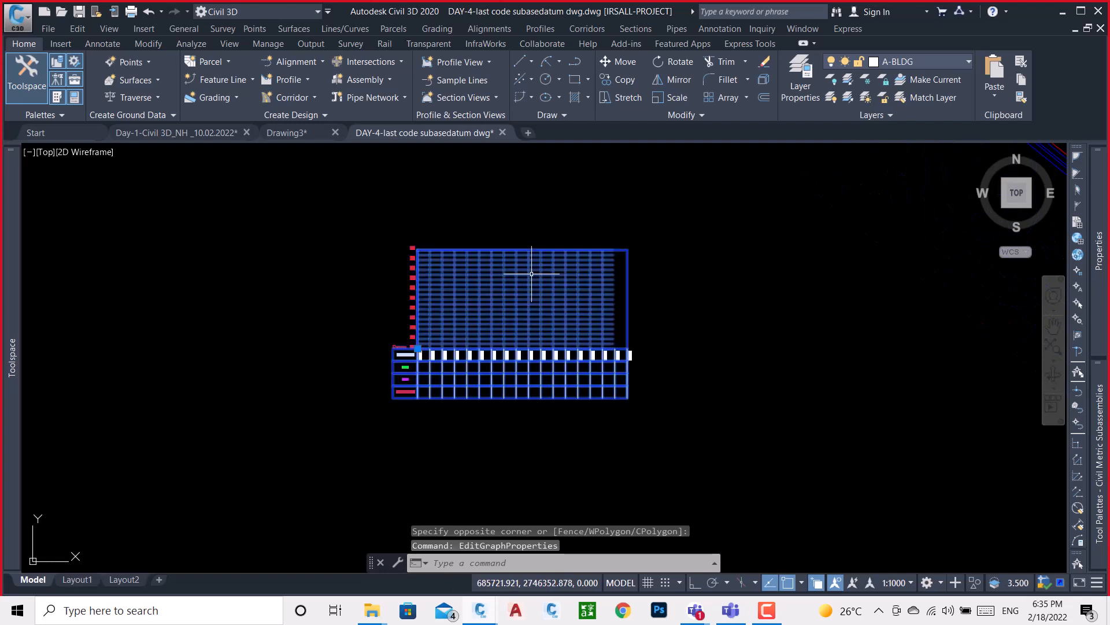
pyautogui.press('Delete')
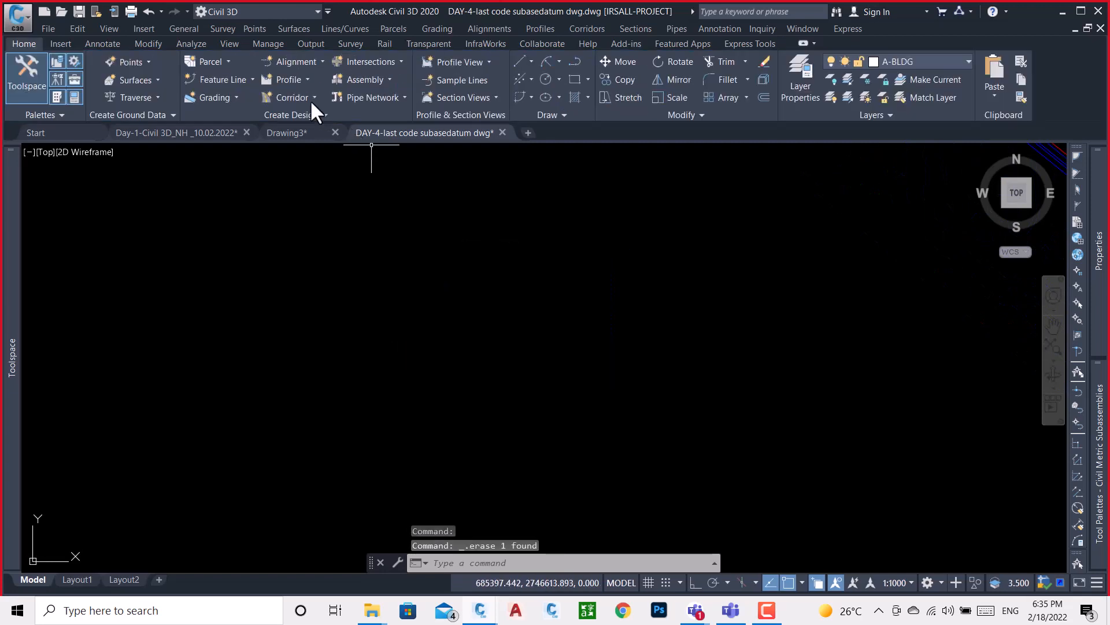
# - Start a surface profile for the test alignment and add the IRSALL-NGL NEW surface to its profile list
pyautogui.click(293, 85)
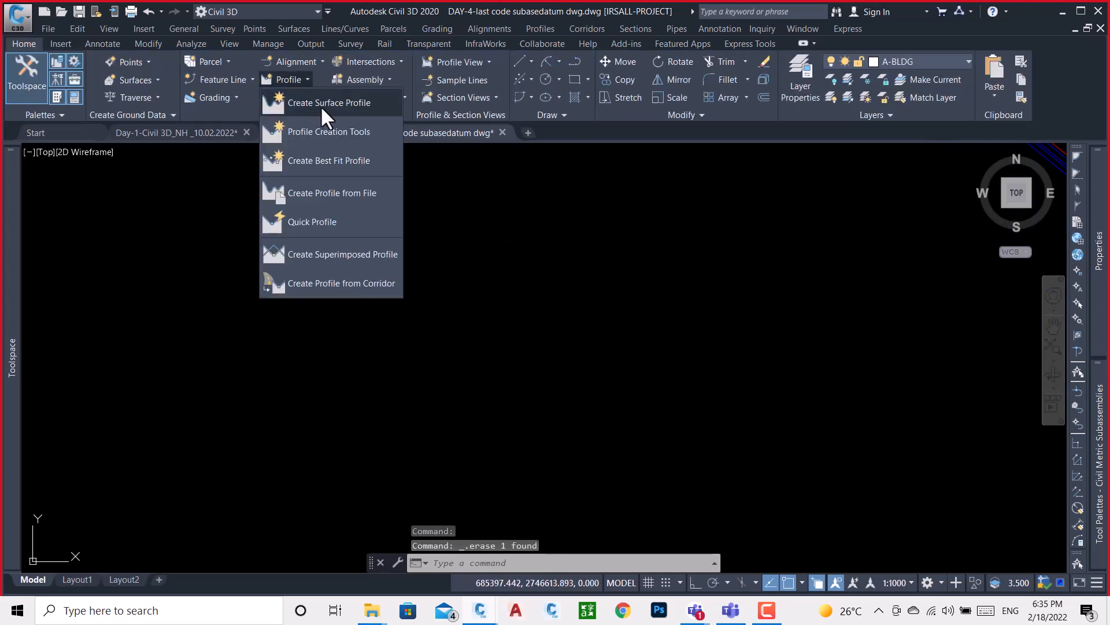
pyautogui.click(322, 103)
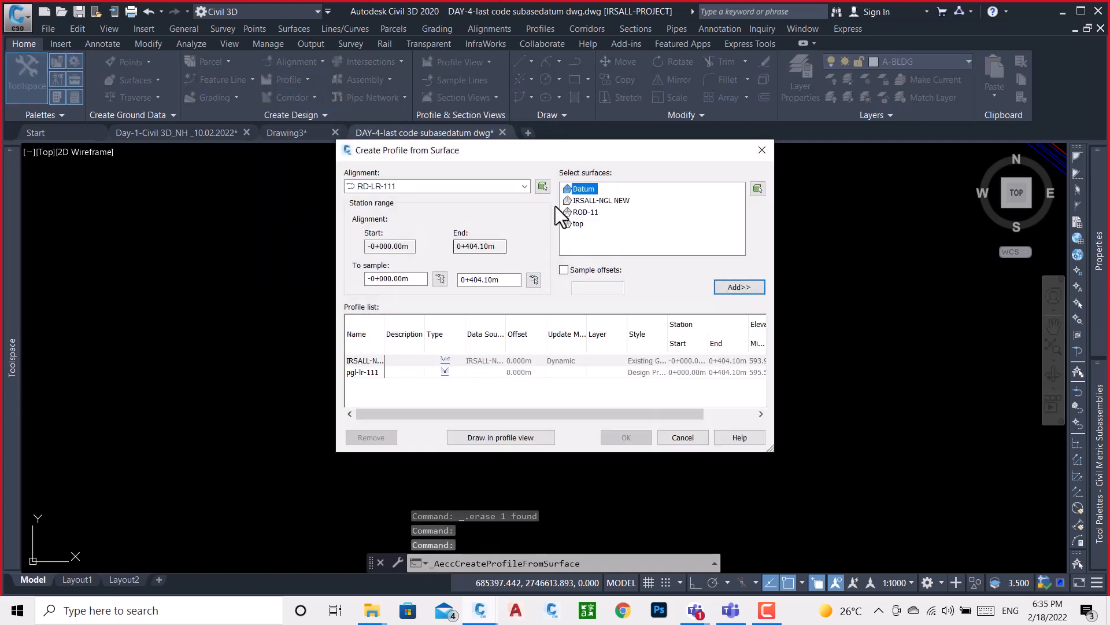
pyautogui.click(463, 188)
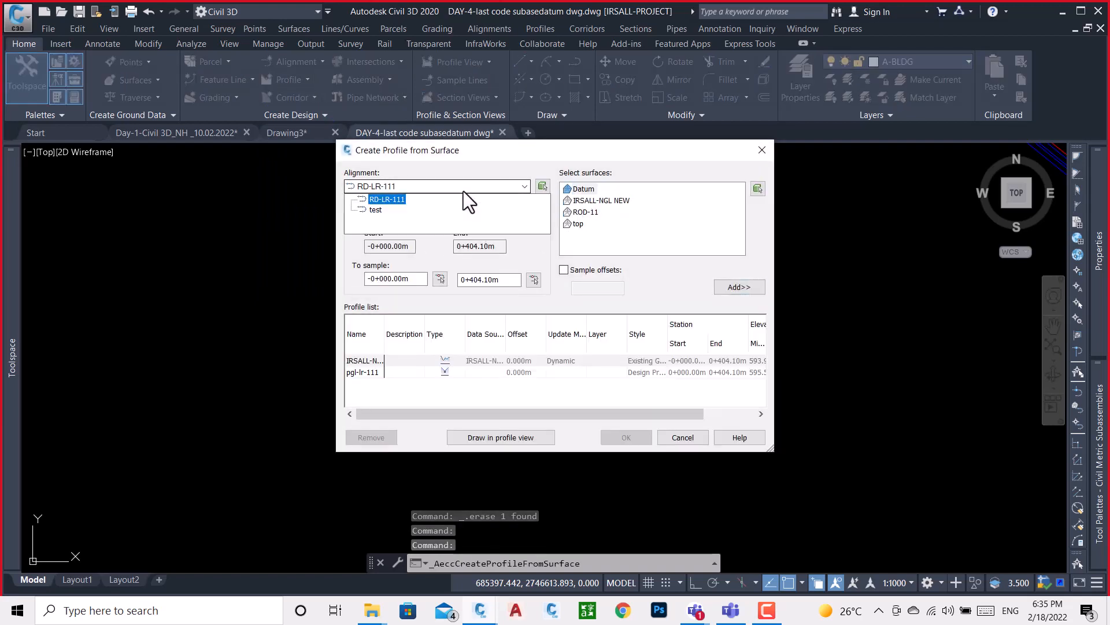
pyautogui.click(375, 210)
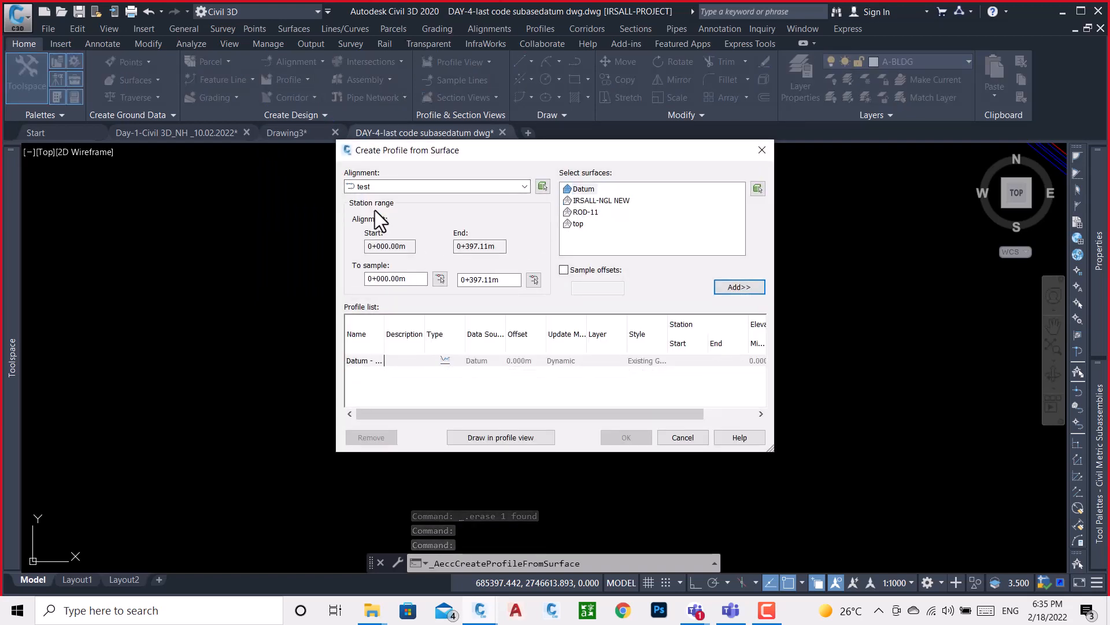
pyautogui.click(617, 200)
pyautogui.click(741, 286)
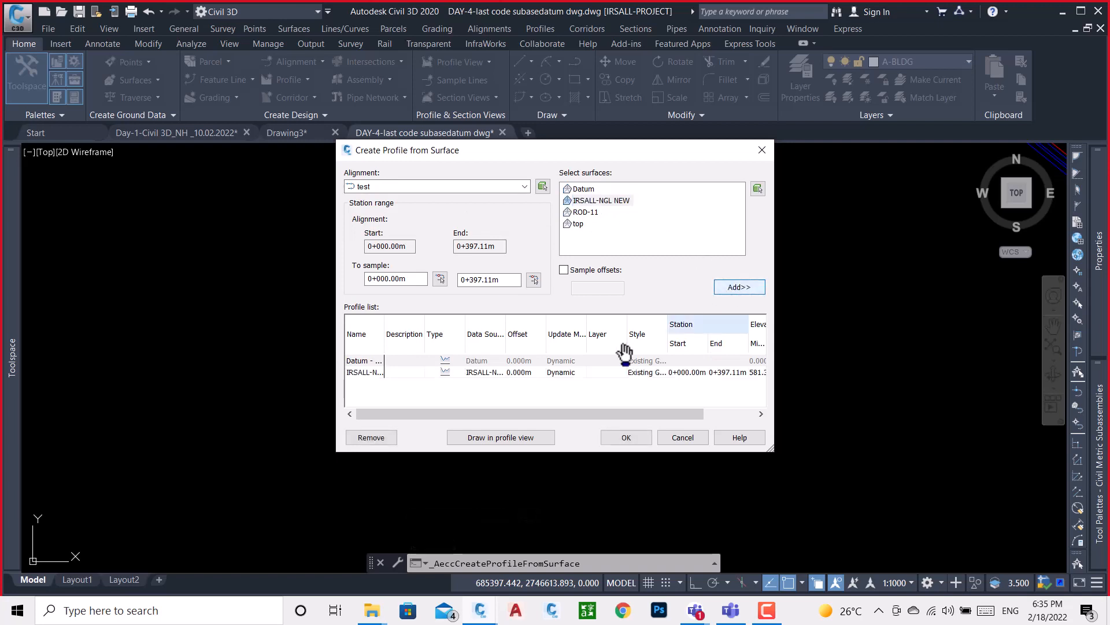
# - Draw the test alignment's surface profiles in a new profile view with default settings, placed in the cleared area
pyautogui.click(519, 440)
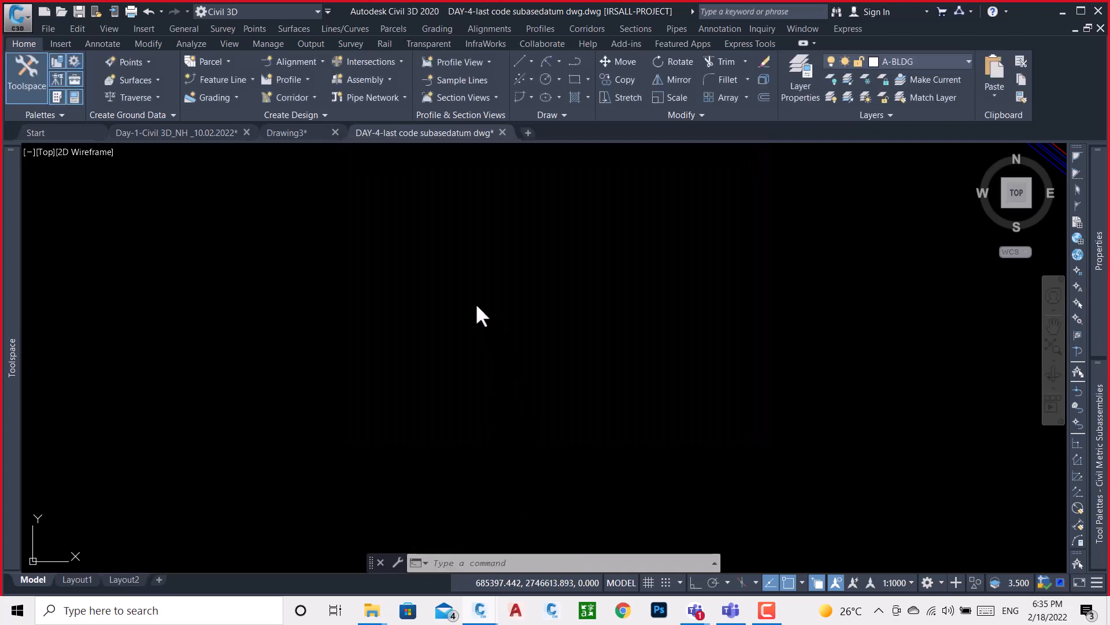
pyautogui.click(642, 463)
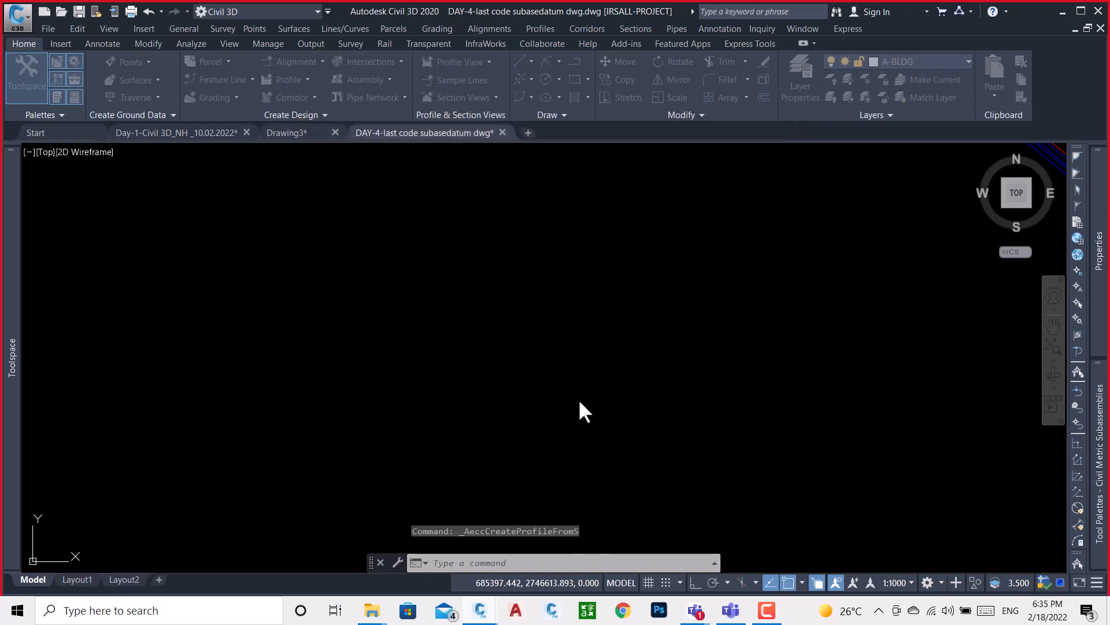
pyautogui.click(438, 340)
pyautogui.scroll(5, 471, 338)
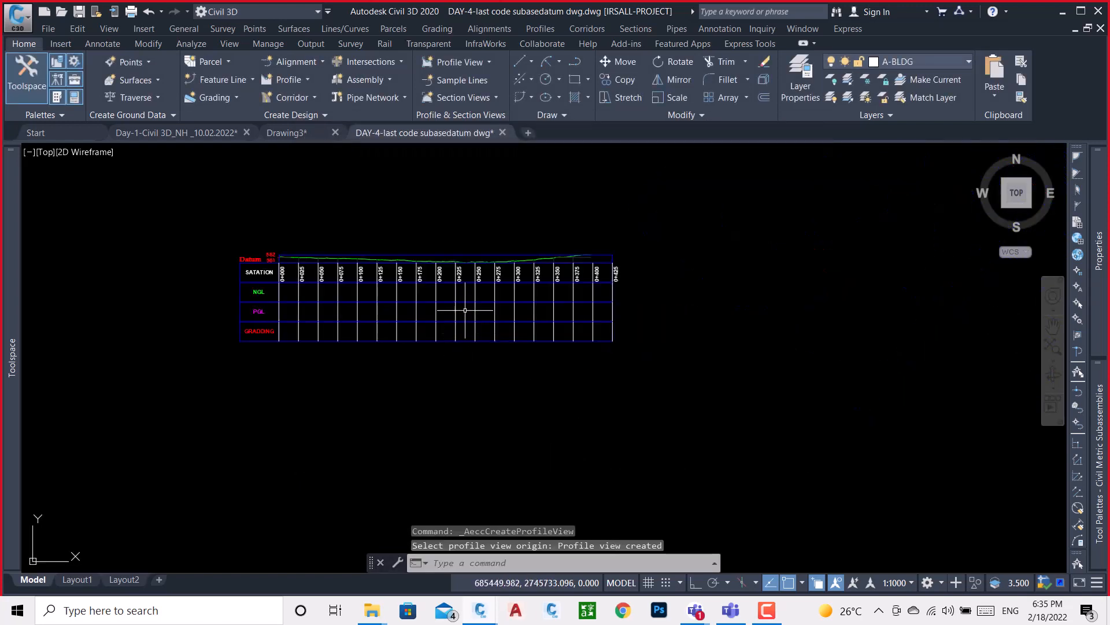
# - Open the properties of the newly placed test alignment profile view
pyautogui.scroll(3, 469, 310)
pyautogui.rightClick(762, 268)
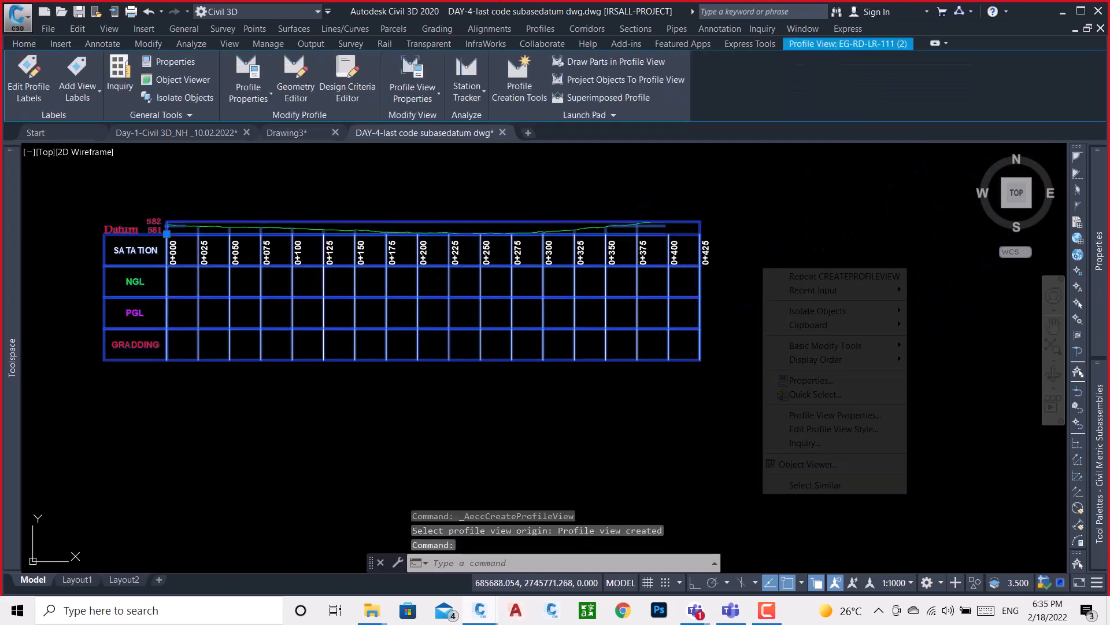
# - Give the profile view a user-specified elevation range from 575 m to 590 m
pyautogui.click(859, 415)
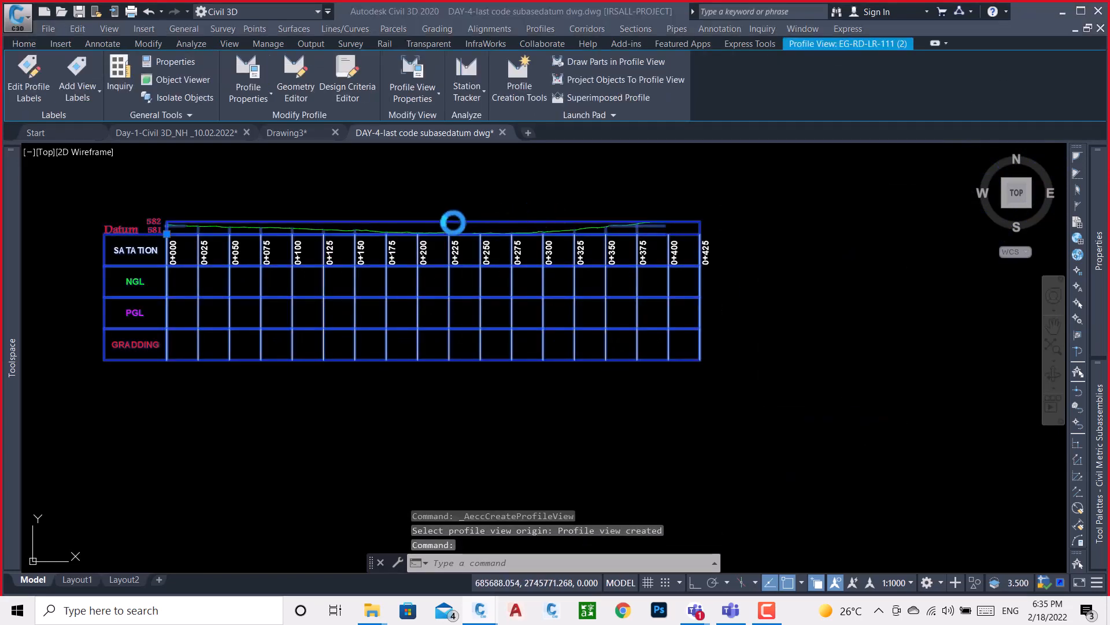
pyautogui.moveTo(701, 207); pyautogui.dragTo(622, 195)
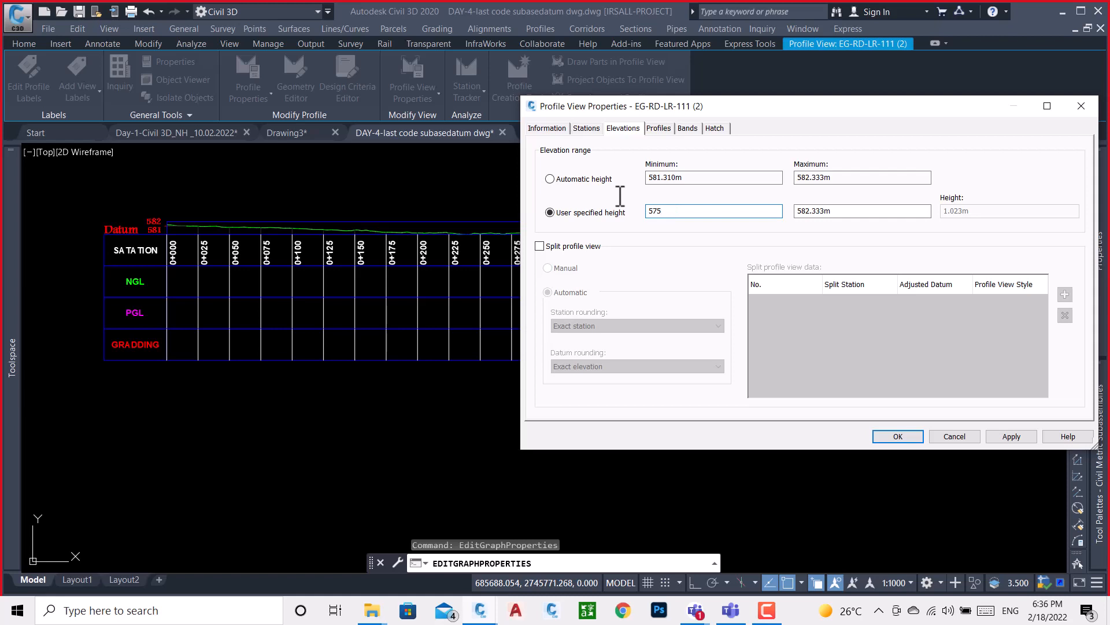
pyautogui.write('575')
pyautogui.moveTo(849, 215); pyautogui.dragTo(808, 207)
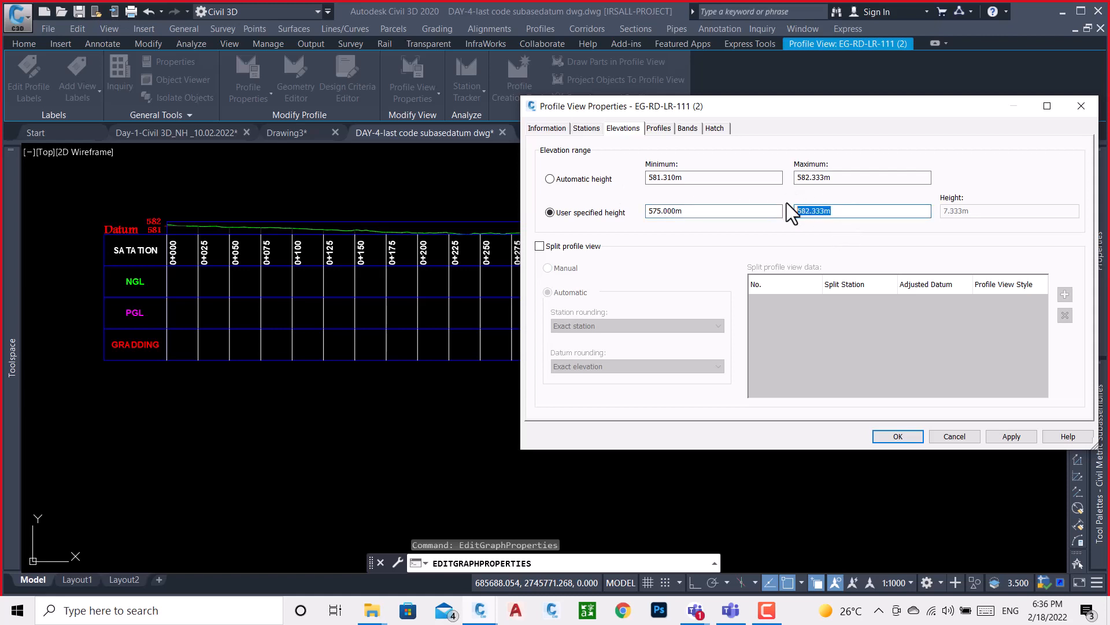
pyautogui.write('4')
pyautogui.click(898, 436)
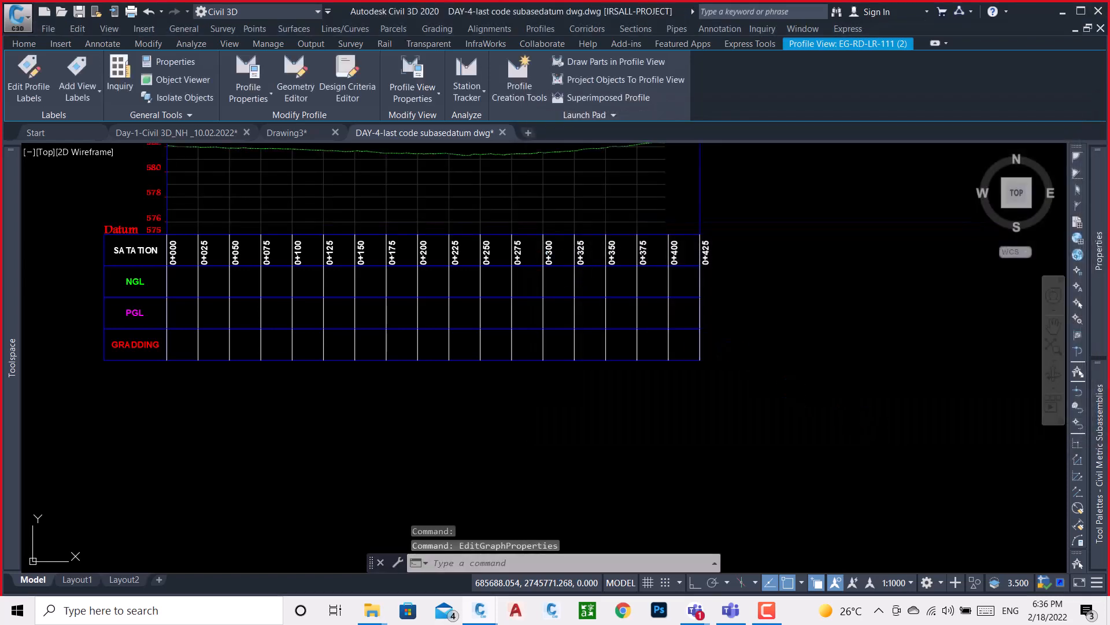
pyautogui.scroll(-4, 547, 288)
pyautogui.scroll(6, 405, 260)
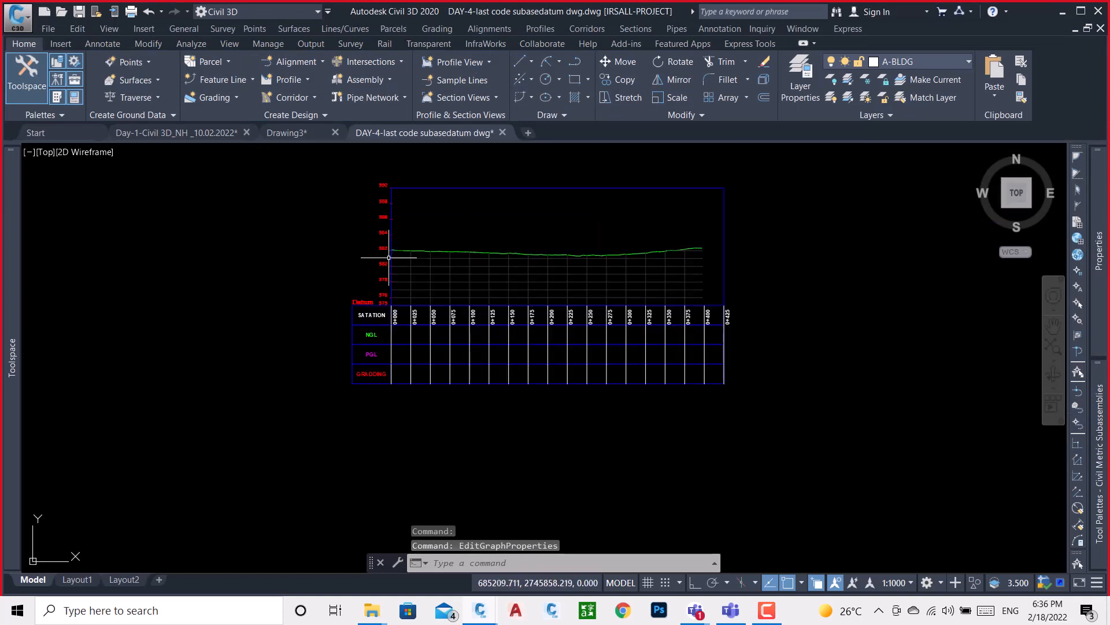
# - Create a layout profile named pgl on this profile view, using the Design Profile style and Complete Label Set
pyautogui.click(285, 80)
pyautogui.click(336, 127)
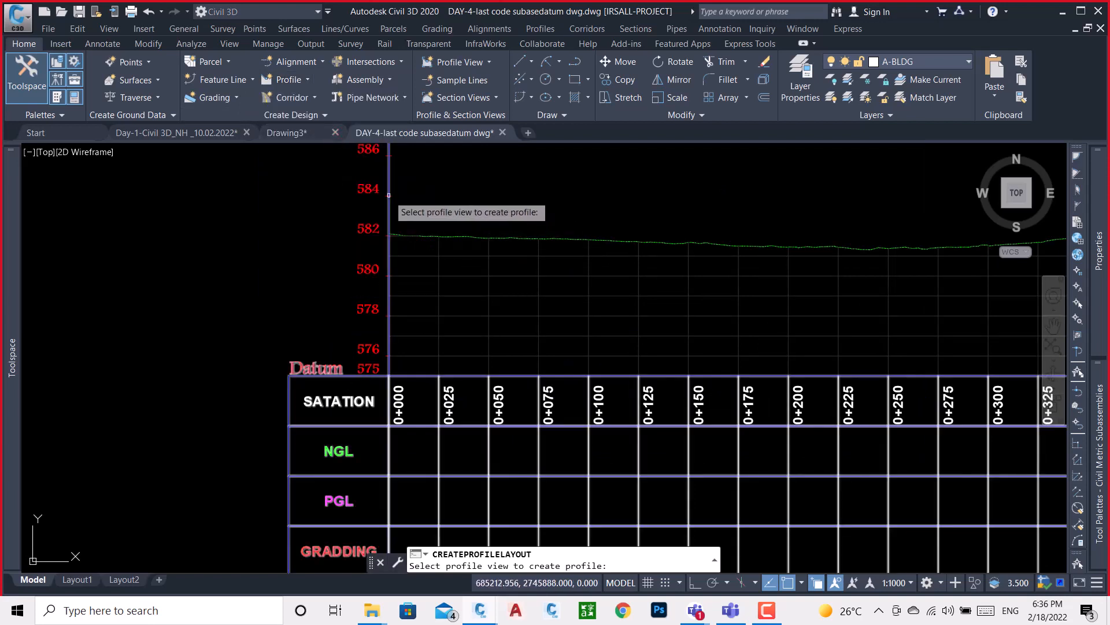
pyautogui.click(399, 208)
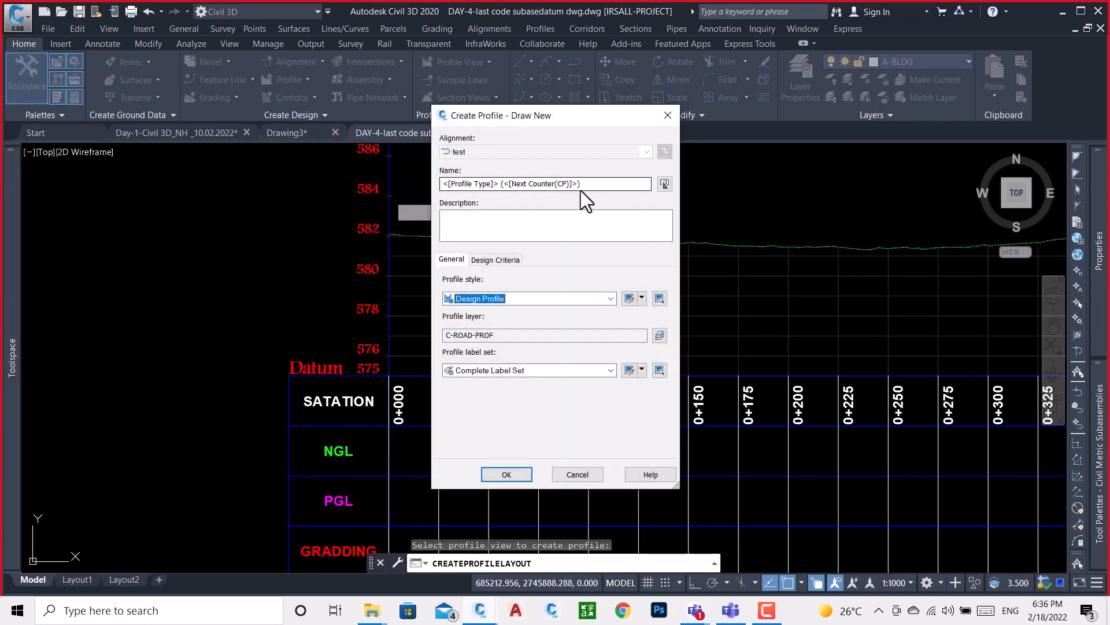
pyautogui.moveTo(592, 182); pyautogui.dragTo(430, 188)
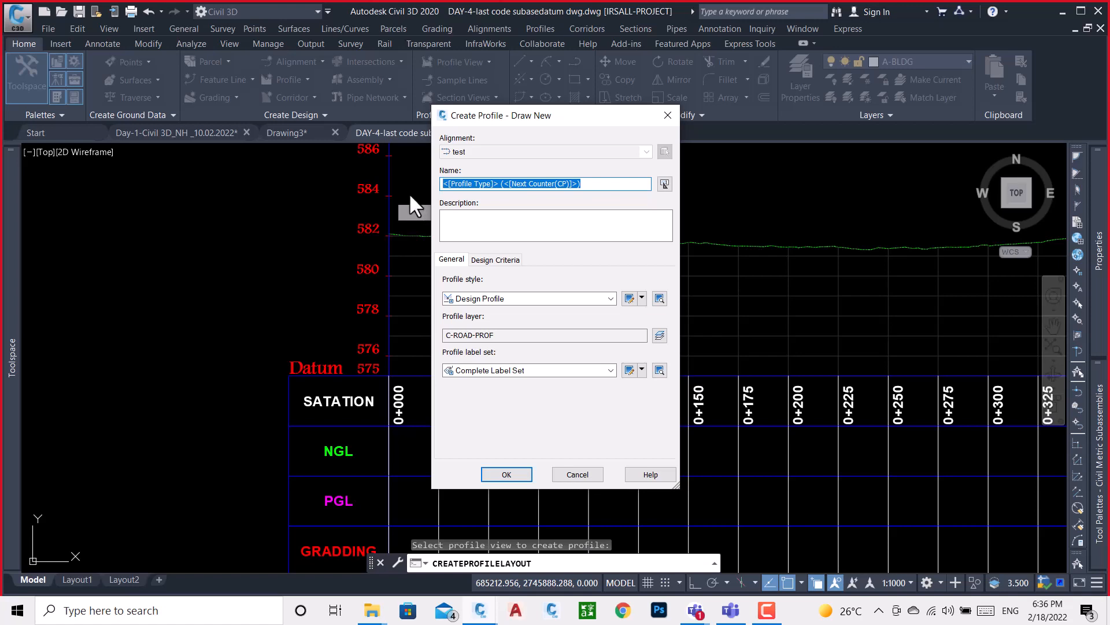
pyautogui.write('pgl')
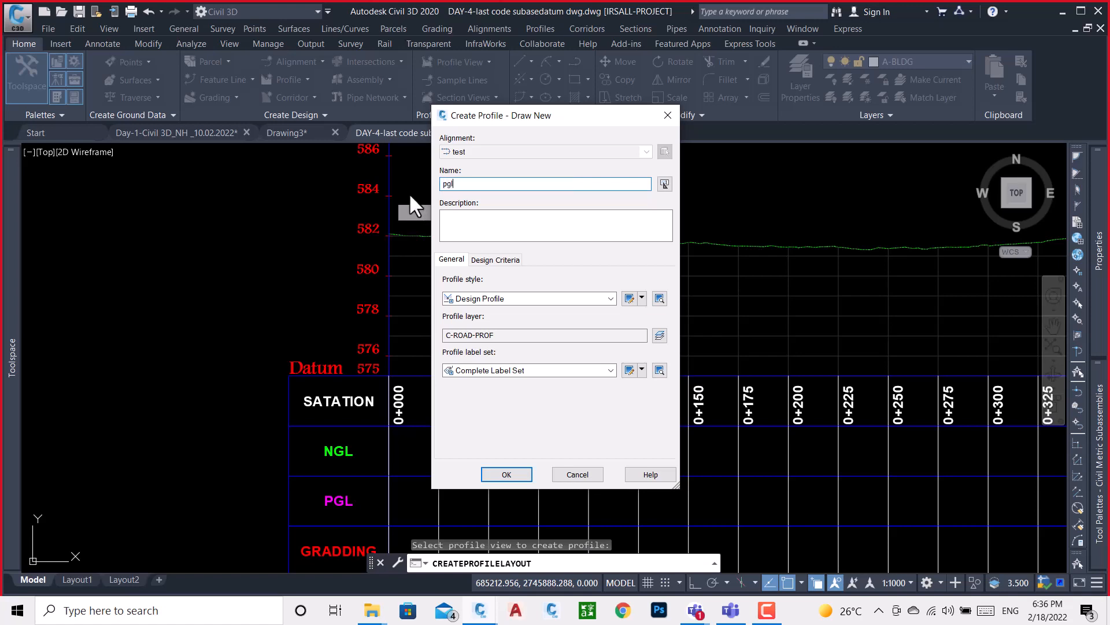
pyautogui.click(509, 475)
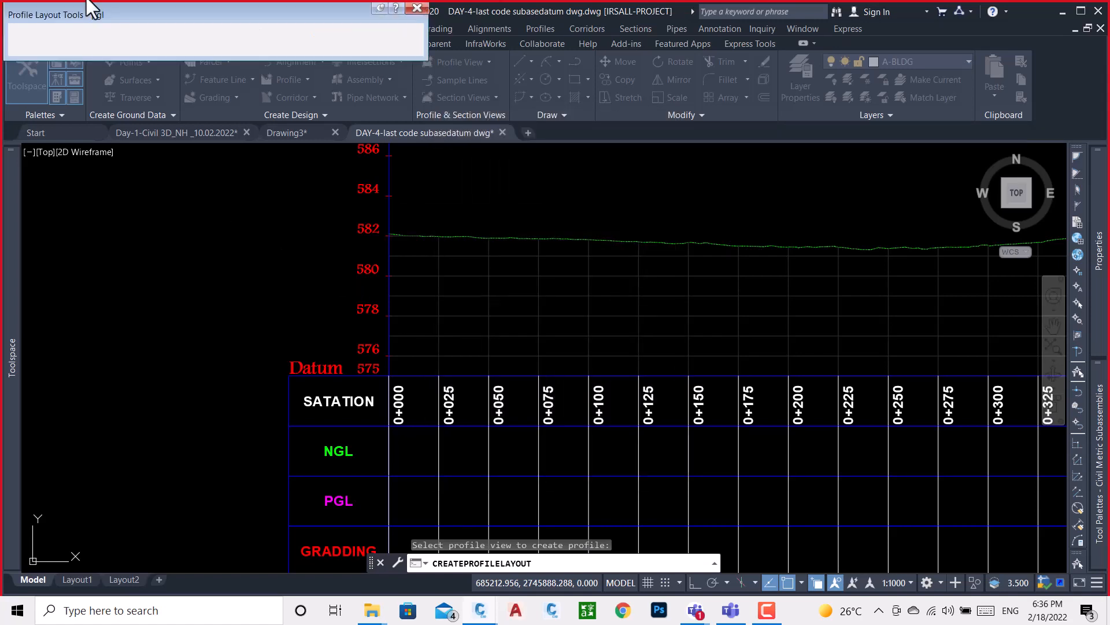
# - Draw the pgl profile as tangents with curves between the ground line's ends, dipping near 0+160 and peaking near 0+295
pyautogui.click(32, 32)
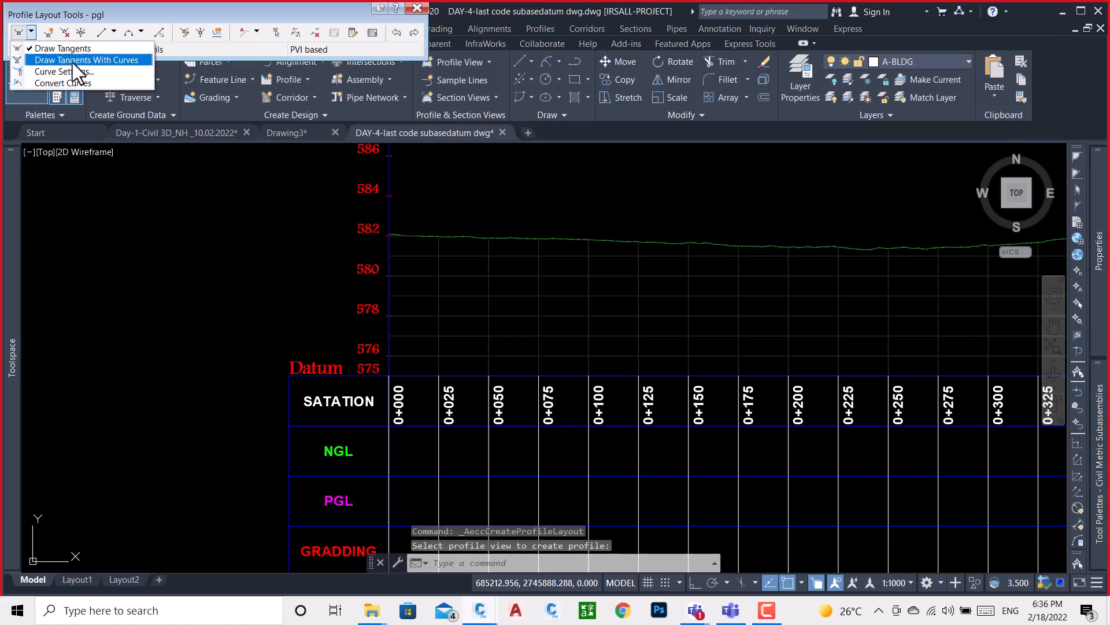
pyautogui.click(69, 59)
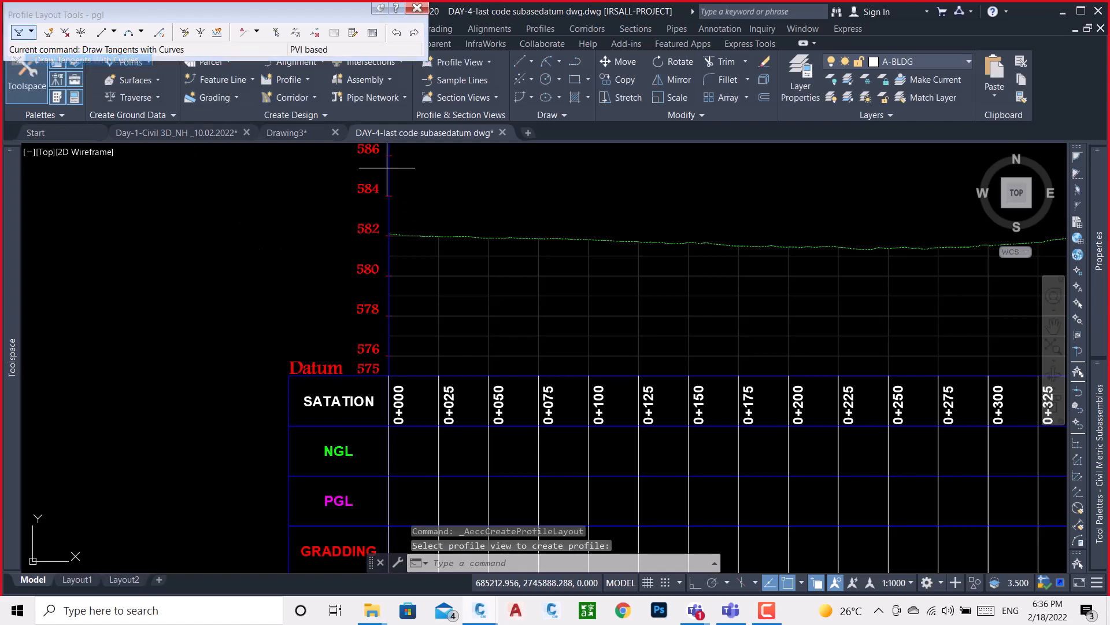
pyautogui.click(390, 234)
pyautogui.scroll(-4, 387, 231)
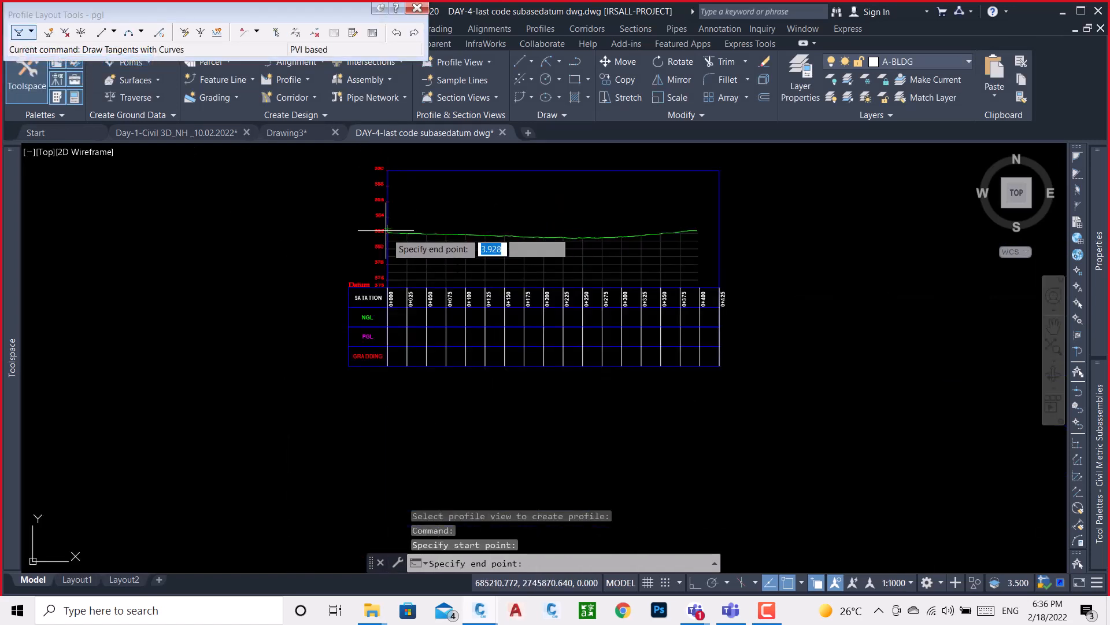
pyautogui.click(514, 264)
pyautogui.click(618, 209)
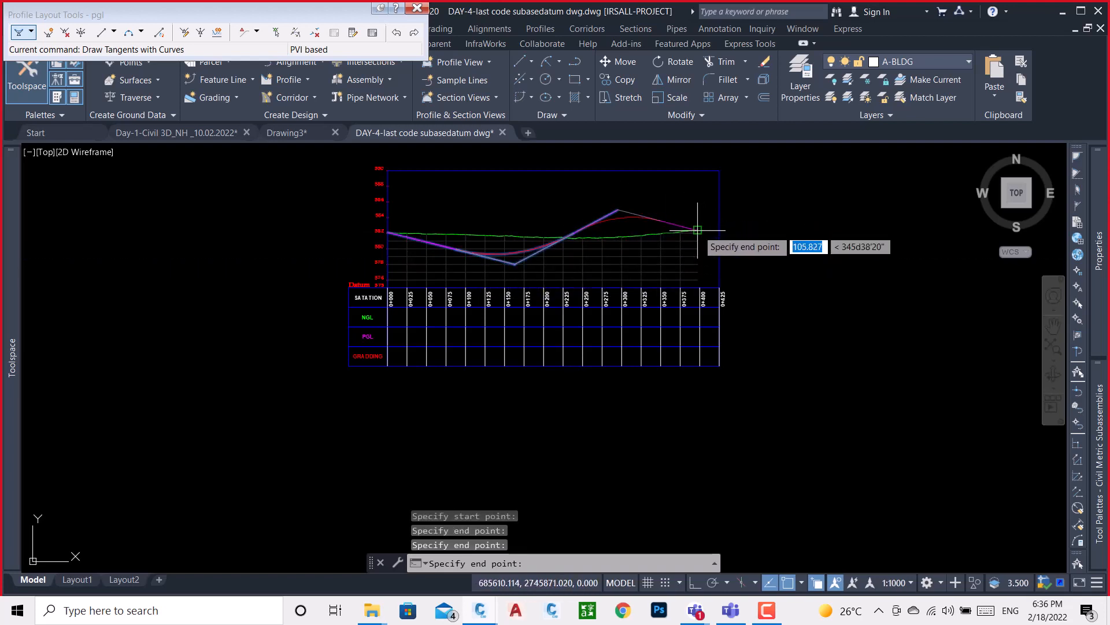
pyautogui.click(697, 231)
pyautogui.press('Return')
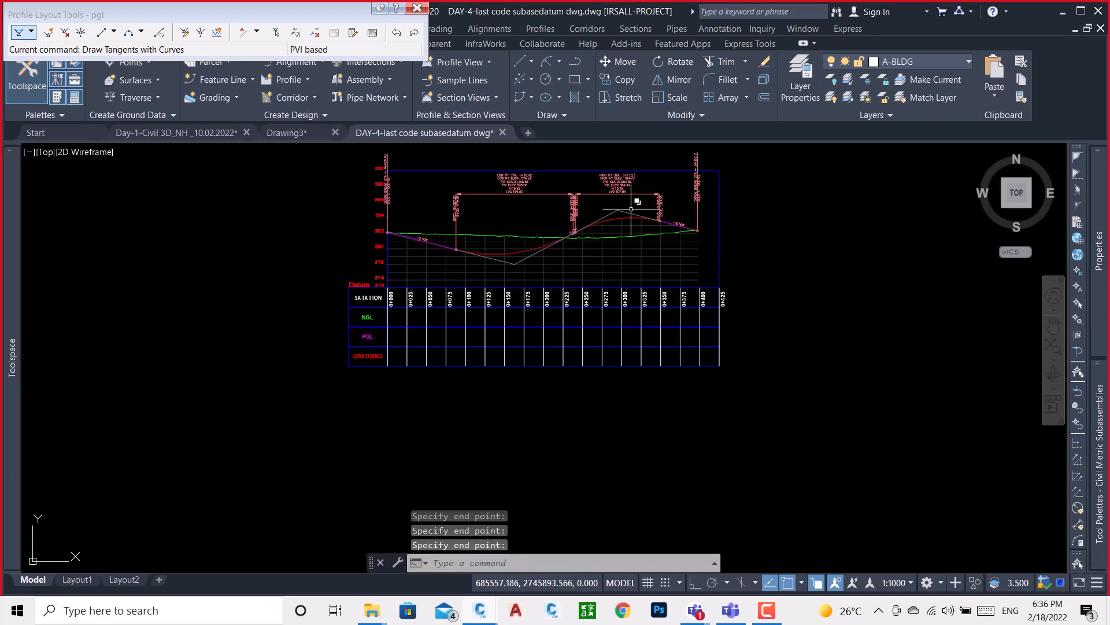
pyautogui.scroll(-5, 477, 265)
pyautogui.scroll(-2, 537, 247)
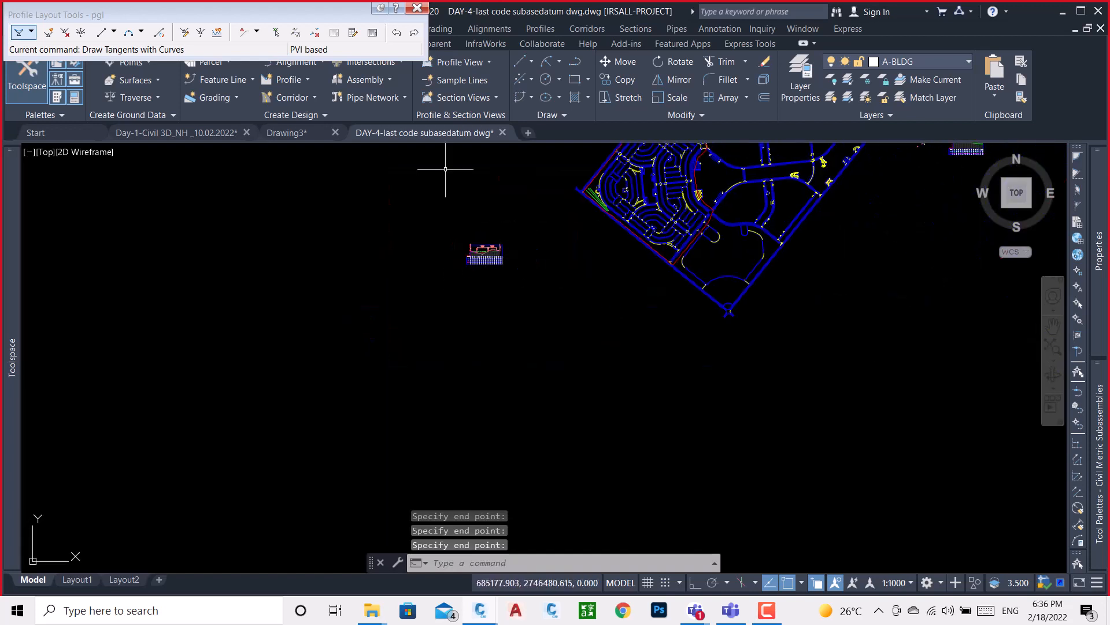
pyautogui.press('Escape')
pyautogui.press('Escape')
# - Begin a new corridor named test with the alignment test as its baseline
pyautogui.scroll(2, 541, 228)
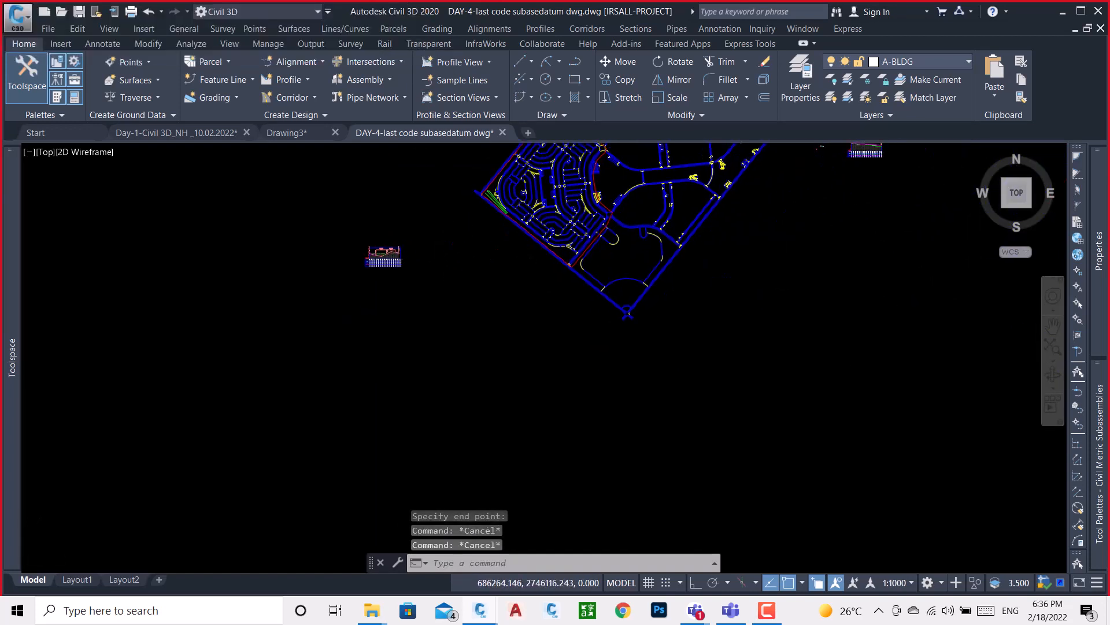
pyautogui.scroll(3, 489, 195)
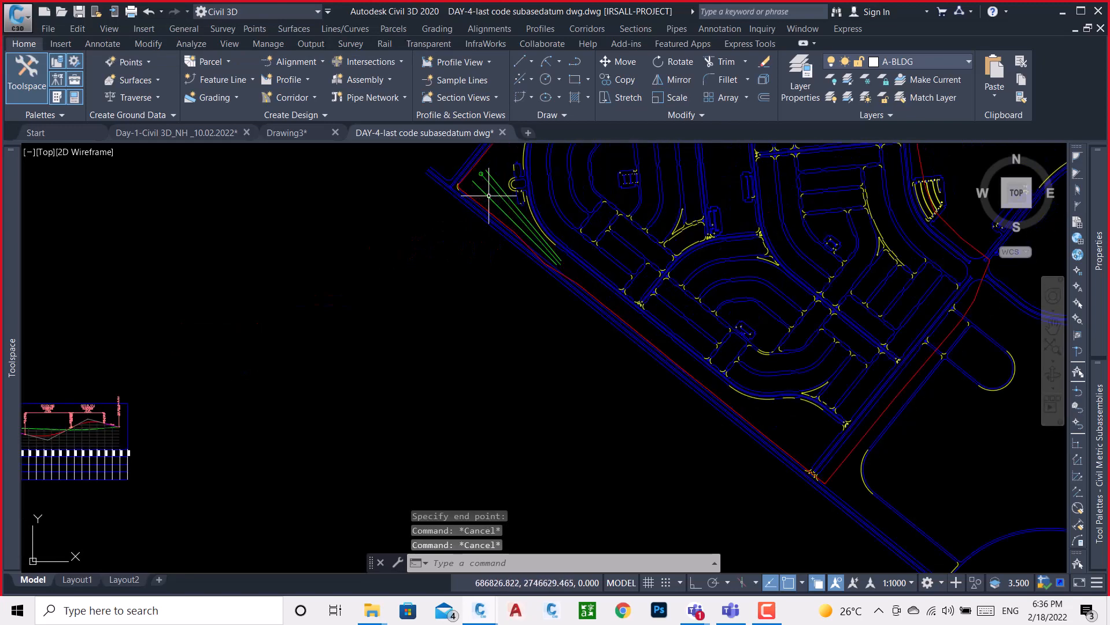
pyautogui.click(289, 97)
pyautogui.click(332, 118)
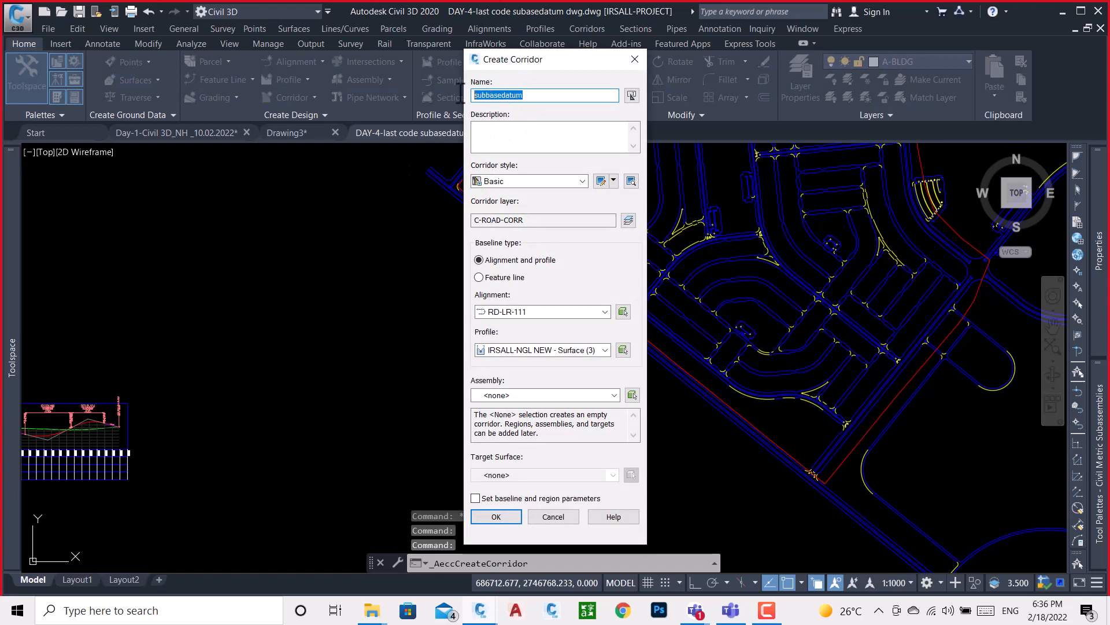
pyautogui.write('test')
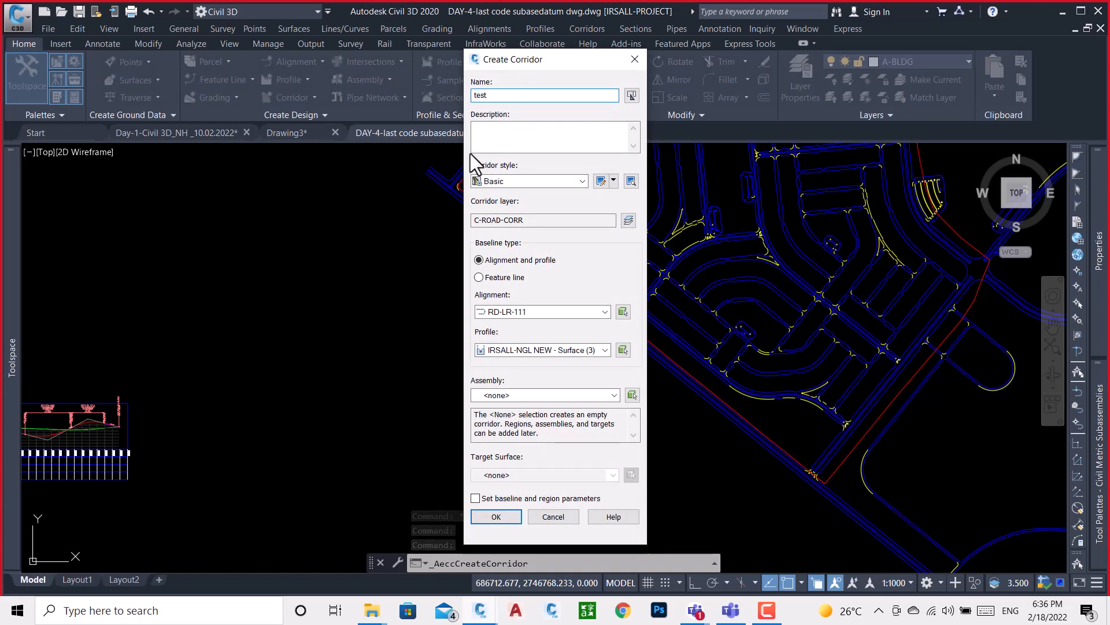
pyautogui.click(533, 311)
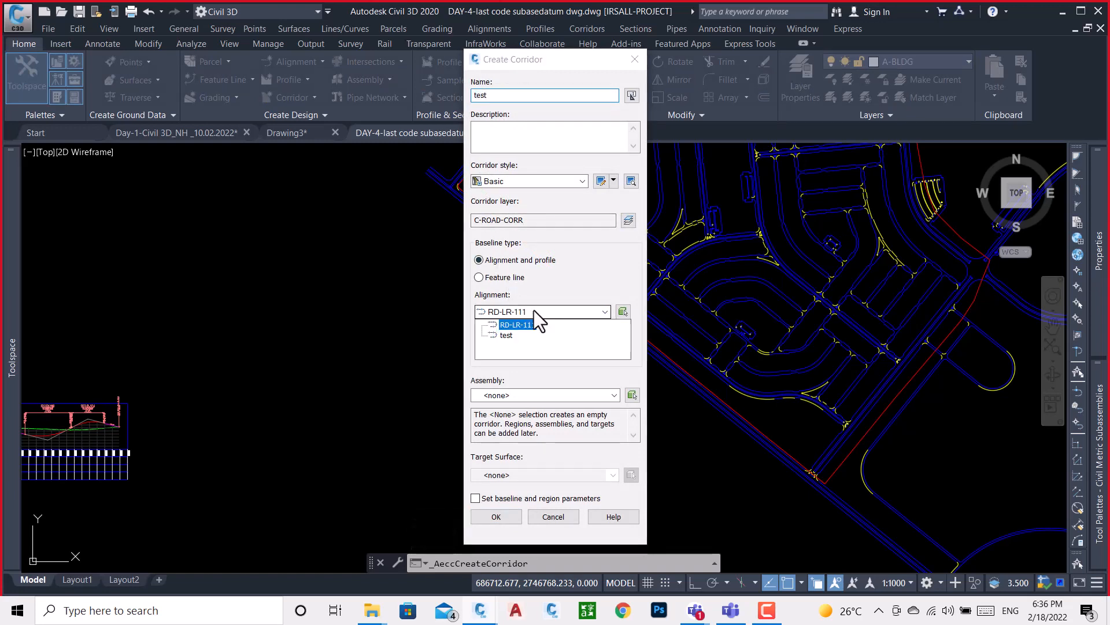
pyautogui.click(507, 335)
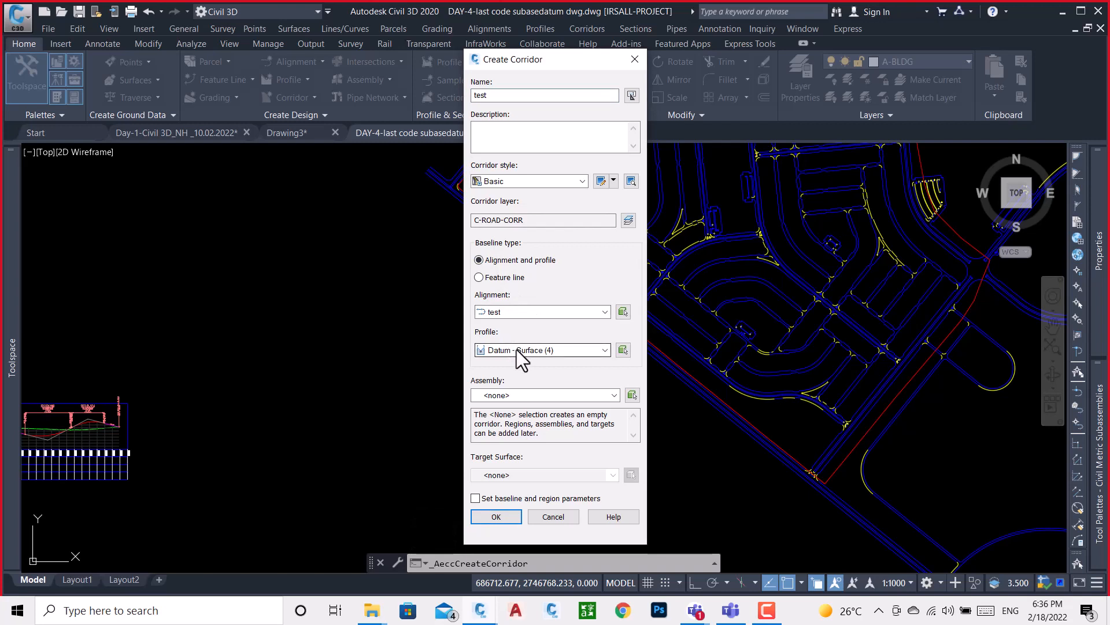
# - Assign the corridor the profile pgl, the assembly Test and the target surface IRSALL-NGL NEW
pyautogui.click(517, 349)
pyautogui.click(505, 396)
pyautogui.click(505, 395)
pyautogui.click(504, 428)
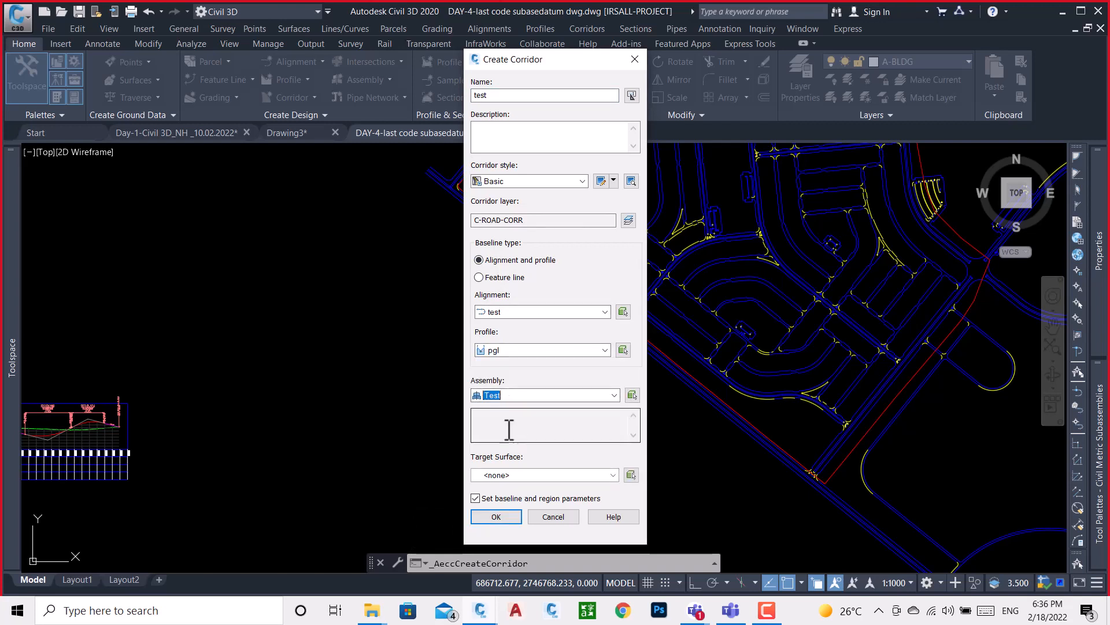
pyautogui.click(500, 475)
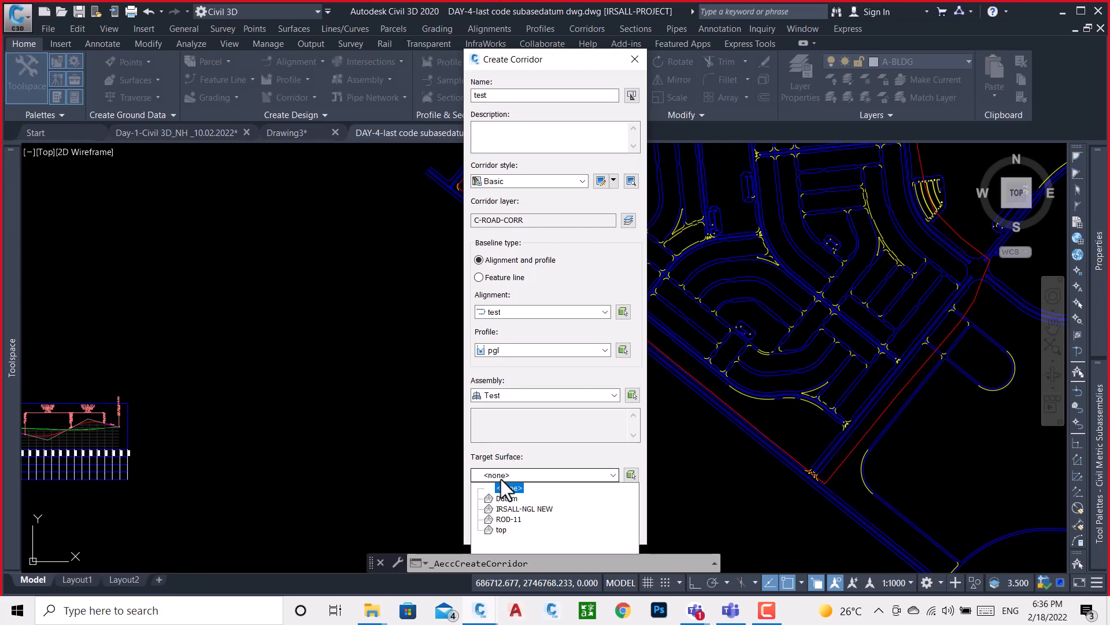
pyautogui.click(506, 510)
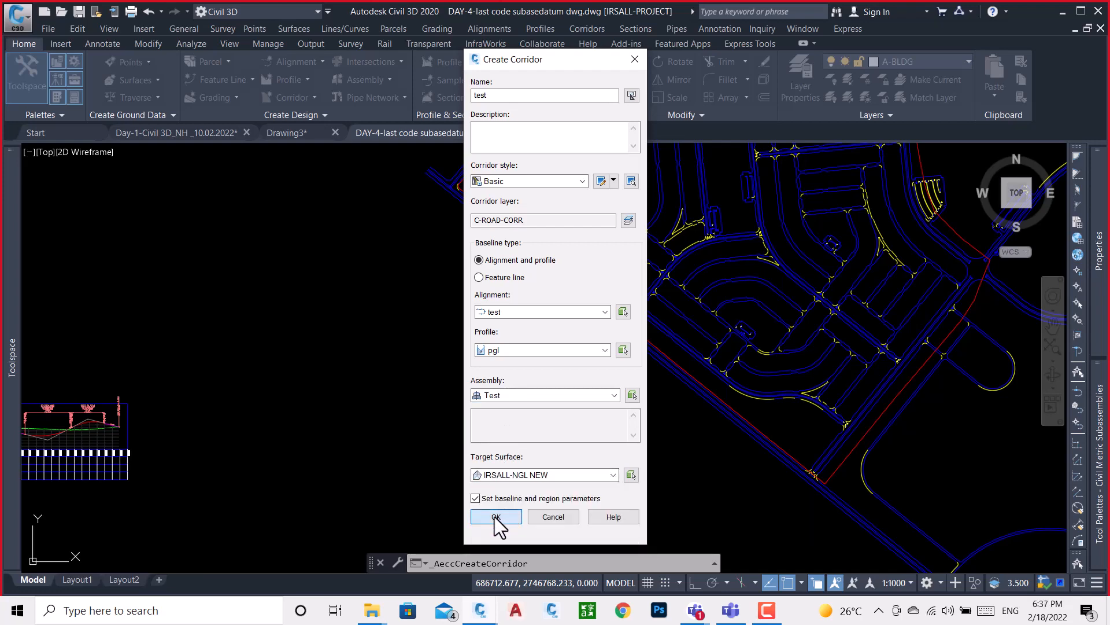
# - Create the corridor with the default baseline and region parameters and rebuild it
pyautogui.click(495, 517)
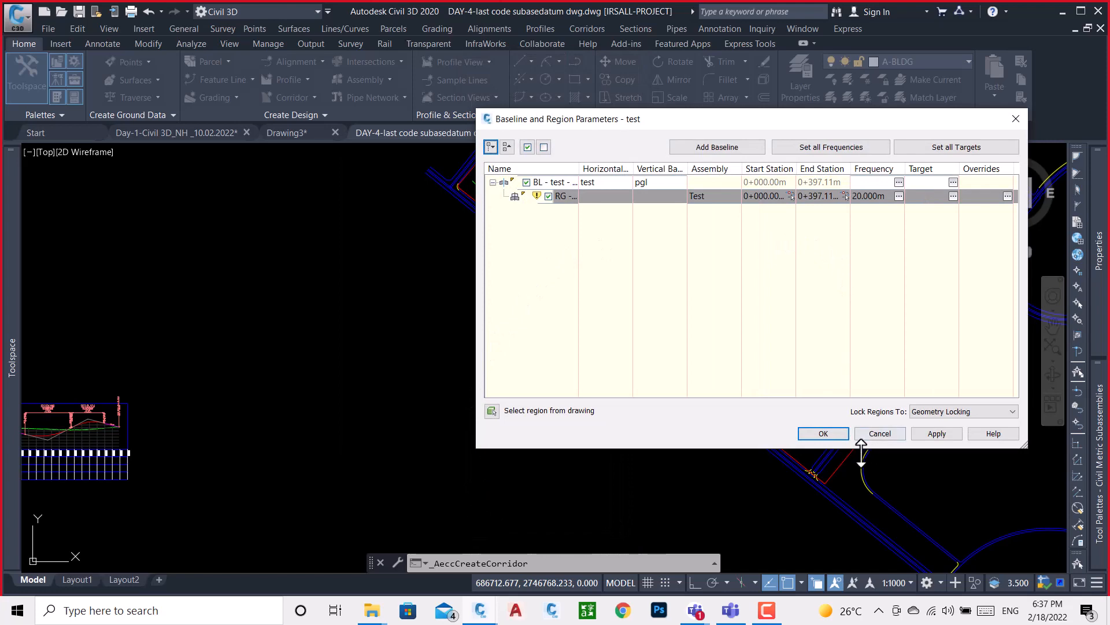
pyautogui.click(821, 435)
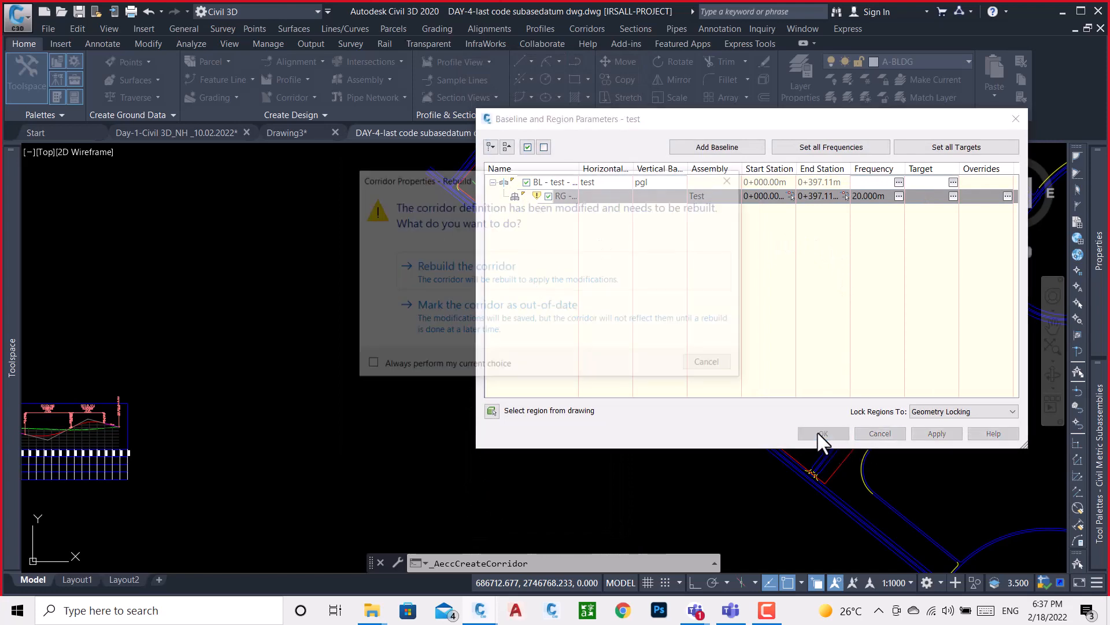
pyautogui.click(452, 272)
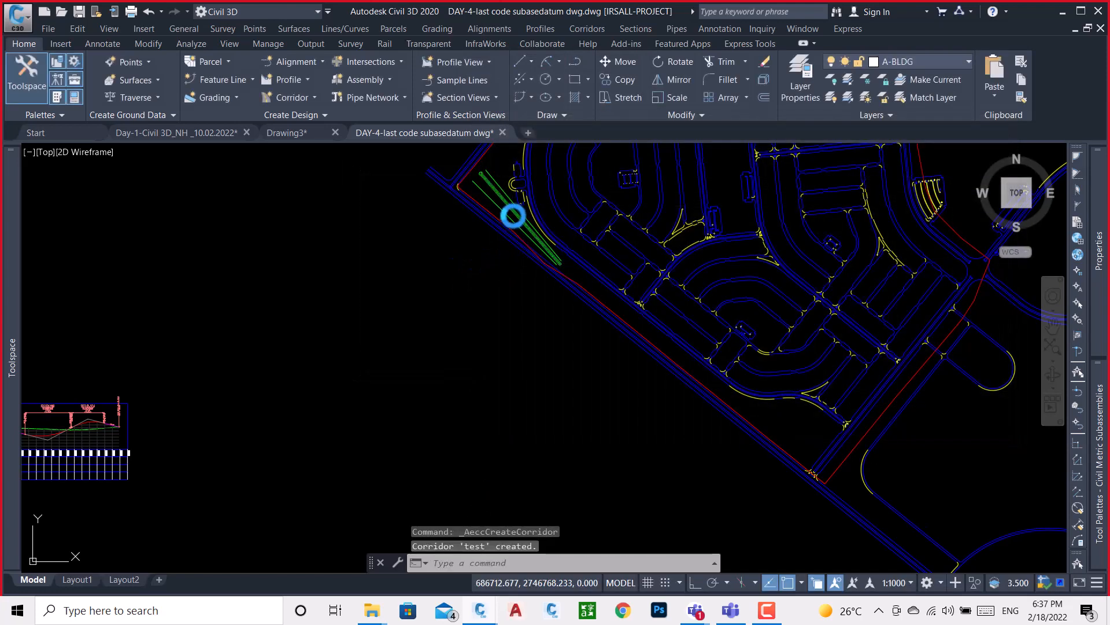
# - Measure the corridor's lane width with an aligned dimension along a magenta cross-section link near the start, without keeping the dimension
pyautogui.scroll(5, 488, 168)
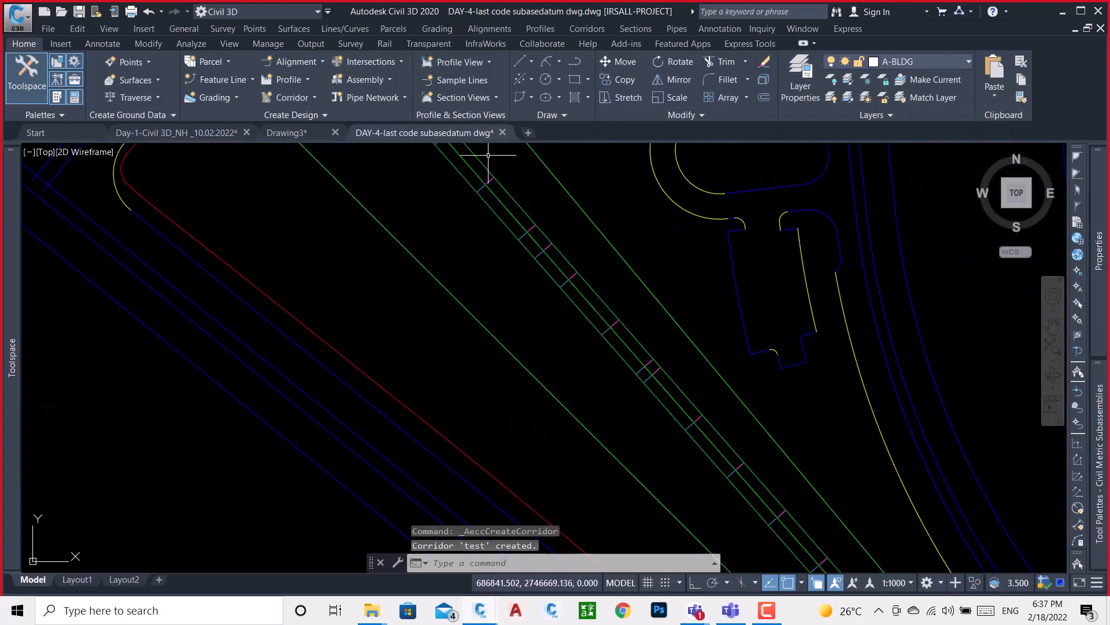
pyautogui.scroll(-2, 507, 329)
pyautogui.scroll(2, 457, 179)
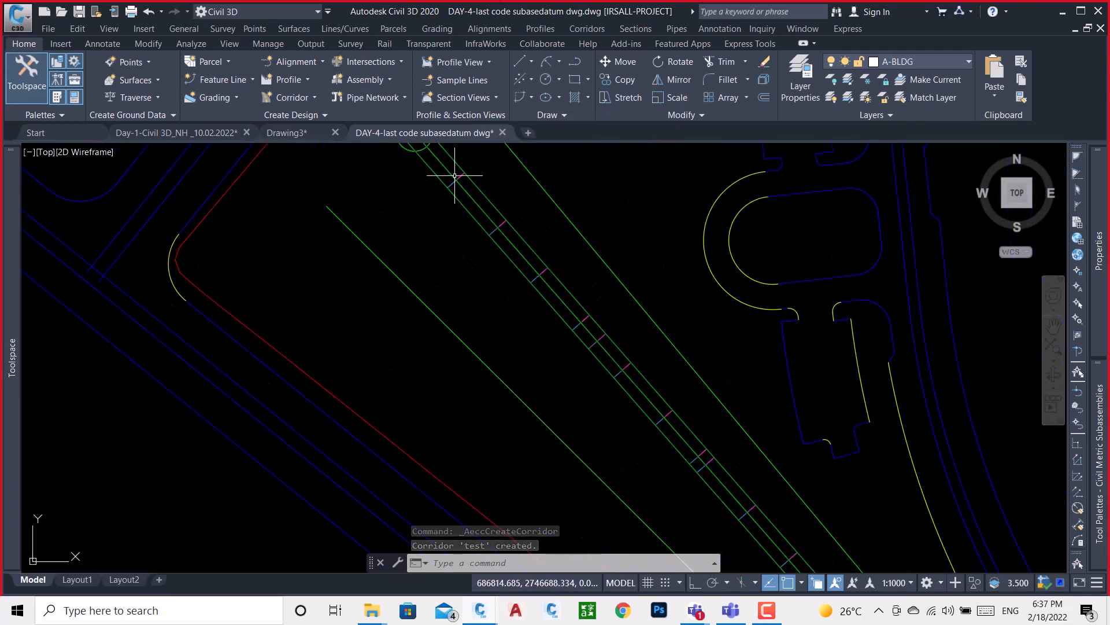
pyautogui.scroll(3, 454, 175)
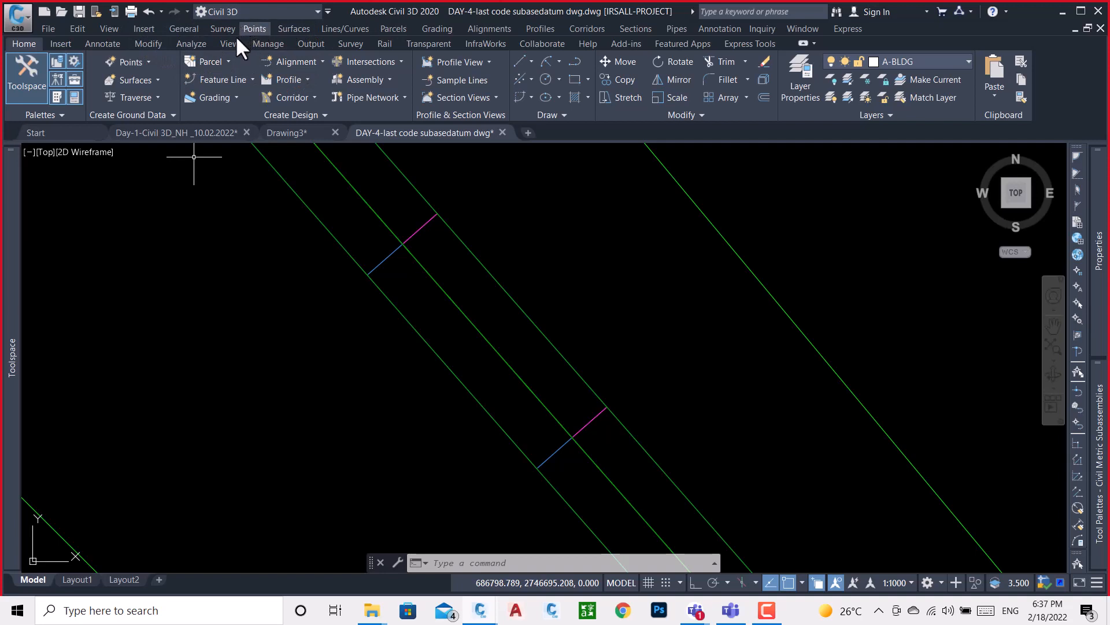
pyautogui.click(94, 45)
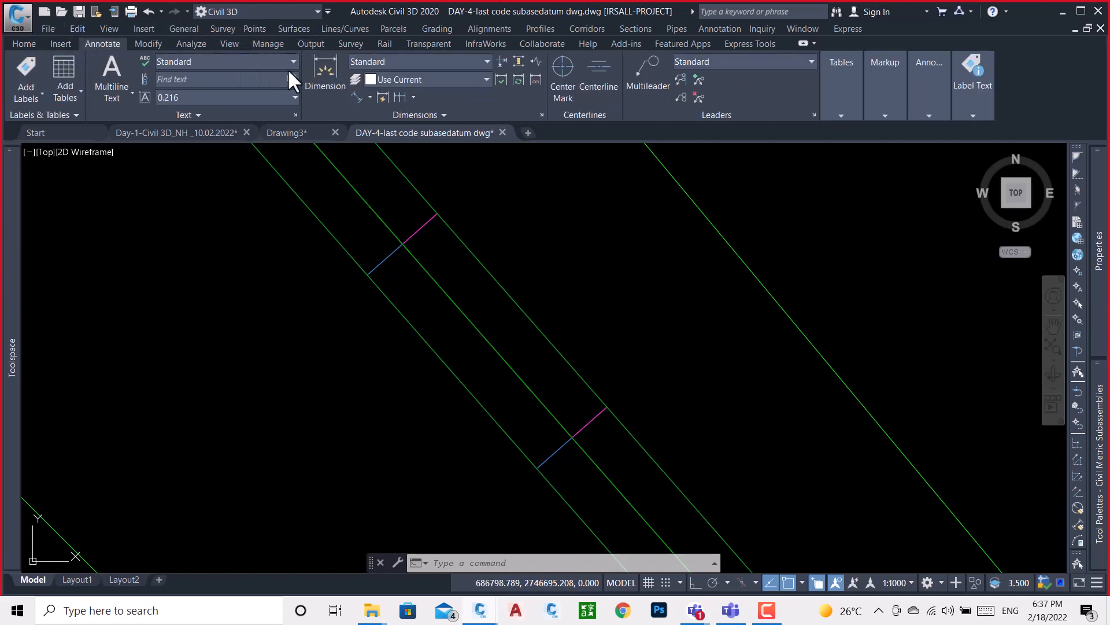
pyautogui.click(403, 244)
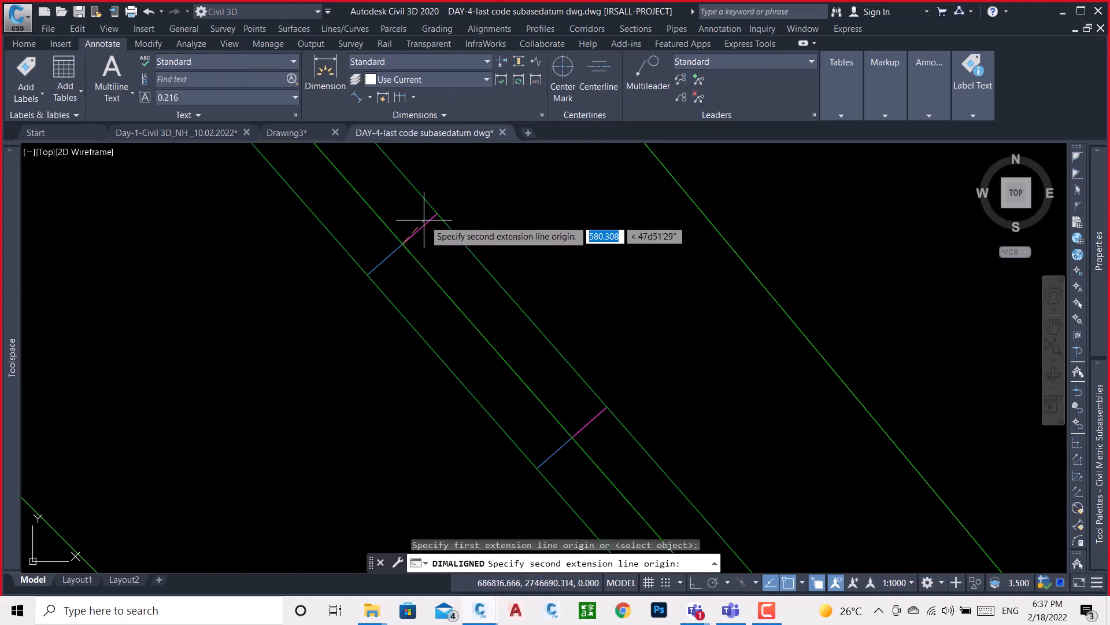
pyautogui.click(440, 225)
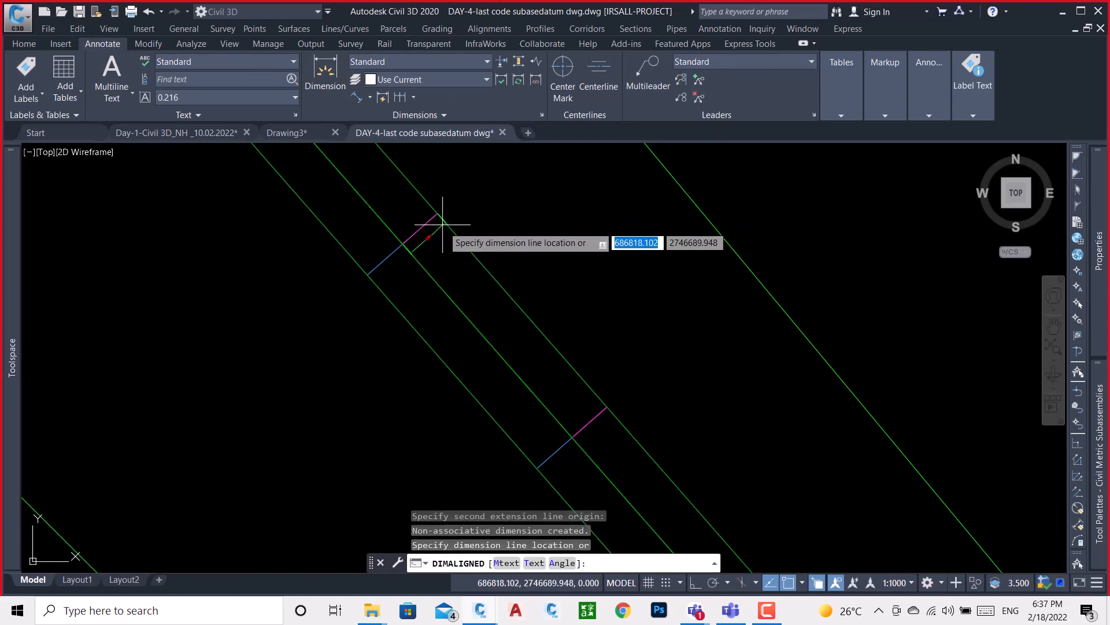
pyautogui.scroll(2, 436, 241)
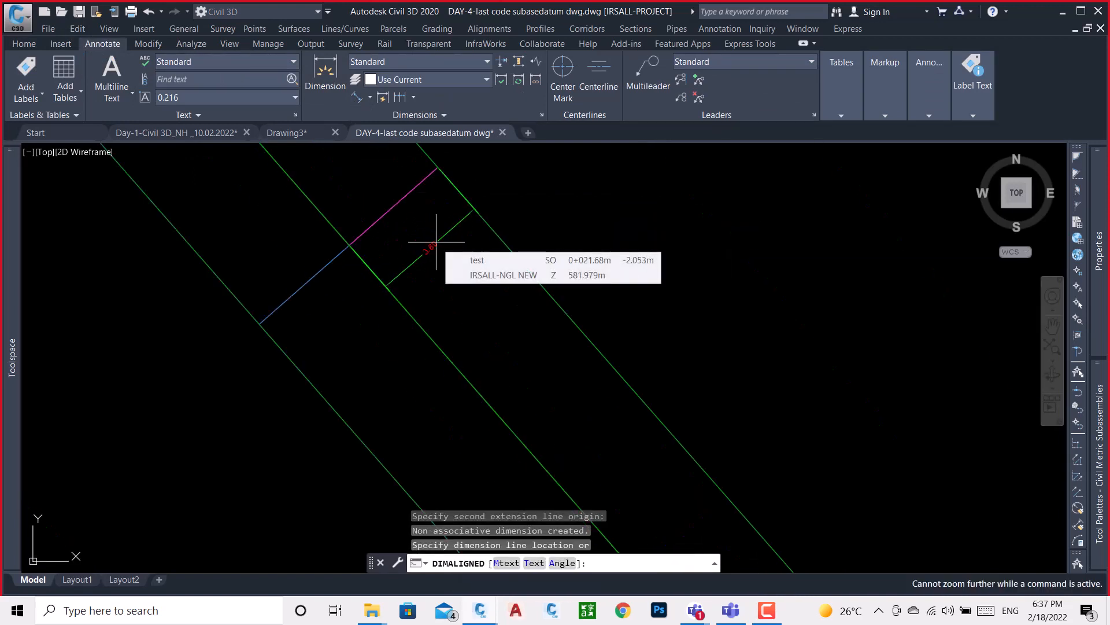
pyautogui.press('Escape')
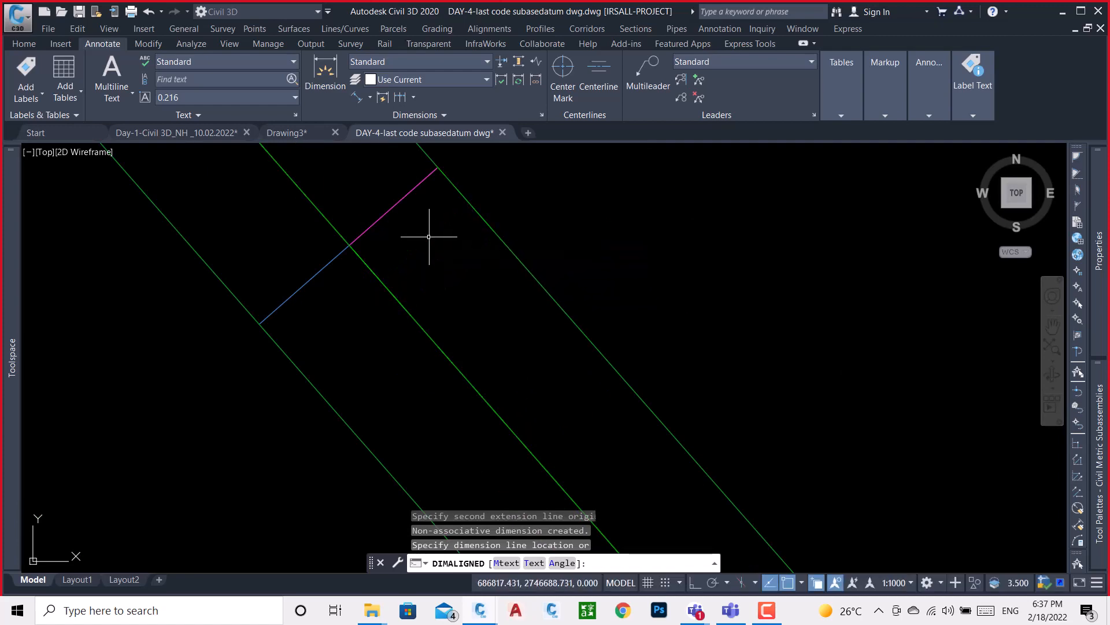
# - Compare the corridor with its source assembly by examining the lane subassembly attached to the assembly's baseline
pyautogui.scroll(-3, 428, 235)
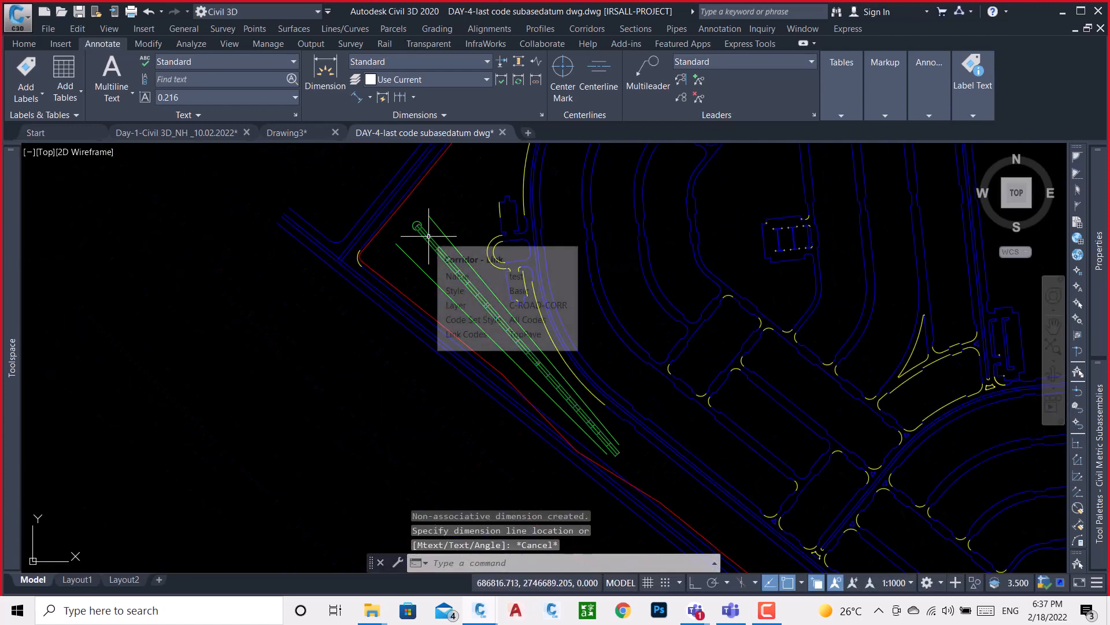
pyautogui.scroll(3, 427, 237)
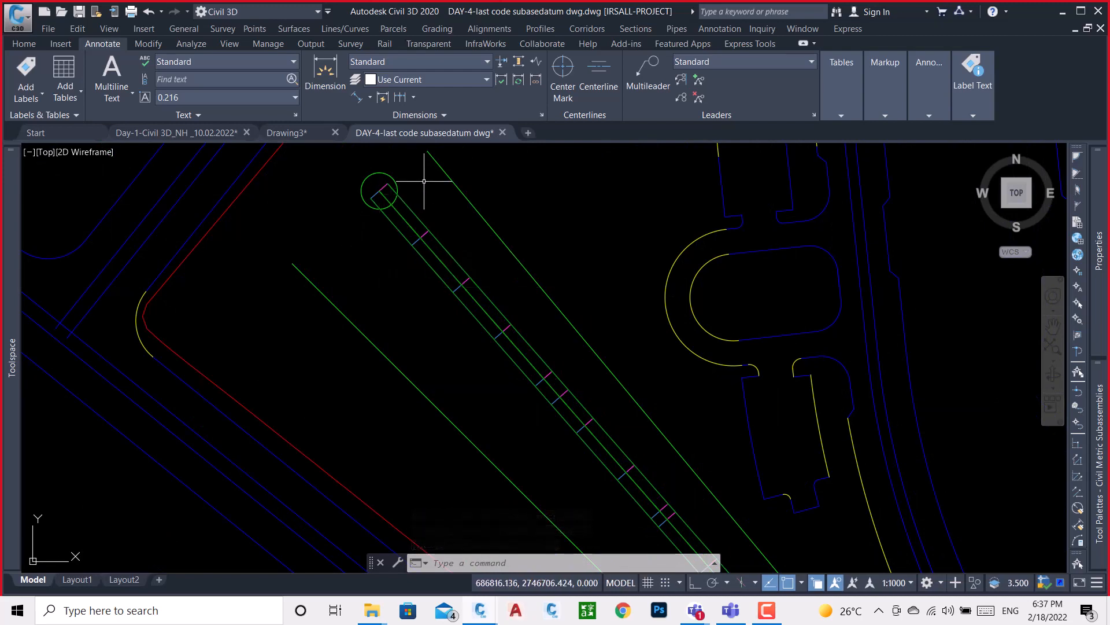
pyautogui.moveTo(424, 181)
pyautogui.scroll(-10, 405, 202)
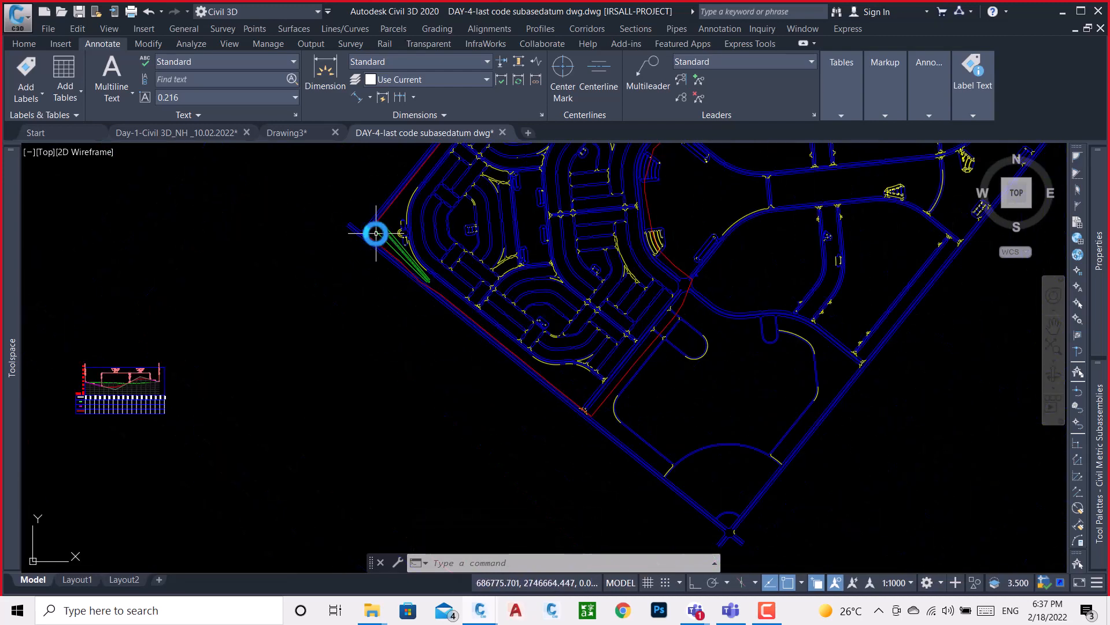
pyautogui.scroll(7, 587, 205)
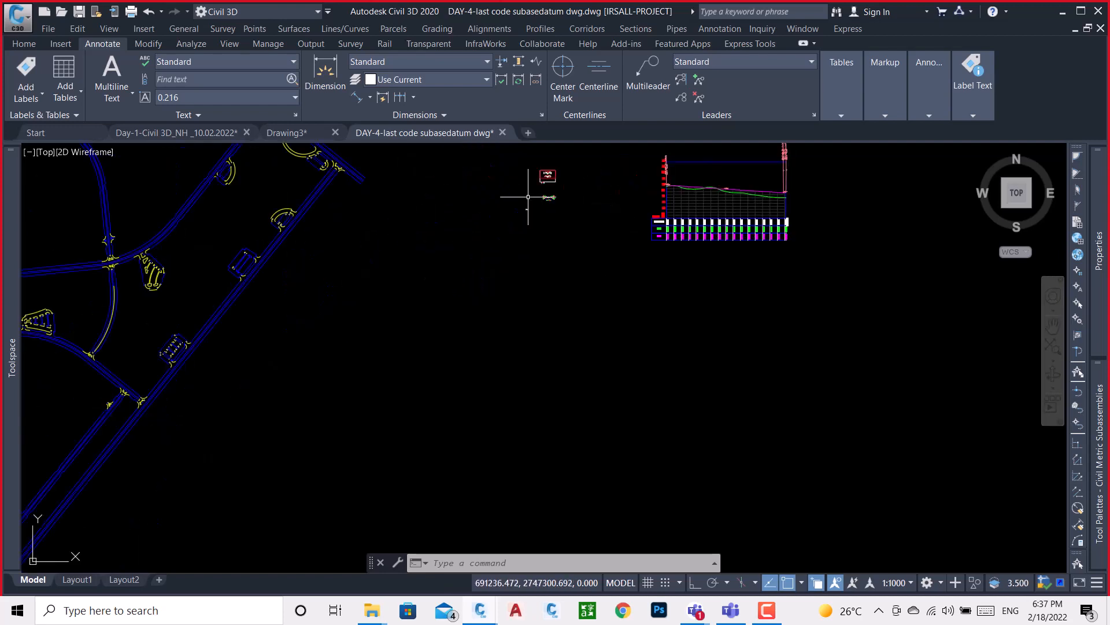
pyautogui.scroll(5, 528, 198)
pyautogui.scroll(2, 541, 266)
pyautogui.scroll(5, 512, 234)
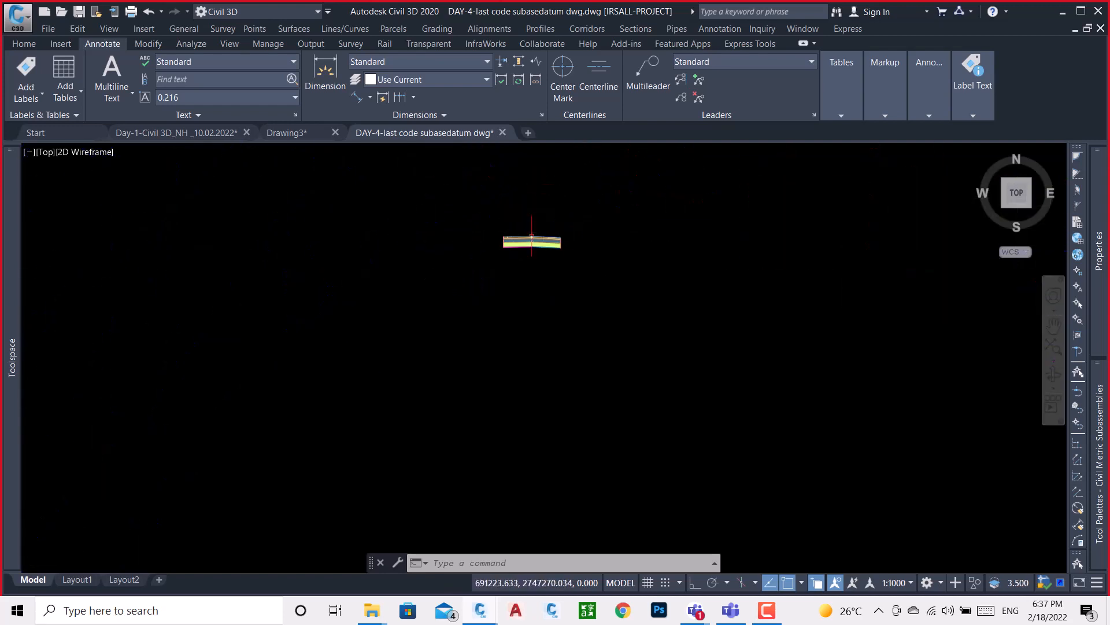
pyautogui.scroll(5, 531, 236)
pyautogui.click(426, 255)
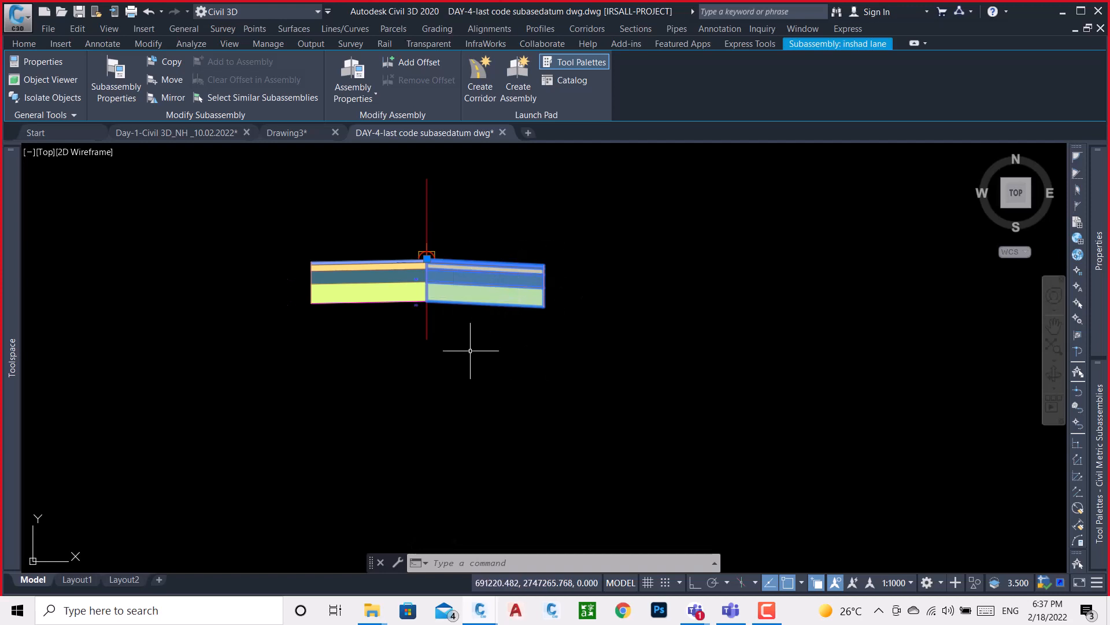
pyautogui.press('Escape')
# - Open the target mapping for the test corridor's region from the corridor properties
pyautogui.scroll(-10, 578, 330)
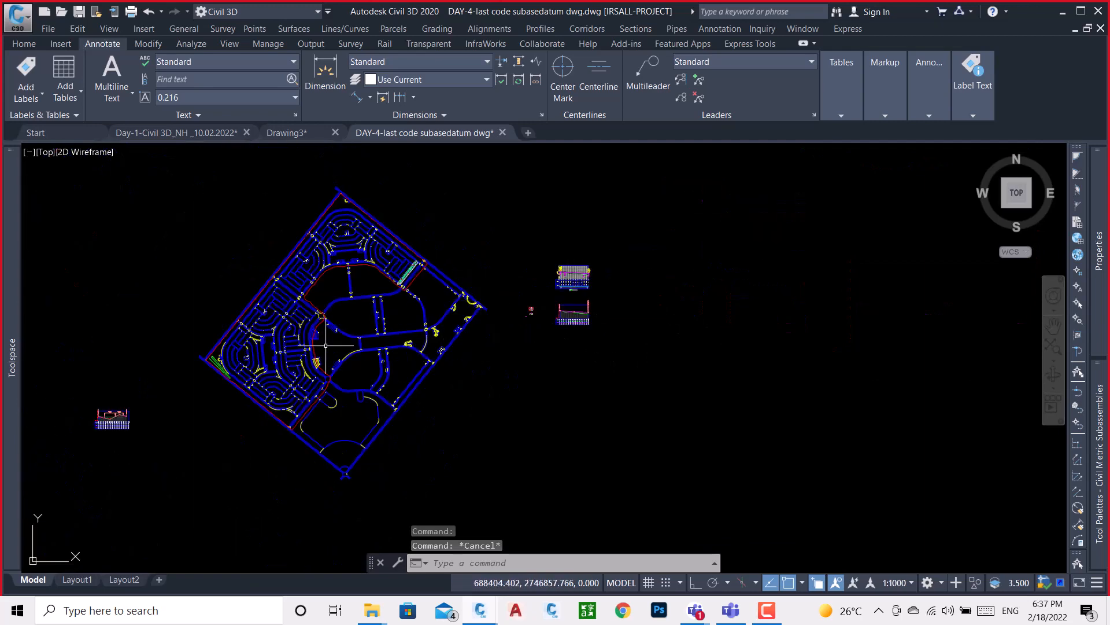
pyautogui.scroll(10, 205, 337)
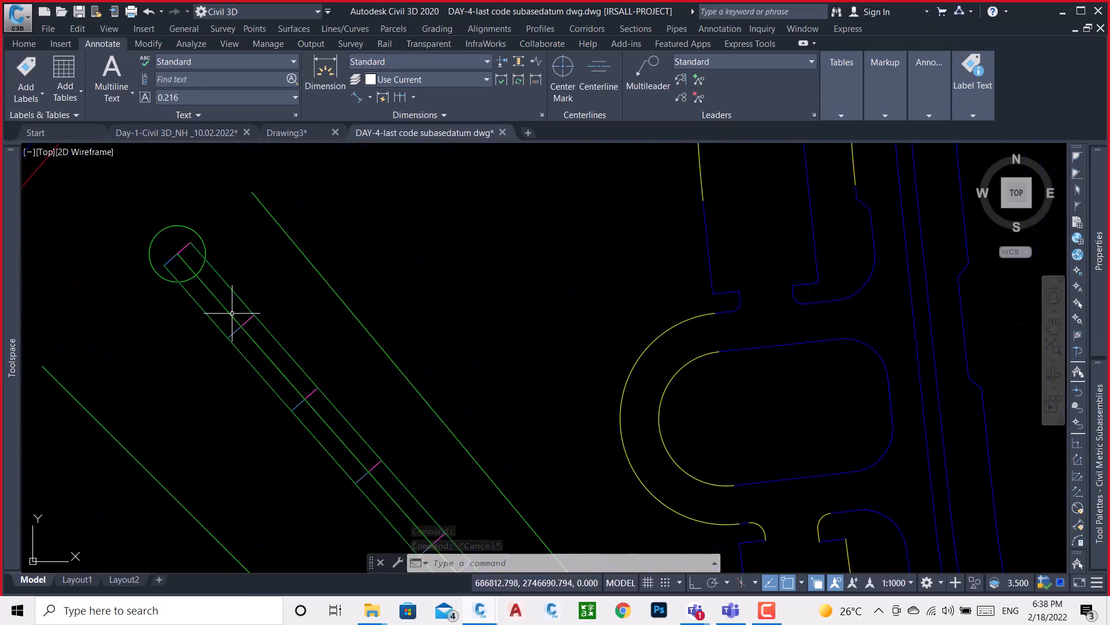
pyautogui.click(247, 297)
pyautogui.rightClick(243, 248)
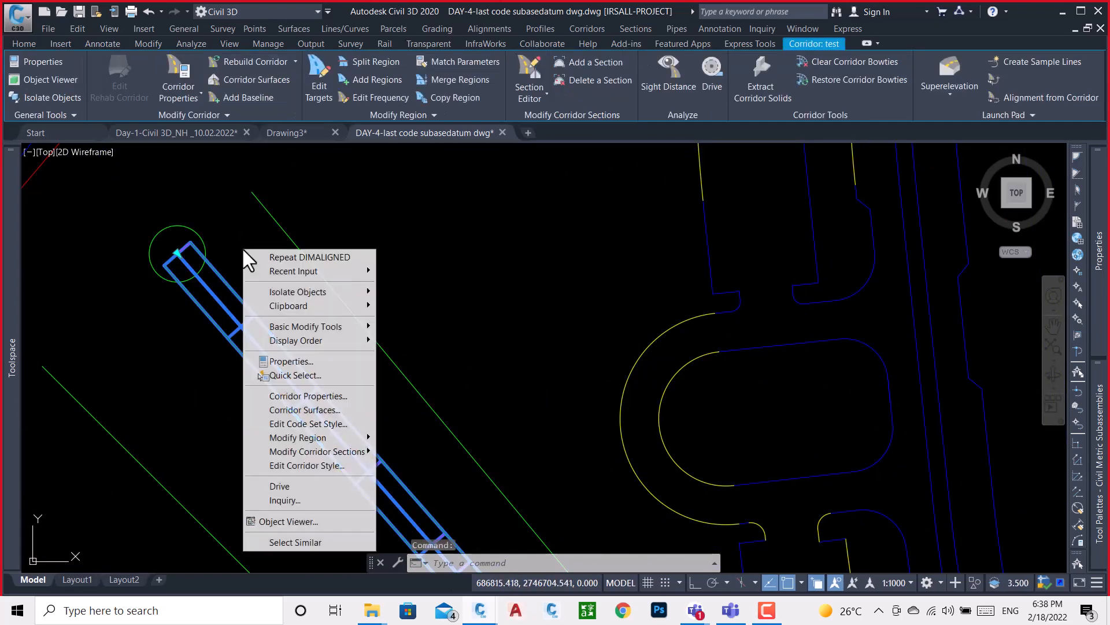
pyautogui.click(346, 395)
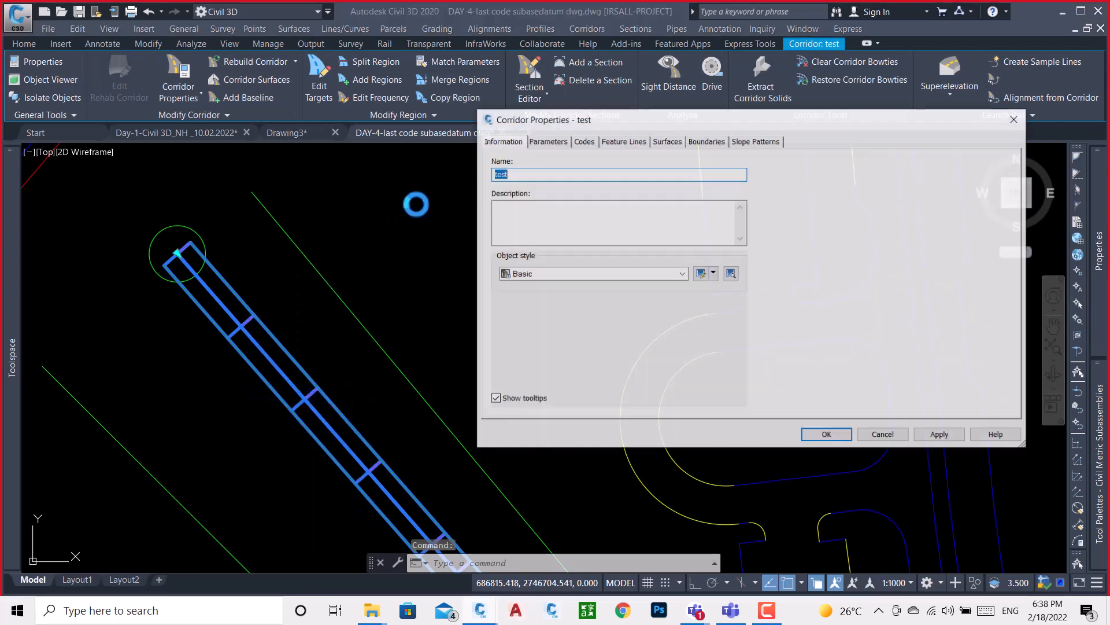
pyautogui.click(547, 142)
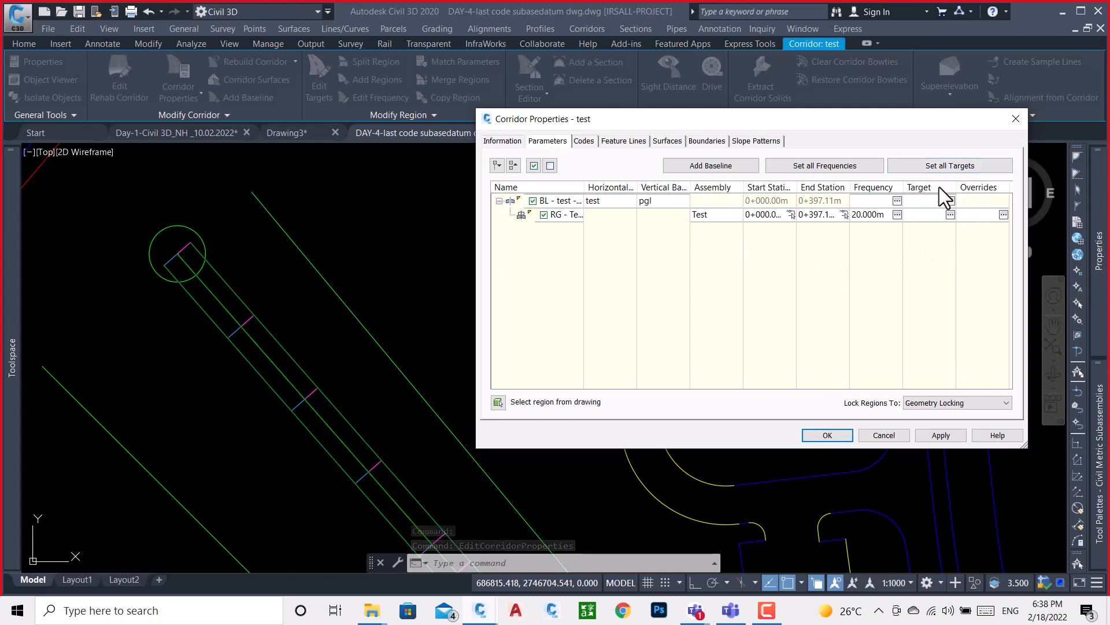
pyautogui.click(950, 215)
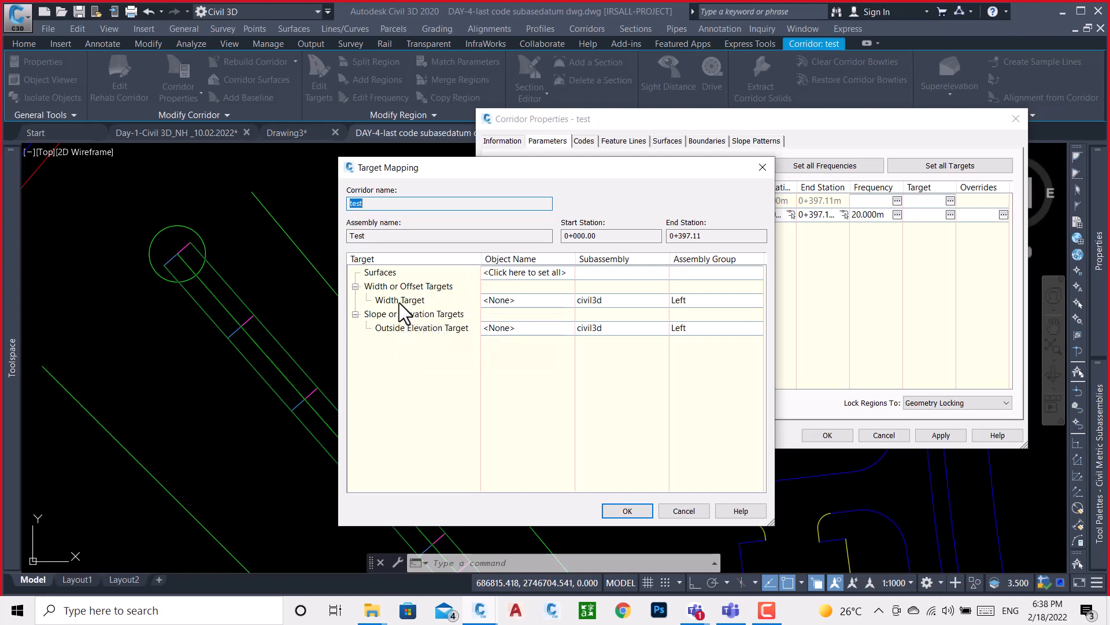
# - Set the object type for the left group's Width Target to Feature lines, survey figures and polylines
pyautogui.click(536, 300)
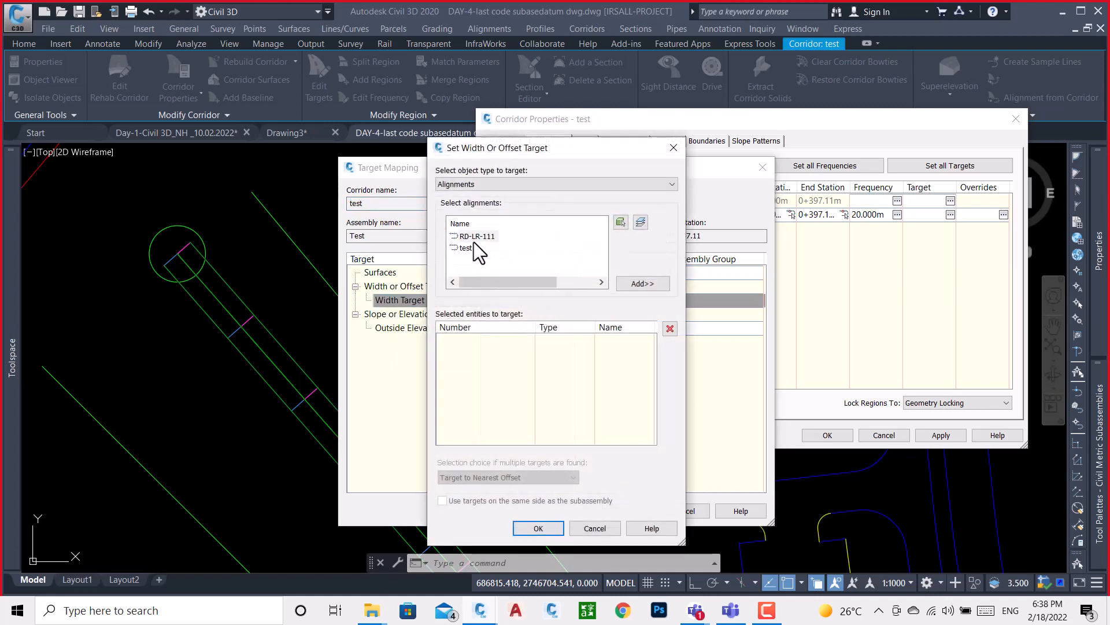
pyautogui.click(456, 185)
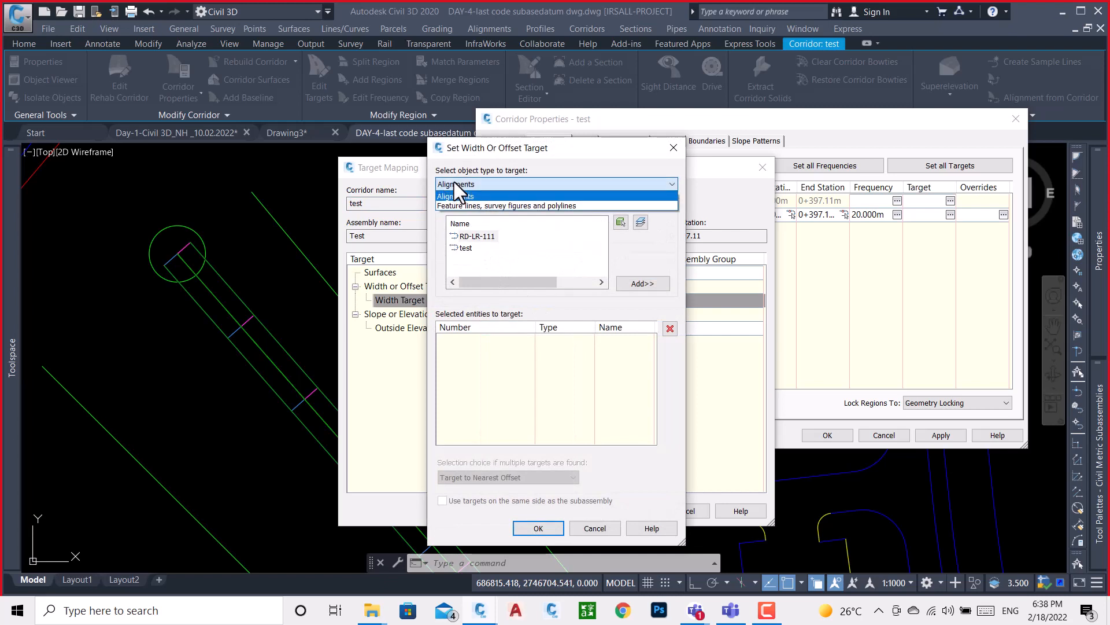
pyautogui.click(470, 207)
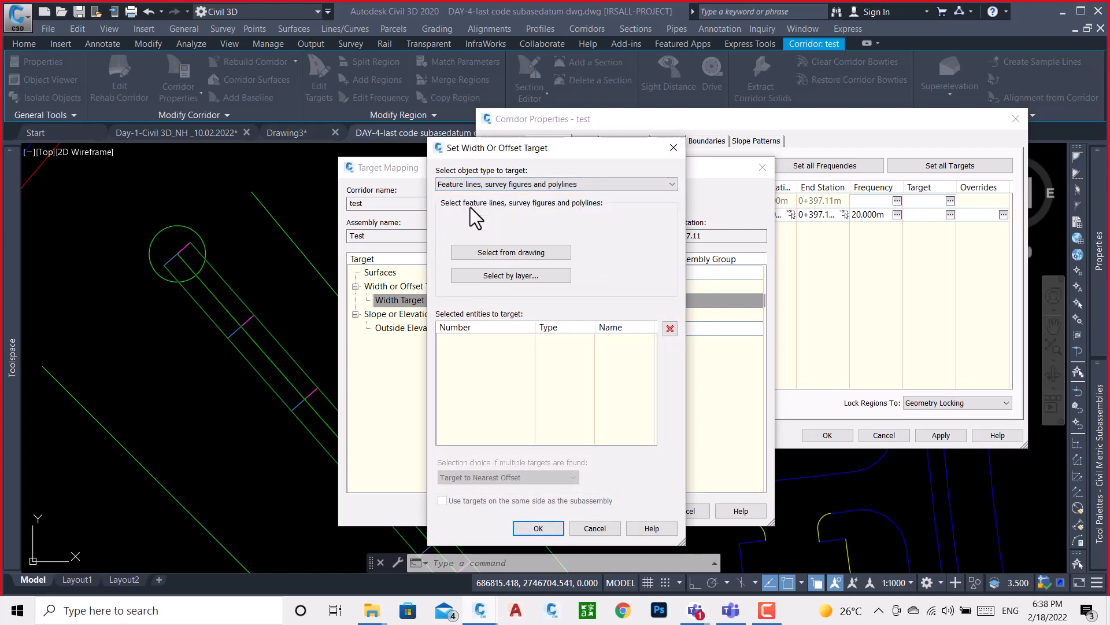
# - Pick the two green polylines flanking the corridor in the drawing as the width targets and accept them
pyautogui.click(509, 258)
pyautogui.click(508, 246)
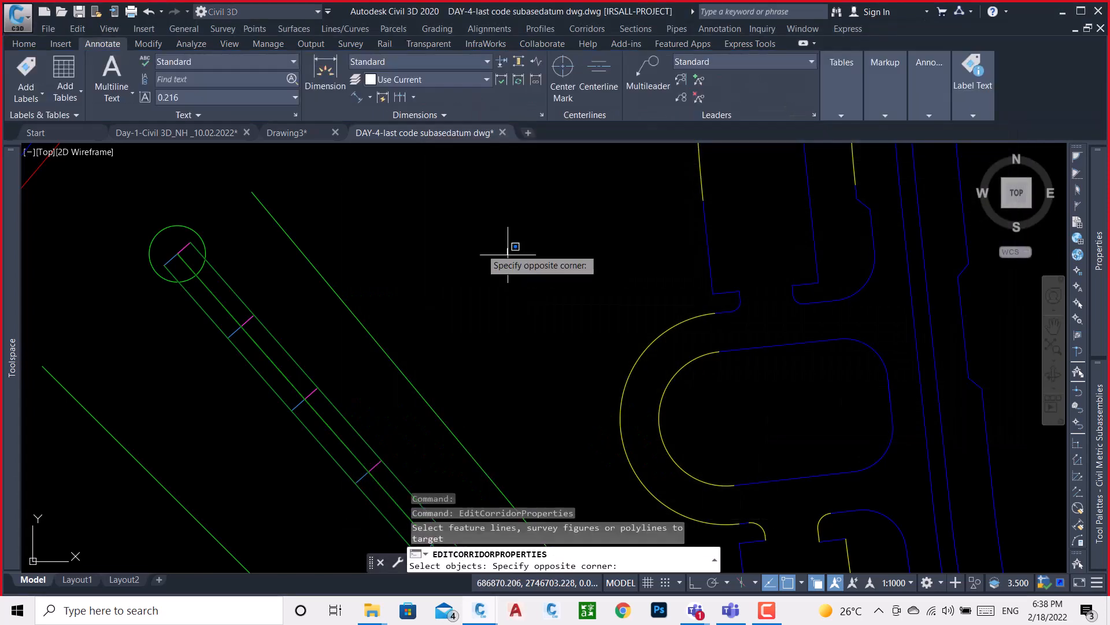
pyautogui.click(378, 245)
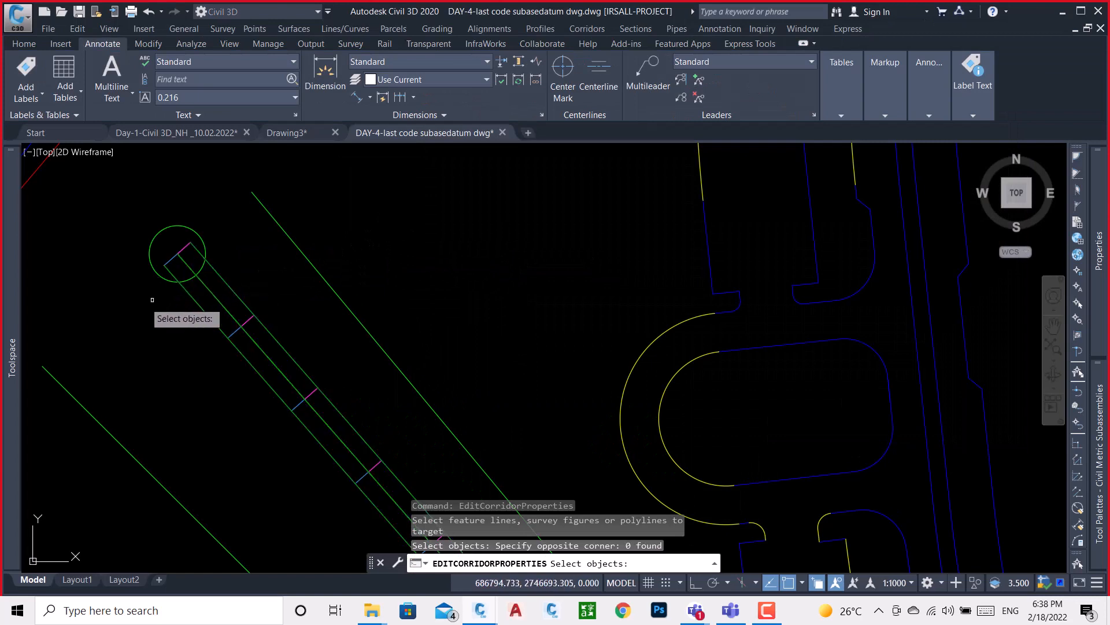
pyautogui.scroll(-3, 284, 196)
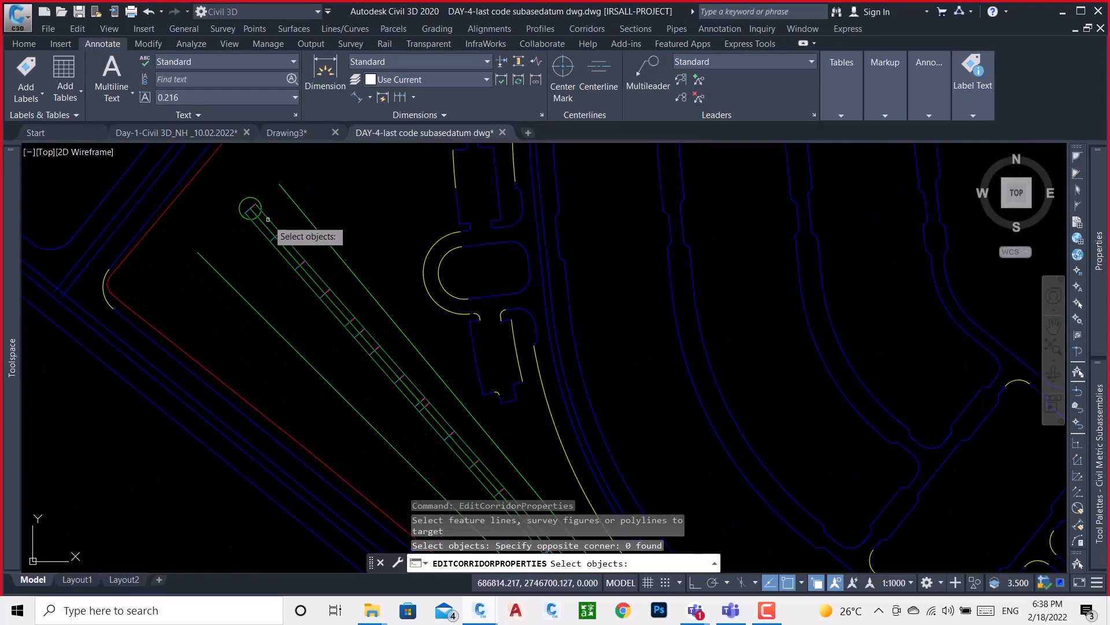
pyautogui.click(288, 195)
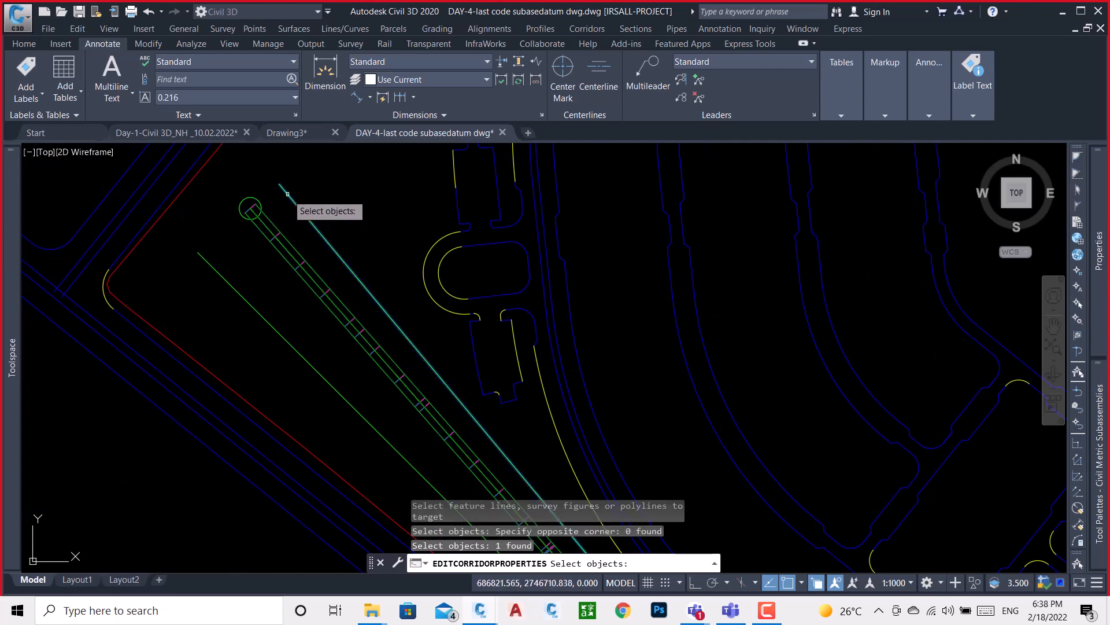
pyautogui.click(204, 259)
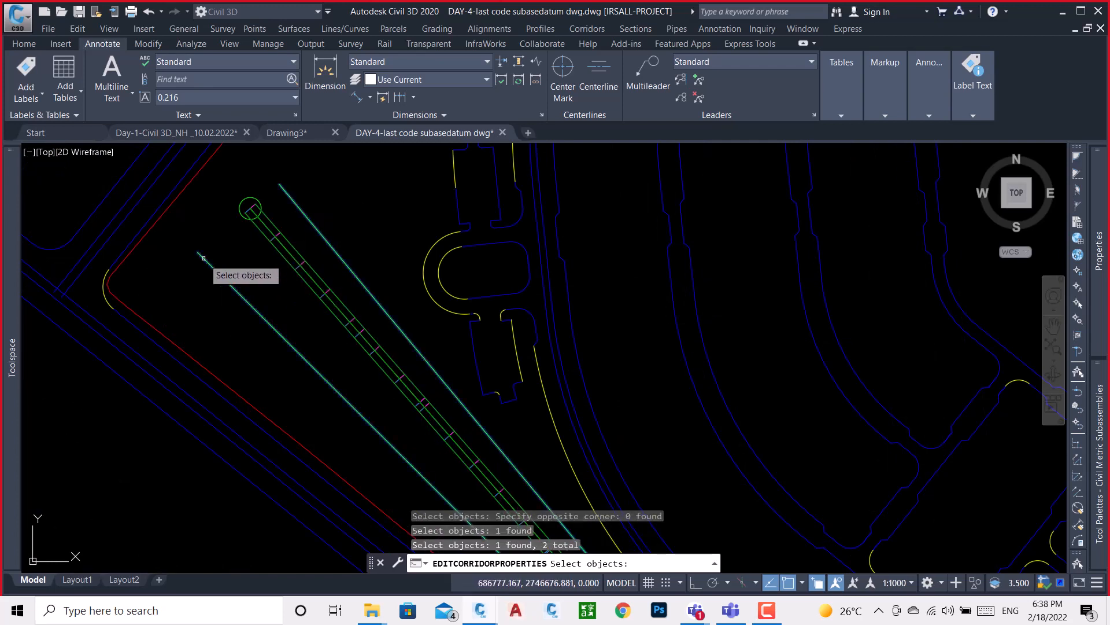
pyautogui.press('Return')
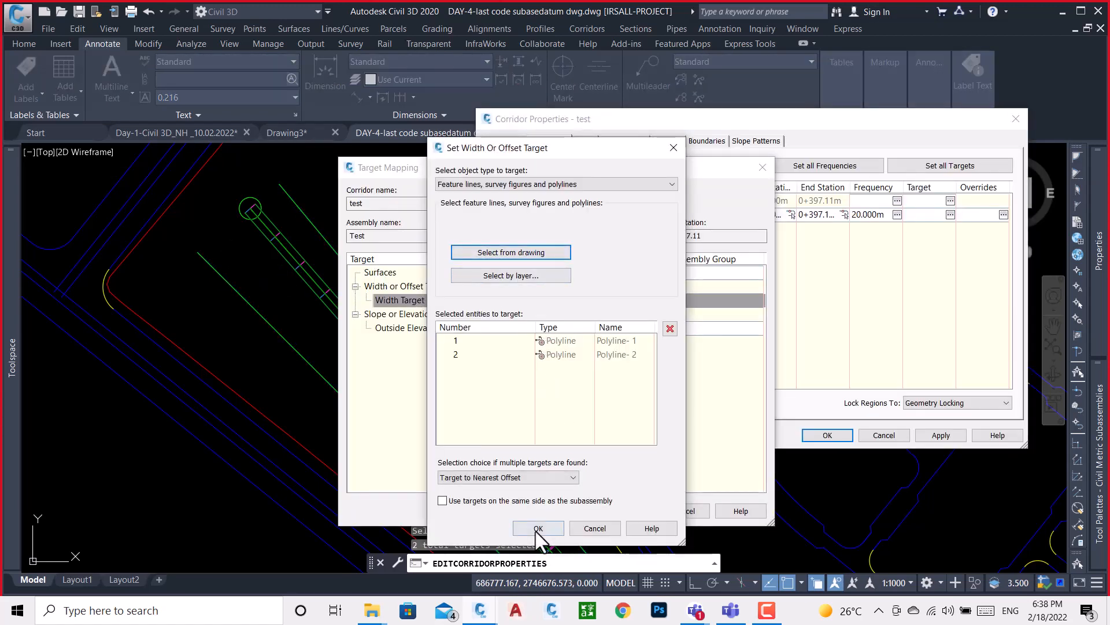
pyautogui.click(538, 528)
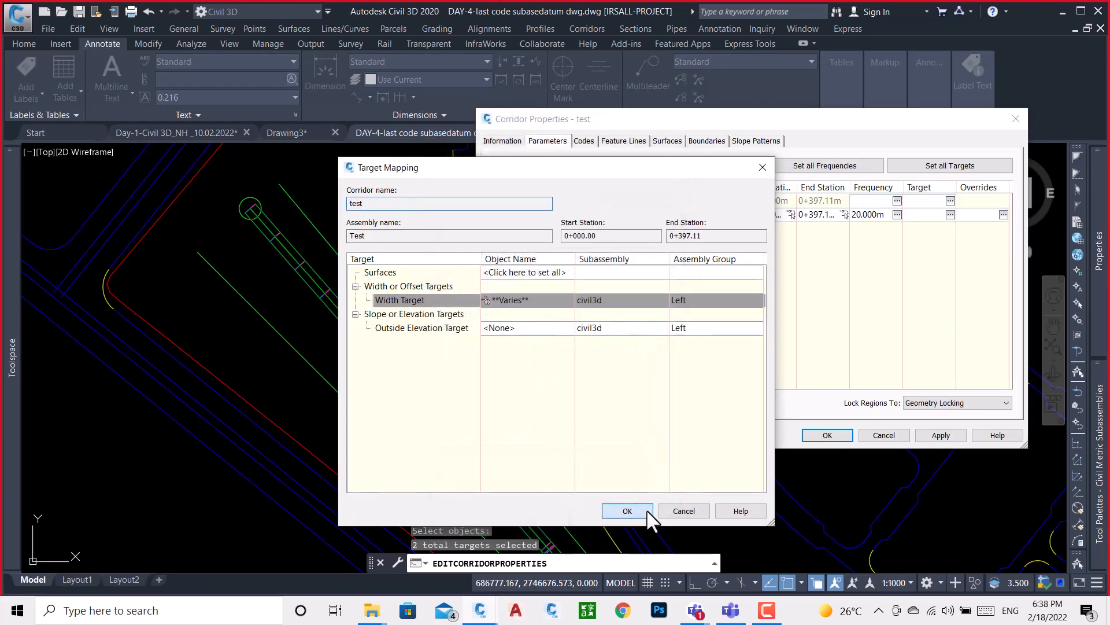
# - Accept the target mapping, rebuild the test corridor with the new width targets and dismiss the event list
pyautogui.click(627, 511)
pyautogui.click(820, 435)
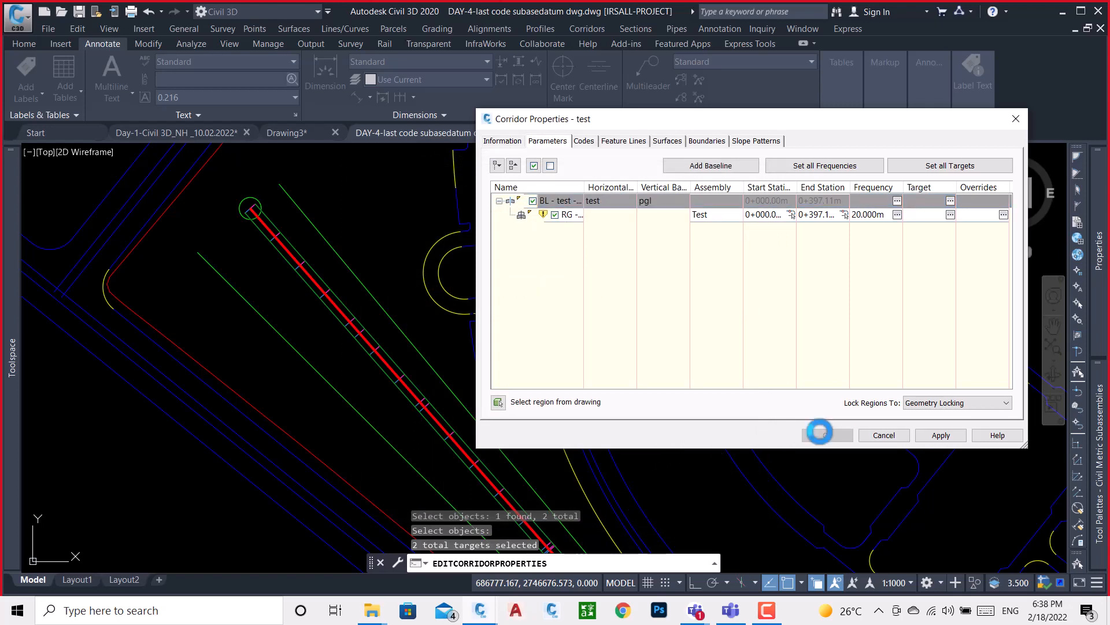
pyautogui.click(468, 268)
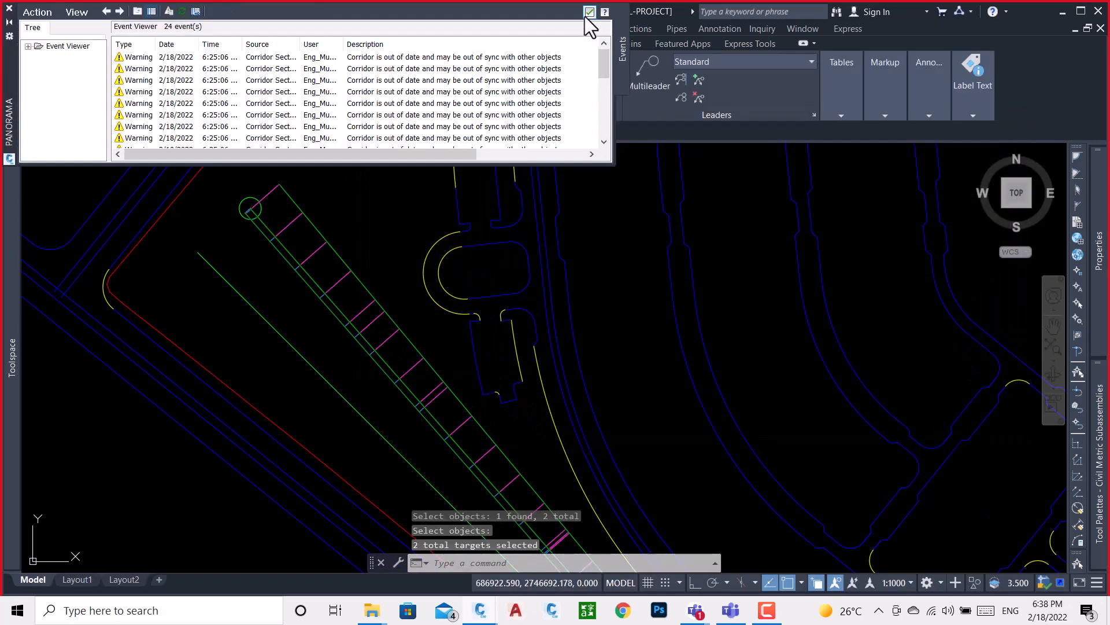
pyautogui.click(589, 12)
# - Add an aligned dimension across the corridor's narrow lane, from the magenta-blue junction to the lane's outer edge at one section
pyautogui.scroll(4, 283, 255)
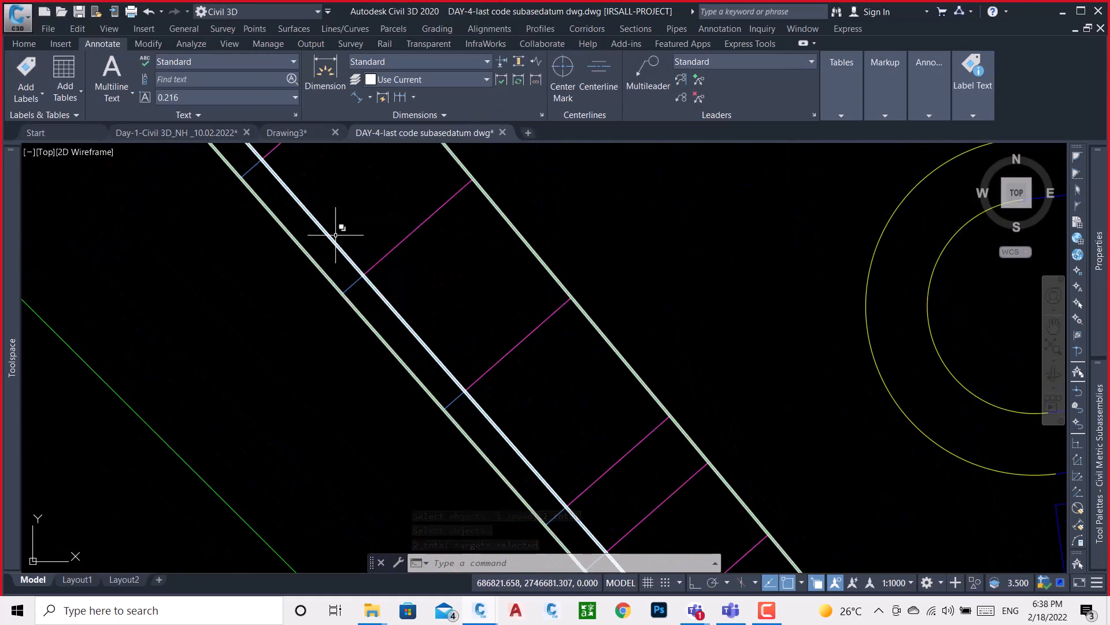
pyautogui.scroll(3, 364, 275)
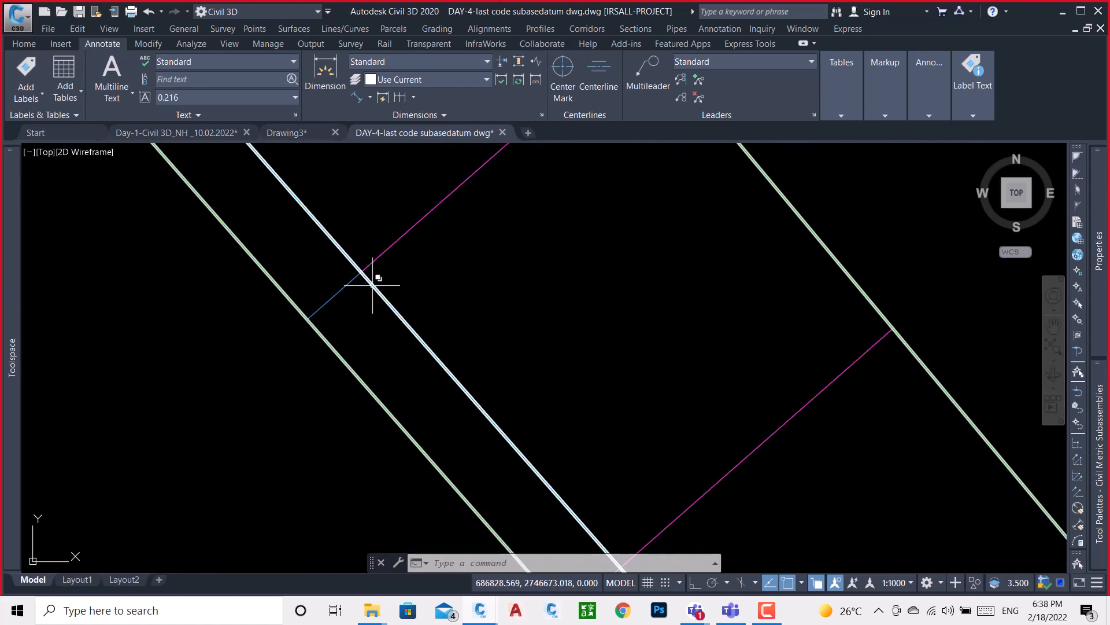
pyautogui.moveTo(372, 284); pyautogui.dragTo(322, 340, button='middle')
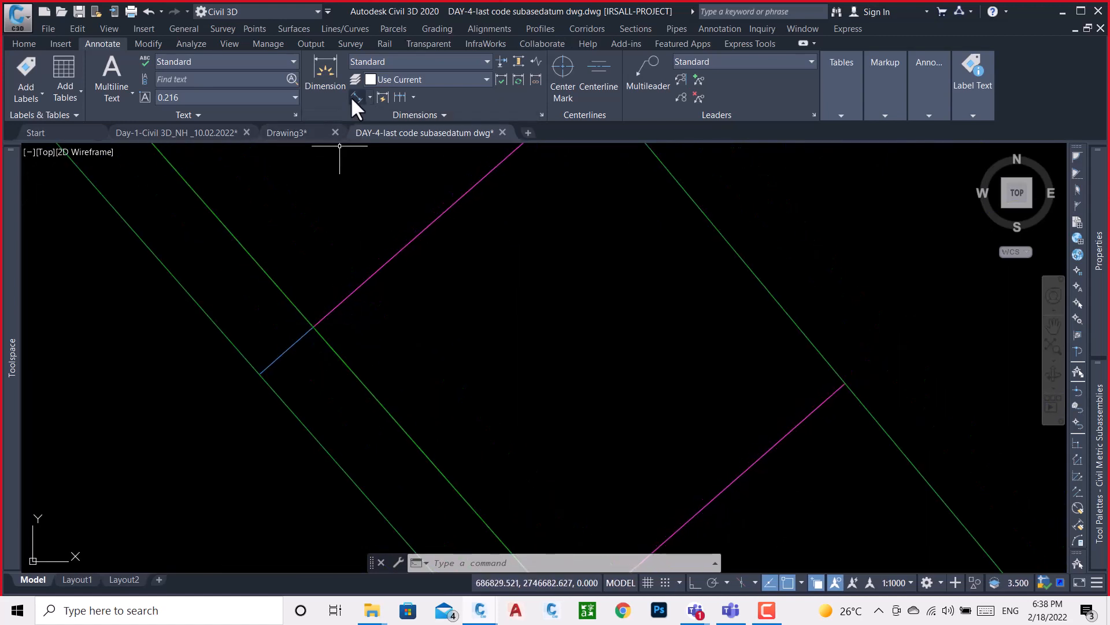
pyautogui.click(325, 68)
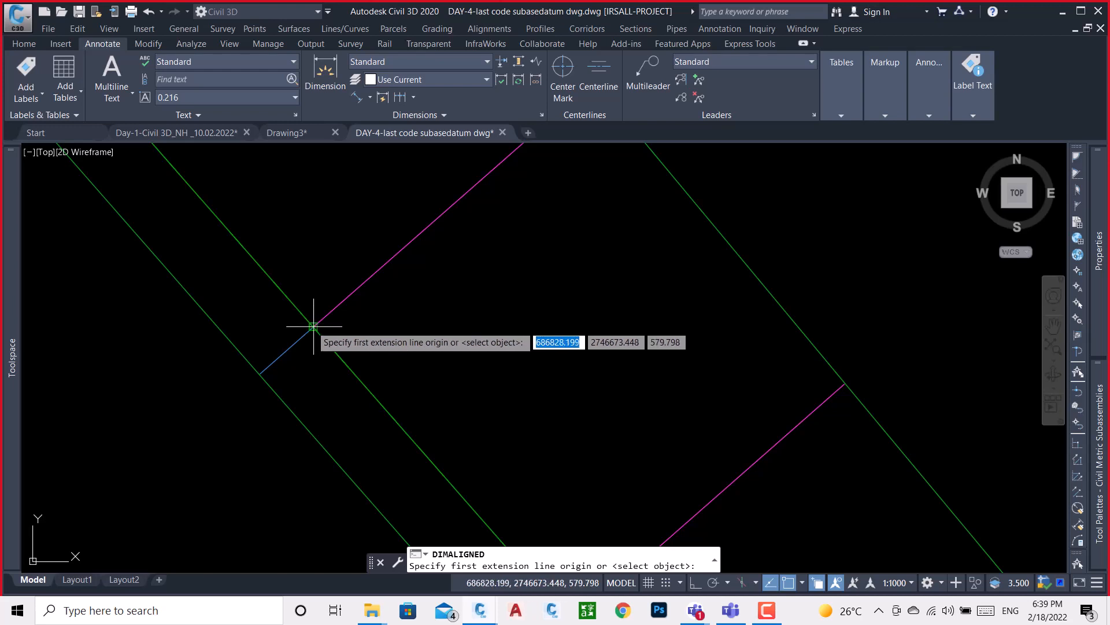
pyautogui.click(312, 326)
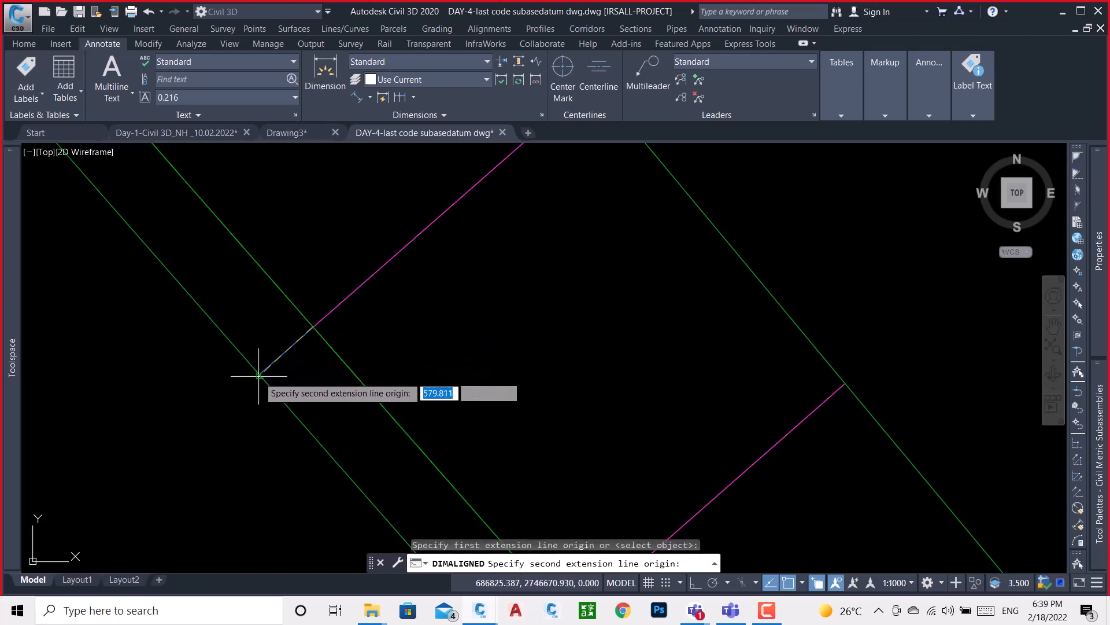
pyautogui.click(259, 374)
pyautogui.scroll(2, 275, 353)
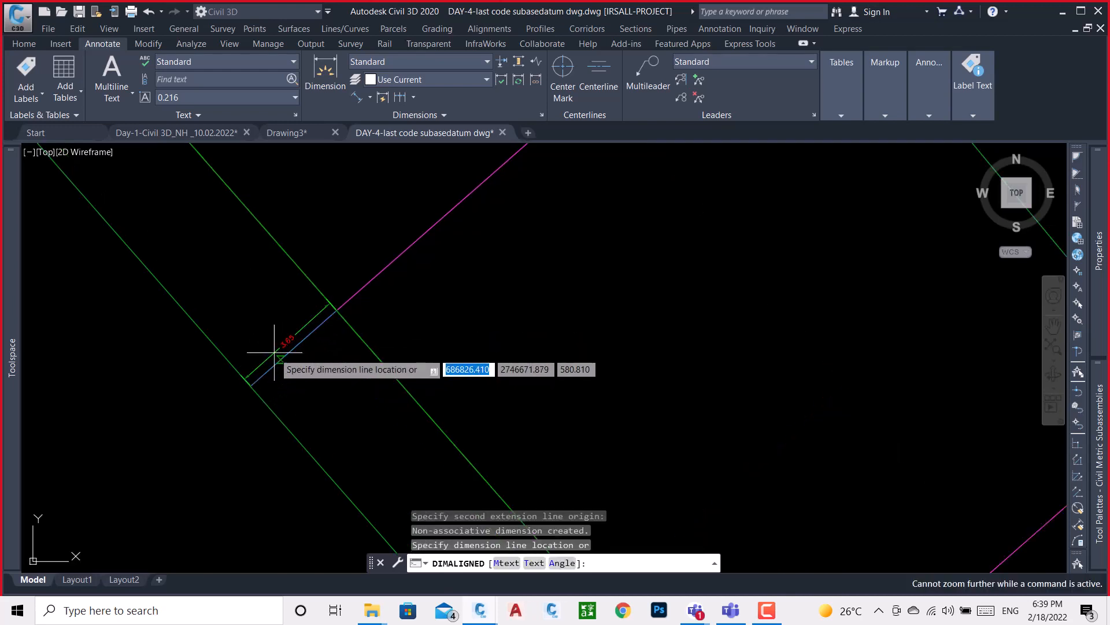
pyautogui.click(272, 324)
# - Examine the rest of the test corridor down to its far end, and the assemblies beside the site plan
pyautogui.scroll(-5, 271, 325)
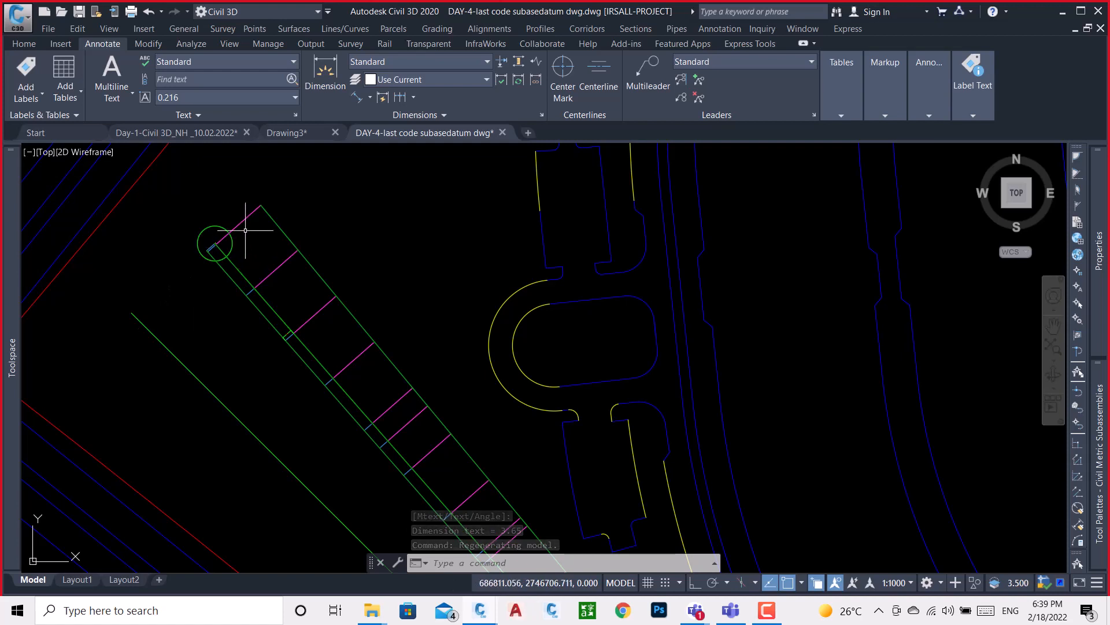
pyautogui.scroll(-3, 231, 240)
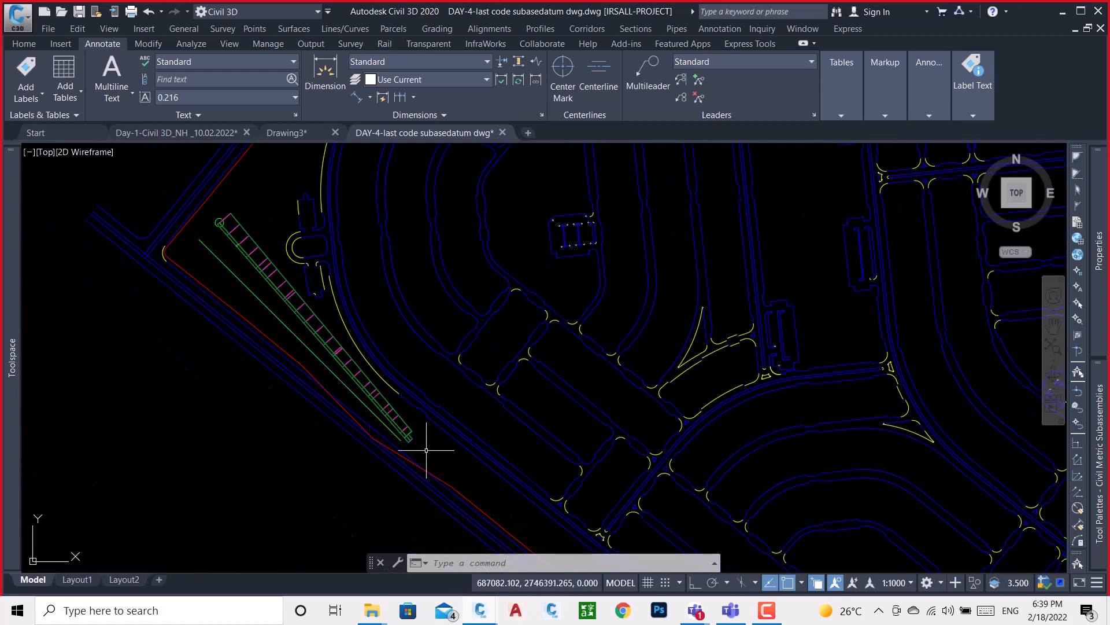
pyautogui.scroll(3, 426, 446)
pyautogui.moveTo(355, 382)
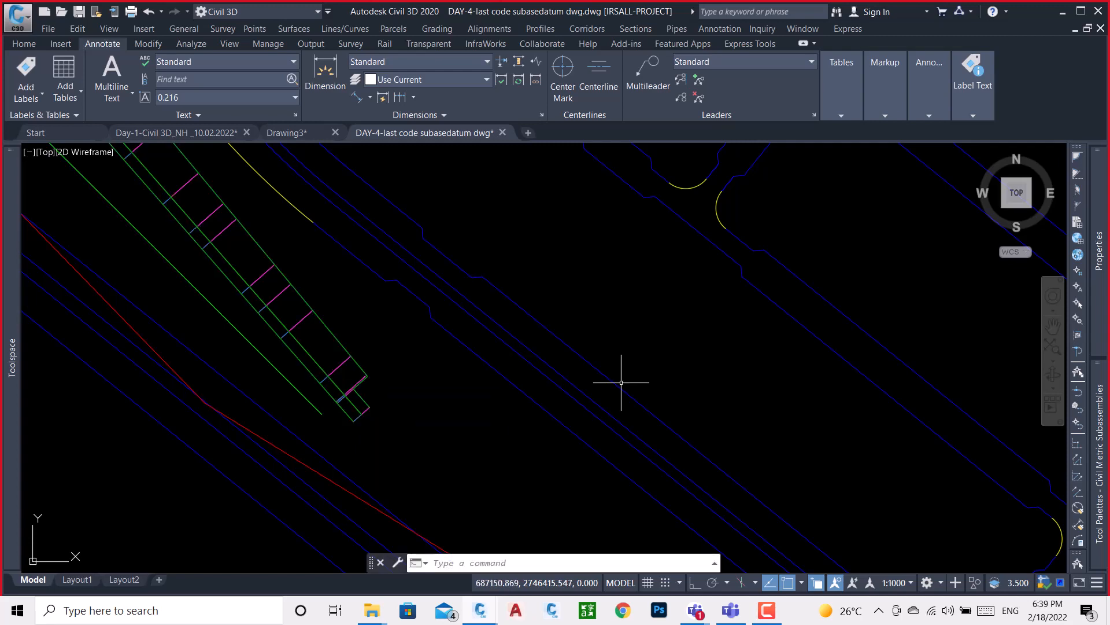
pyautogui.scroll(-2, 390, 367)
pyautogui.scroll(-3, 390, 366)
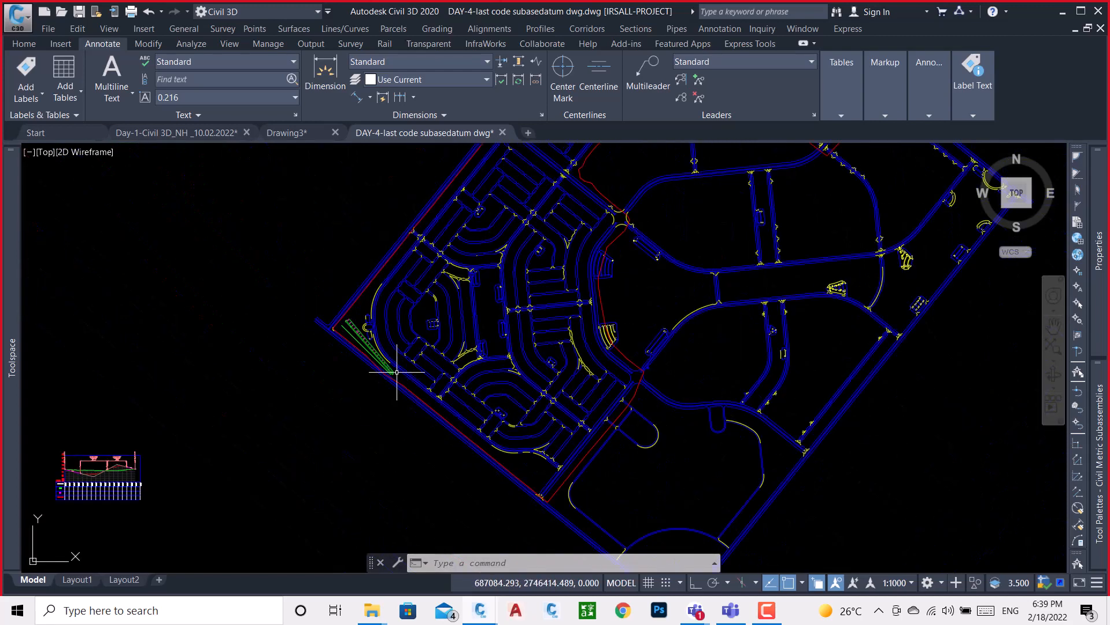
pyautogui.scroll(-3, 463, 353)
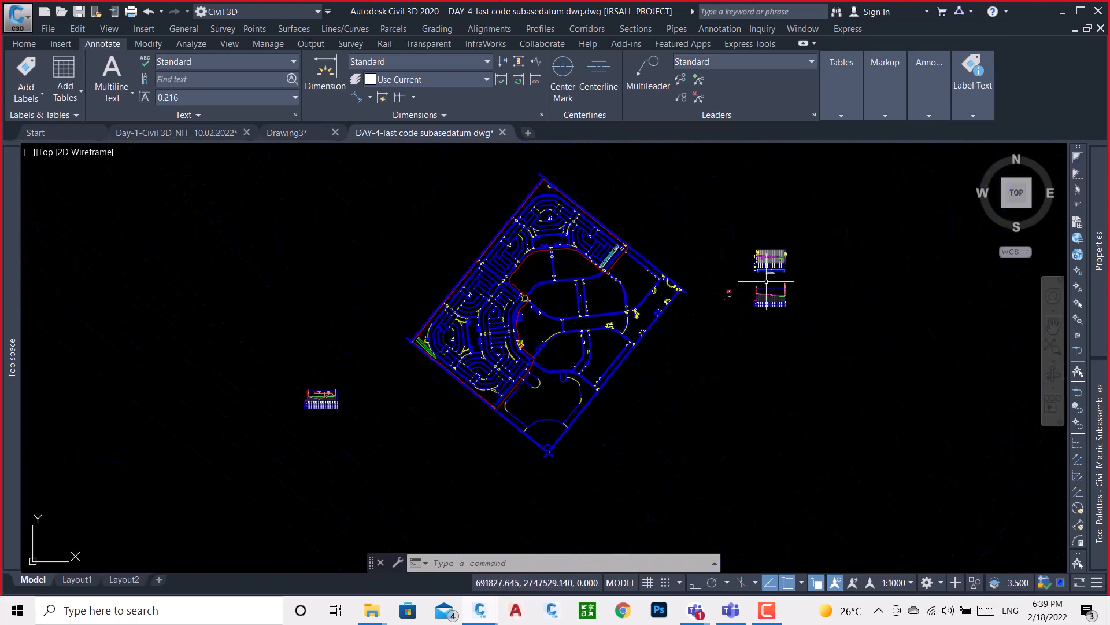
pyautogui.scroll(8, 737, 293)
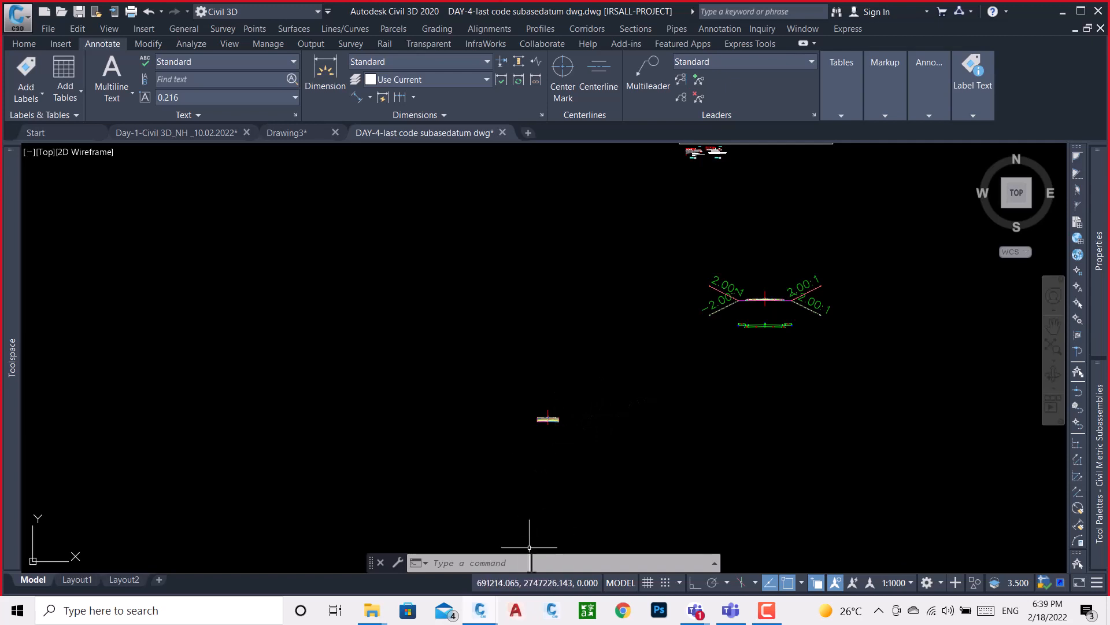
# - Switch to Subassembly Composer and open the file Last link Code SubbaseDatum.pkt
pyautogui.click(553, 612)
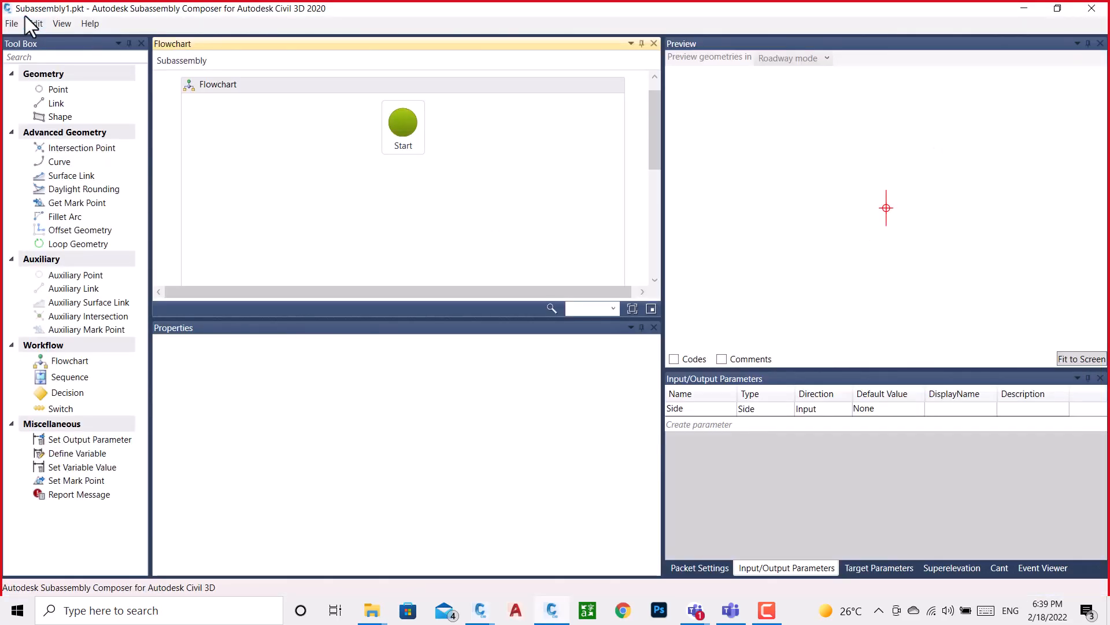
pyautogui.click(15, 22)
pyautogui.moveTo(33, 24)
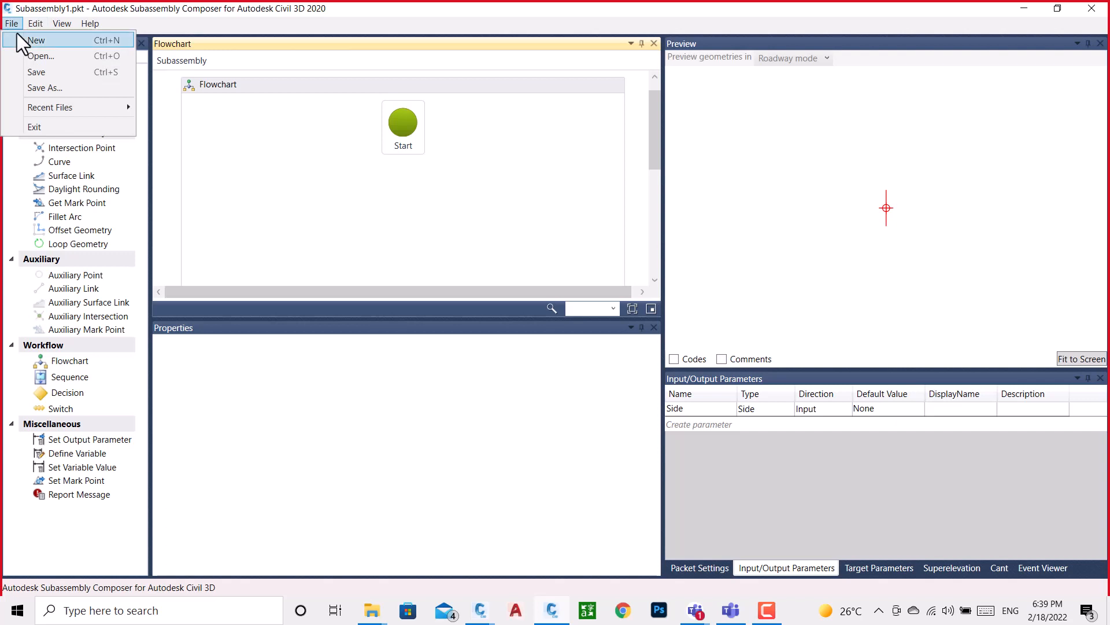
pyautogui.click(29, 54)
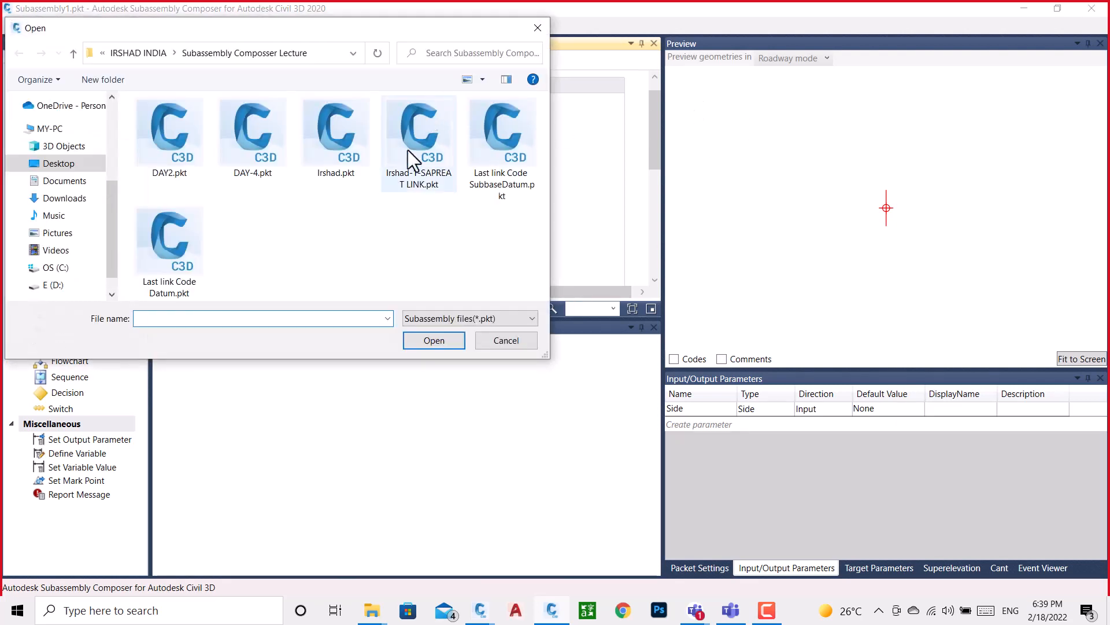
pyautogui.click(491, 166)
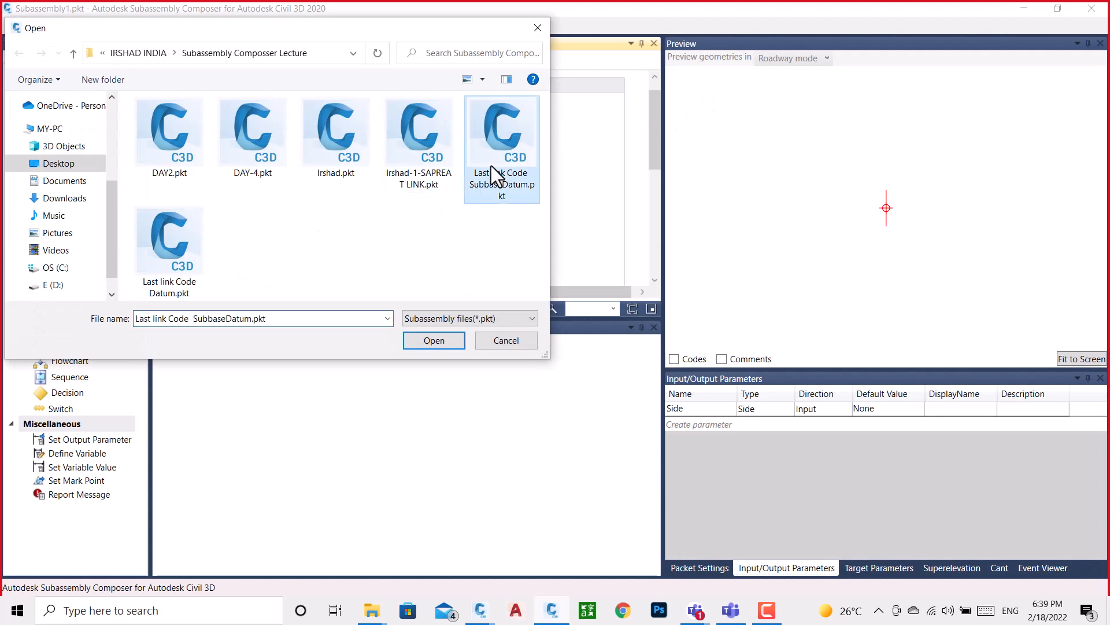
pyautogui.click(437, 344)
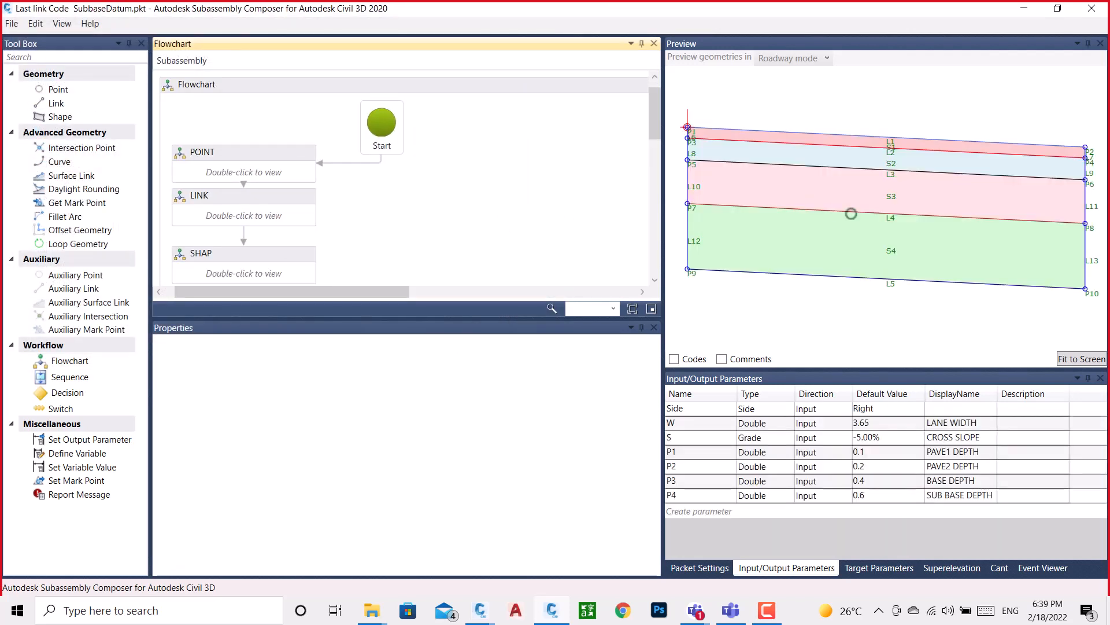
# - Examine the outer edge of the previewed lane, its points from P2 down to P10 and the pavement layers
pyautogui.scroll(-1, 711, 179)
pyautogui.scroll(4, 974, 178)
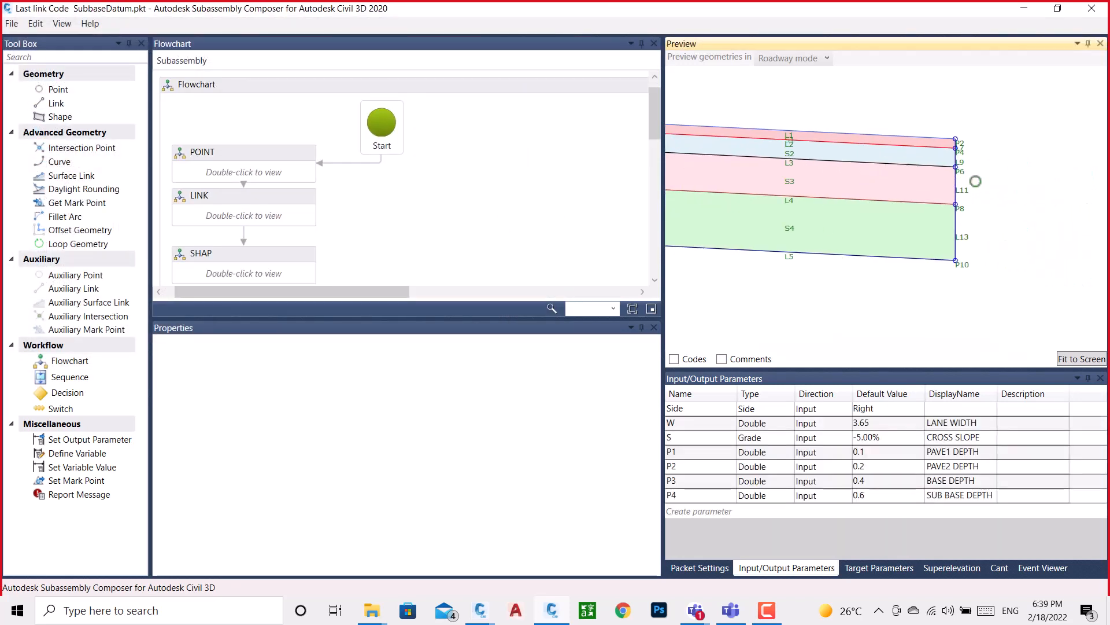
pyautogui.scroll(4, 958, 139)
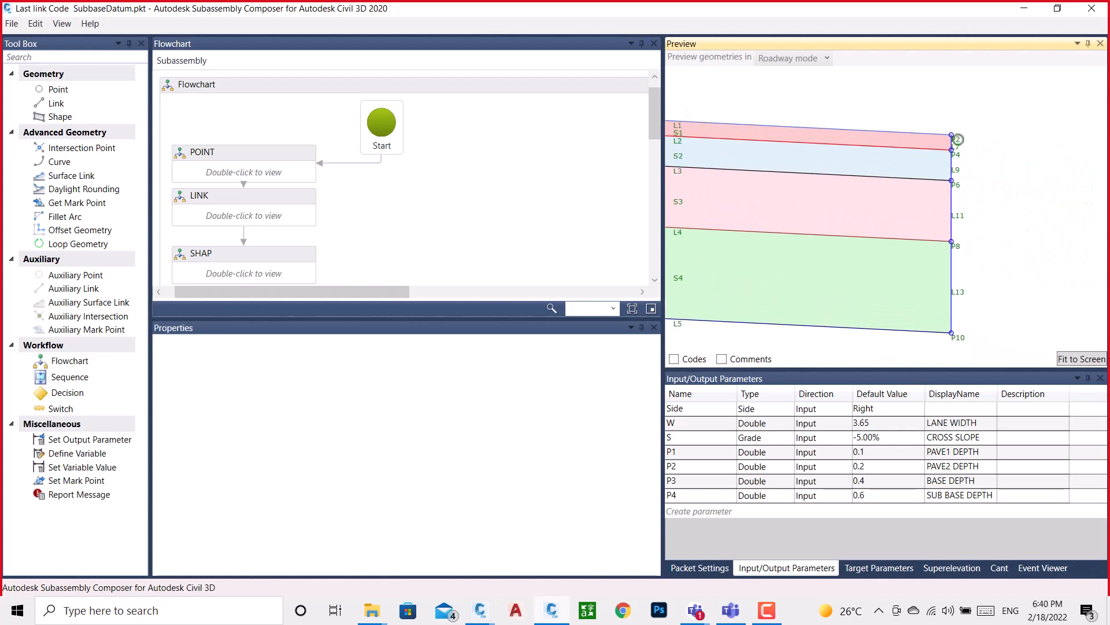
pyautogui.scroll(1, 958, 139)
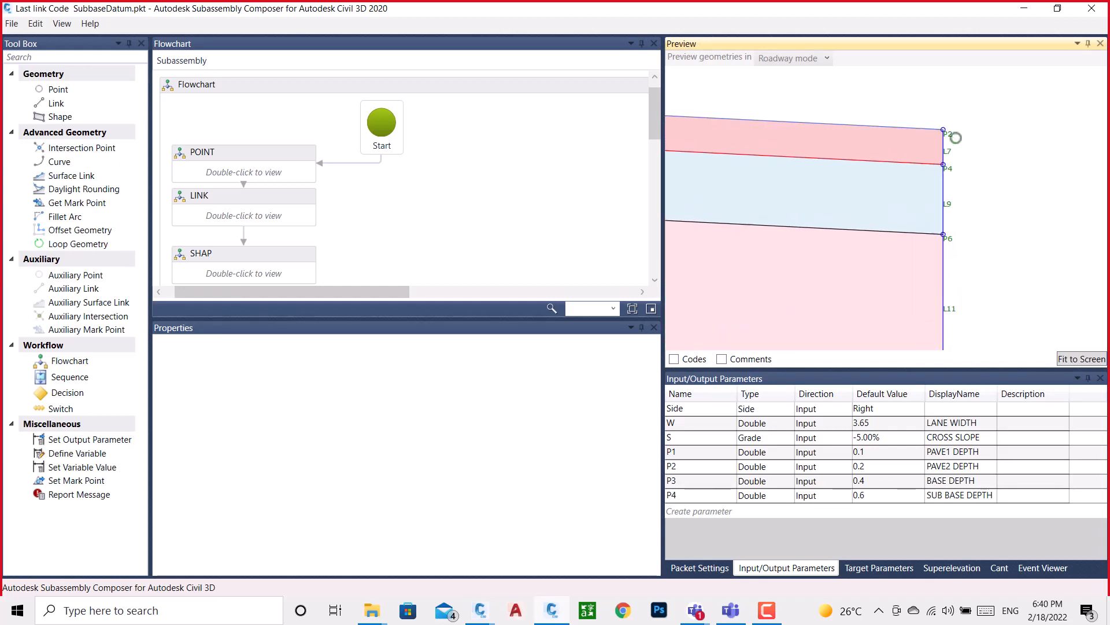
pyautogui.scroll(-1, 949, 131)
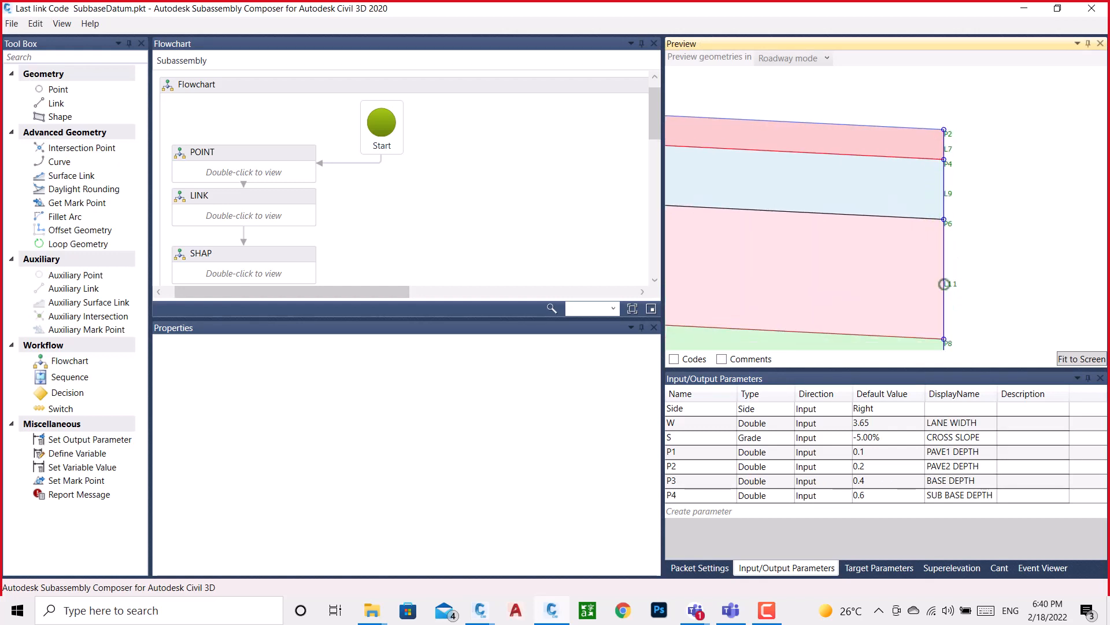
pyautogui.scroll(-5, 944, 283)
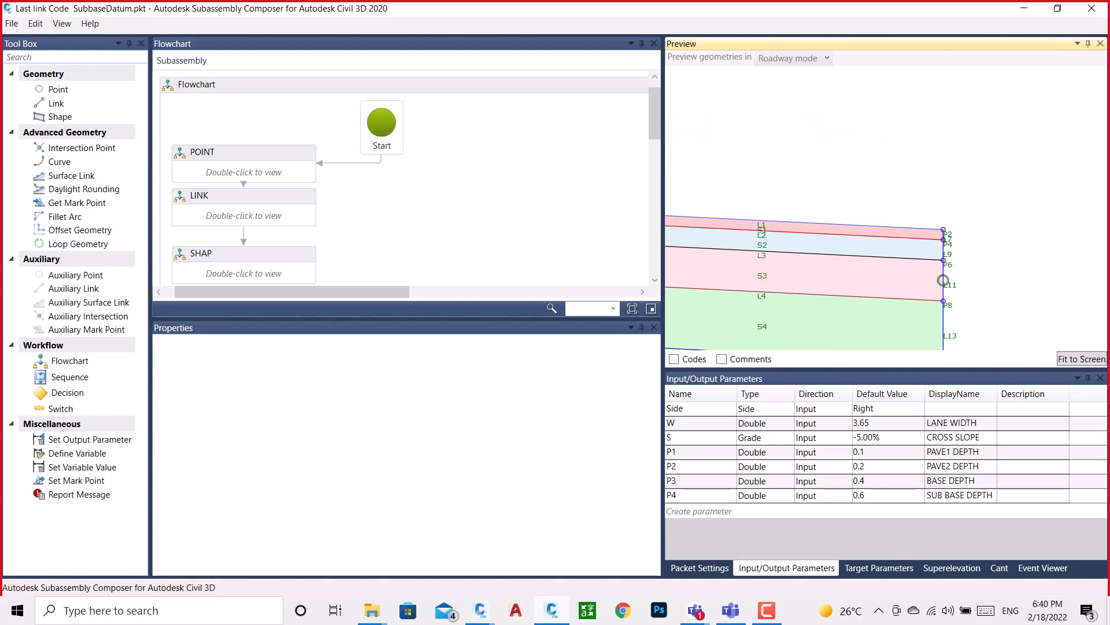
pyautogui.scroll(-1, 943, 280)
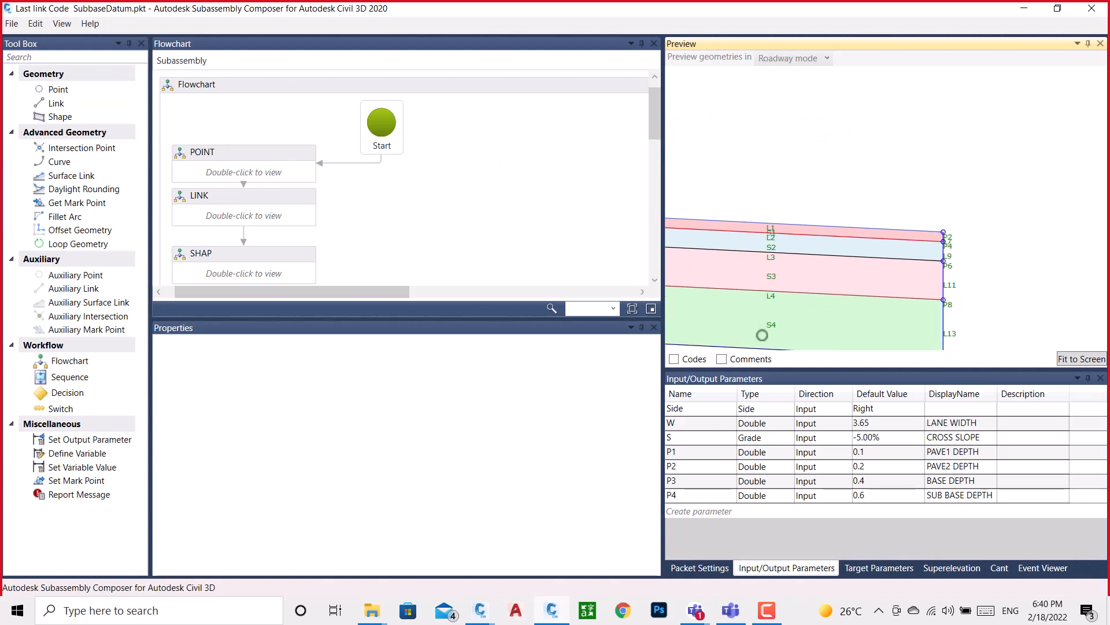
# - Create a target parameter of type Offset and name it hr
pyautogui.click(896, 569)
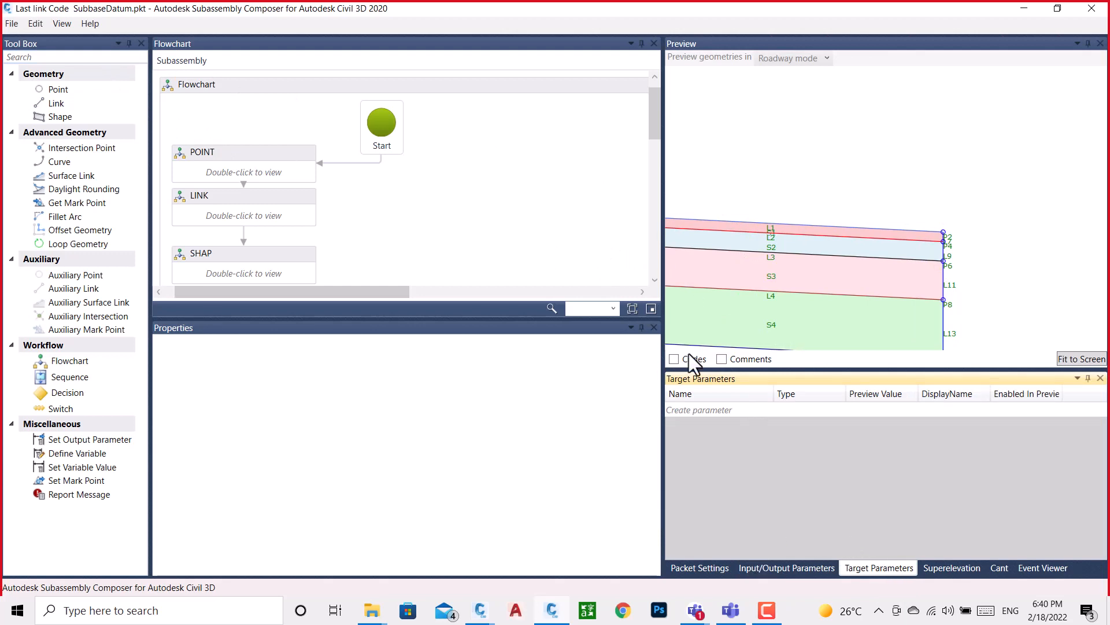
pyautogui.click(713, 411)
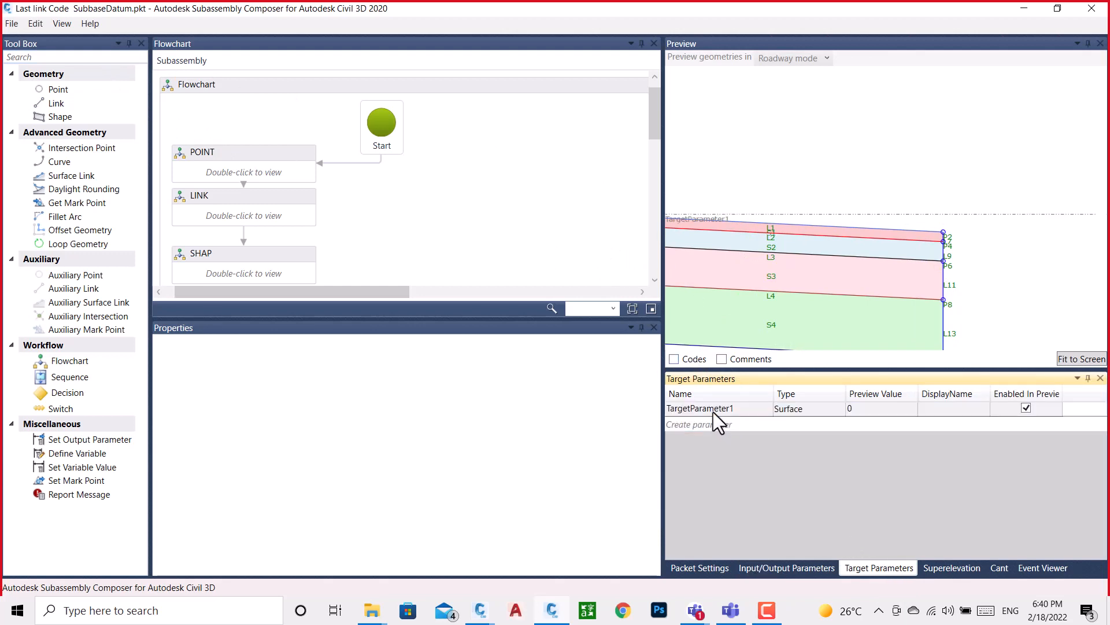
pyautogui.click(831, 411)
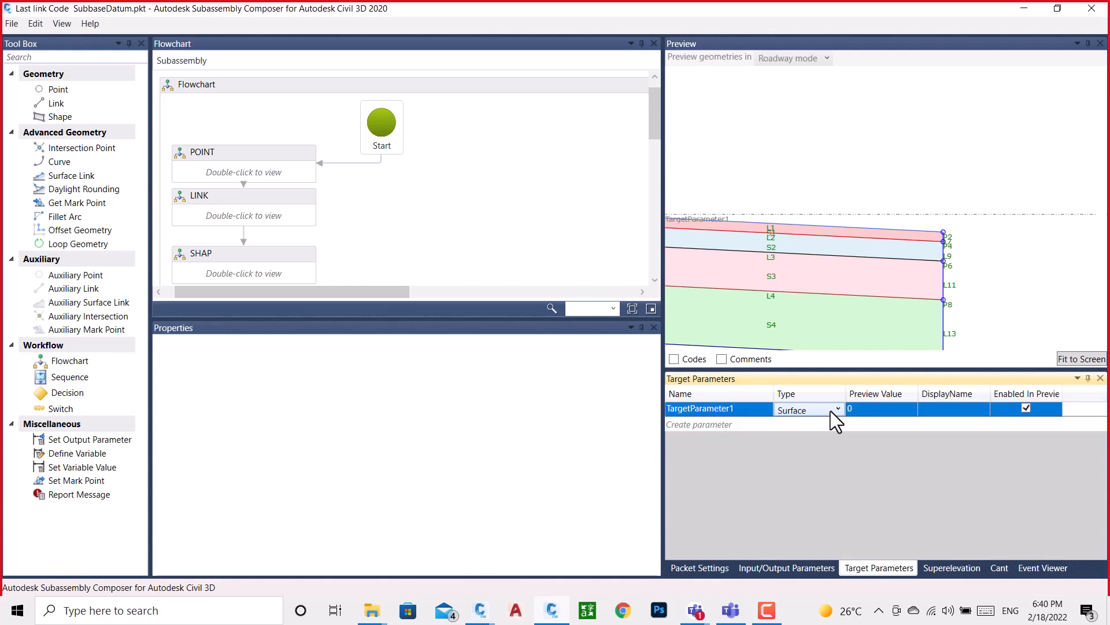
pyautogui.click(836, 409)
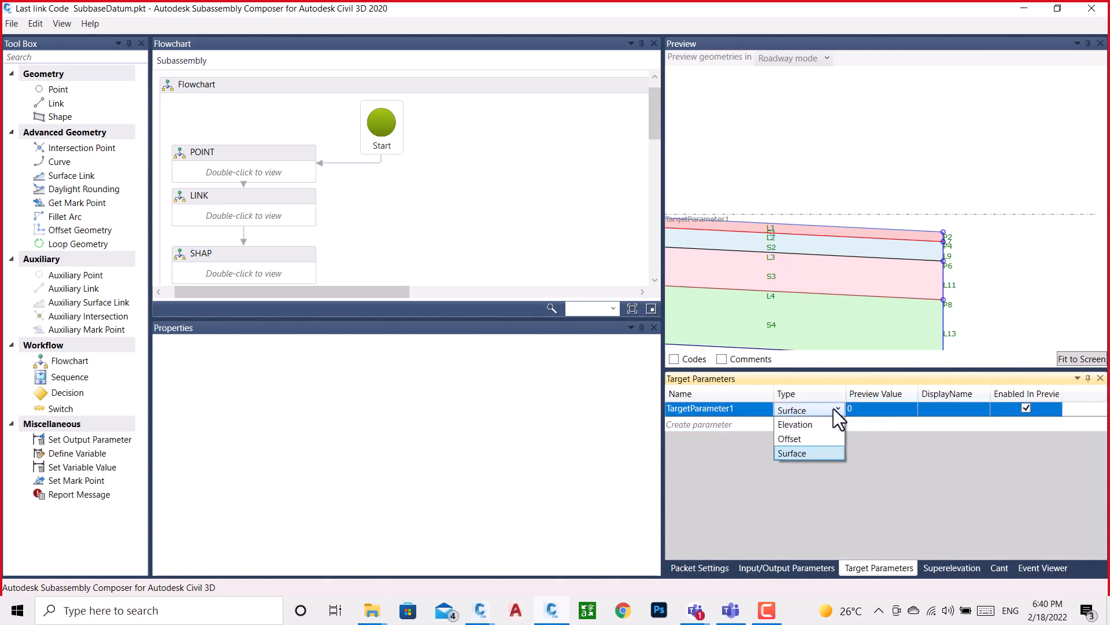
pyautogui.click(793, 438)
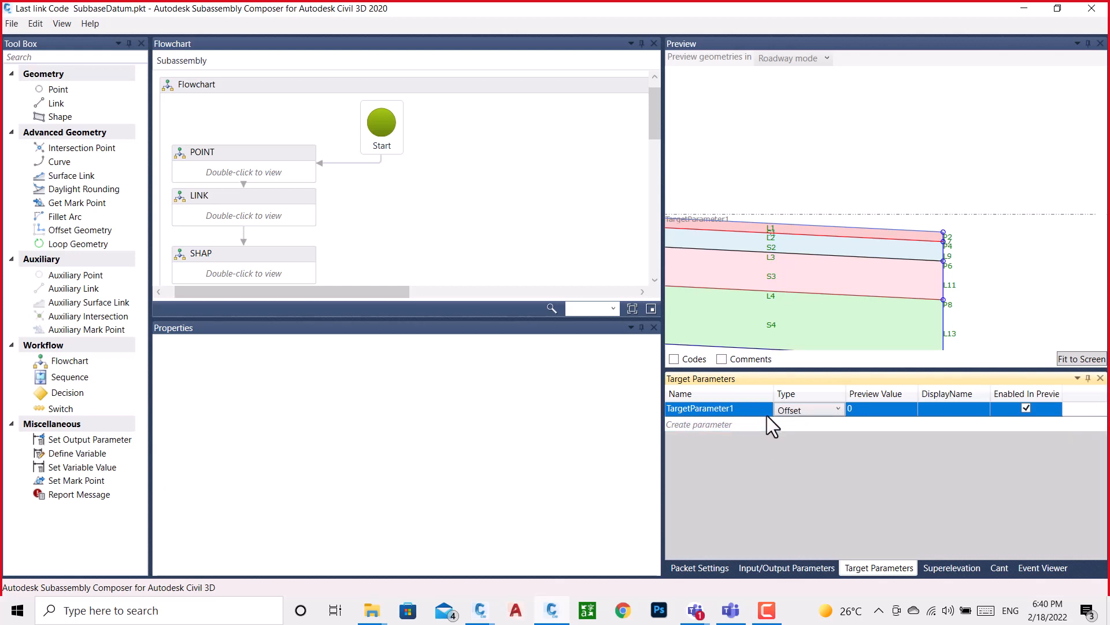
pyautogui.click(751, 408)
pyautogui.click(752, 408)
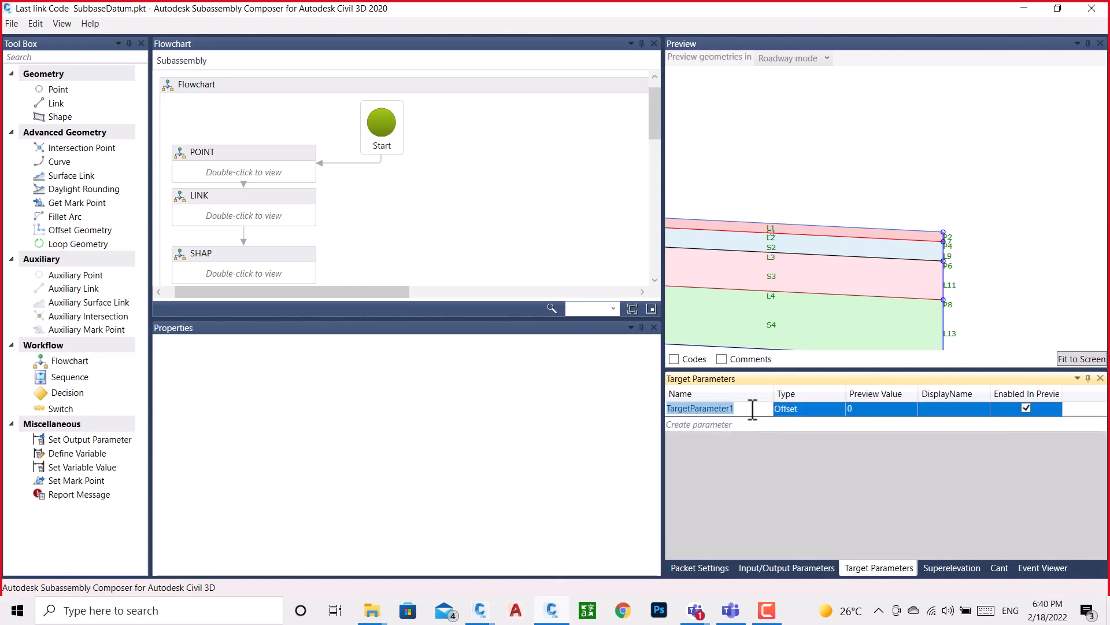
pyautogui.write('h')
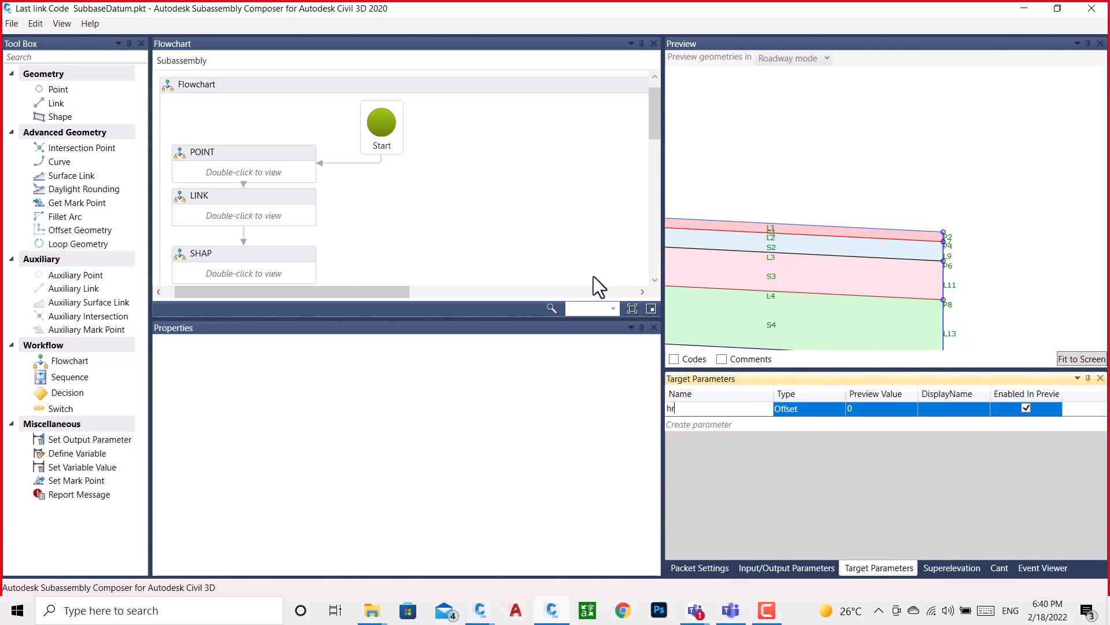
pyautogui.click(1000, 140)
# - Move the hr offset target in the preview beyond the lane's outer edge, to a preview value of about 4.603
pyautogui.scroll(-3, 840, 215)
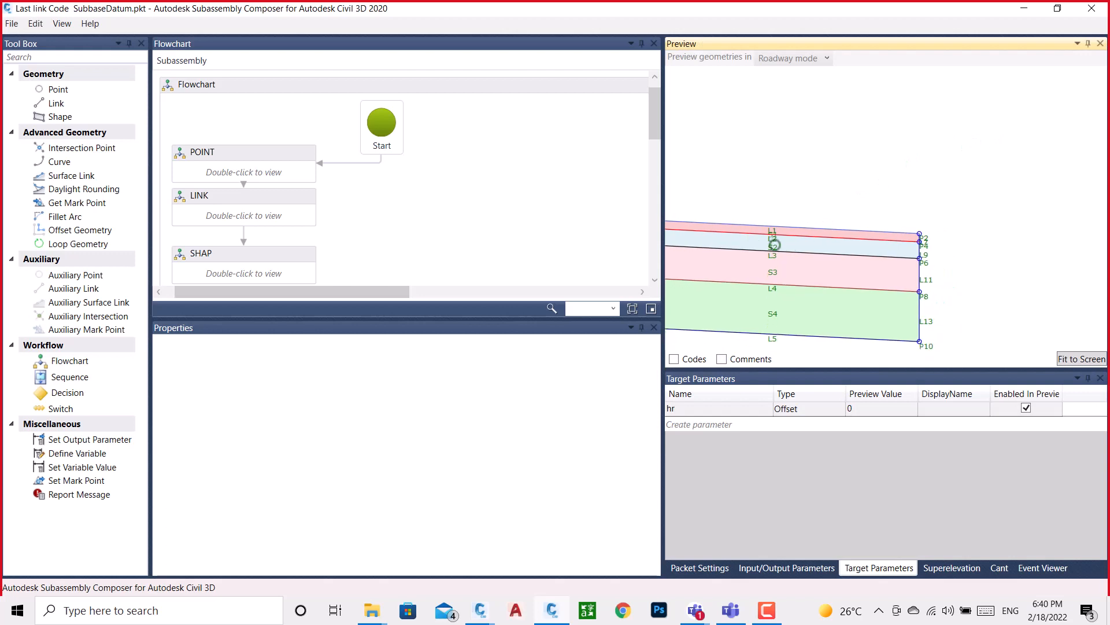
pyautogui.scroll(-1, 840, 215)
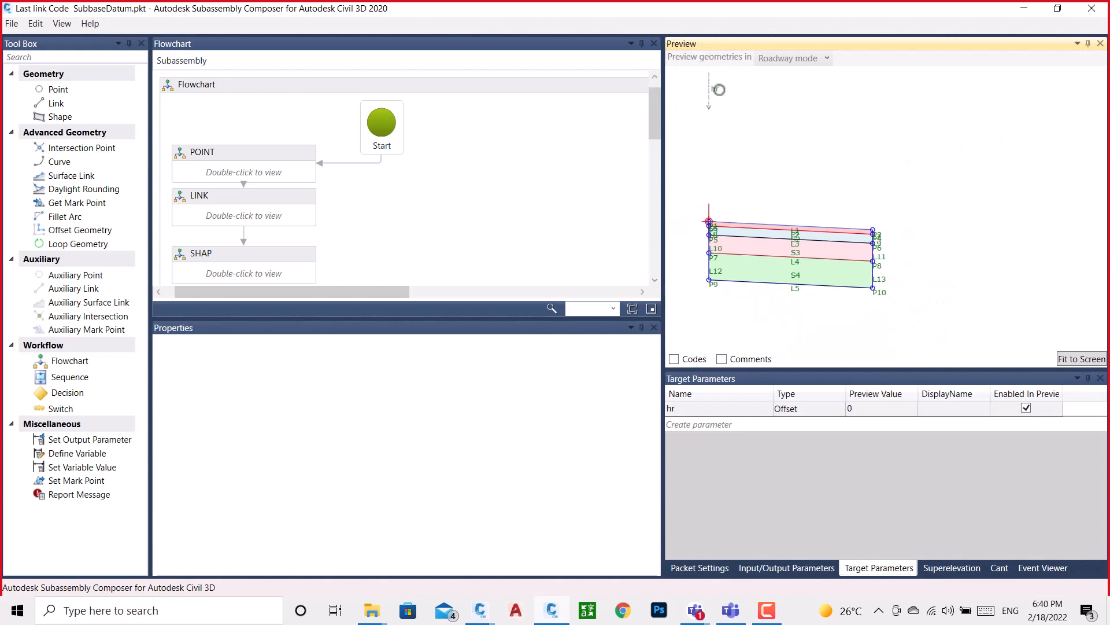
pyautogui.moveTo(716, 91); pyautogui.dragTo(855, 89)
pyautogui.moveTo(853, 88); pyautogui.dragTo(925, 122)
# - Set hr as the offset target that overrides Delta X for point P2 in the POINT flowchart
pyautogui.doubleClick(245, 165)
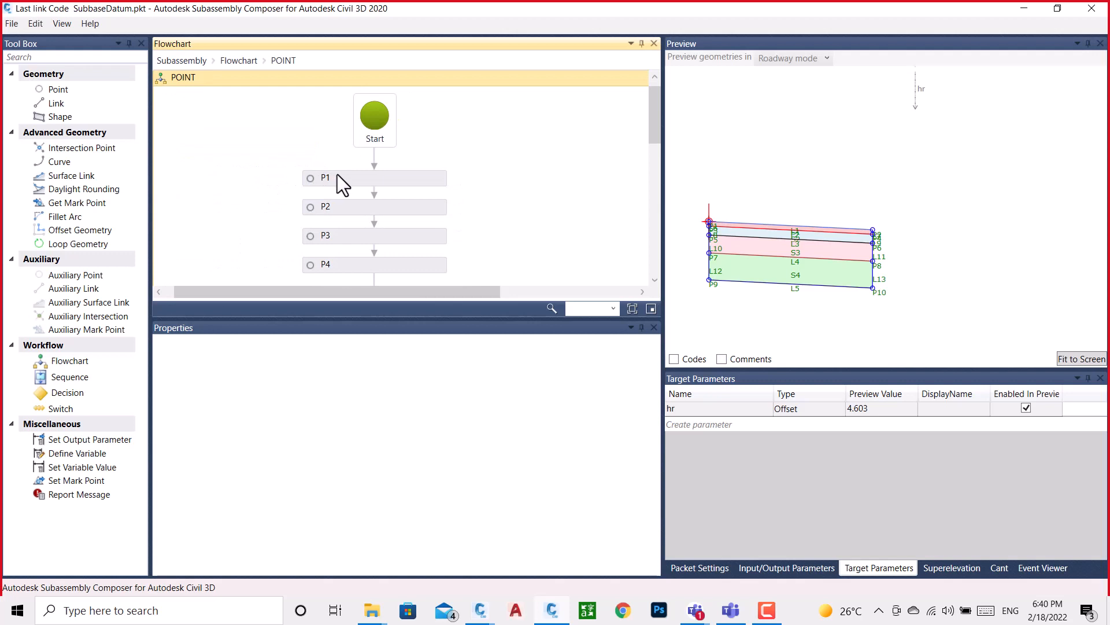
pyautogui.click(337, 176)
pyautogui.click(358, 207)
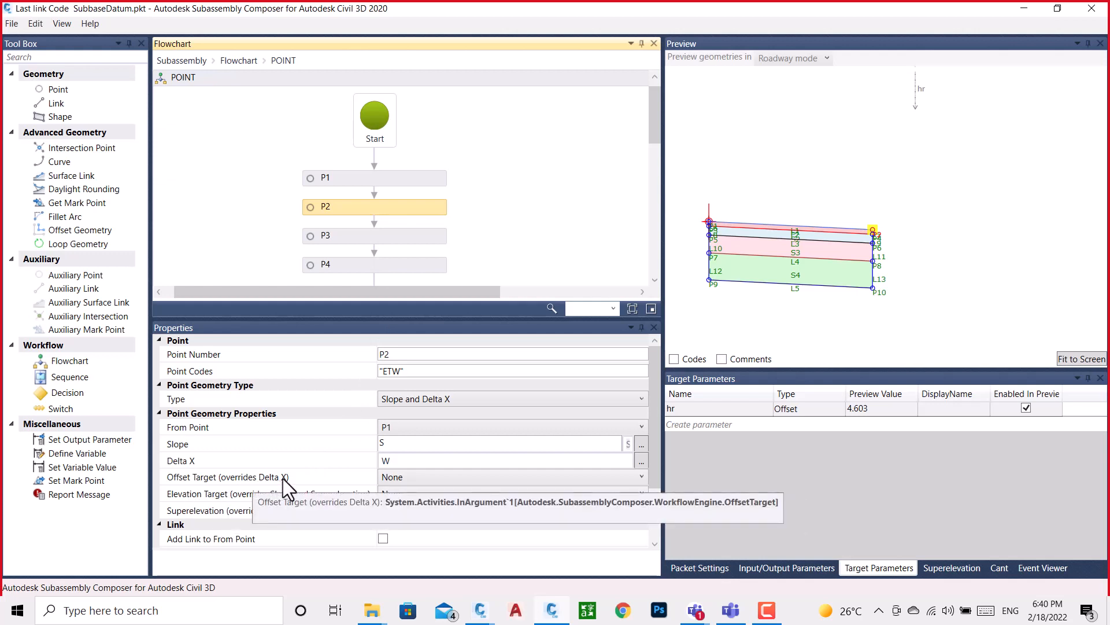
pyautogui.click(413, 479)
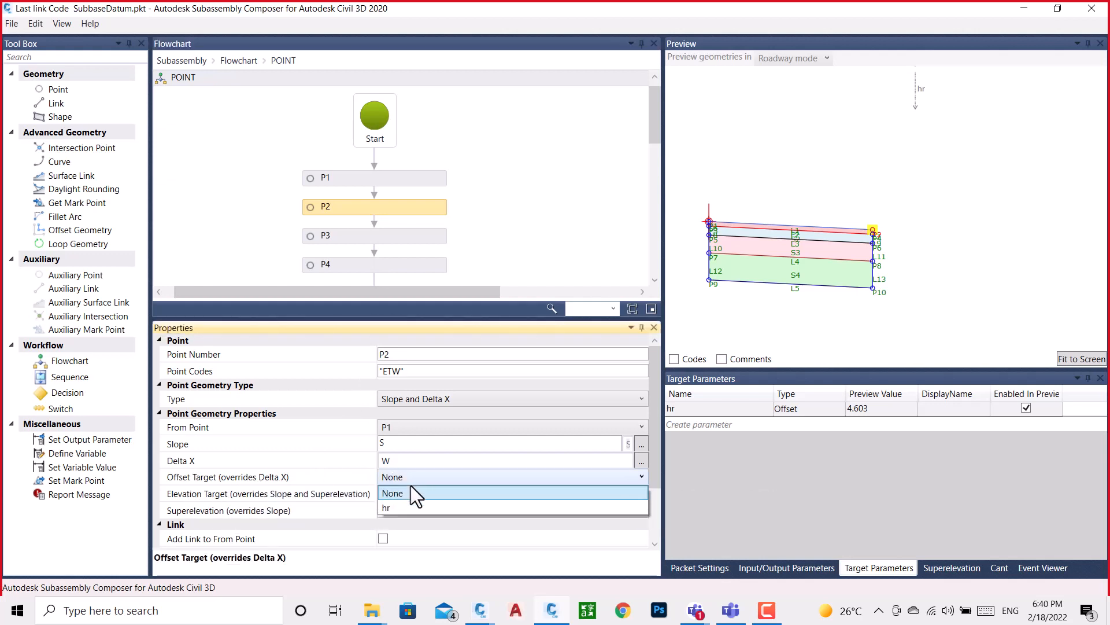
pyautogui.click(398, 507)
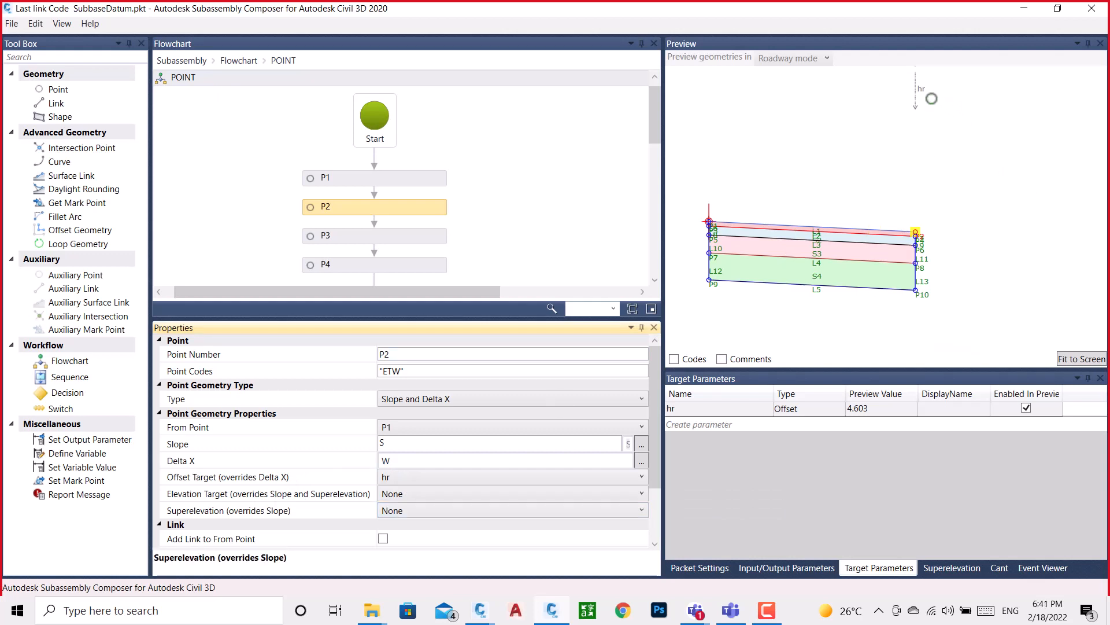
# - Move the hr offset target in the preview inward to about 3.997 and back outward to about 5.712
pyautogui.moveTo(920, 91); pyautogui.dragTo(890, 96)
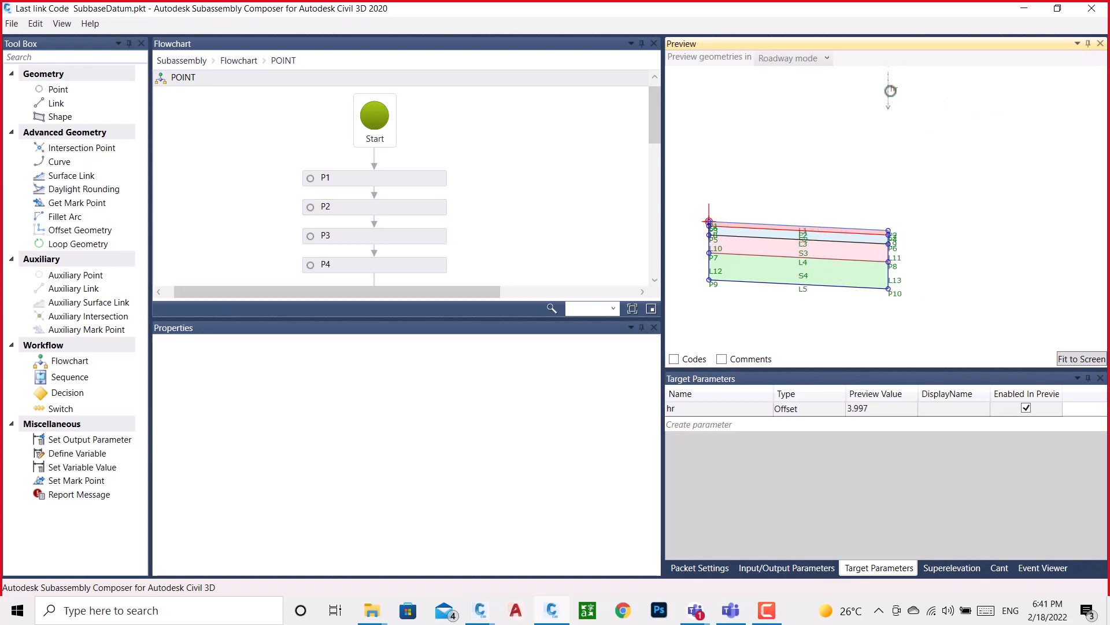
pyautogui.moveTo(897, 88); pyautogui.dragTo(967, 92)
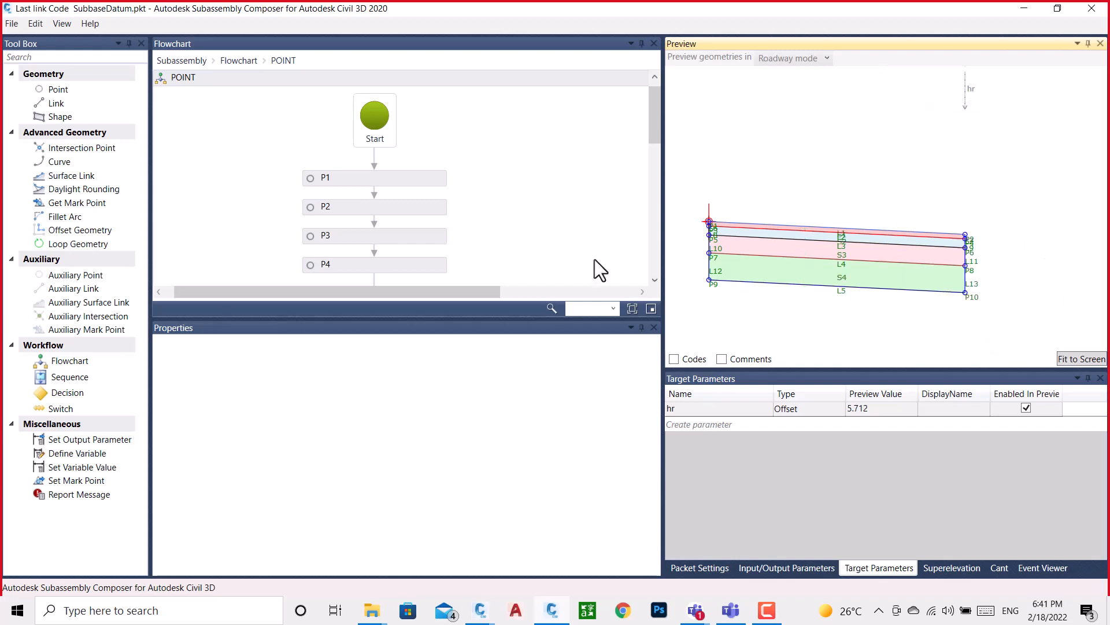
pyautogui.click(366, 172)
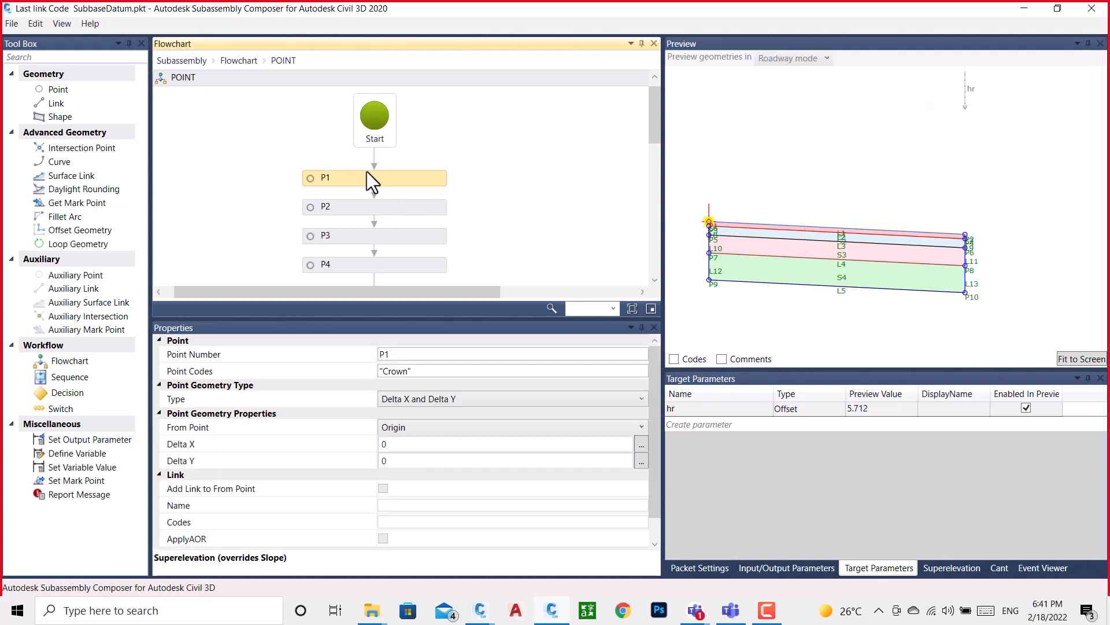
# - Save the subassembly packet file and close Subassembly Composer
pyautogui.click(11, 24)
pyautogui.click(36, 72)
pyautogui.click(1090, 10)
# - Delete the old custom lane subassembly on the right side of the assembly
pyautogui.scroll(10, 570, 436)
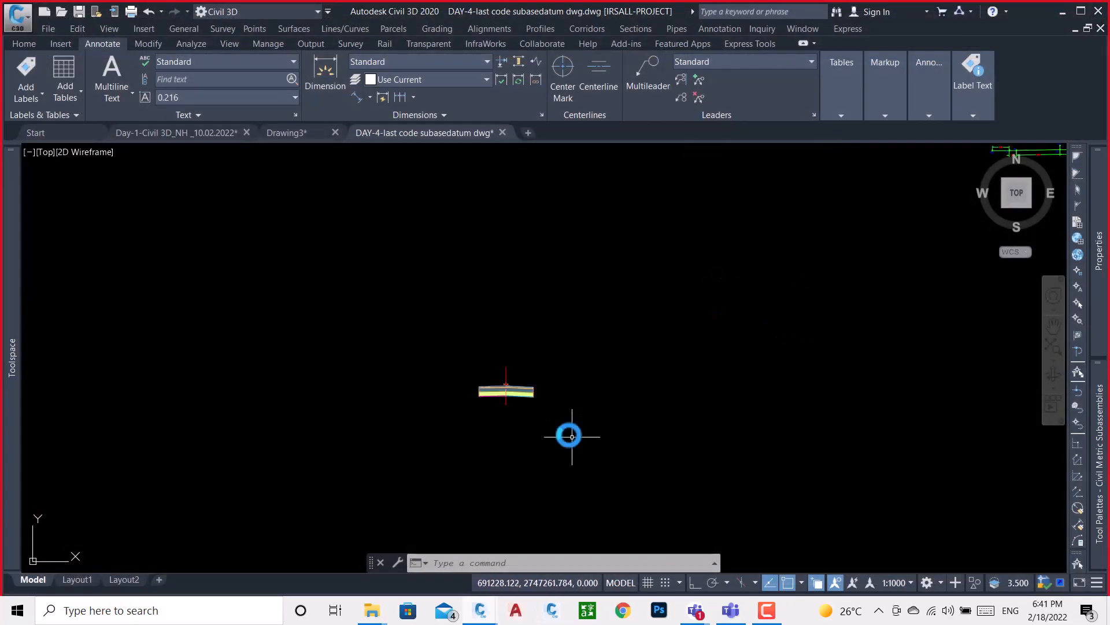
pyautogui.click(493, 350)
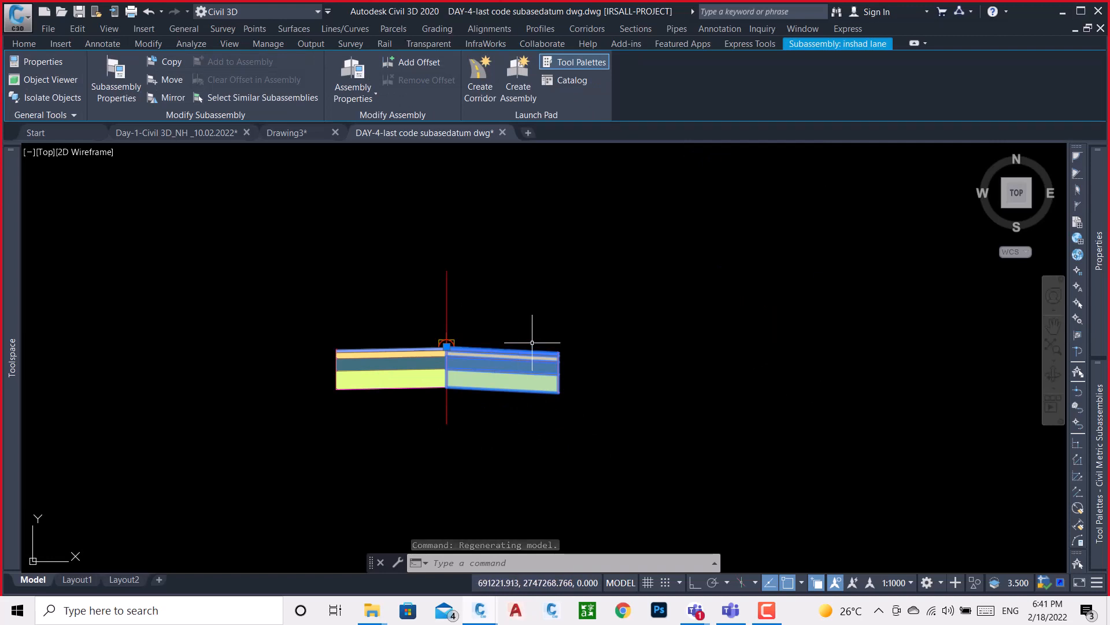
pyautogui.press('Delete')
# - Remove the old Day1 subassembly tool from the custom tool palette
pyautogui.moveTo(1099, 301)
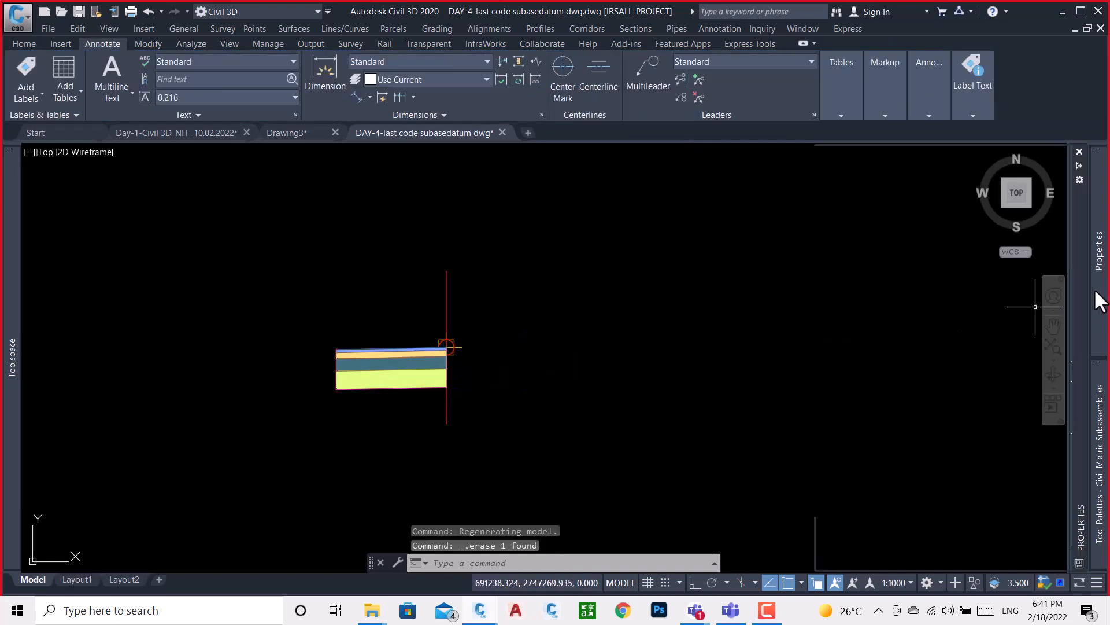
pyautogui.moveTo(1102, 411)
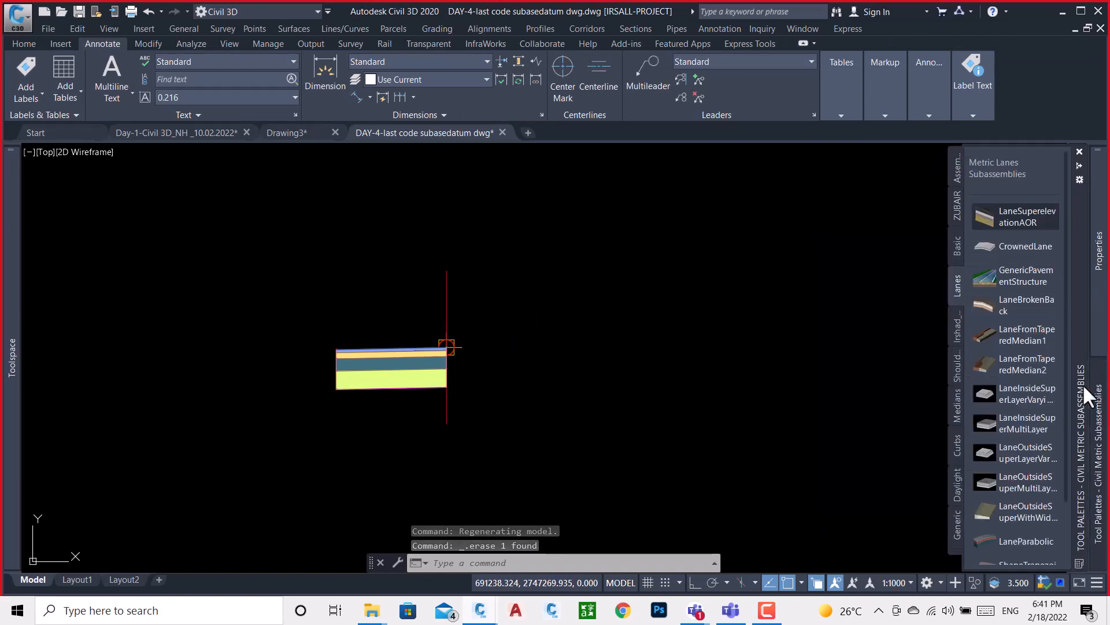
pyautogui.click(957, 327)
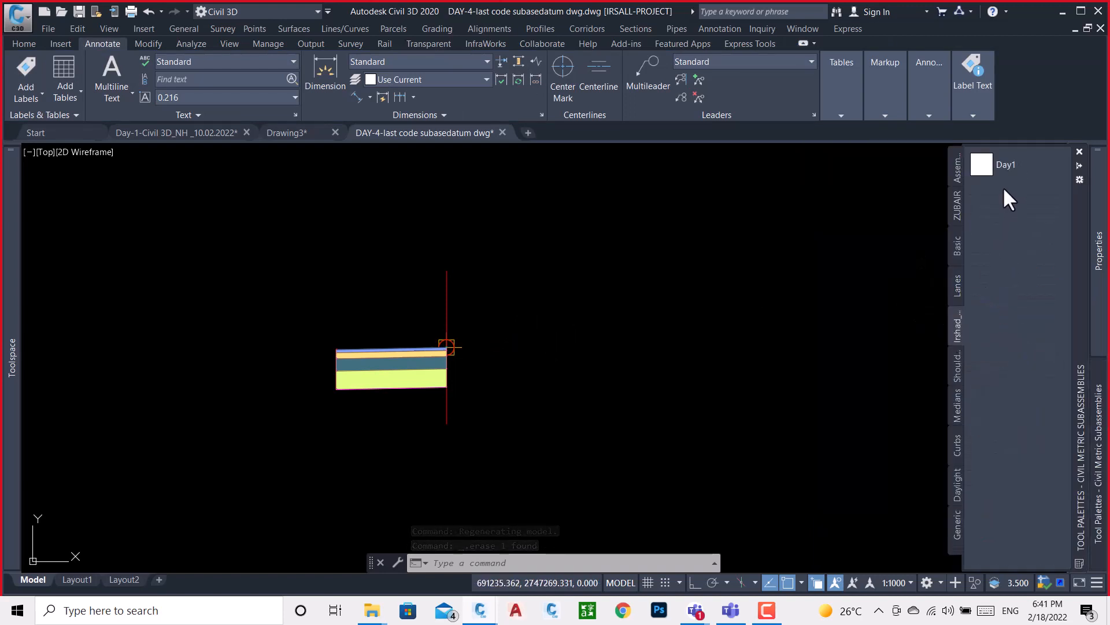
pyautogui.rightClick(982, 166)
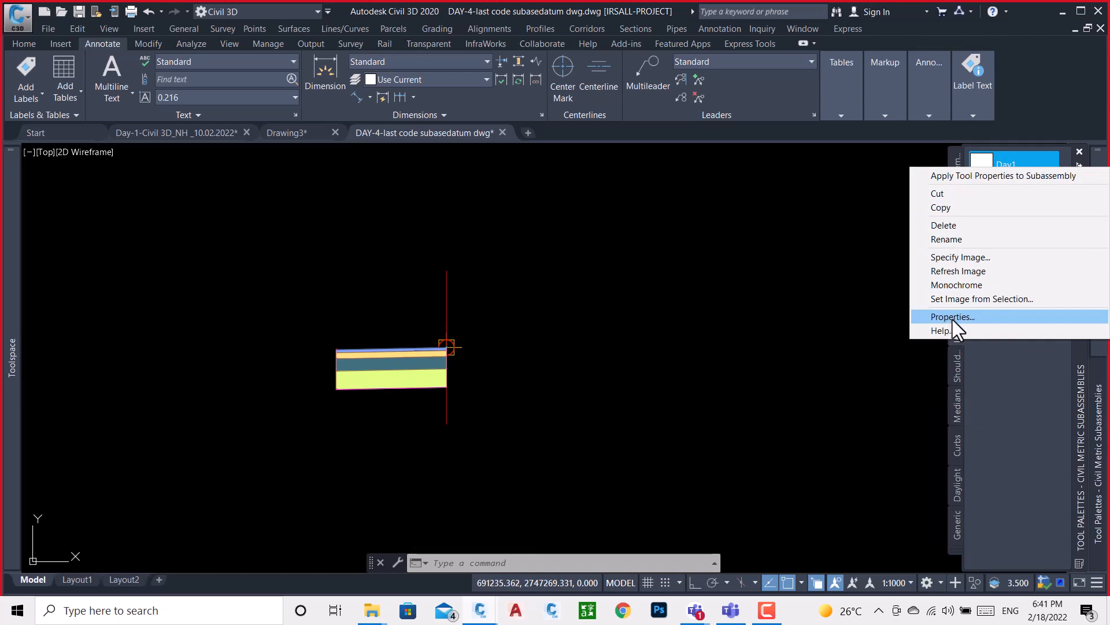
pyautogui.click(949, 225)
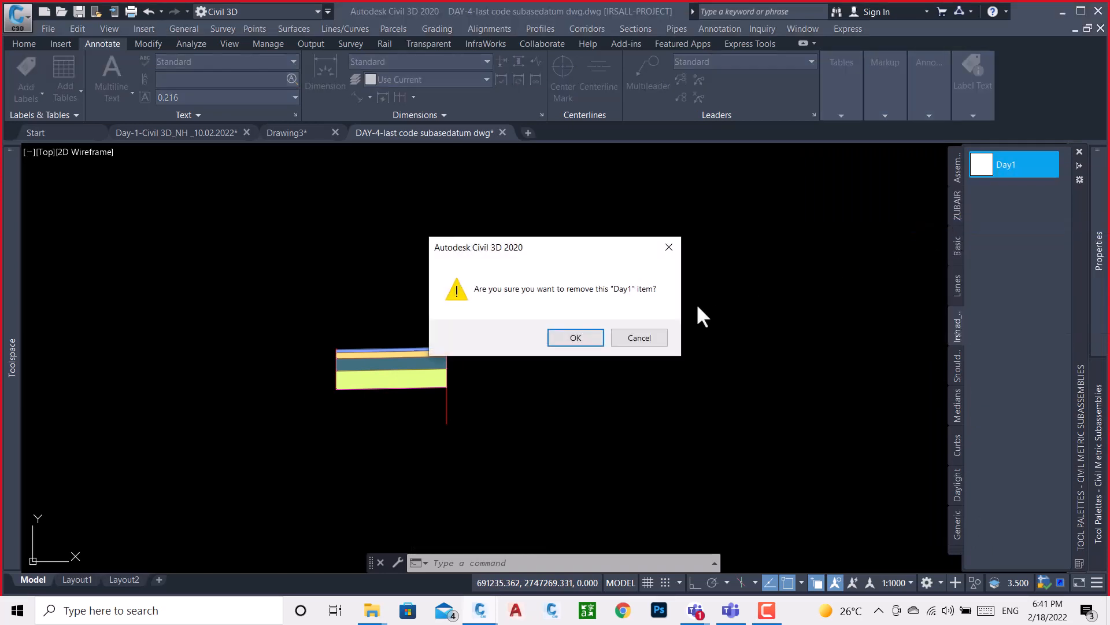
pyautogui.click(575, 340)
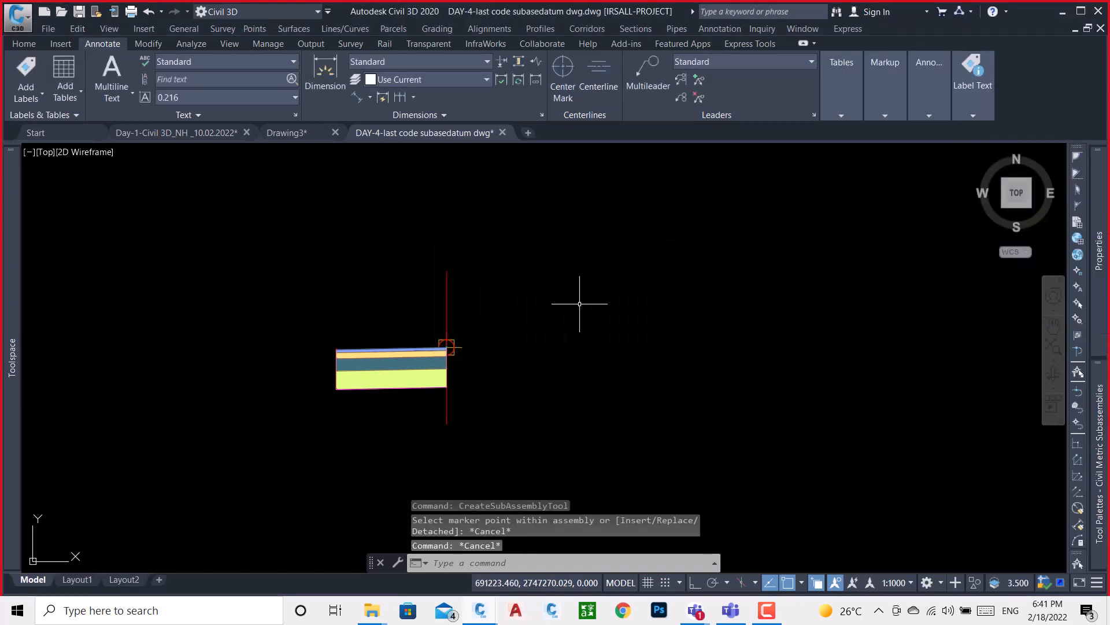
# - Cancel the running subassembly placement command and save the drawing
pyautogui.press('Escape')
pyautogui.press('Escape')
pyautogui.hotkey('ctrl', 's')
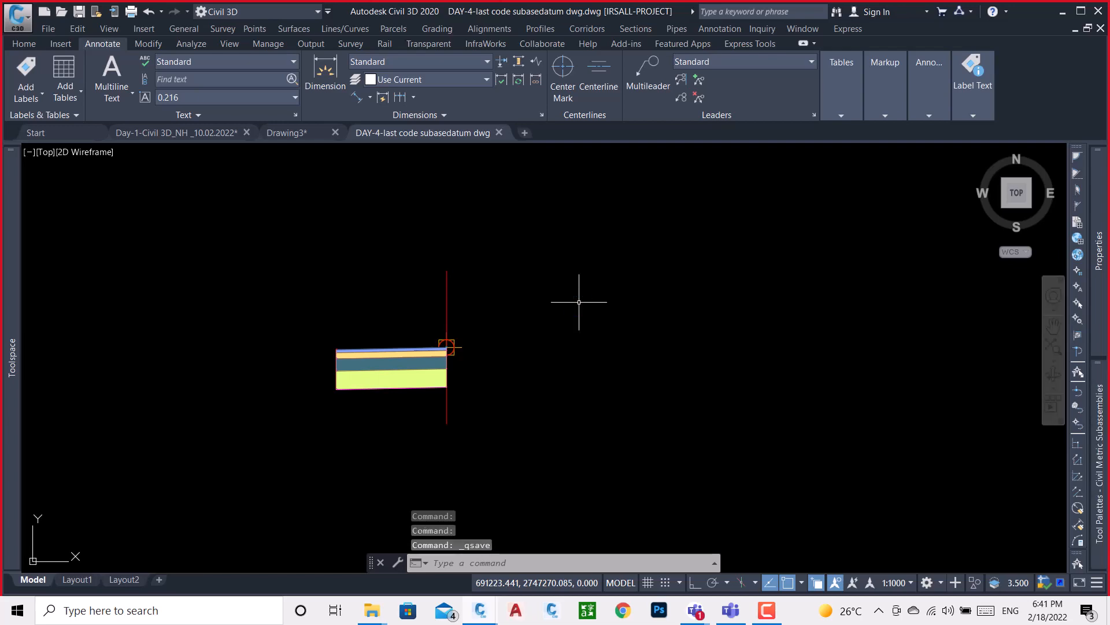
# - Erase the test corridor running along the green lines at the site's edge and save the drawing
pyautogui.scroll(-8, 635, 292)
pyautogui.scroll(-14, 640, 293)
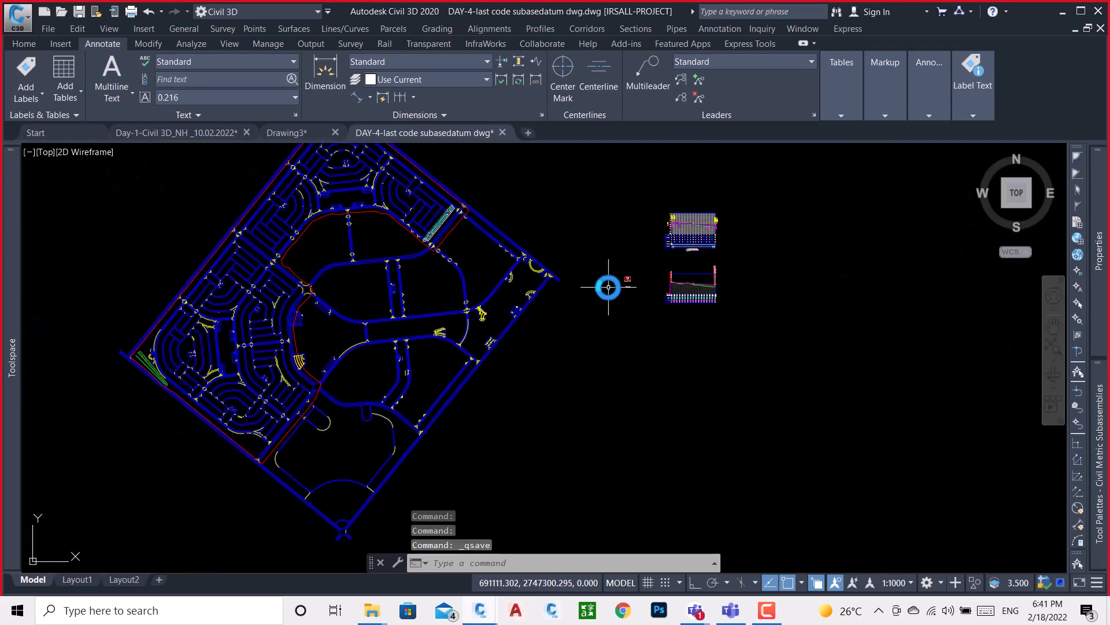
pyautogui.scroll(12, 160, 334)
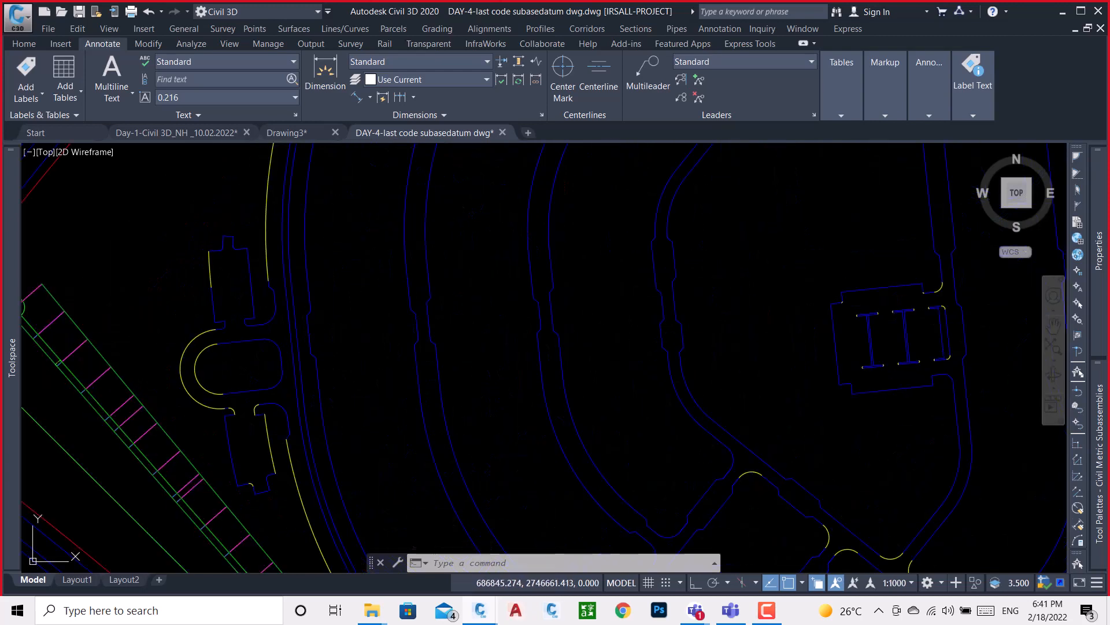
pyautogui.click(93, 383)
pyautogui.press('Delete')
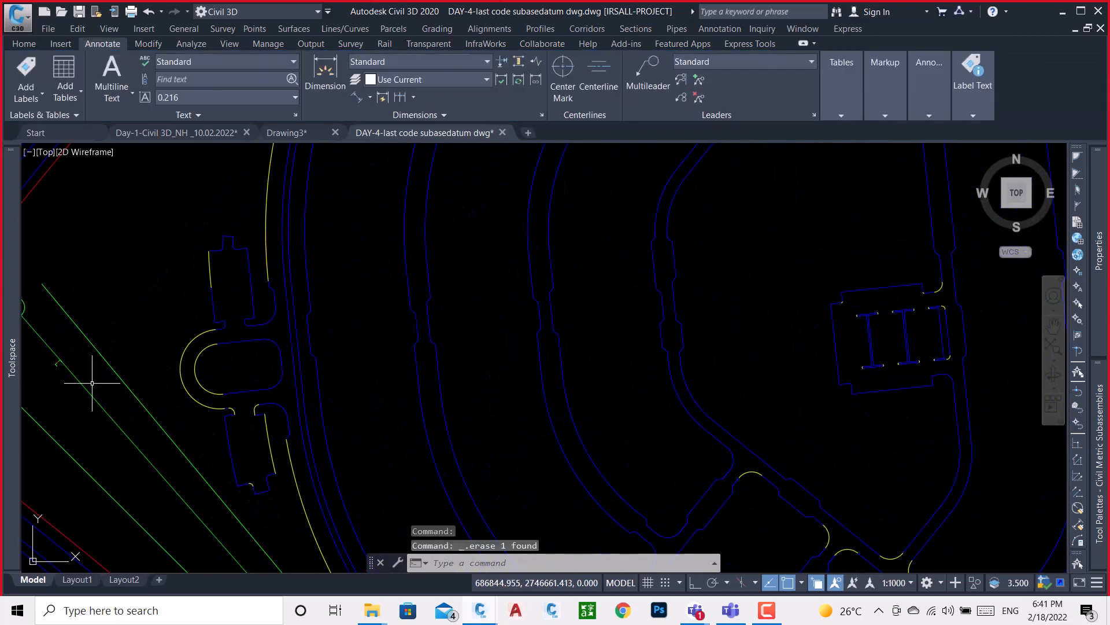
pyautogui.hotkey('ctrl', 's')
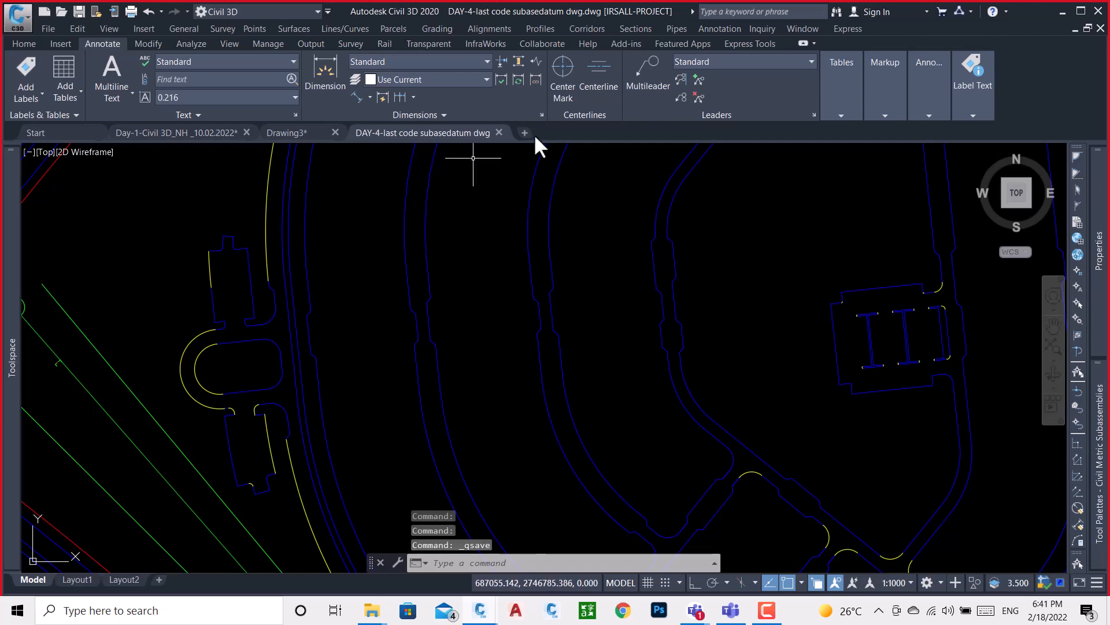
# - Close the DAY-4 drawing and quit Civil 3D, leaving Drawing3 unsaved
pyautogui.click(1100, 28)
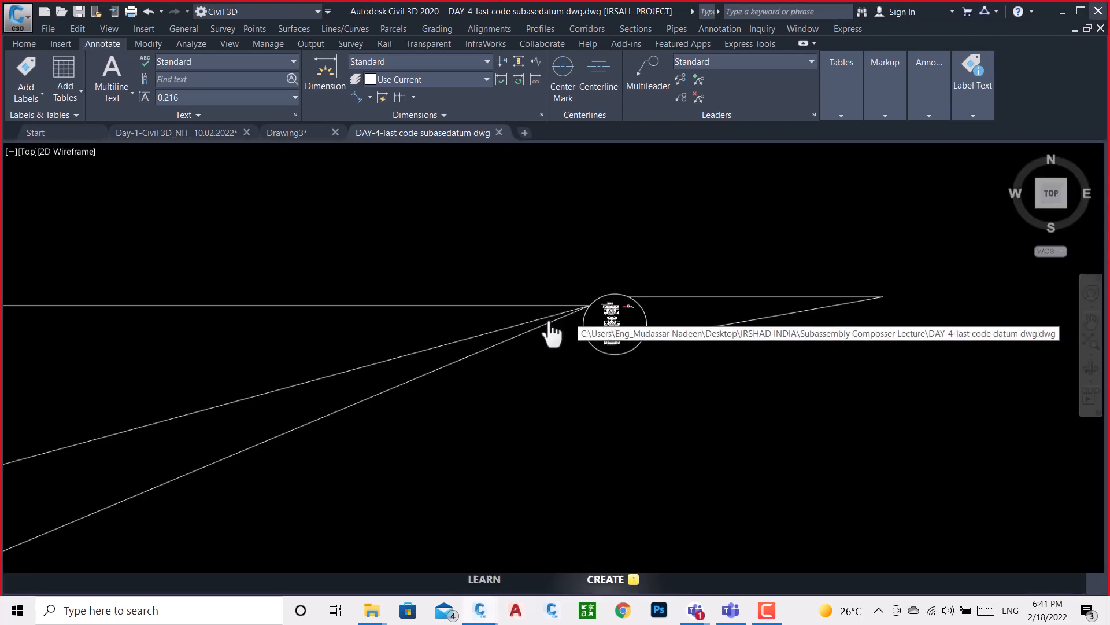
pyautogui.hotkey('ctrl', 'q')
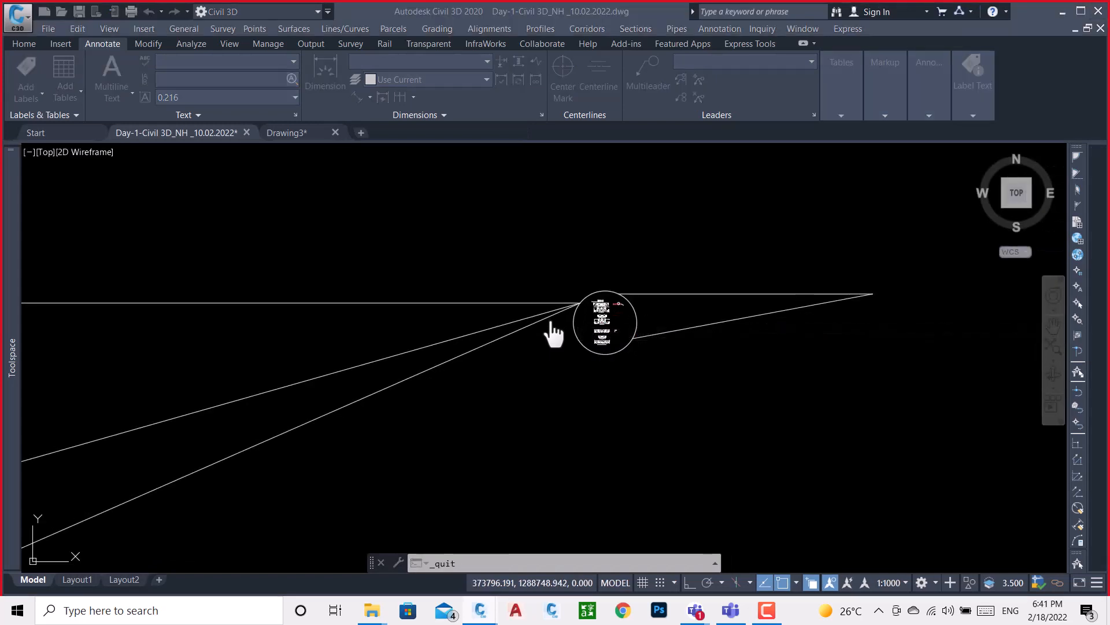
pyautogui.click(534, 337)
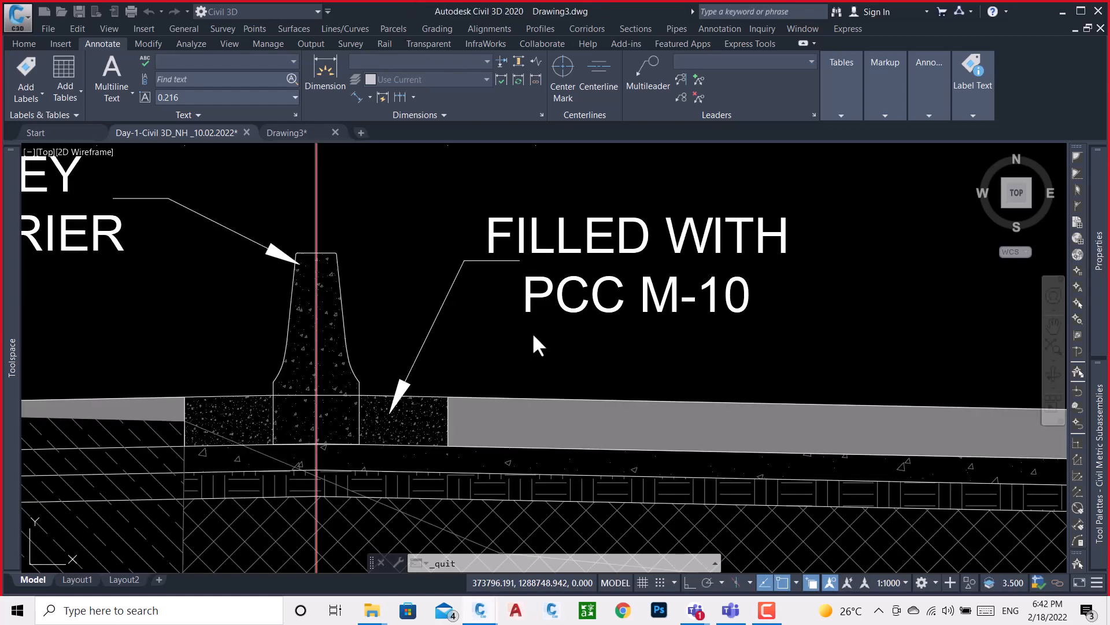
pyautogui.click(493, 336)
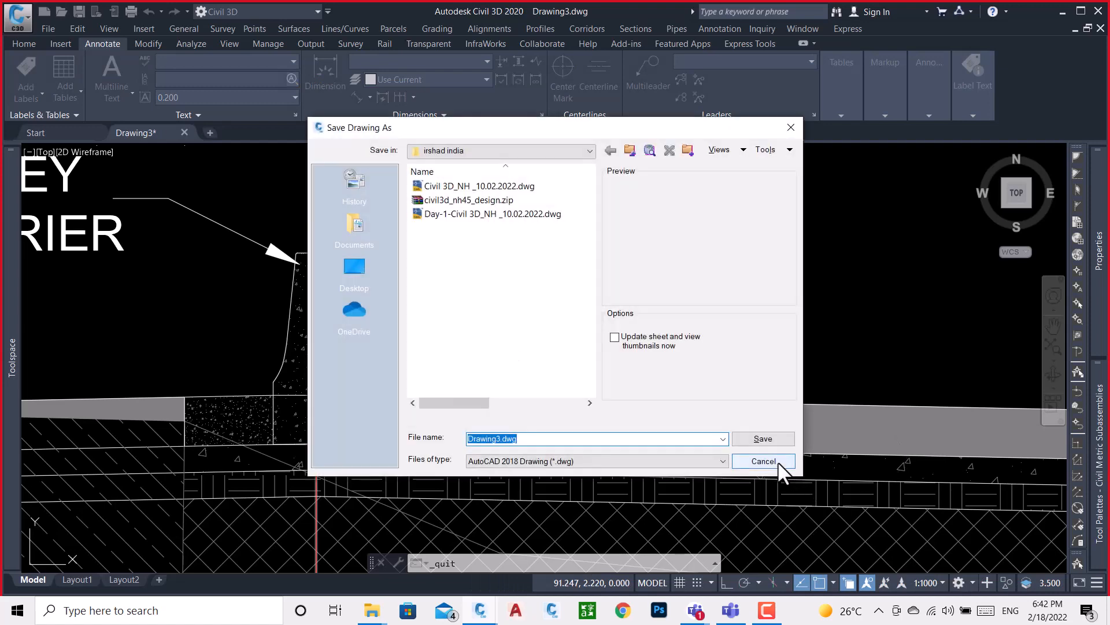
pyautogui.click(770, 460)
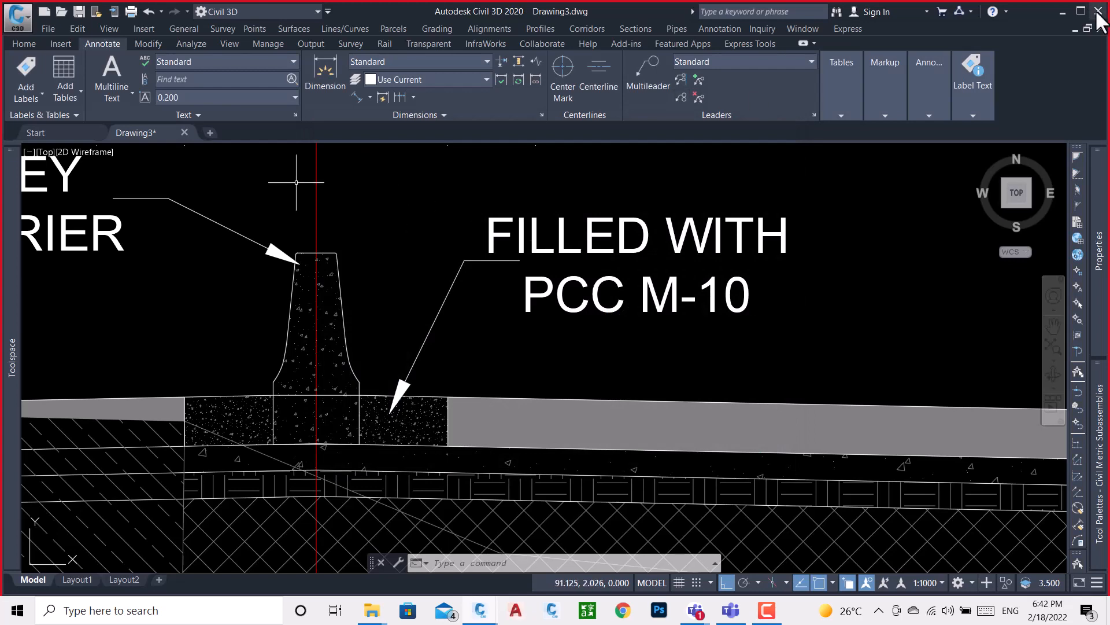
pyautogui.click(563, 337)
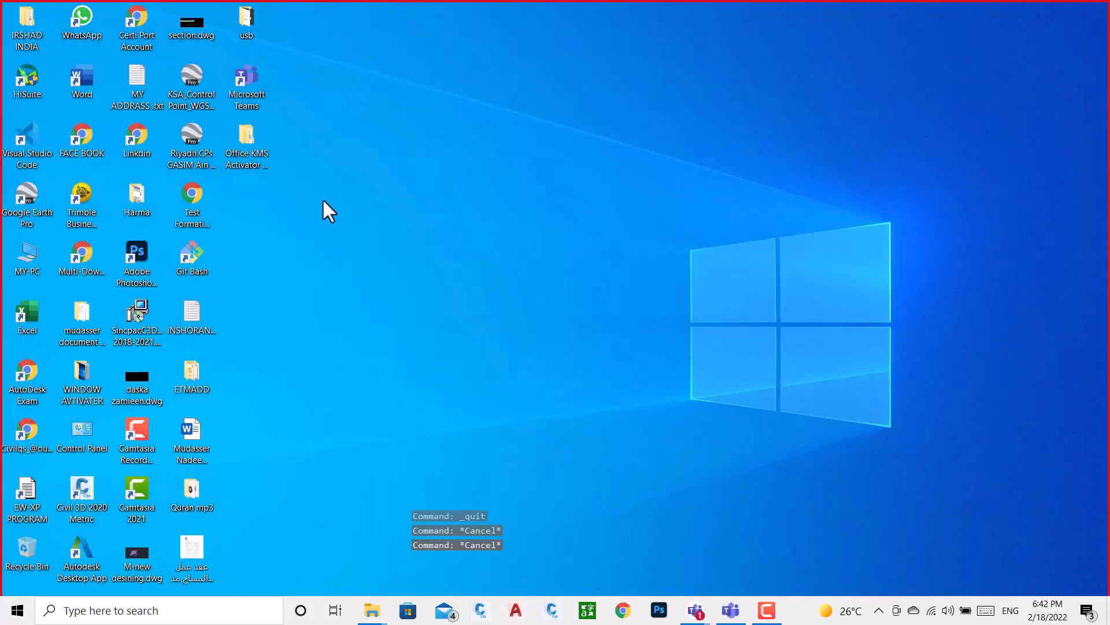
# - Restart Civil 3D and close the blank Drawing1
pyautogui.click(479, 611)
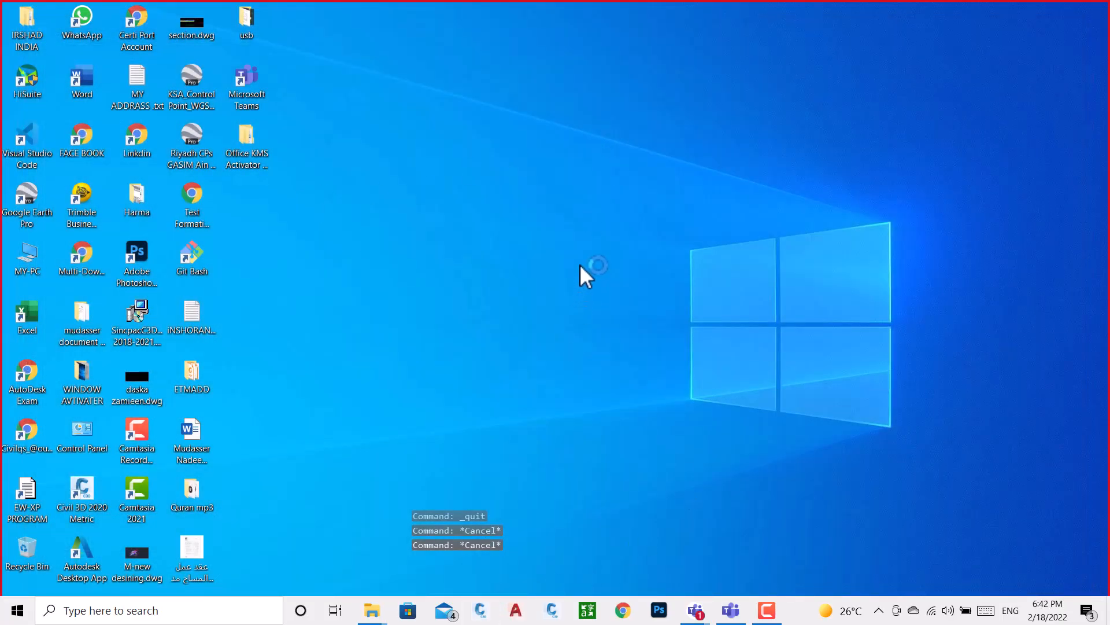
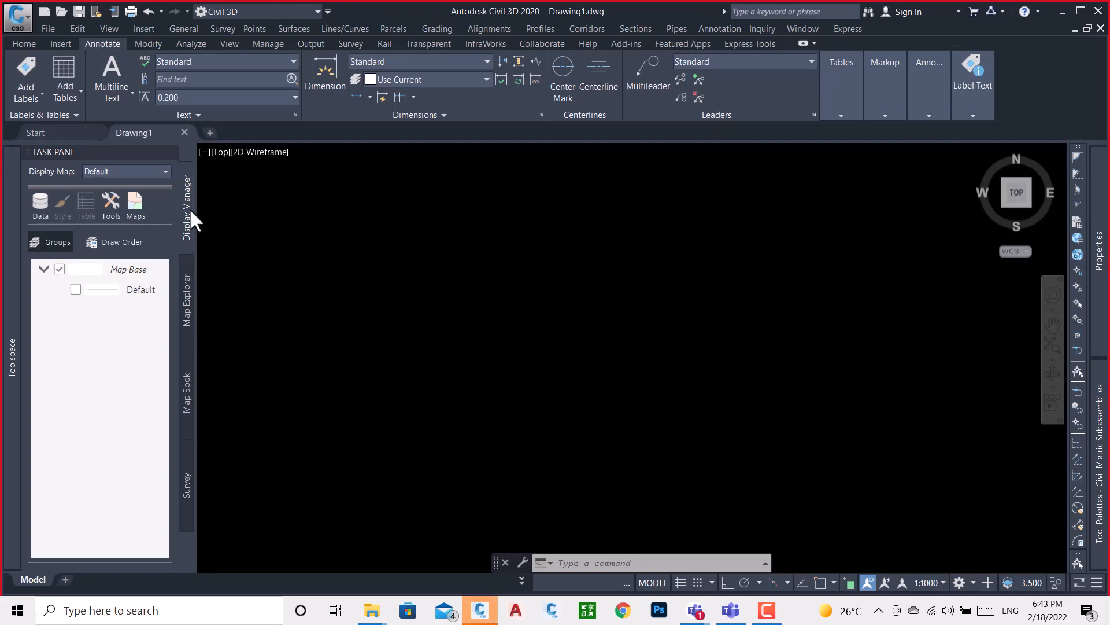
pyautogui.click(185, 131)
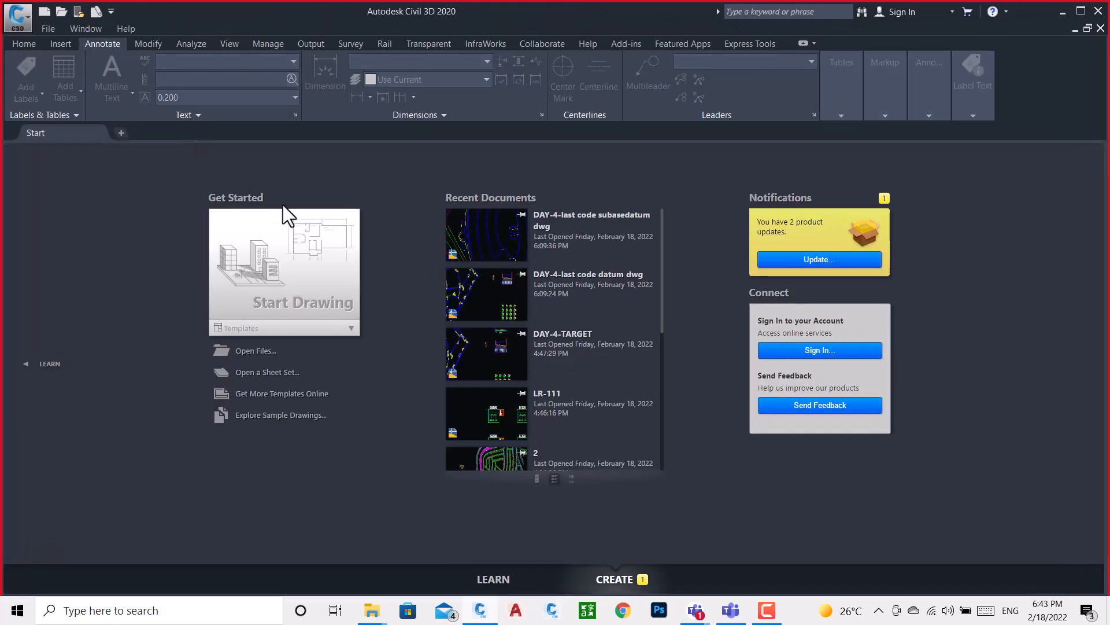
pyautogui.click(264, 229)
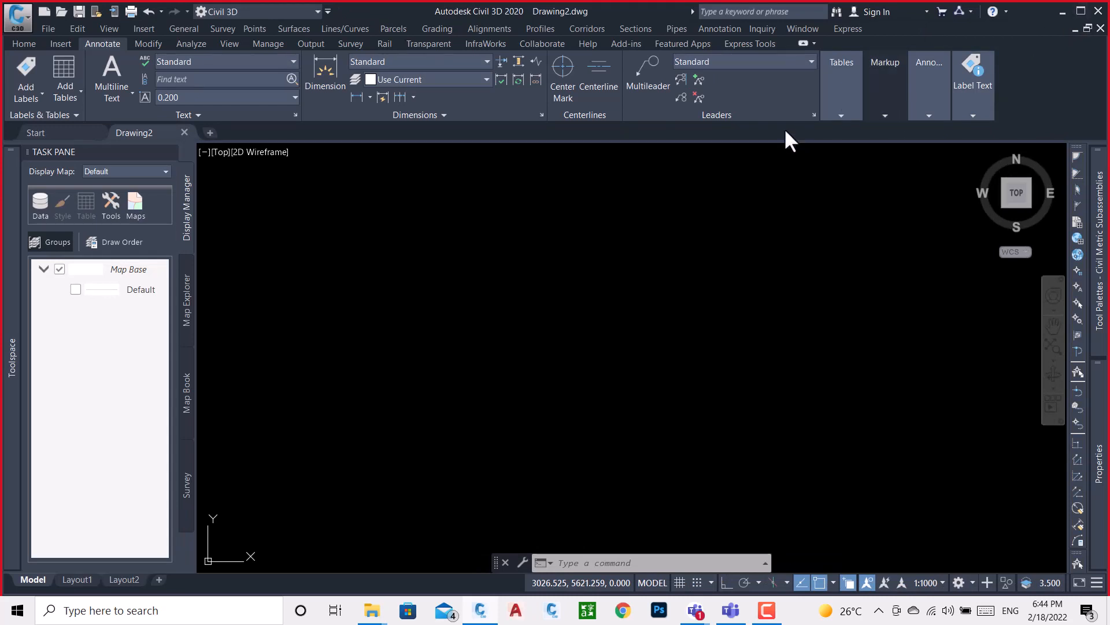
pyautogui.click(1080, 10)
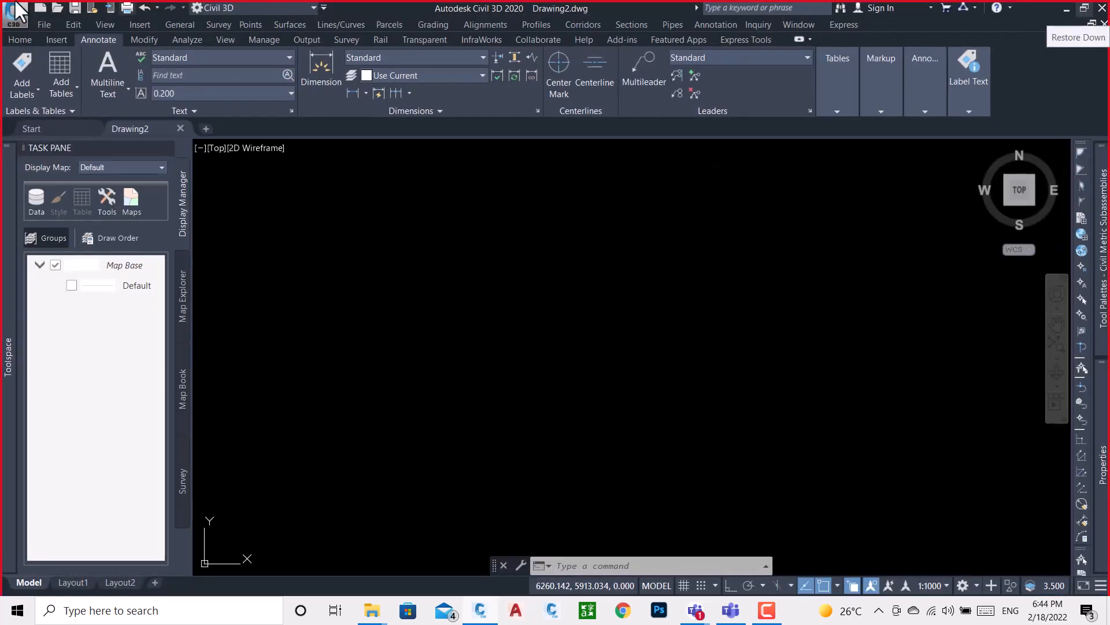
pyautogui.click(19, 39)
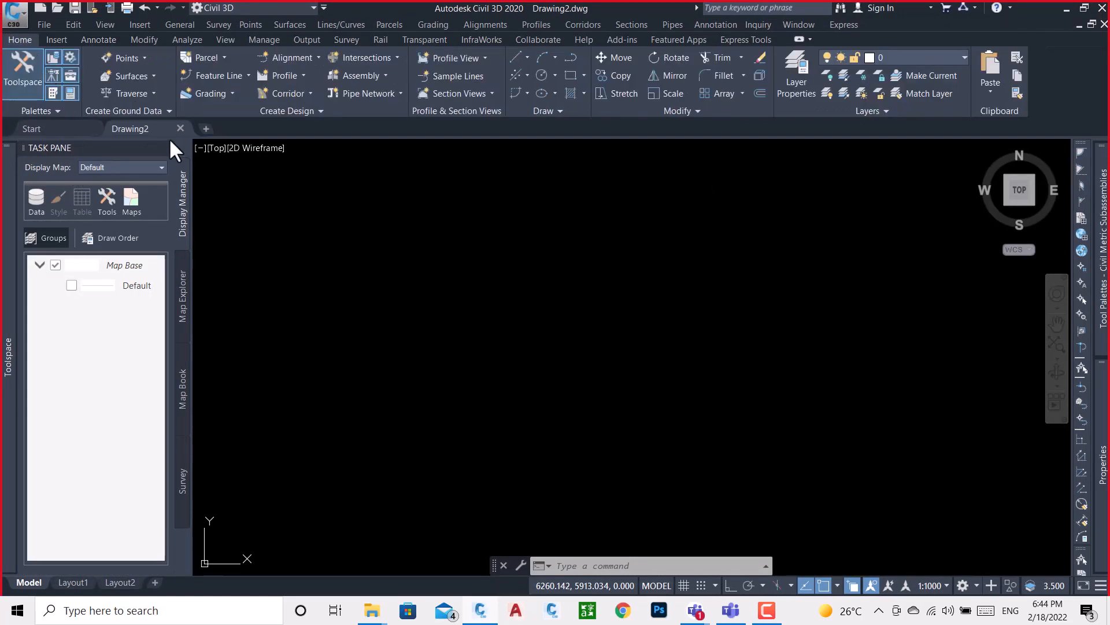
pyautogui.click(35, 130)
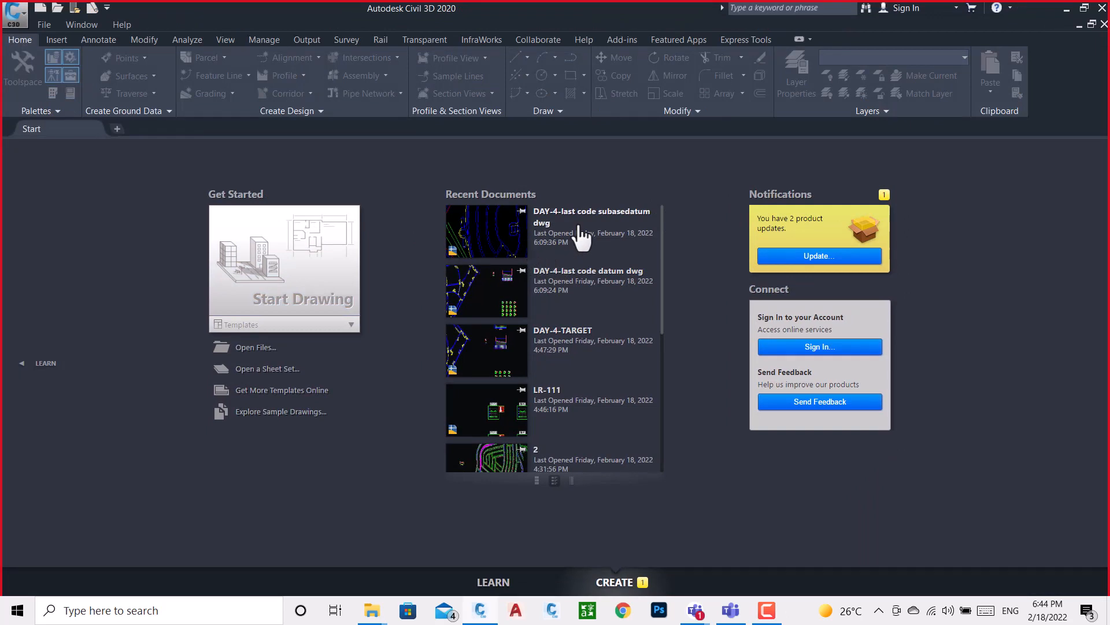
# - Reopen the recent drawing DAY-4-last code subasedatum dwg and show the green lines at the site's edge
pyautogui.click(495, 234)
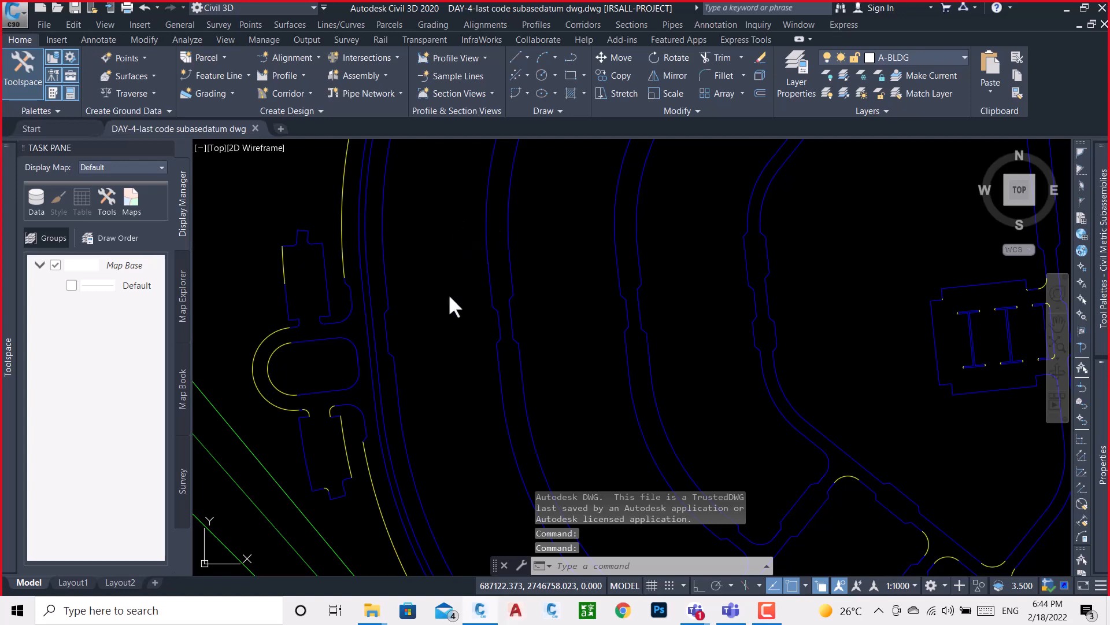
pyautogui.scroll(-5, 441, 266)
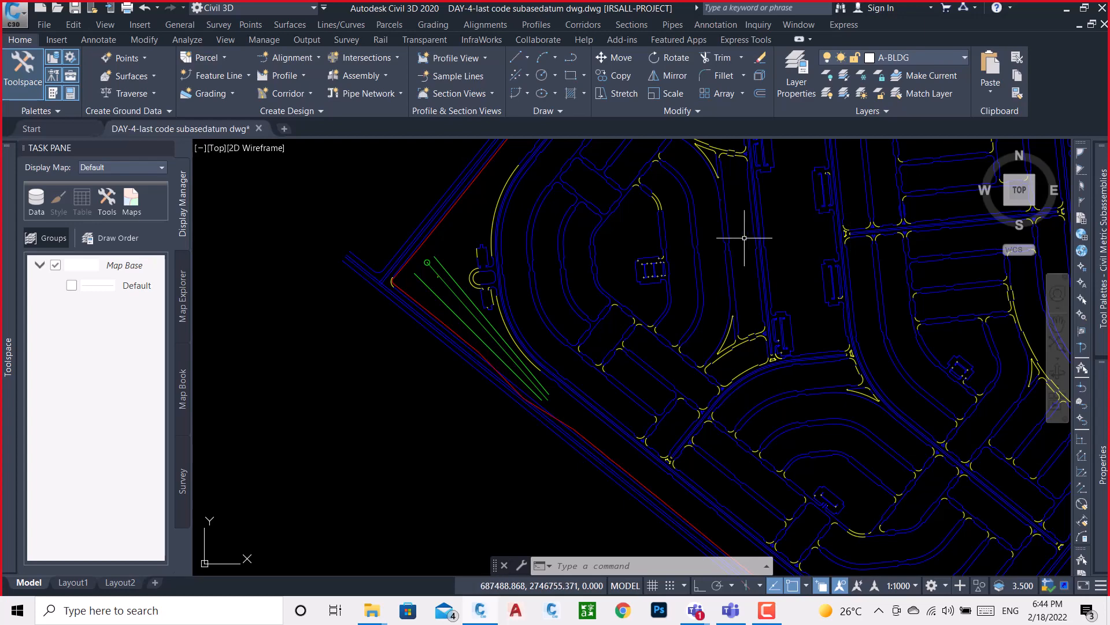
# - Erase the old custom lane subassembly from the assembly, keeping its baseline marker
pyautogui.scroll(-8, 457, 303)
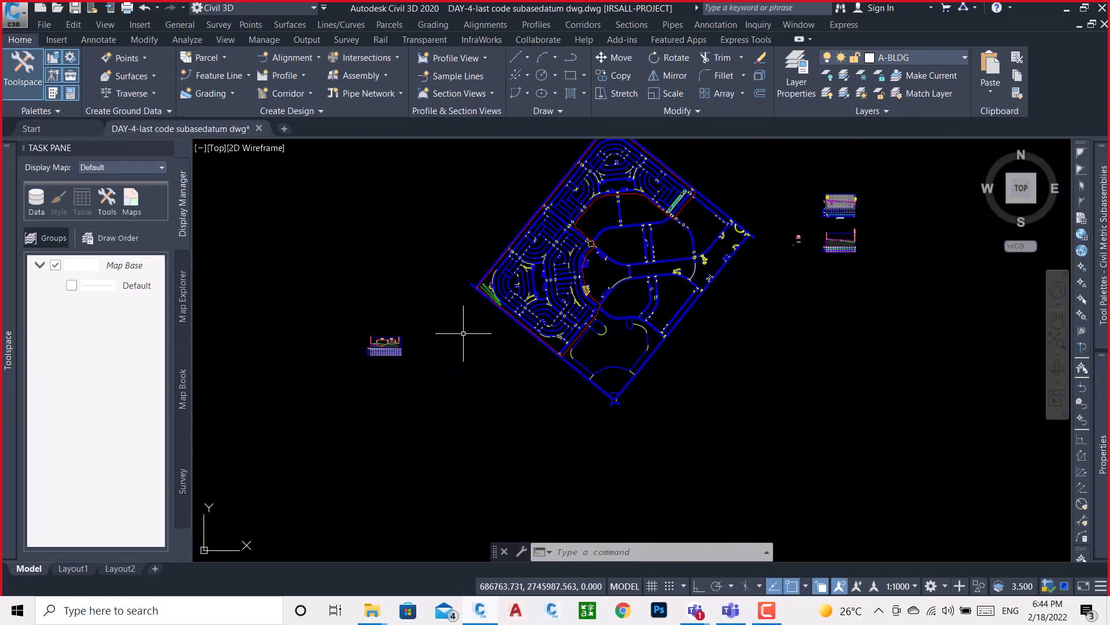
pyautogui.scroll(6, 769, 255)
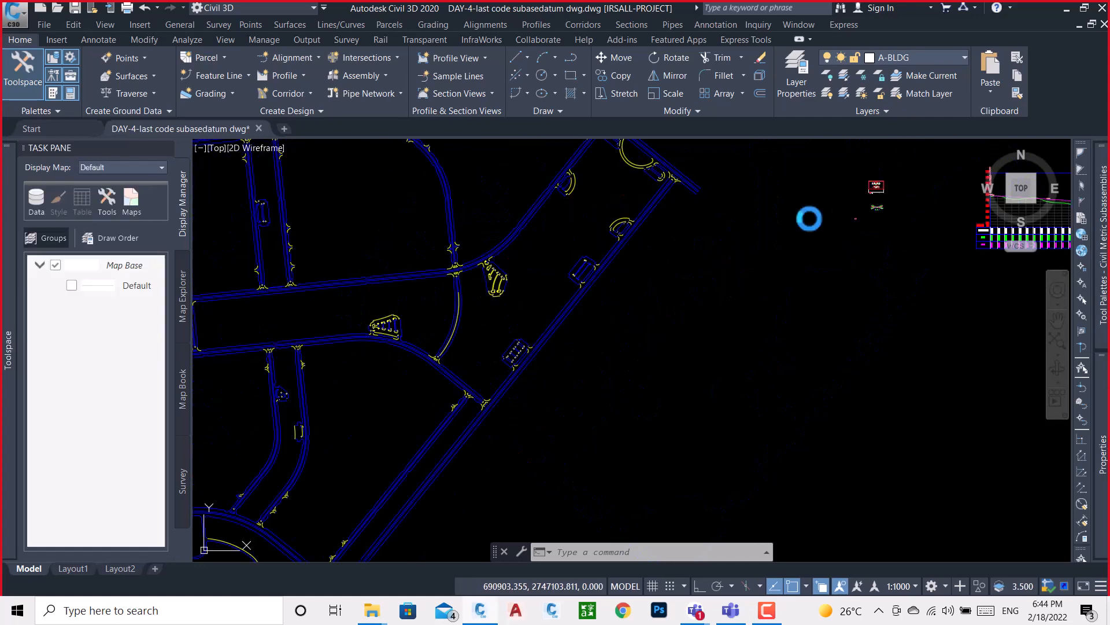
pyautogui.scroll(5, 848, 207)
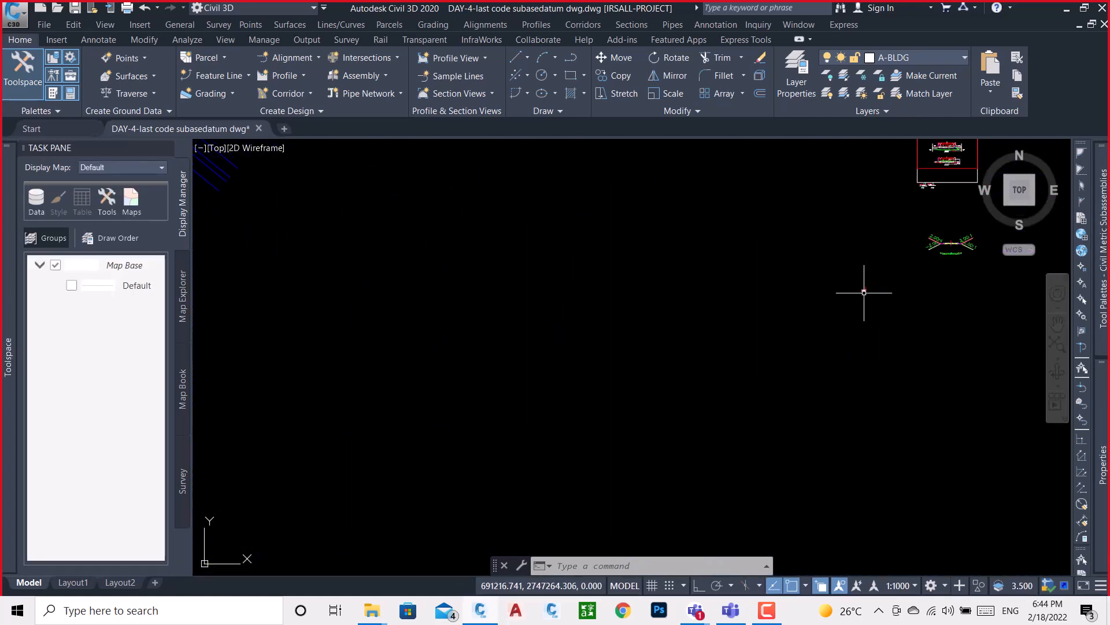
pyautogui.scroll(8, 858, 282)
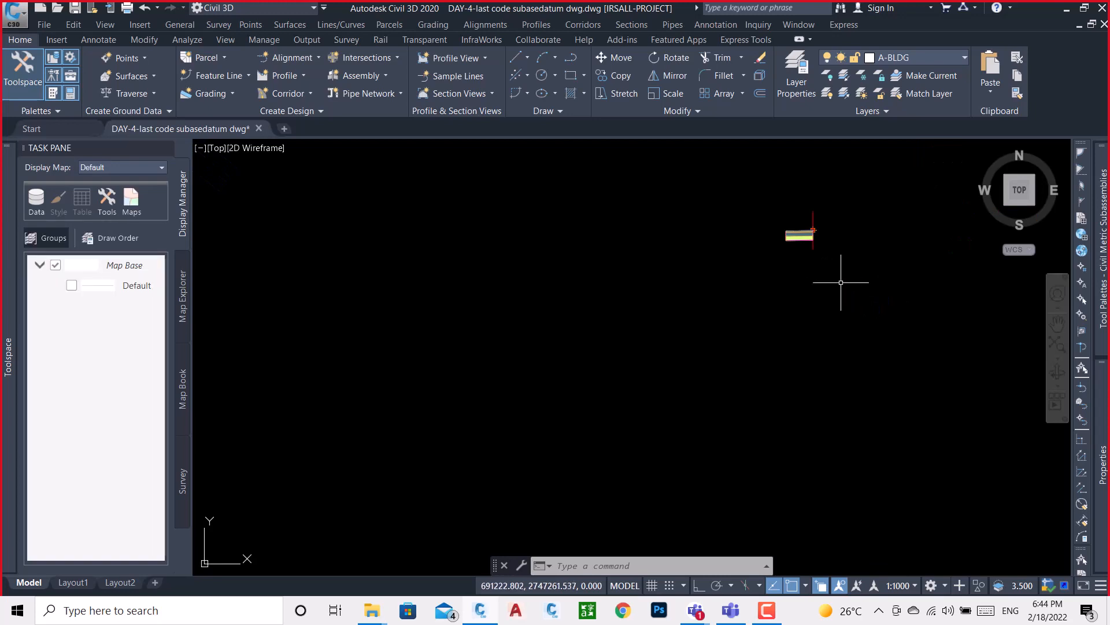
pyautogui.click(759, 158)
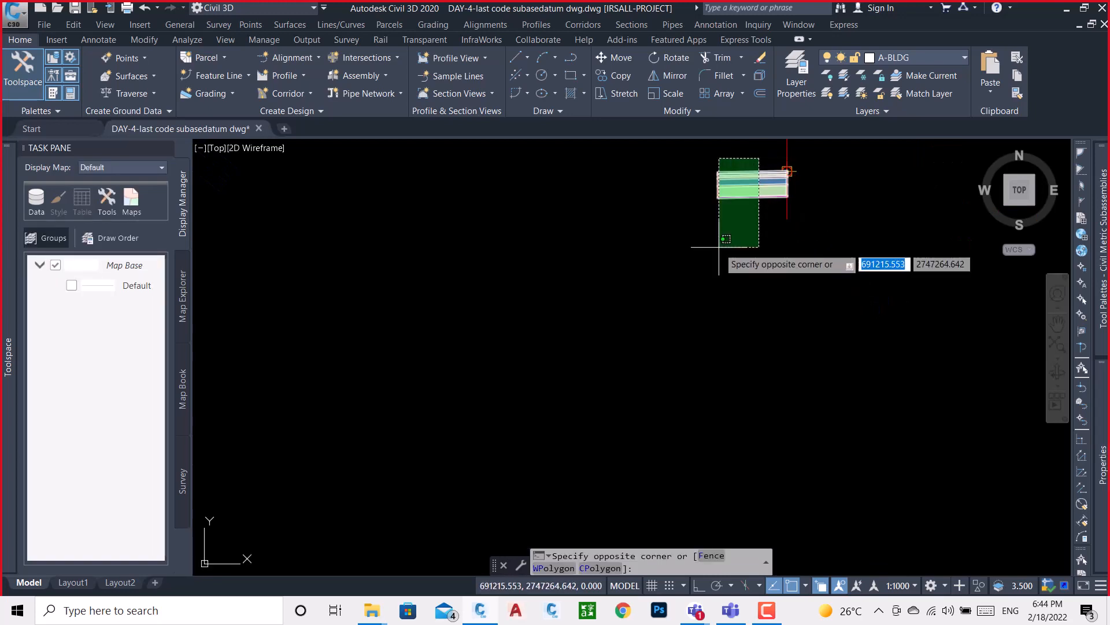
pyautogui.click(718, 247)
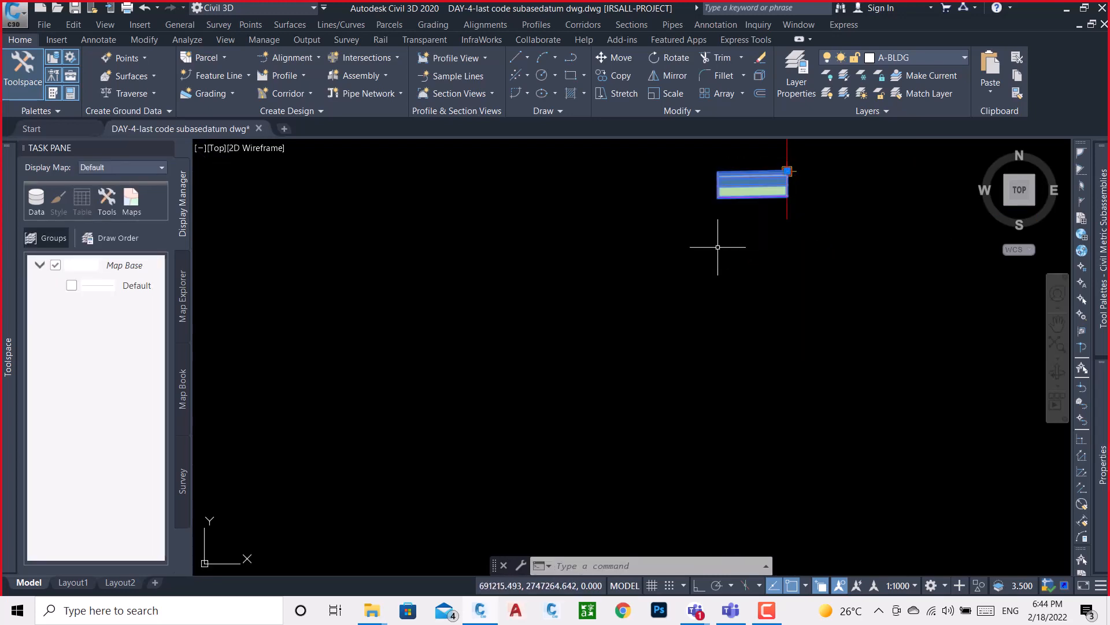
pyautogui.moveTo(751, 240); pyautogui.dragTo(650, 332, button='middle')
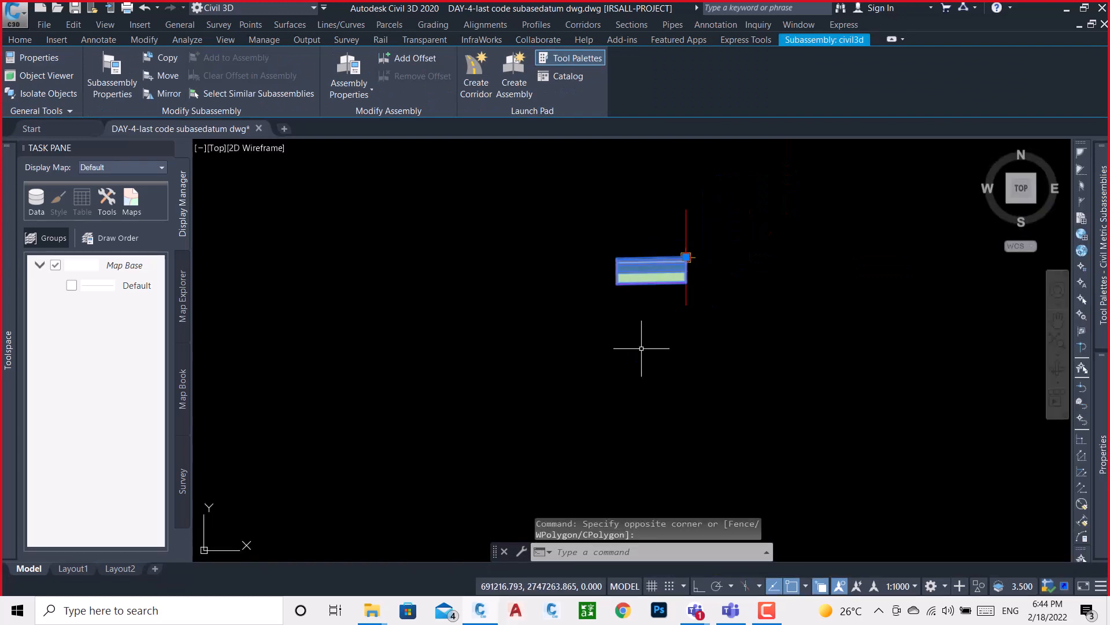
pyautogui.press('Delete')
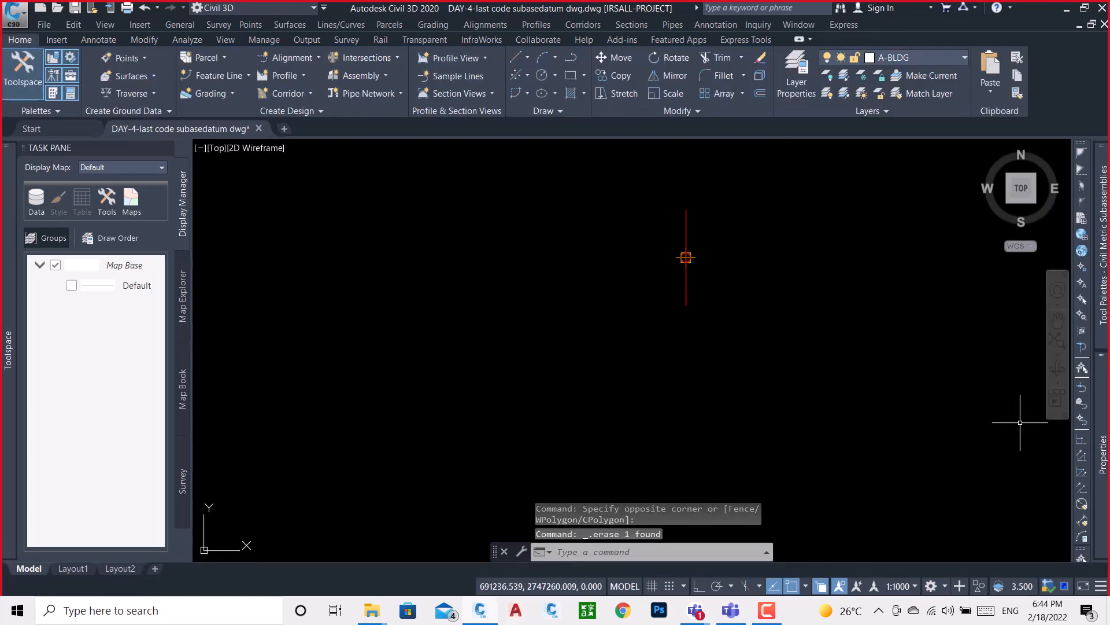
# - Import the subassembly file Last link Code SubbaseDatum.pkt into the existing custom tool palette
pyautogui.moveTo(1102, 434)
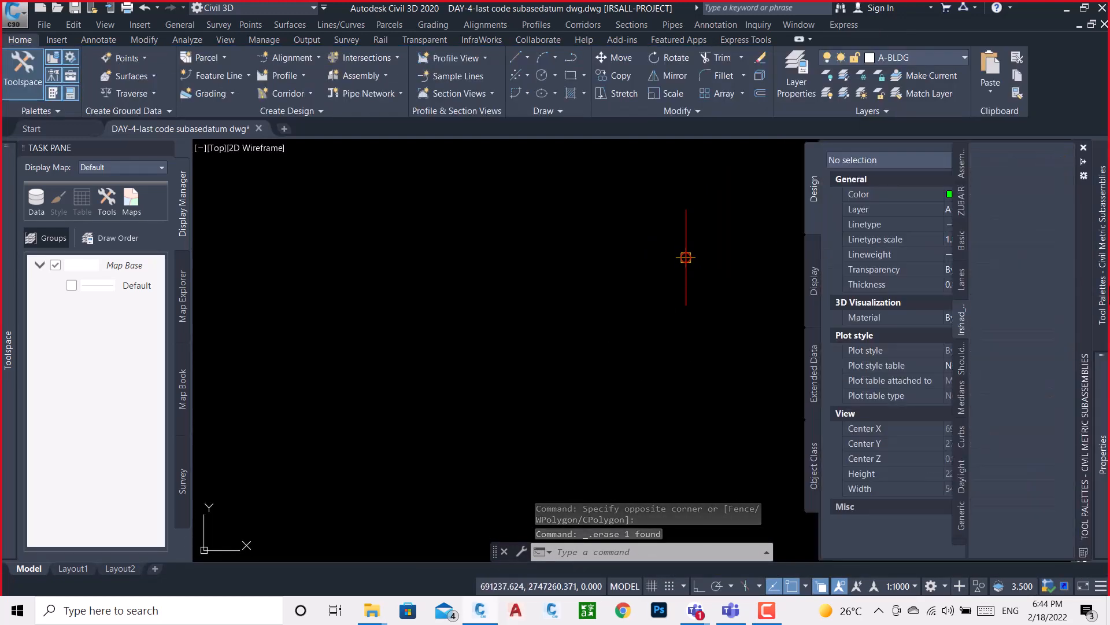
pyautogui.moveTo(1102, 243)
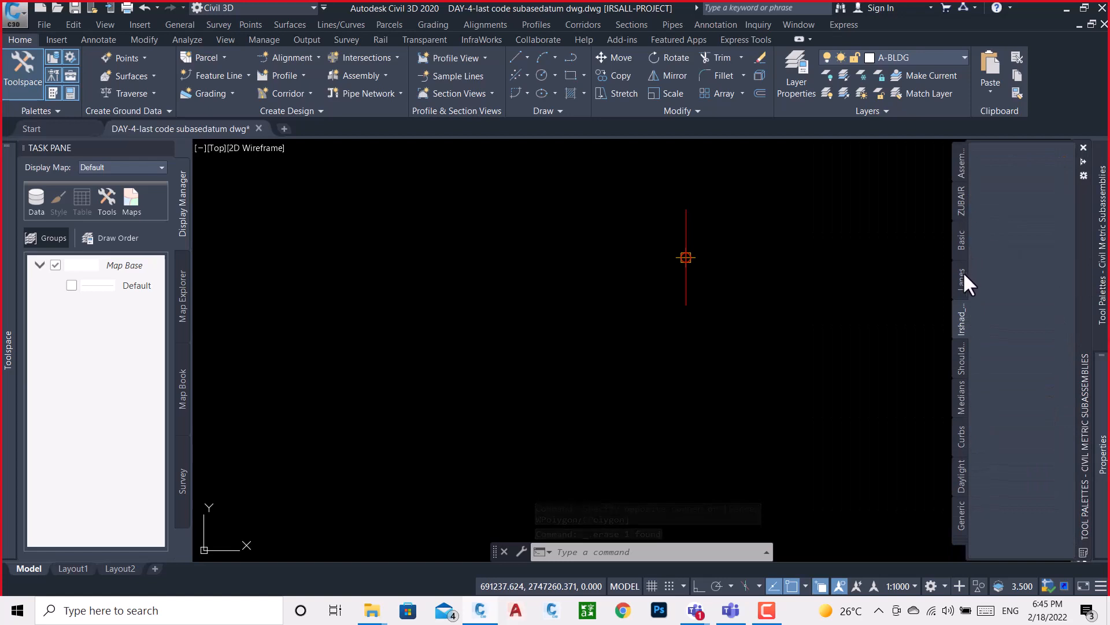
pyautogui.rightClick(963, 315)
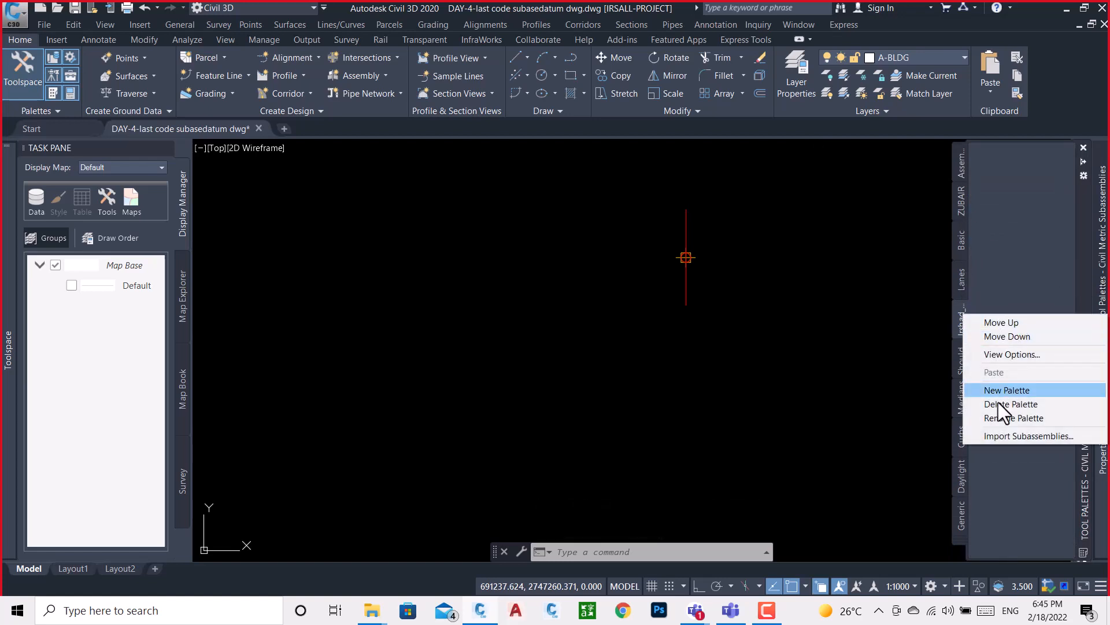
pyautogui.click(994, 437)
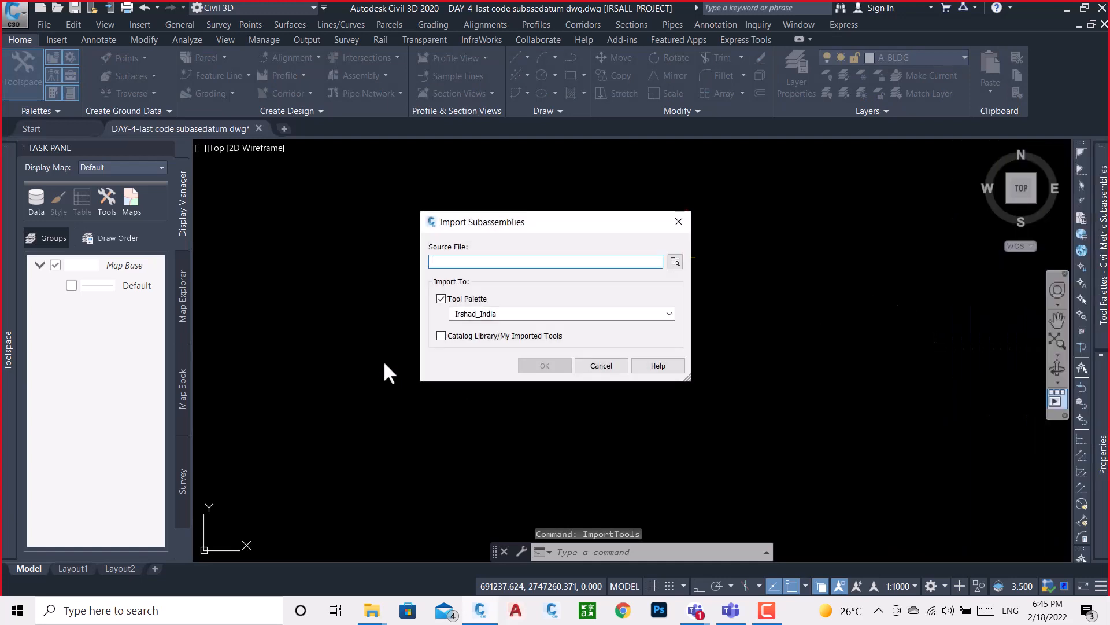
pyautogui.click(675, 261)
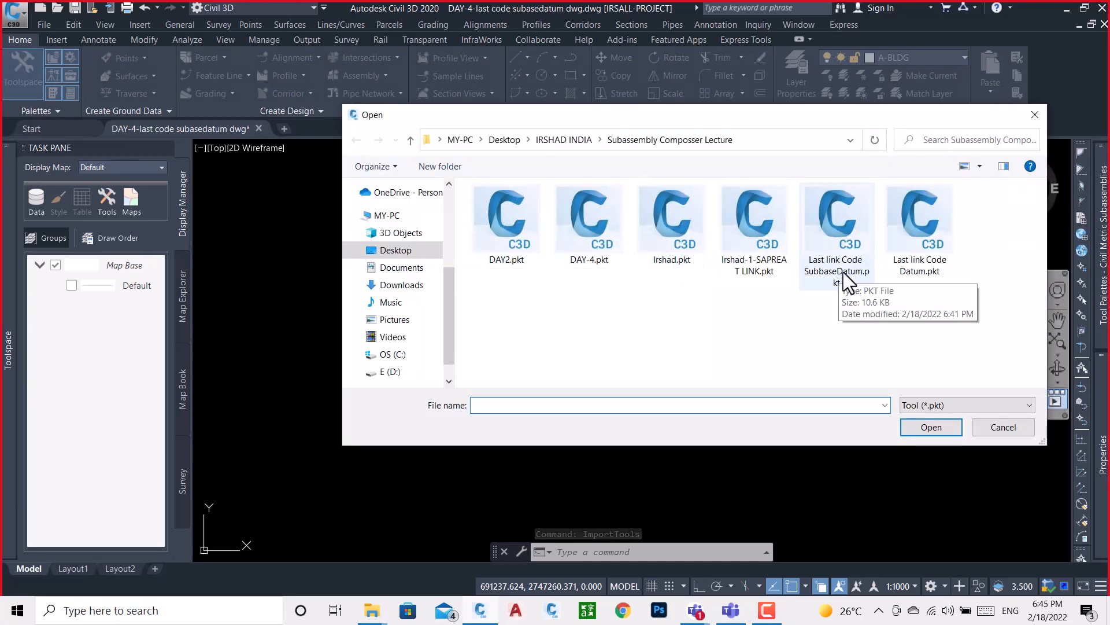
pyautogui.click(838, 274)
pyautogui.click(943, 431)
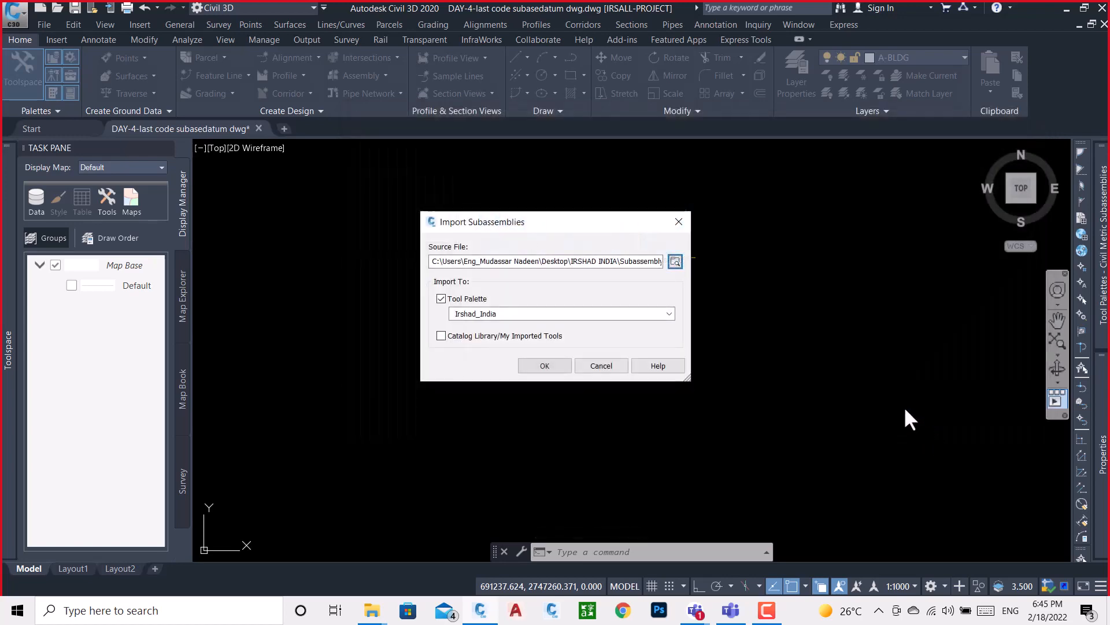
pyautogui.click(545, 366)
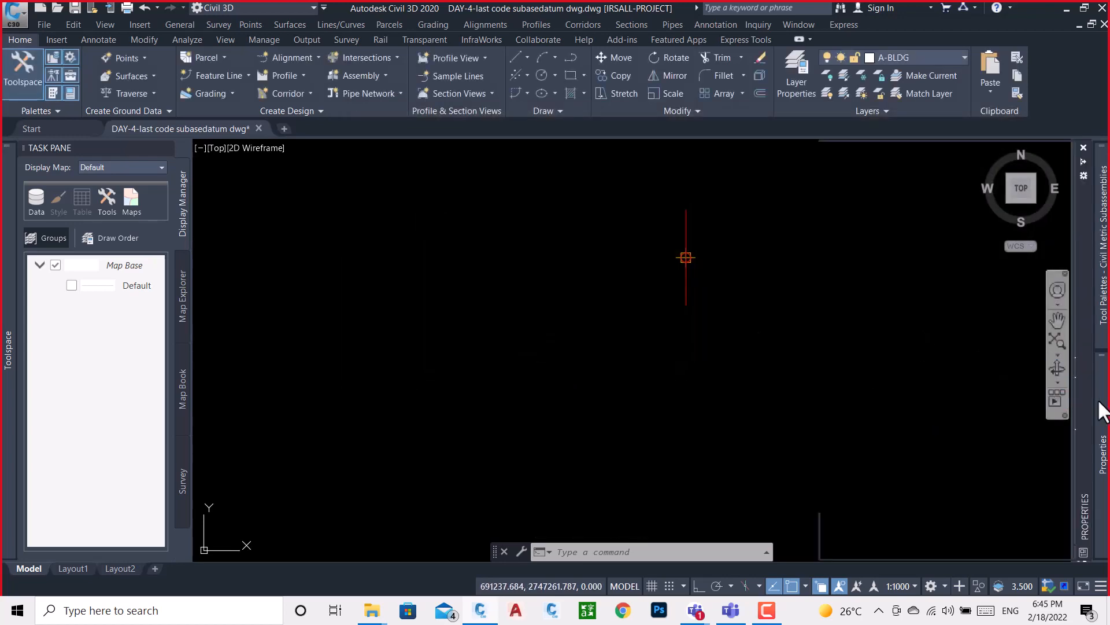
# - Attach the newly imported lane subassembly to both the left and right sides of the assembly's baseline marker
pyautogui.moveTo(1102, 412)
pyautogui.moveTo(1102, 248)
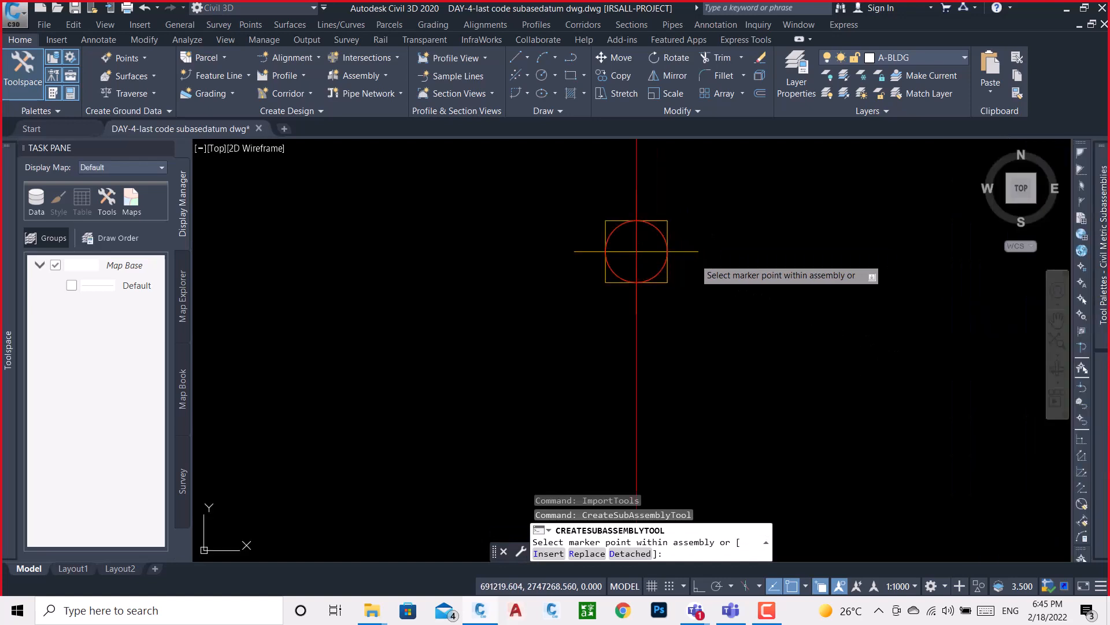
pyautogui.click(650, 223)
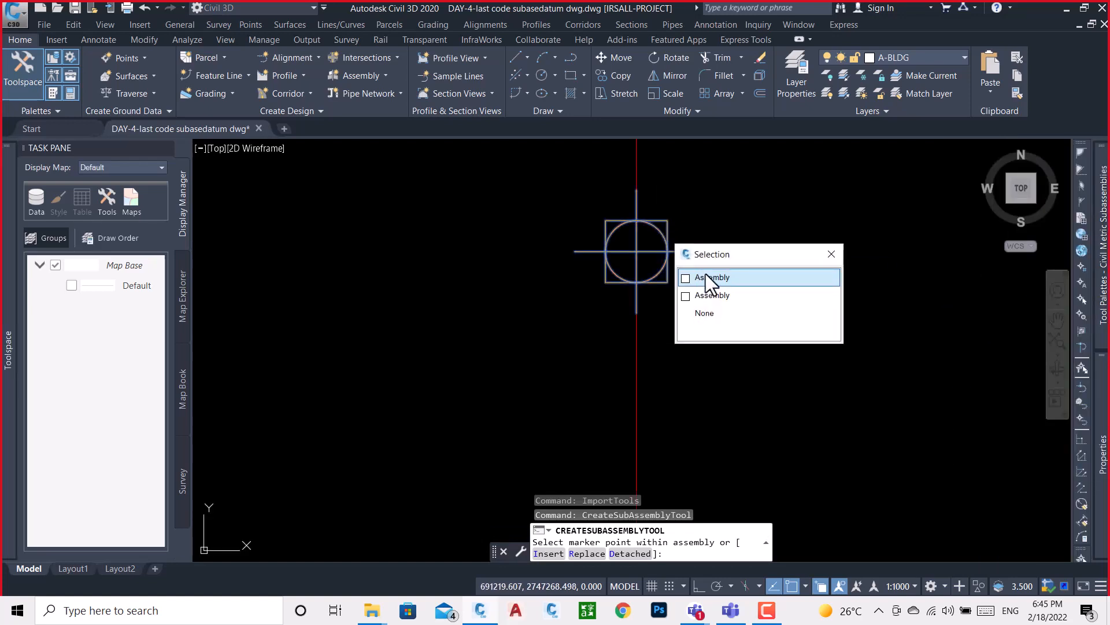
pyautogui.click(705, 273)
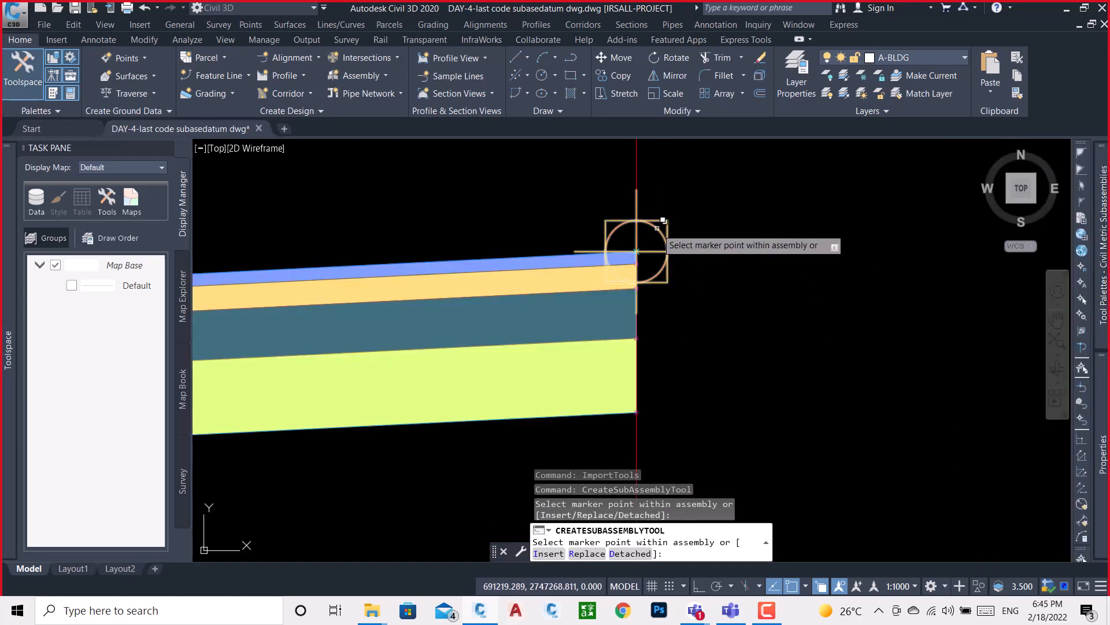
pyautogui.click(657, 227)
pyautogui.click(708, 279)
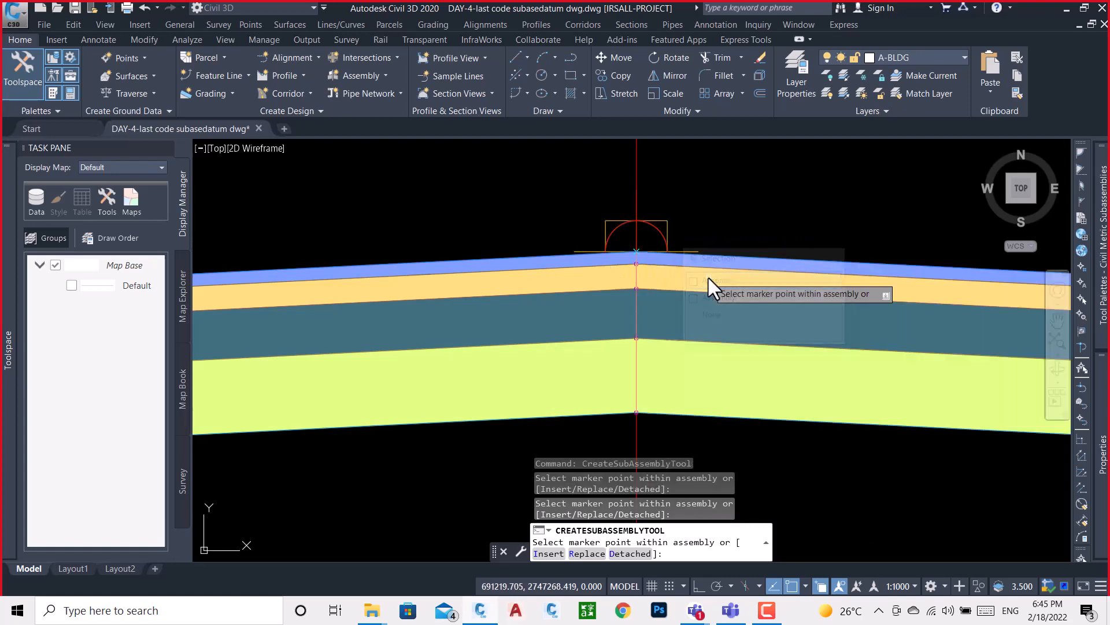
pyautogui.scroll(-5, 639, 320)
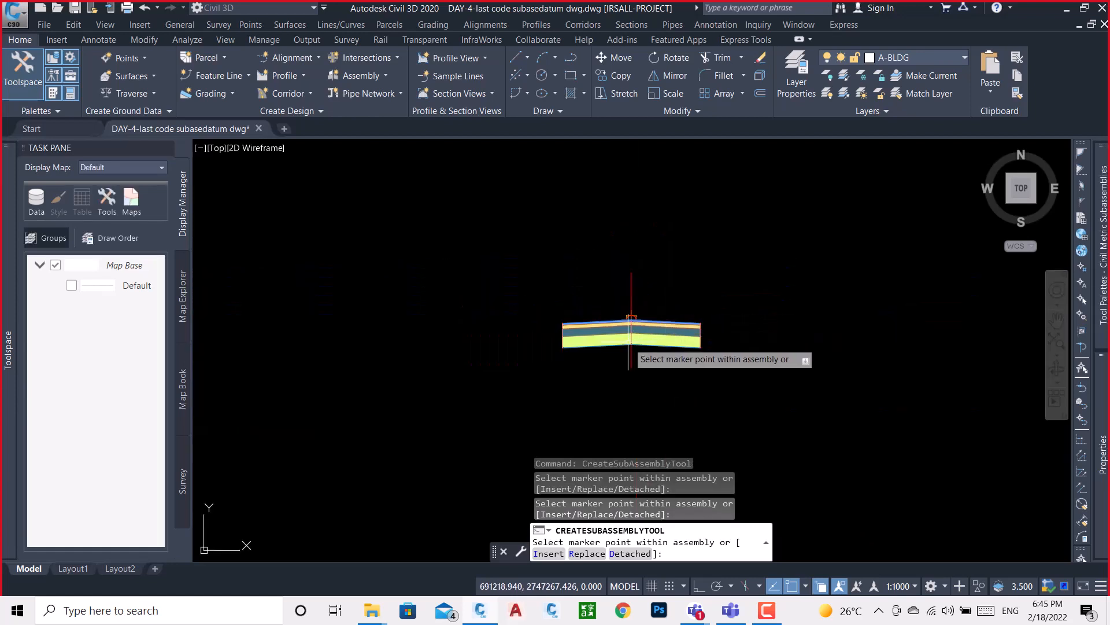
pyautogui.press('Escape')
pyautogui.scroll(4, 666, 328)
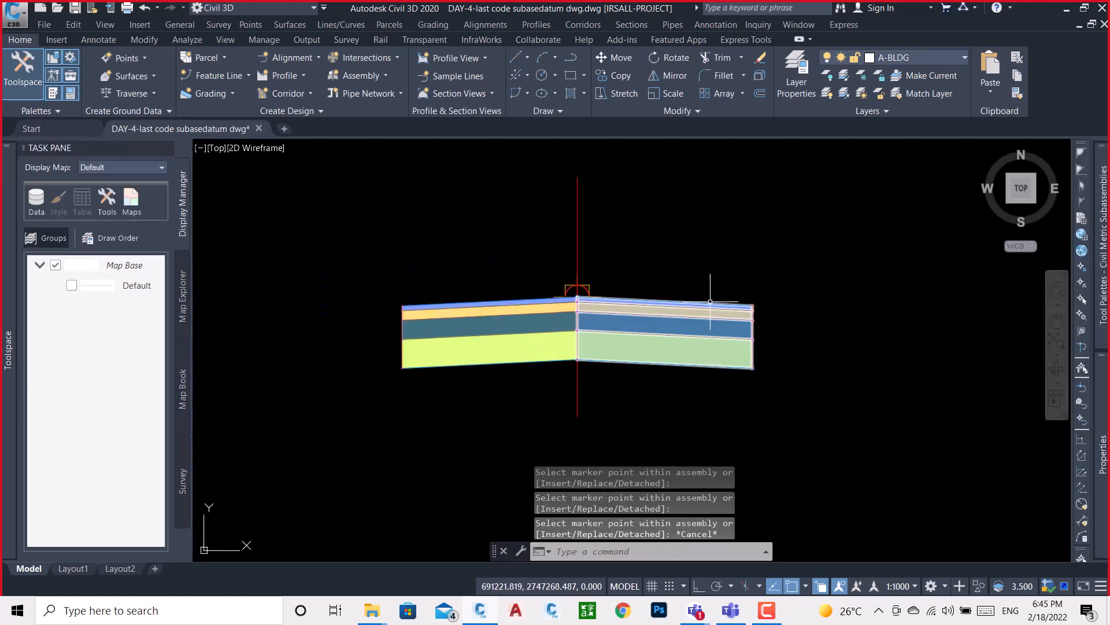
# - Create the corridor test from alignment RD-LR-111, profile IRSALL-NGL NEW - Surface (3) and assembly Test, targeting surface IRSALL-NGL NEW, and build it
pyautogui.scroll(-10, 708, 301)
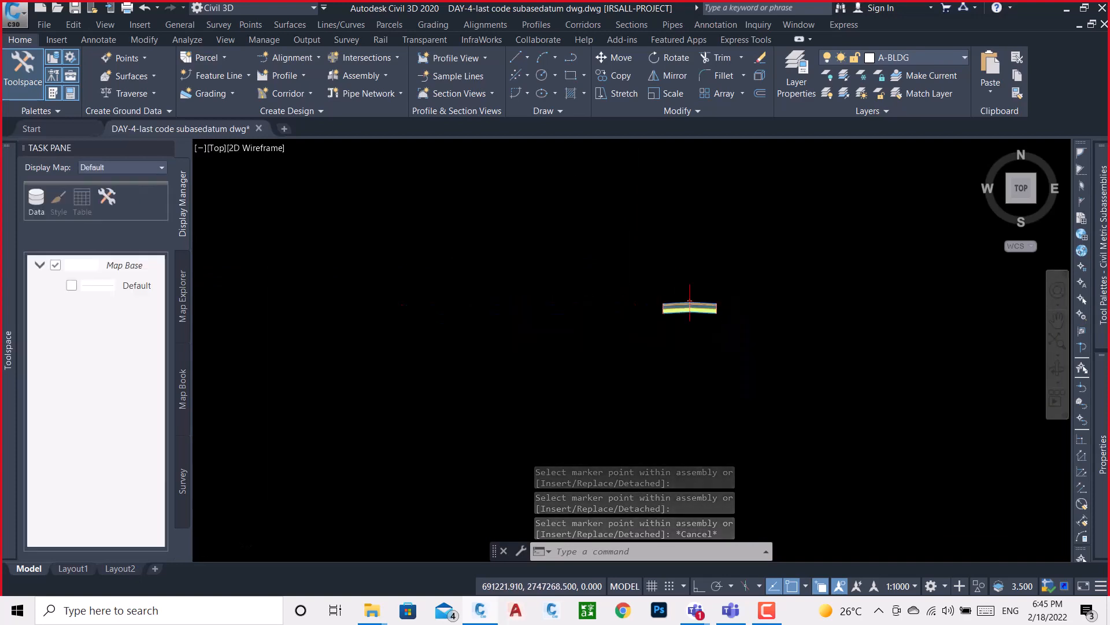
pyautogui.scroll(-10, 710, 302)
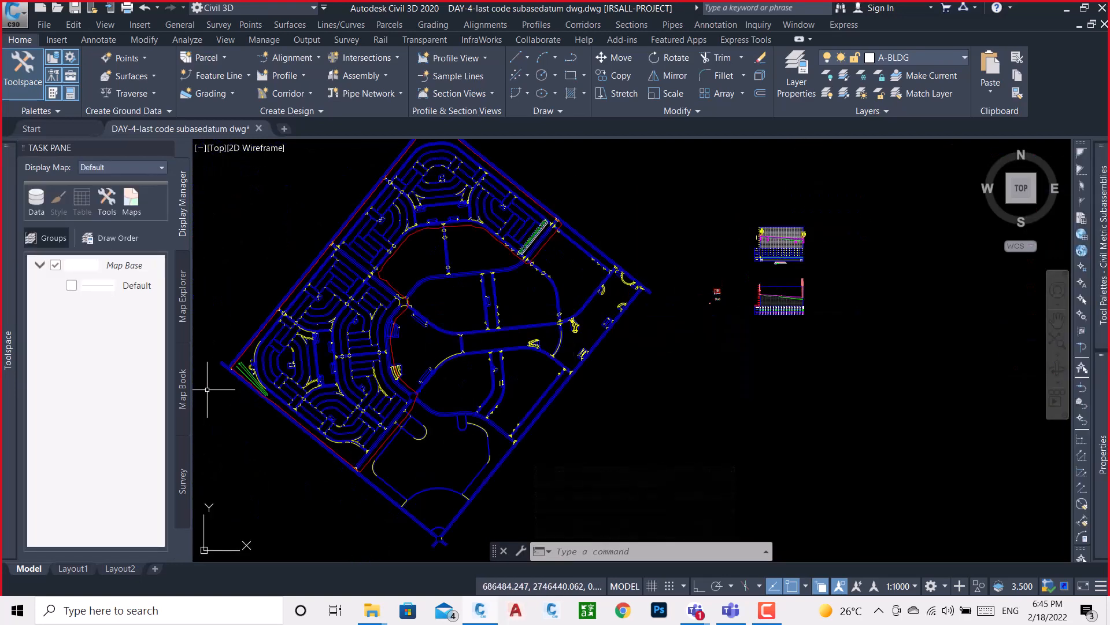
pyautogui.moveTo(230, 392)
pyautogui.mouseDown(button='middle')
pyautogui.moveTo(254, 399)
pyautogui.moveTo(292, 387)
pyautogui.mouseUp(button='middle')
pyautogui.scroll(5, 322, 260)
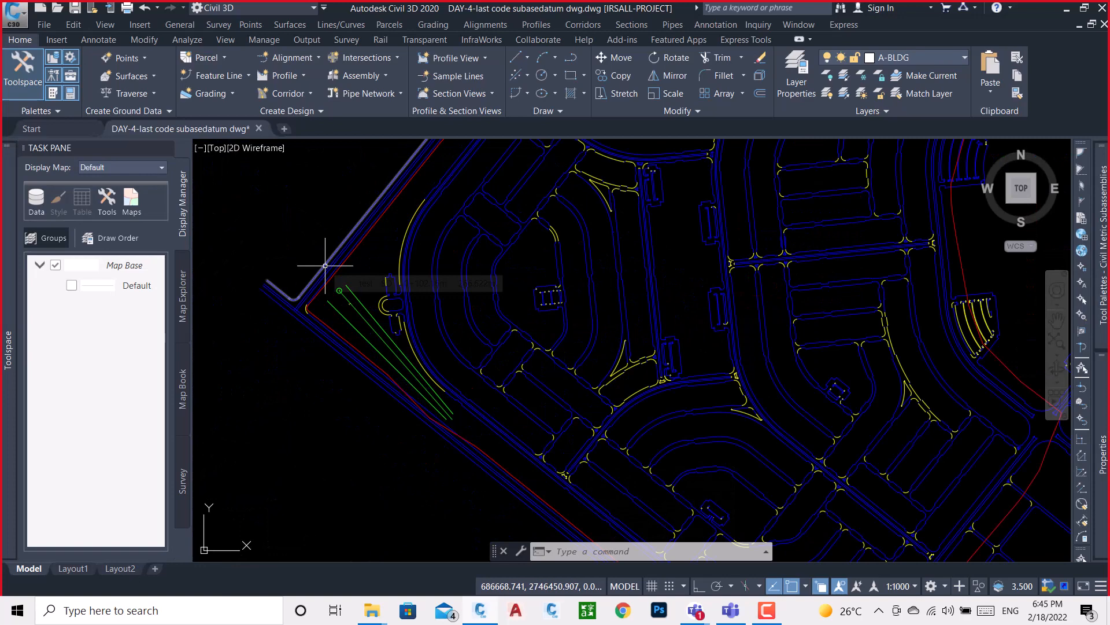
pyautogui.click(292, 91)
pyautogui.click(315, 114)
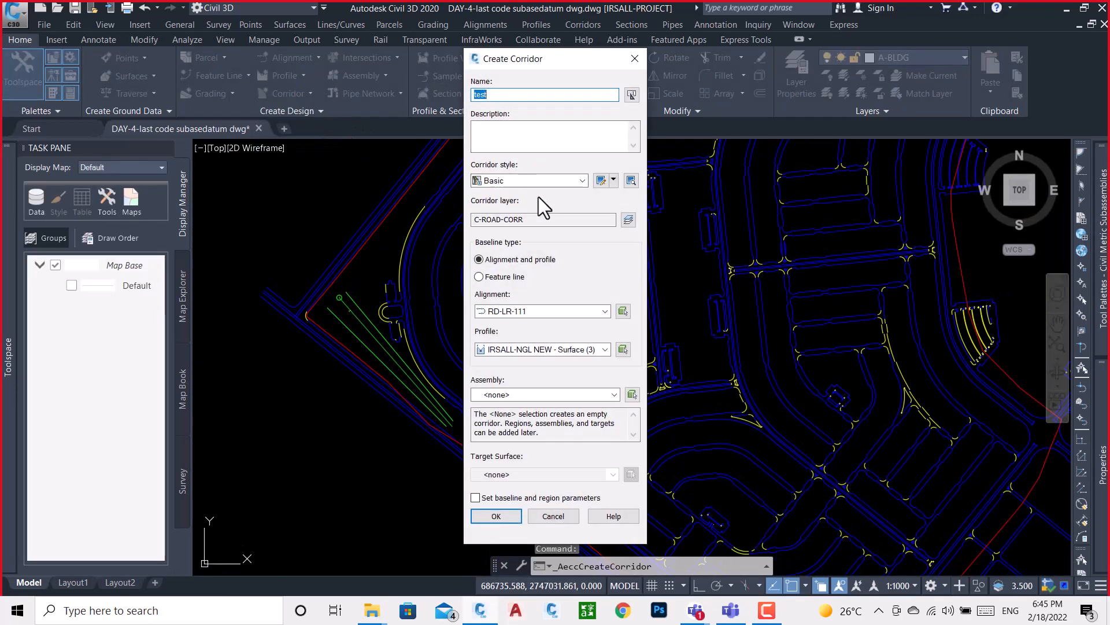
pyautogui.click(531, 313)
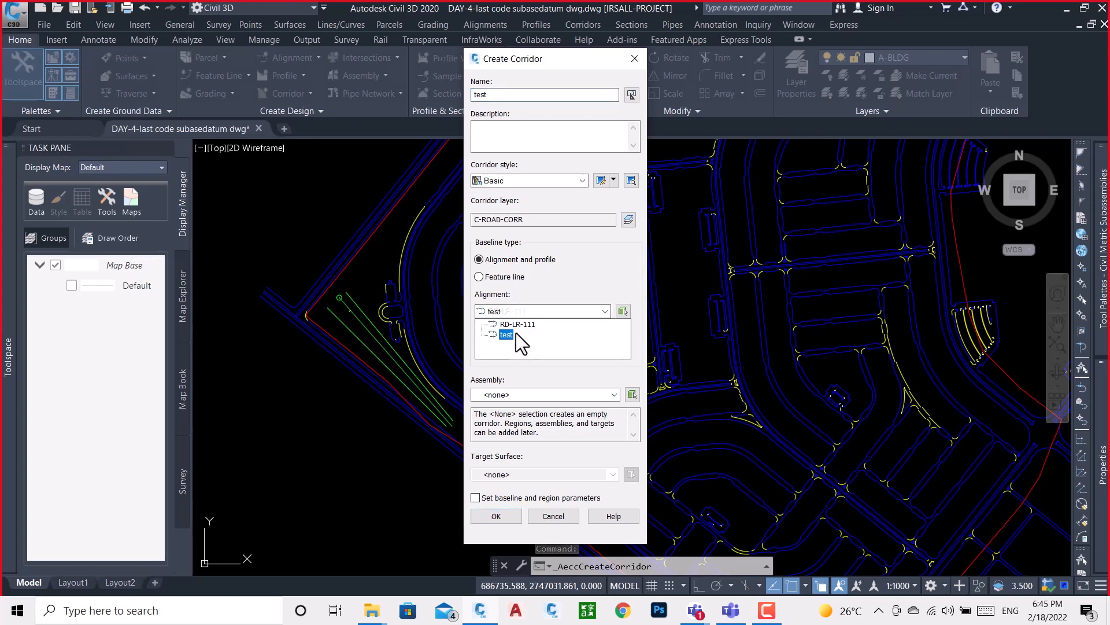
pyautogui.click(510, 428)
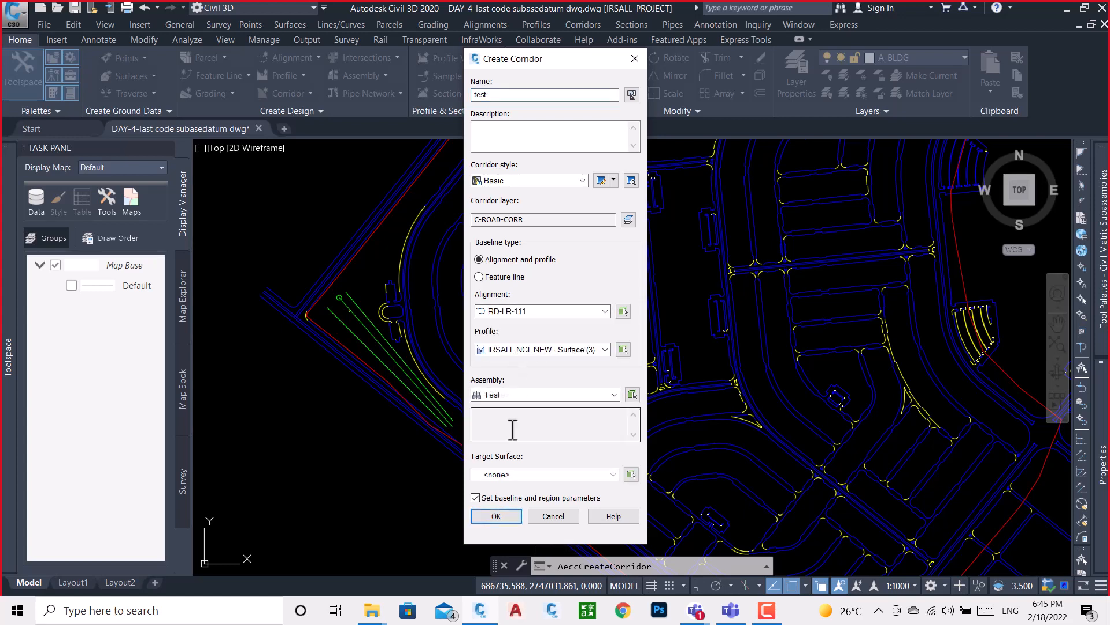
pyautogui.click(517, 473)
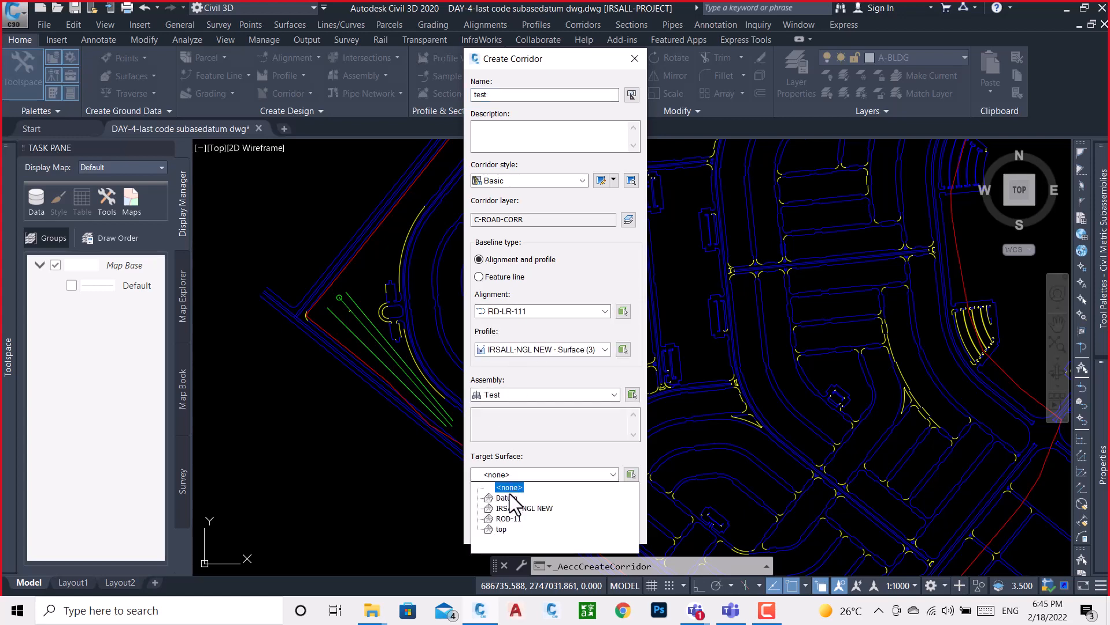
pyautogui.click(512, 507)
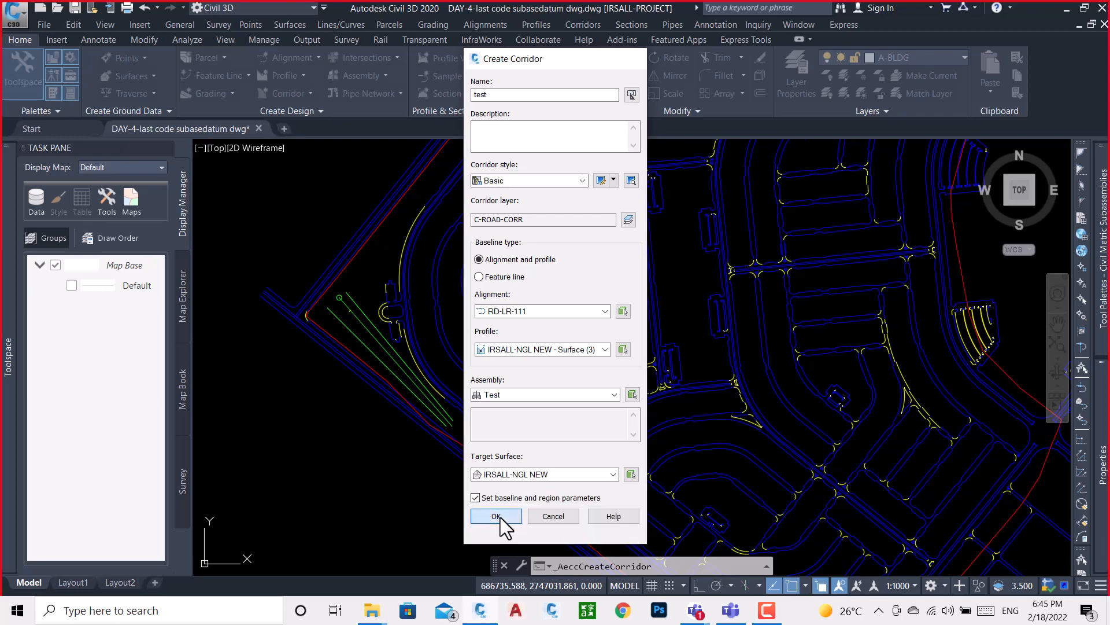
pyautogui.click(496, 516)
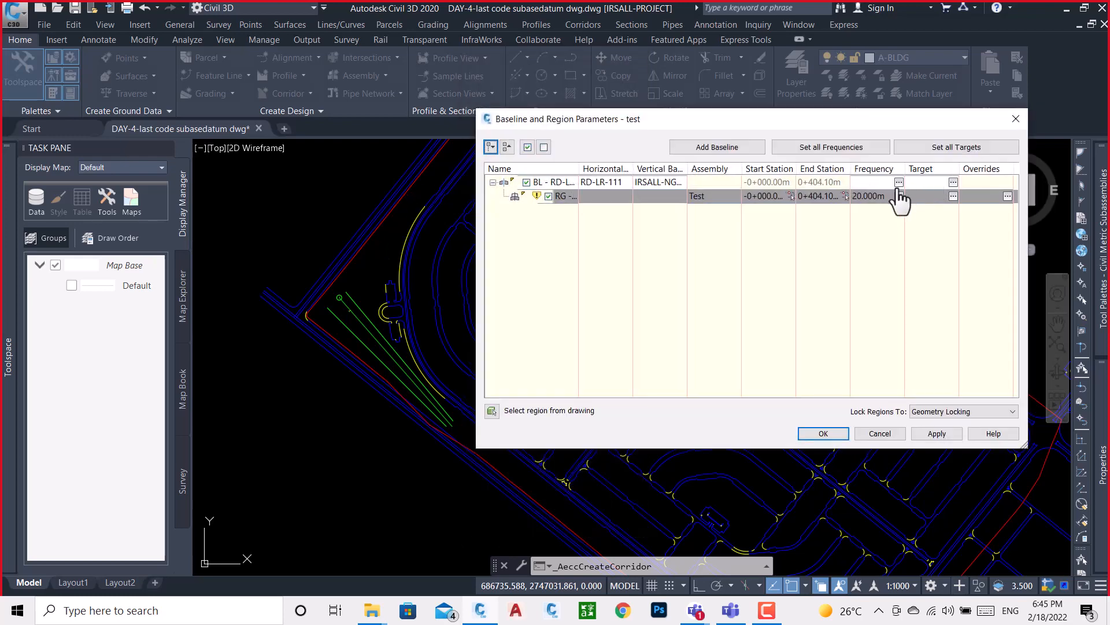
pyautogui.click(810, 435)
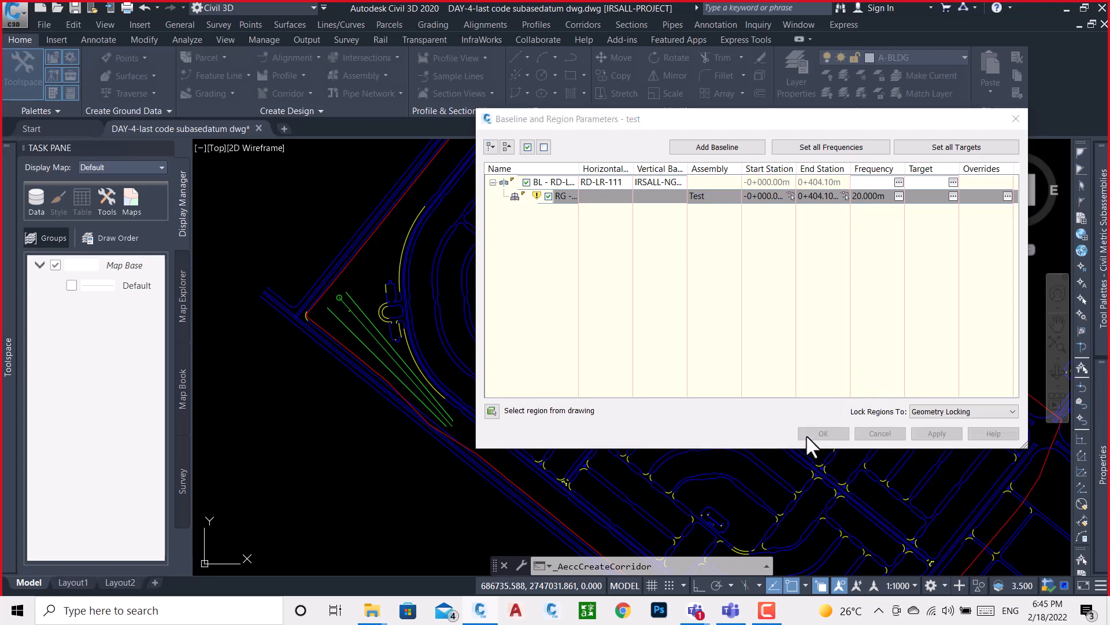
pyautogui.click(487, 269)
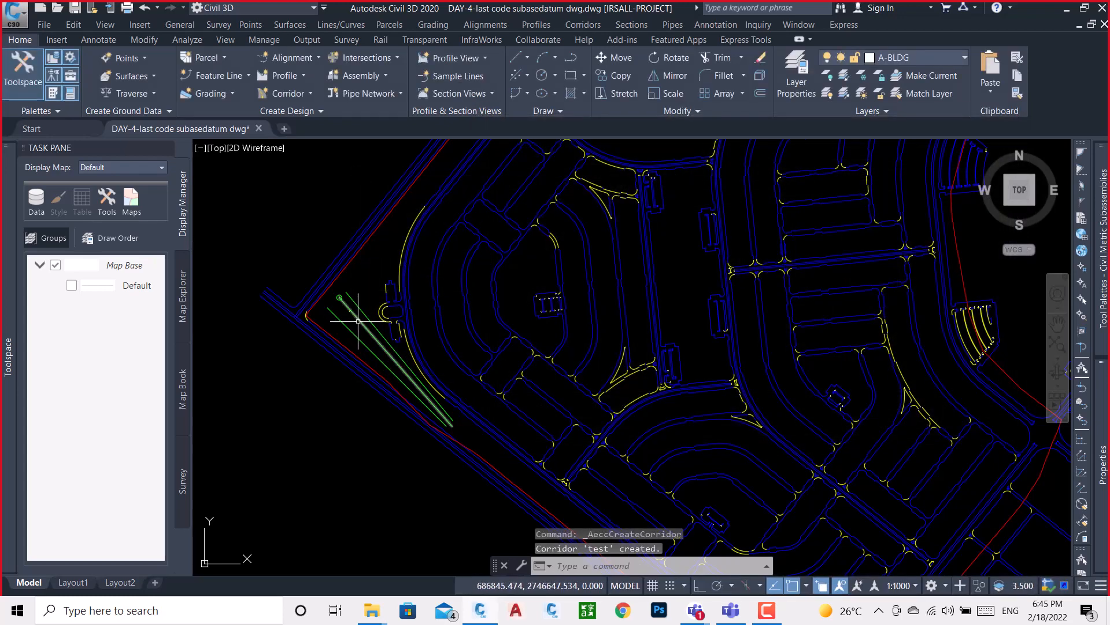
# - Erase the small dimension attached to the green line in the site's corner
pyautogui.scroll(8, 347, 315)
pyautogui.scroll(5, 362, 295)
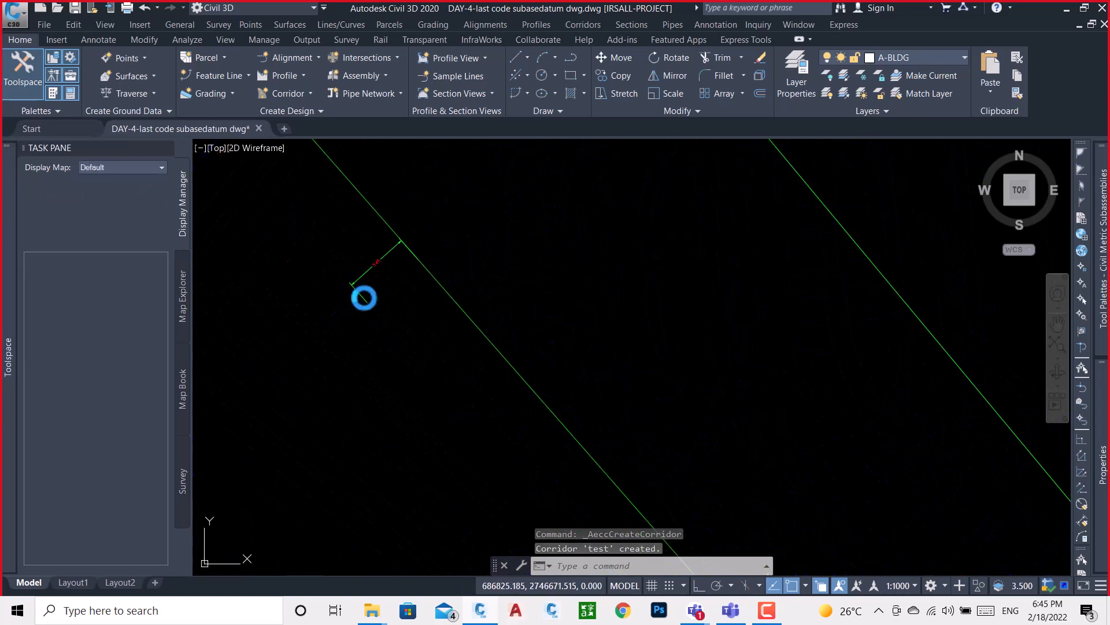
pyautogui.click(381, 259)
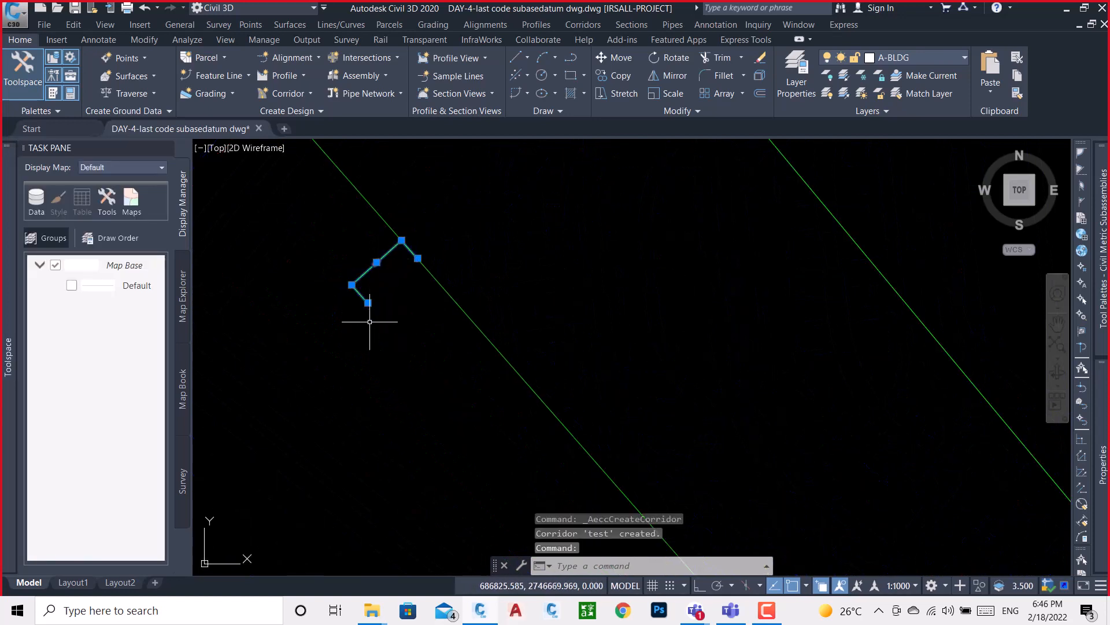
pyautogui.press('Delete')
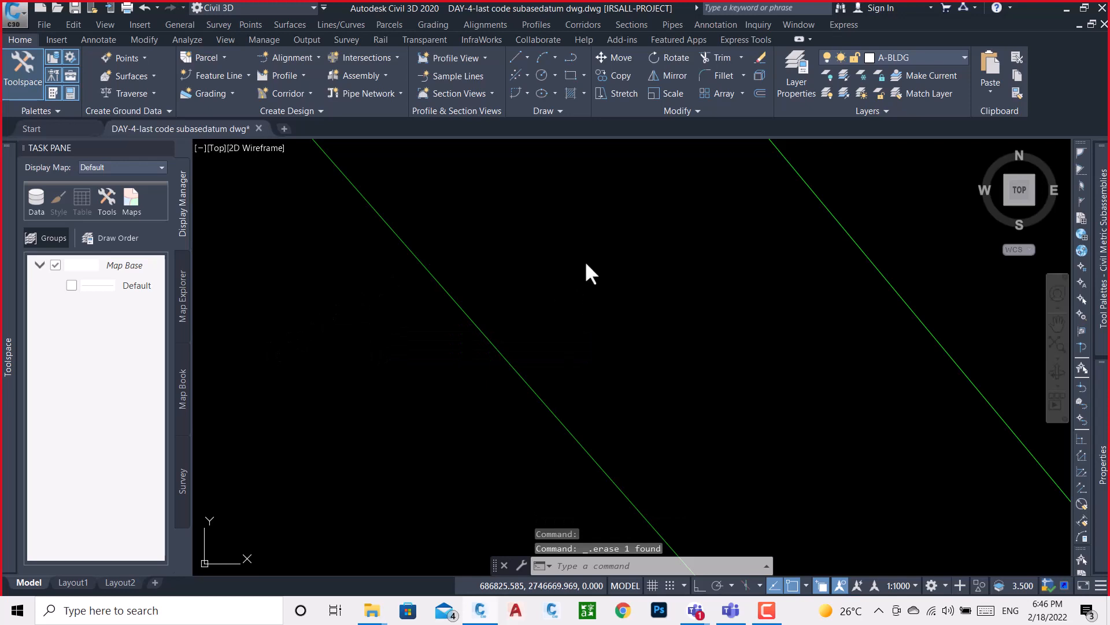
pyautogui.click(603, 230)
pyautogui.scroll(-8, 603, 231)
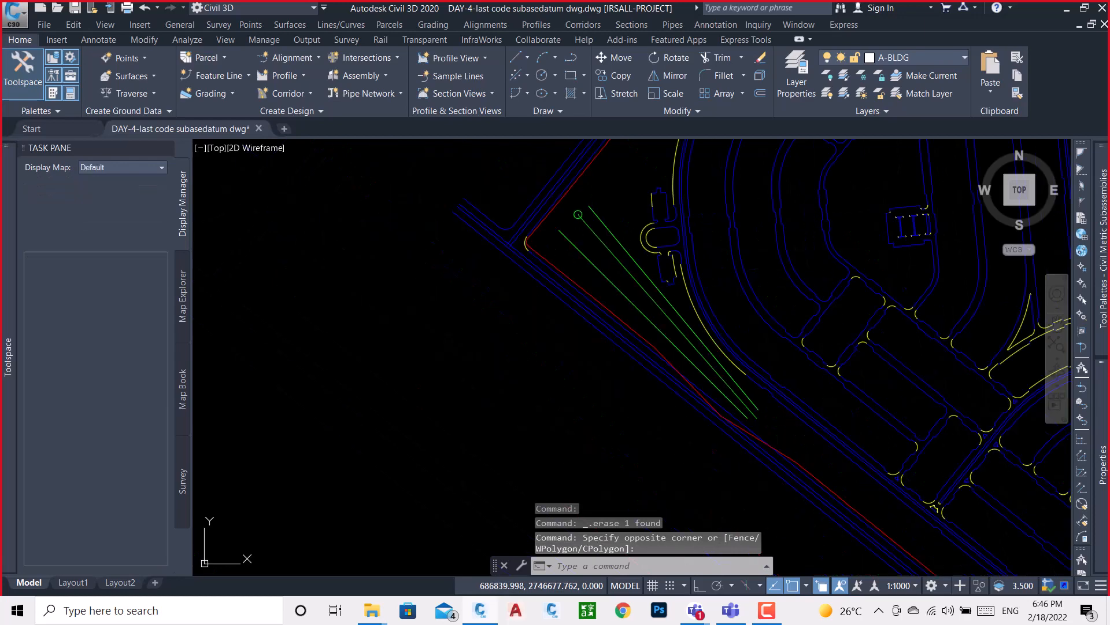
pyautogui.scroll(-5, 542, 294)
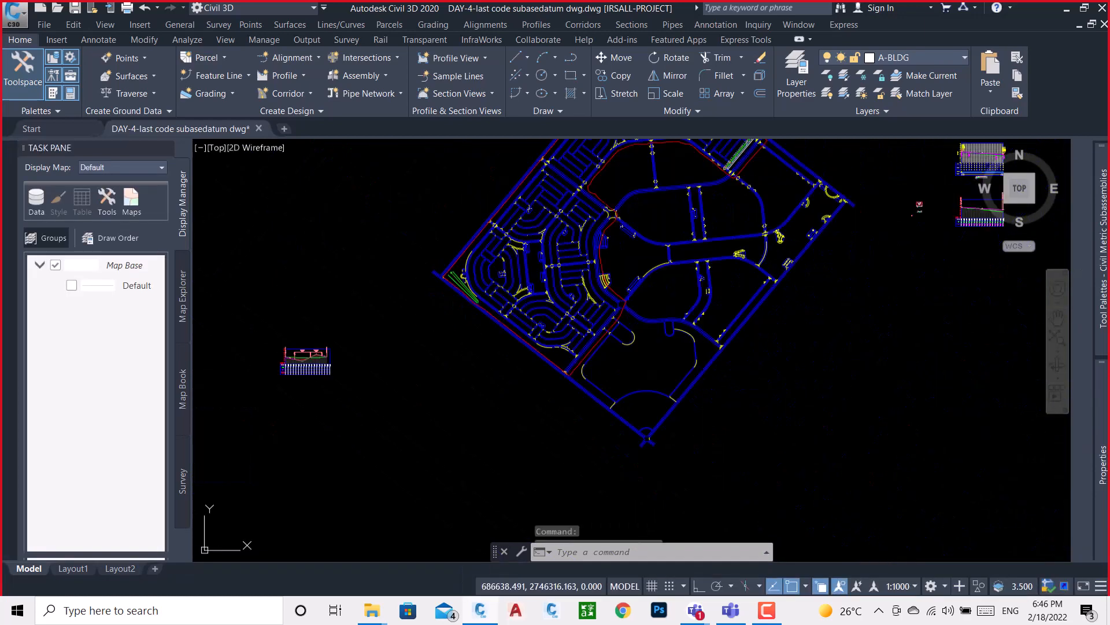
pyautogui.scroll(6, 894, 208)
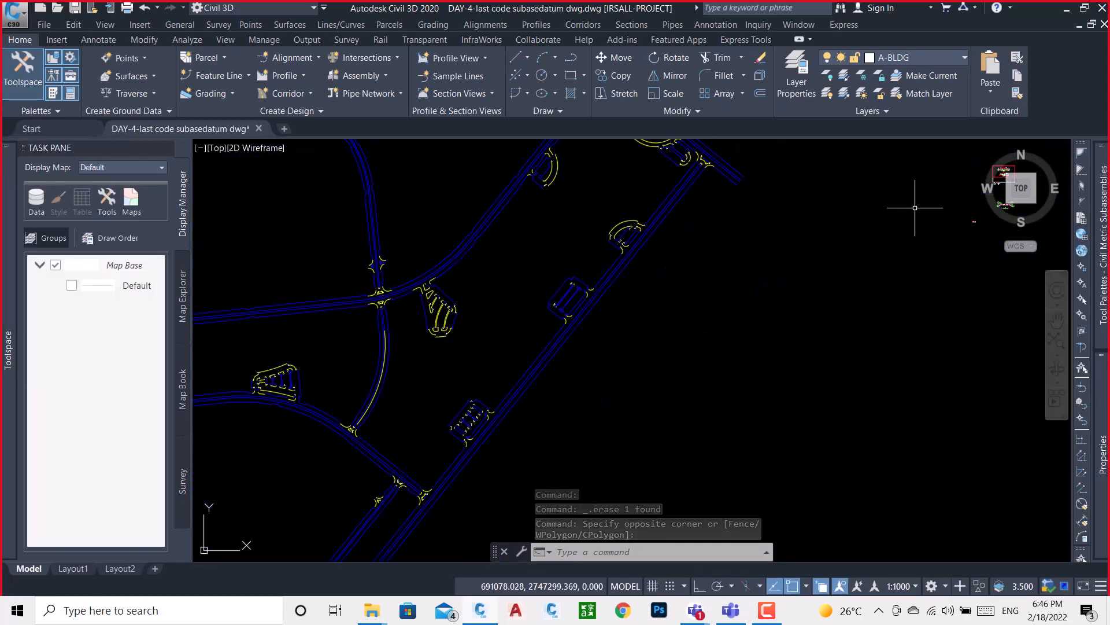
pyautogui.scroll(2, 913, 207)
pyautogui.moveTo(901, 203); pyautogui.dragTo(744, 226, button='middle')
pyautogui.scroll(8, 947, 179)
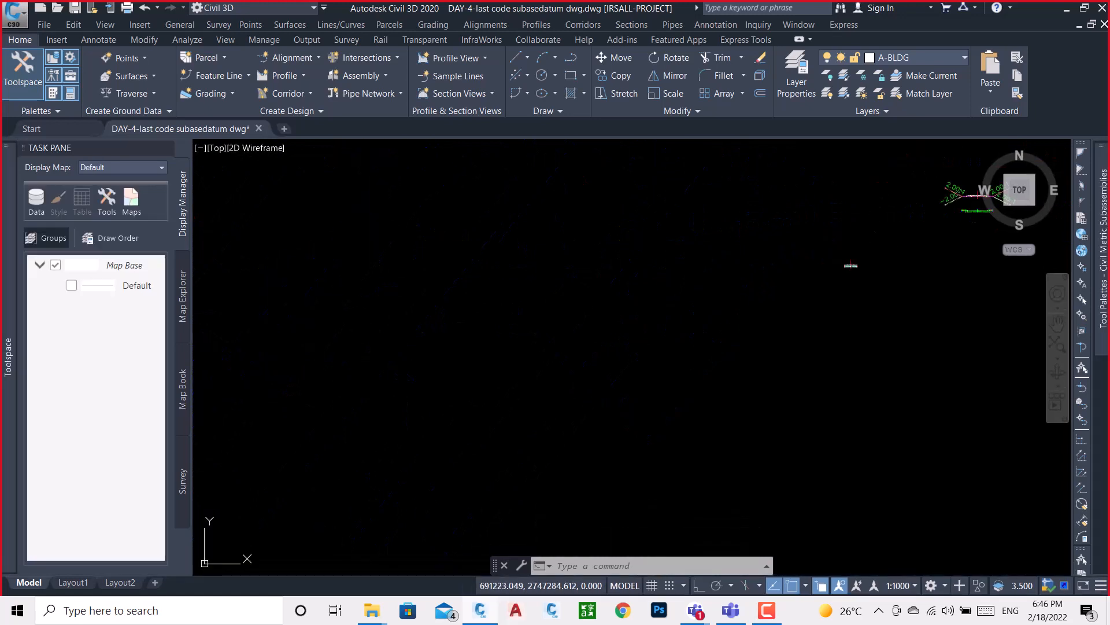
pyautogui.scroll(-8, 947, 179)
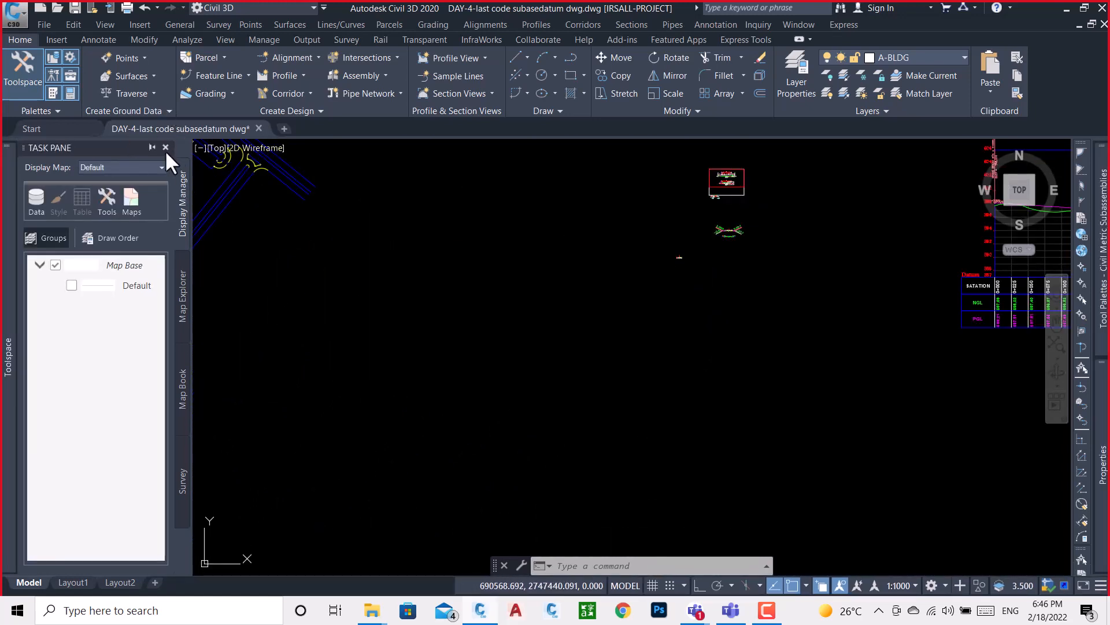
# - Close the Task Pane and erase the subbasedatum corridor from the drawing
pyautogui.click(165, 147)
pyautogui.moveTo(13, 357)
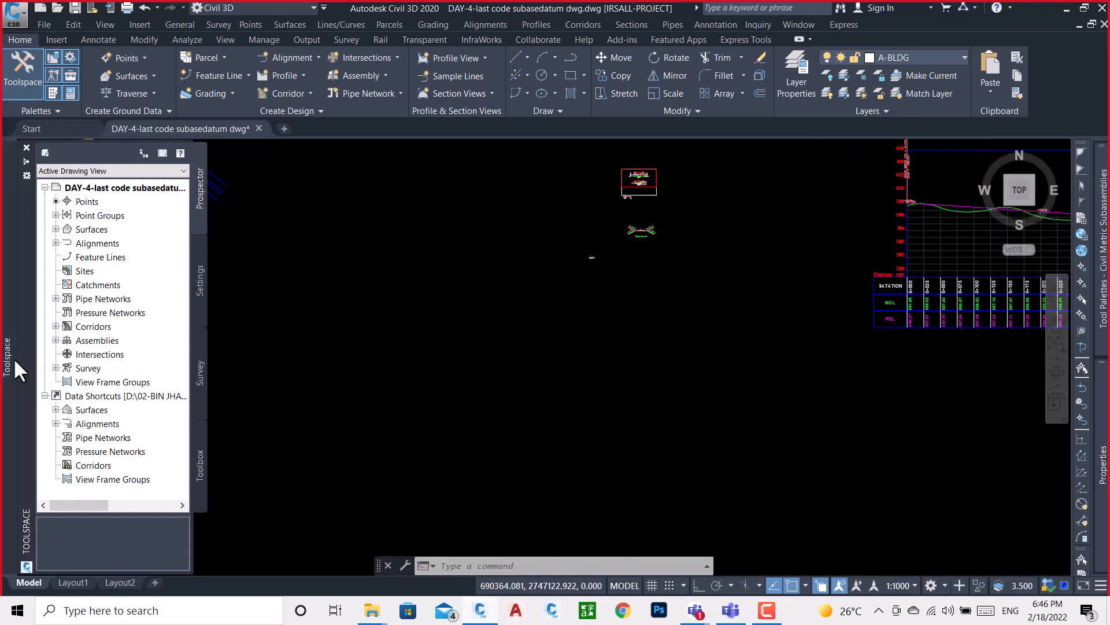
pyautogui.click(56, 326)
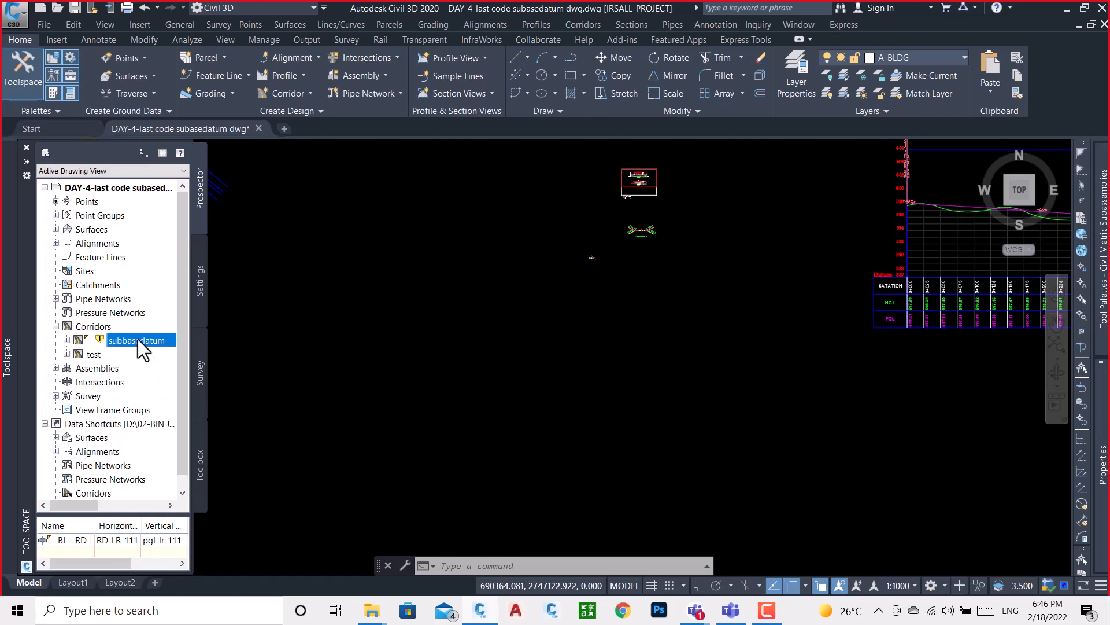
pyautogui.rightClick(137, 340)
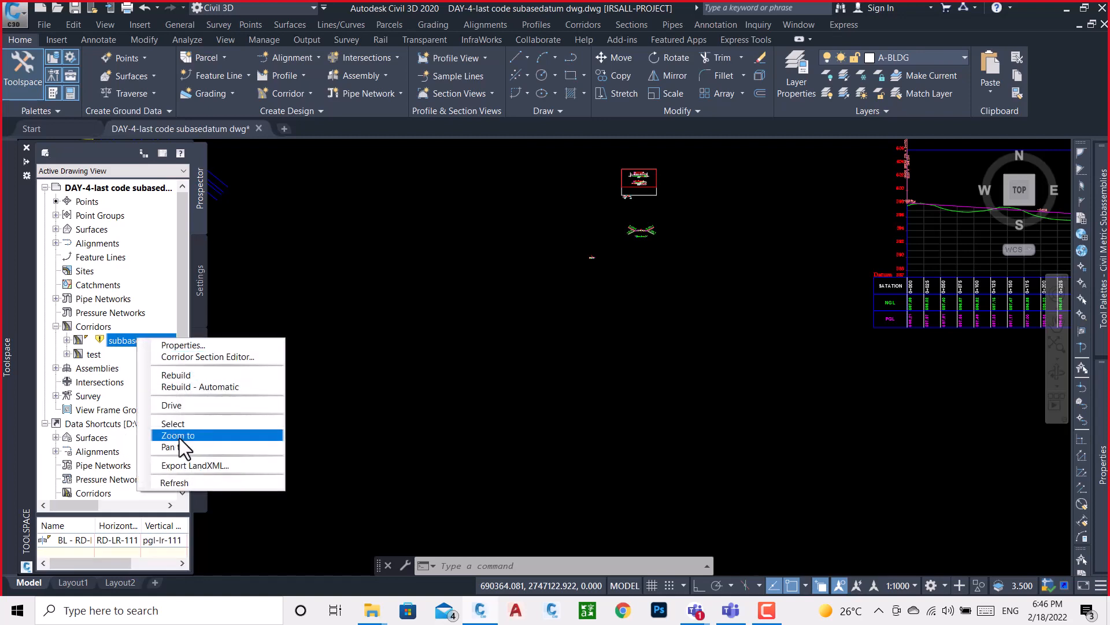
pyautogui.click(183, 422)
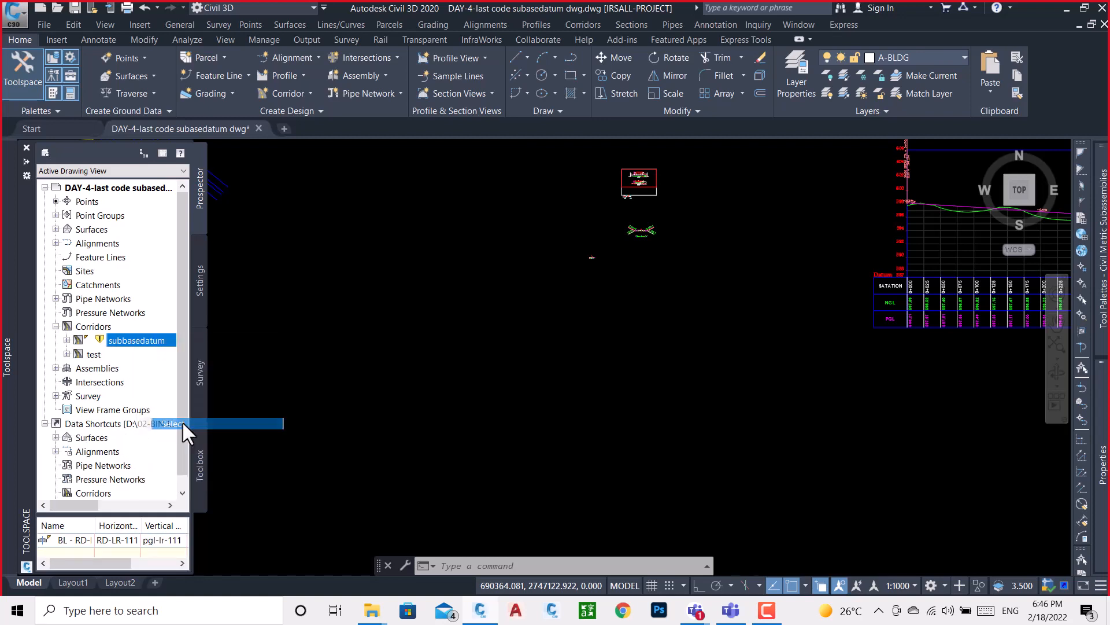
pyautogui.scroll(-5, 422, 243)
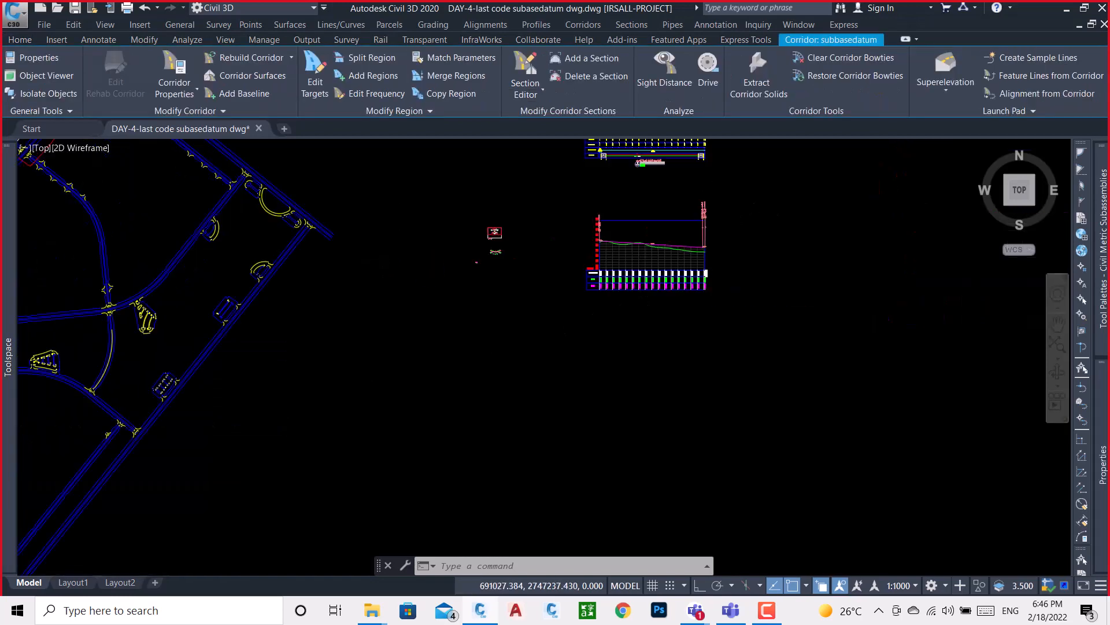
pyautogui.scroll(8, 359, 215)
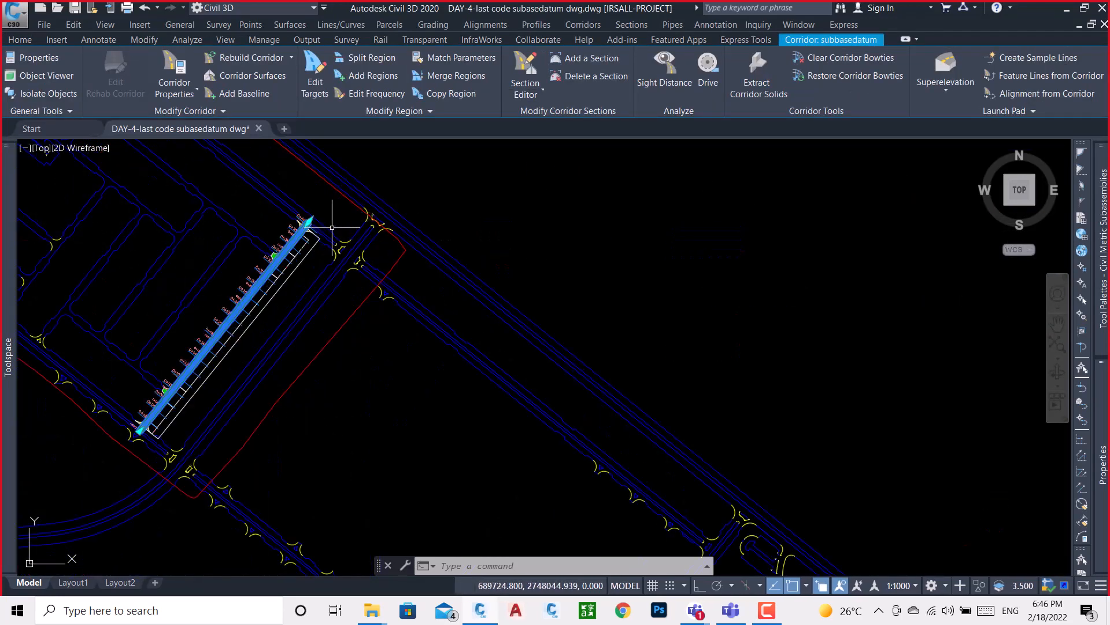
pyautogui.press('Escape')
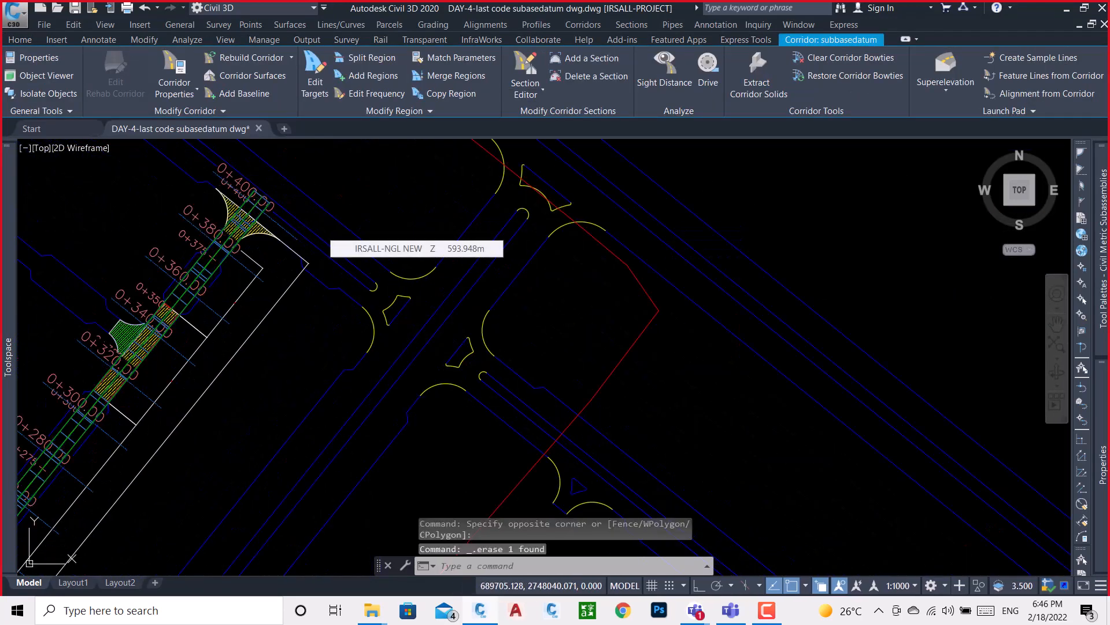
# - Select the test corridor's RD-LR-111 baseline and examine where it runs in the site plan
pyautogui.scroll(-3, 290, 257)
pyautogui.scroll(-5, 290, 257)
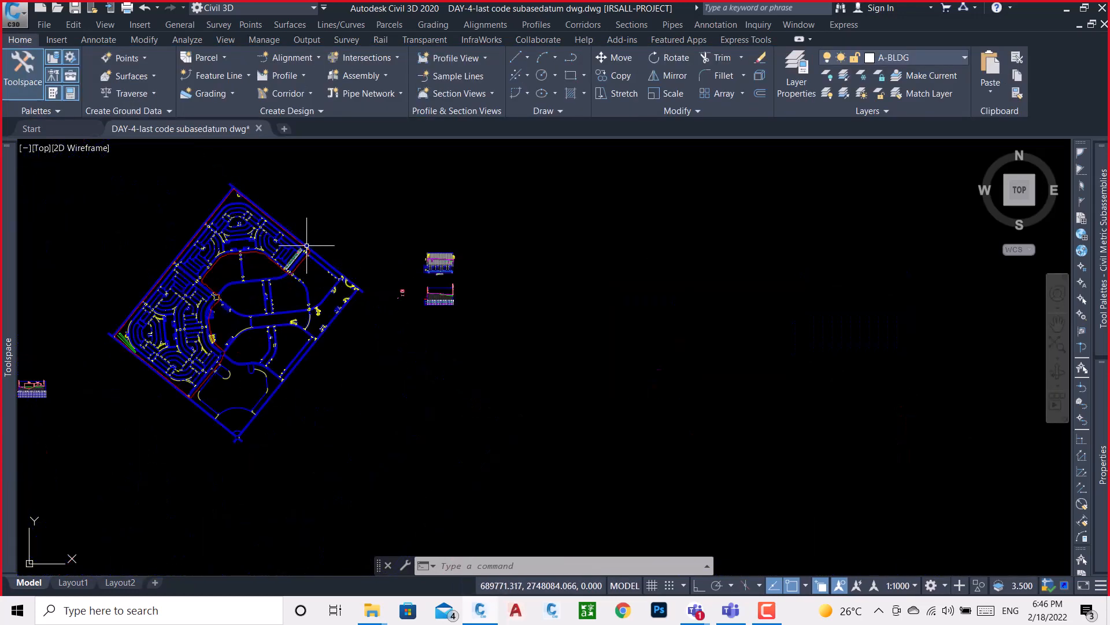
pyautogui.moveTo(9, 281)
pyautogui.click(93, 338)
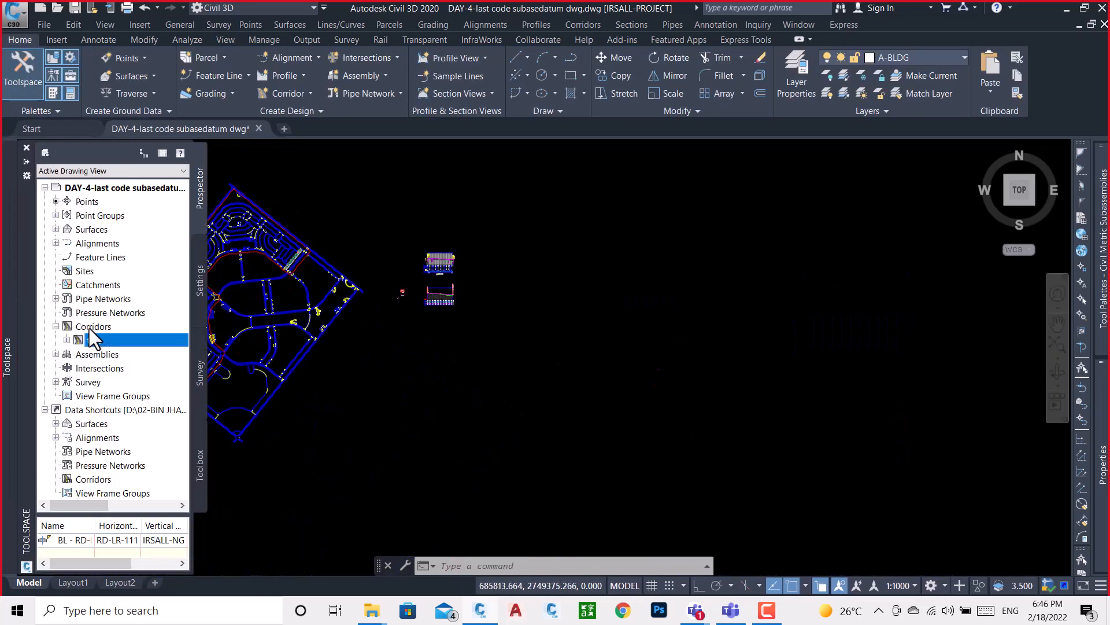
pyautogui.click(67, 340)
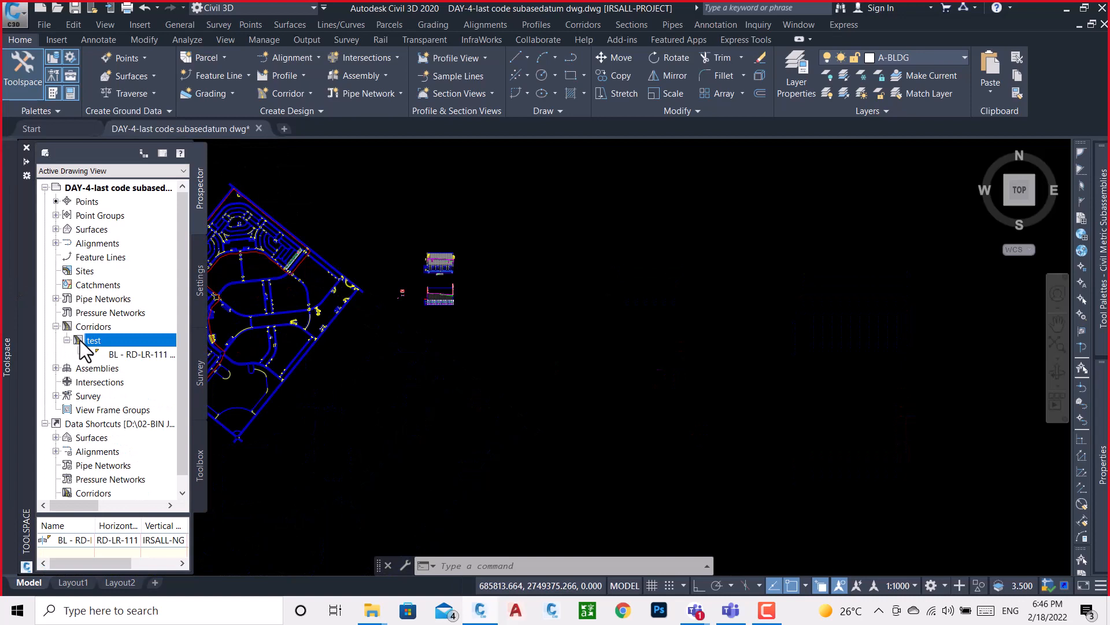
pyautogui.click(122, 353)
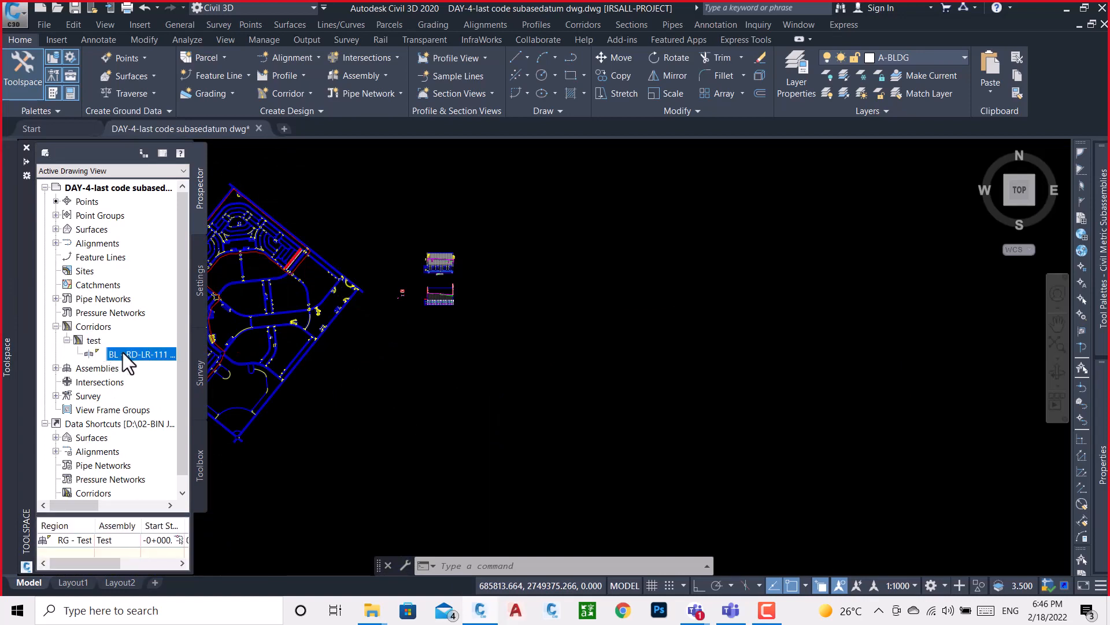
pyautogui.rightClick(123, 352)
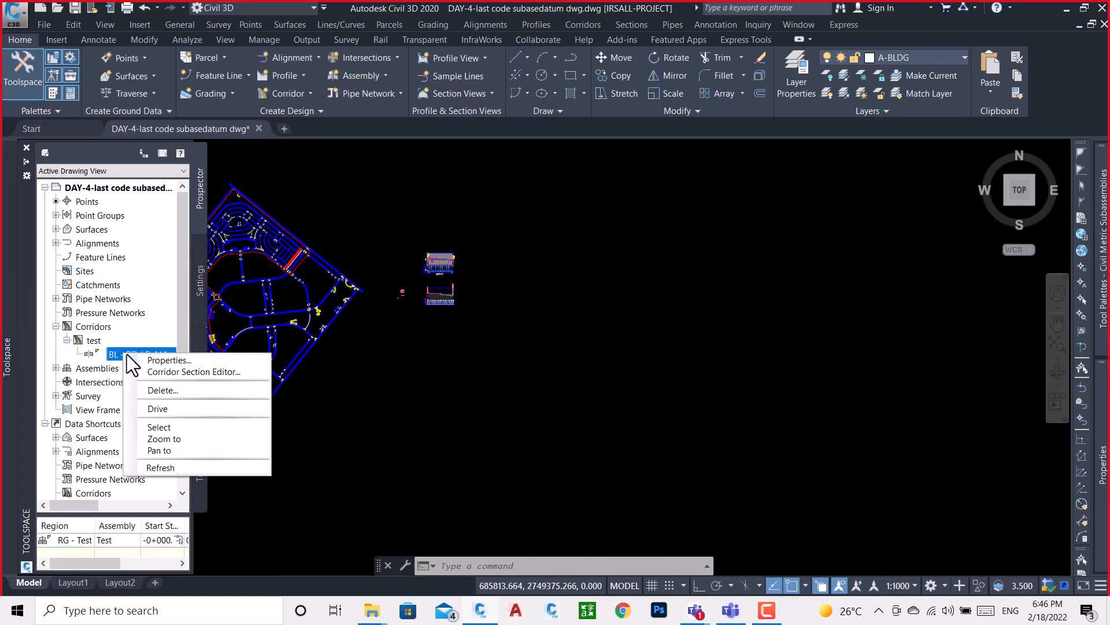
pyautogui.click(165, 427)
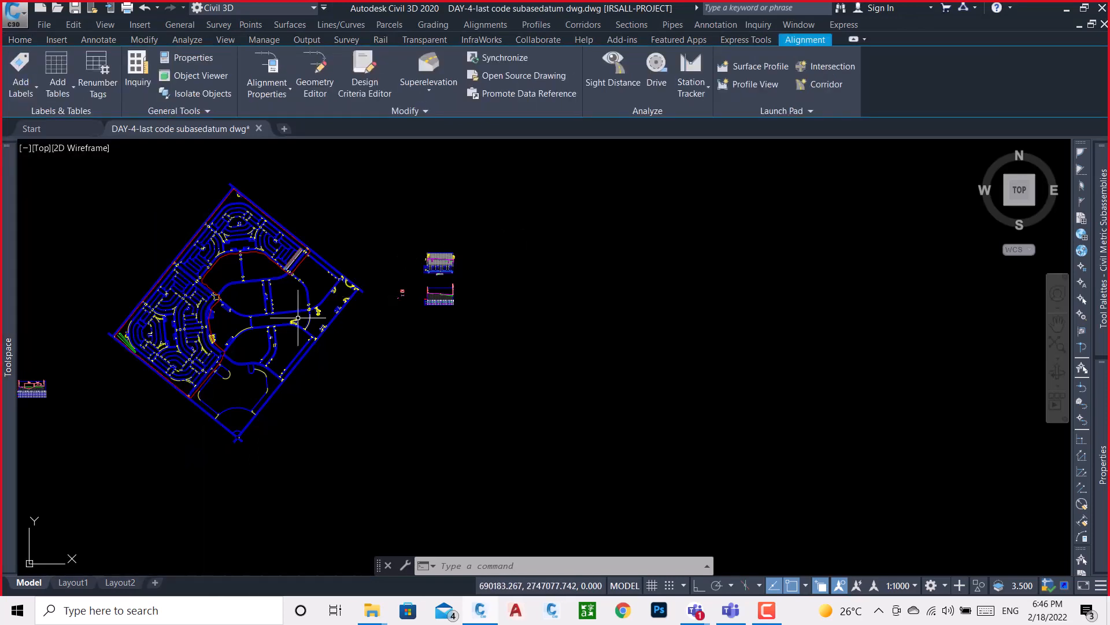
pyautogui.scroll(6, 139, 353)
pyautogui.scroll(-4, 139, 353)
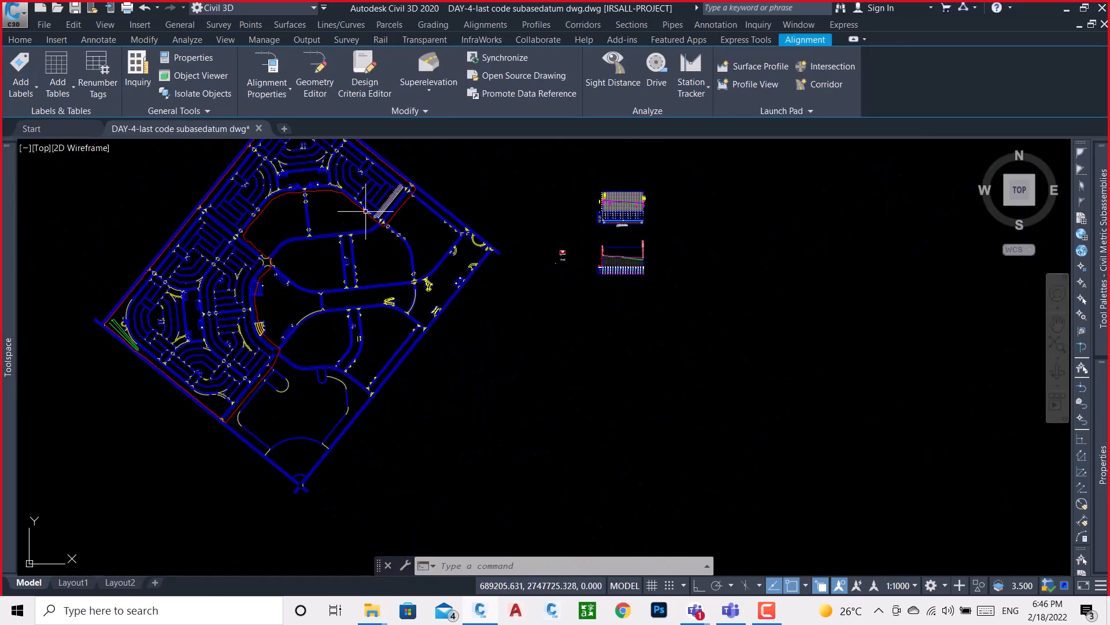
pyautogui.scroll(7, 437, 189)
pyautogui.scroll(2, 249, 213)
pyautogui.scroll(3, 247, 212)
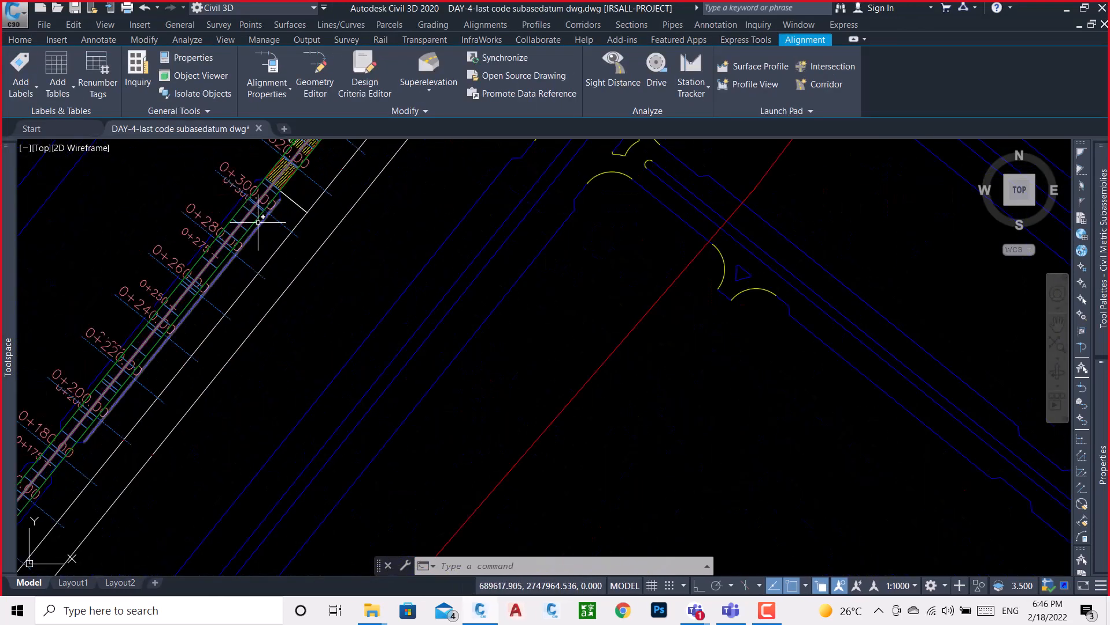
pyautogui.scroll(3, 260, 218)
pyautogui.scroll(-8, 280, 286)
pyautogui.press('Delete')
pyautogui.press('Escape')
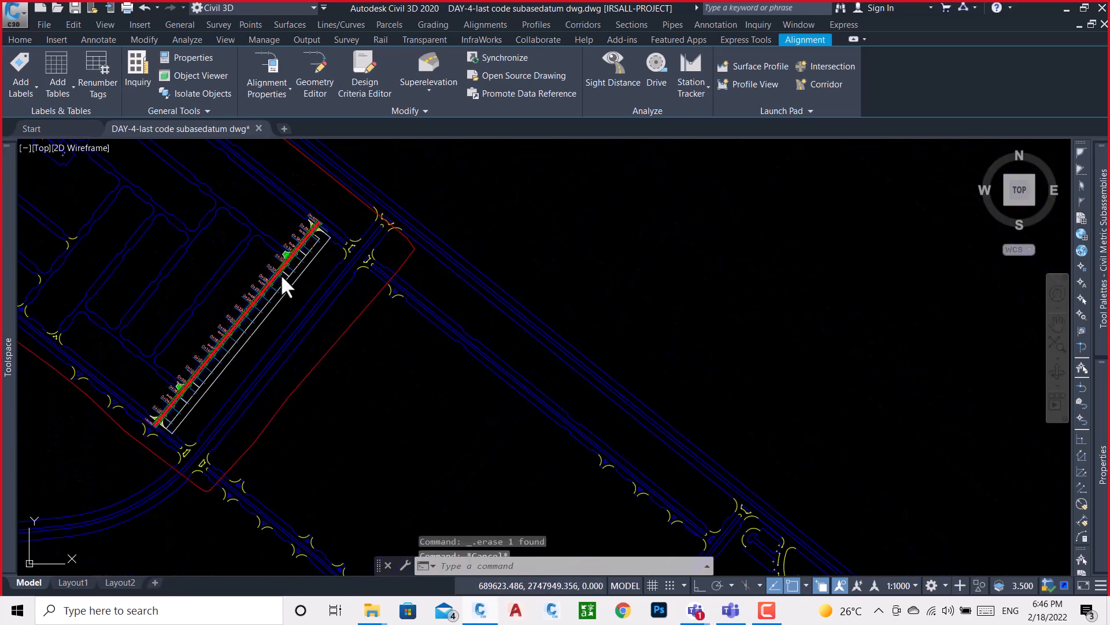
pyautogui.press('Escape')
# - Start a new corridor, enter a first name as its name, and choose alignment test and profile pgl
pyautogui.scroll(-6, 503, 199)
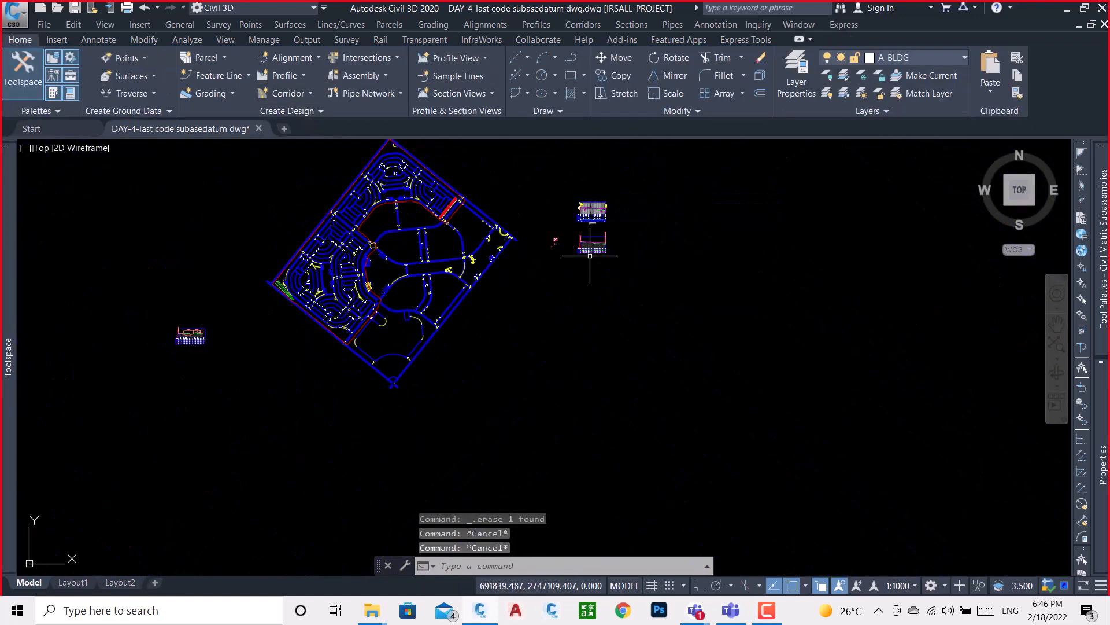
pyautogui.scroll(6, 354, 168)
pyautogui.click(296, 96)
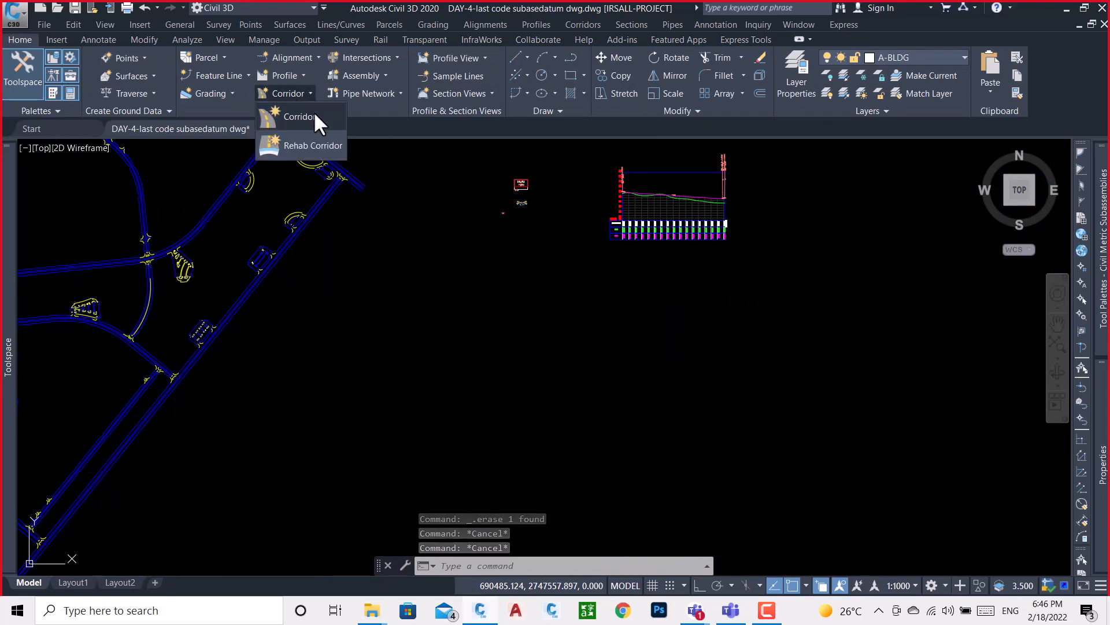
pyautogui.click(313, 112)
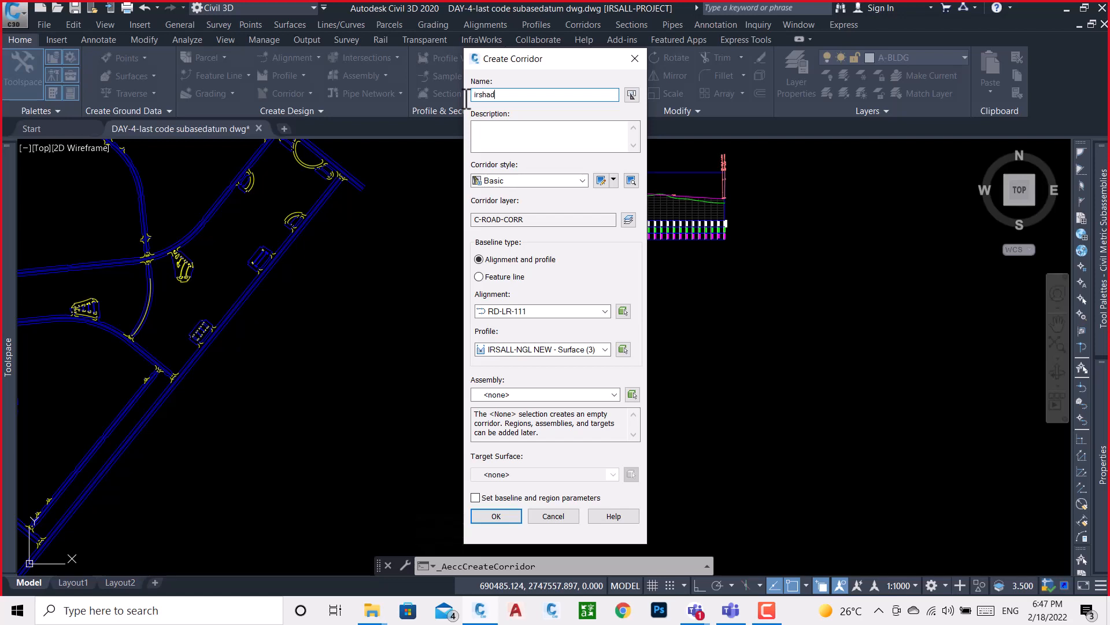
pyautogui.click(526, 310)
pyautogui.click(502, 337)
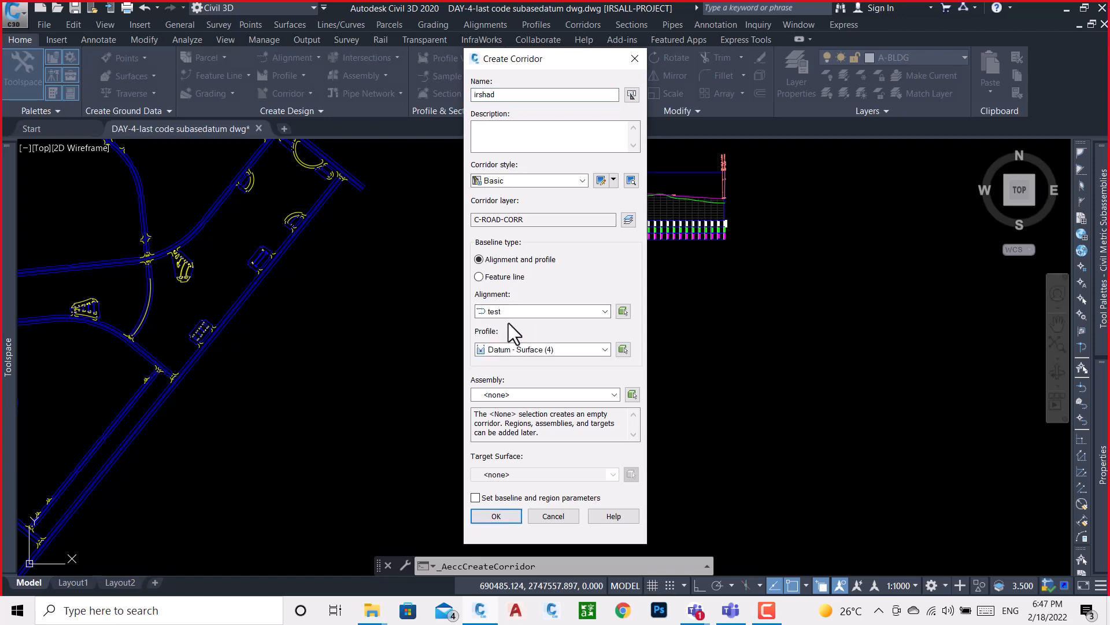
pyautogui.click(523, 347)
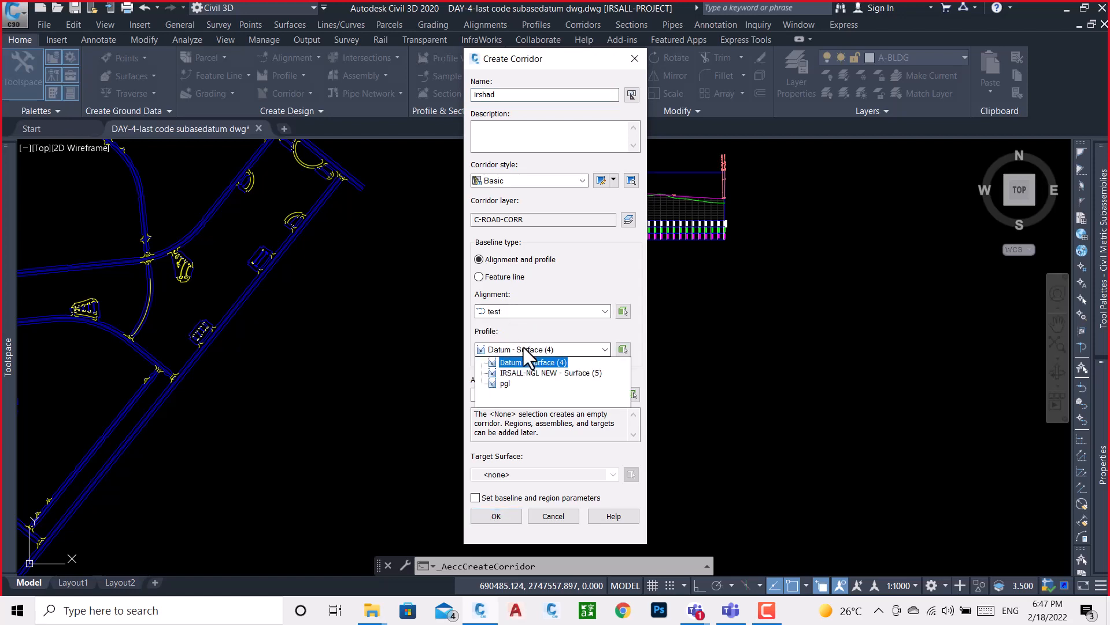
pyautogui.click(505, 383)
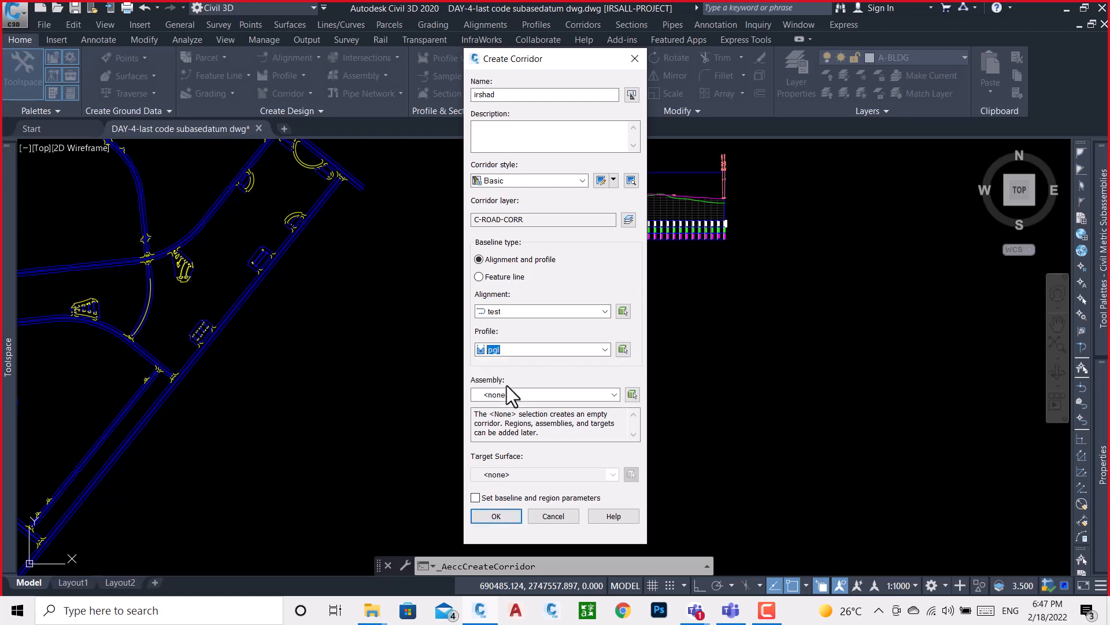
# - Assign assembly Test and target surface ROD-11 to the new corridor and build it
pyautogui.click(516, 393)
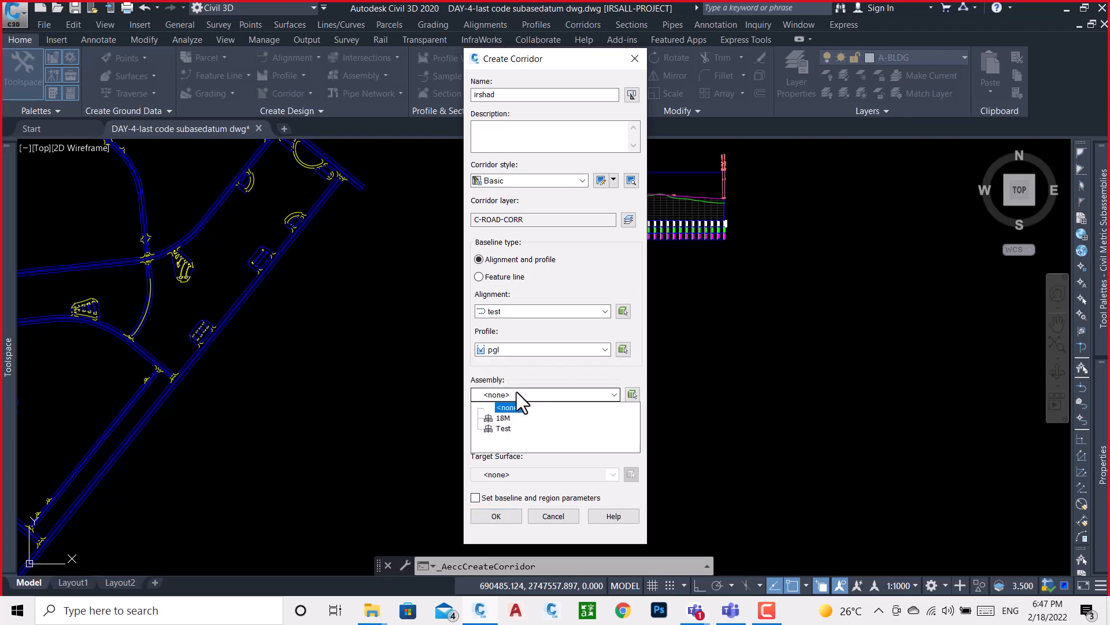
pyautogui.click(506, 429)
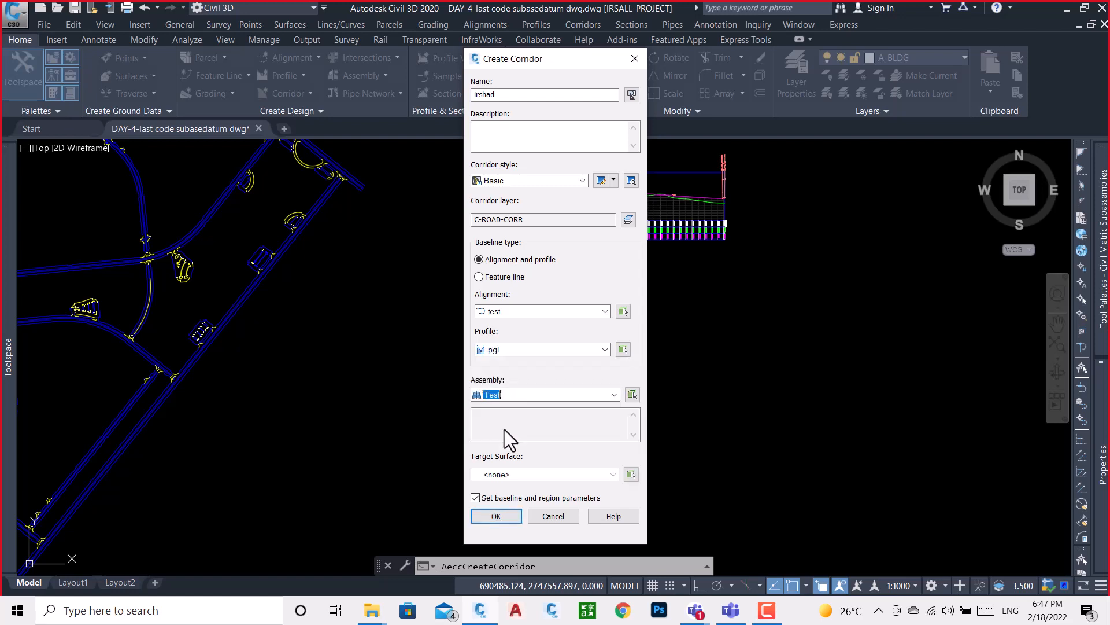
pyautogui.click(522, 470)
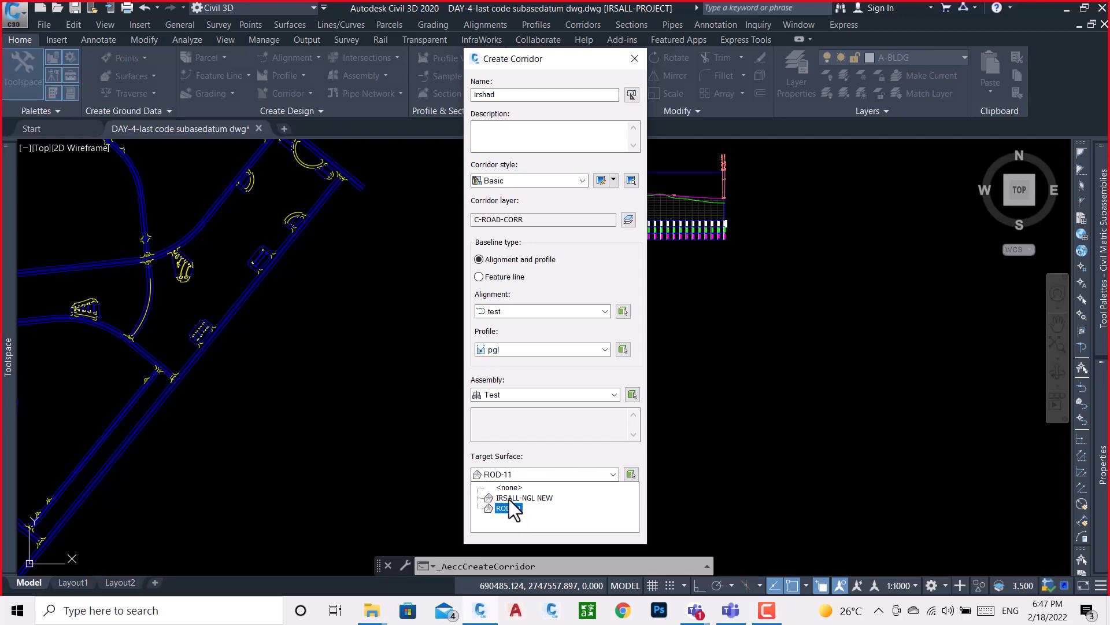
pyautogui.click(511, 508)
pyautogui.click(505, 522)
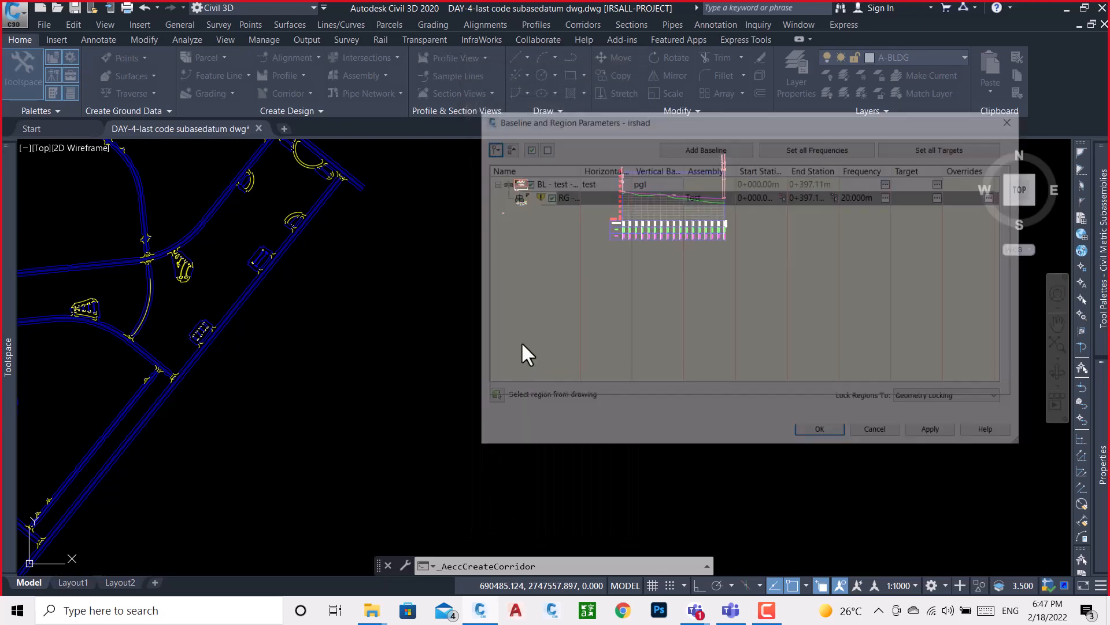
pyautogui.click(824, 433)
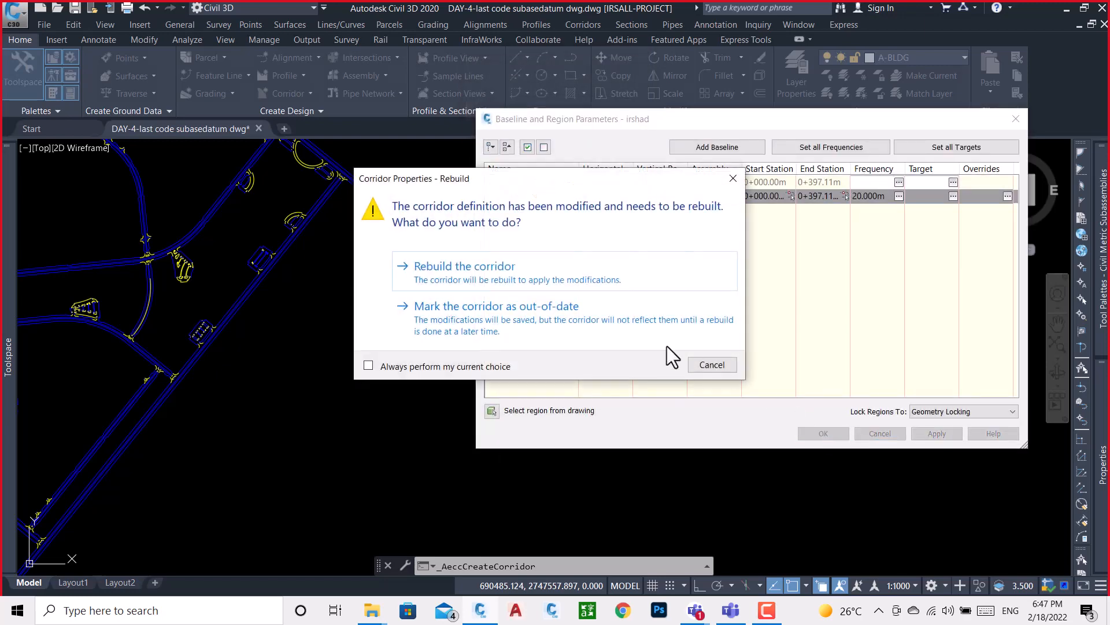
pyautogui.click(490, 284)
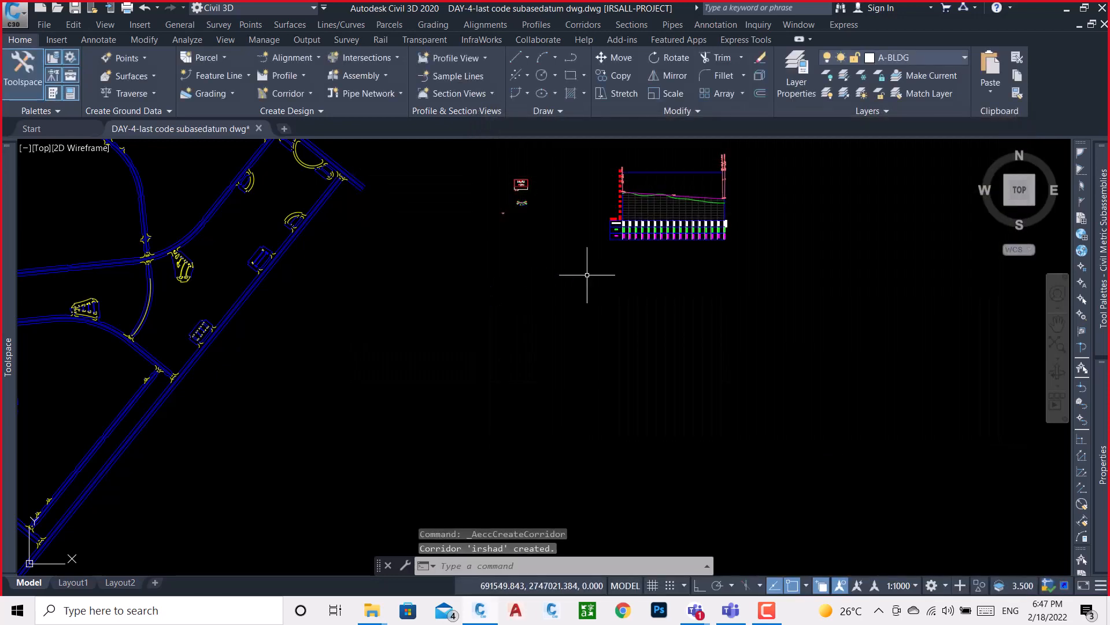
# - Locate the newly built corridor between the green lines in the site's corner
pyautogui.scroll(-5, 596, 276)
pyautogui.scroll(8, 405, 243)
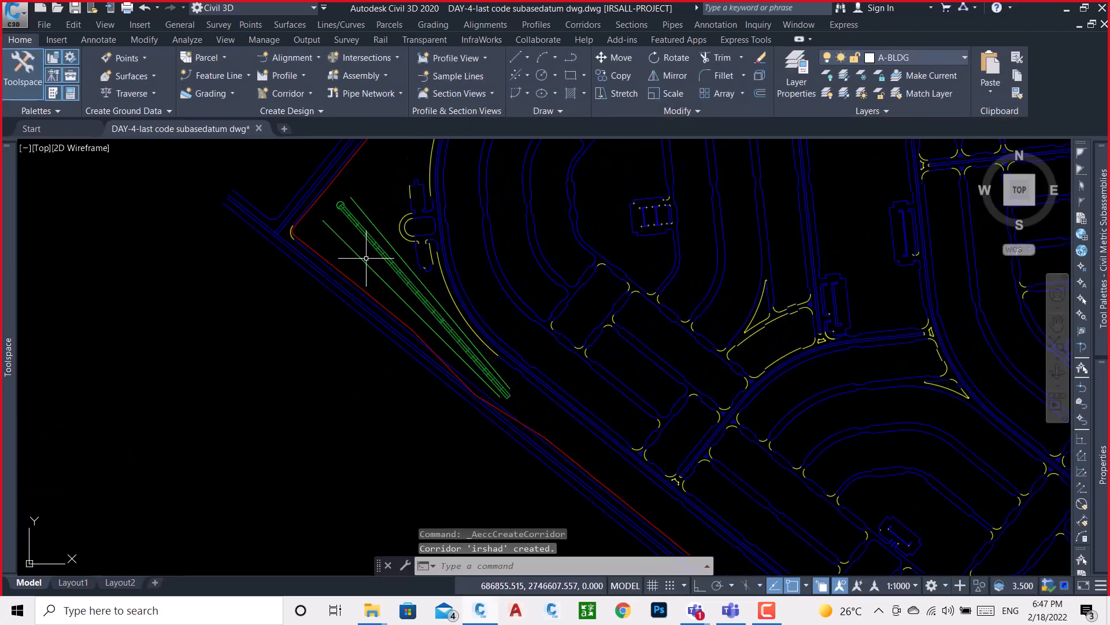
pyautogui.scroll(-2, 376, 221)
pyautogui.scroll(-2, 397, 218)
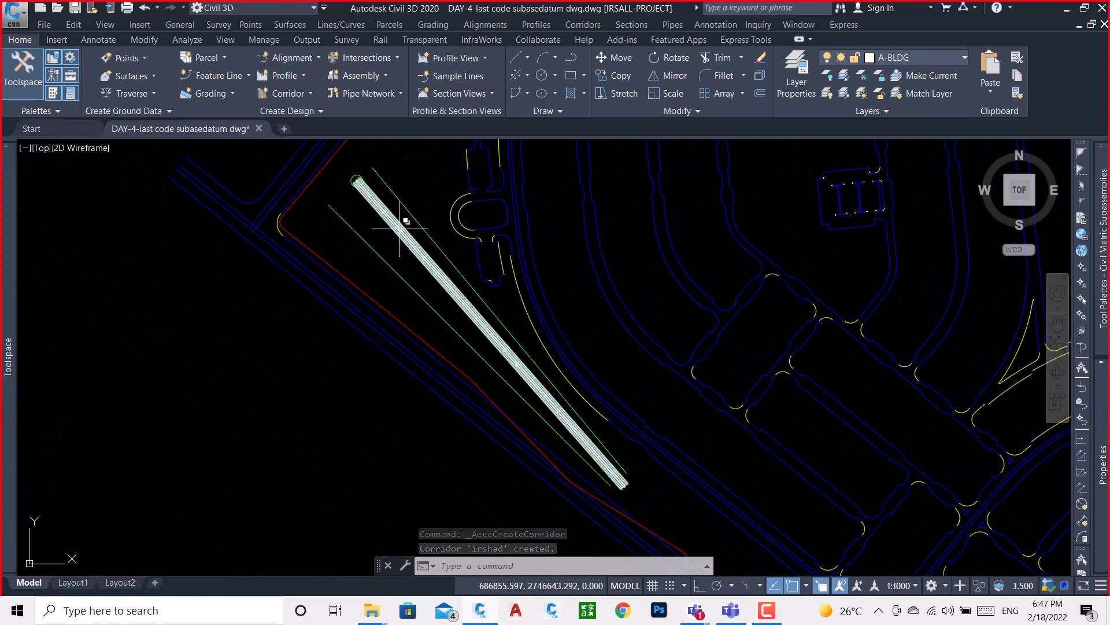
# - Locate the Test assembly near the profile views and examine its lane cross-section
pyautogui.click(397, 218)
pyautogui.scroll(2, 397, 238)
pyautogui.scroll(-6, 422, 241)
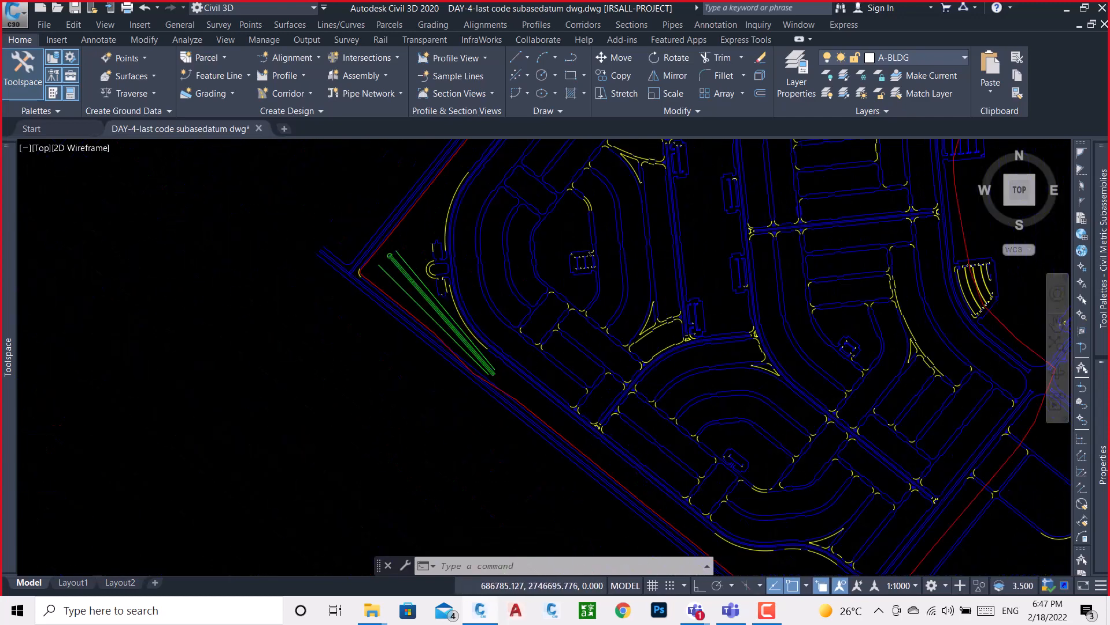
pyautogui.scroll(-2, 602, 272)
pyautogui.moveTo(781, 290); pyautogui.dragTo(628, 287, button='middle')
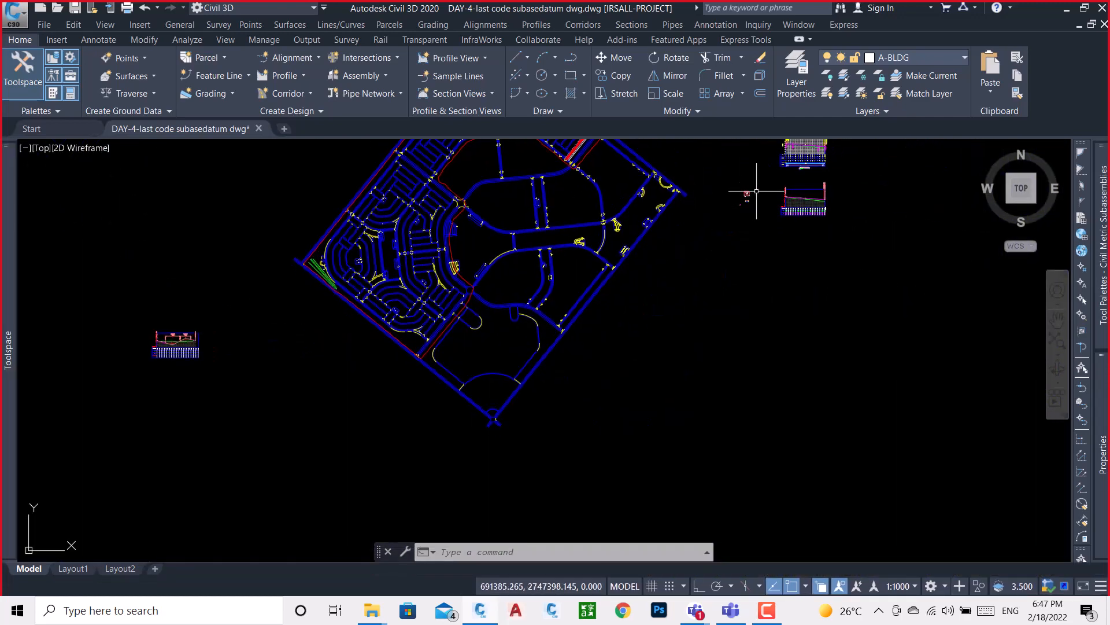
pyautogui.scroll(8, 756, 191)
pyautogui.scroll(3, 620, 290)
pyautogui.scroll(-5, 567, 310)
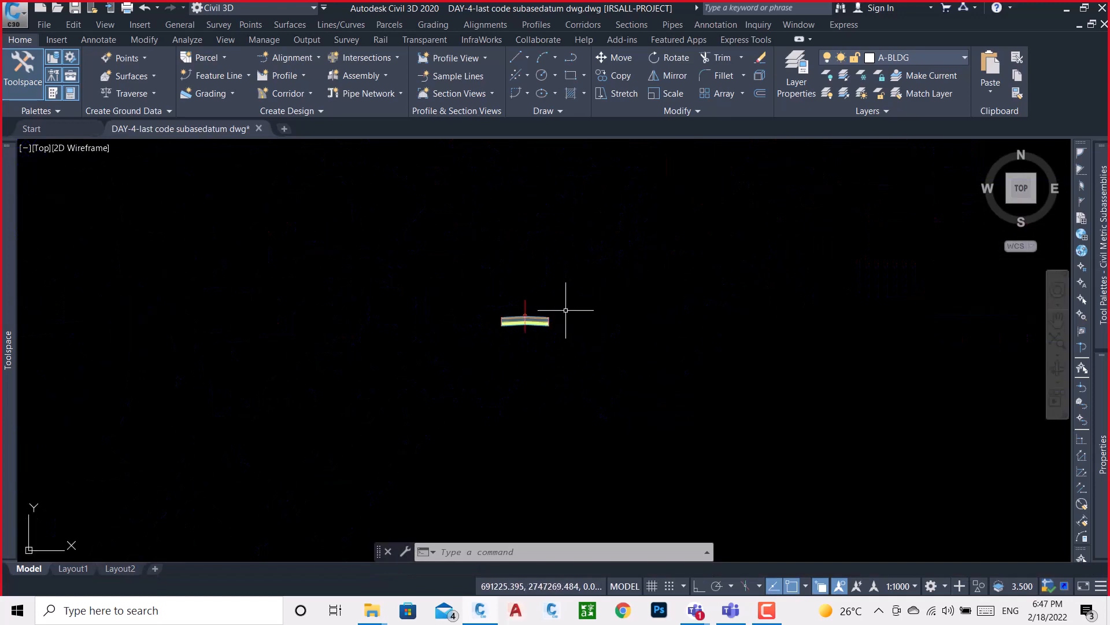
pyautogui.scroll(-10, 587, 314)
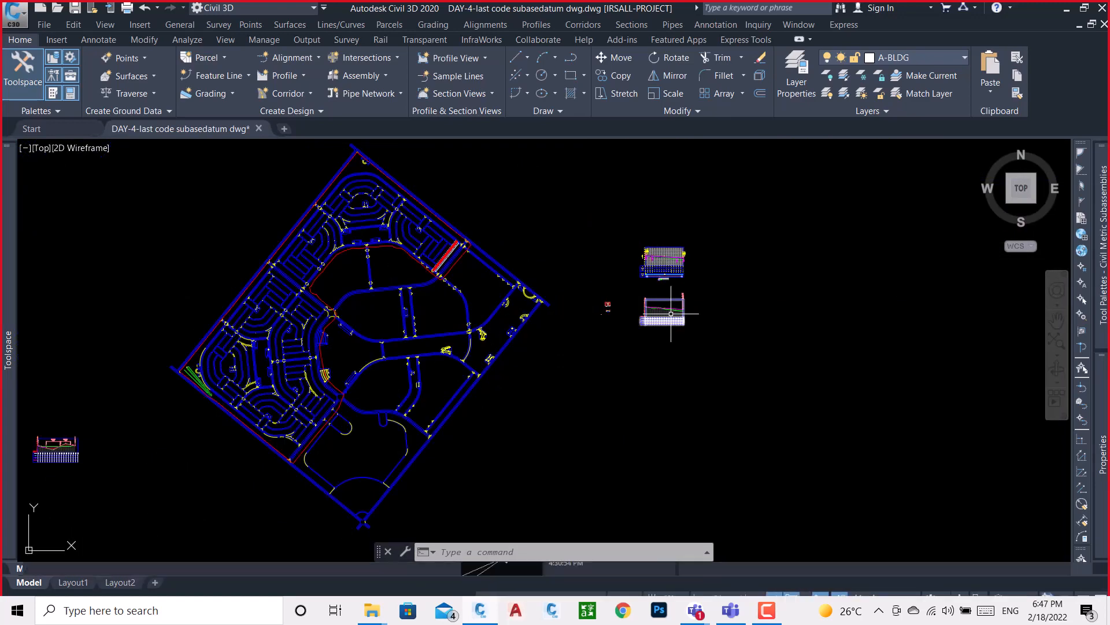
# - Open the new corridor's target mapping for its Test assembly region and edit the left hr width or offset target
pyautogui.scroll(10, 560, 331)
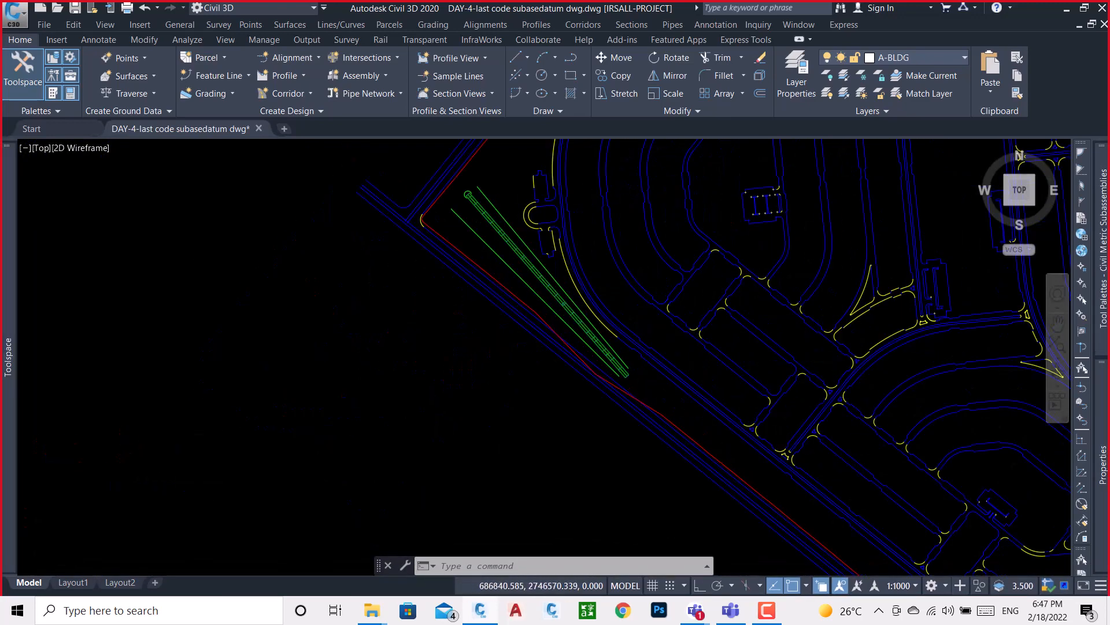
pyautogui.moveTo(478, 236); pyautogui.dragTo(463, 330, button='middle')
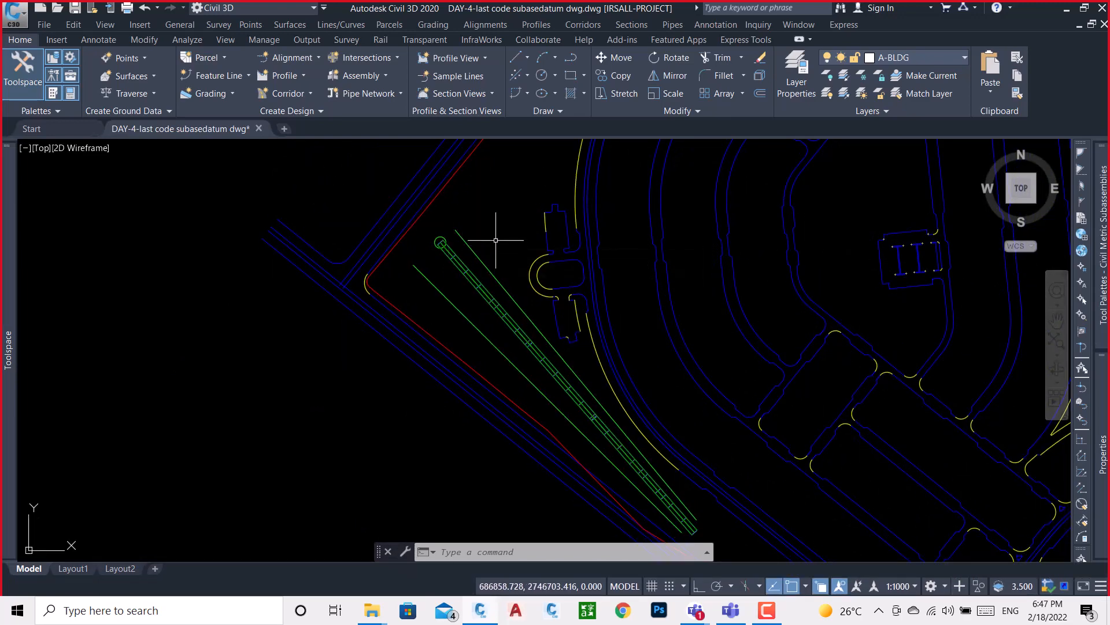
pyautogui.moveTo(495, 239)
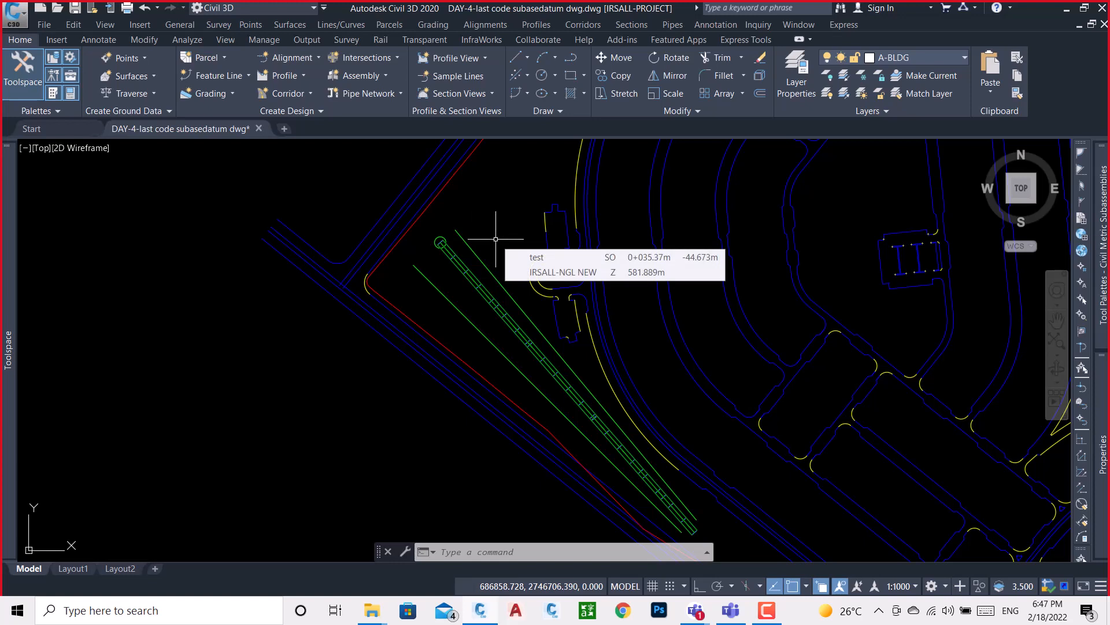
pyautogui.scroll(5, 471, 248)
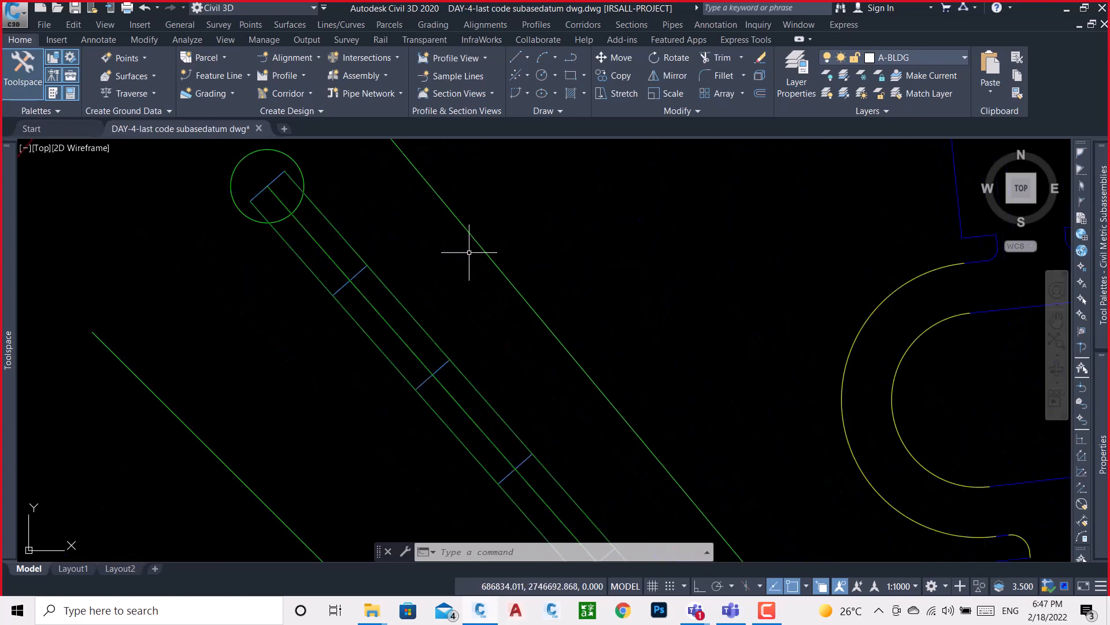
pyautogui.click(369, 275)
pyautogui.rightClick(377, 229)
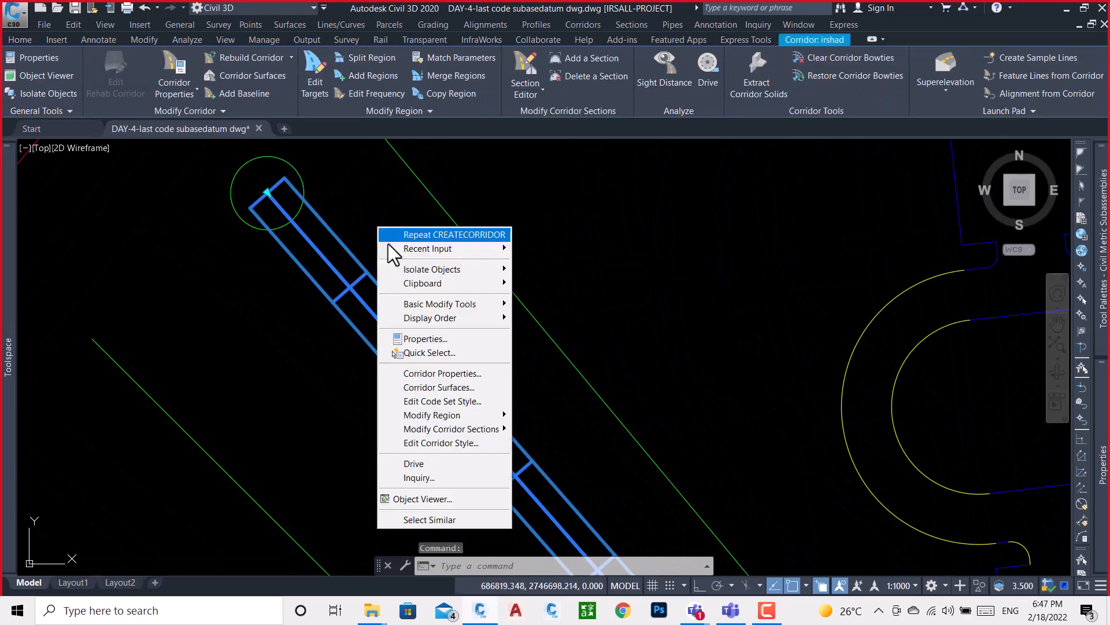
pyautogui.click(439, 374)
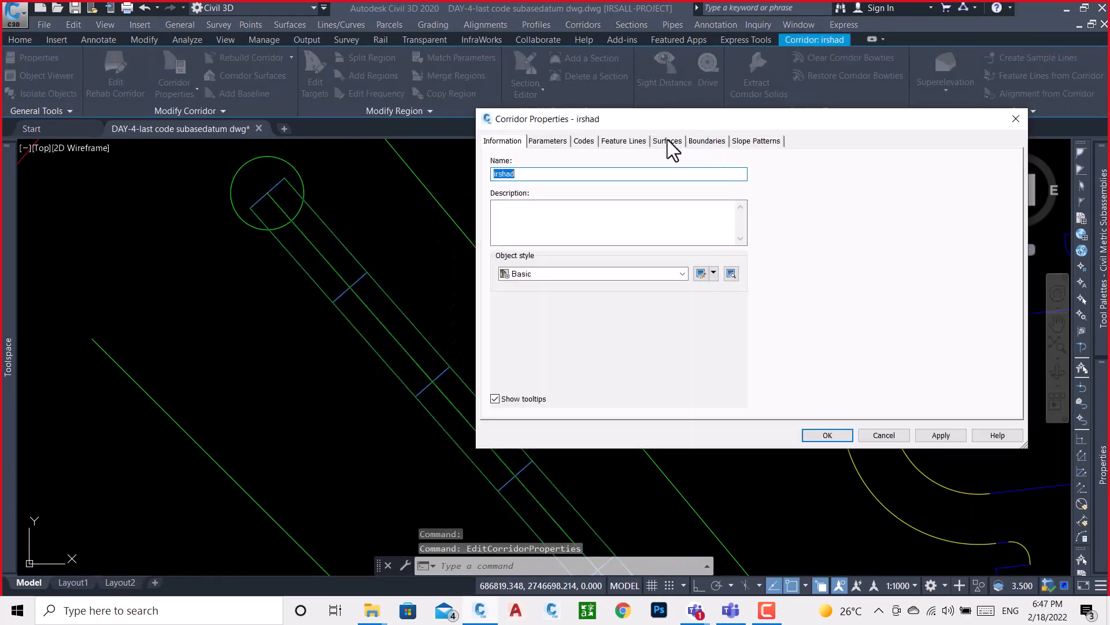
pyautogui.click(547, 141)
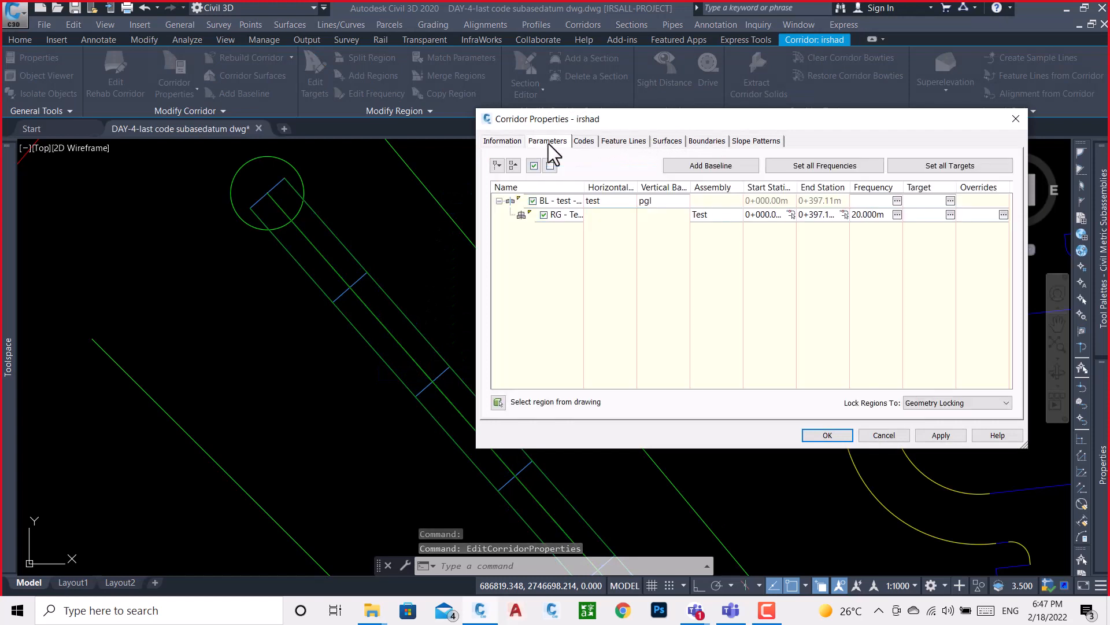
pyautogui.click(950, 214)
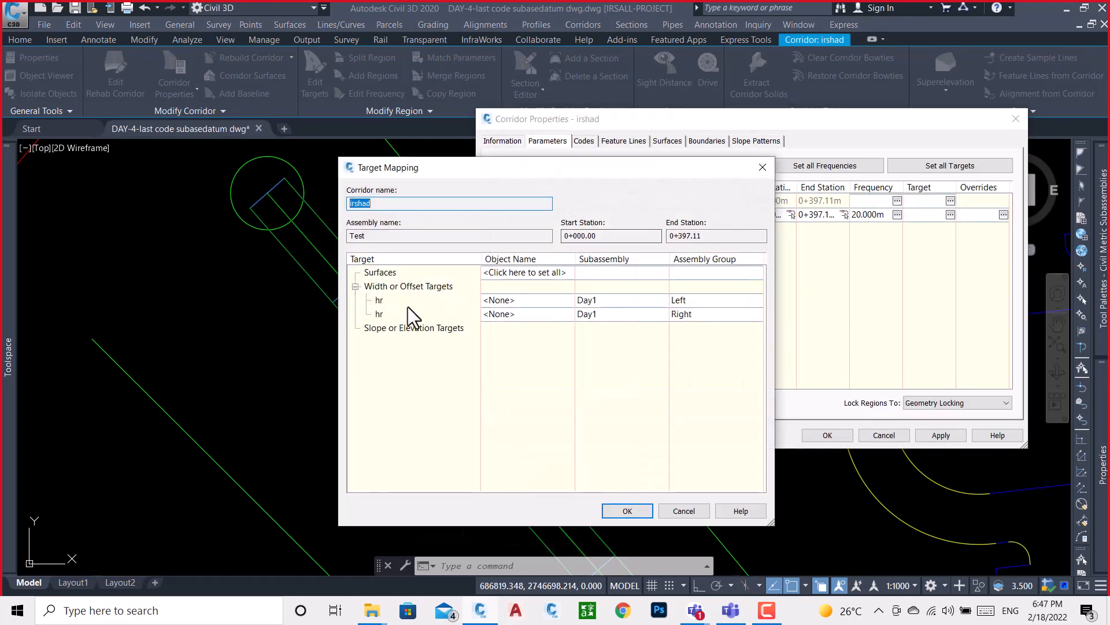
pyautogui.click(536, 300)
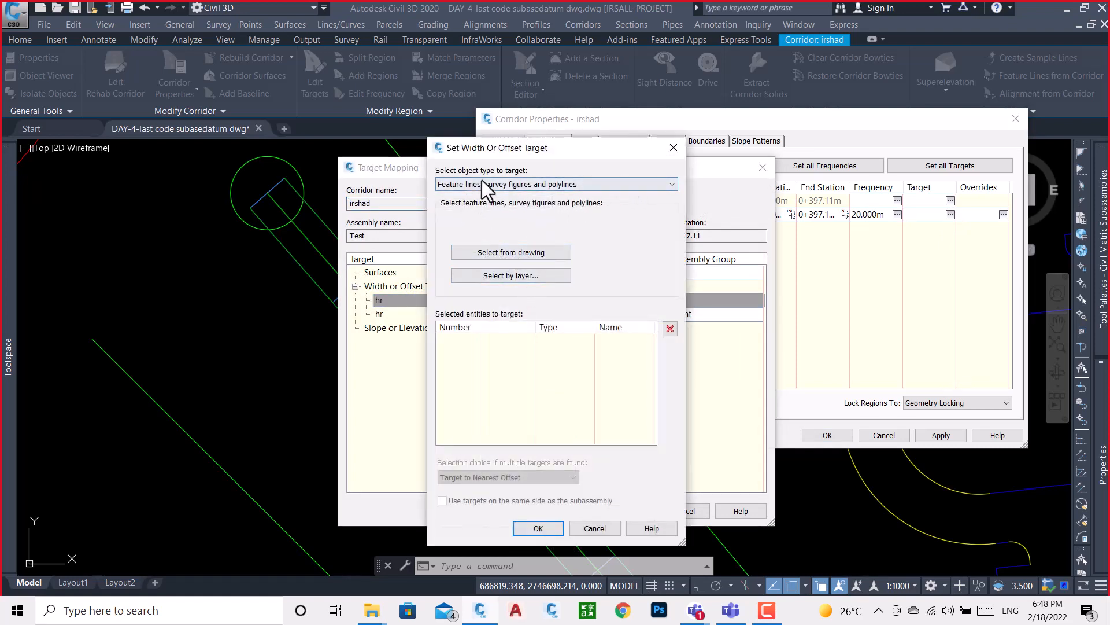
# - Check the alignments offered as width targets, then return the object type to feature lines, survey figures and polylines
pyautogui.click(576, 183)
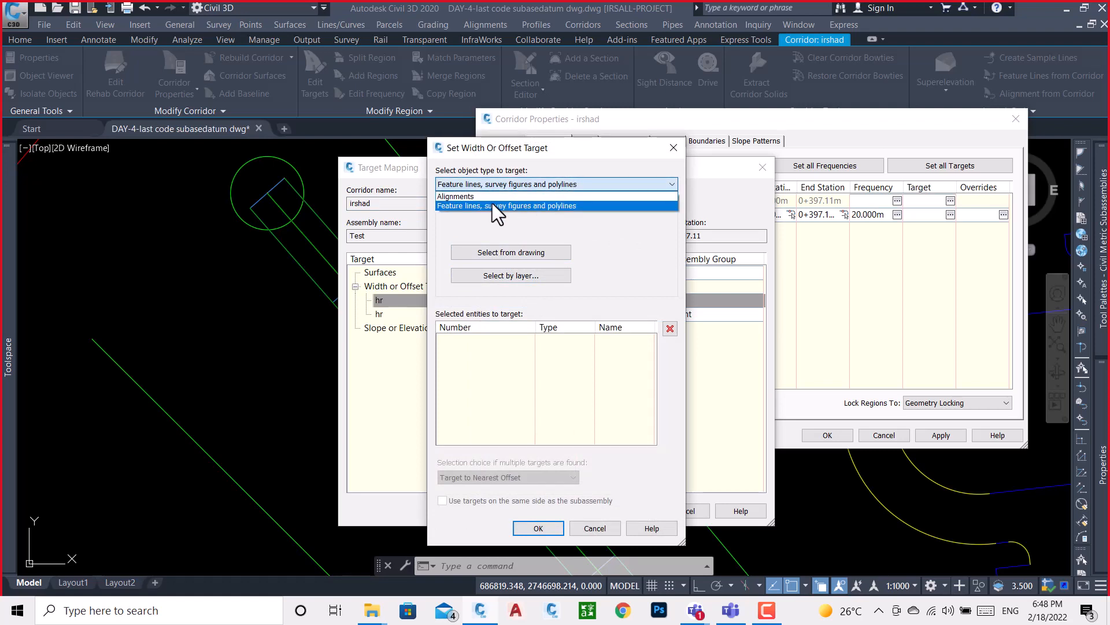
pyautogui.click(464, 197)
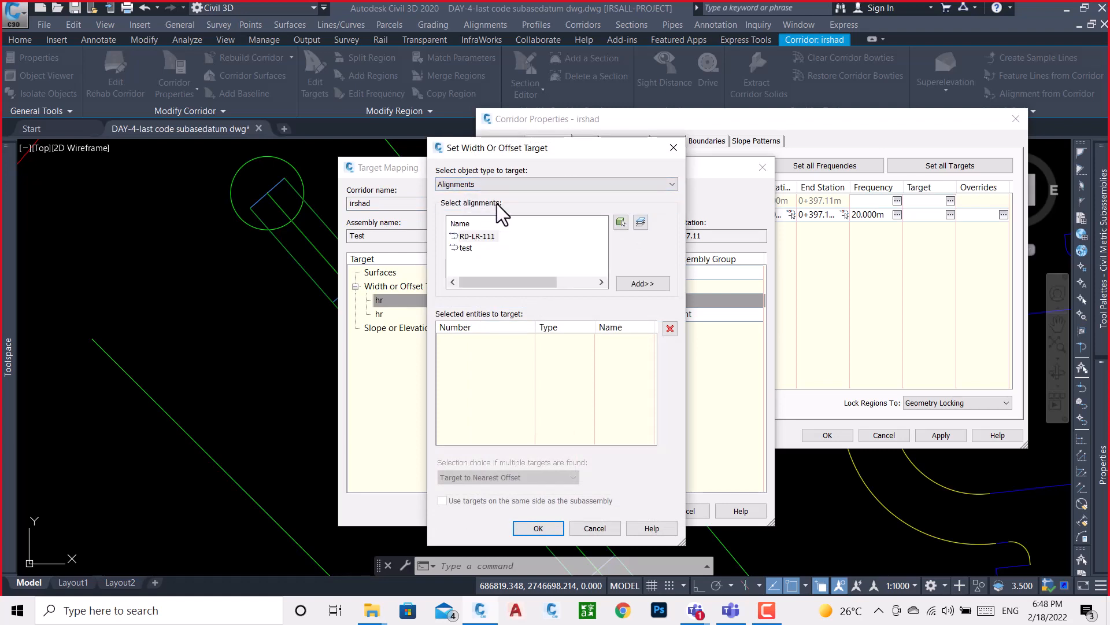
pyautogui.click(532, 184)
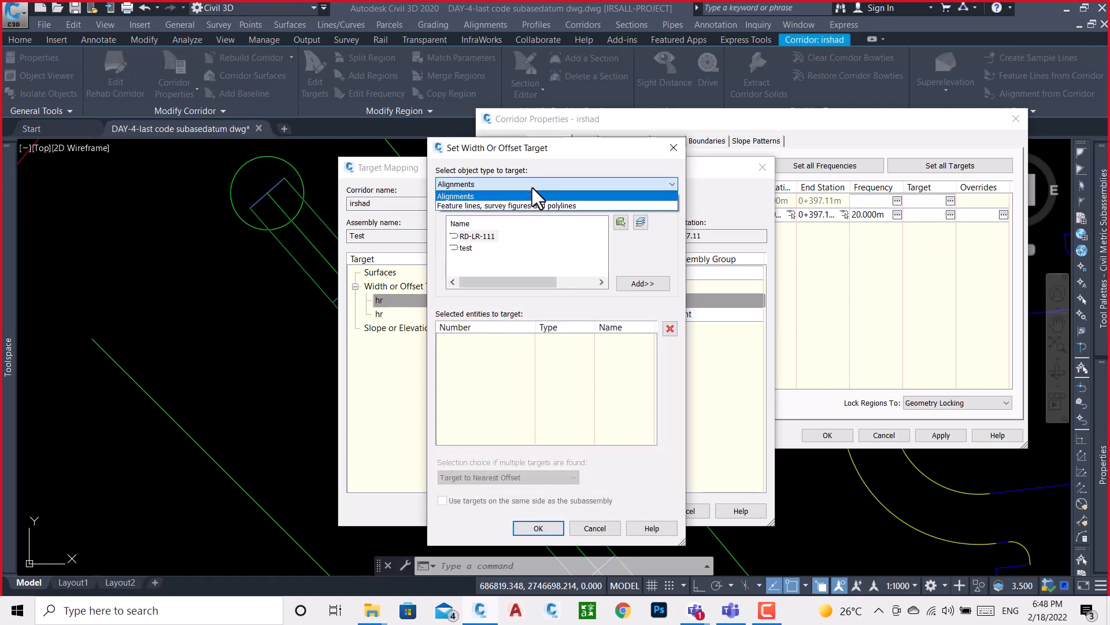
pyautogui.click(503, 206)
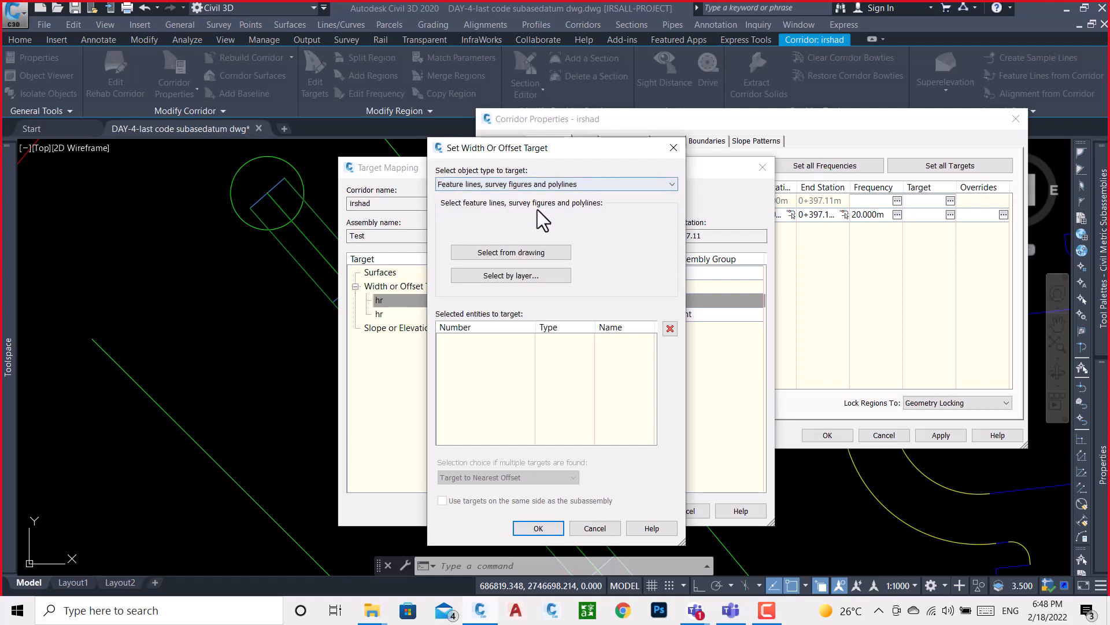
# - Assign both green polylines flanking the corridor as the left hr width or offset target
pyautogui.click(531, 253)
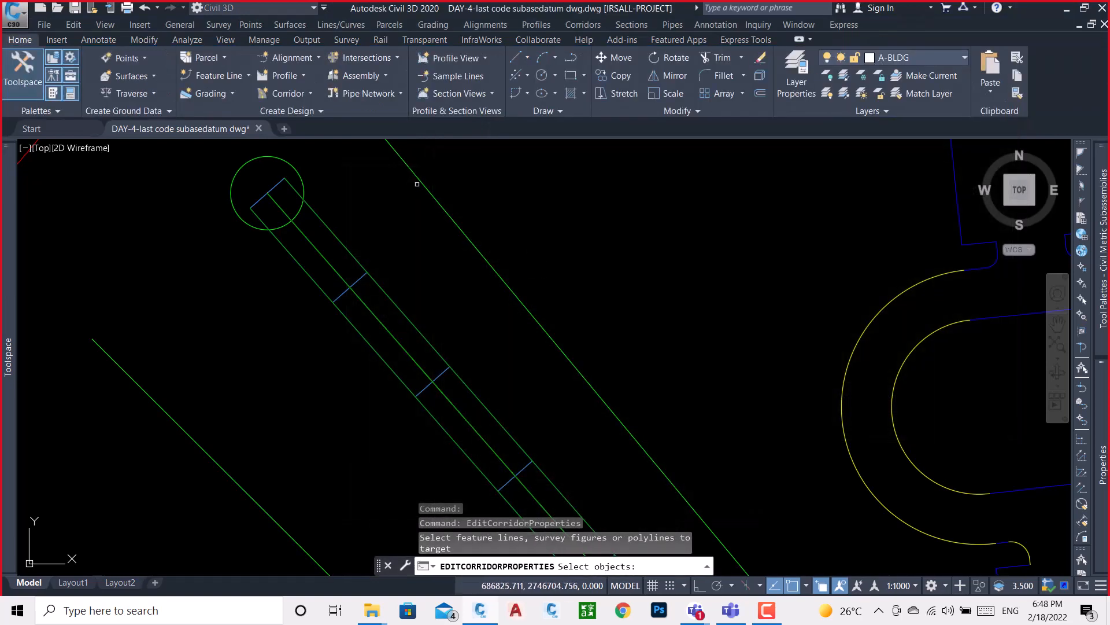
pyautogui.click(422, 185)
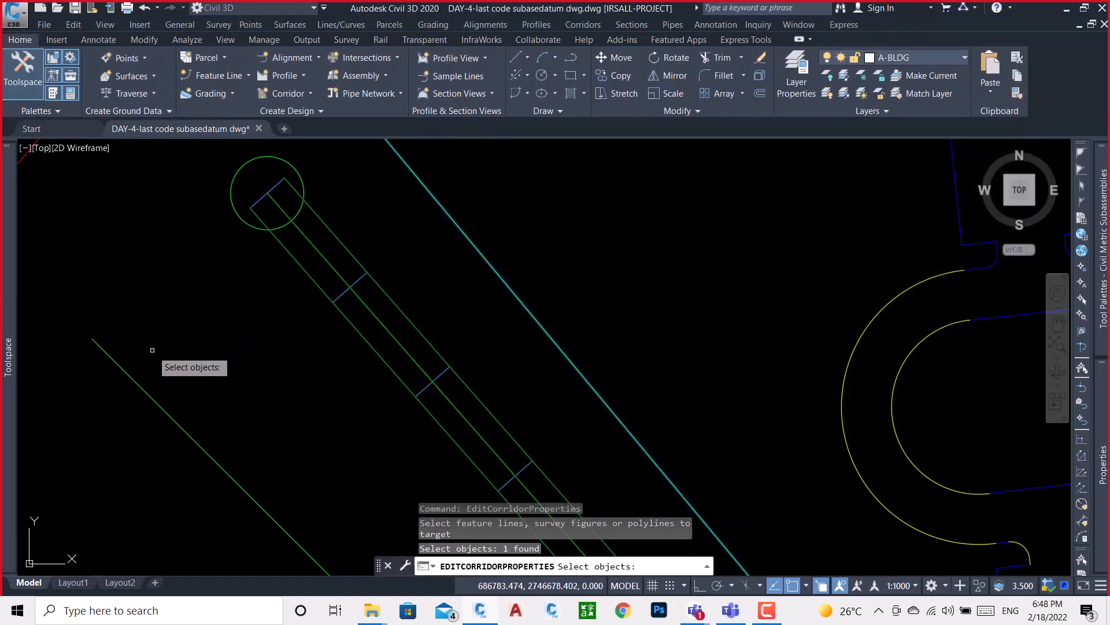
pyautogui.scroll(-2, 215, 277)
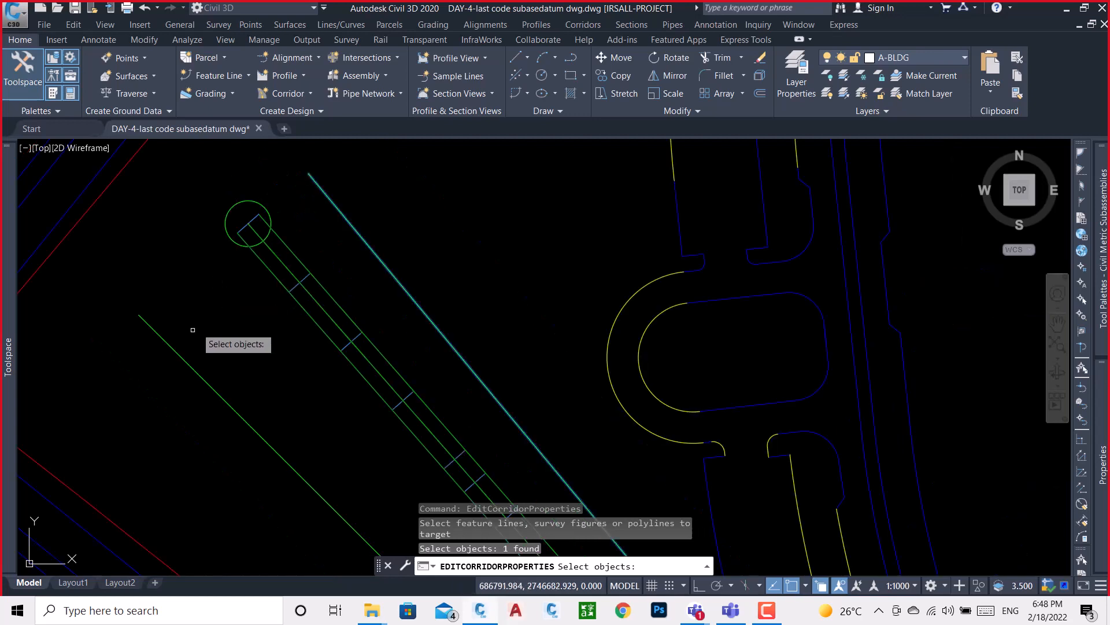
pyautogui.click(166, 343)
pyautogui.scroll(-2, 199, 282)
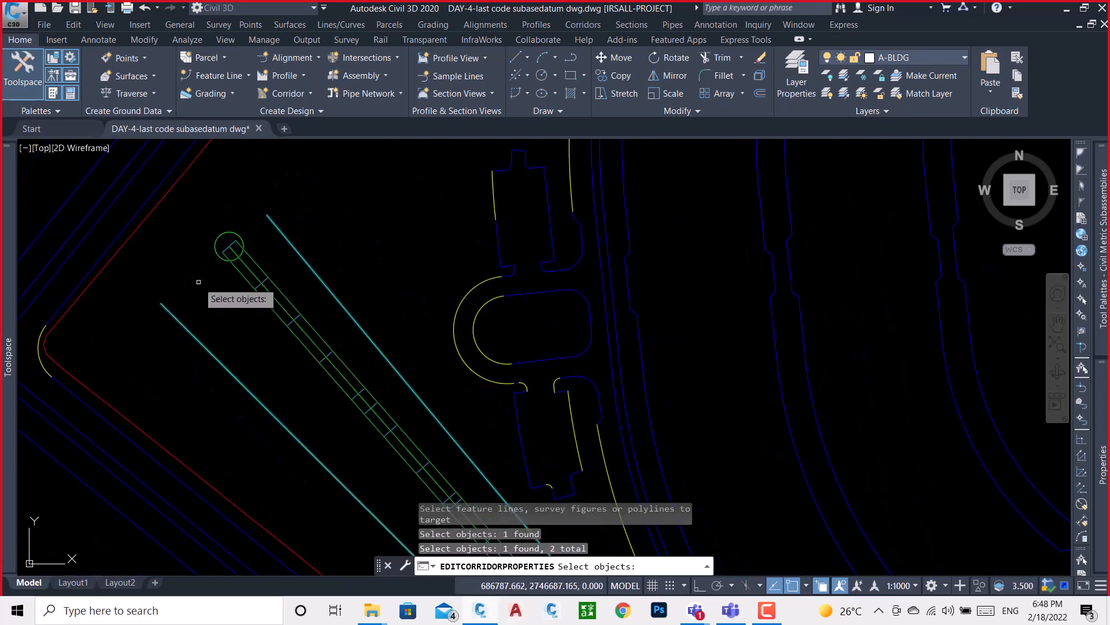
pyautogui.scroll(-3, 198, 282)
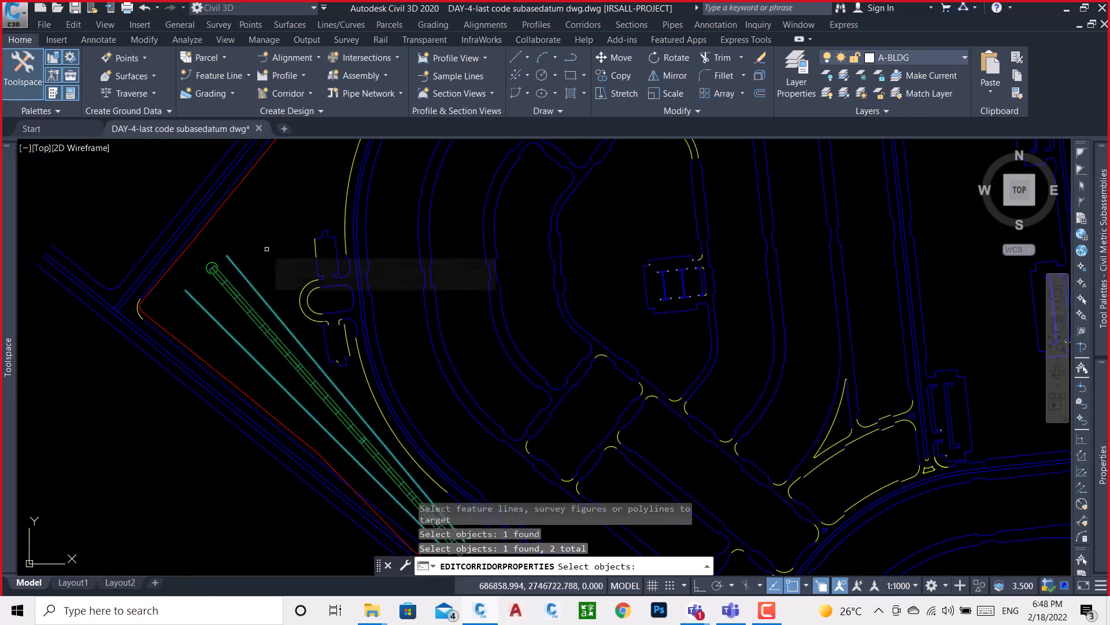
pyautogui.press('Return')
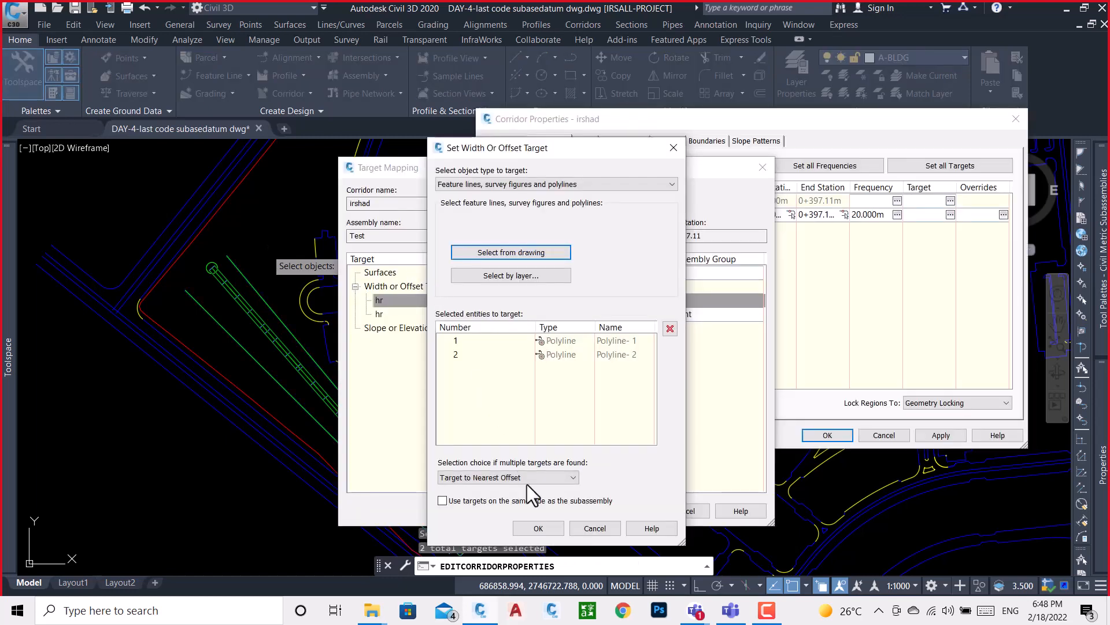
pyautogui.click(540, 527)
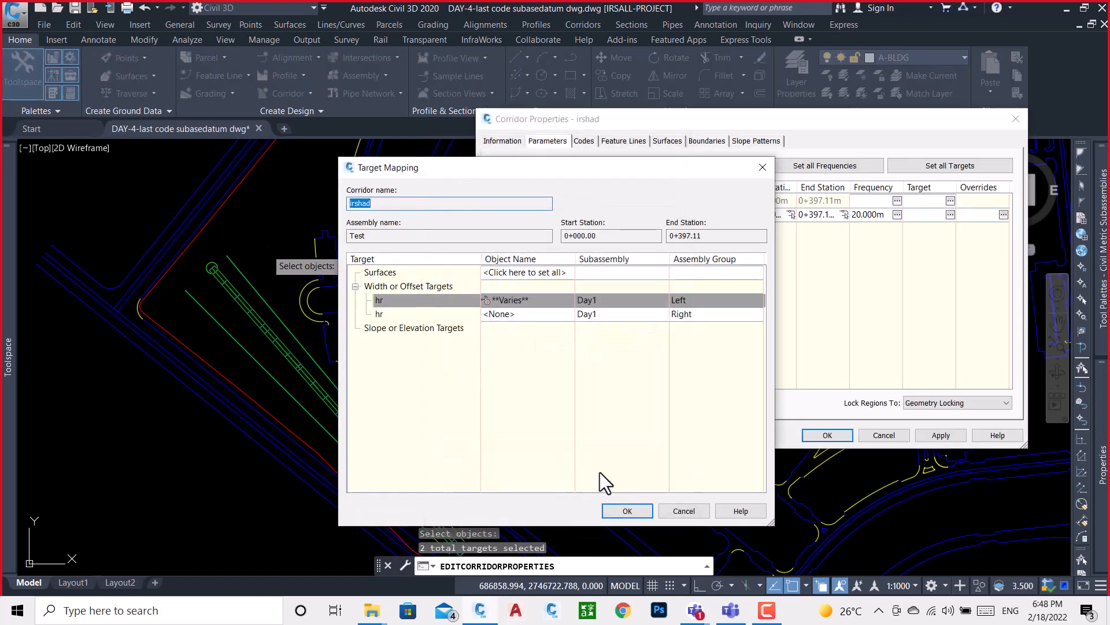
# - Accept the target mapping, apply it to rebuild the corridor, and close the corridor properties
pyautogui.click(636, 514)
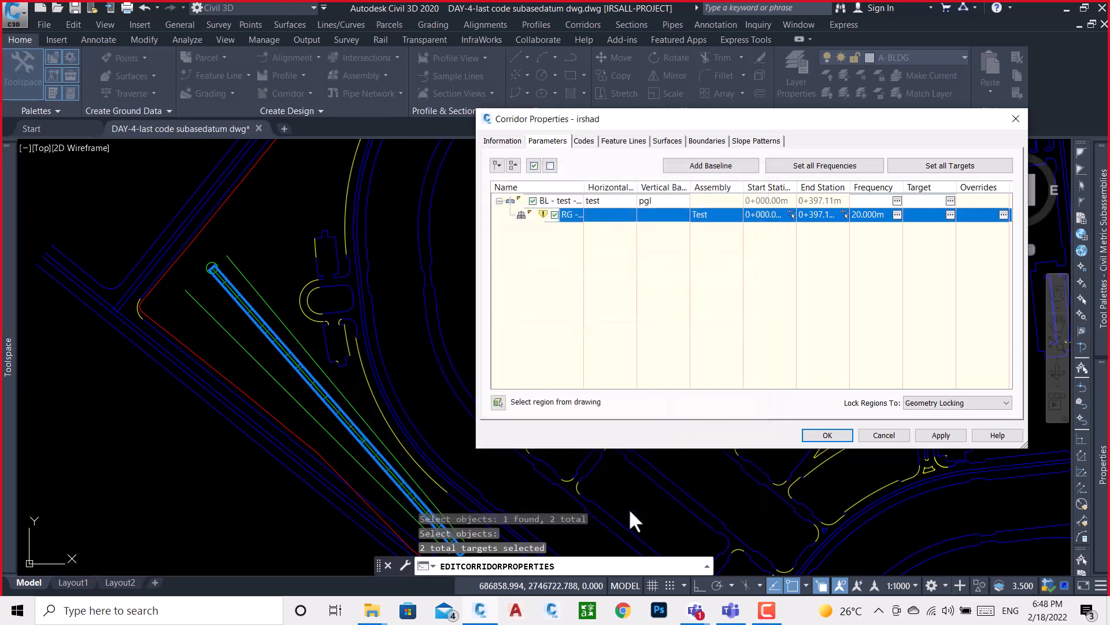
pyautogui.click(925, 434)
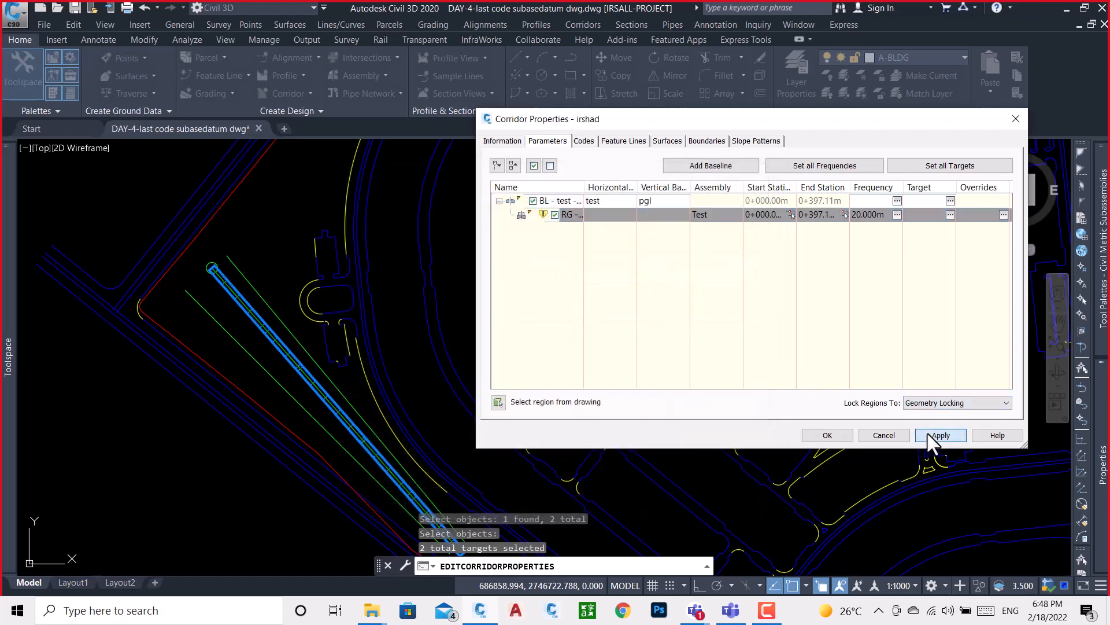
pyautogui.click(517, 266)
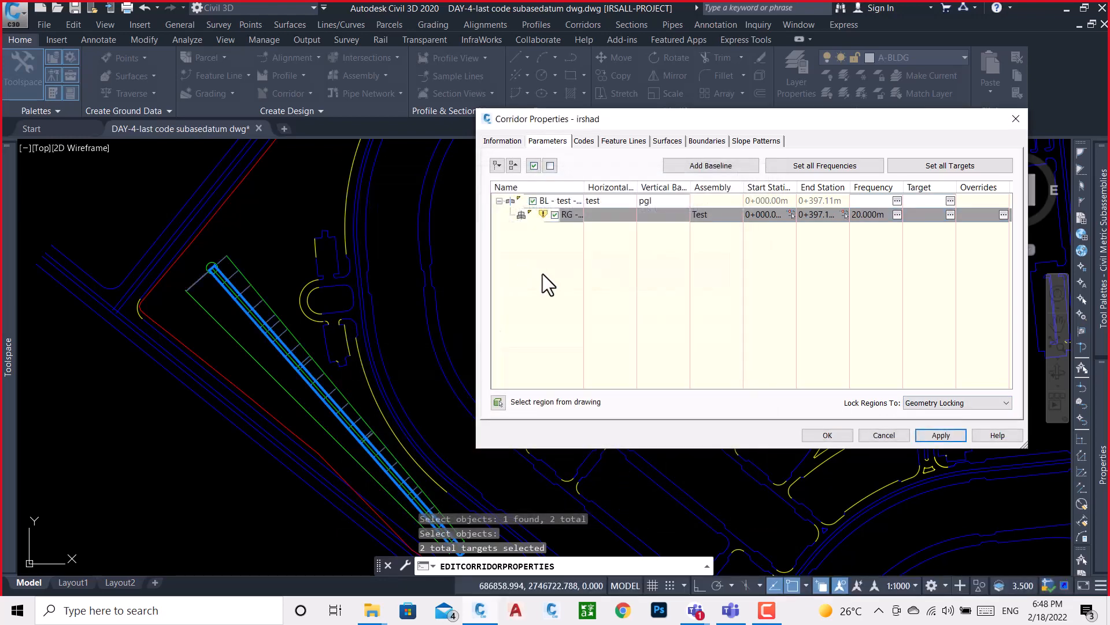
pyautogui.click(827, 435)
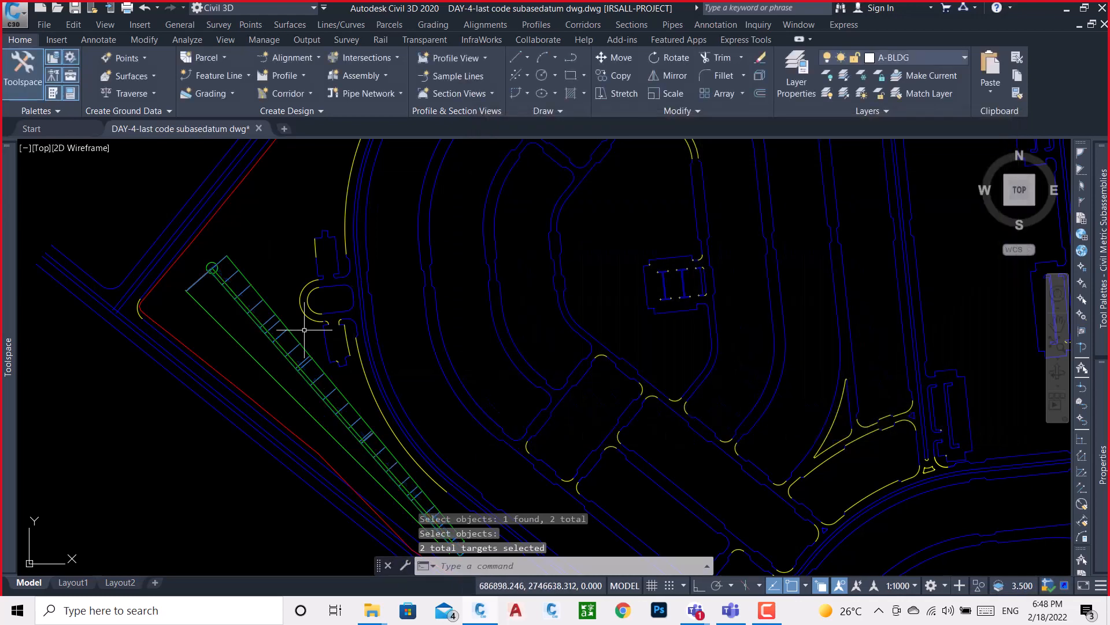
# - Examine how both sides of the rebuilt corridor run against the green polylines from its start to its end
pyautogui.scroll(4, 215, 280)
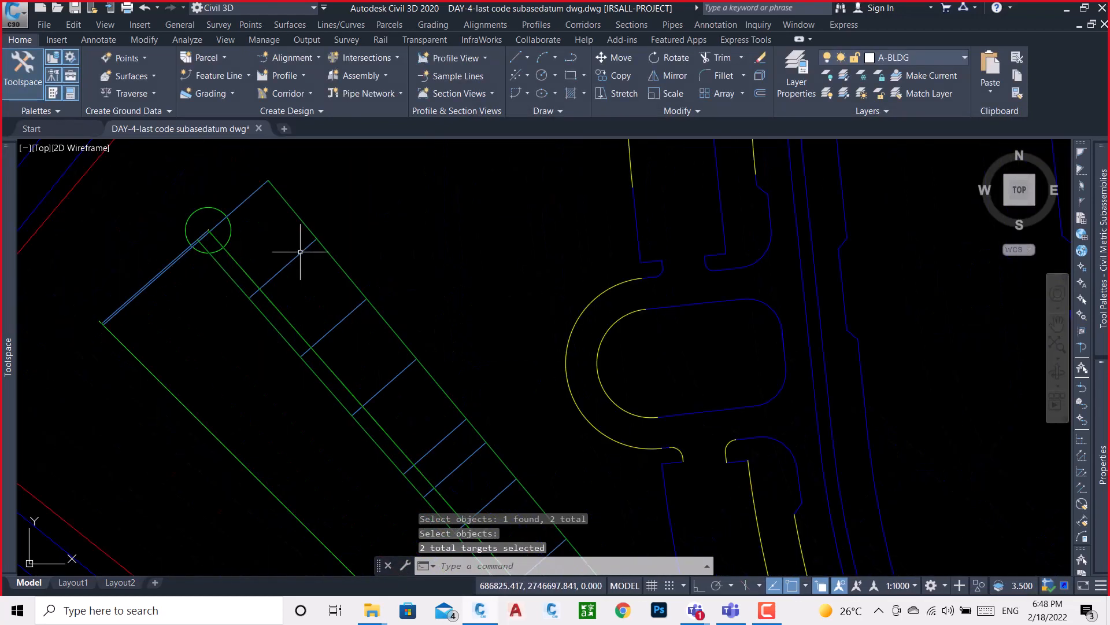
pyautogui.scroll(-4, 330, 208)
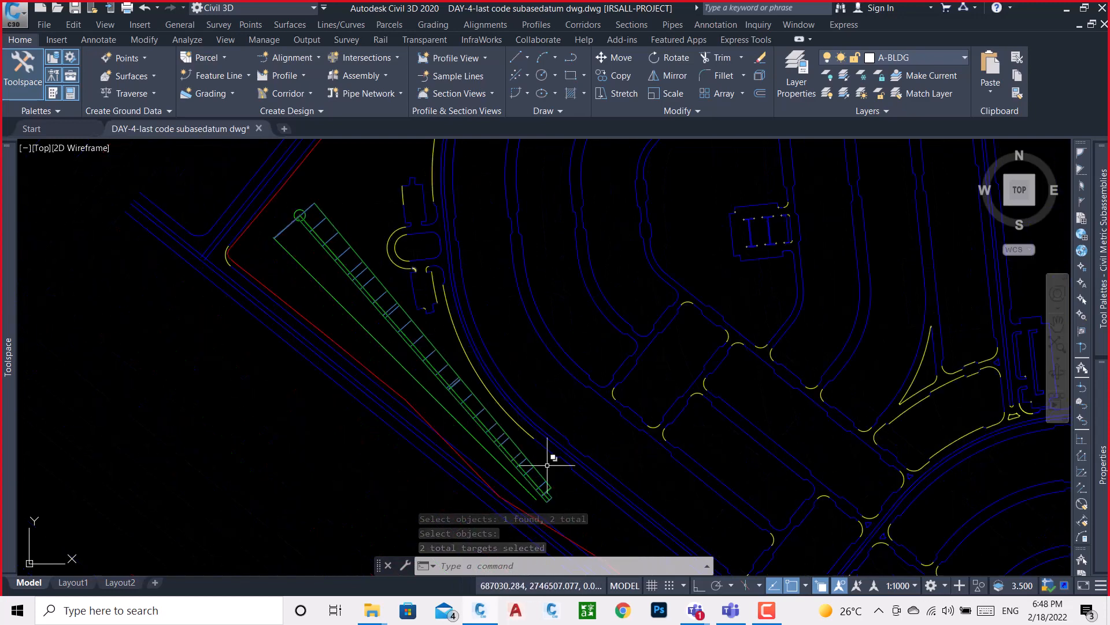
pyautogui.scroll(8, 298, 217)
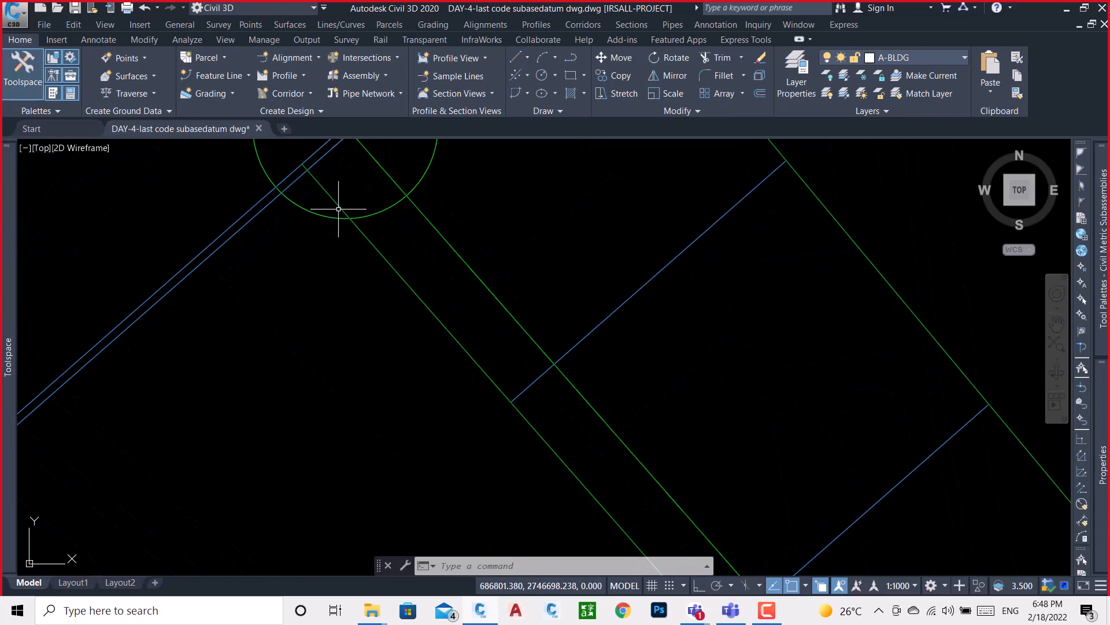
pyautogui.click(339, 209)
pyautogui.scroll(-4, 306, 229)
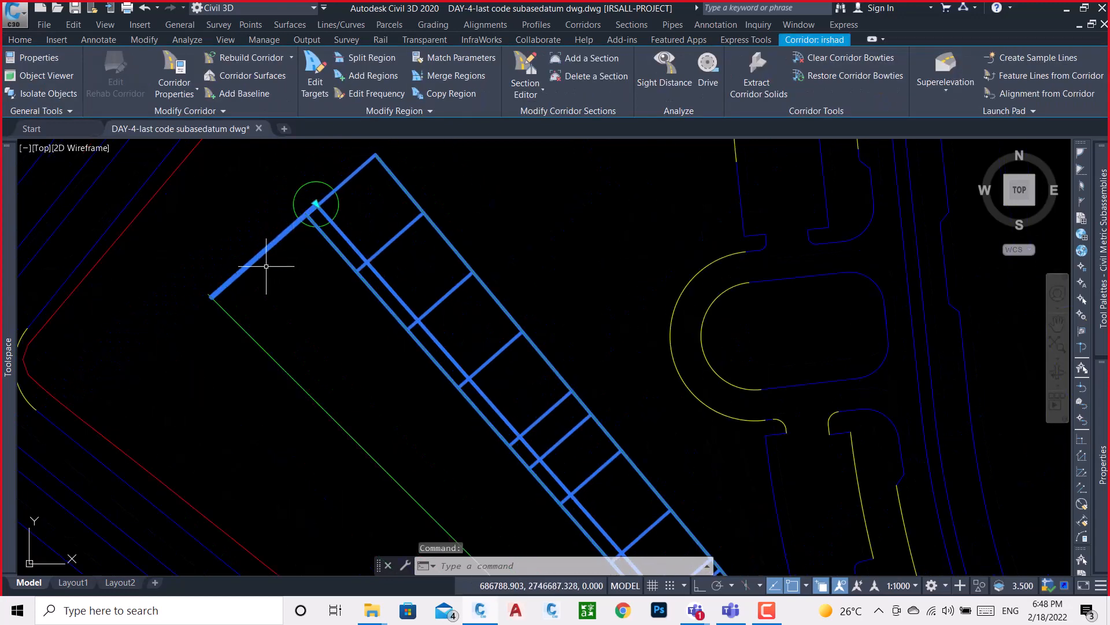
pyautogui.scroll(4, 193, 260)
pyautogui.scroll(-5, 222, 247)
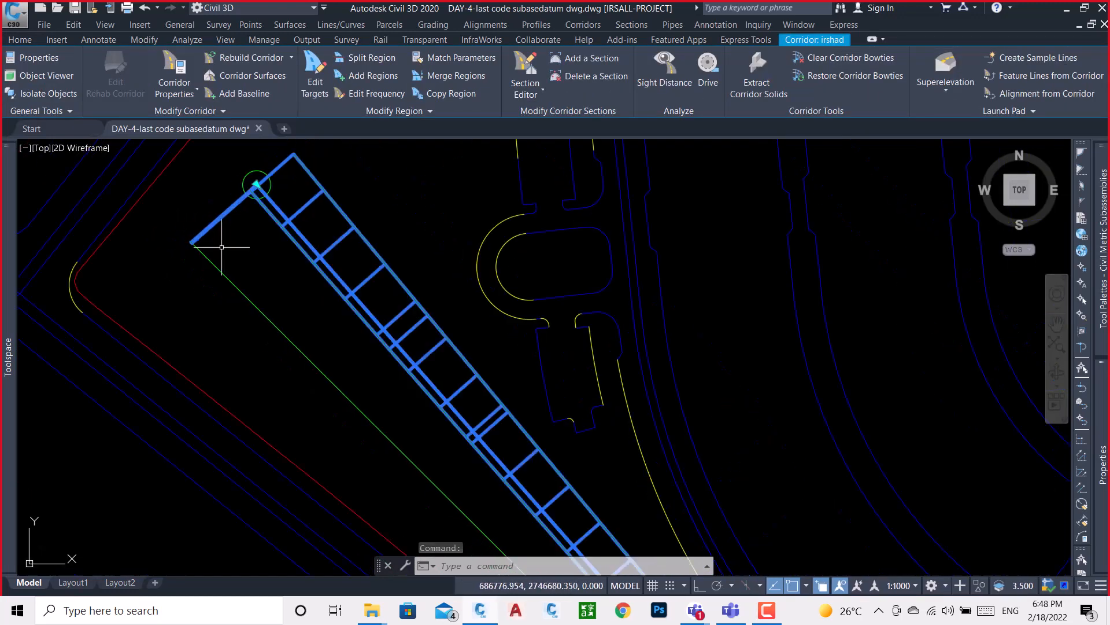
pyautogui.scroll(-2, 243, 271)
pyautogui.scroll(-3, 347, 300)
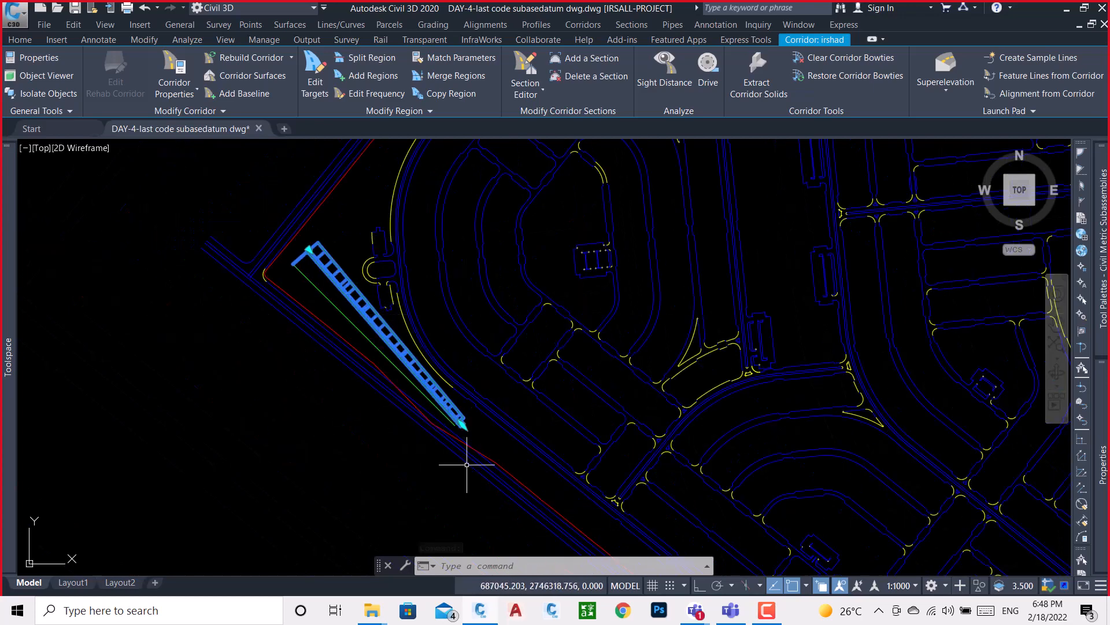
pyautogui.scroll(4, 467, 464)
pyautogui.press('Escape')
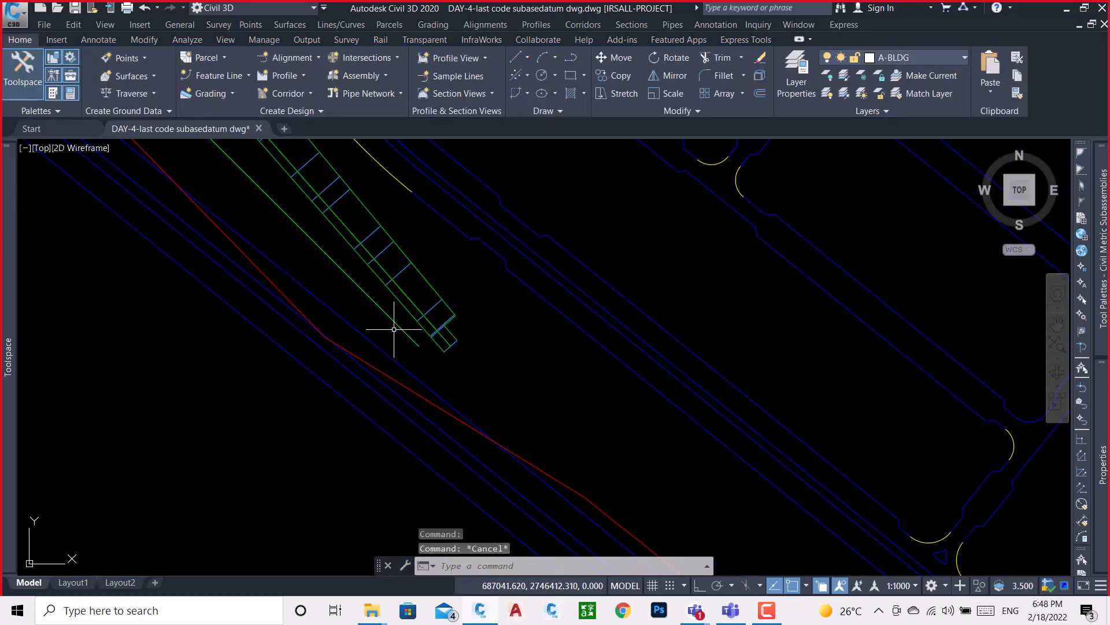
pyautogui.click(379, 311)
pyautogui.click(371, 303)
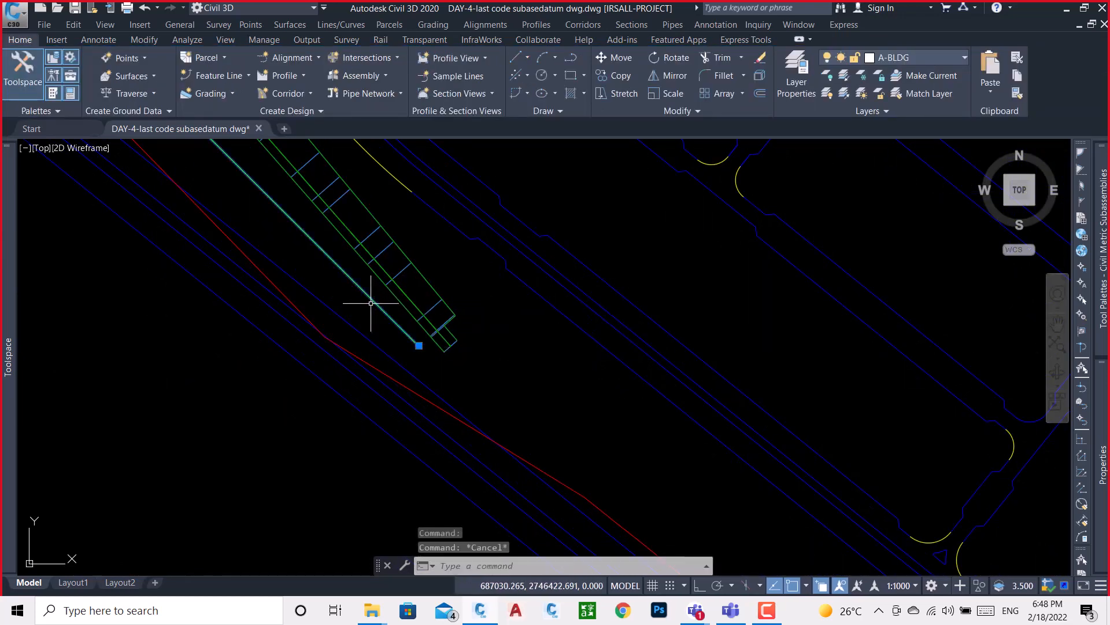
pyautogui.click(392, 322)
pyautogui.press('Escape')
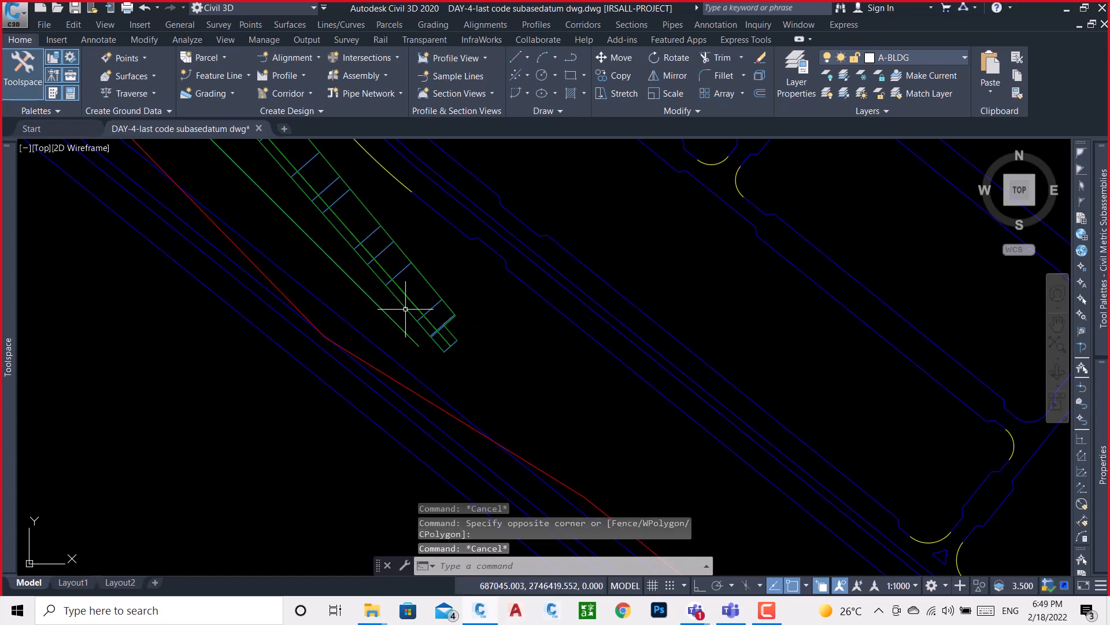
# - Open the corridor region's target mapping and review the objects assigned to the left hr width or offset target
pyautogui.click(399, 264)
pyautogui.rightClick(402, 270)
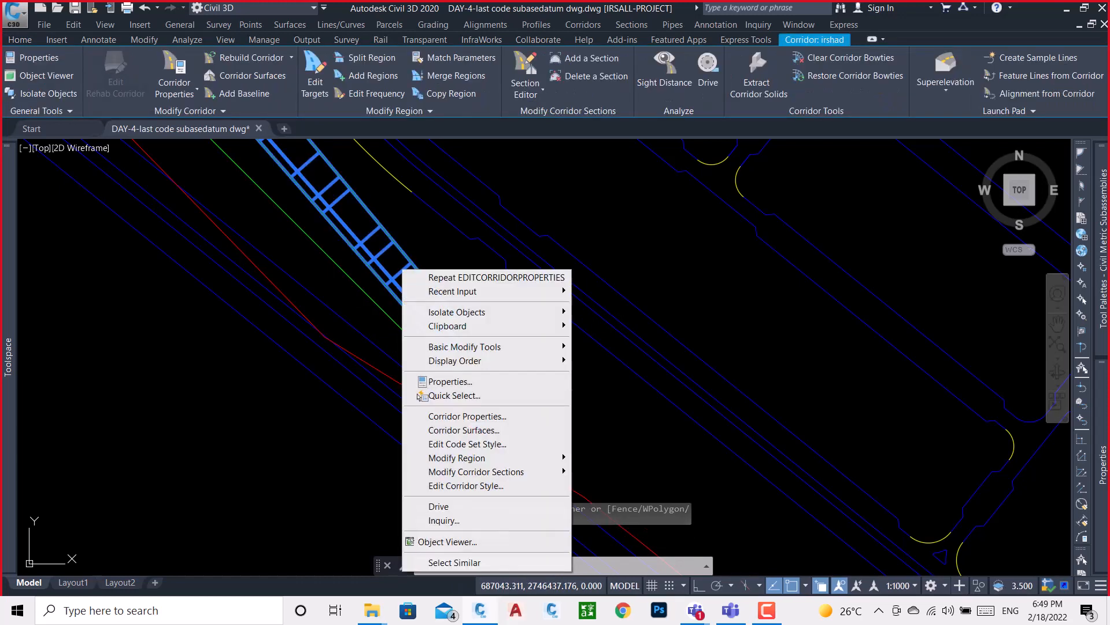
pyautogui.click(481, 417)
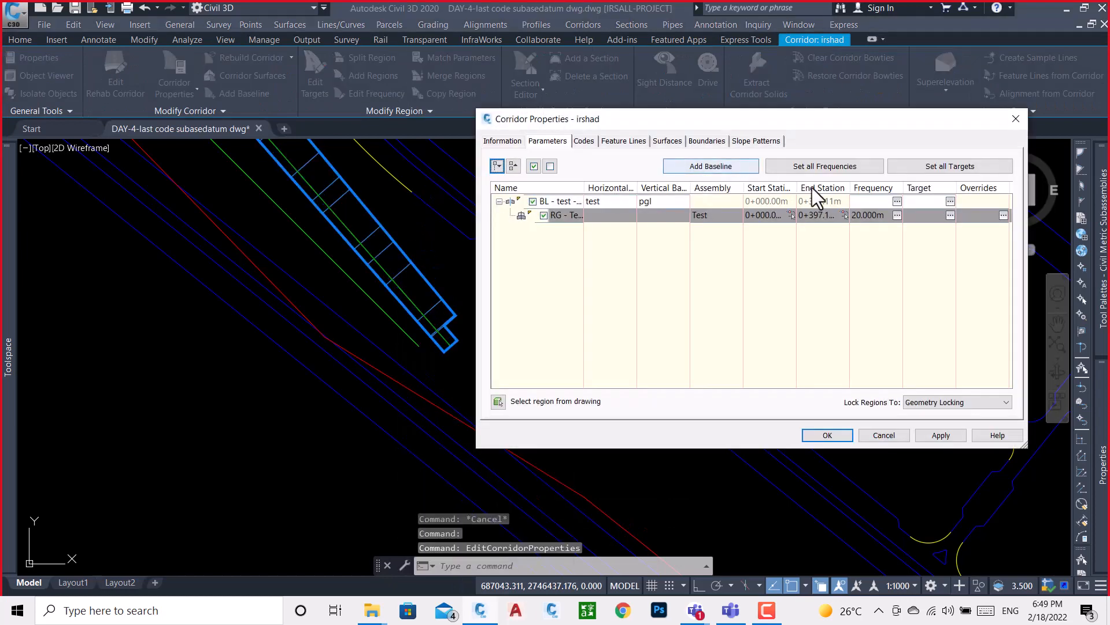
pyautogui.click(951, 215)
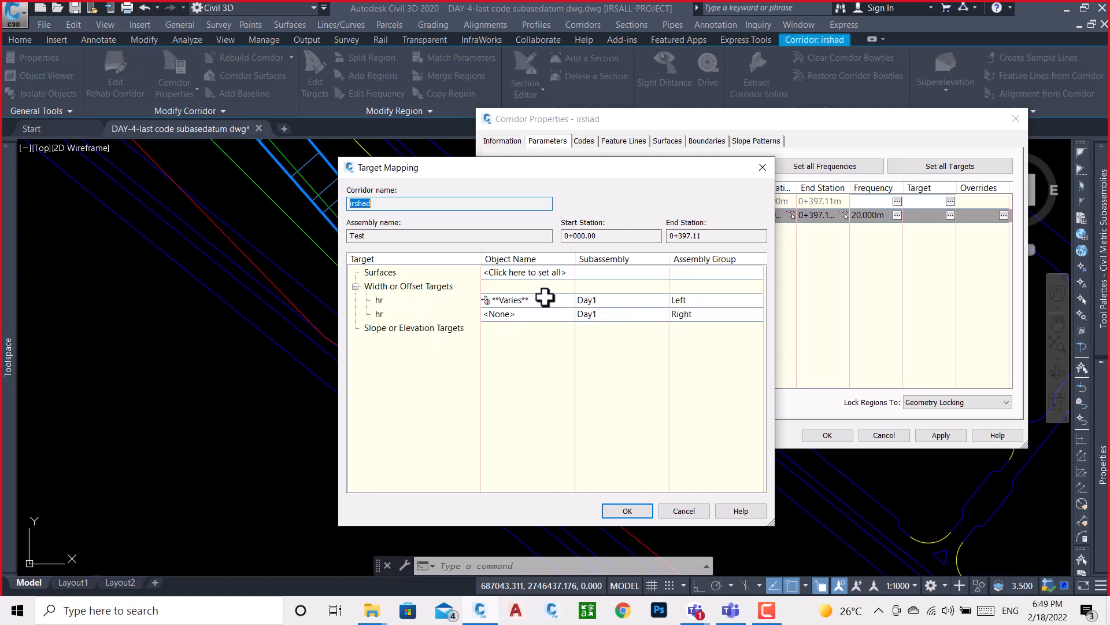
pyautogui.click(508, 301)
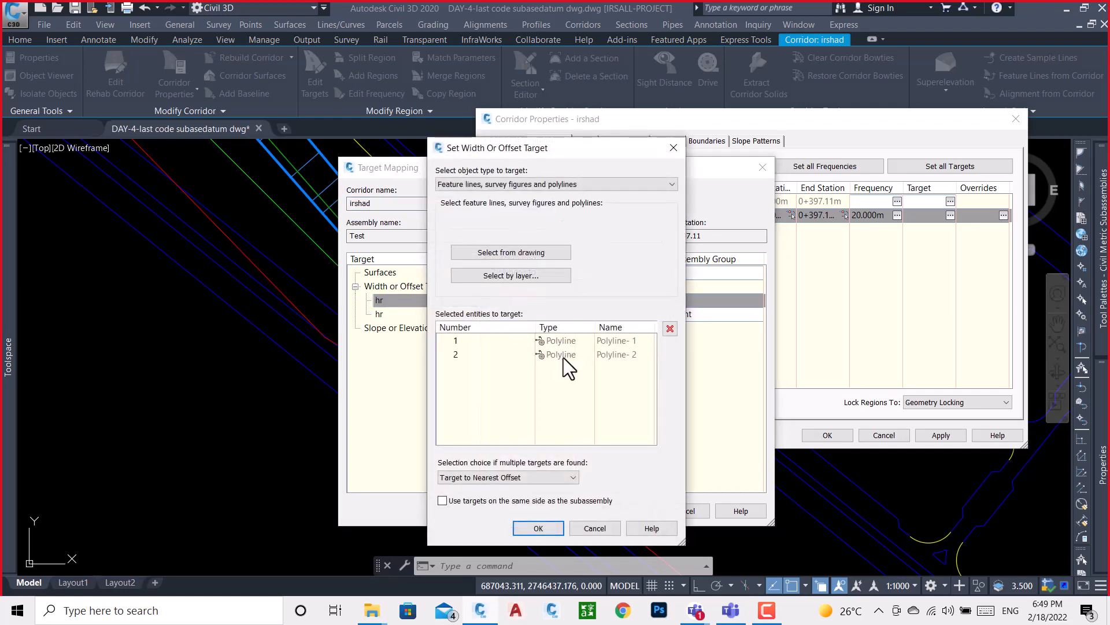
# - Try to remove both polylines from the left hr target, closing the target and corridor property dialogs without applying
pyautogui.click(579, 350)
pyautogui.click(670, 328)
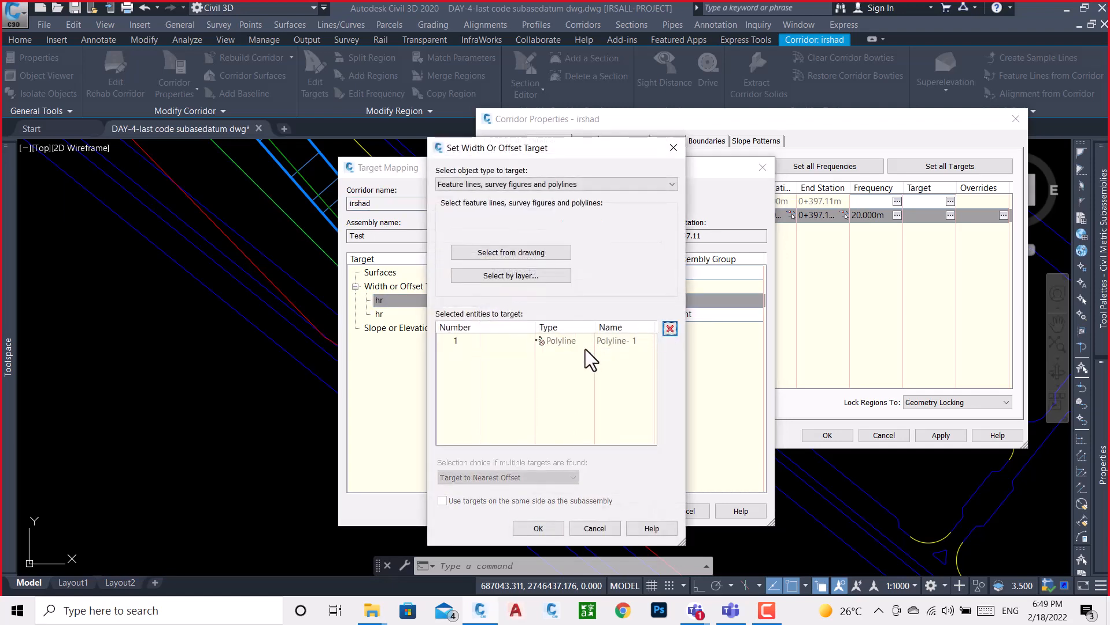
pyautogui.click(560, 342)
pyautogui.click(670, 329)
pyautogui.click(672, 148)
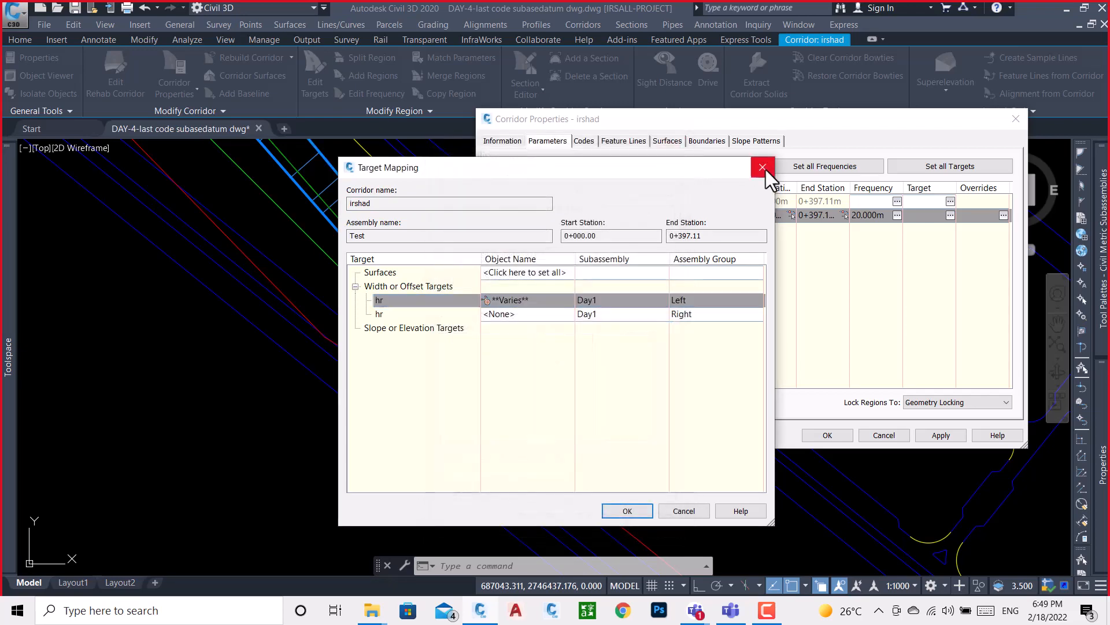
pyautogui.click(764, 168)
pyautogui.click(1016, 118)
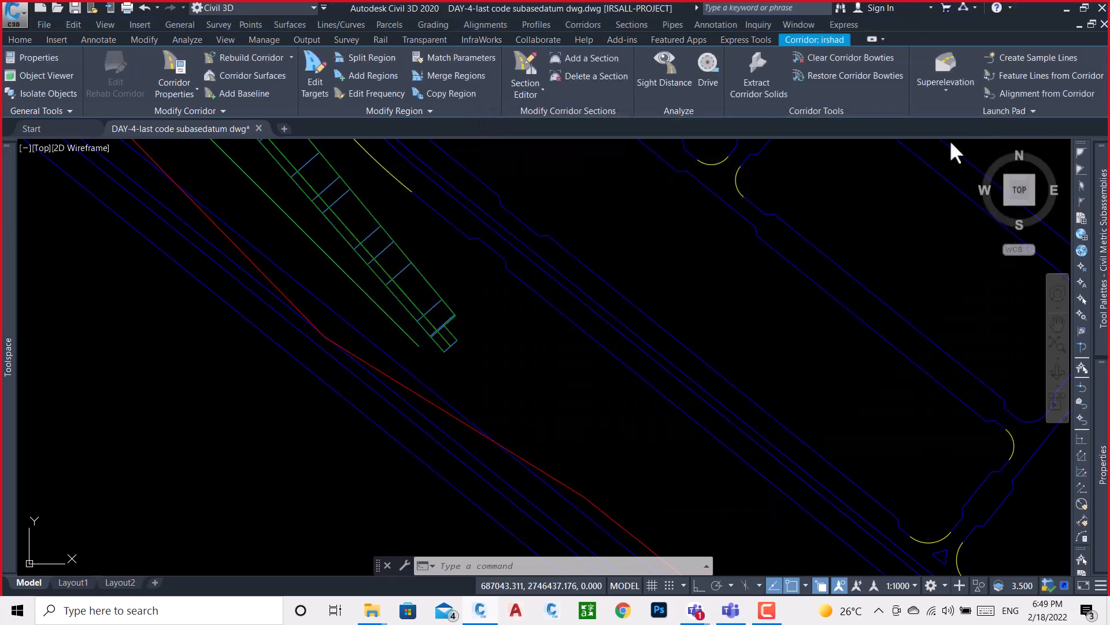
# - Delete the existing corridor between the green polylines
pyautogui.click(374, 234)
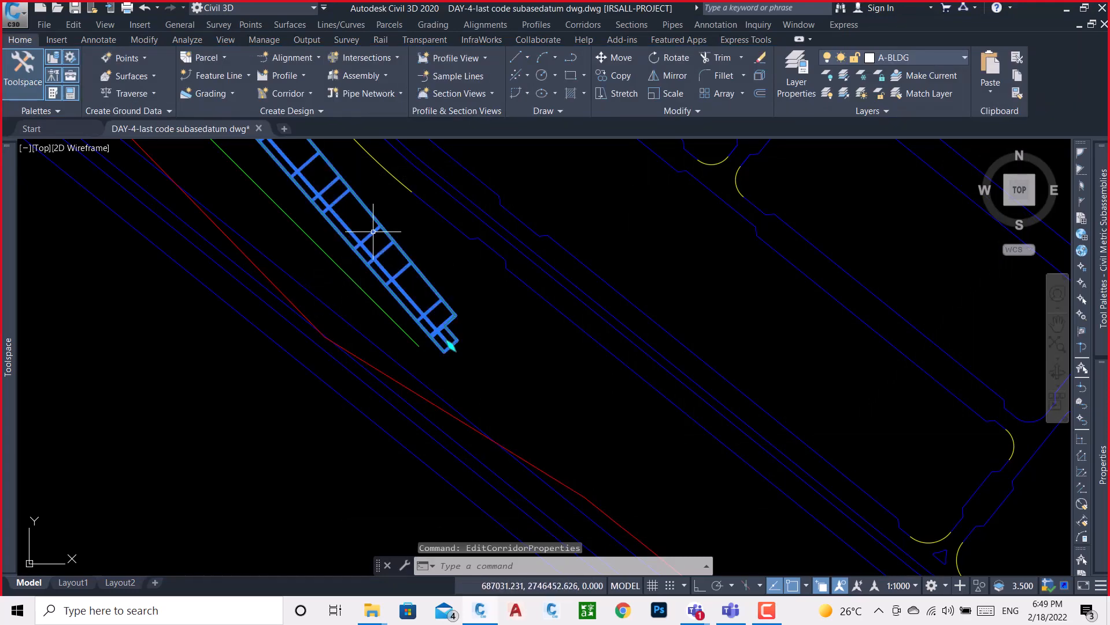
pyautogui.scroll(-5, 375, 233)
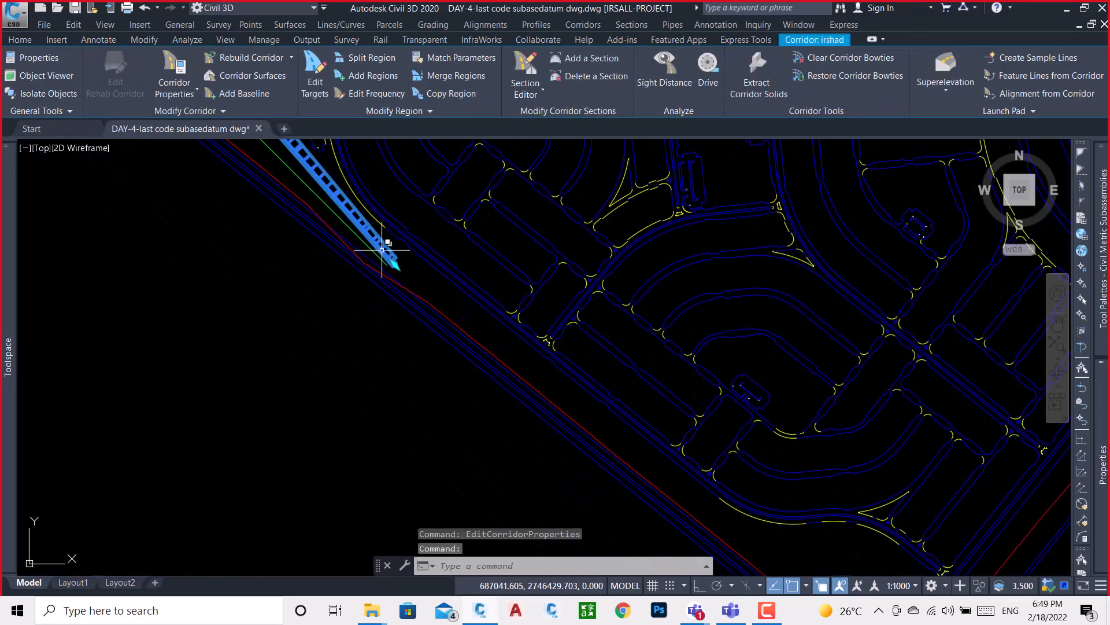
pyautogui.press('Delete')
# - Rename the right-hand Day1 subassembly of the Test assembly as r
pyautogui.scroll(-10, 367, 310)
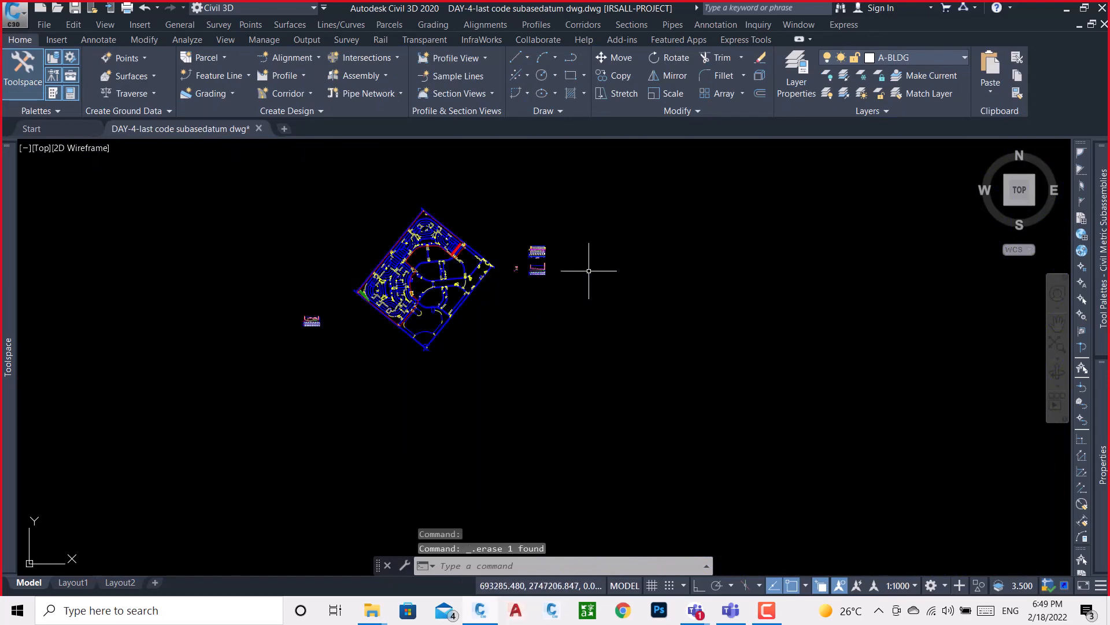
pyautogui.scroll(10, 537, 267)
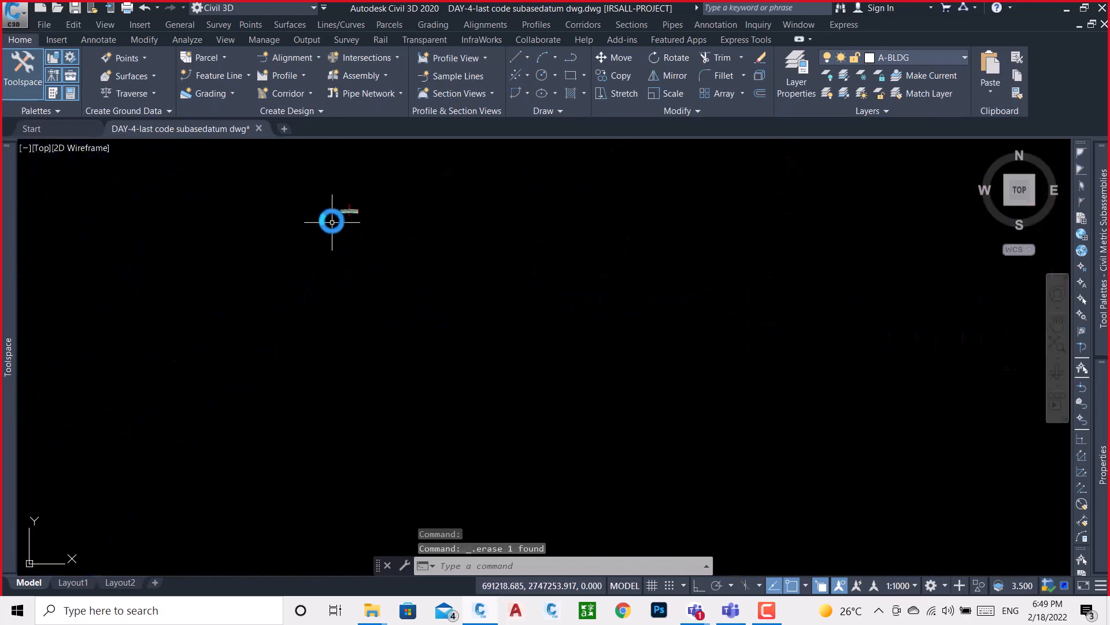
pyautogui.moveTo(385, 205); pyautogui.dragTo(378, 283, button='middle')
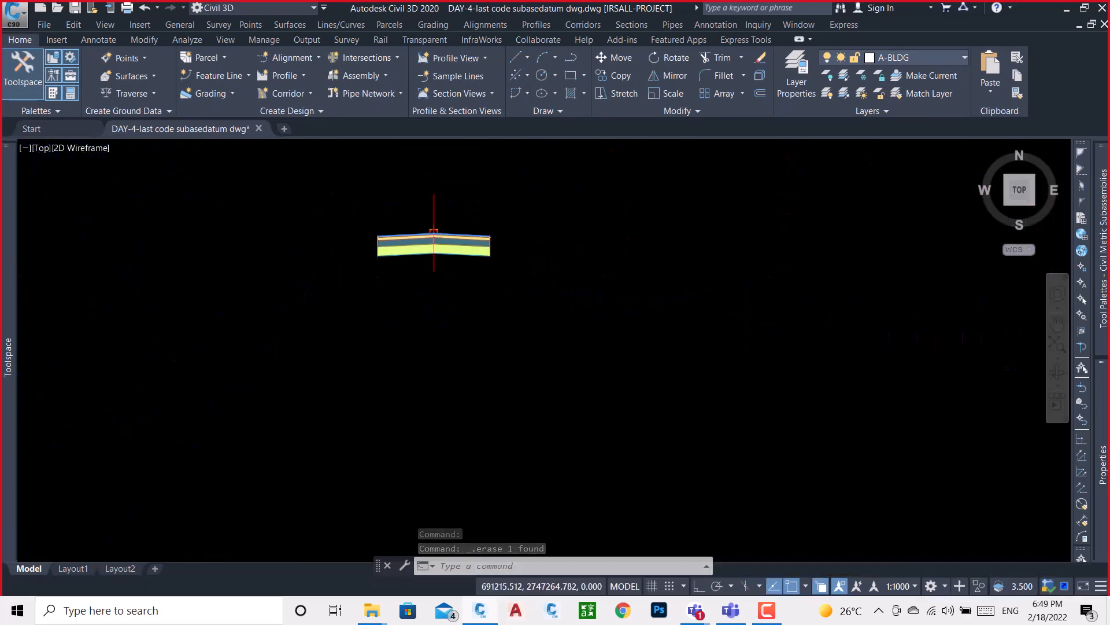
pyautogui.click(456, 231)
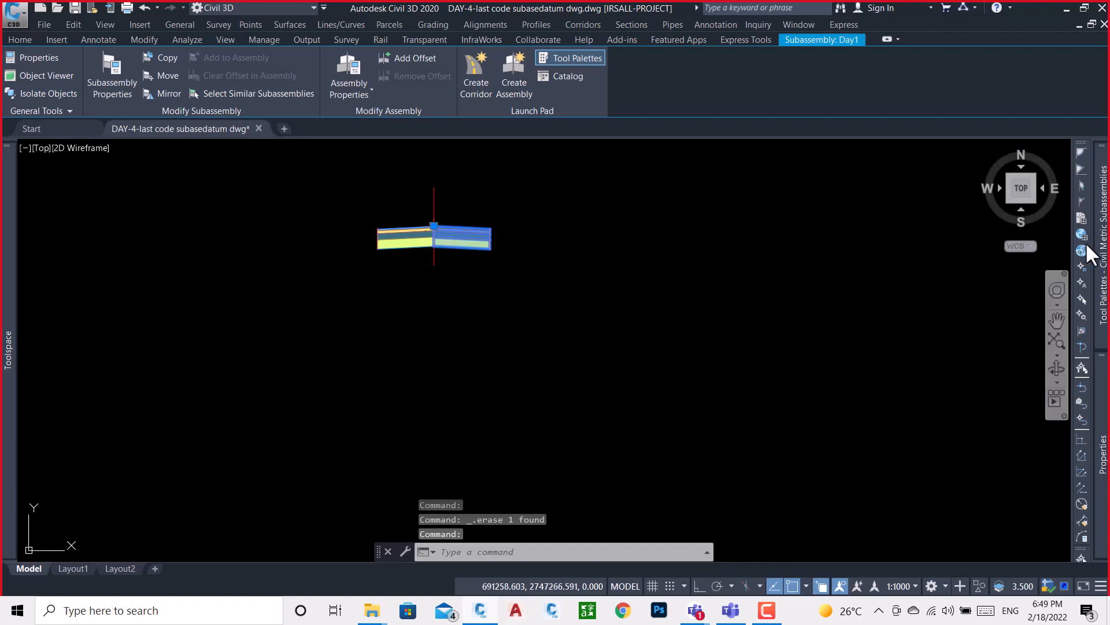
pyautogui.moveTo(1083, 322)
pyautogui.moveTo(1101, 454)
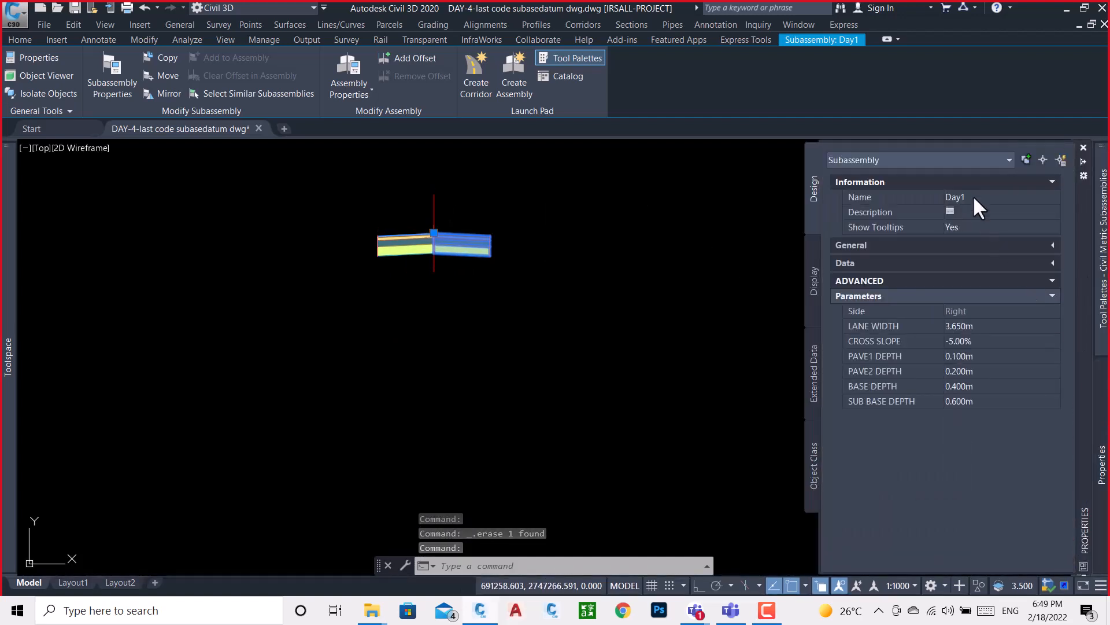
pyautogui.click(972, 197)
pyautogui.write('r')
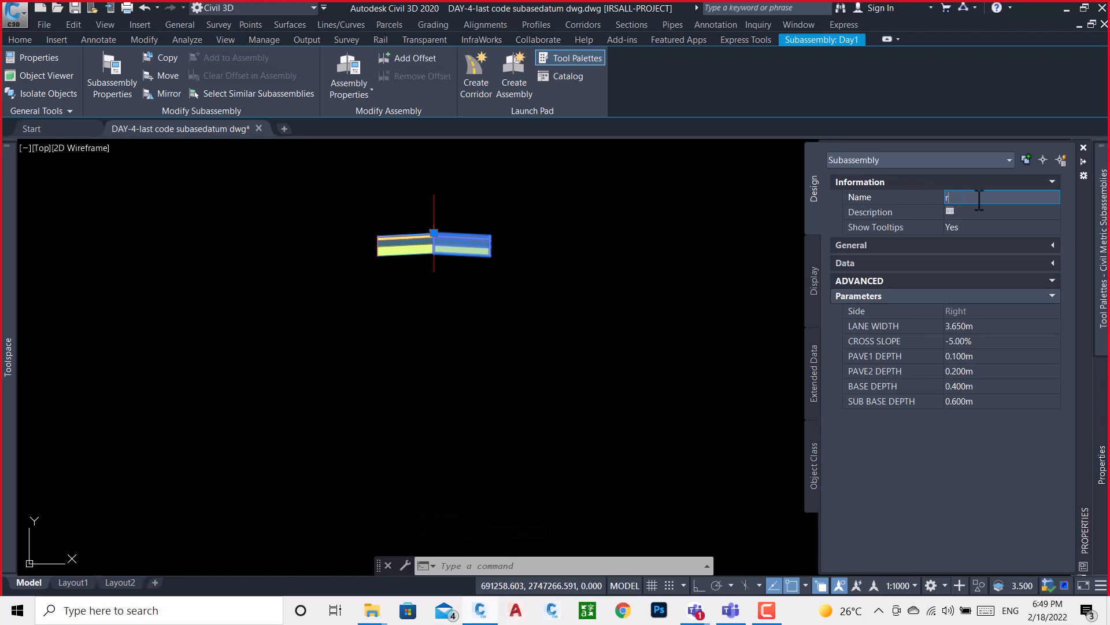
pyautogui.press('Return')
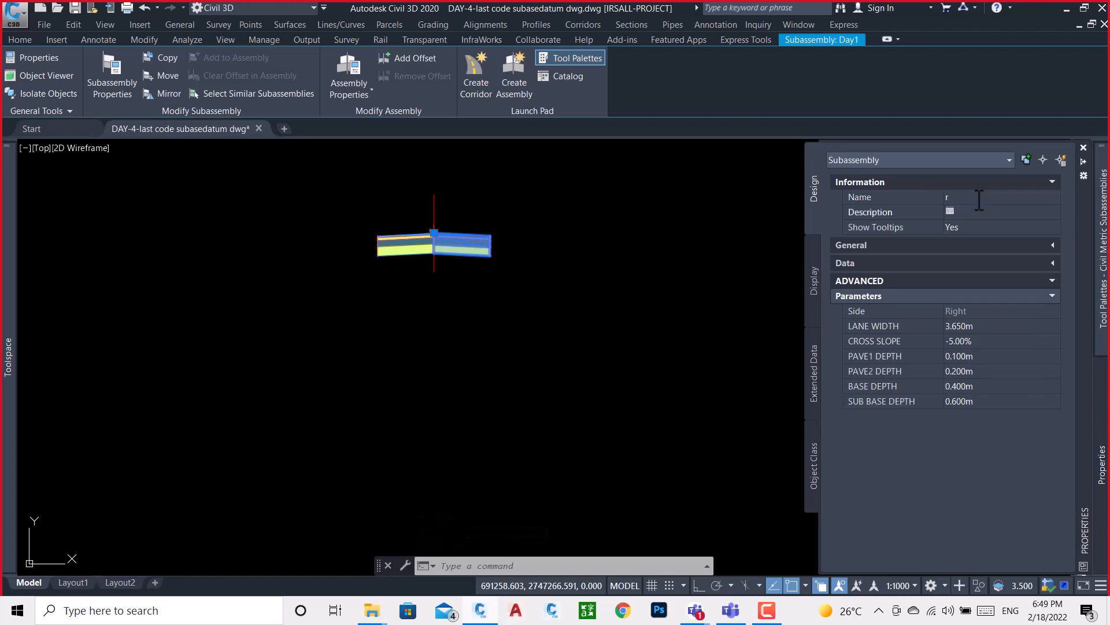
pyautogui.press('Escape')
# - Rename the left-hand Day1 subassembly of the Test assembly as L
pyautogui.click(407, 250)
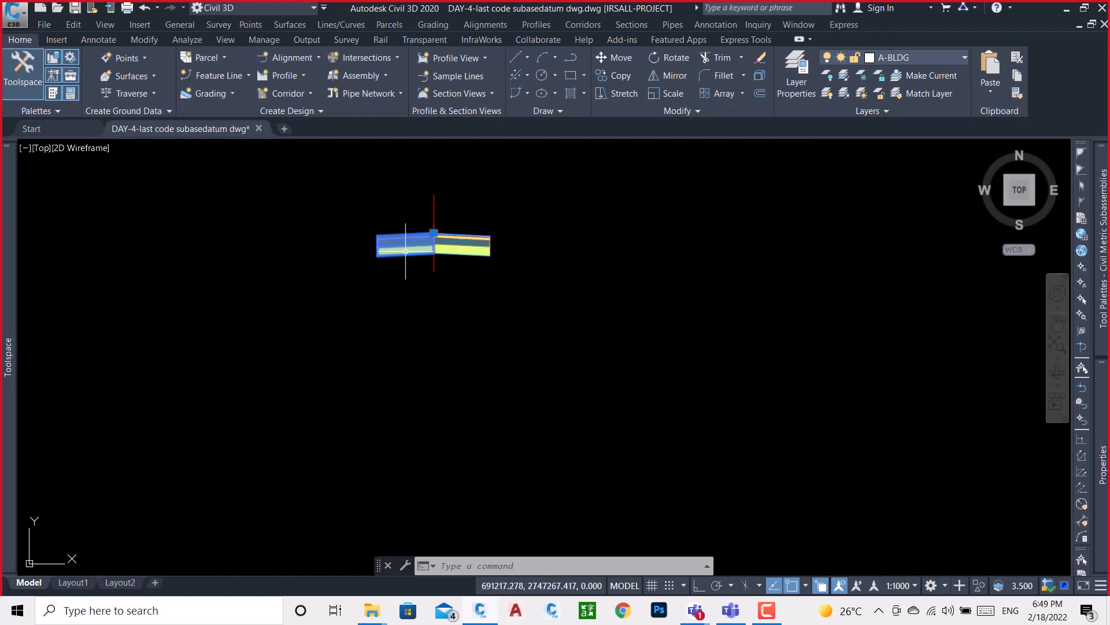
pyautogui.moveTo(1103, 486)
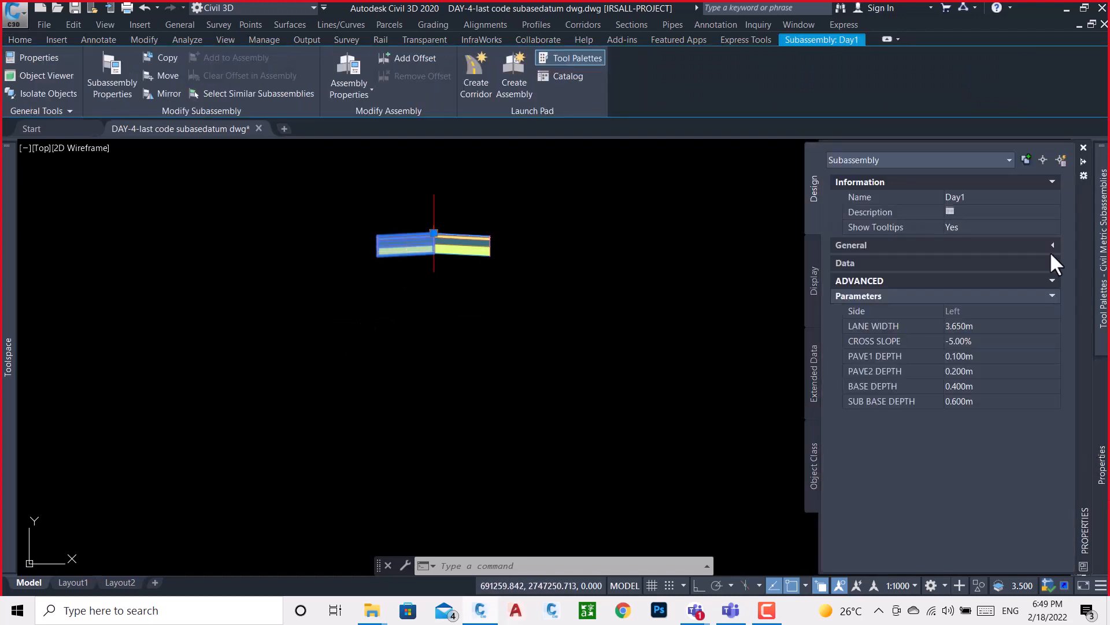
pyautogui.click(1000, 198)
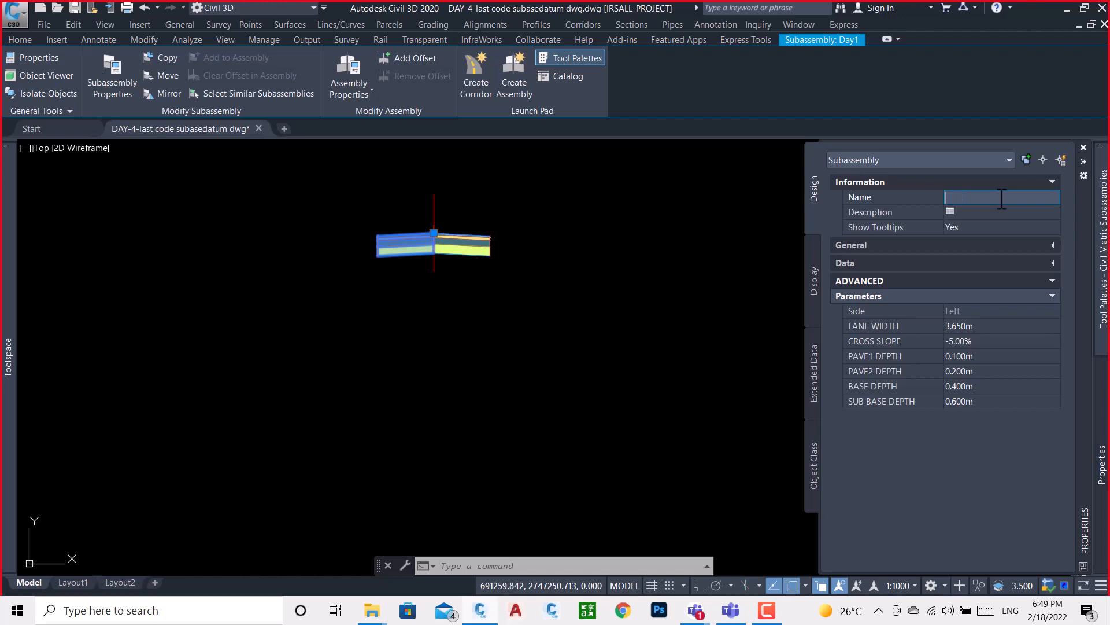
pyautogui.press('Return')
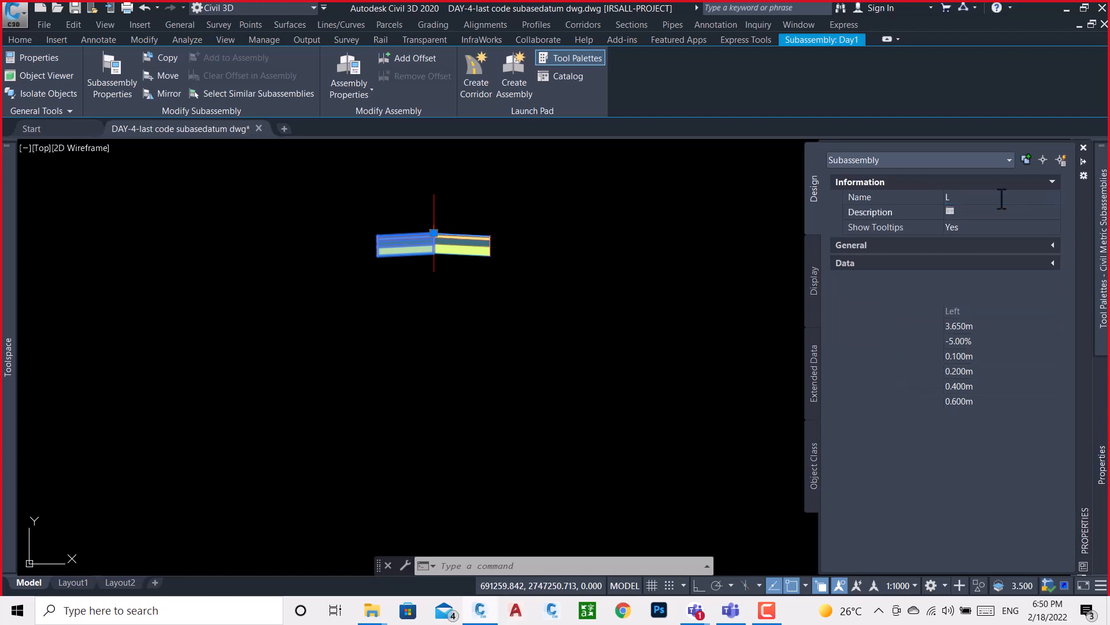
pyautogui.press('Escape')
# - Start a new corridor using alignment test and profile pgl as its baseline
pyautogui.scroll(-6, 645, 302)
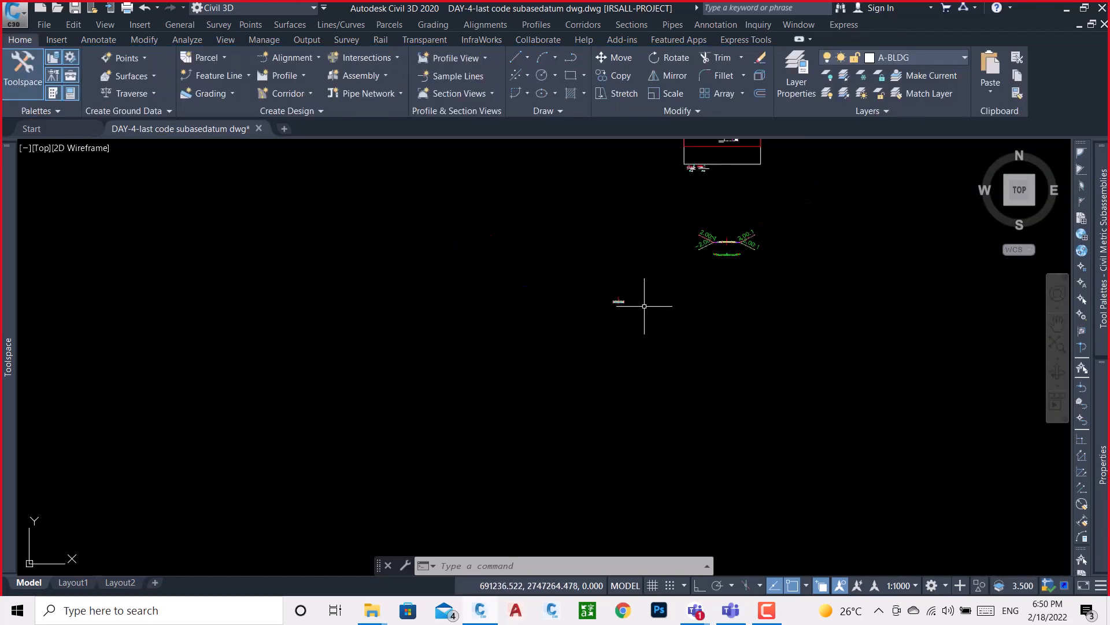
pyautogui.scroll(-4, 629, 261)
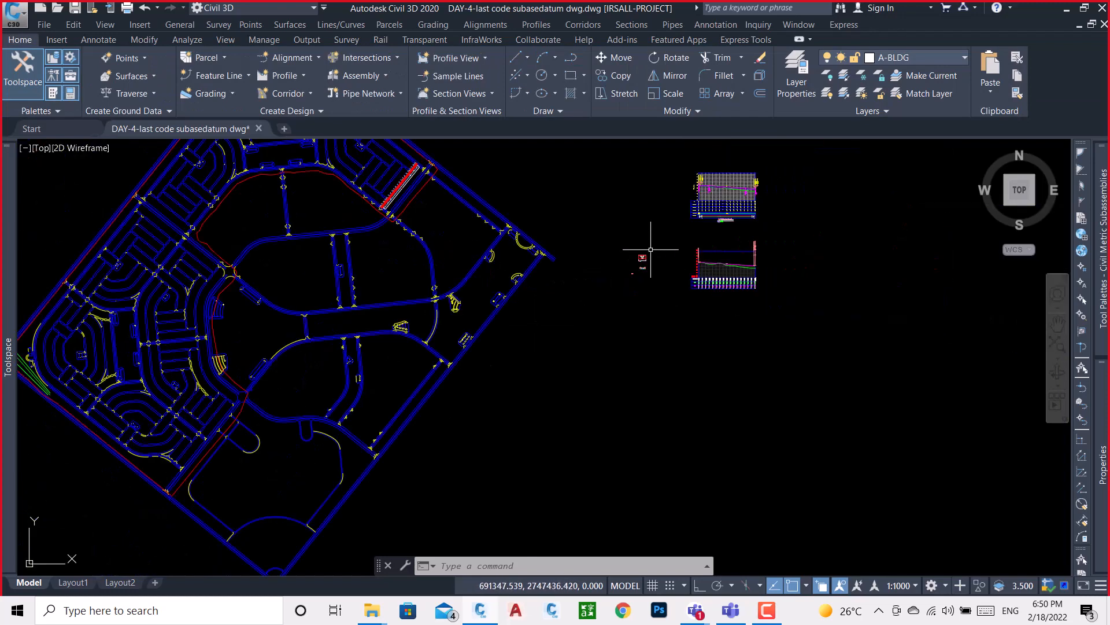
pyautogui.scroll(2, 215, 316)
pyautogui.scroll(3, 215, 315)
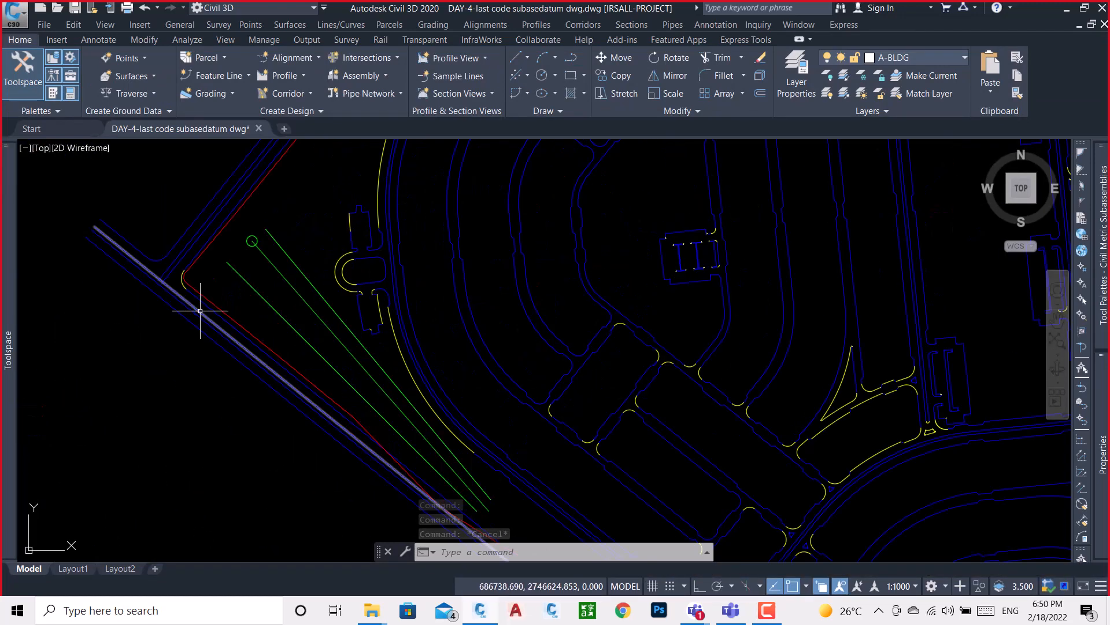
pyautogui.scroll(4, 268, 232)
pyautogui.scroll(-5, 269, 232)
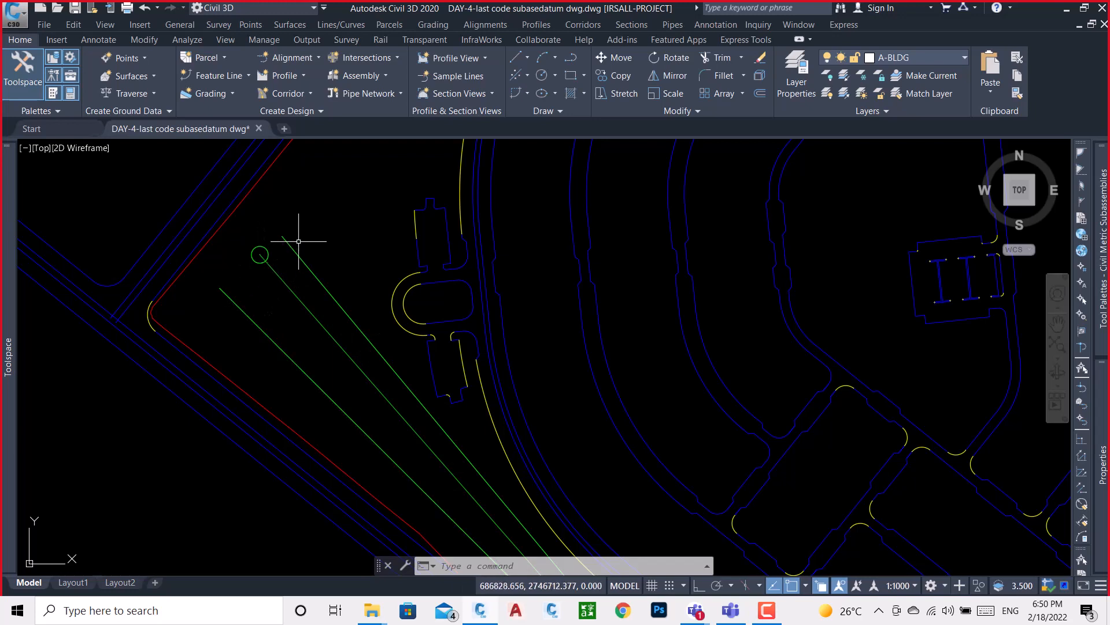
pyautogui.click(293, 92)
pyautogui.click(310, 116)
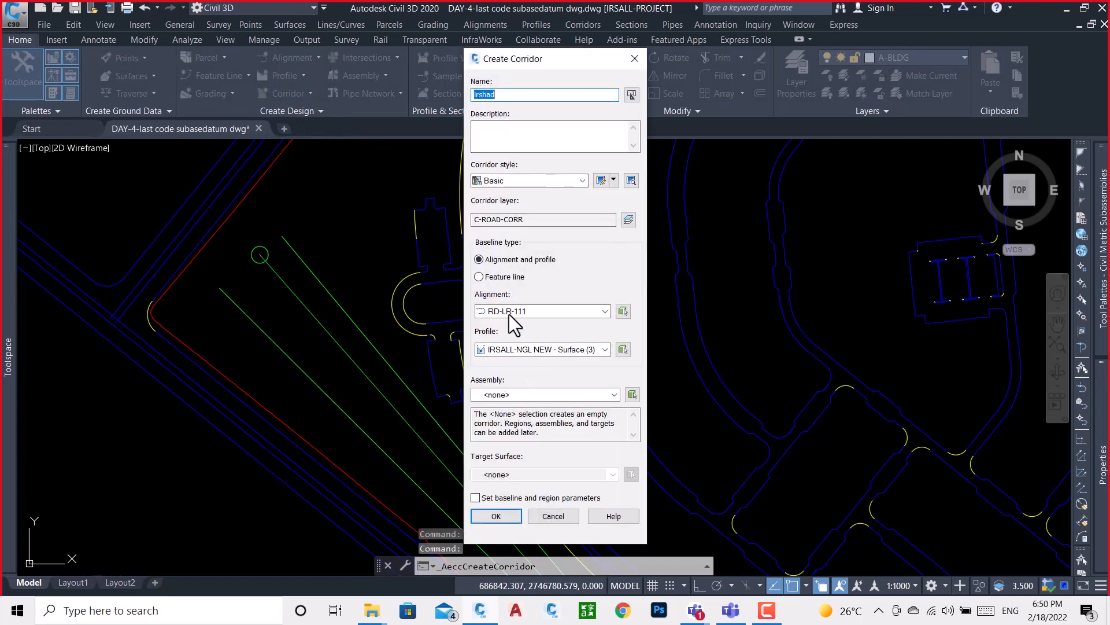
pyautogui.click(509, 311)
pyautogui.click(515, 338)
pyautogui.click(521, 350)
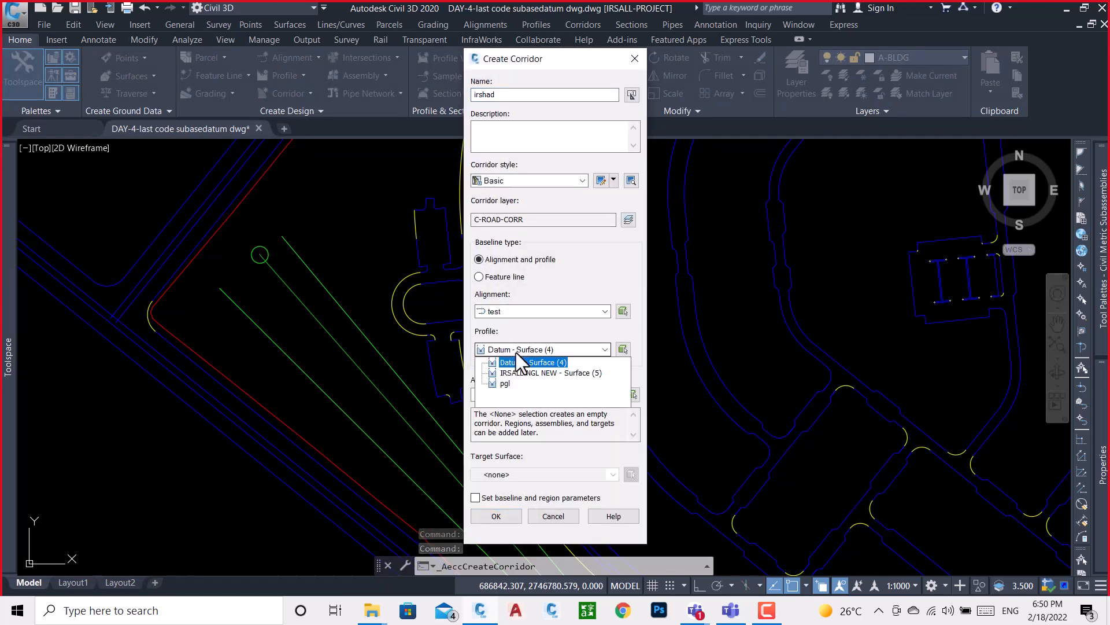
pyautogui.click(506, 383)
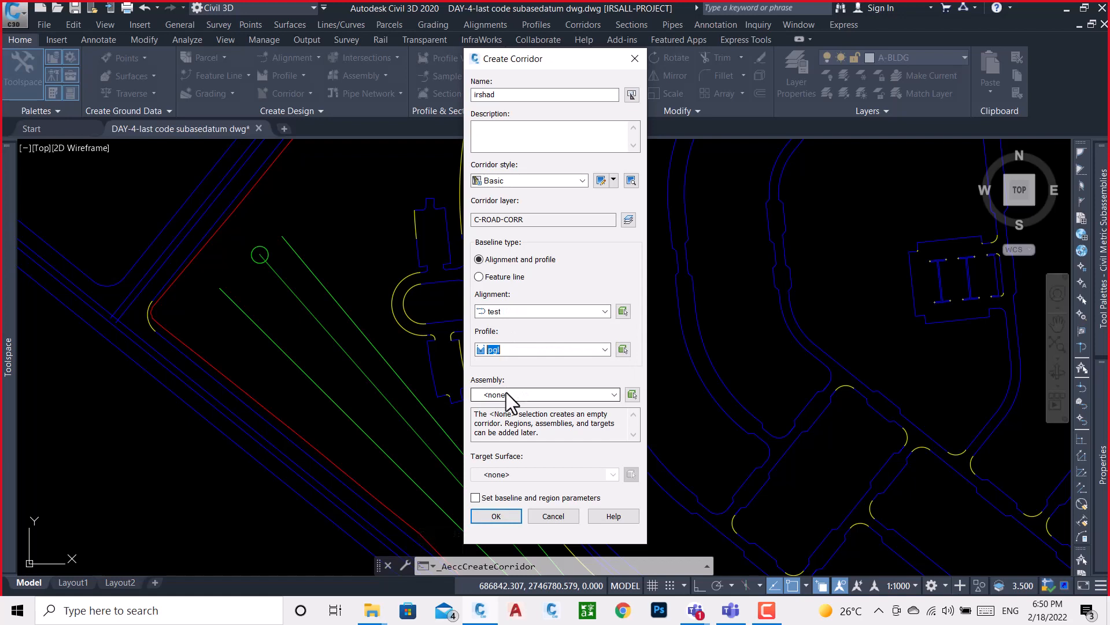
# - Assign assembly Test and target surface IRSALL-NGL NEW to the new corridor, then proceed to its baseline and region parameters
pyautogui.click(508, 395)
pyautogui.click(504, 428)
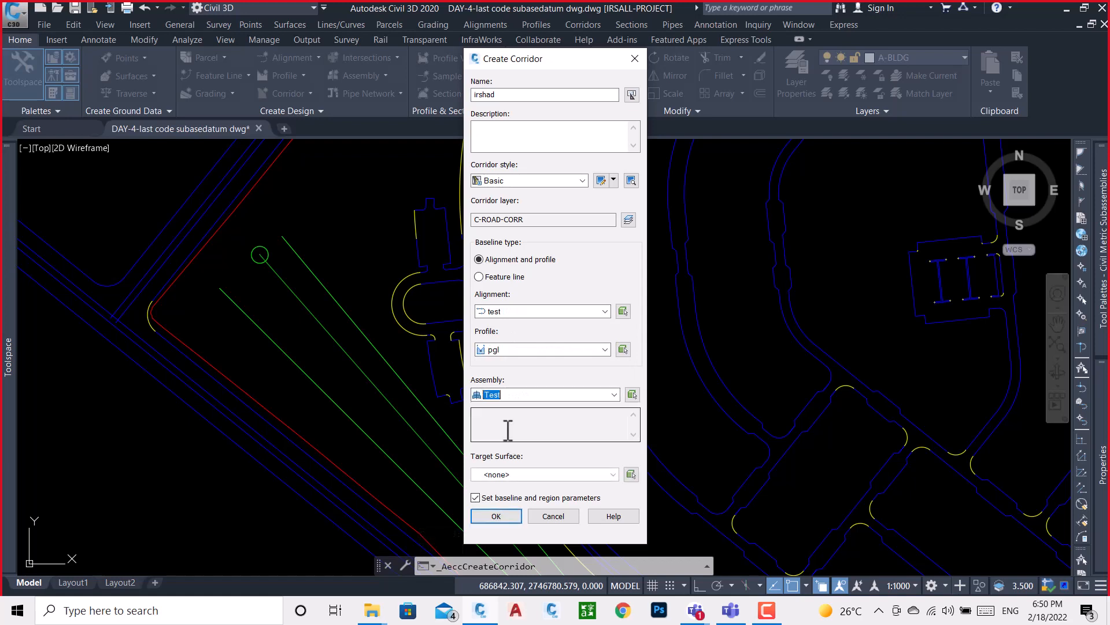
pyautogui.click(513, 475)
pyautogui.click(516, 497)
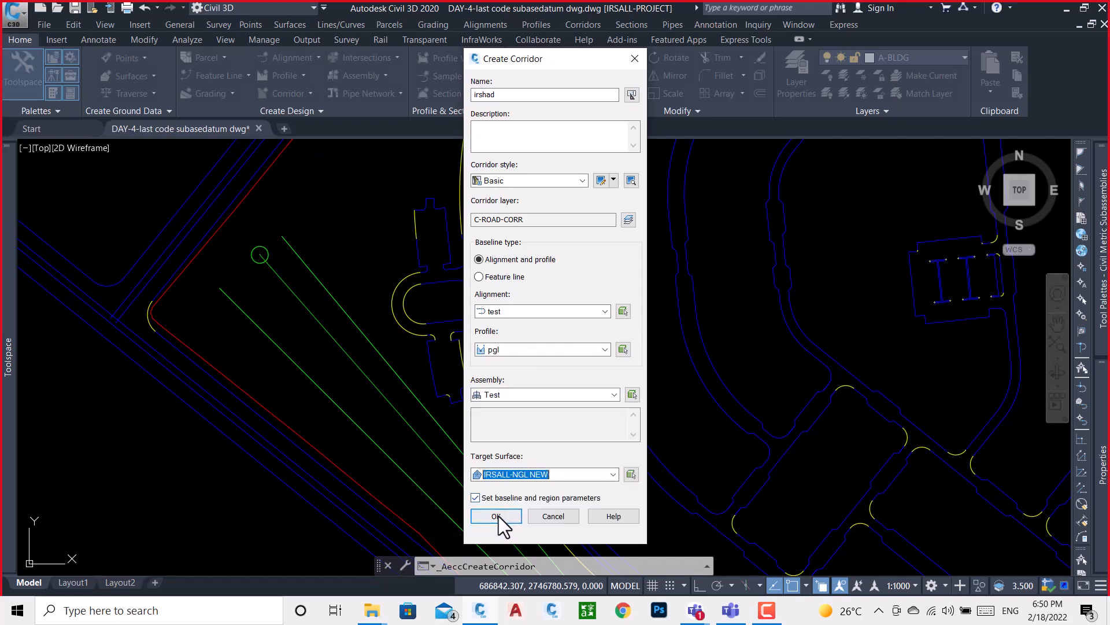
pyautogui.click(496, 516)
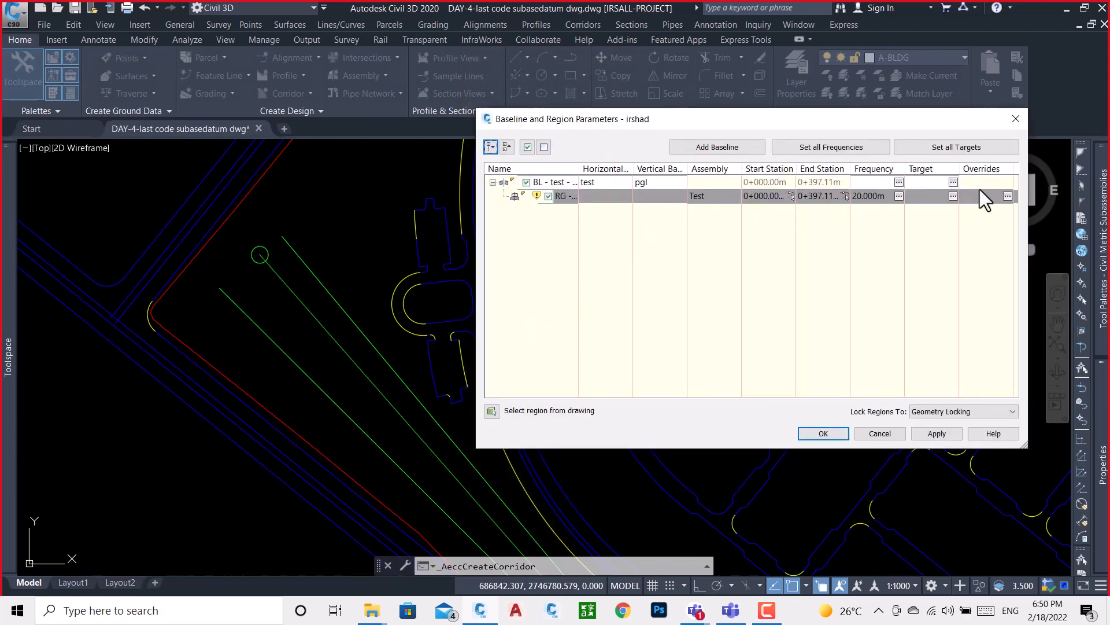
# - Map the width target of subassembly L in the Test region to the green polyline northeast of the centerline
pyautogui.click(953, 197)
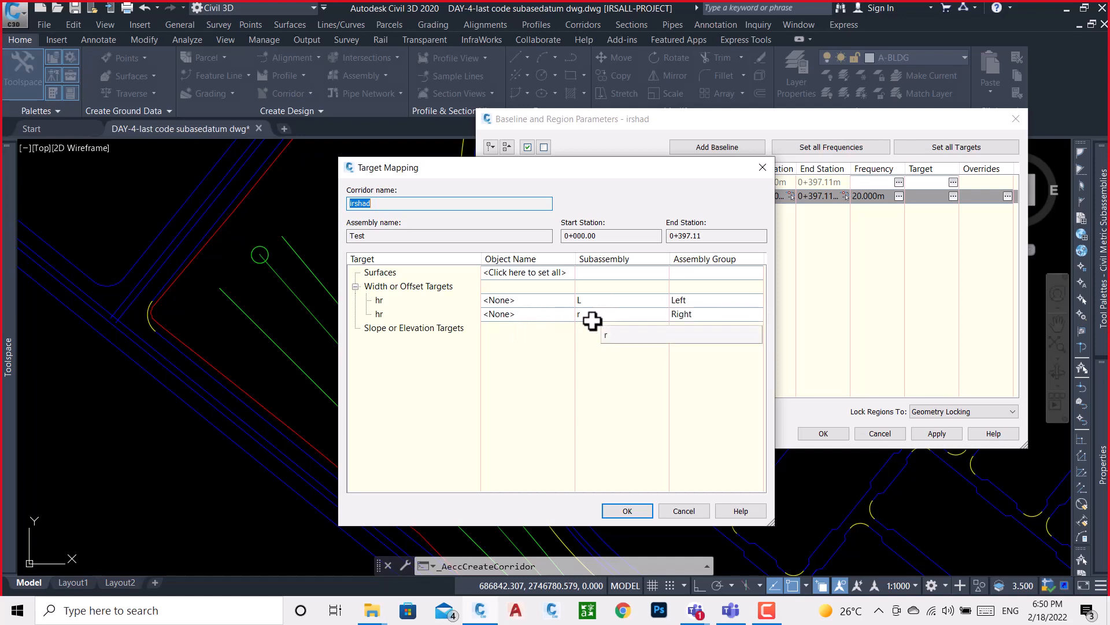
pyautogui.click(516, 304)
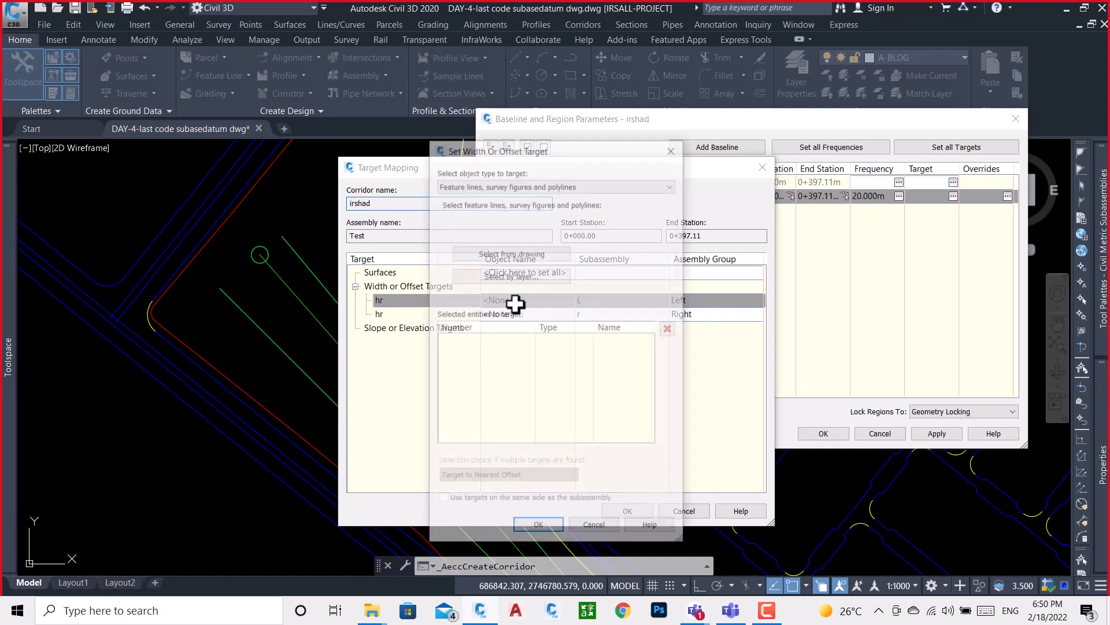
pyautogui.click(519, 254)
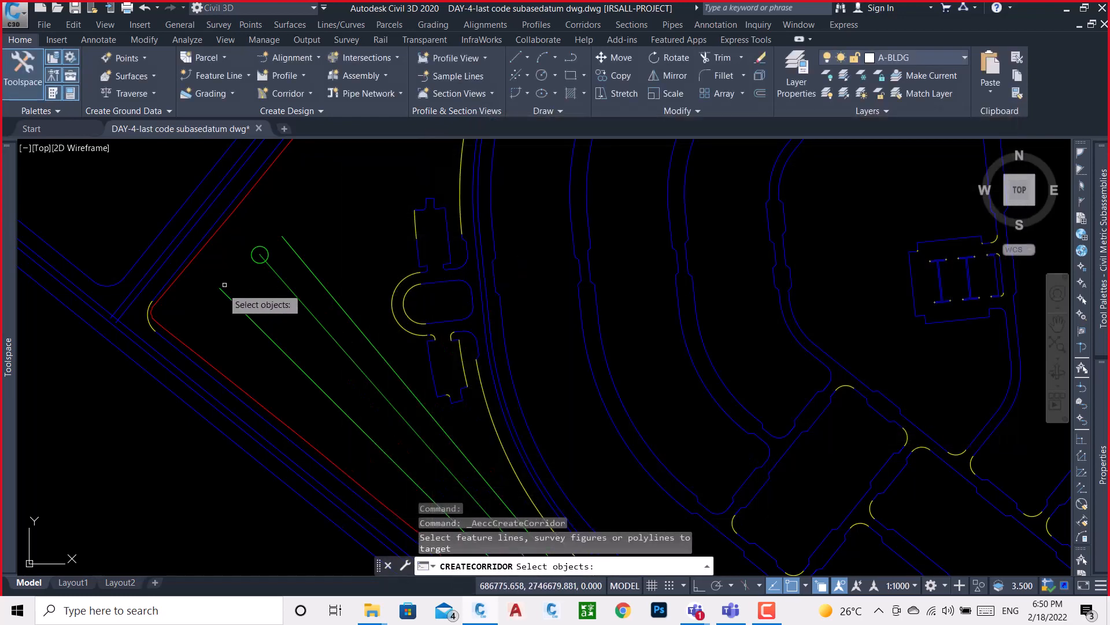
pyautogui.click(287, 240)
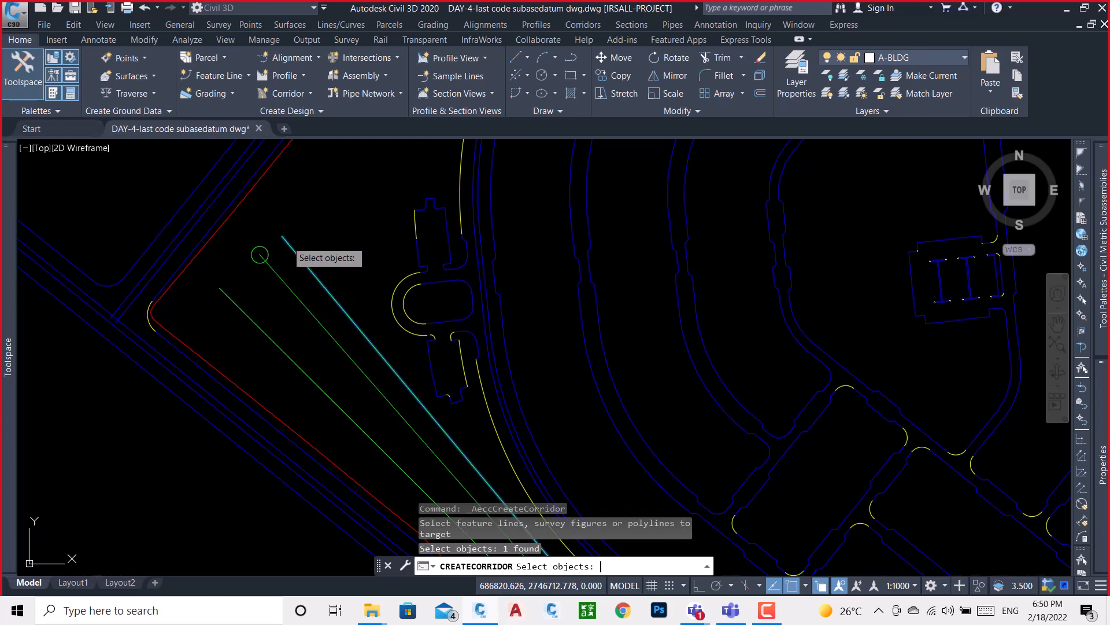
pyautogui.press('Return')
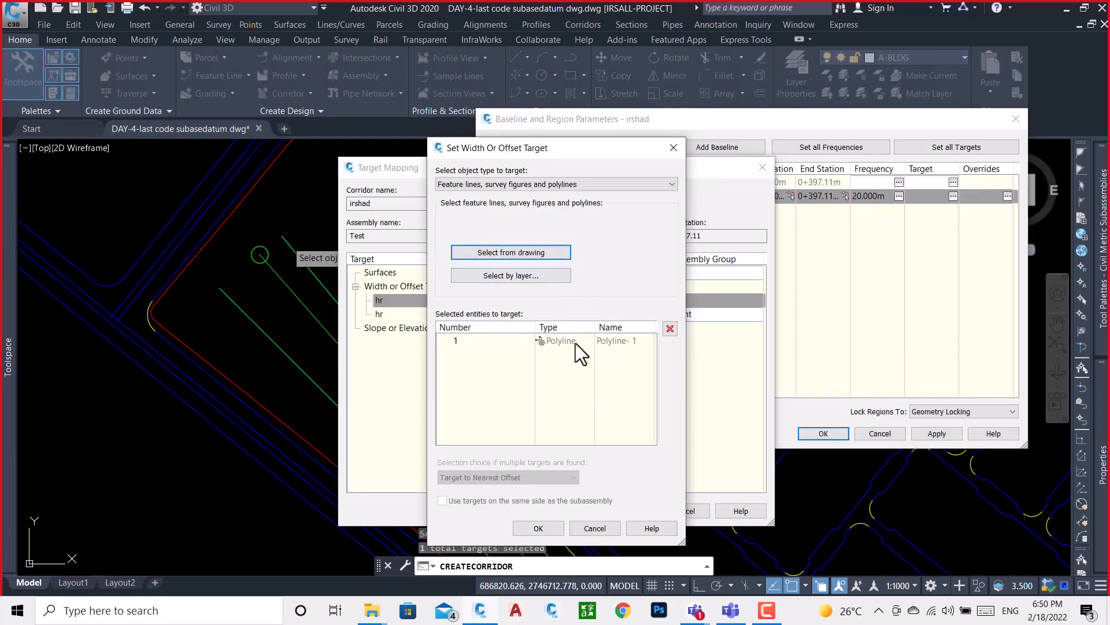
pyautogui.click(553, 528)
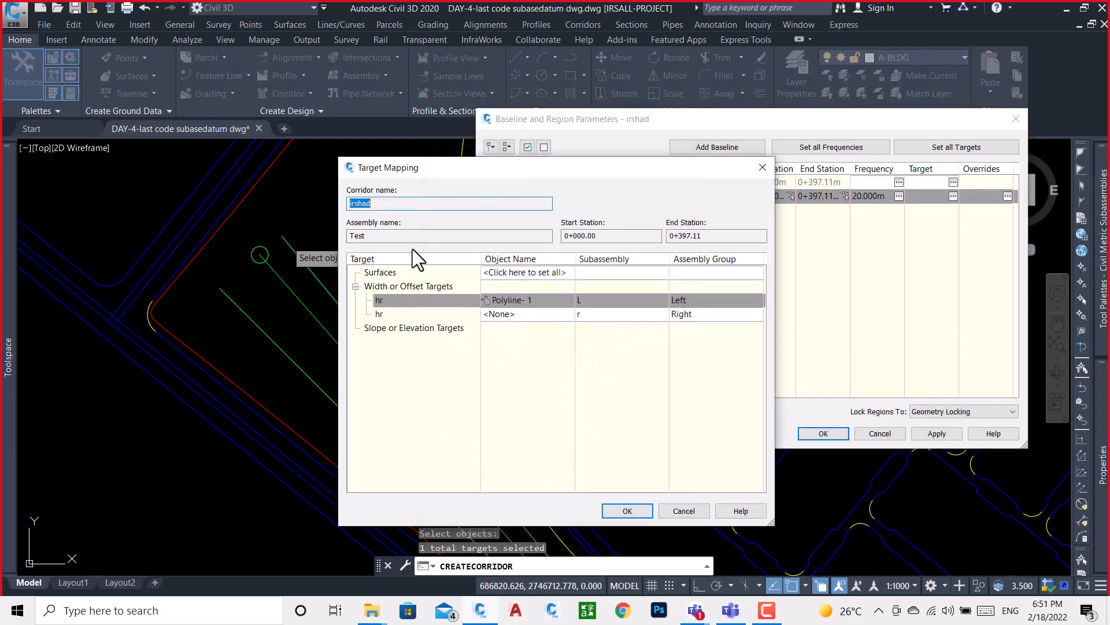
# - Map the width target of subassembly r to the green polyline southwest of the centerline and accept the target mapping
pyautogui.click(519, 314)
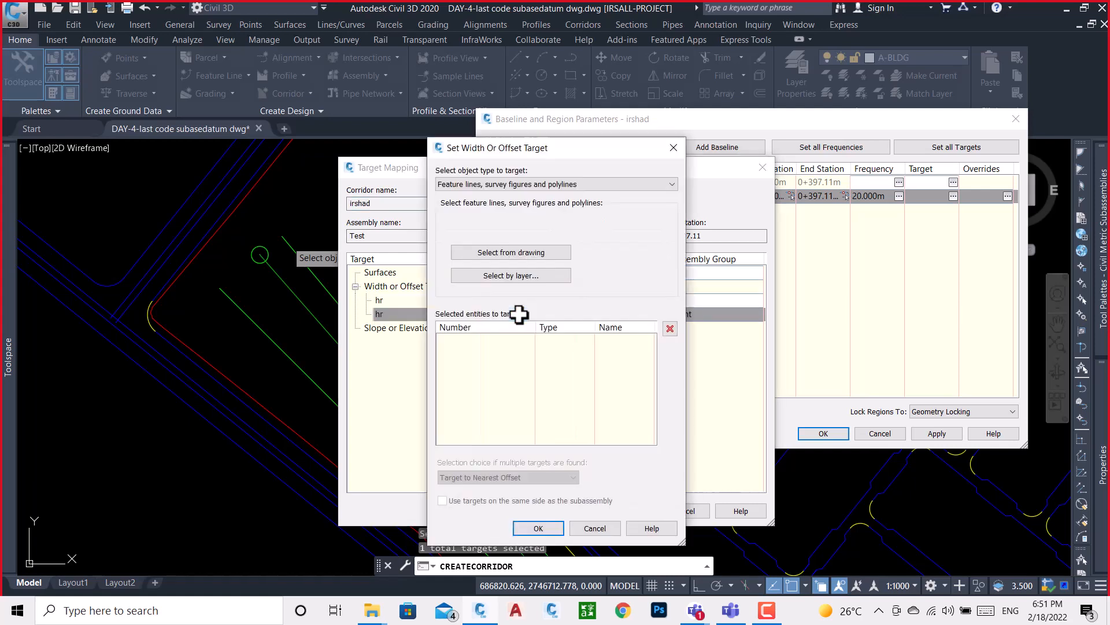
pyautogui.click(519, 252)
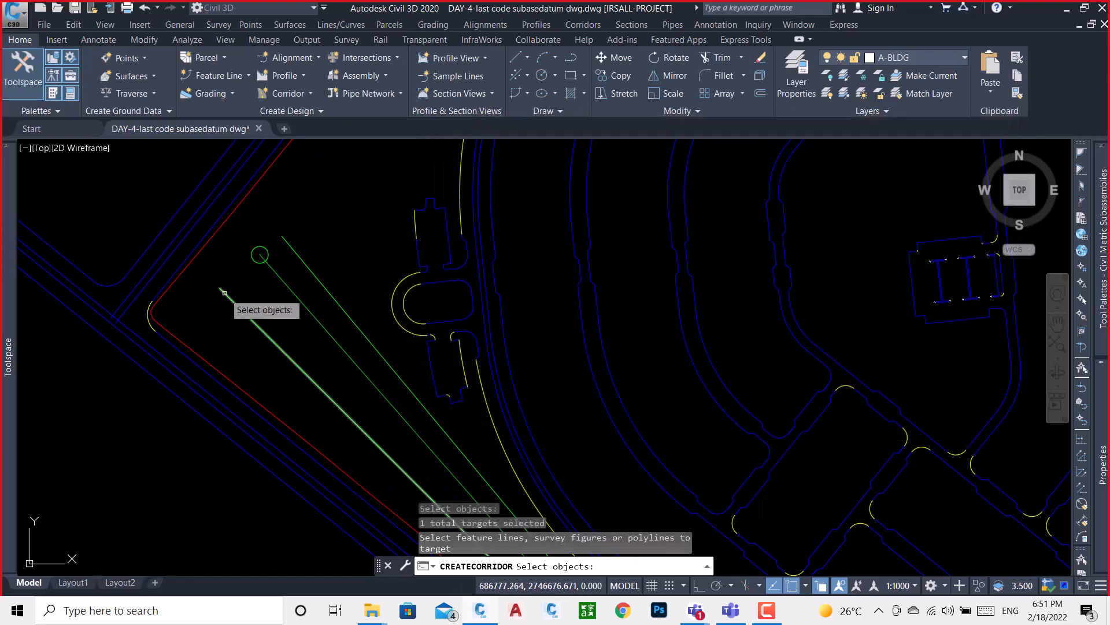
pyautogui.click(225, 292)
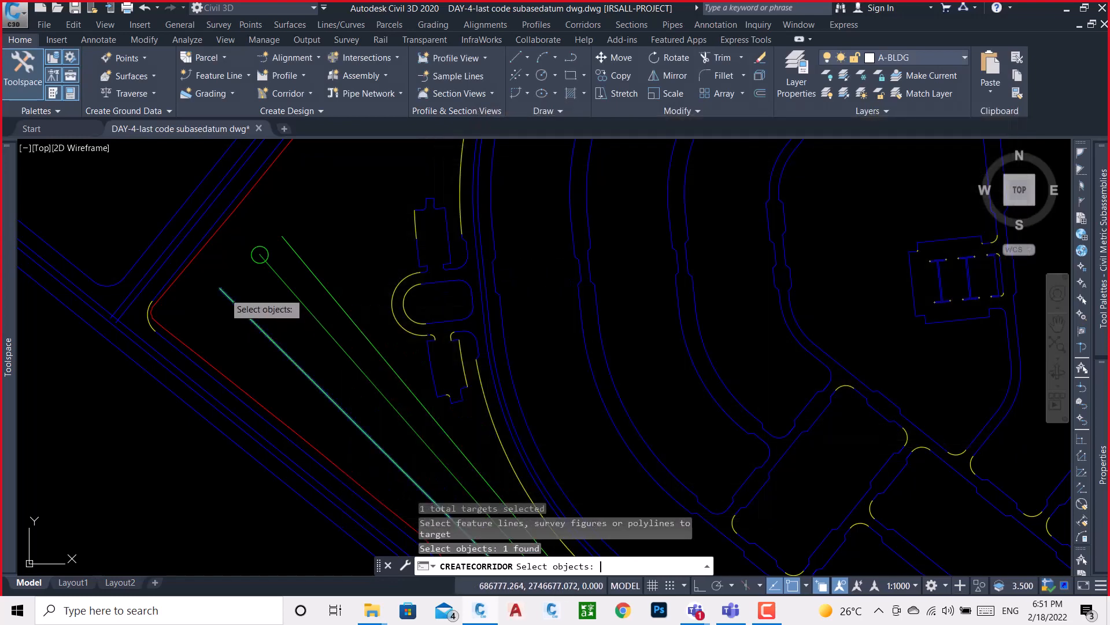
pyautogui.press('Return')
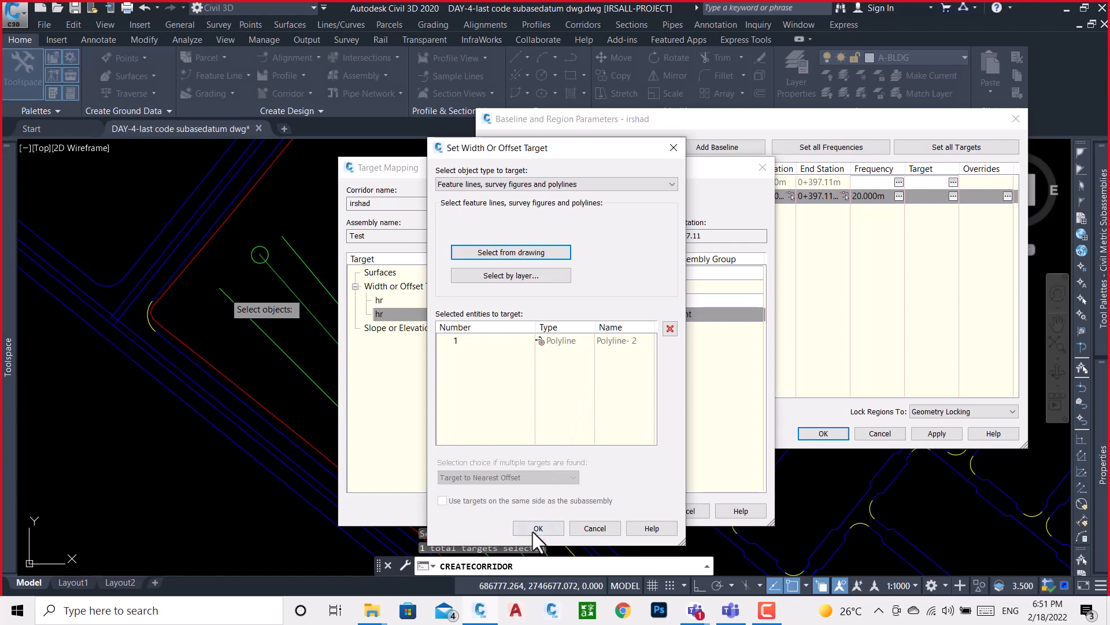
pyautogui.click(535, 528)
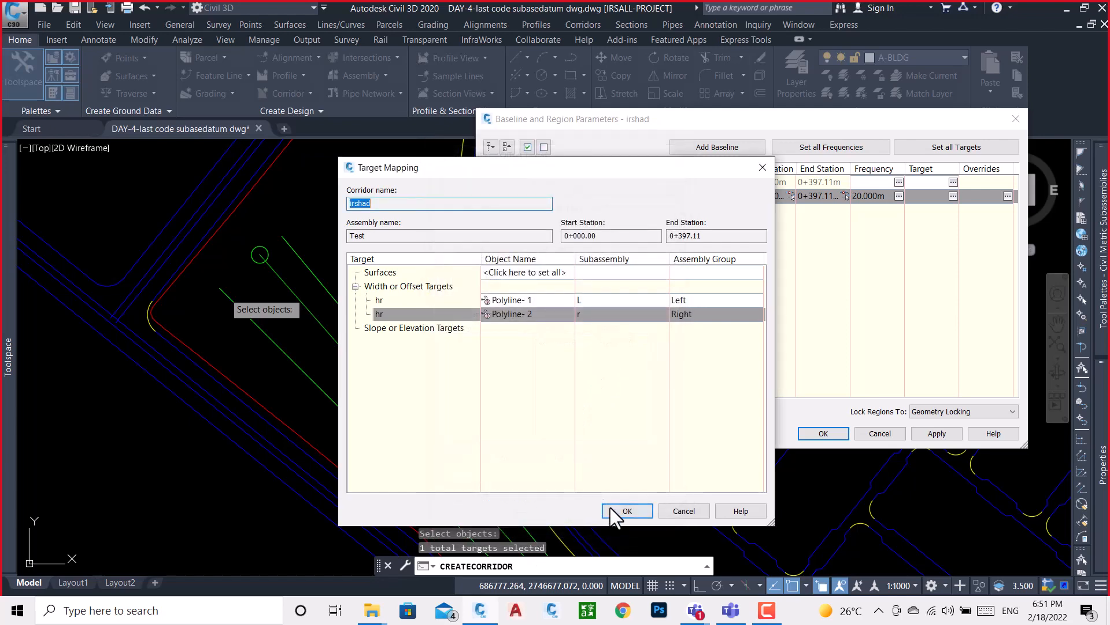
pyautogui.click(614, 513)
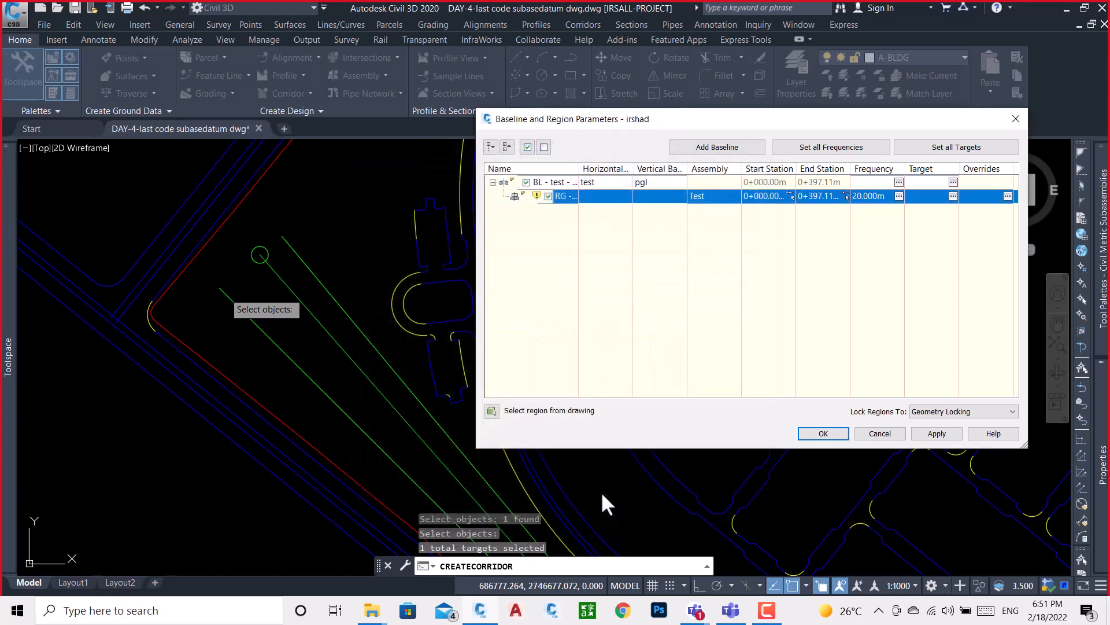
# - Apply the baseline and region parameters, rebuild the corridor, and finish creating it
pyautogui.click(936, 434)
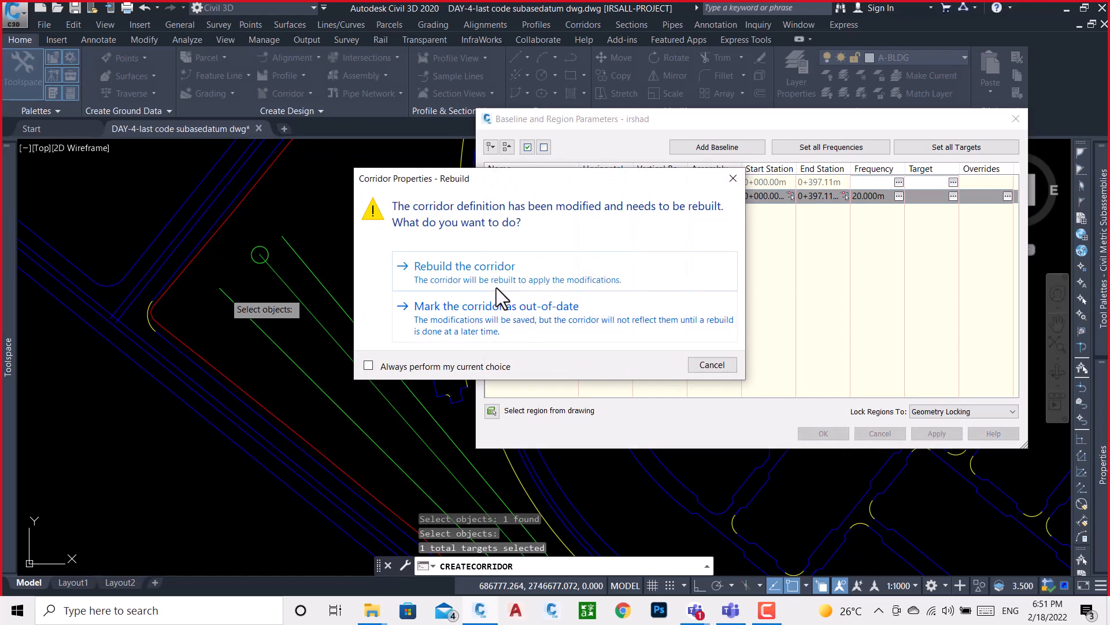
pyautogui.click(486, 276)
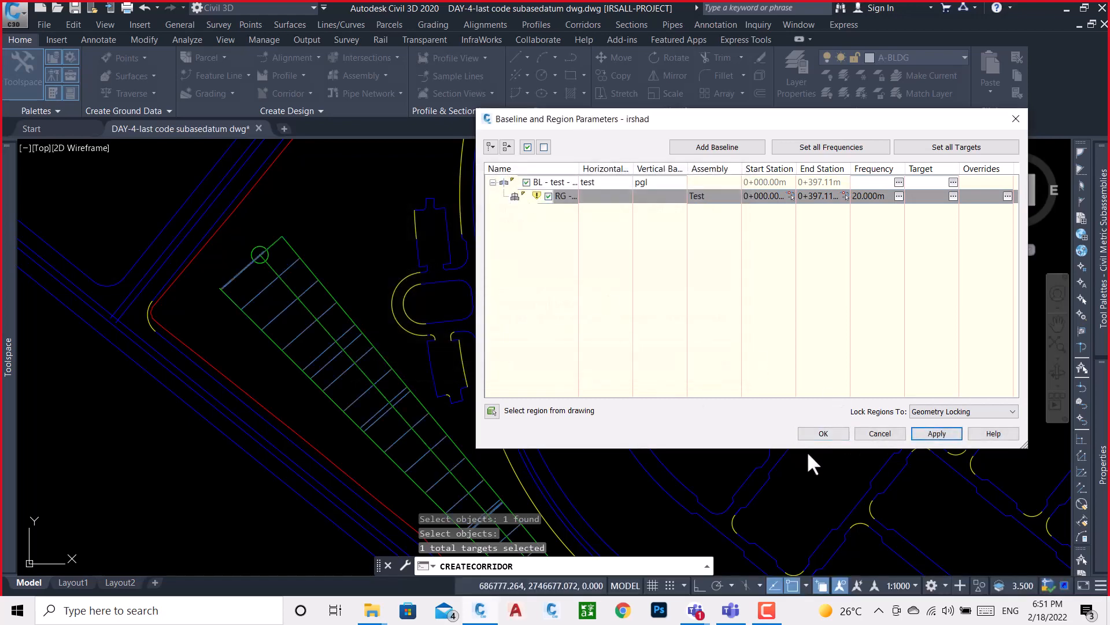
pyautogui.click(820, 435)
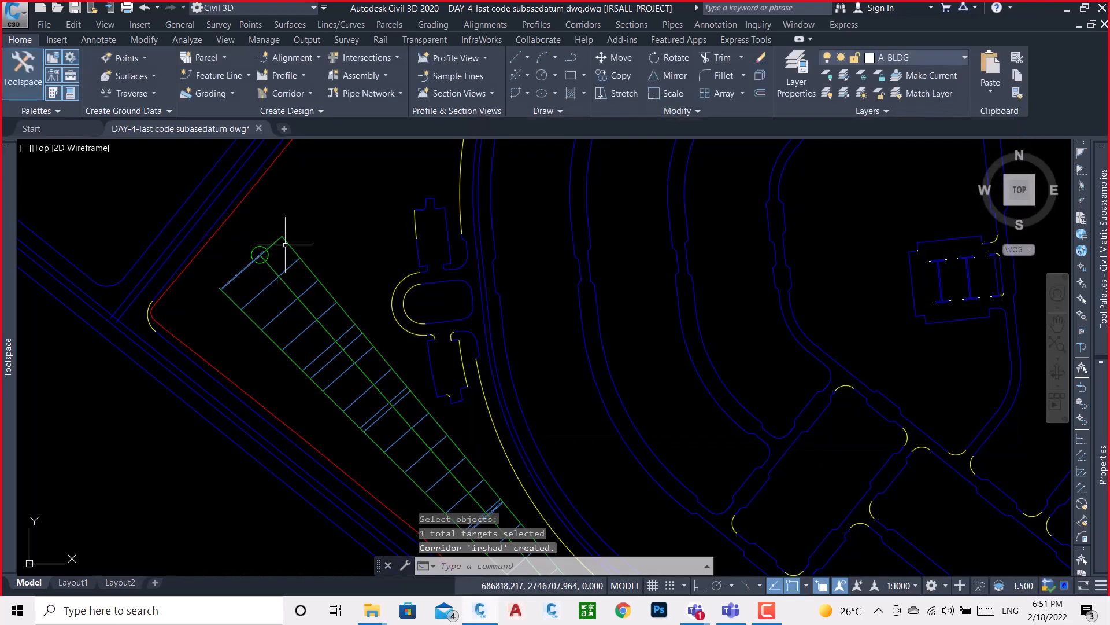
# - Examine the new corridor in plan from start to end, checking how its edges follow the two green polylines
pyautogui.scroll(-2, 292, 238)
pyautogui.scroll(4, 405, 312)
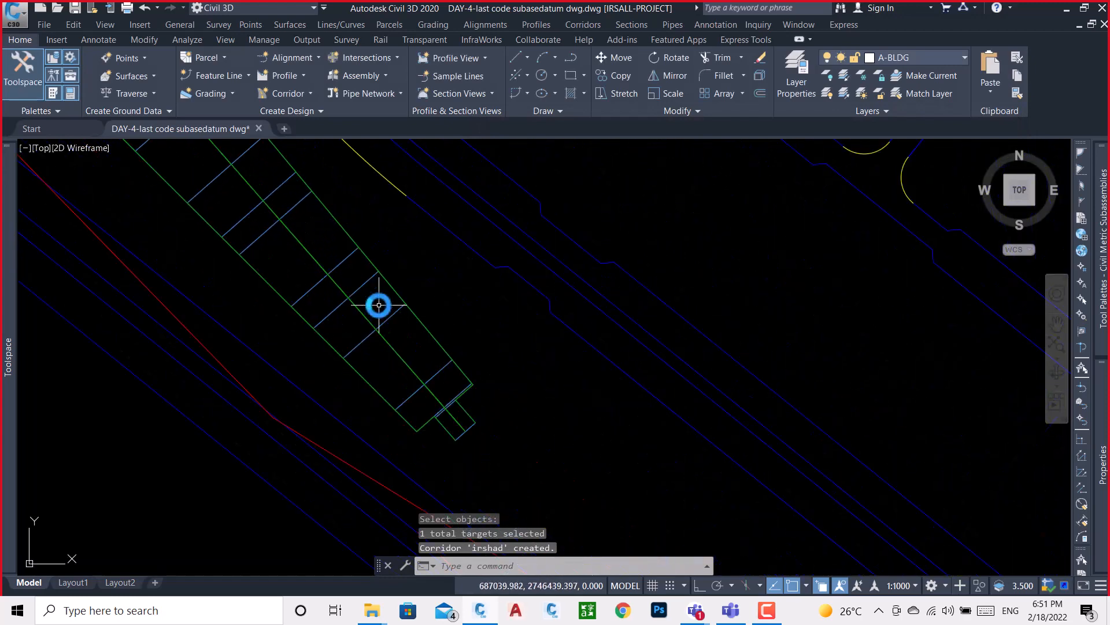
pyautogui.scroll(-4, 417, 341)
pyautogui.scroll(4, 283, 180)
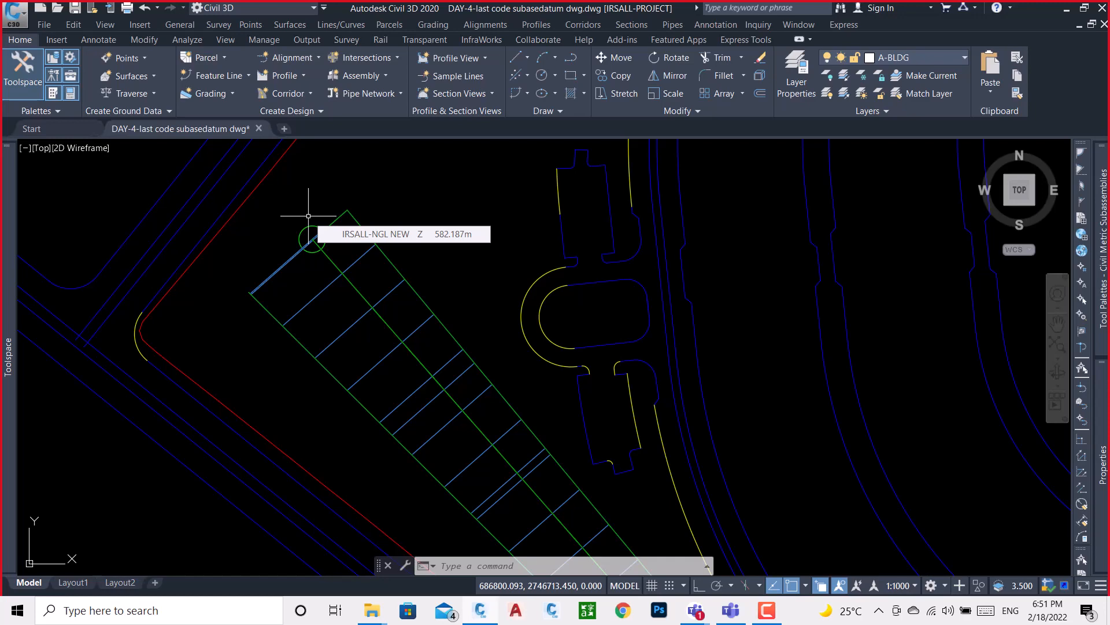
pyautogui.scroll(-10, 272, 209)
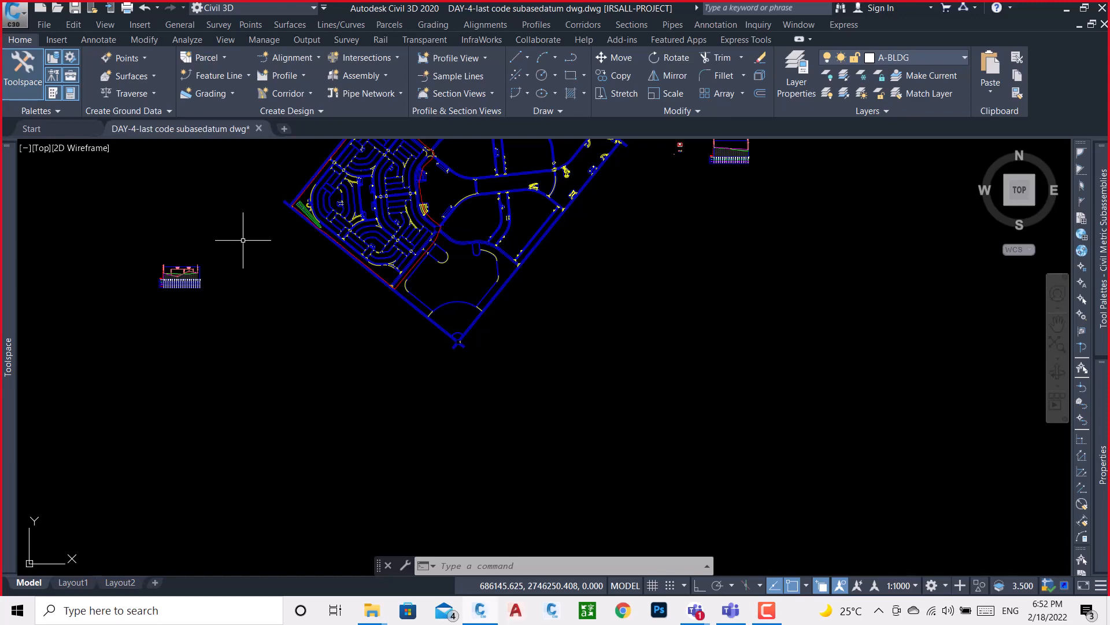
pyautogui.scroll(5, 300, 191)
pyautogui.scroll(5, 292, 217)
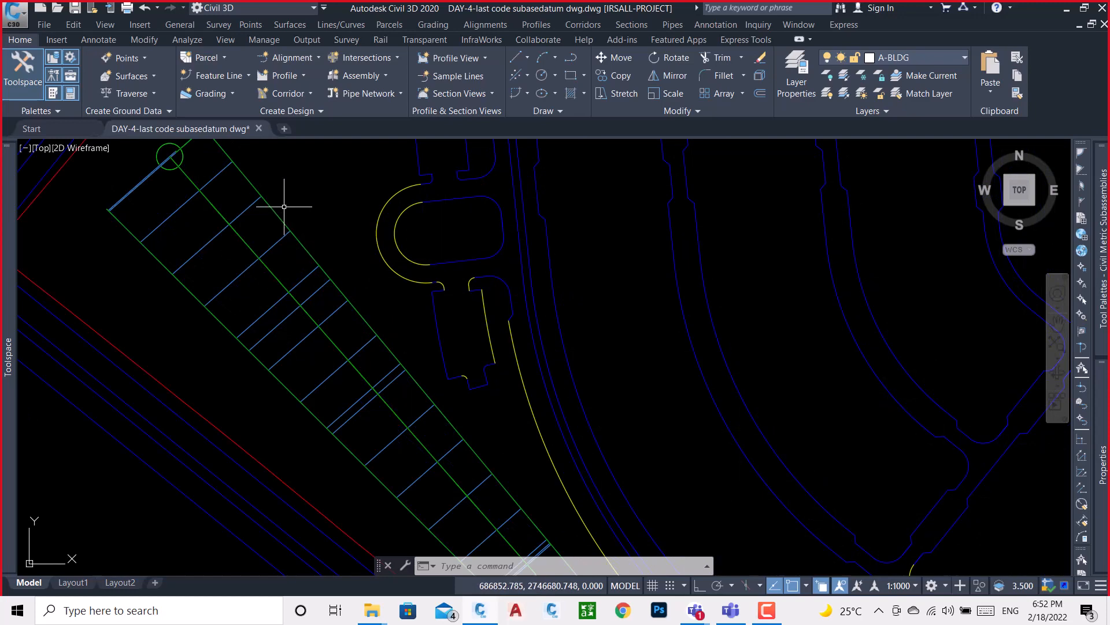
pyautogui.scroll(-8, 284, 199)
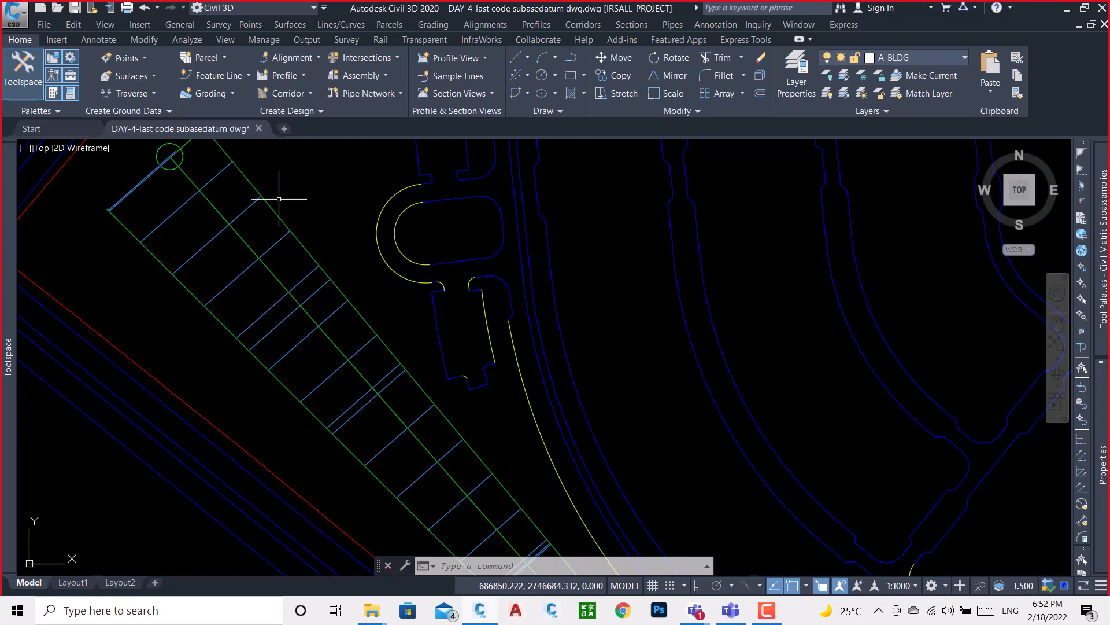
# - Switch to Subassembly Composer and open the file Last link Code SubbaseDatum.pkt
pyautogui.click(517, 608)
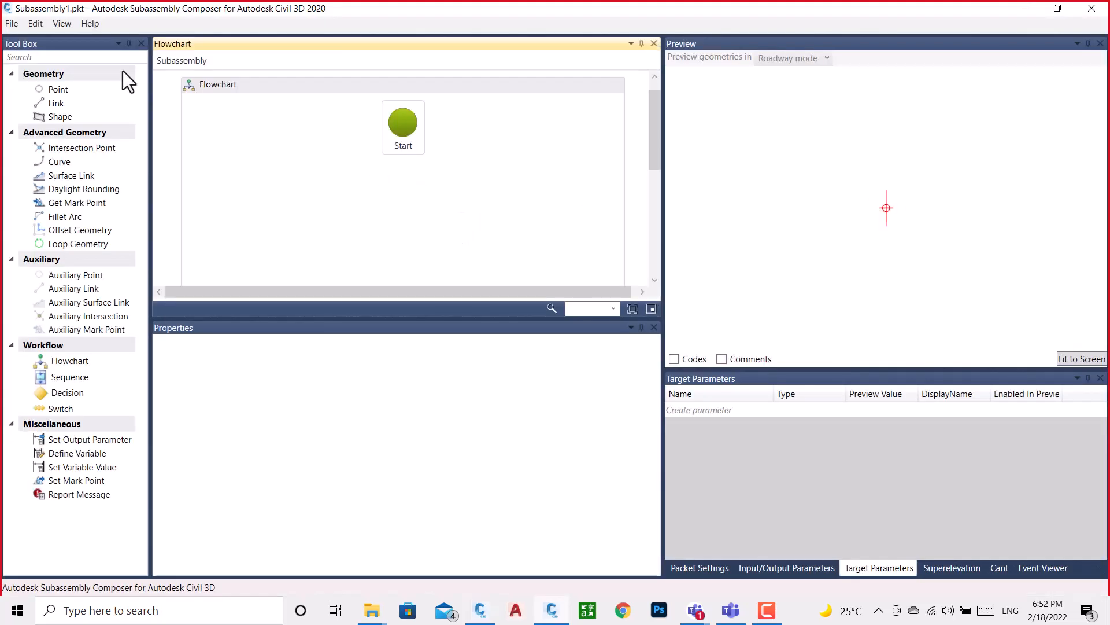
pyautogui.click(16, 24)
pyautogui.click(37, 59)
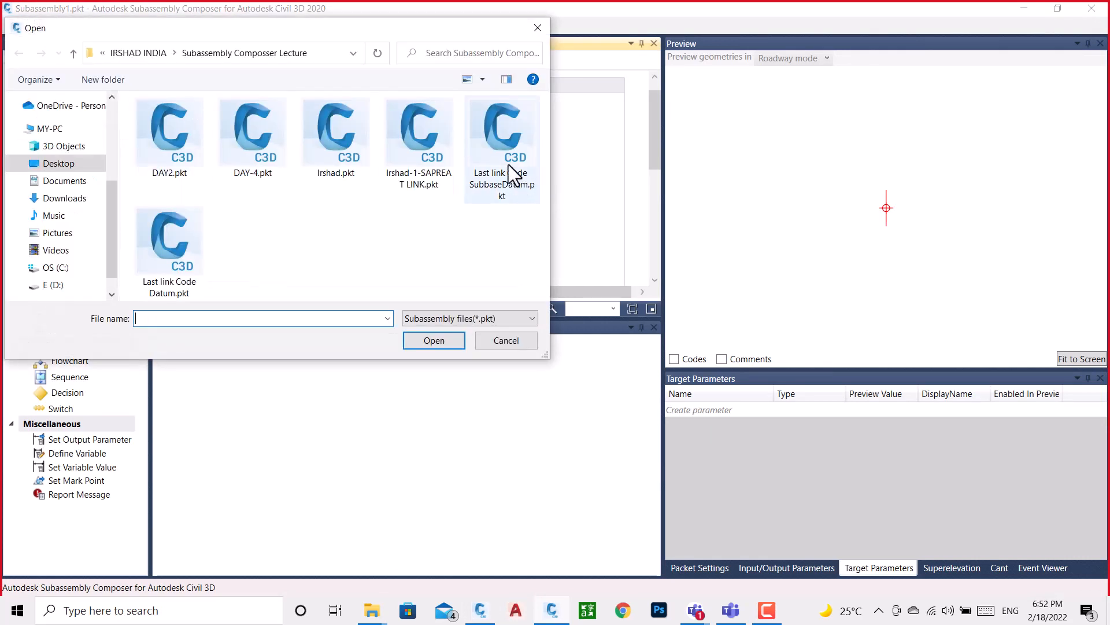
pyautogui.click(508, 165)
pyautogui.click(445, 339)
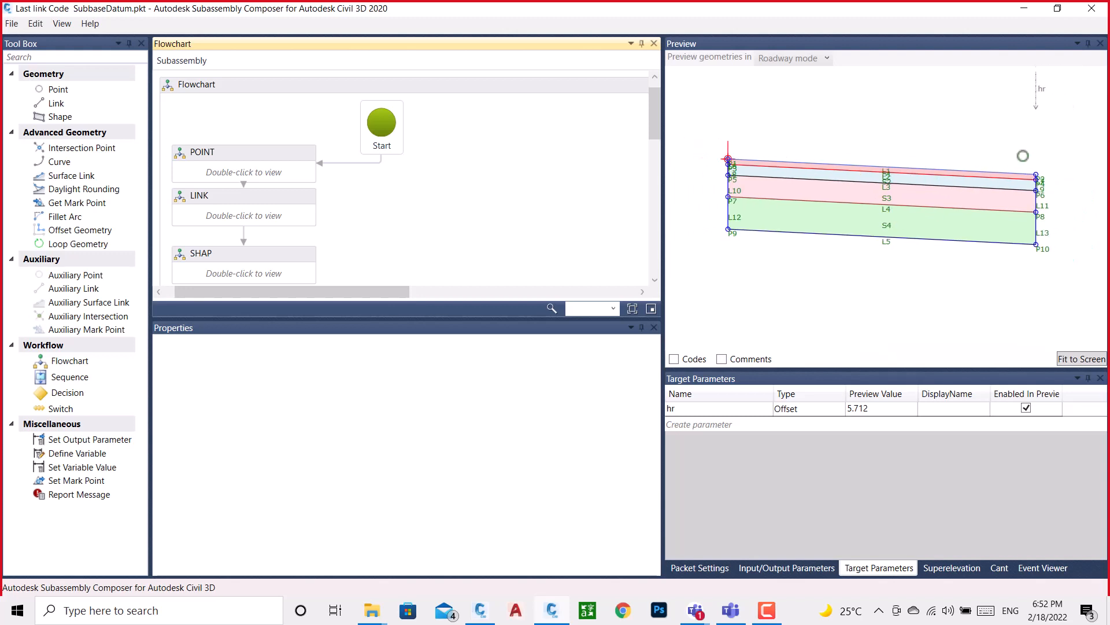
# - Move the hr offset target inward and outward in the preview to vary the lane width, ending at about 5.09
pyautogui.moveTo(1023, 155); pyautogui.dragTo(916, 157)
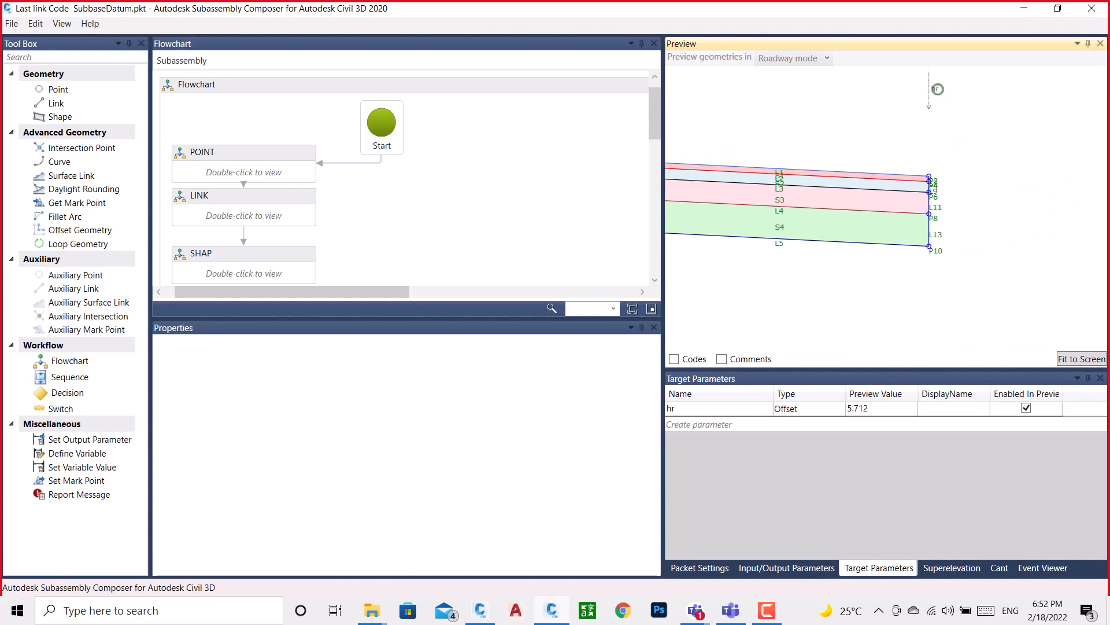
pyautogui.moveTo(932, 91); pyautogui.dragTo(871, 99)
pyautogui.scroll(-4, 986, 178)
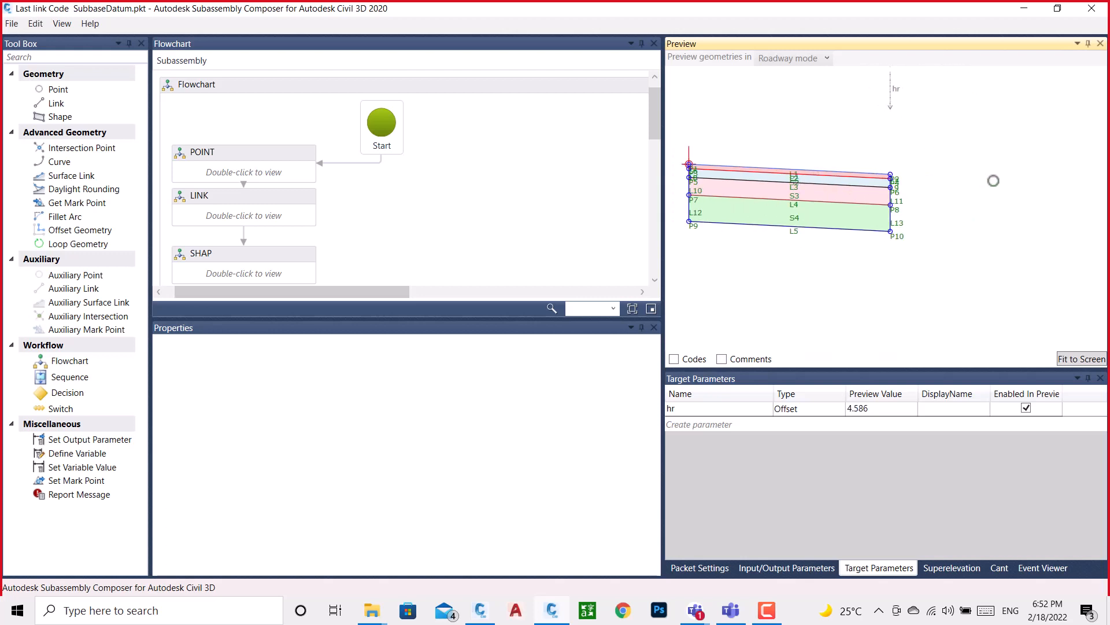
pyautogui.moveTo(800, 142); pyautogui.dragTo(795, 165, button='middle')
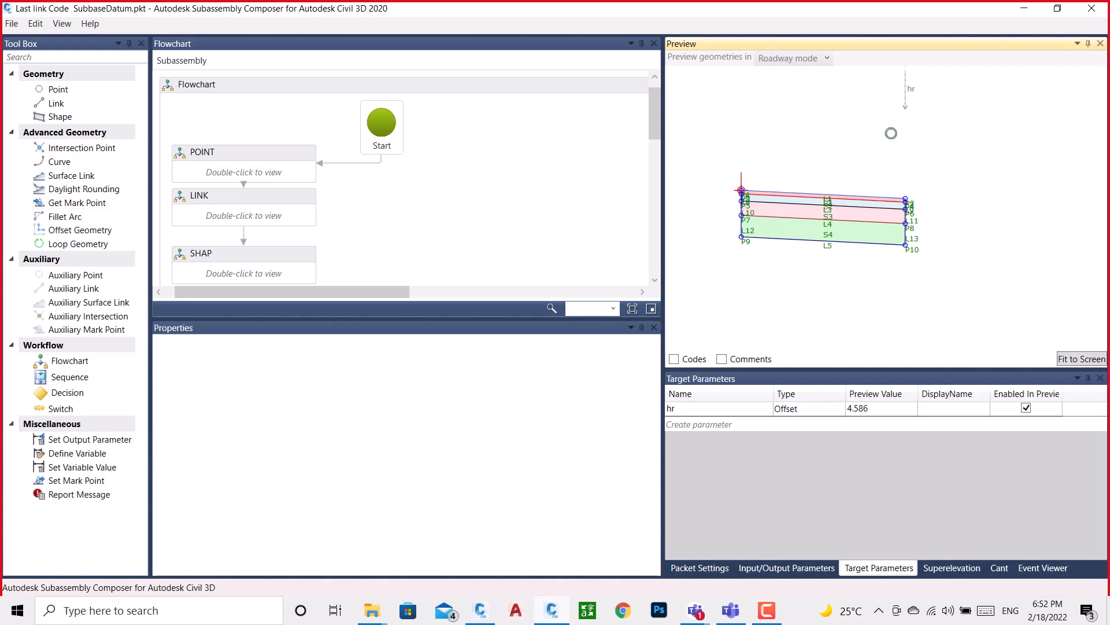
pyautogui.moveTo(913, 88); pyautogui.dragTo(875, 109)
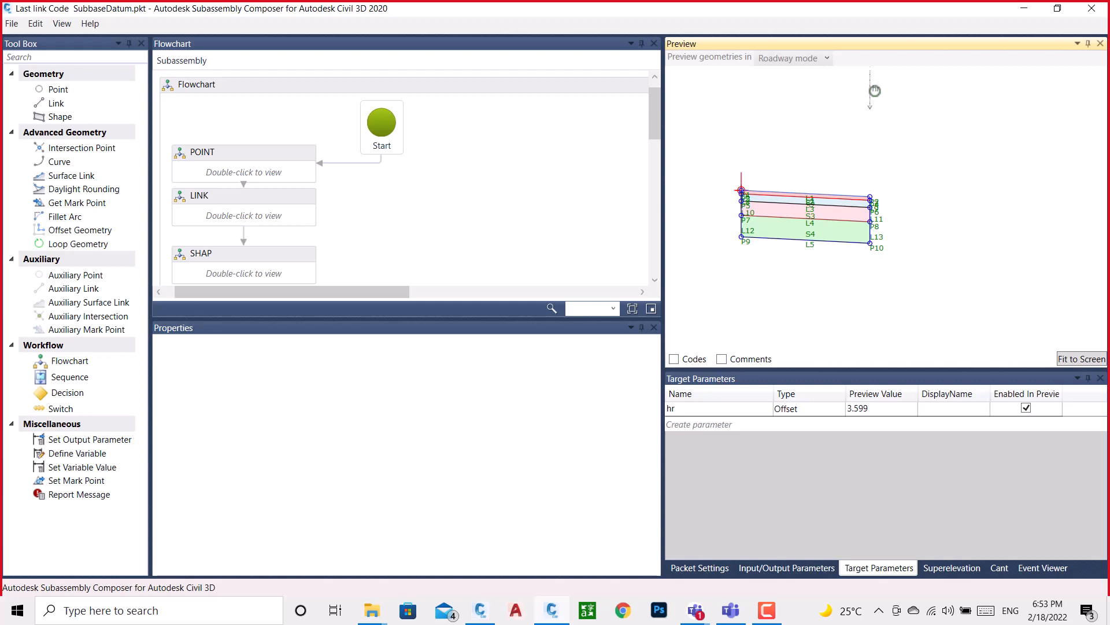
pyautogui.moveTo(877, 92); pyautogui.dragTo(932, 115)
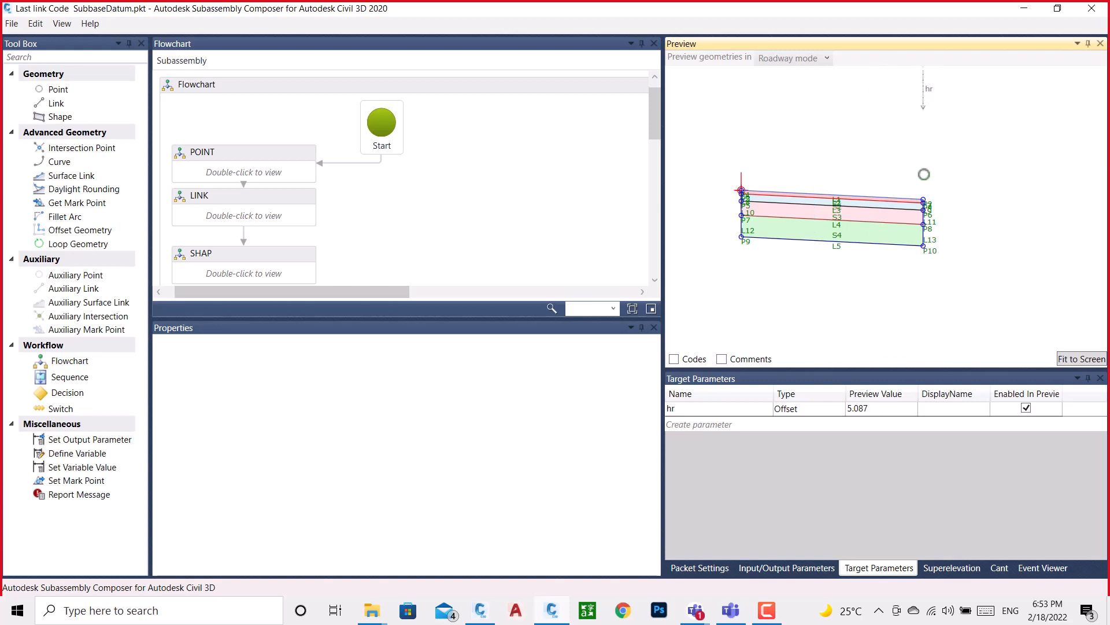
# - Add a target parameter named ELE and set its type to Elevation
pyautogui.scroll(2, 920, 188)
pyautogui.scroll(4, 917, 222)
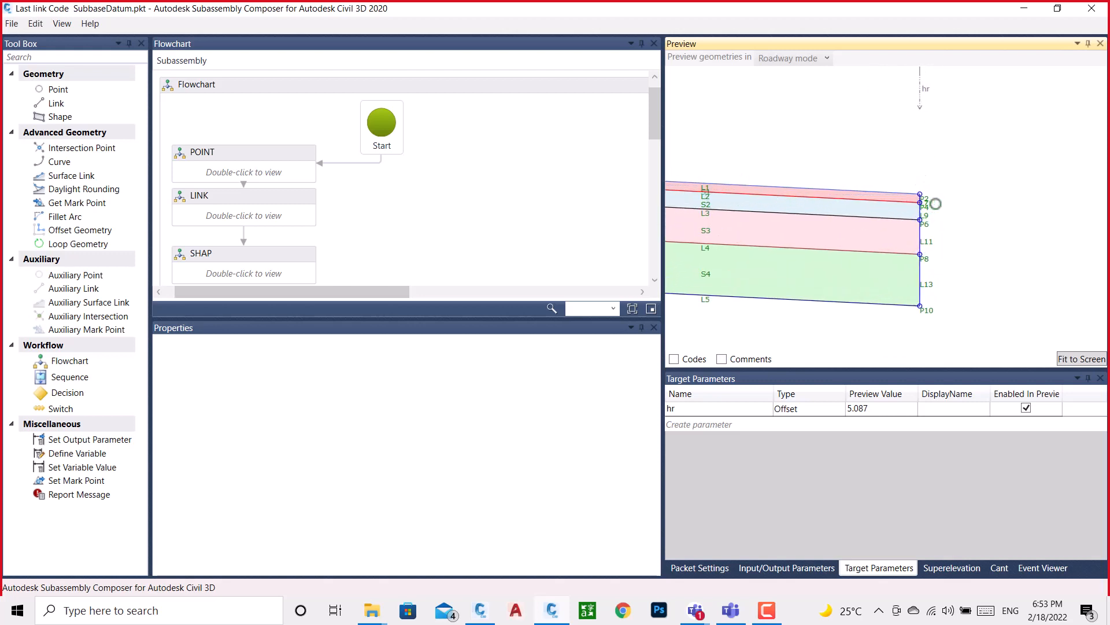
pyautogui.scroll(1, 934, 203)
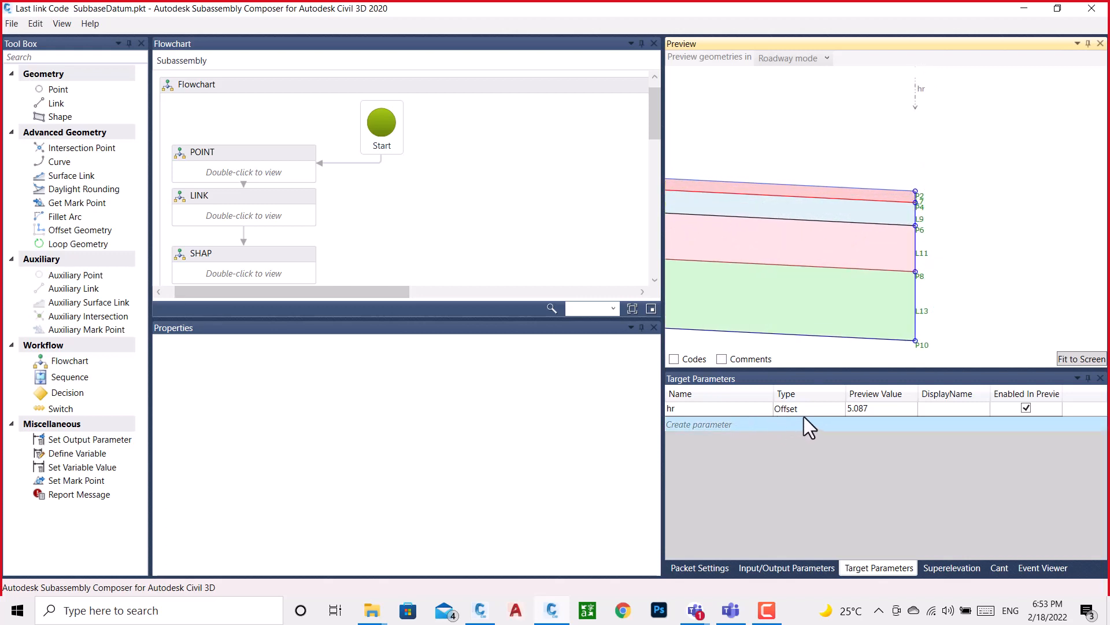
pyautogui.click(727, 425)
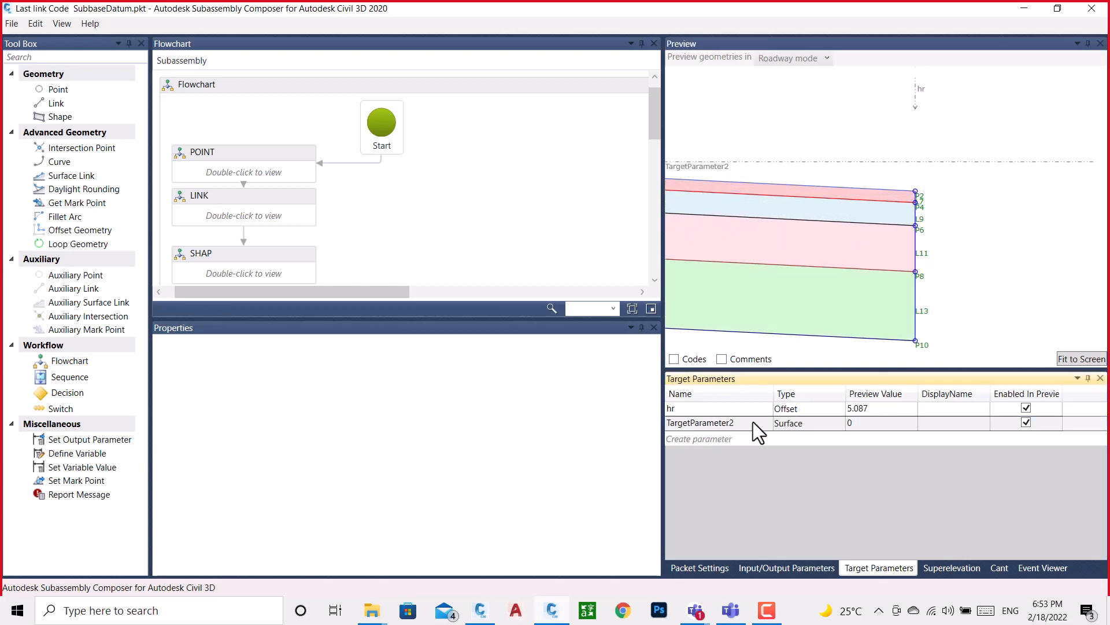
pyautogui.click(753, 422)
pyautogui.write('ELE')
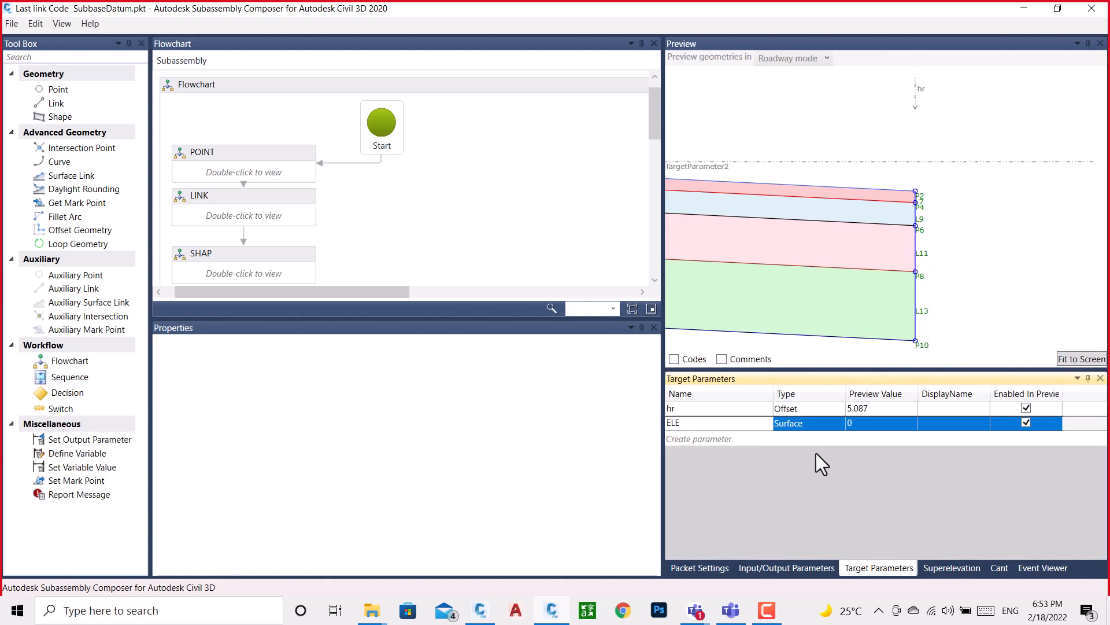
pyautogui.click(827, 422)
pyautogui.click(827, 422)
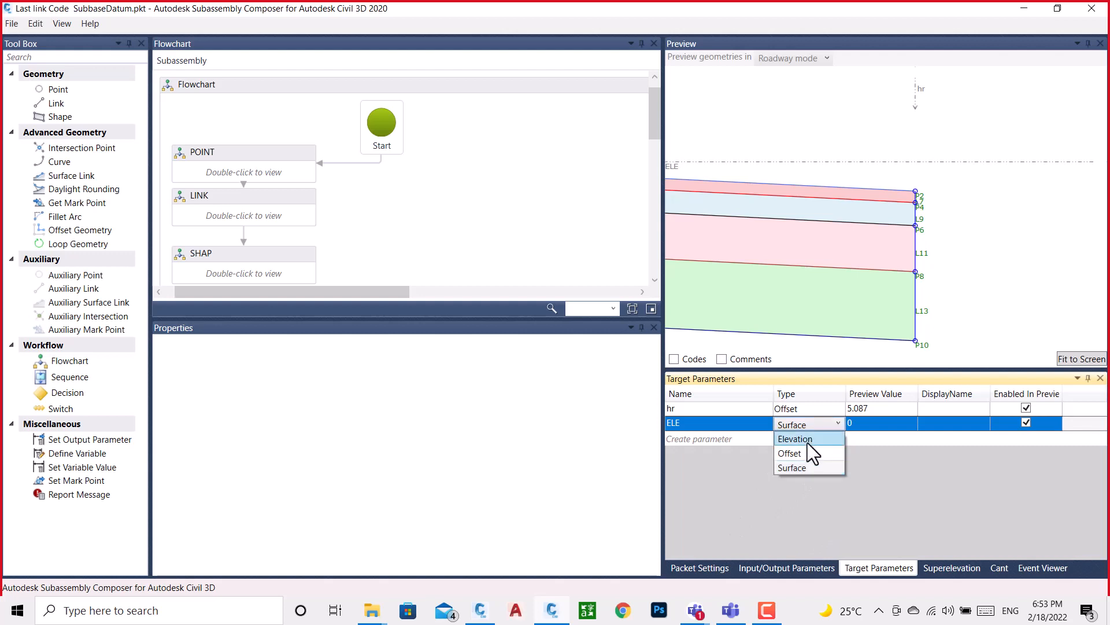
pyautogui.click(805, 441)
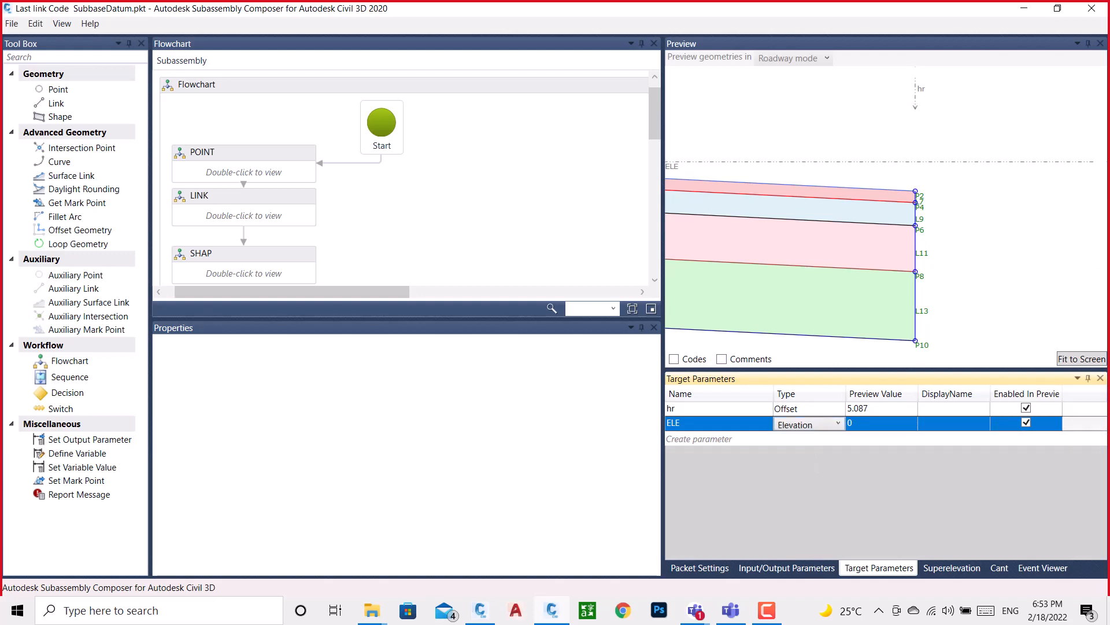
# - Lower the ELE elevation target in the preview to about -1.13
pyautogui.click(1081, 359)
pyautogui.scroll(-2, 832, 325)
pyautogui.moveTo(1032, 235); pyautogui.dragTo(882, 224, button='middle')
pyautogui.scroll(-2, 993, 188)
pyautogui.moveTo(1043, 160); pyautogui.dragTo(1050, 223)
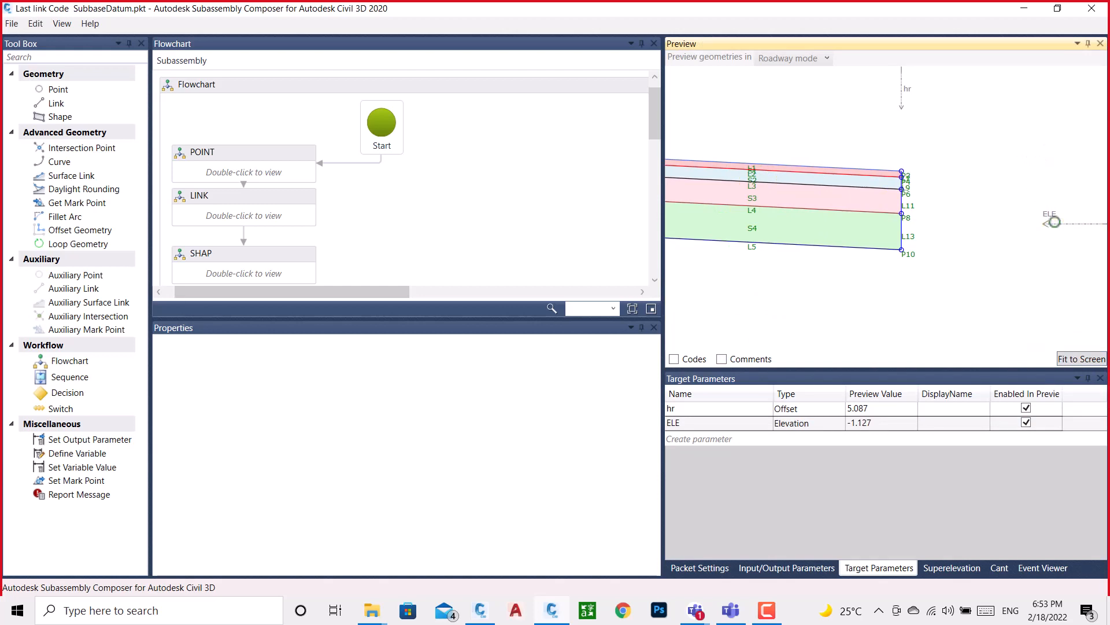
# - Raise the ELE elevation target in the preview to about 0.34 and assign ELE as the elevation target of point P2
pyautogui.moveTo(1042, 134); pyautogui.dragTo(1042, 134)
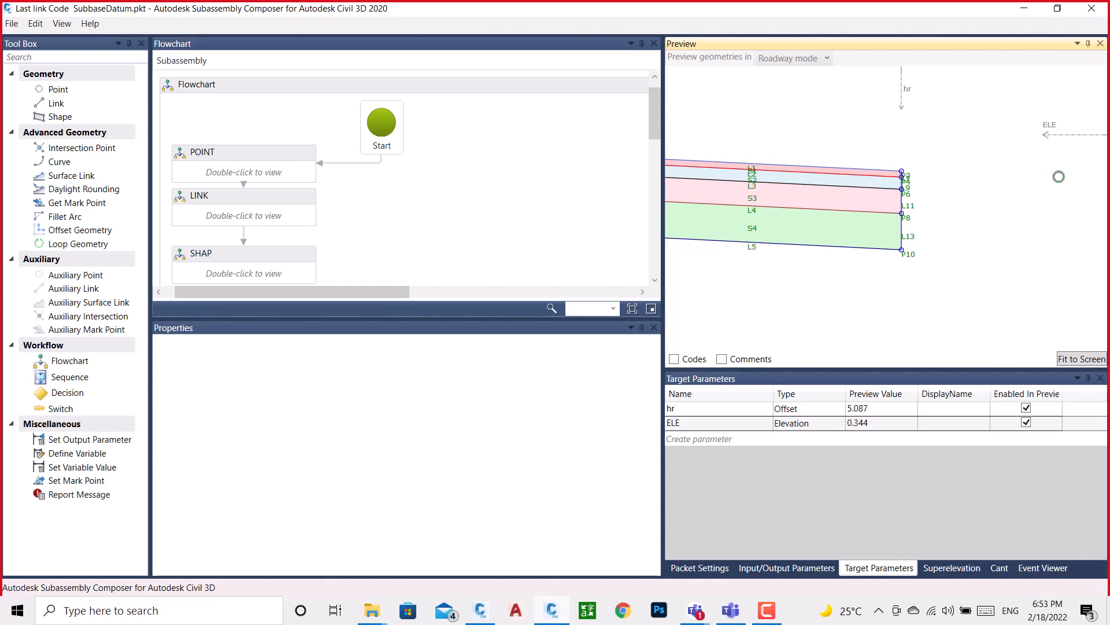
pyautogui.doubleClick(231, 171)
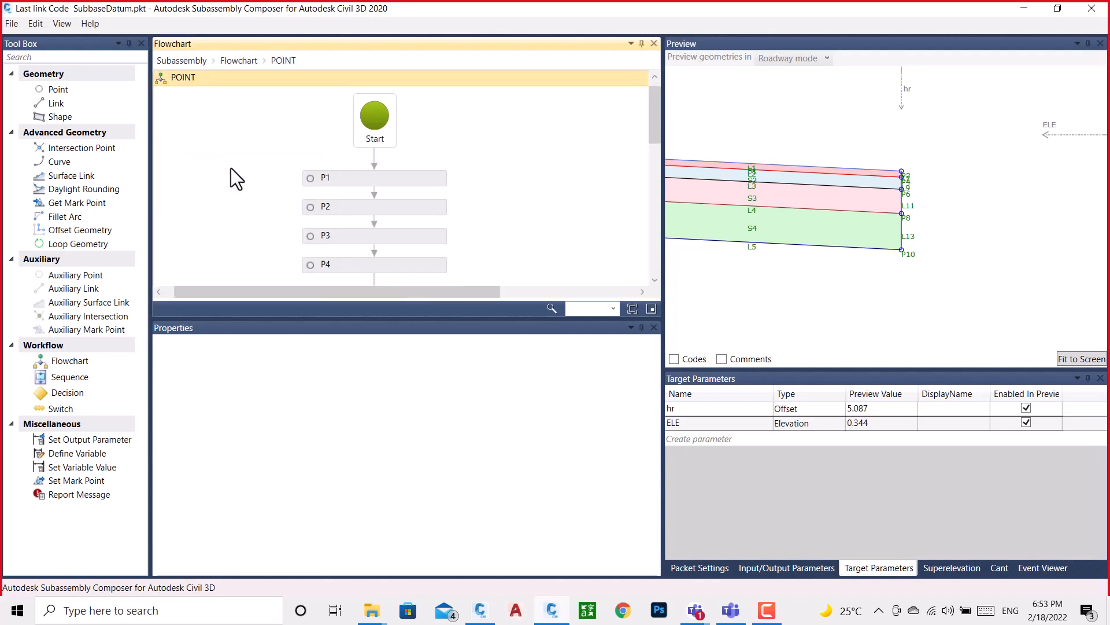
pyautogui.click(348, 207)
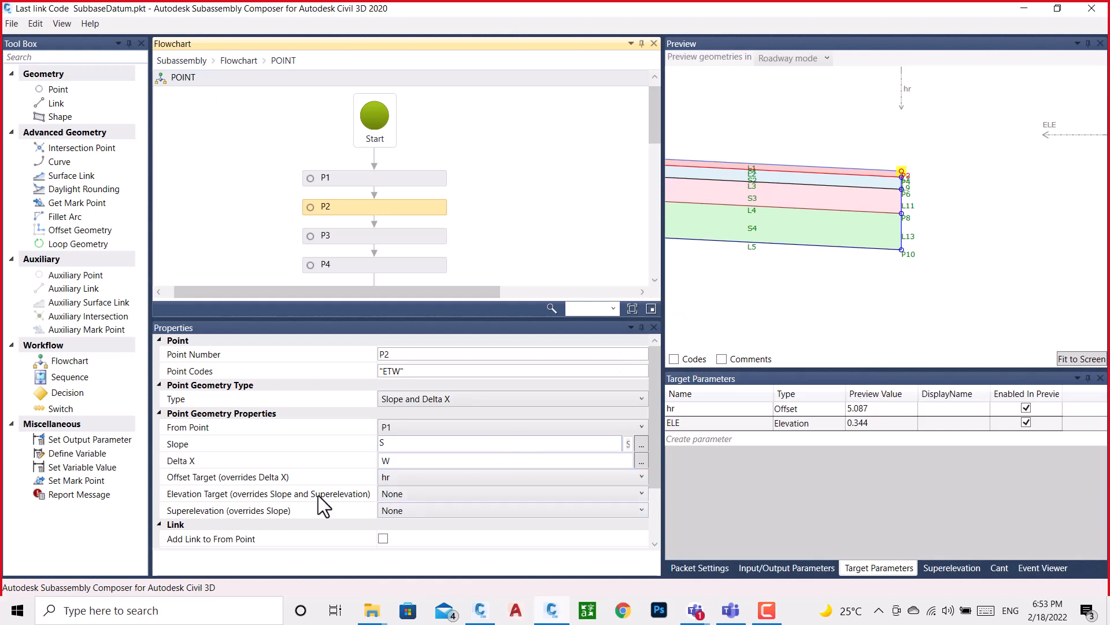
pyautogui.click(425, 494)
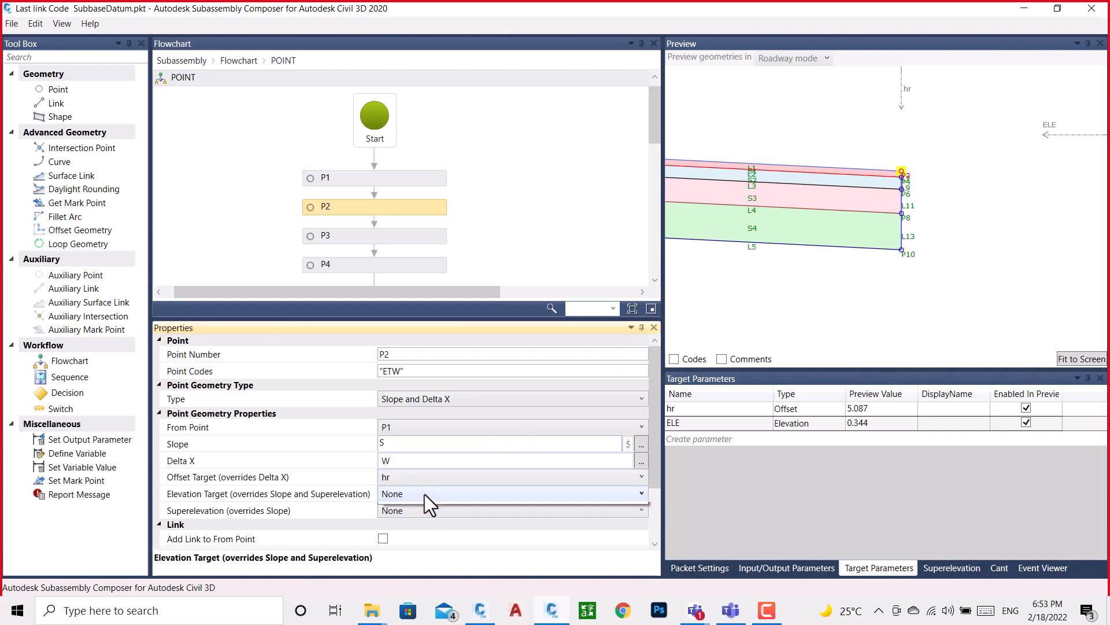
pyautogui.click(391, 525)
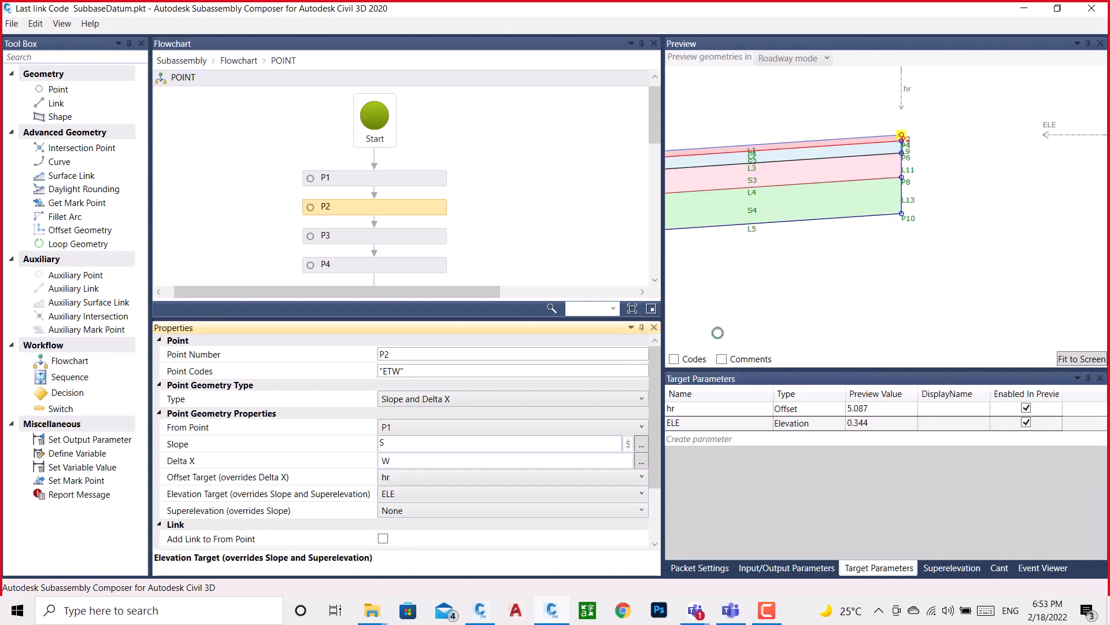
# - Move the ELE elevation target down and up in the preview to vary the lane's slope, ending at about -0.89
pyautogui.click(725, 318)
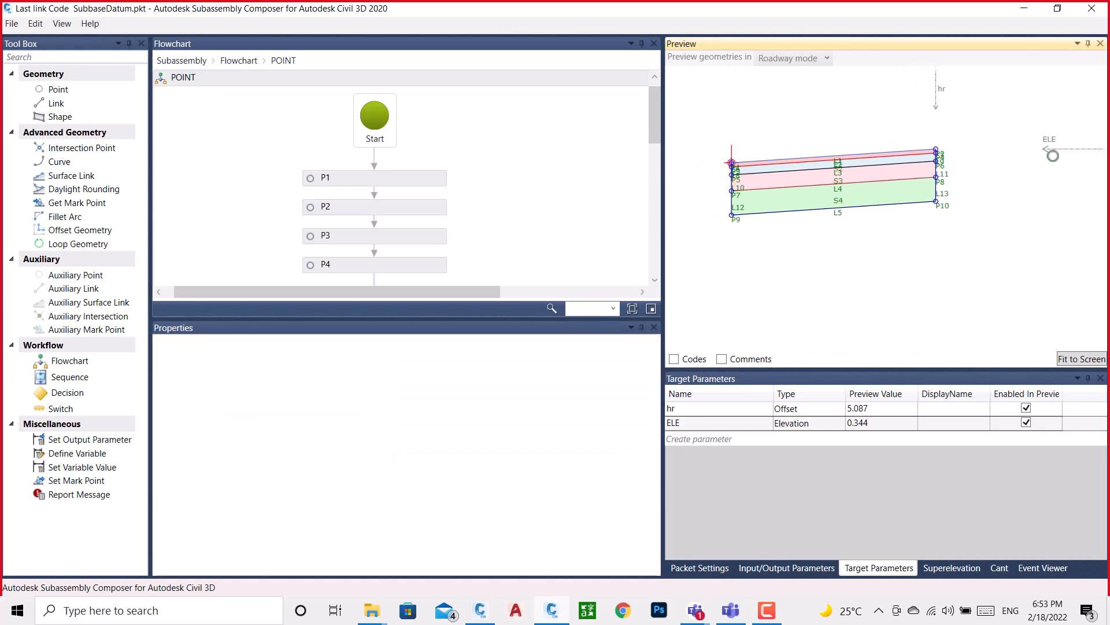
pyautogui.moveTo(1066, 217); pyautogui.dragTo(1064, 226)
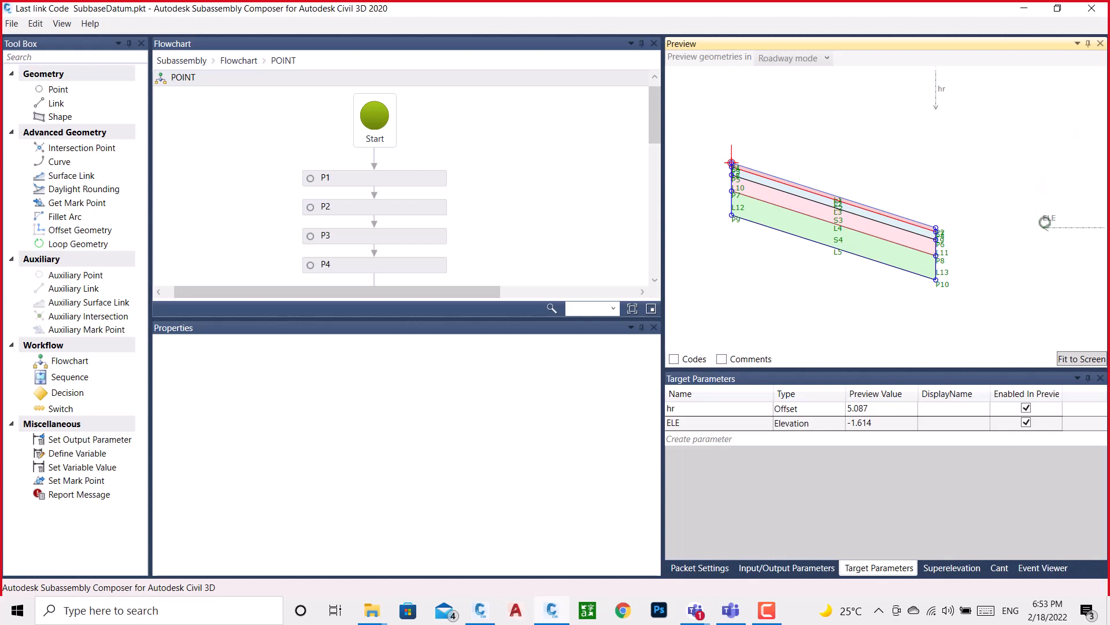
pyautogui.moveTo(1044, 227); pyautogui.dragTo(1041, 206)
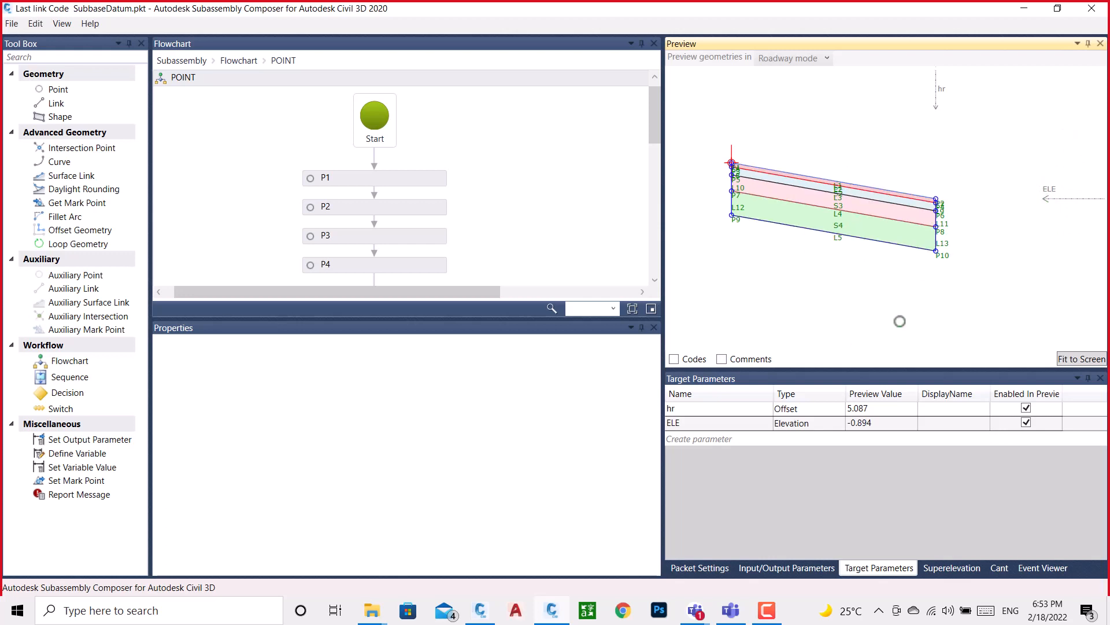
# - Delete the ELE target parameter and close Subassembly Composer
pyautogui.click(725, 428)
pyautogui.press('Delete')
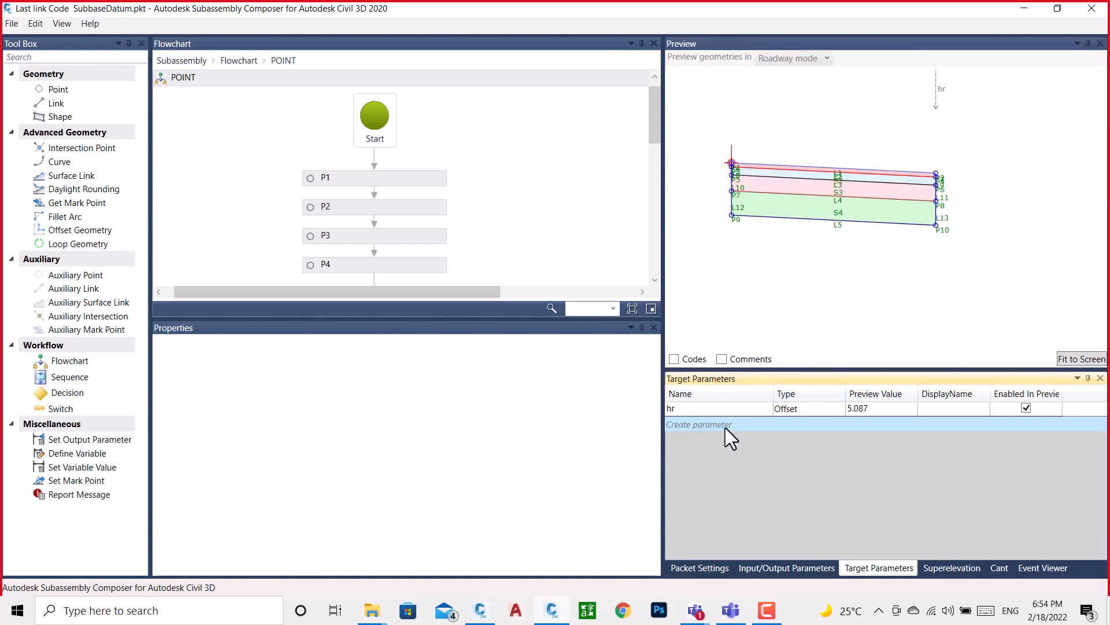
pyautogui.click(799, 297)
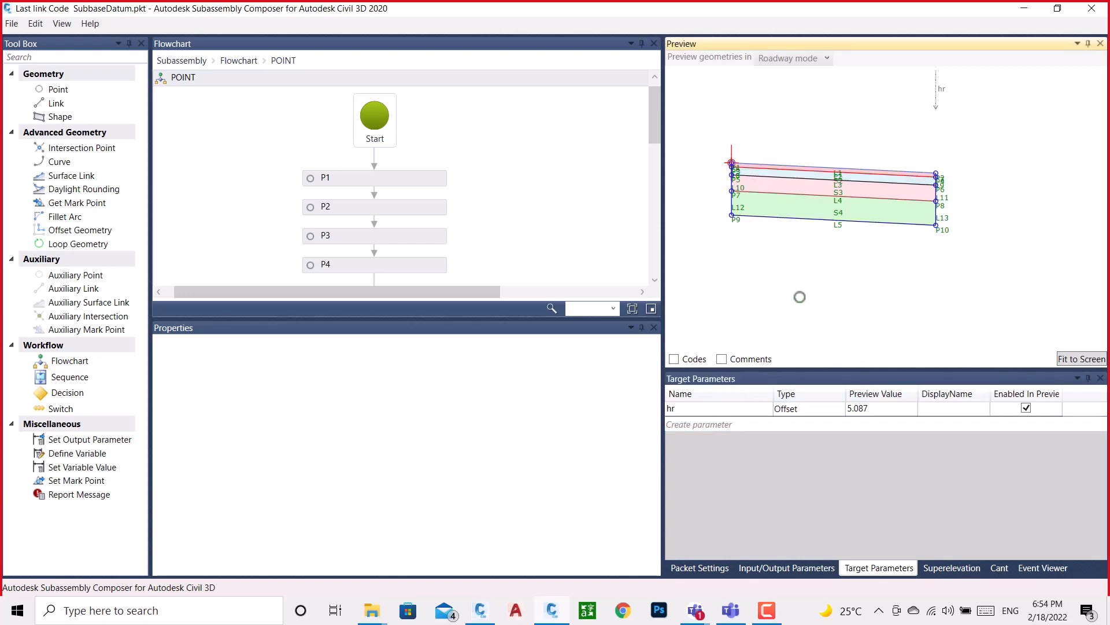
pyautogui.click(1083, 7)
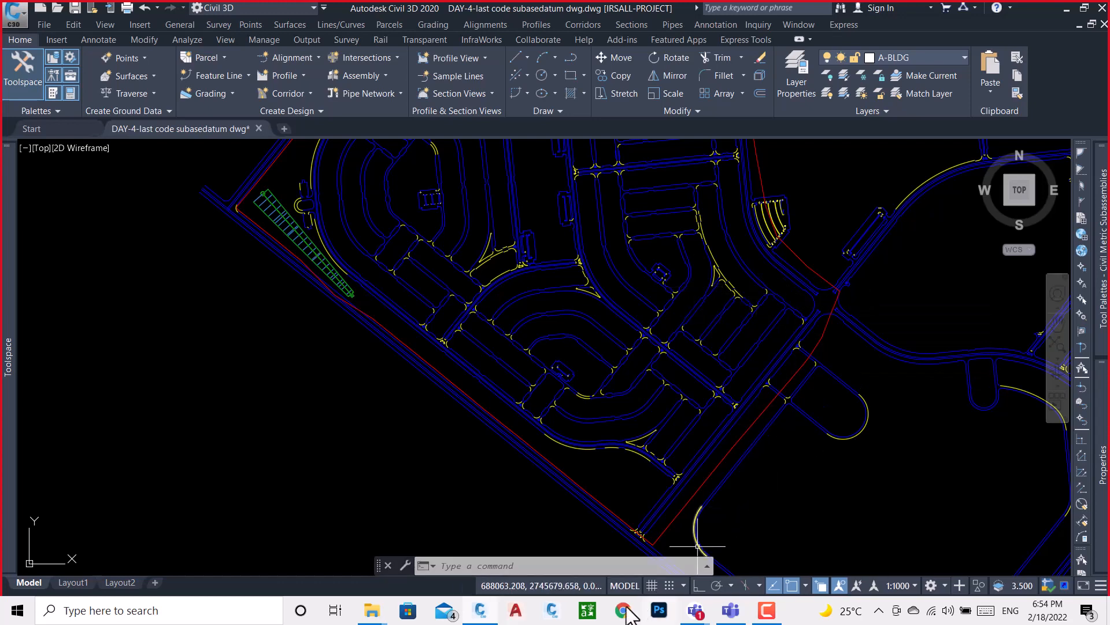
# - Start Subassembly Composer again and open the file Last link Code SubbaseDatum.pkt
pyautogui.click(554, 616)
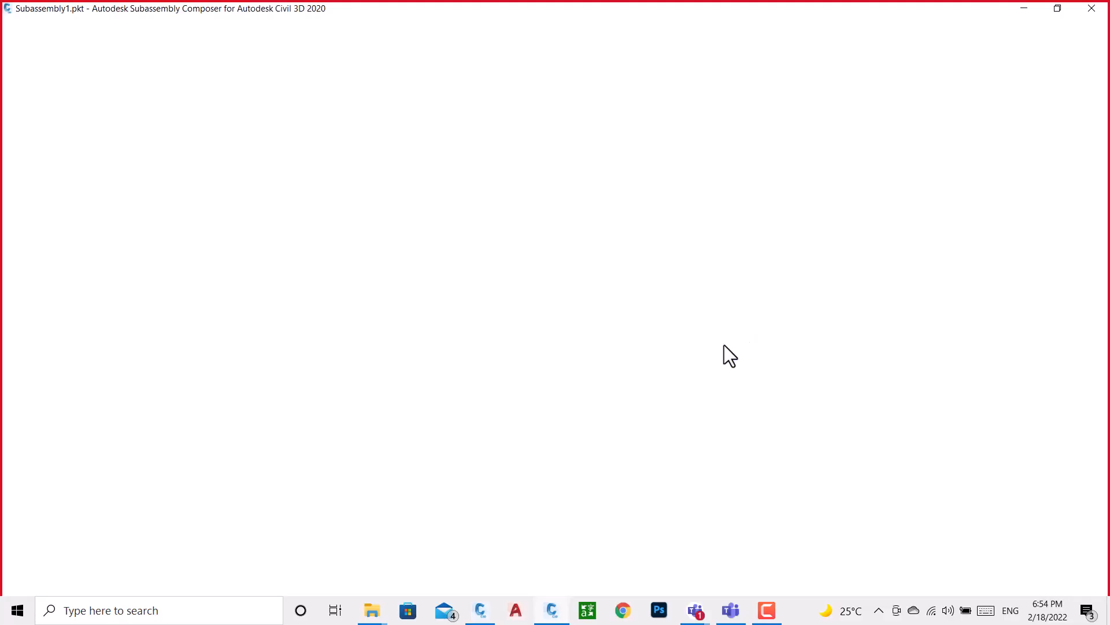
pyautogui.click(11, 23)
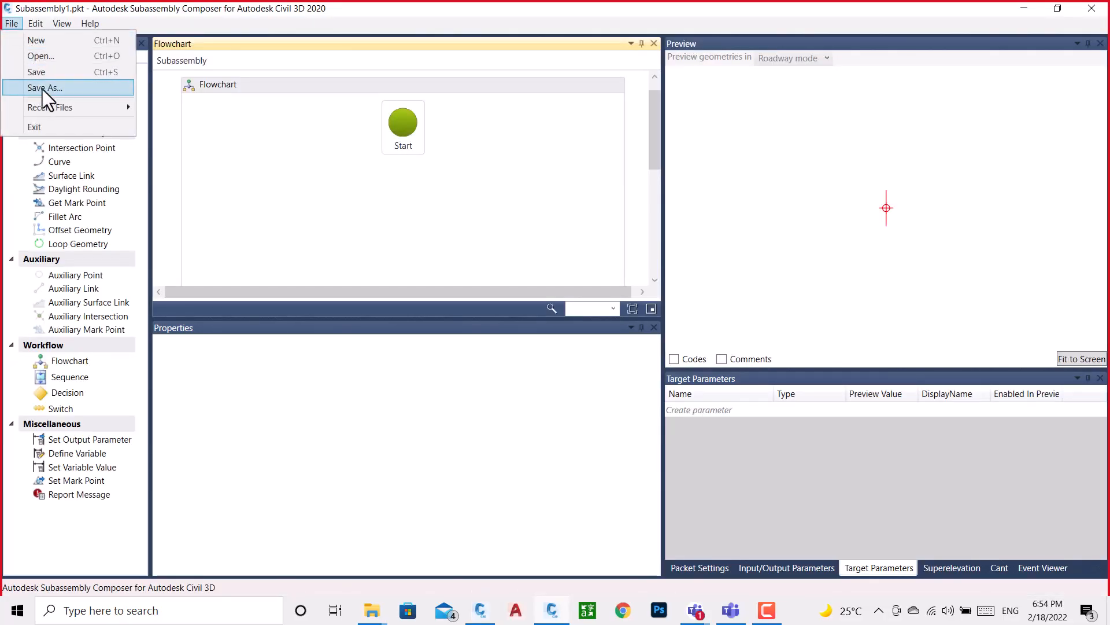
pyautogui.click(42, 57)
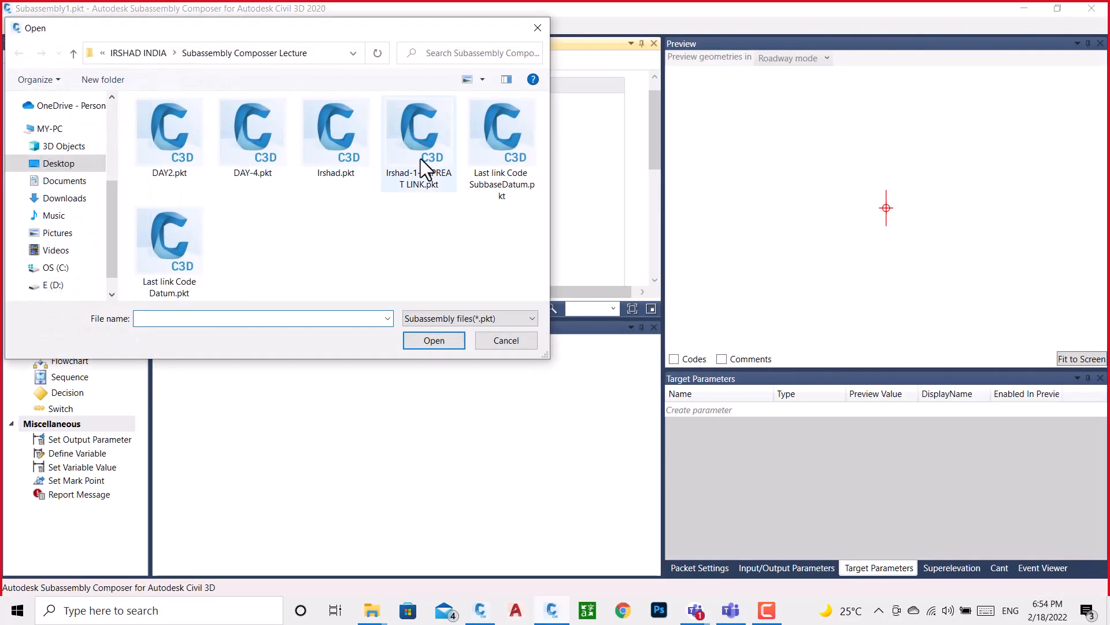
pyautogui.click(491, 161)
pyautogui.click(436, 333)
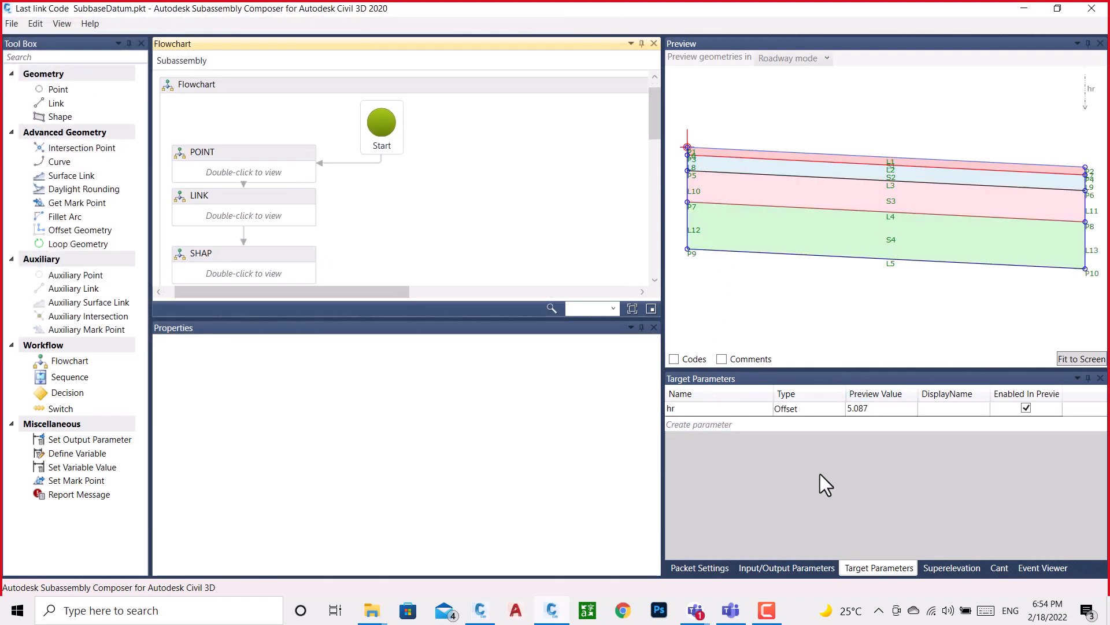
# - Review the subassembly's input/output parameters and examine the data types available for the lane width parameter W
pyautogui.click(773, 564)
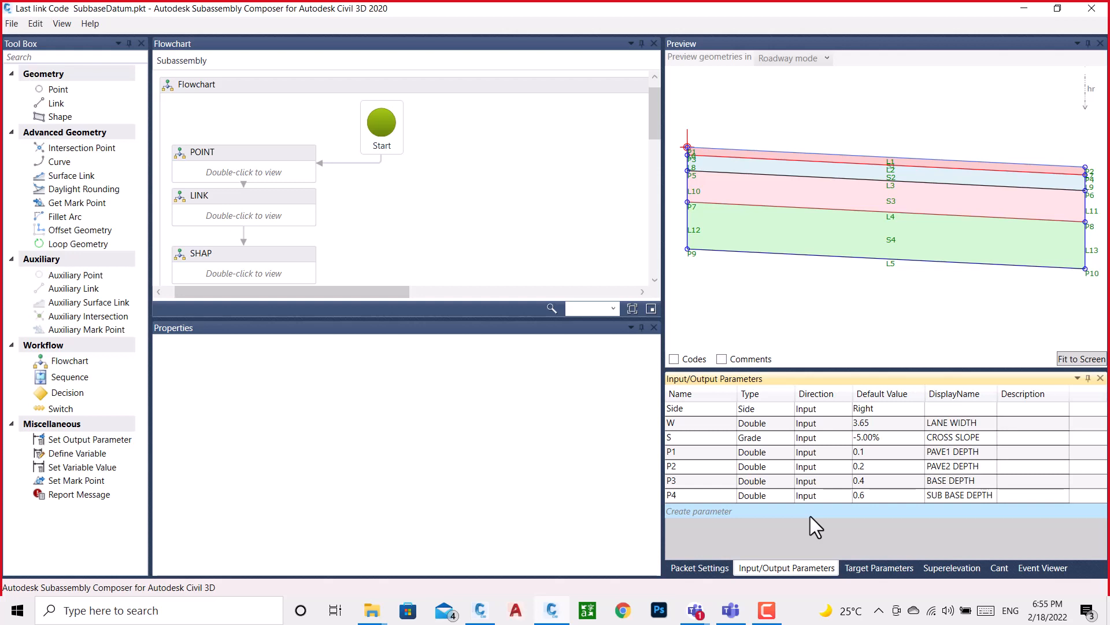
pyautogui.click(775, 424)
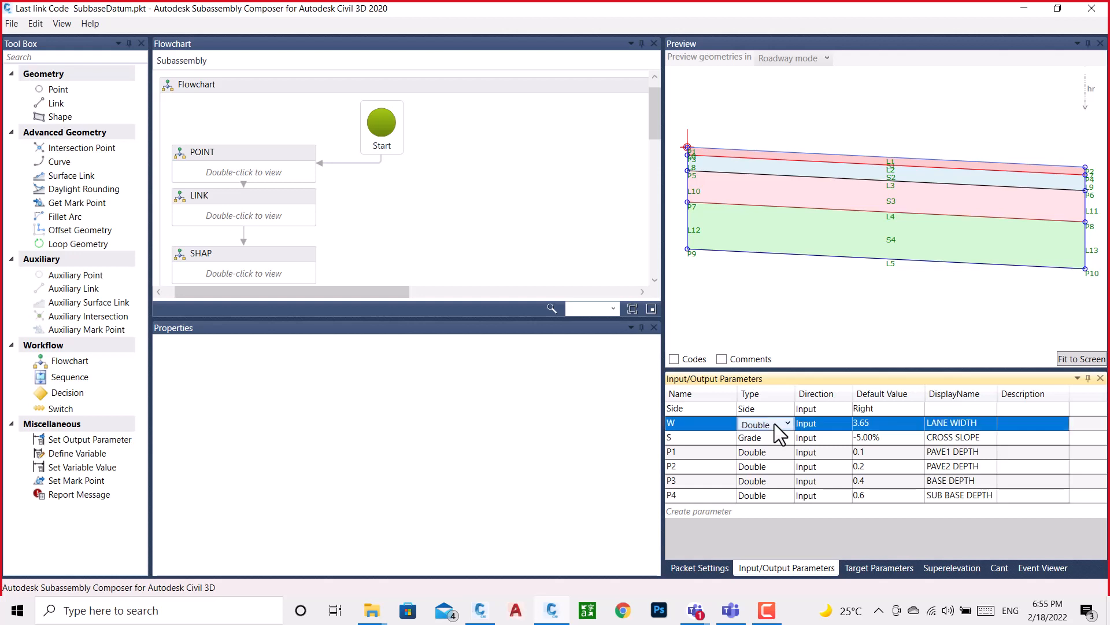
pyautogui.click(774, 424)
pyautogui.click(768, 439)
pyautogui.click(776, 422)
pyautogui.click(761, 453)
pyautogui.click(834, 427)
pyautogui.click(791, 422)
pyautogui.click(788, 424)
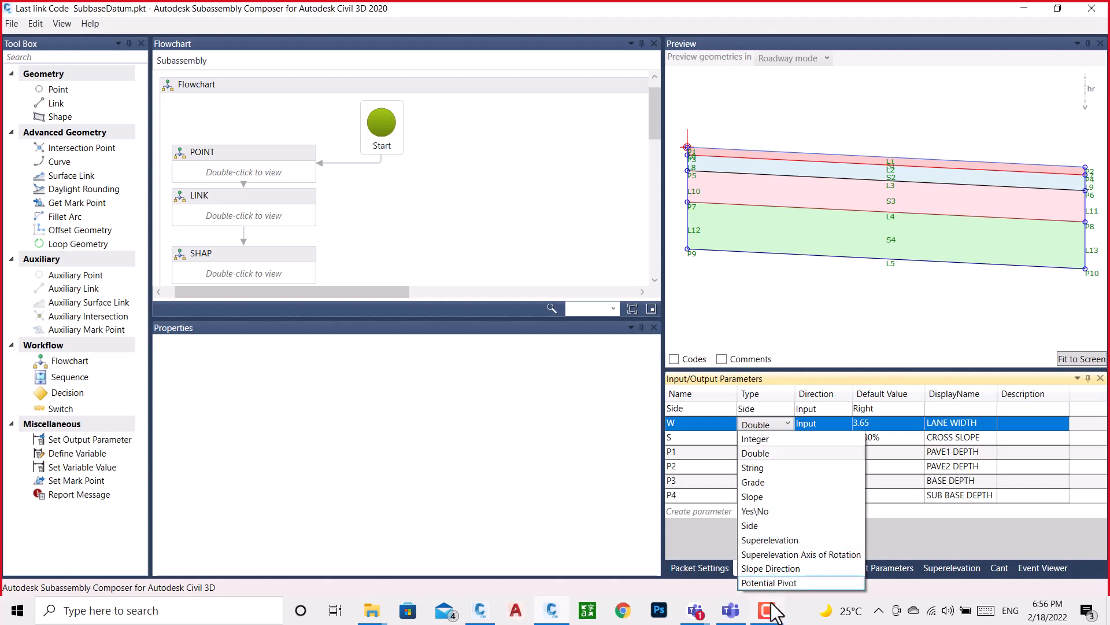
pyautogui.click(766, 428)
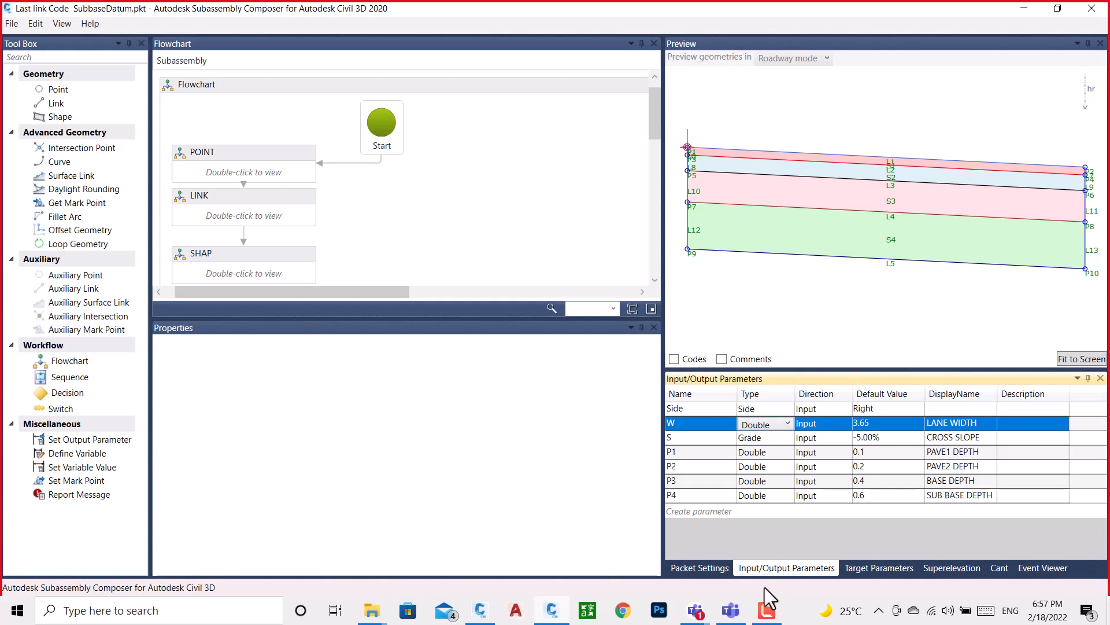
# - Minimize Subassembly Composer and return to the Civil 3D drawing
pyautogui.click(1019, 8)
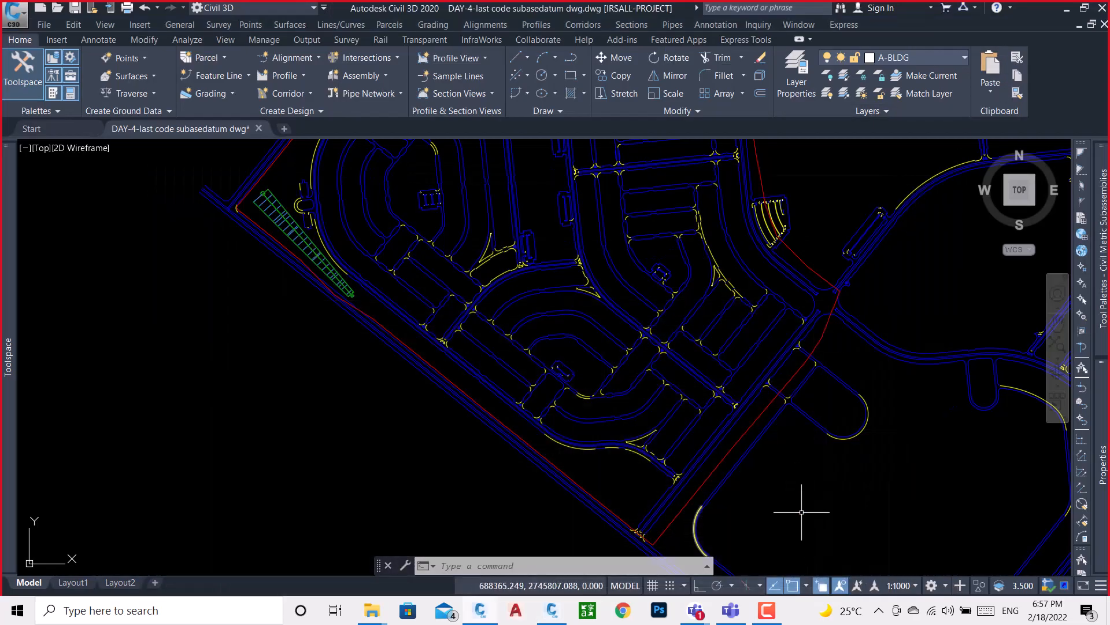
pyautogui.click(769, 617)
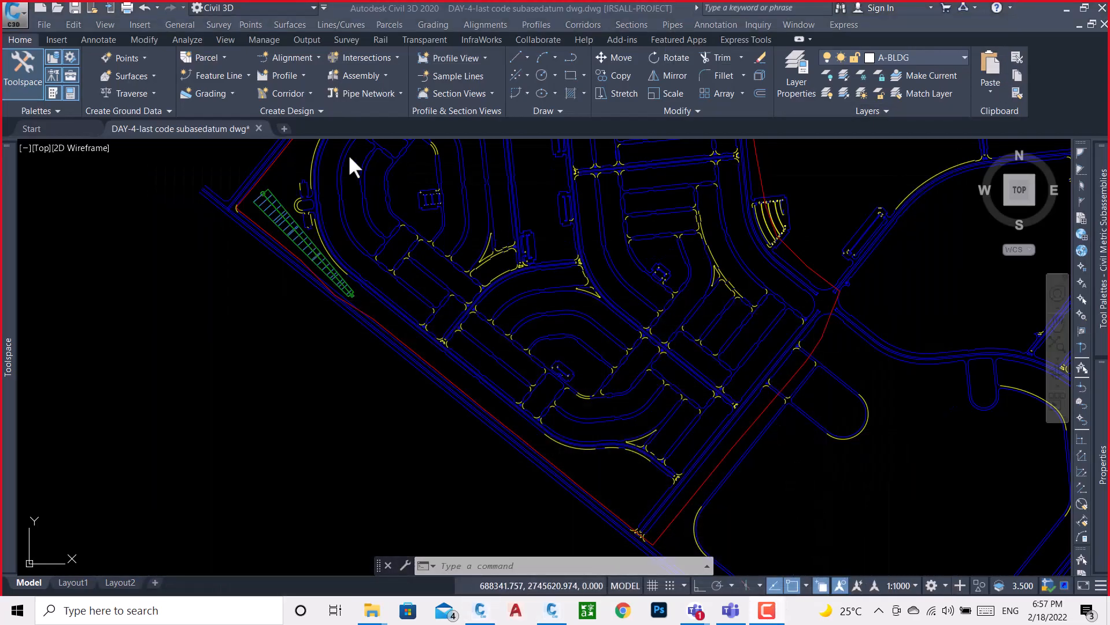